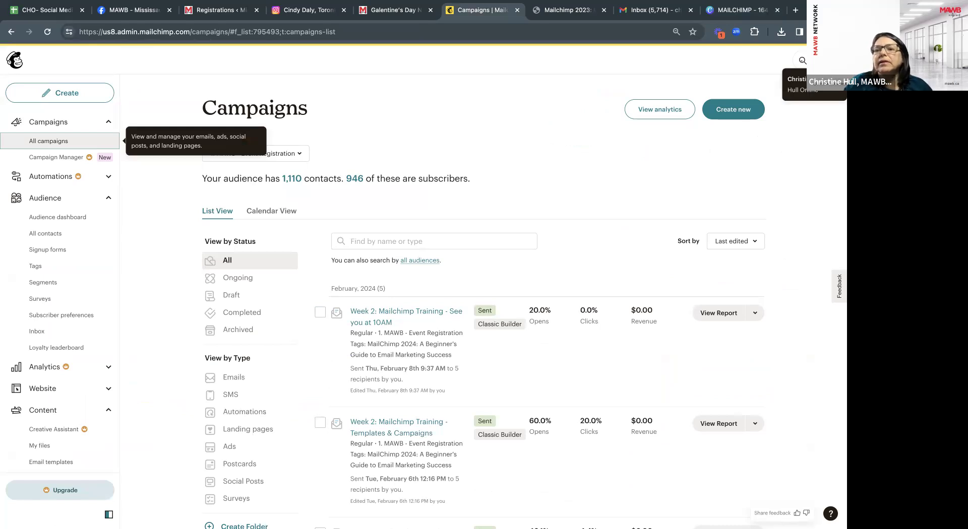
Log out of the current account and log in with the other saved account's login.
left_click(800, 90)
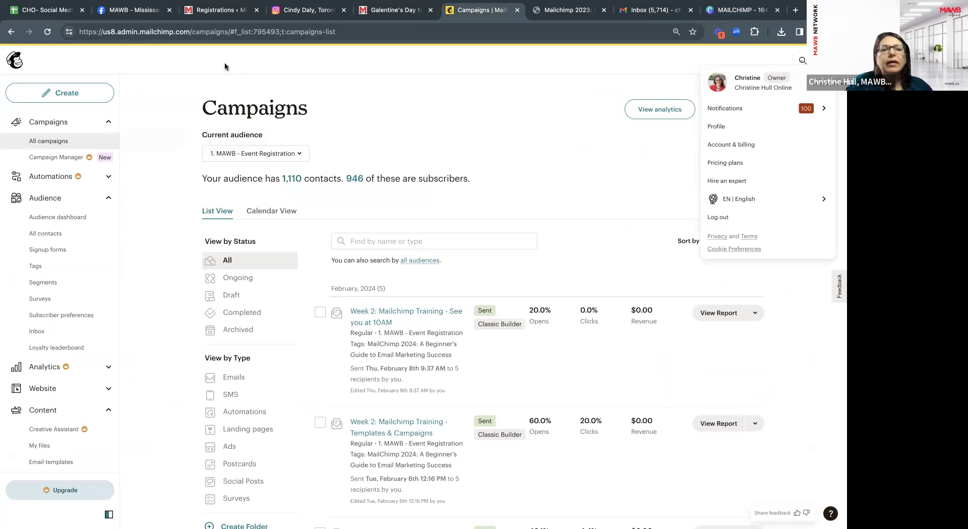
left_click(724, 218)
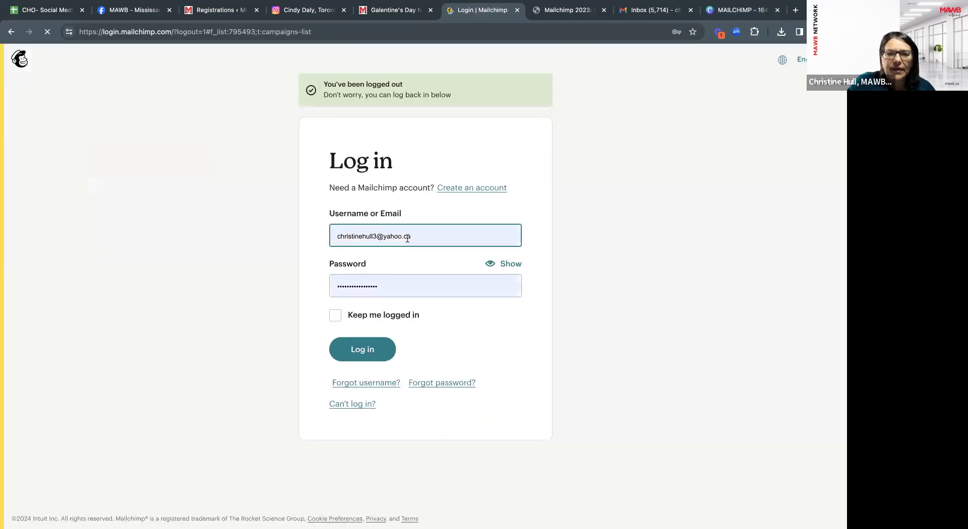
left_click(427, 243)
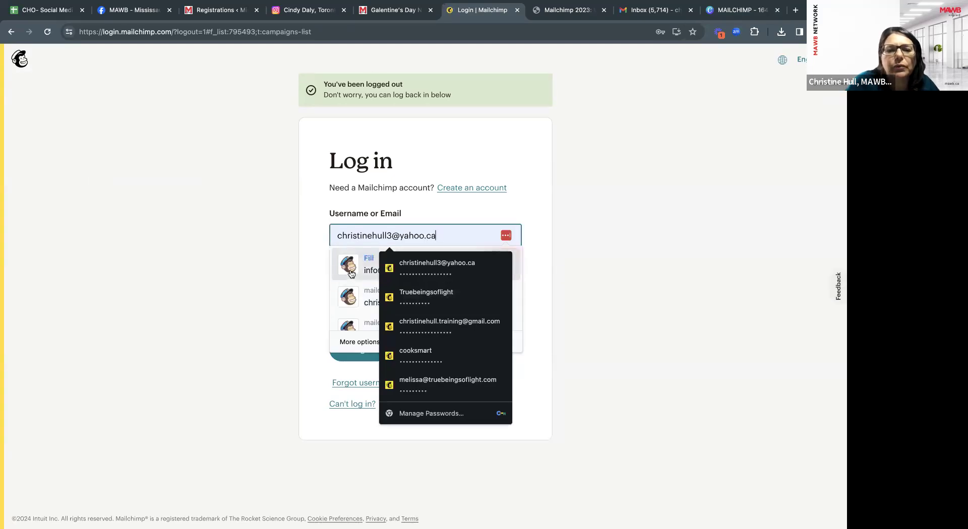
left_click(343, 267)
left_click(370, 356)
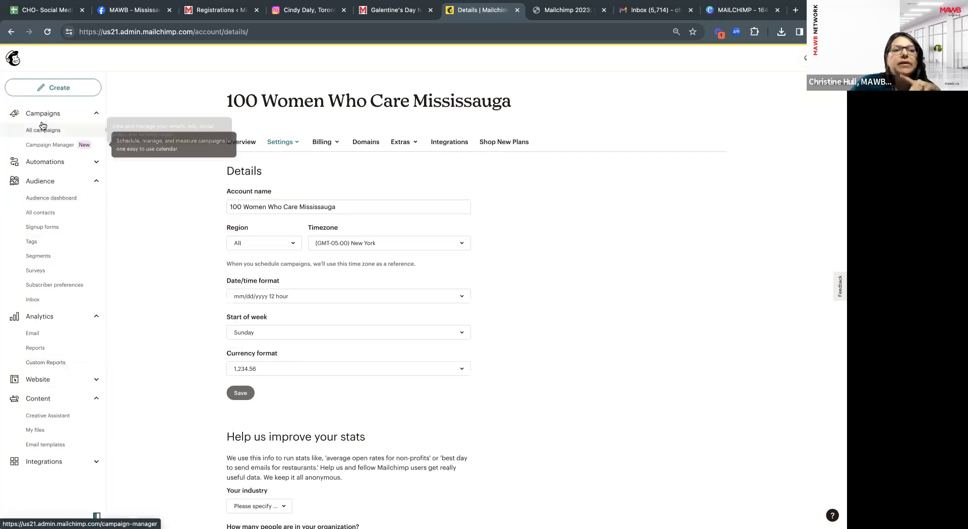
Go to Home, open Content > Email templates and scroll the 11 saved templates.
left_click(12, 59)
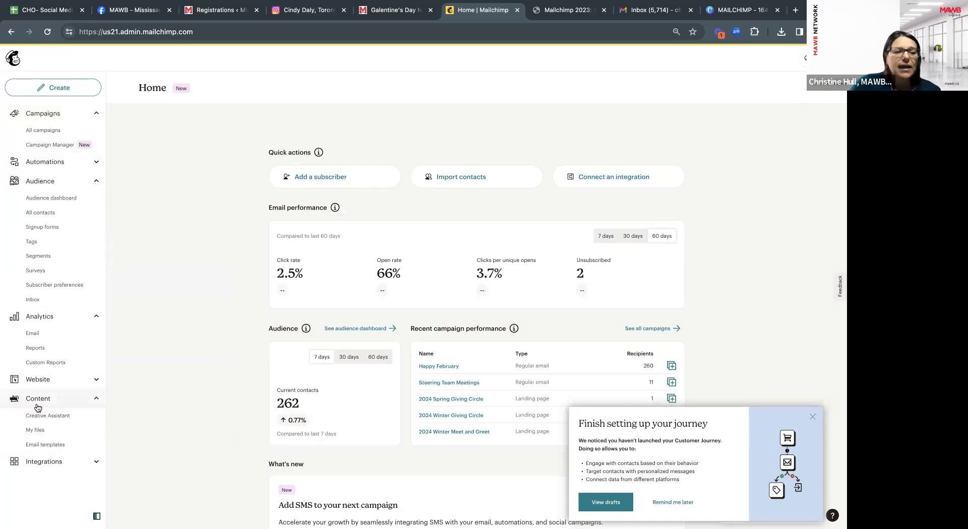
left_click(36, 446)
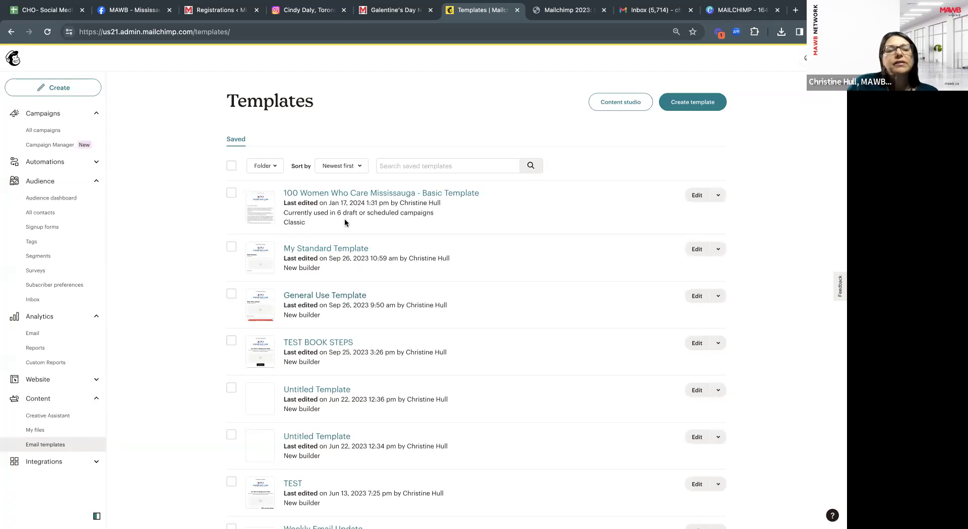
scroll(352, 242, "down", 3)
scroll(352, 244, "up", 3)
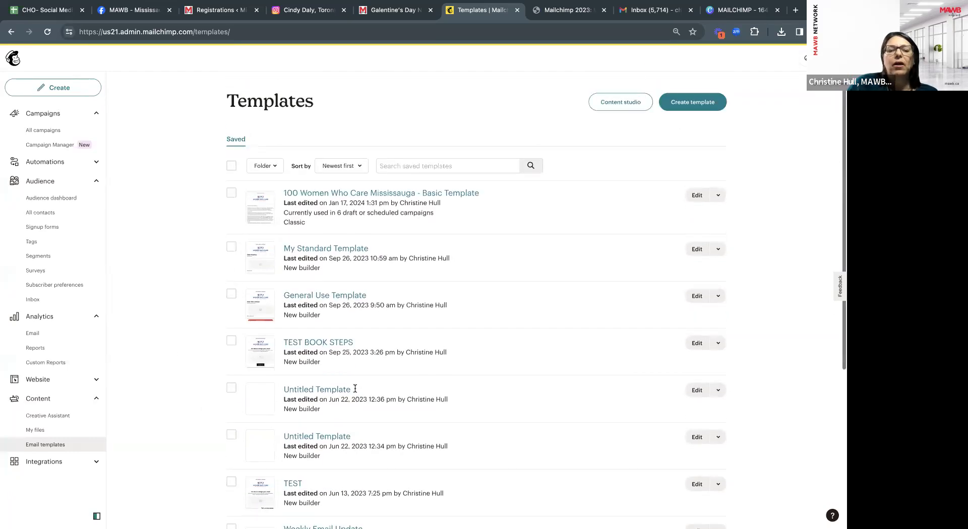
scroll(355, 386, "down", 5)
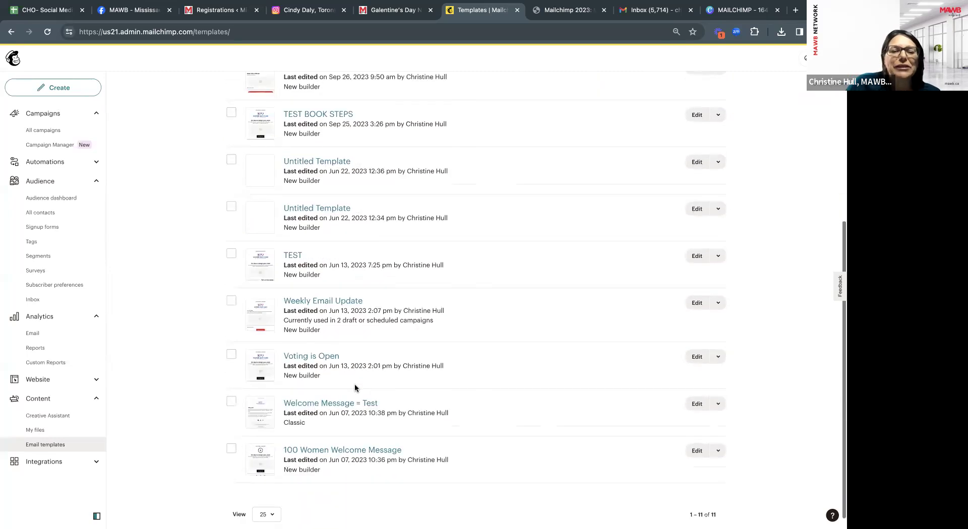
scroll(355, 388, "up", 5)
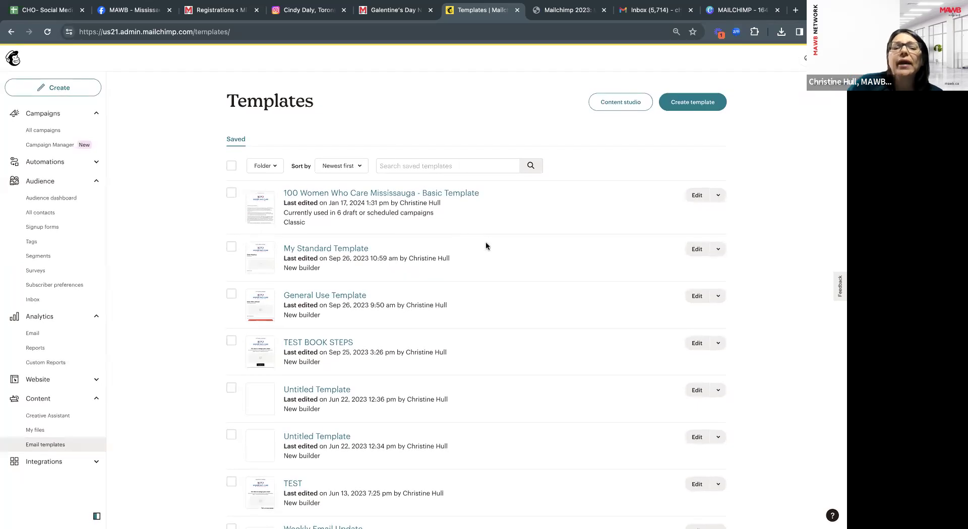
Start a new template and scroll the gallery to the Bold, Minimal, Natural and Simple Text designs.
left_click(686, 104)
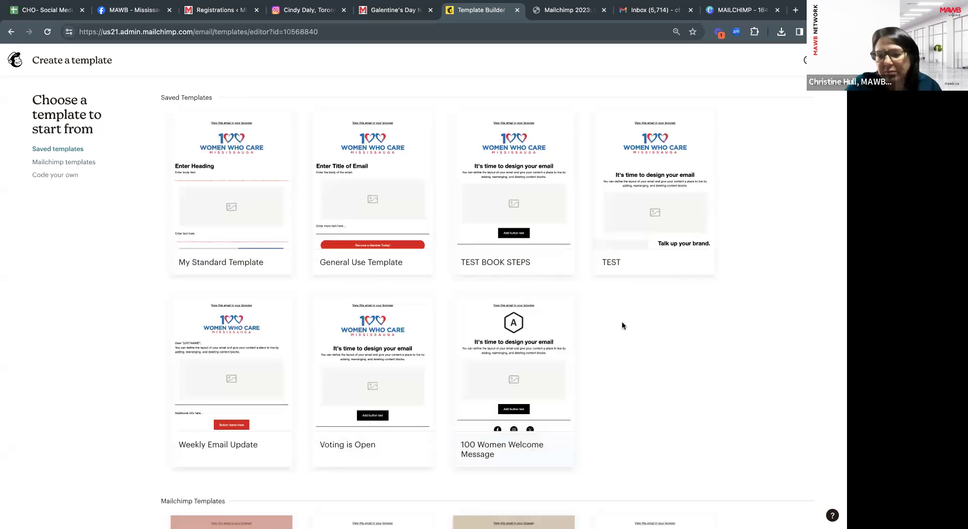
scroll(627, 326, "down", 1)
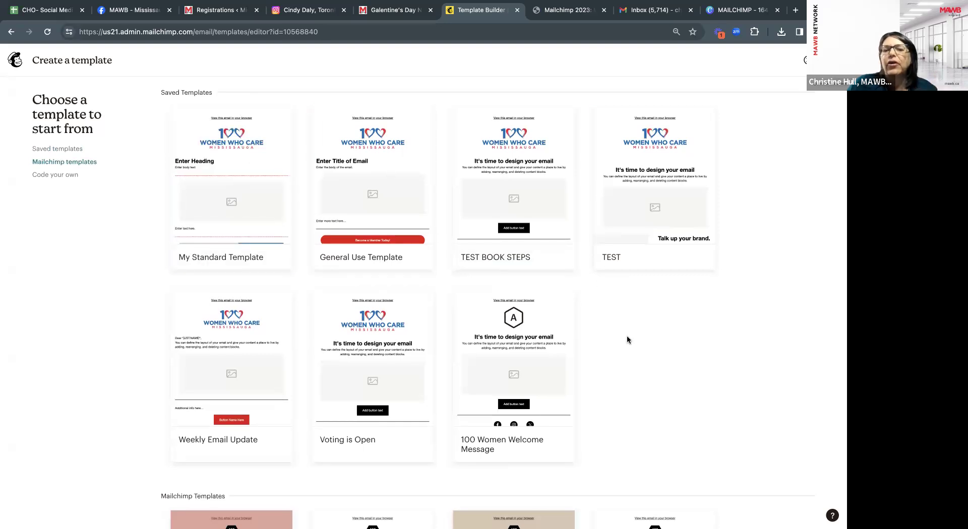
scroll(627, 337, "down", 2)
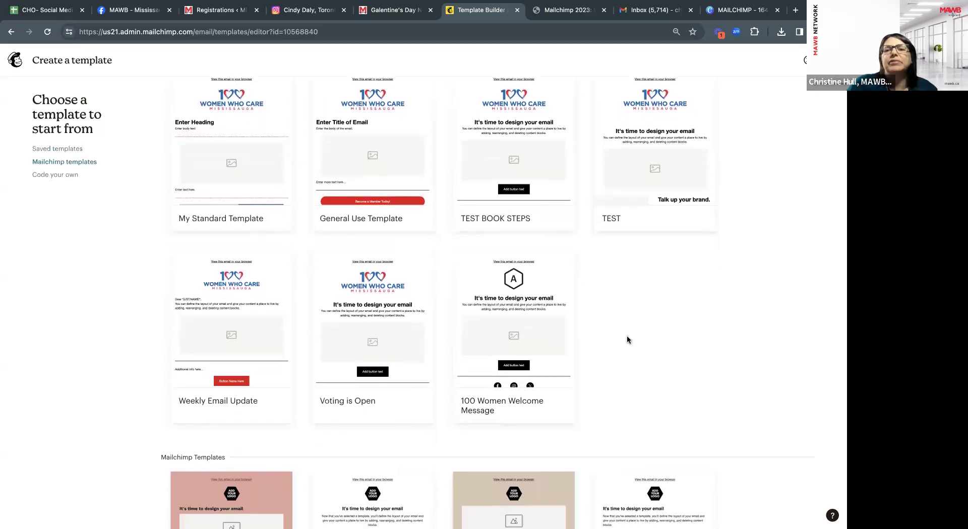
scroll(628, 339, "down", 2)
scroll(627, 339, "down", 3)
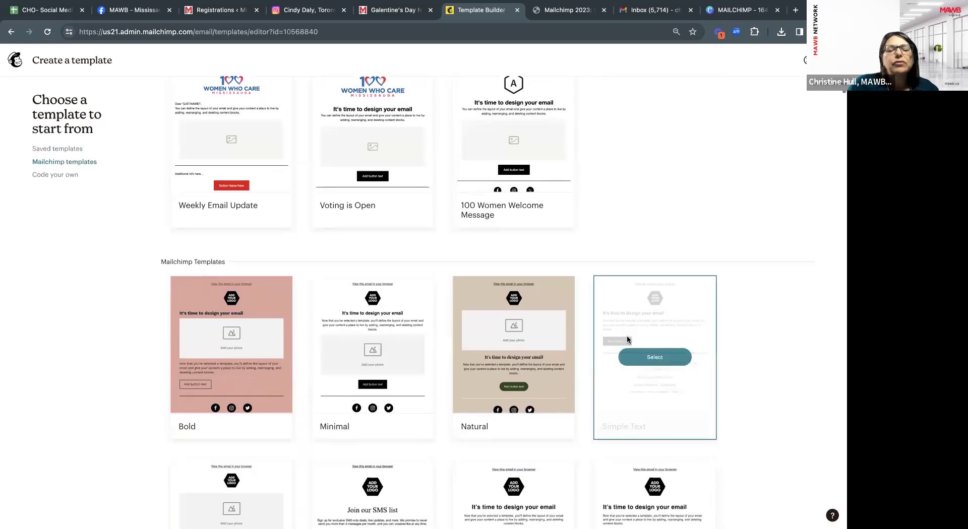
scroll(627, 335, "down", 2)
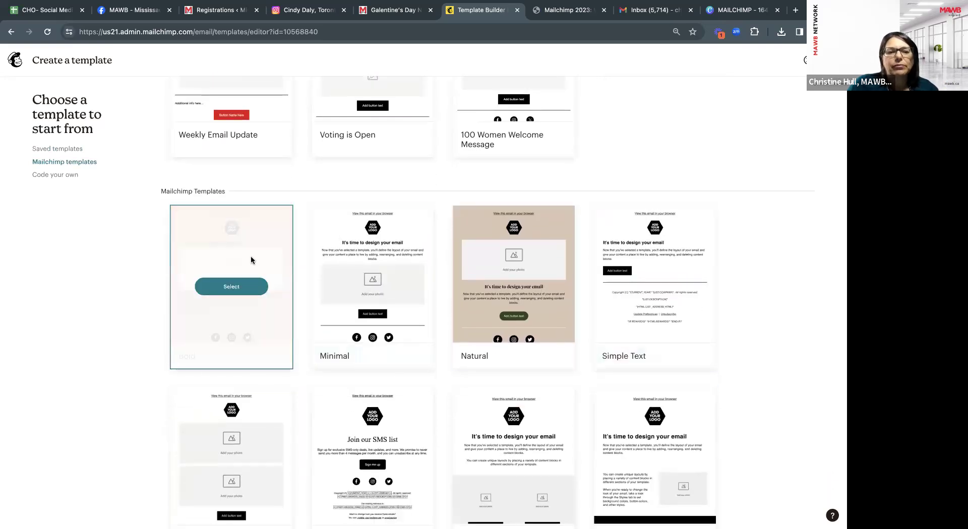
scroll(251, 259, "down", 1)
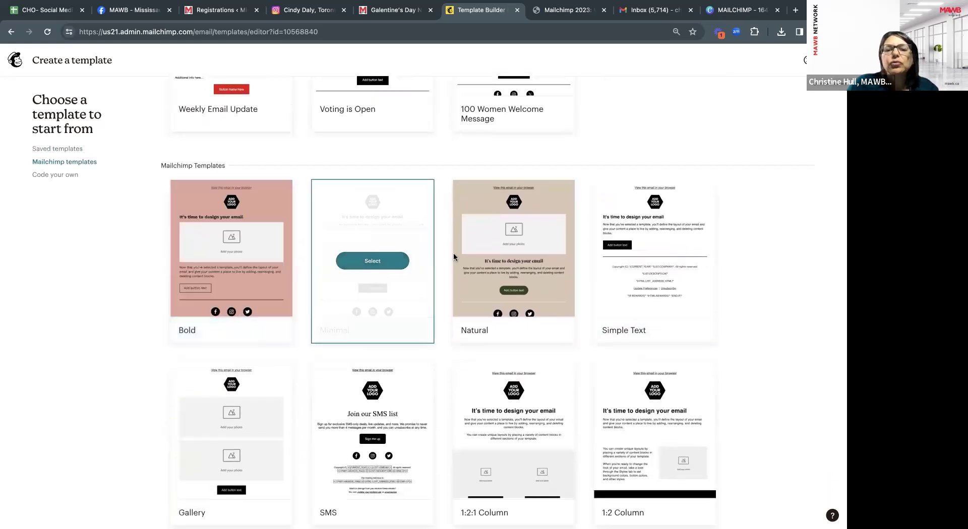
scroll(531, 283, "down", 1)
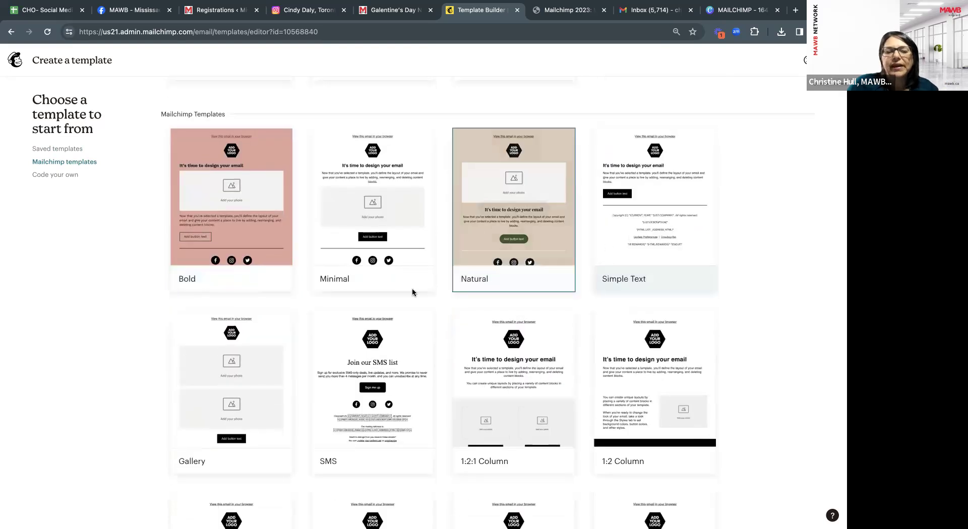
scroll(389, 394, "down", 2)
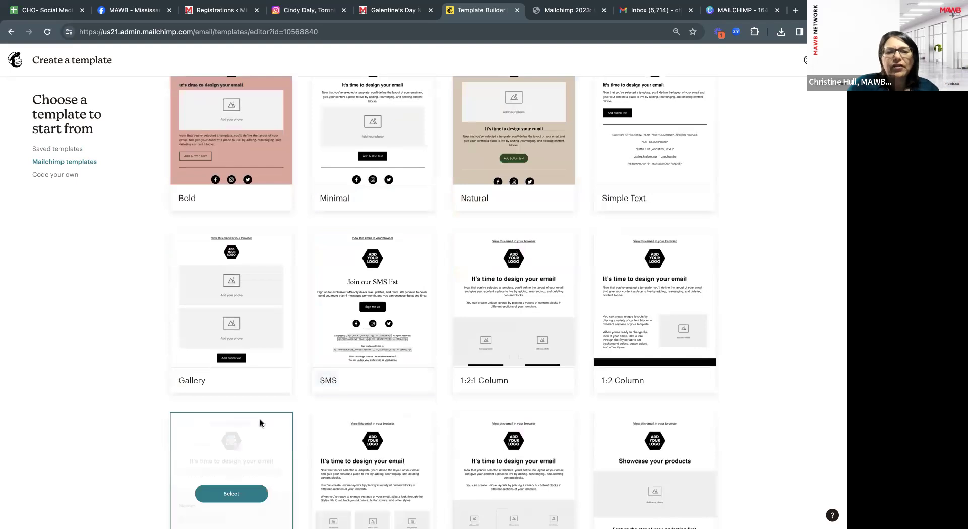
scroll(319, 439, "down", 2)
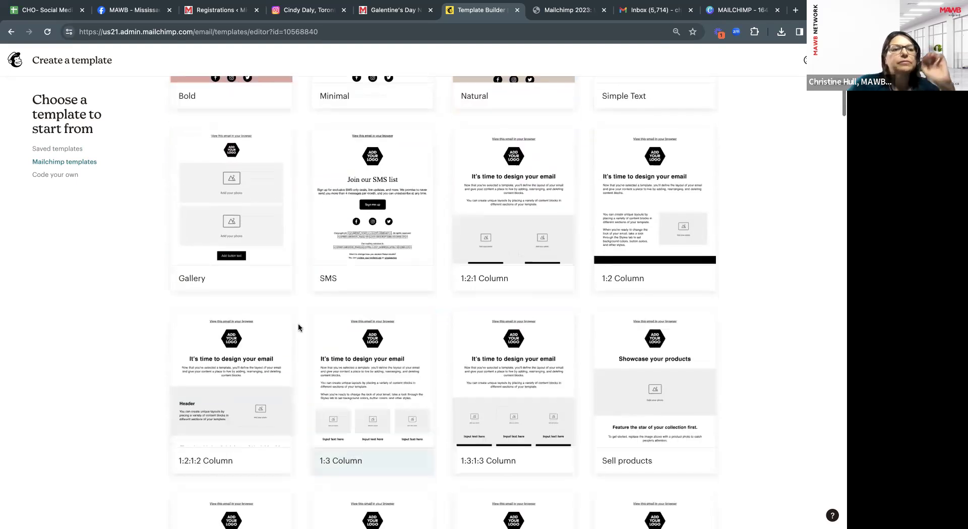
scroll(298, 328, "down", 2)
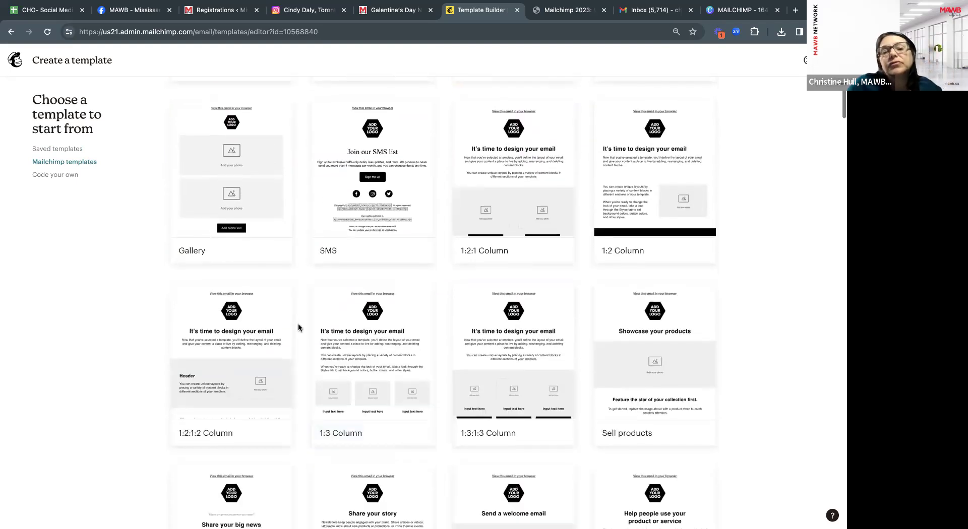
scroll(298, 328, "down", 4)
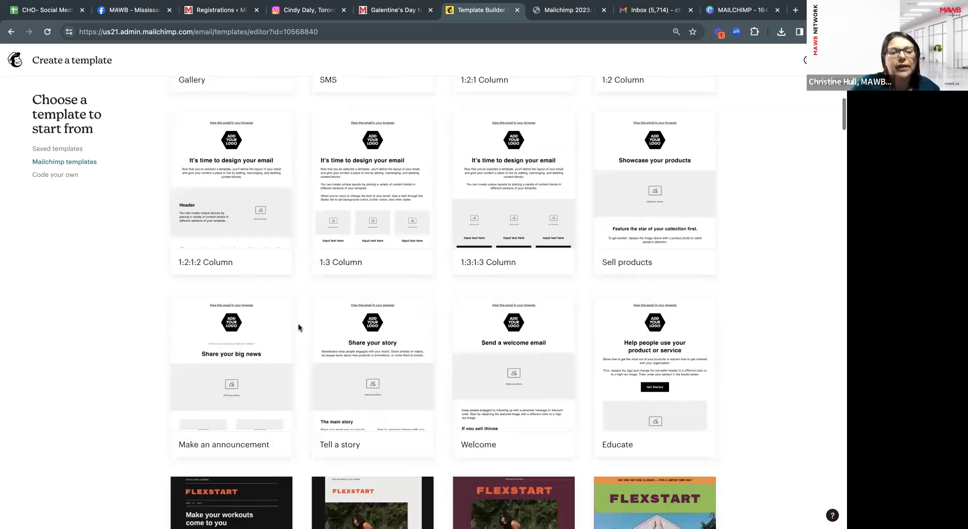
scroll(365, 336, "down", 2)
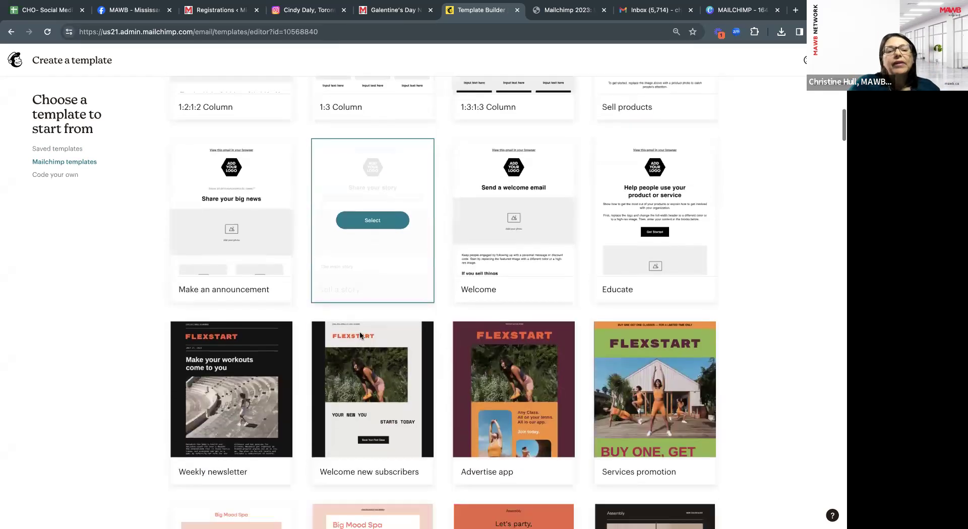
scroll(268, 378, "down", 1)
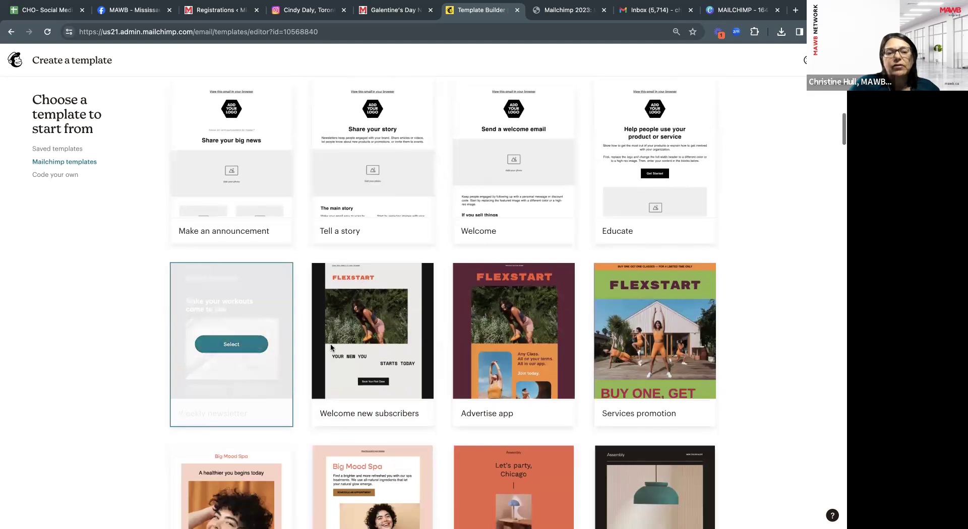
scroll(512, 341, "down", 1)
scroll(512, 341, "down", 1)
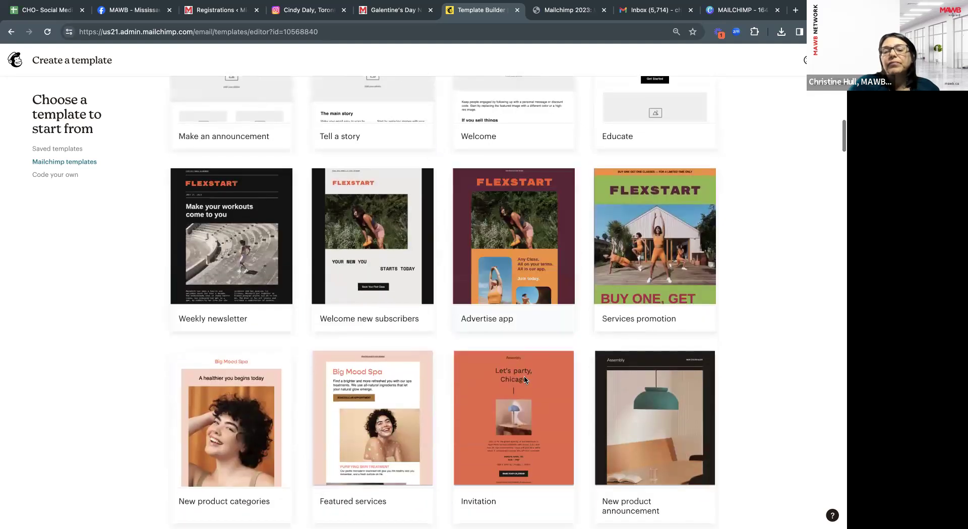
scroll(524, 376, "up", 2)
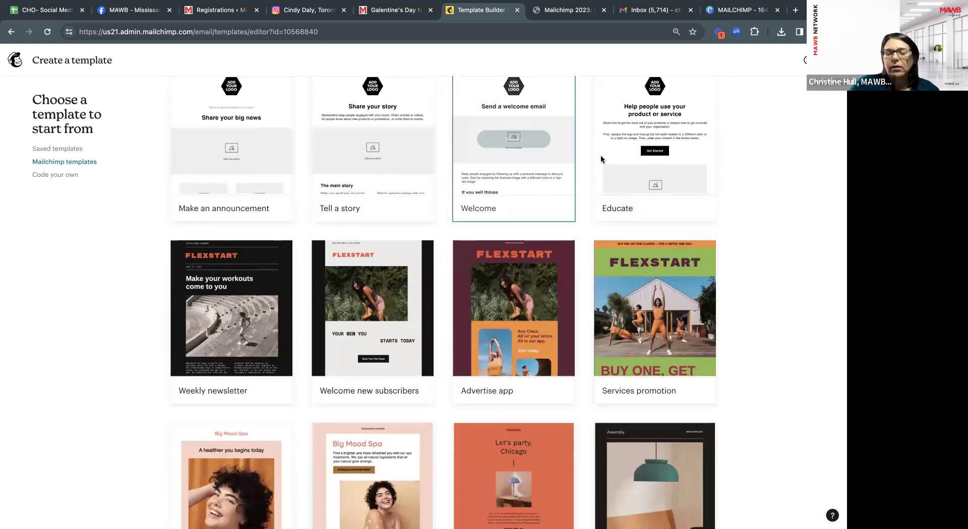
scroll(295, 419, "down", 2)
scroll(537, 407, "down", 4)
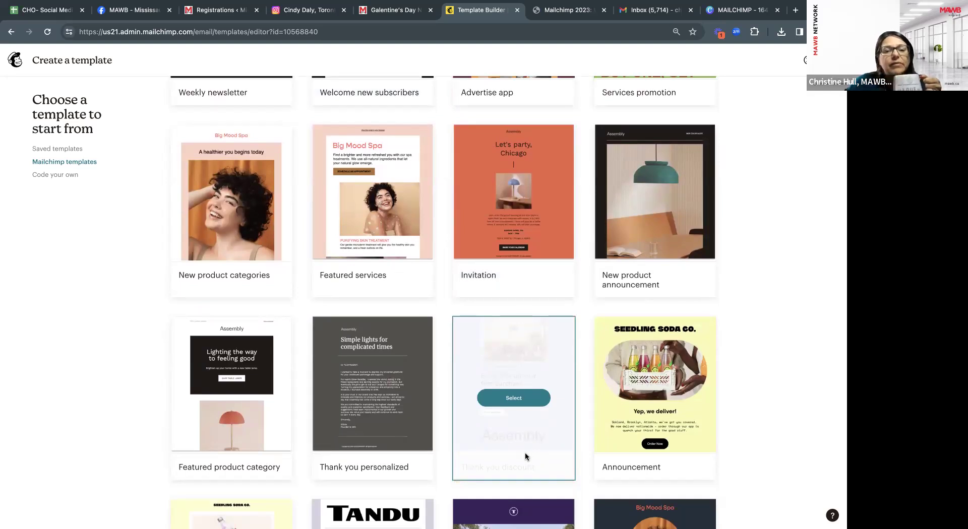
scroll(525, 457, "down", 2)
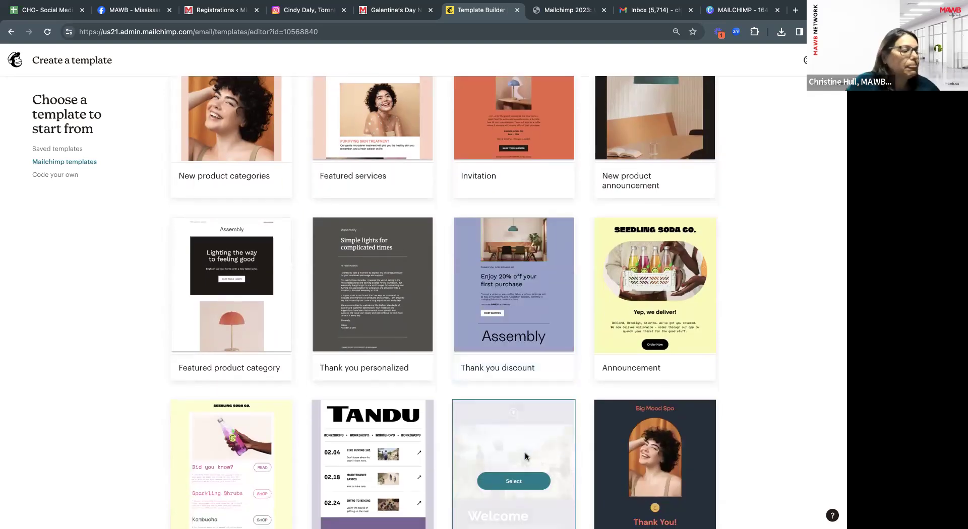
scroll(449, 385, "up", 8)
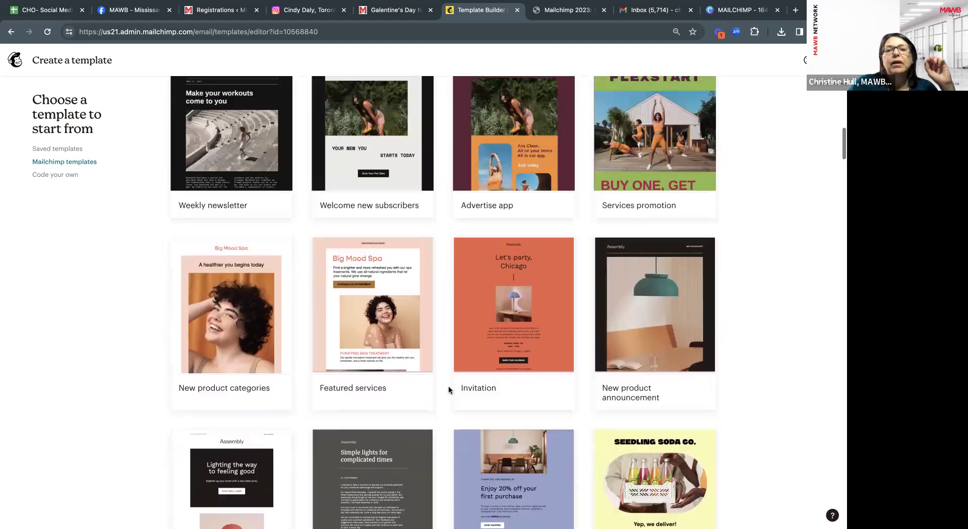
scroll(449, 386, "up", 4)
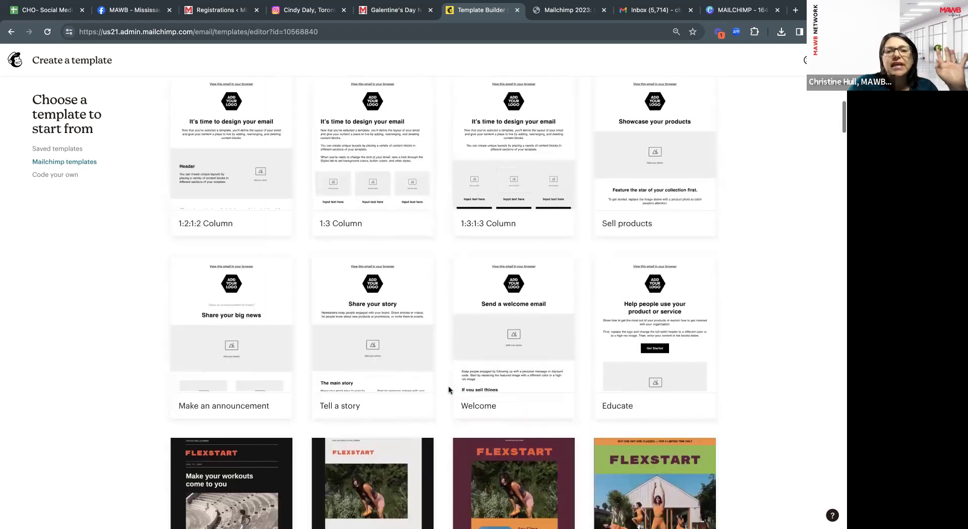
scroll(449, 390, "up", 2)
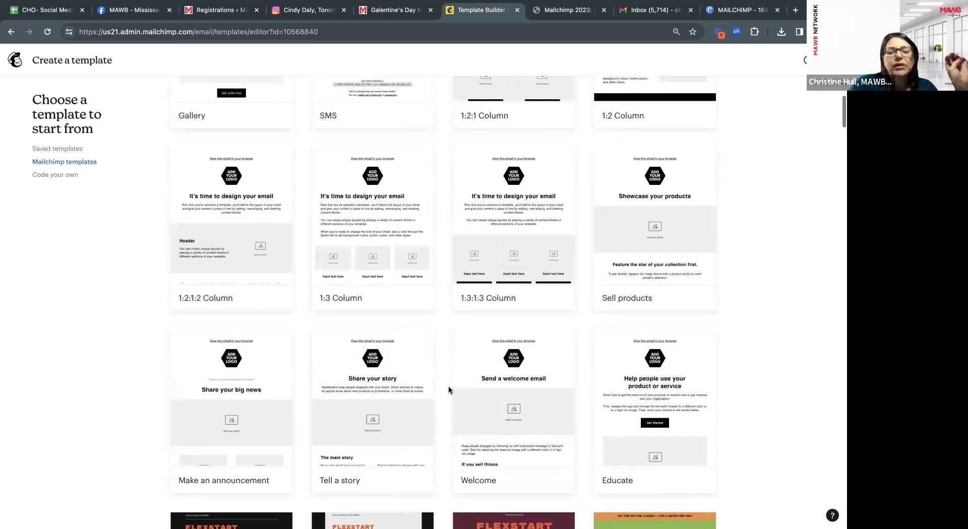
scroll(449, 390, "up", 4)
scroll(449, 389, "up", 6)
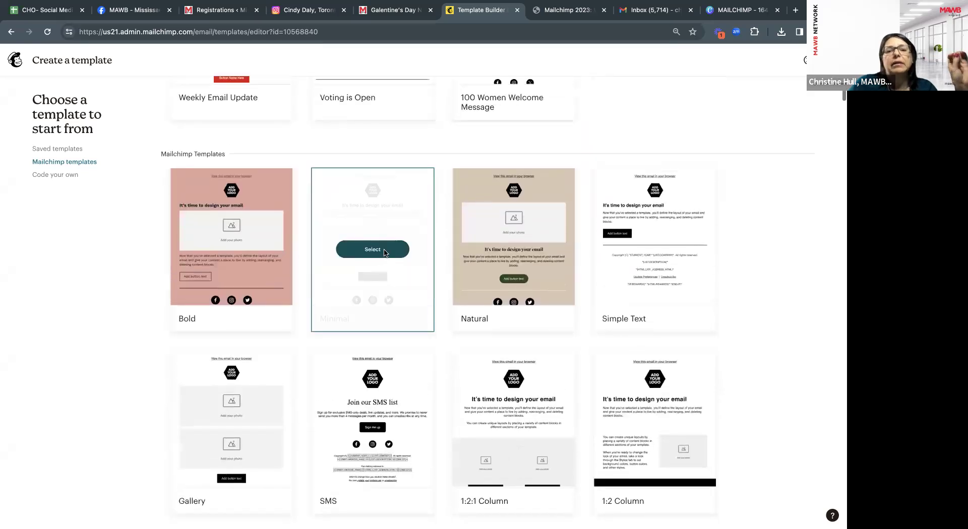
scroll(384, 251, "up", 1)
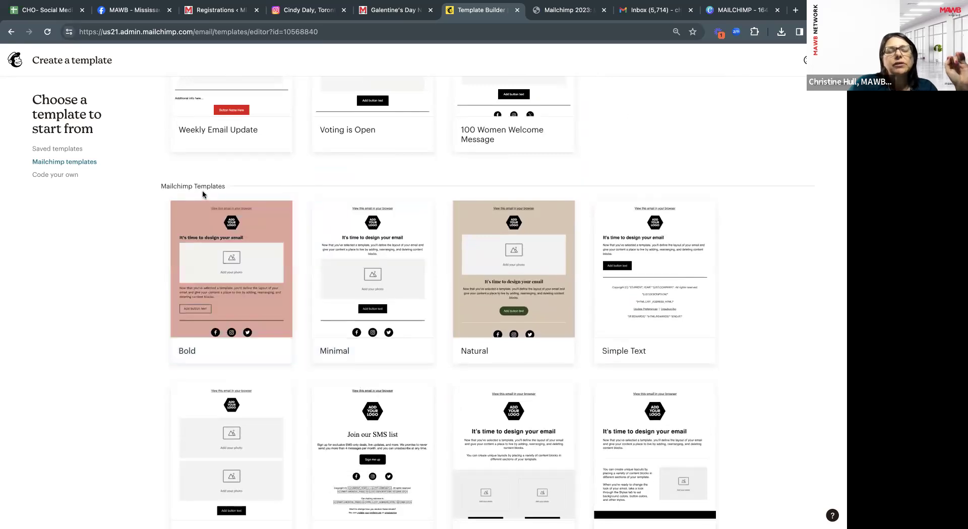
mouse_move(247, 241)
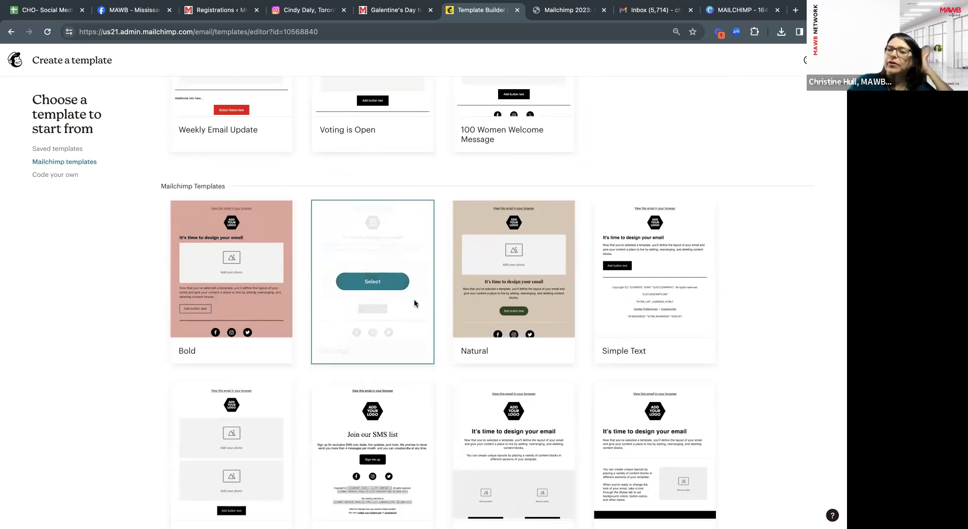
Create a template from the Minimal design named 'Welcome Message to New Members'.
left_click(368, 286)
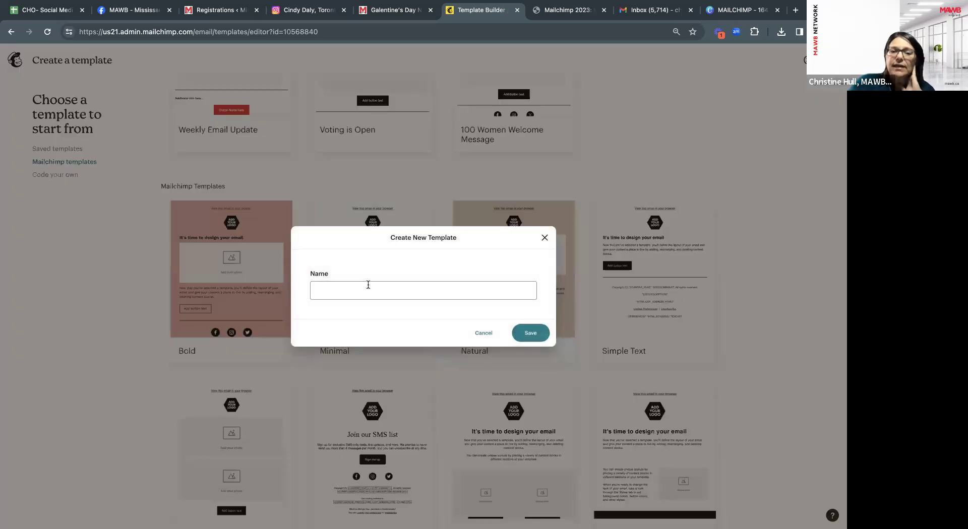
left_click(369, 285)
type("Welcm")
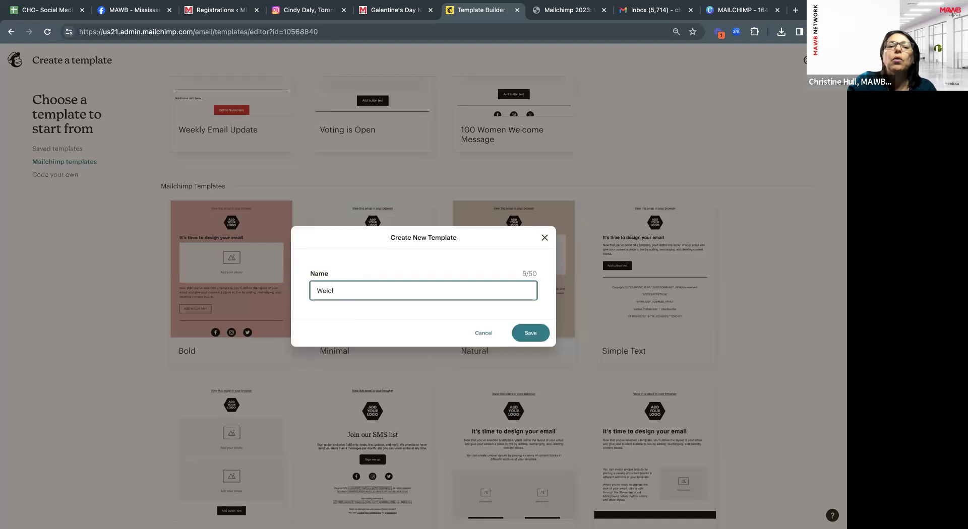
key("BackSpace")
type("ome ")
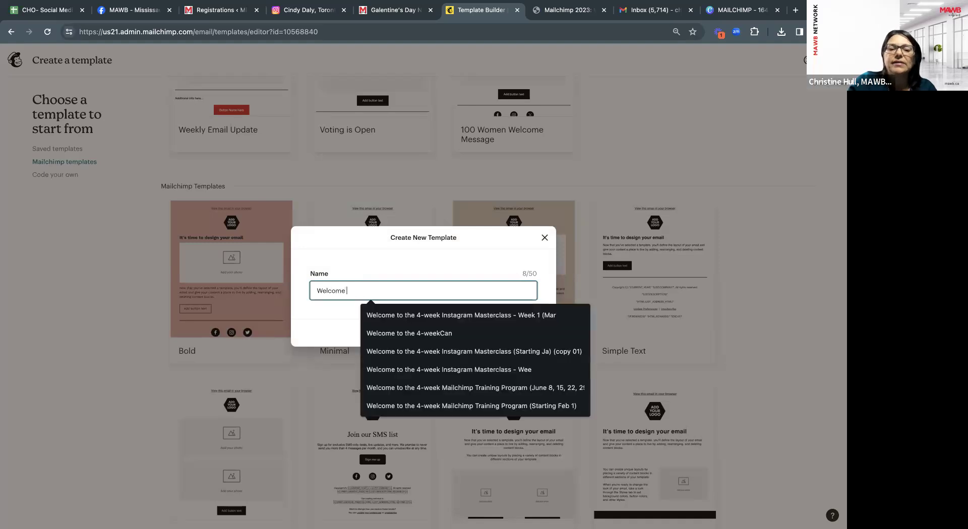
type("Message to New Members")
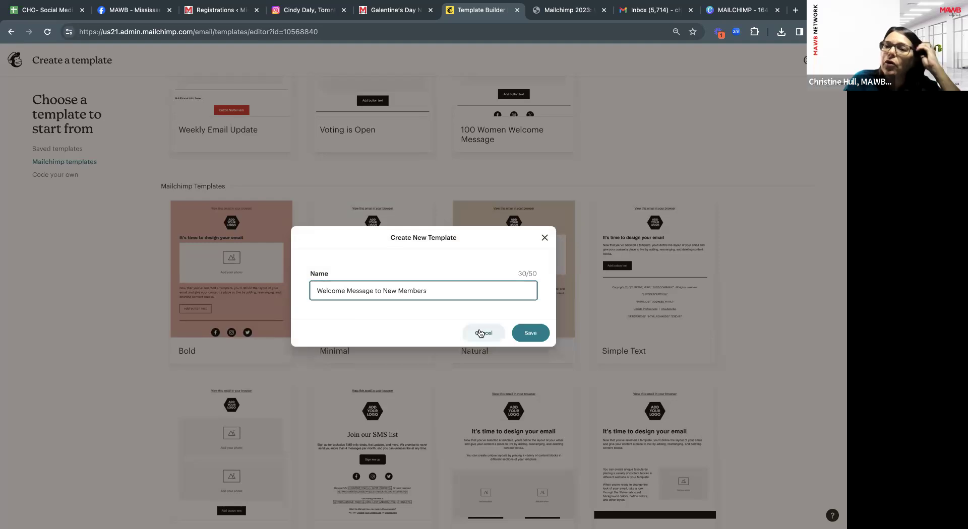
left_click(529, 335)
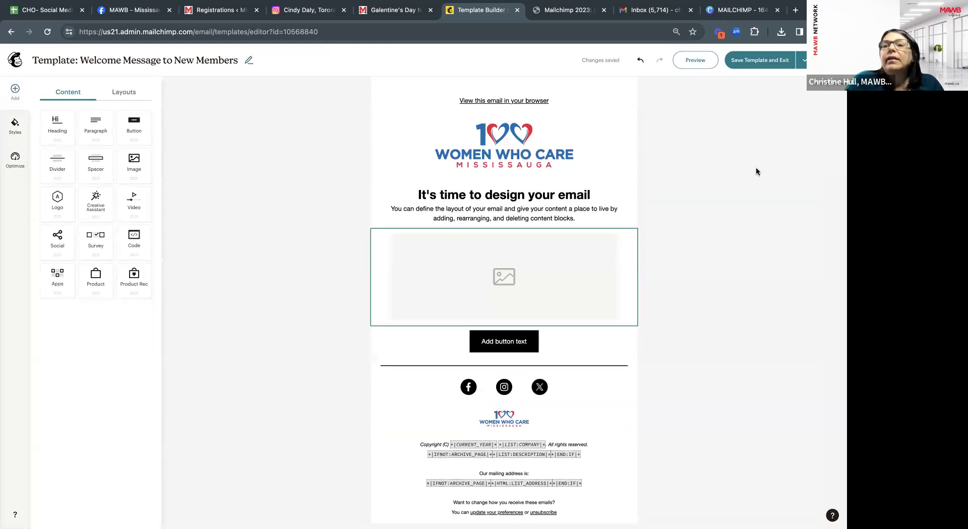
Save and exit the template editor, then go to Content > Creative Assistant.
left_click(753, 64)
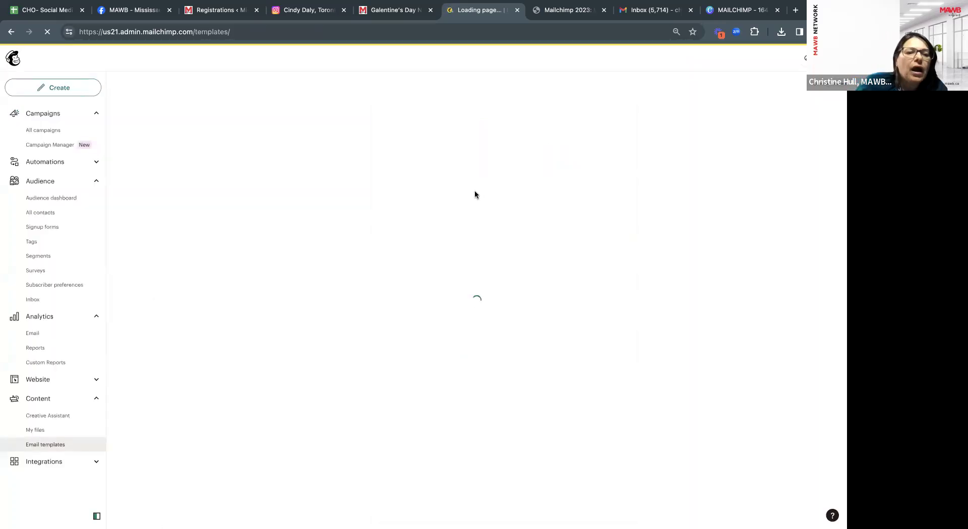
left_click(47, 403)
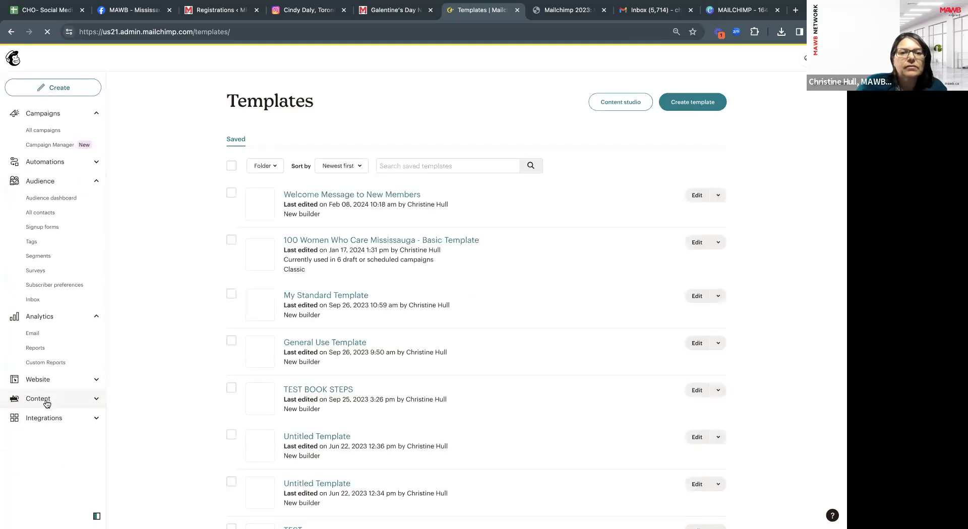
left_click(47, 401)
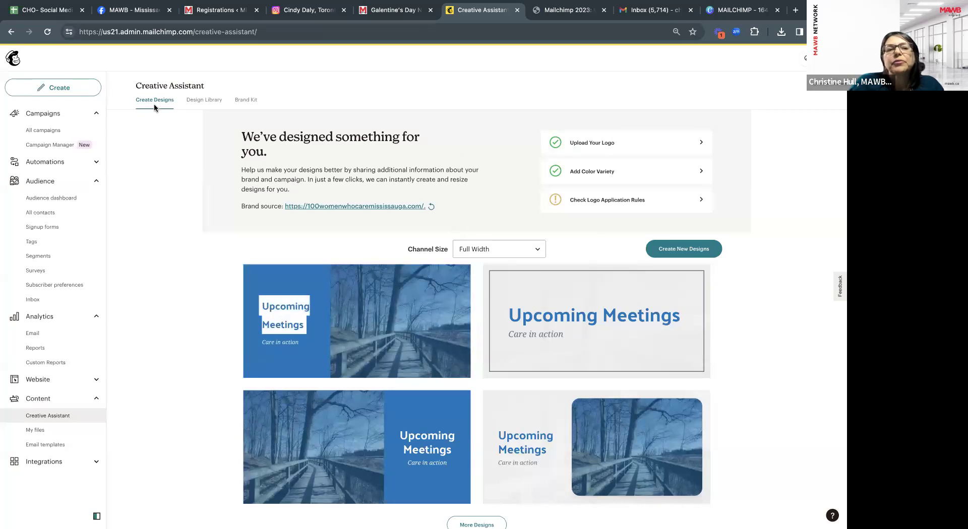
Browse the Design Library and Brand Kit tabs, then open the brand kit's Logos collection.
left_click(207, 99)
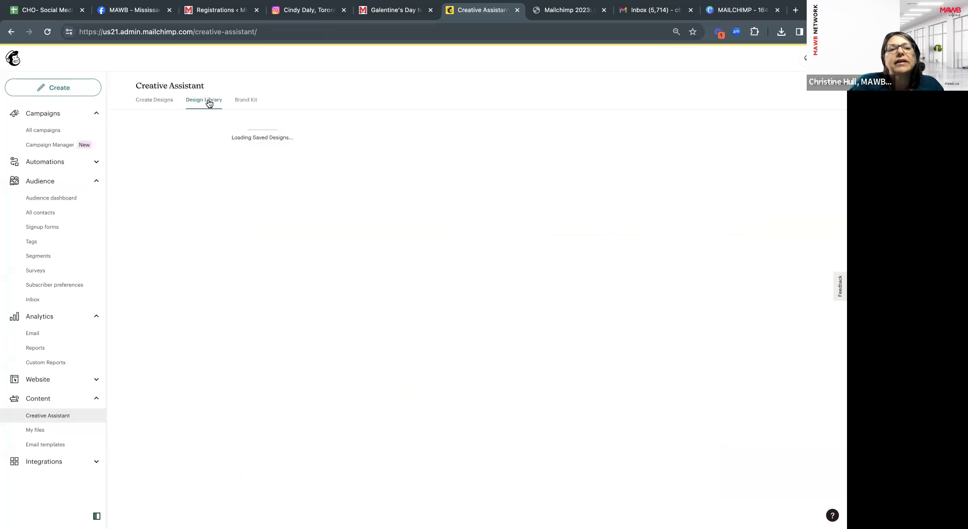
left_click(249, 101)
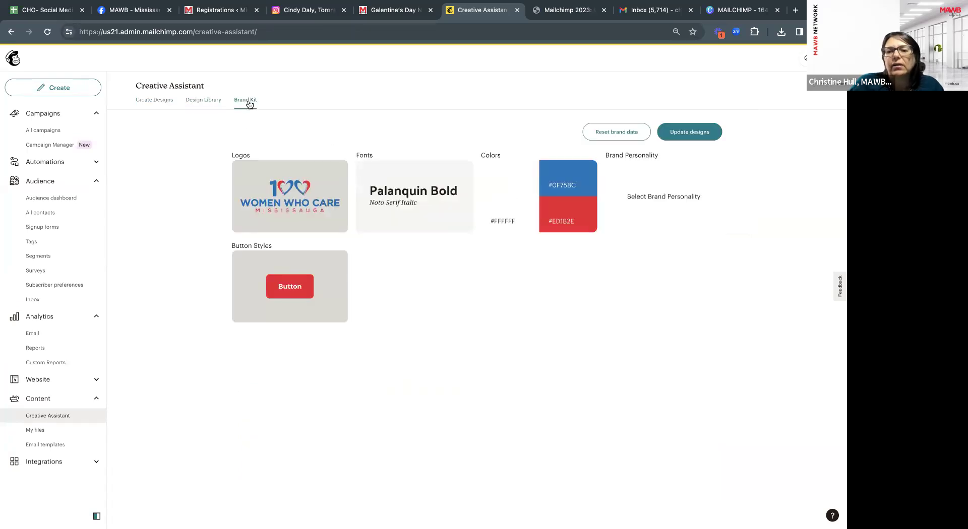
left_click(159, 101)
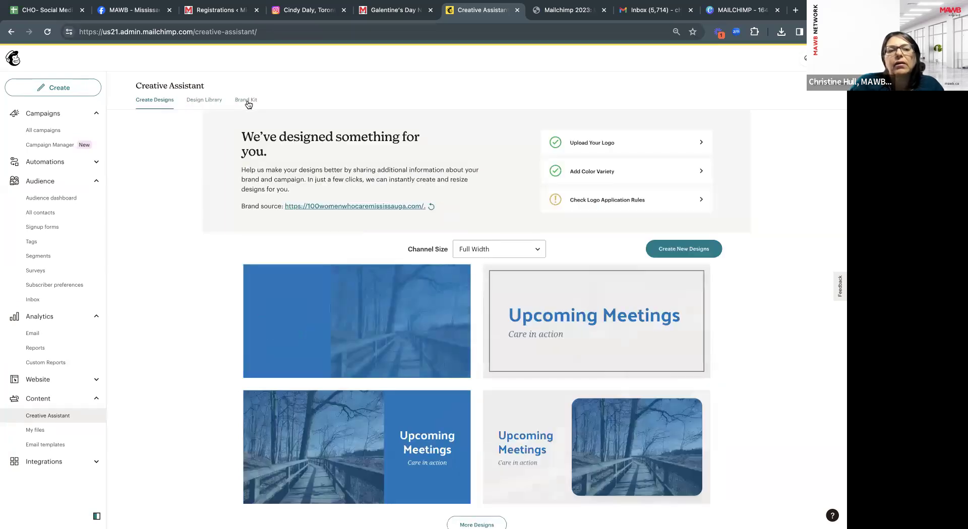
left_click(247, 100)
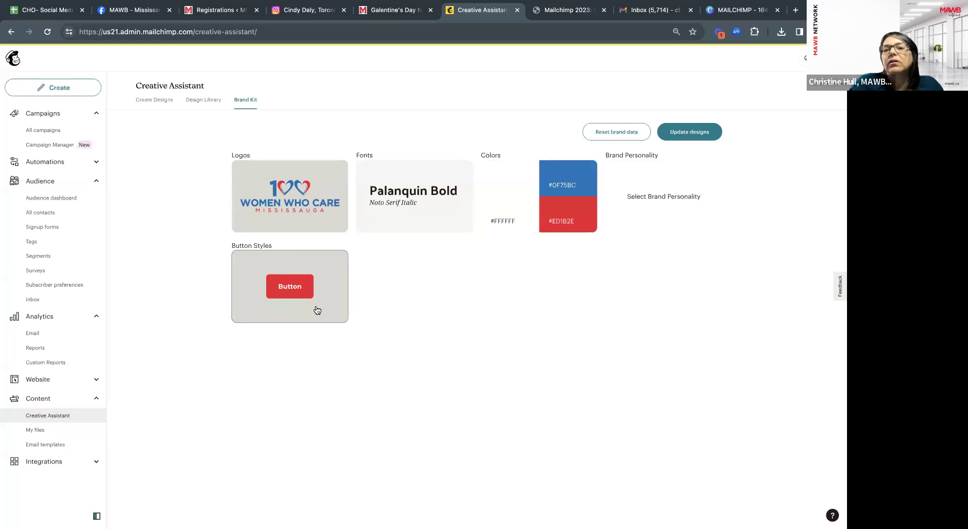
left_click(290, 189)
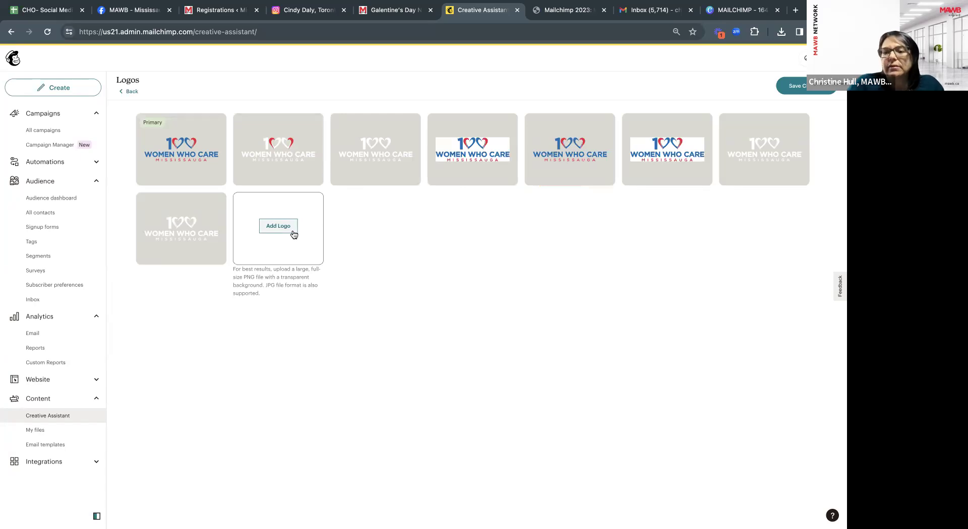
Upload the round blue-bordered Women Who Care logo to the brand kit and save its background settings.
left_click(278, 226)
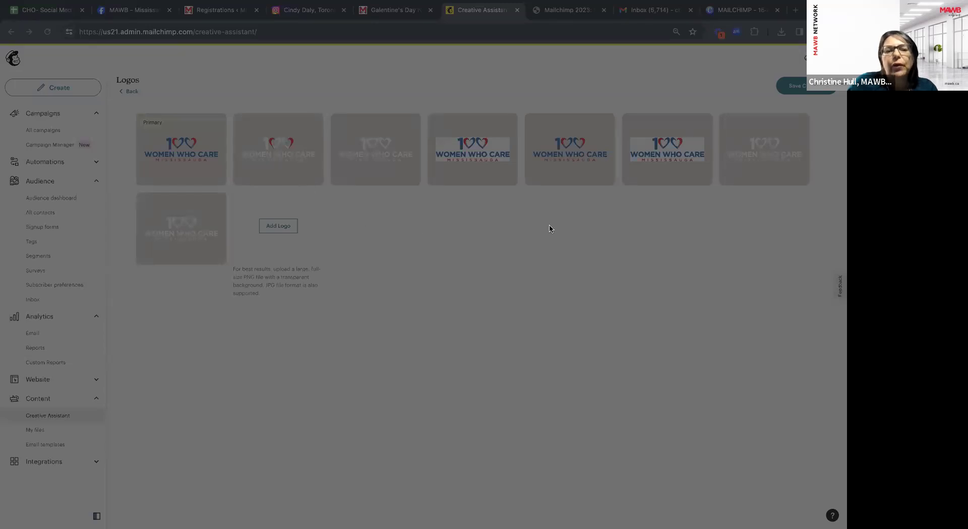
left_click(702, 439)
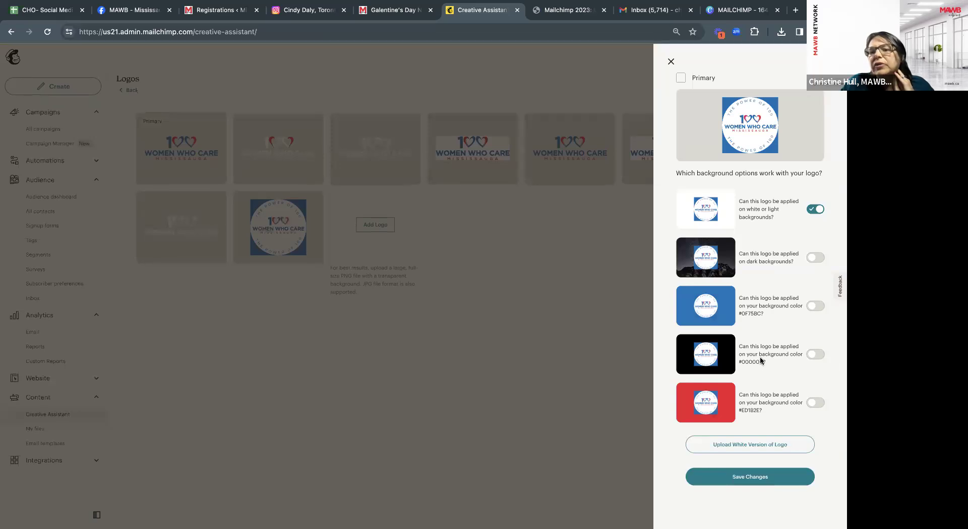
left_click(758, 478)
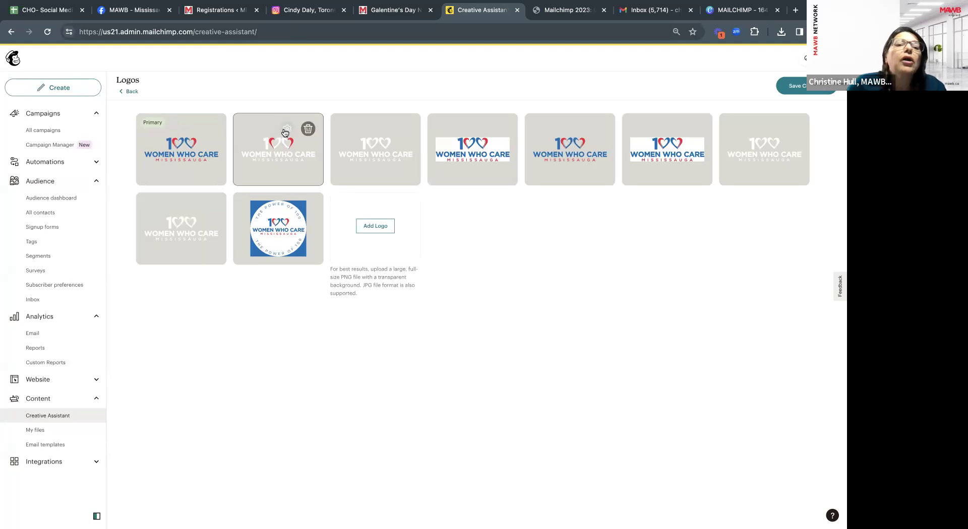
Check the second and Primary logos' background settings, then save the Logos page.
left_click(285, 130)
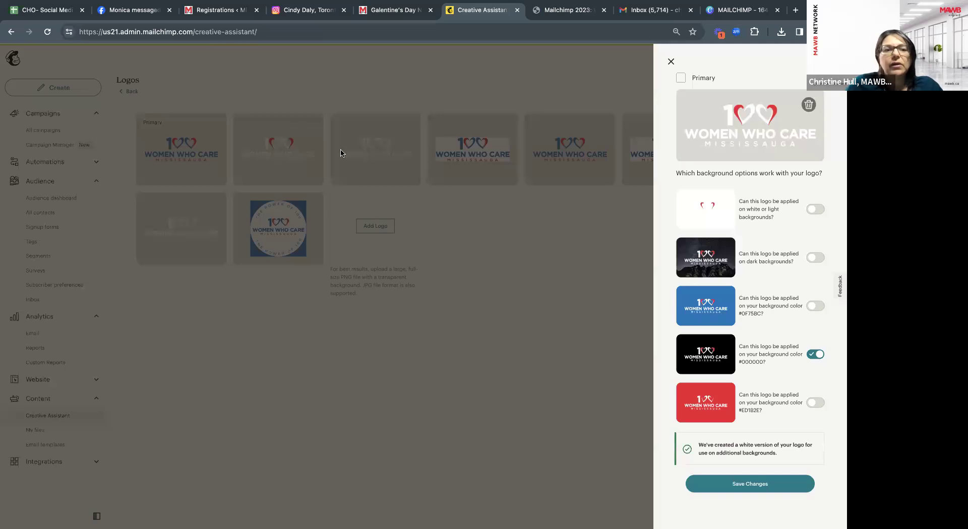
left_click(224, 99)
mouse_move(190, 148)
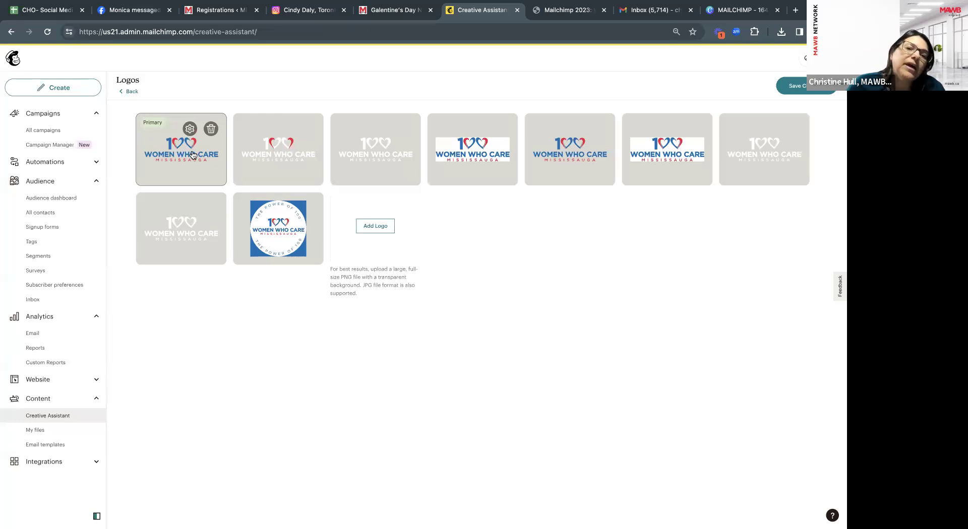
mouse_move(382, 145)
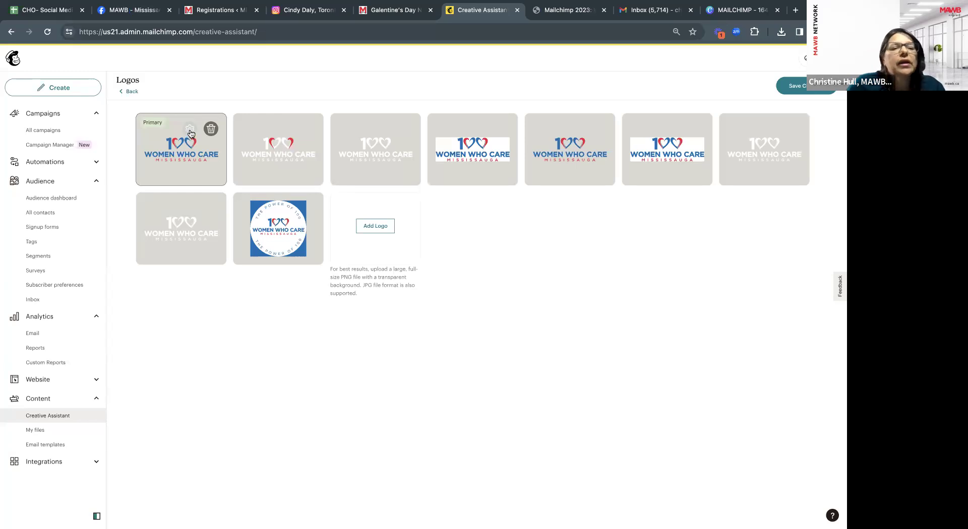
left_click(190, 131)
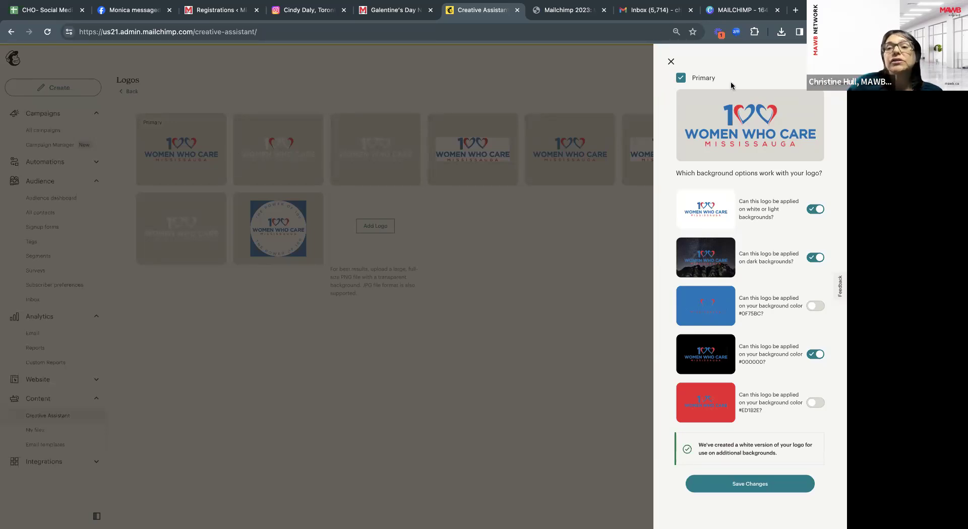
left_click(671, 62)
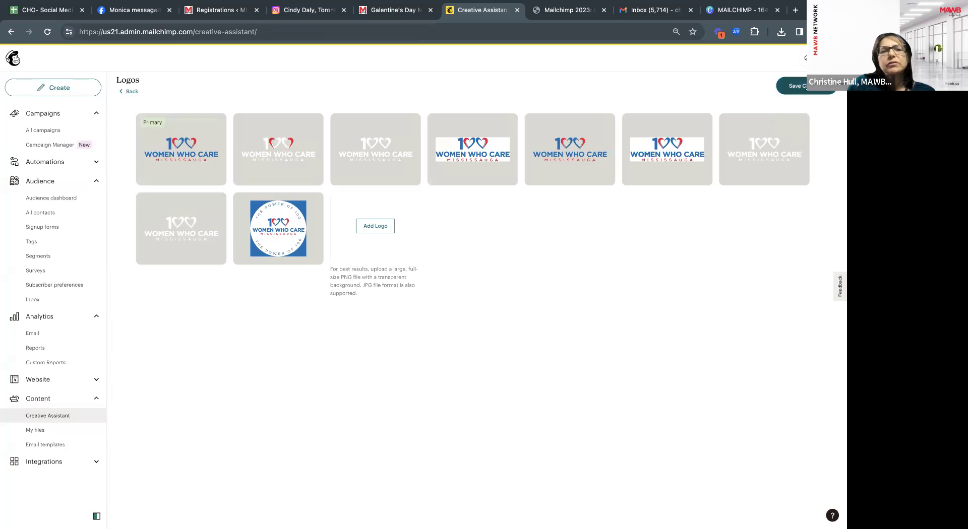
left_click(799, 86)
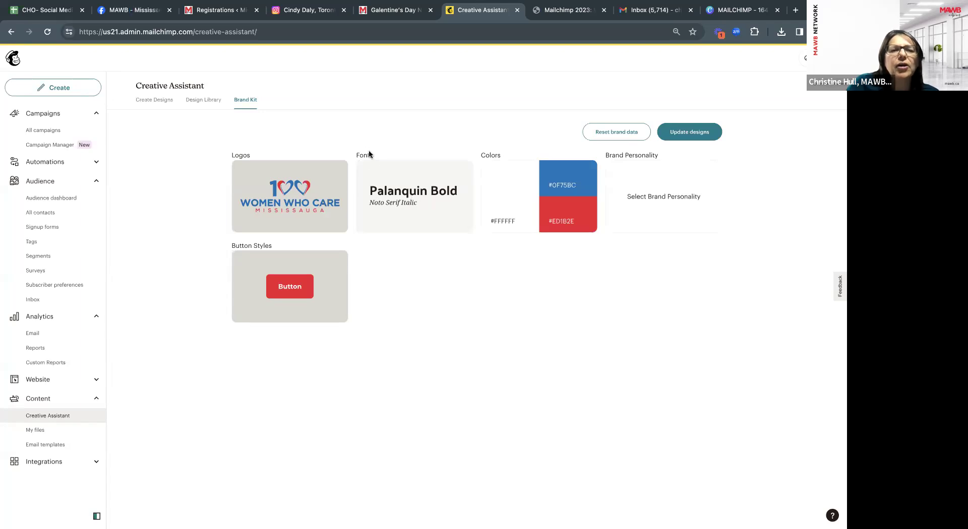
Keep Palanquin Bold as the heading font in the brand fonts and save them.
left_click(394, 196)
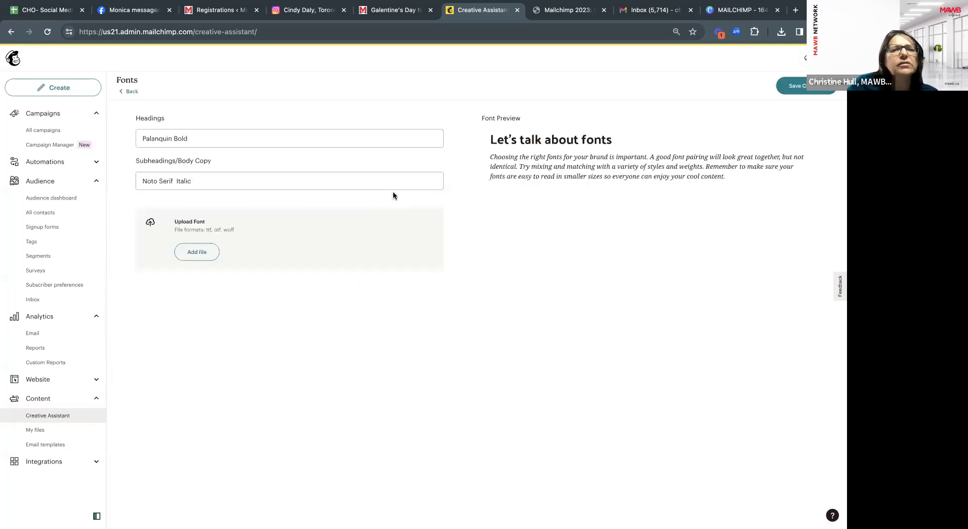
left_click(267, 139)
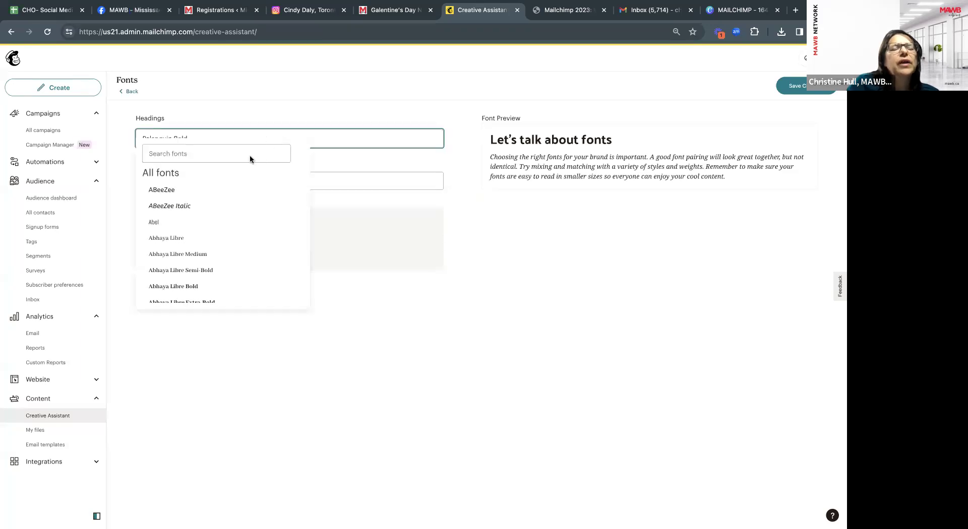
scroll(221, 262, "down", 3)
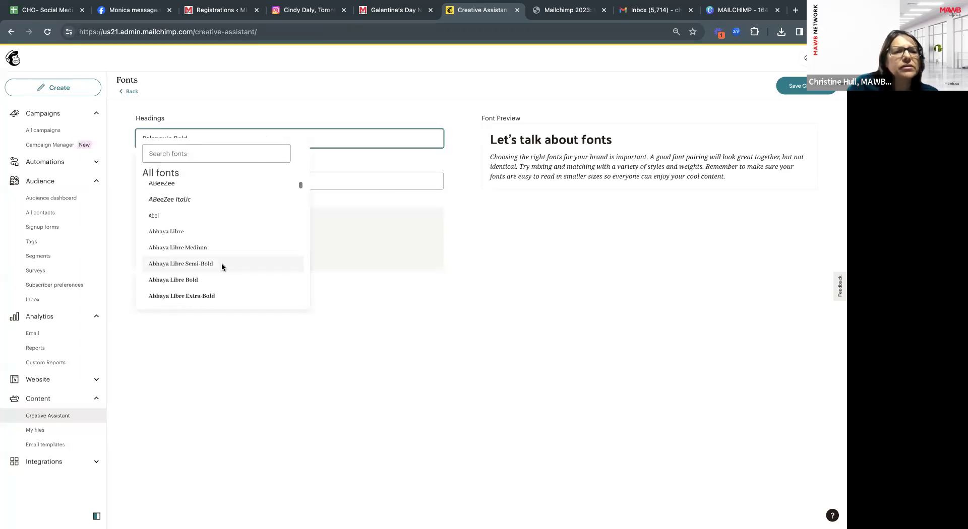
scroll(222, 264, "up", 3)
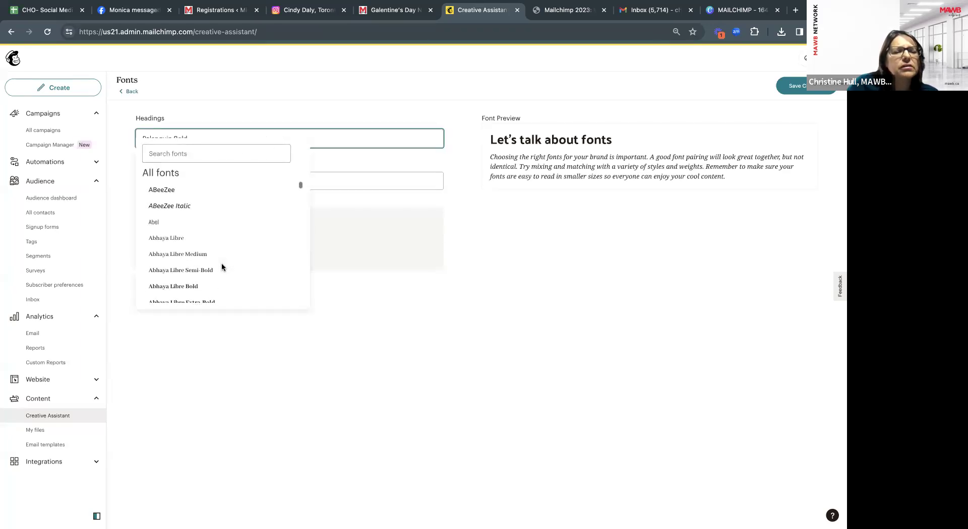
left_click(220, 112)
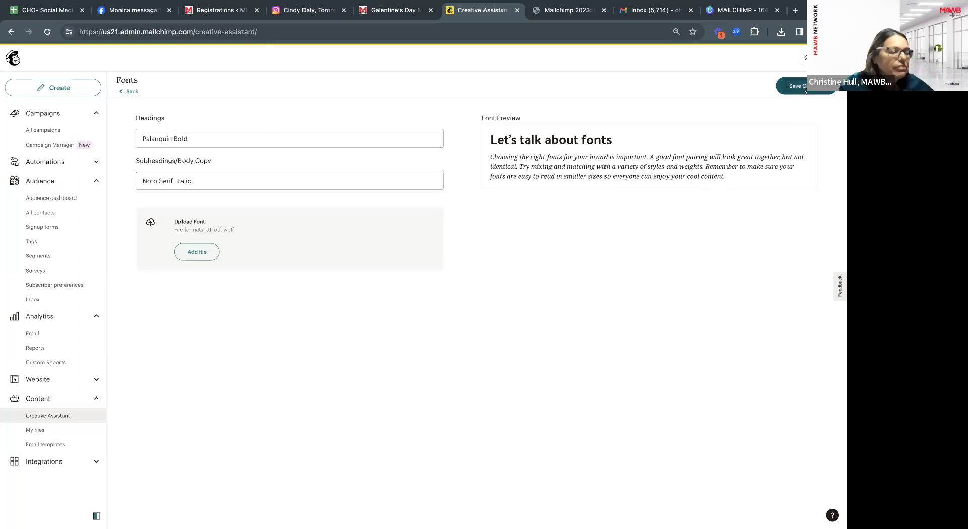
left_click(806, 90)
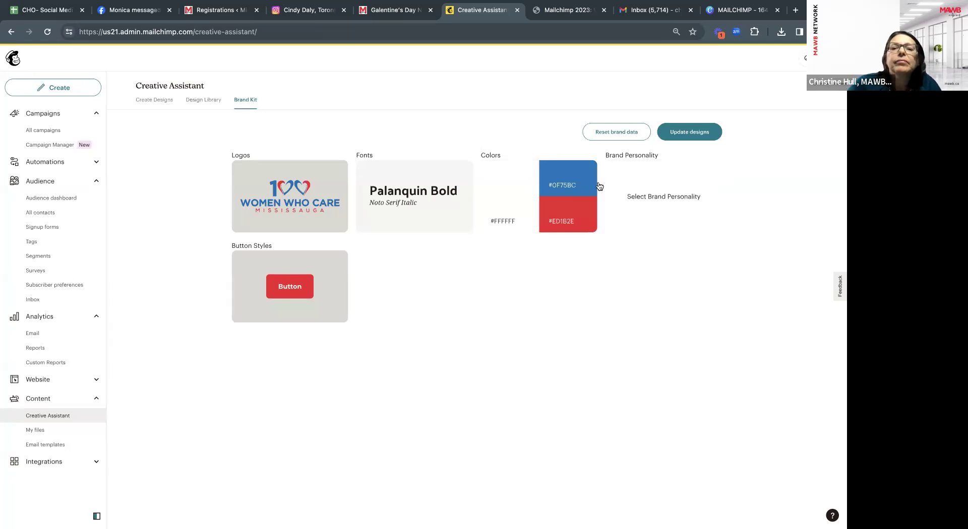
Add white #FFFFFF as a fourth primary brand colour and save the palette.
left_click(509, 186)
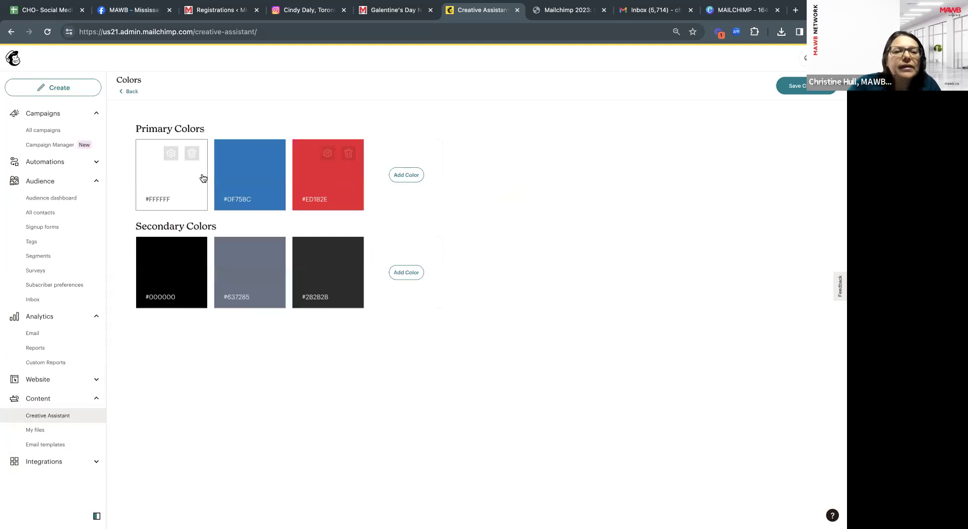
left_click(408, 177)
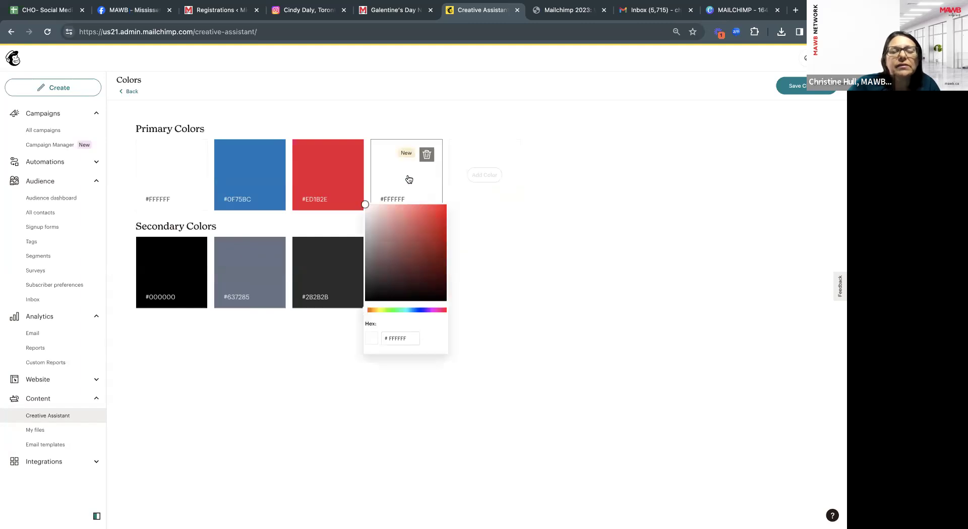
left_click(409, 338)
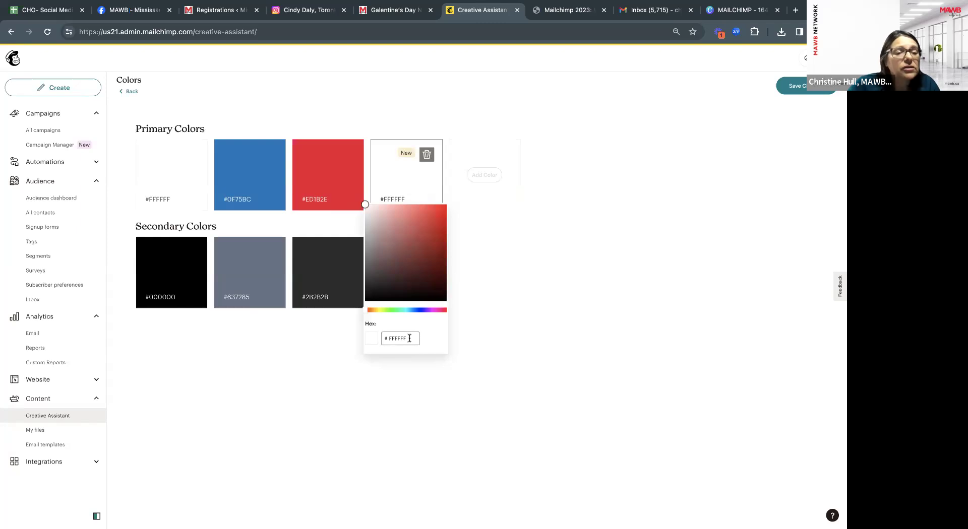
left_click_drag(409, 338, 383, 342)
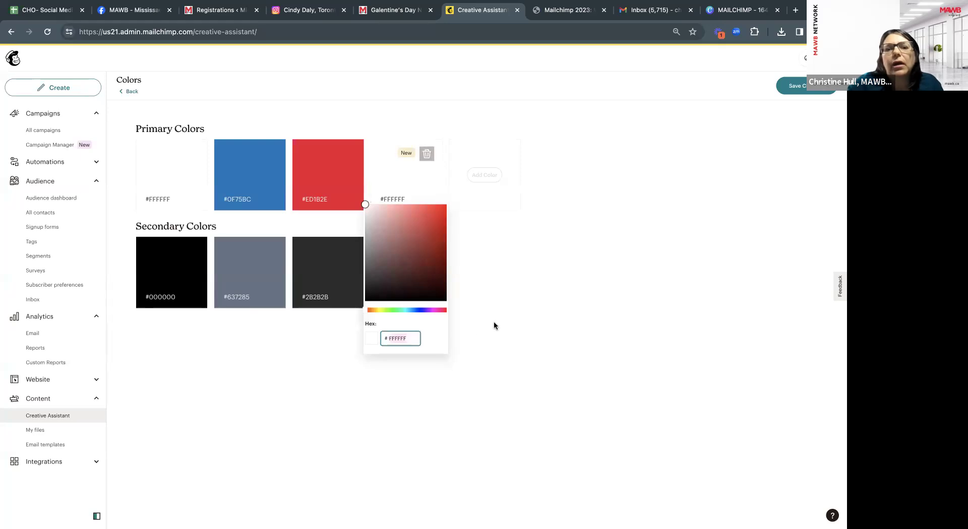
left_click(505, 246)
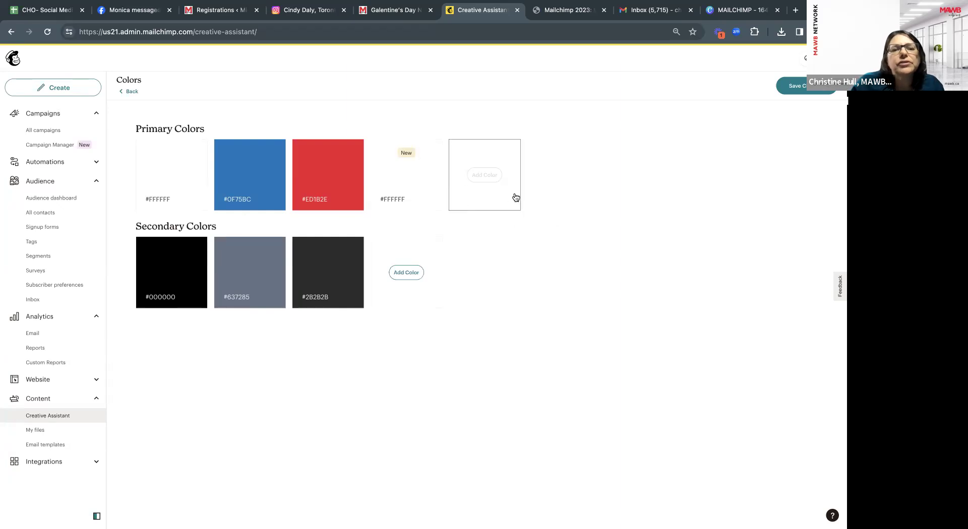
left_click(804, 89)
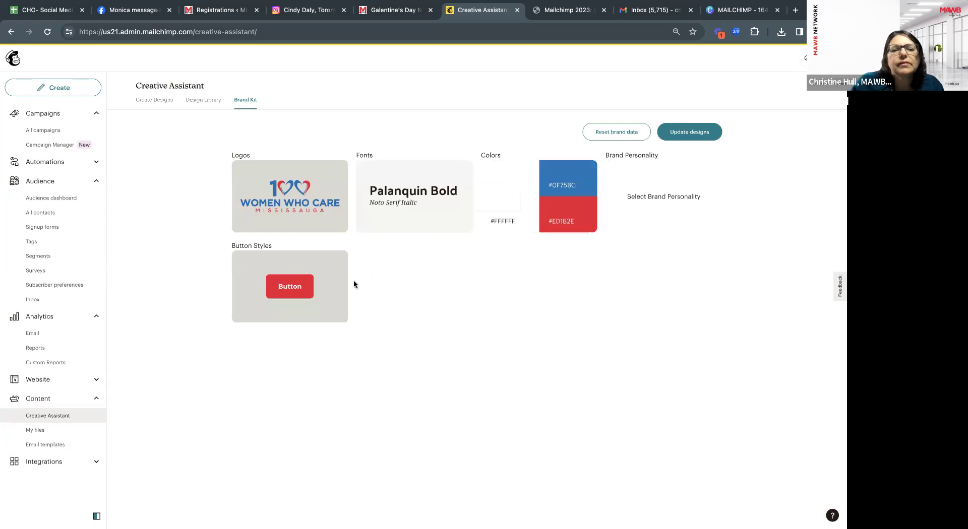
Add a new button style, settling on rounded and filled after trying square, pill and outlined.
left_click(312, 263)
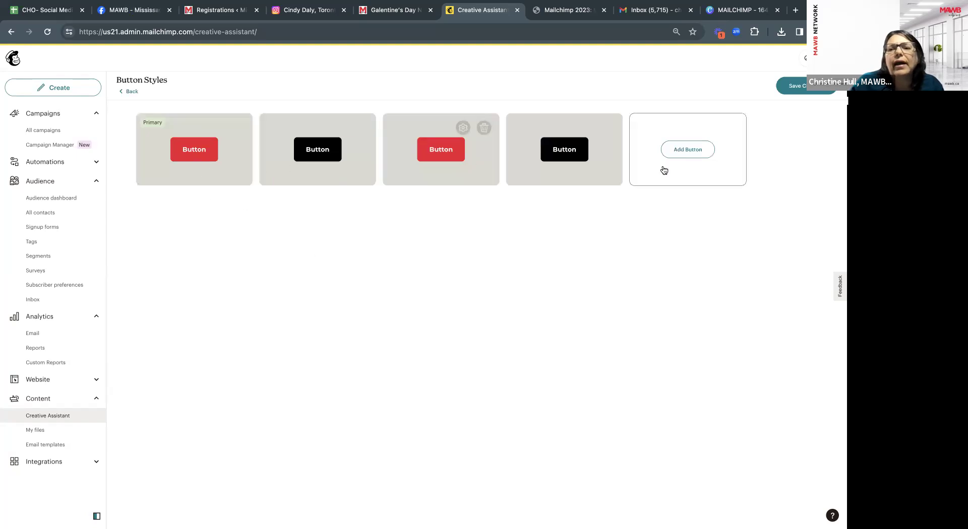
left_click(678, 154)
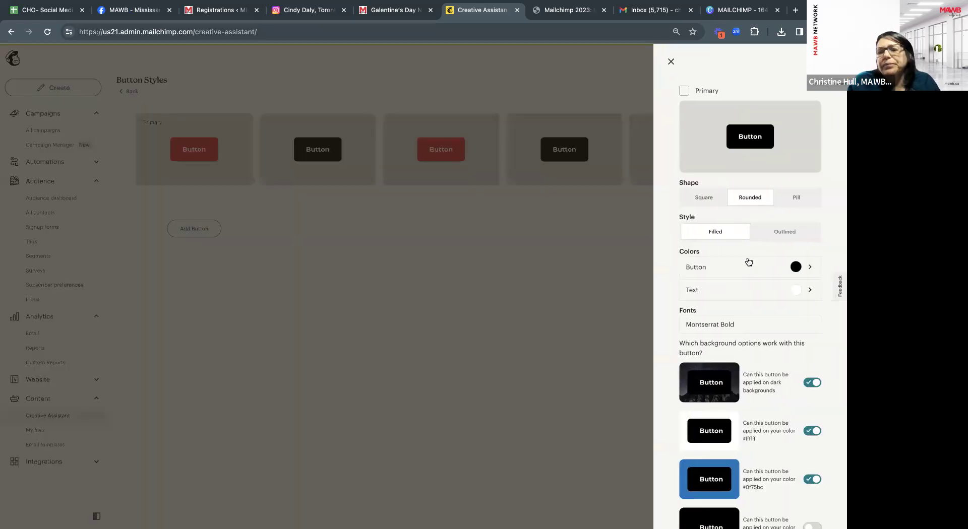
scroll(749, 263, "down", 2)
scroll(753, 291, "down", 1)
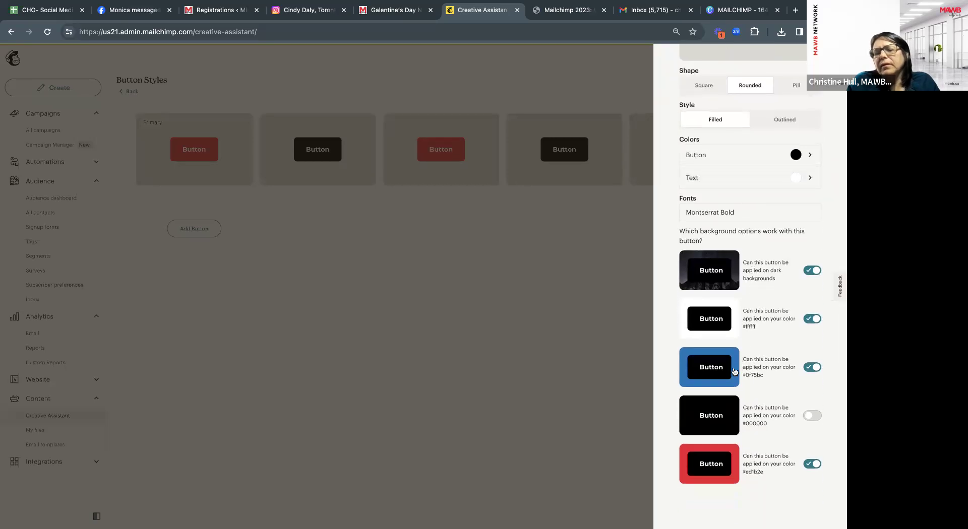
scroll(734, 371, "up", 2)
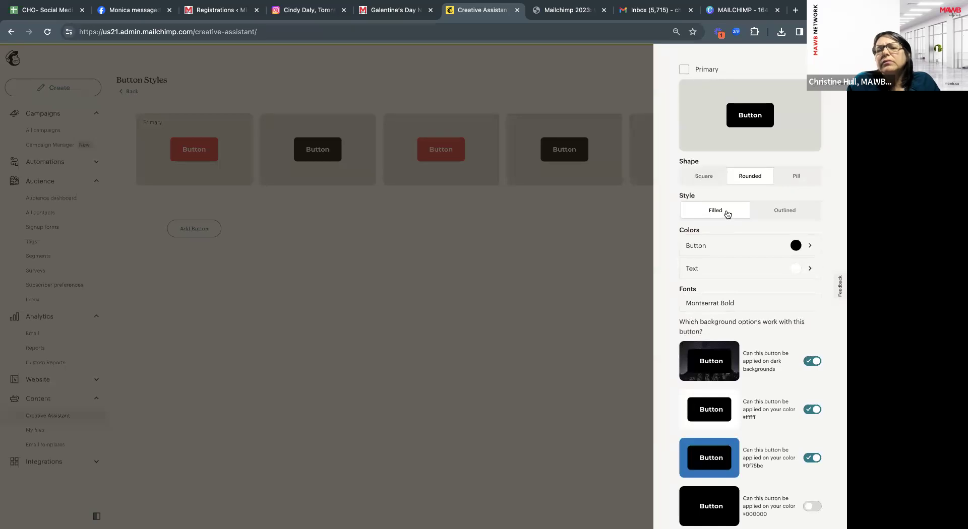
scroll(727, 214, "up", 1)
left_click(703, 197)
left_click(745, 198)
left_click(798, 199)
left_click(775, 234)
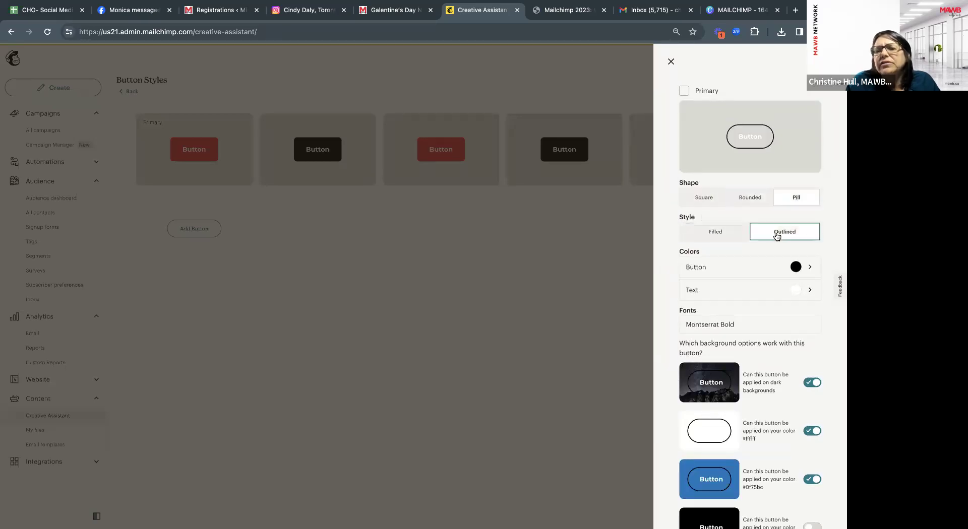
left_click(751, 197)
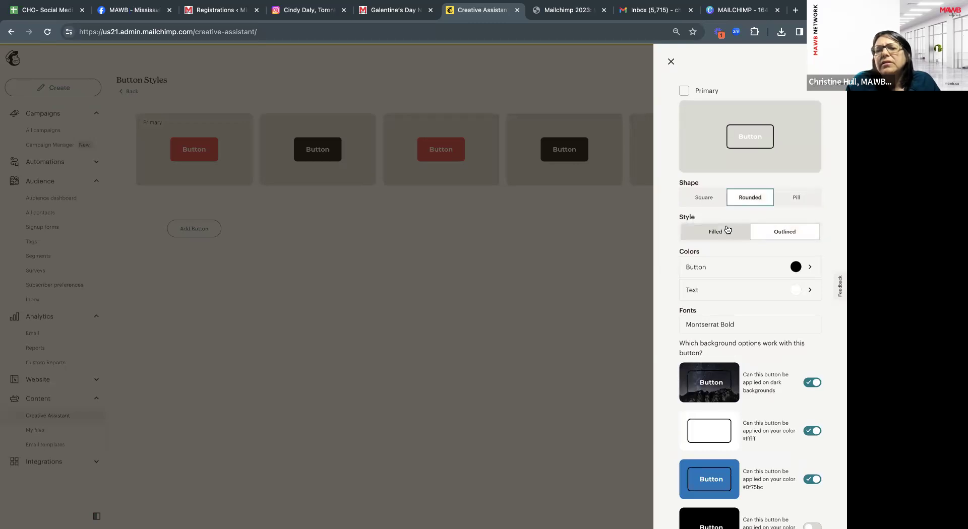
left_click(729, 233)
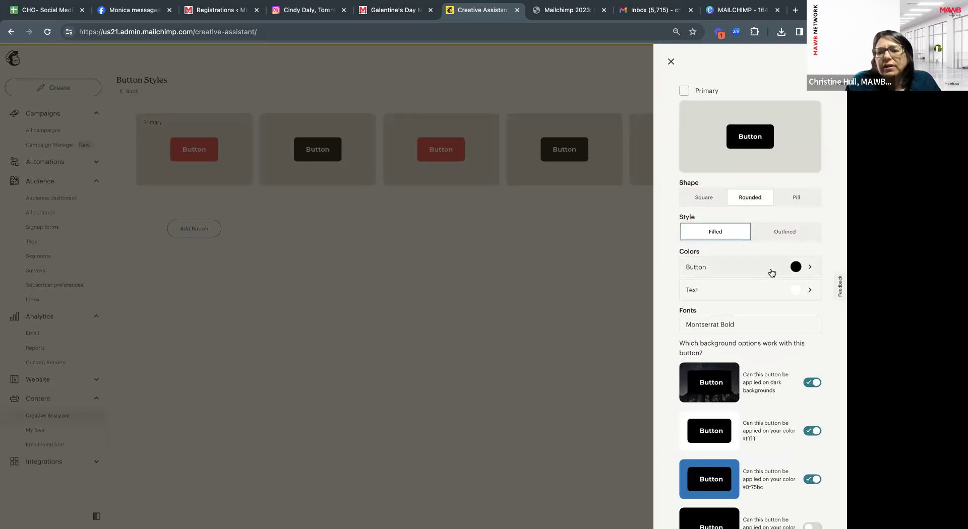
scroll(787, 276, "down", 1)
Colour the new button blue #0f75bc.
left_click(802, 251)
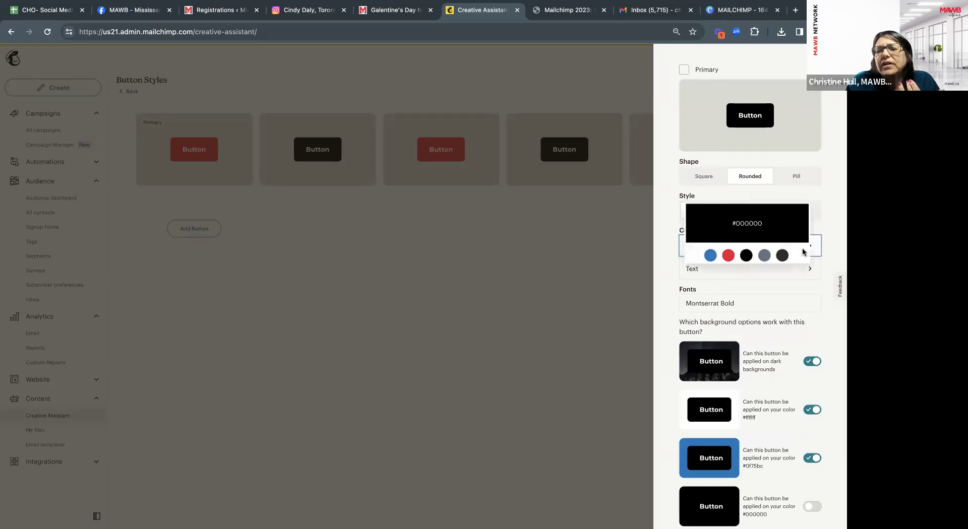
left_click(710, 256)
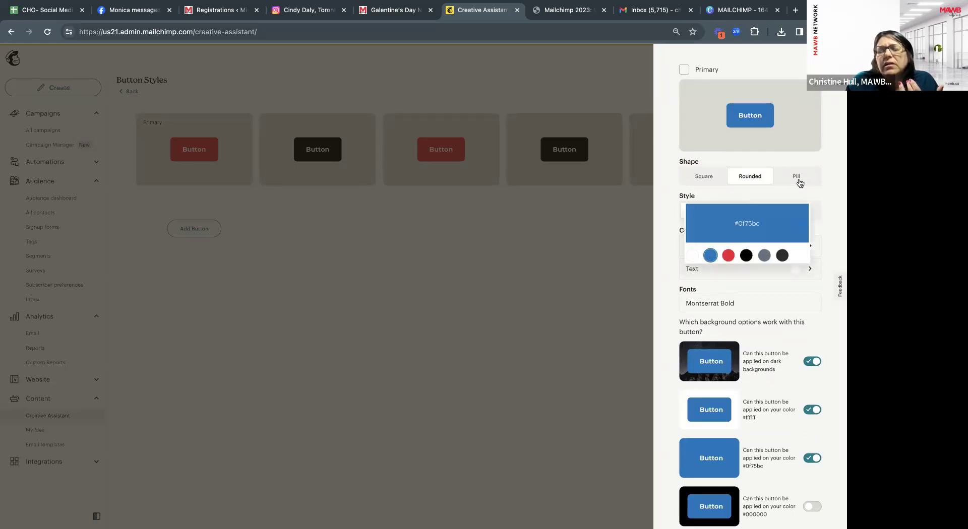
left_click(821, 188)
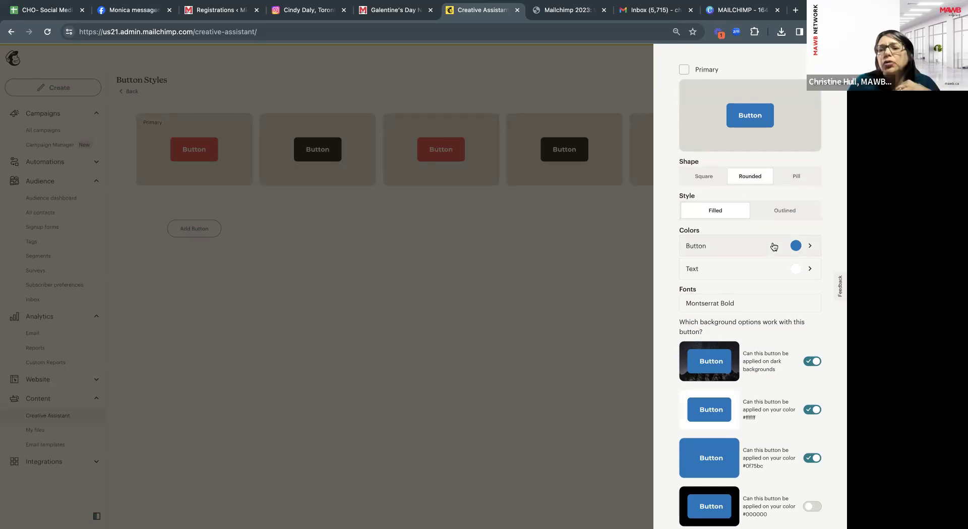
scroll(771, 280, "down", 2)
scroll(772, 284, "up", 2)
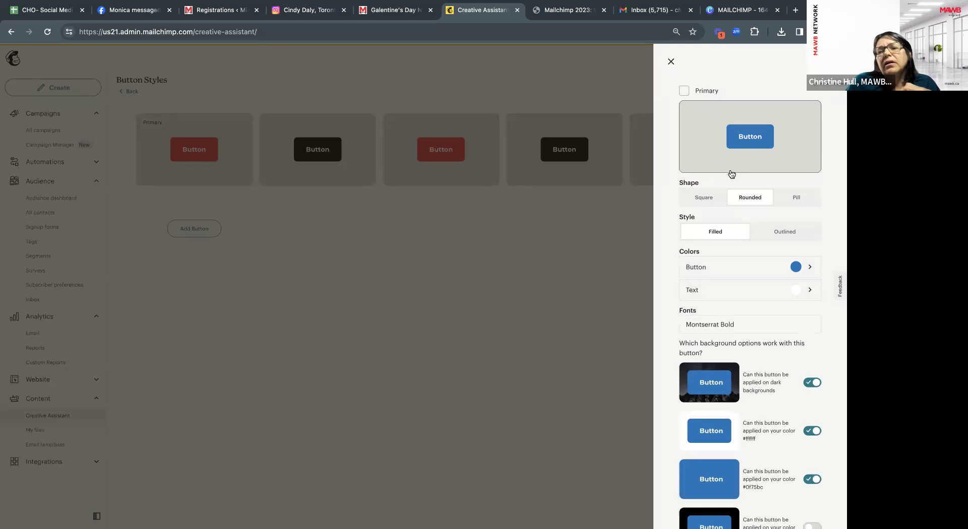
scroll(728, 207, "down", 2)
scroll(721, 195, "up", 2)
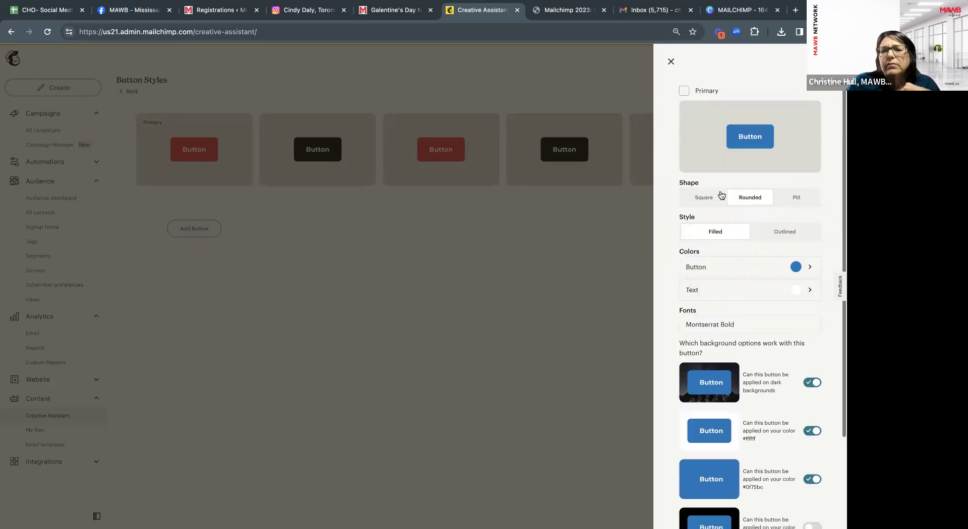
Close the button style panel and save the changes back to the Brand Kit.
left_click(670, 62)
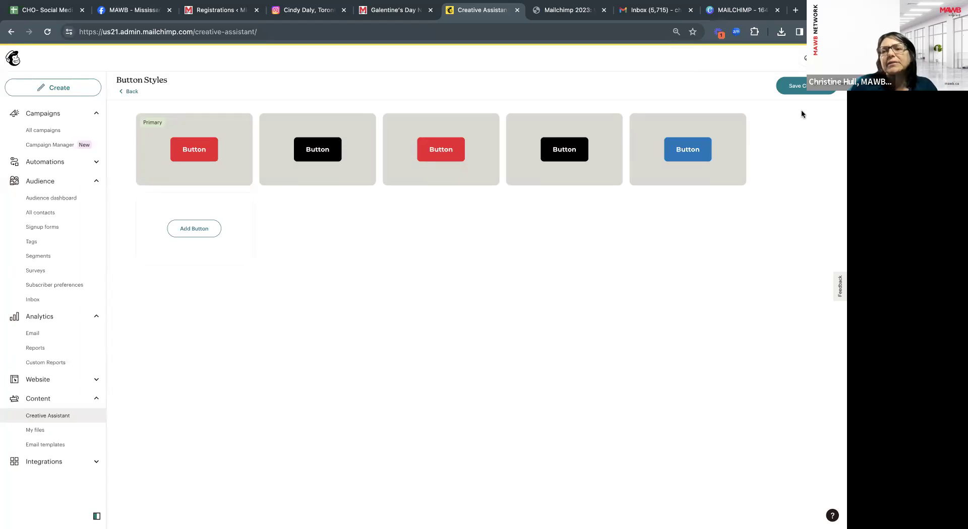
left_click(805, 89)
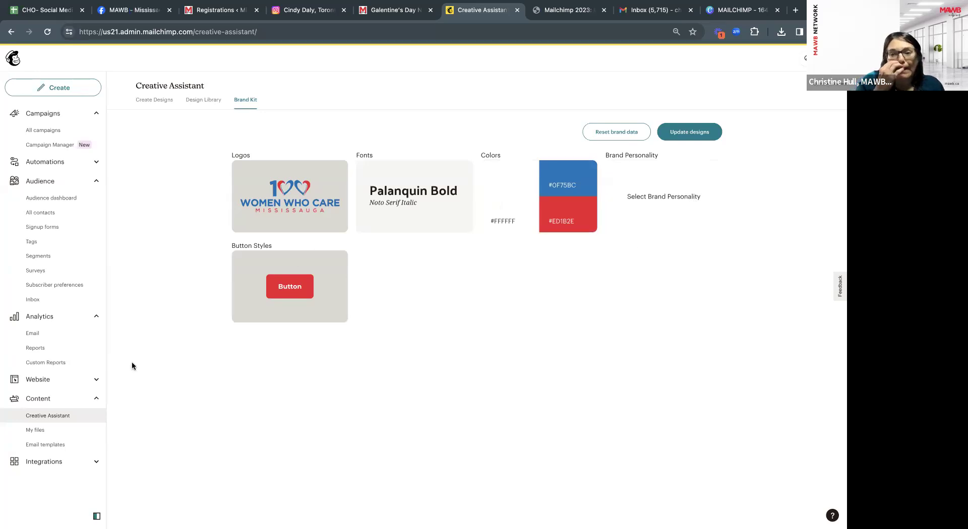
From Email templates, edit the Welcome Message to New Members template.
left_click(44, 447)
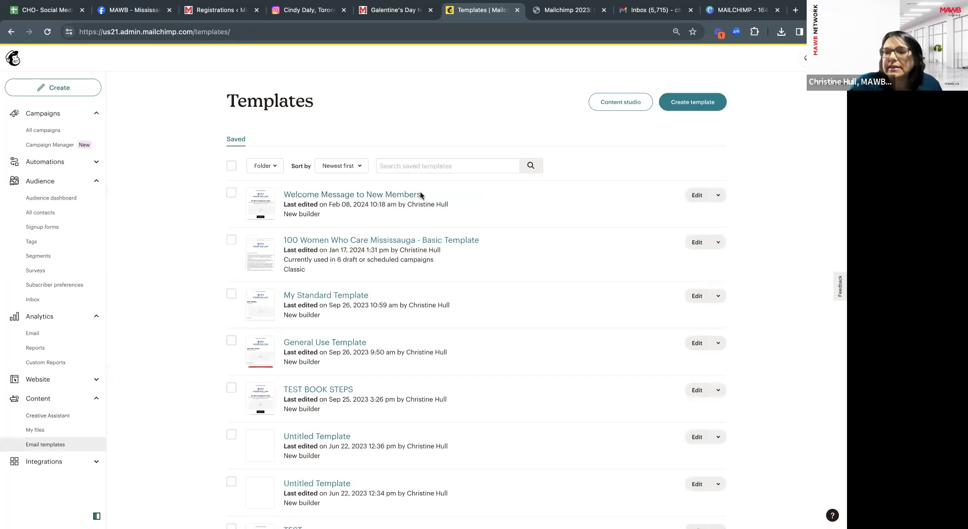
left_click(697, 195)
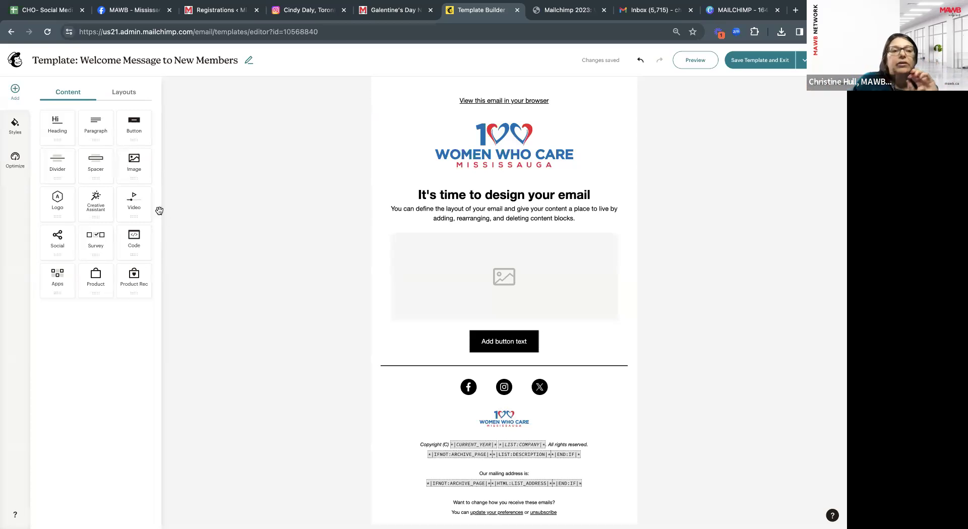
left_click(15, 126)
left_click(16, 168)
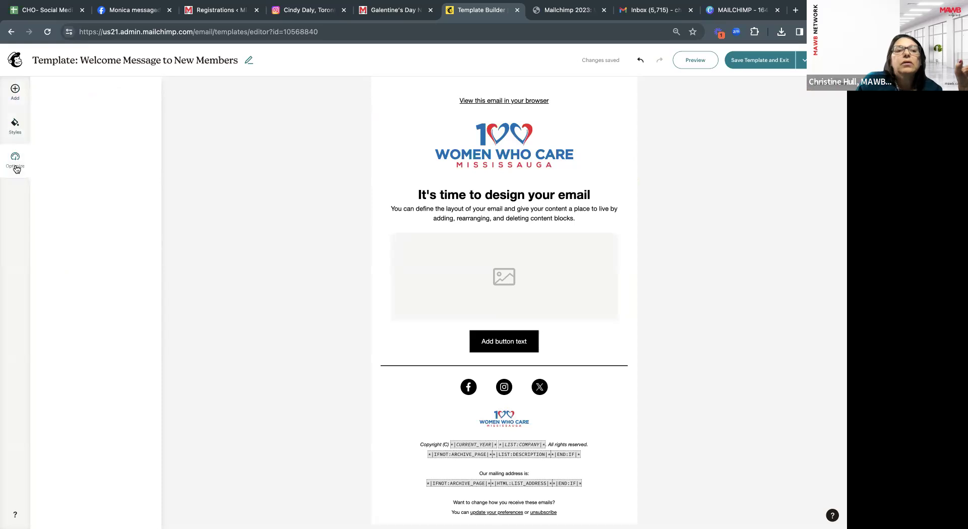
left_click(15, 93)
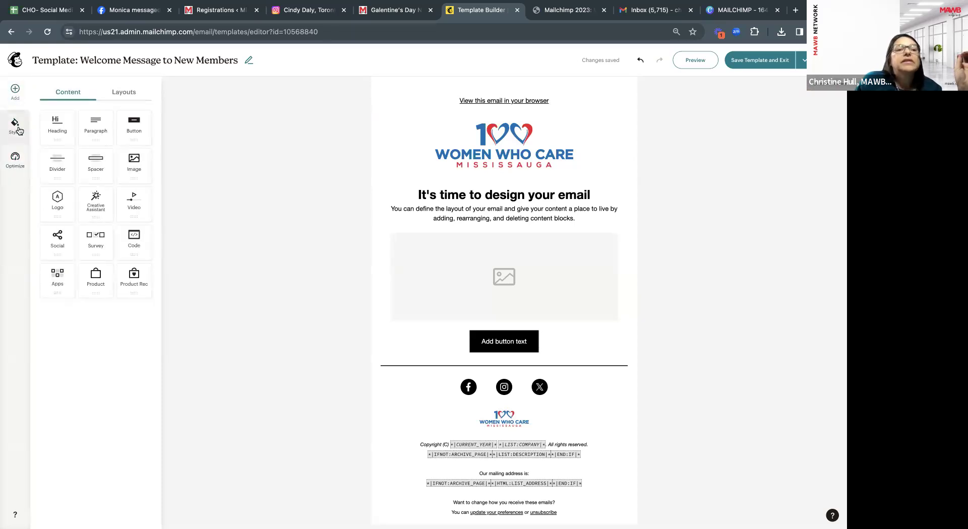
left_click(16, 128)
left_click(20, 163)
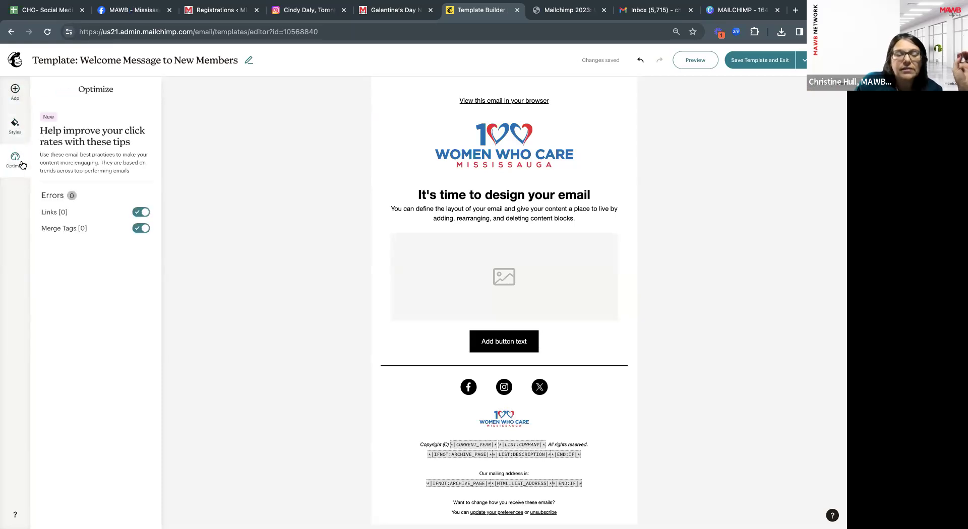
left_click(16, 98)
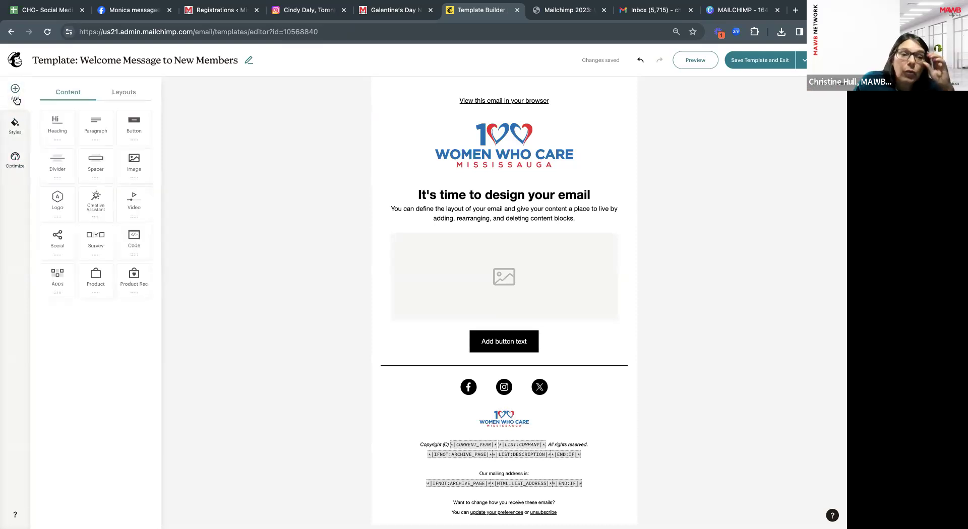
left_click(16, 126)
left_click(15, 162)
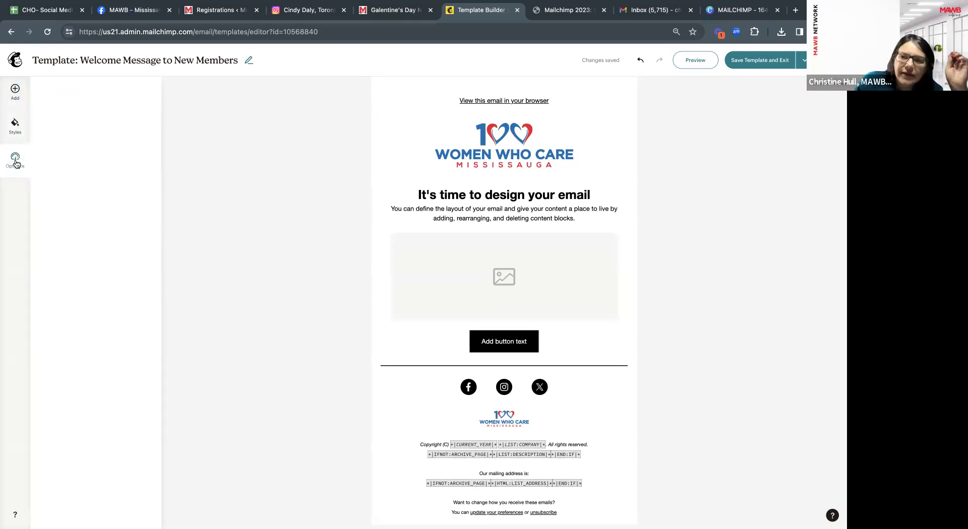
left_click(16, 98)
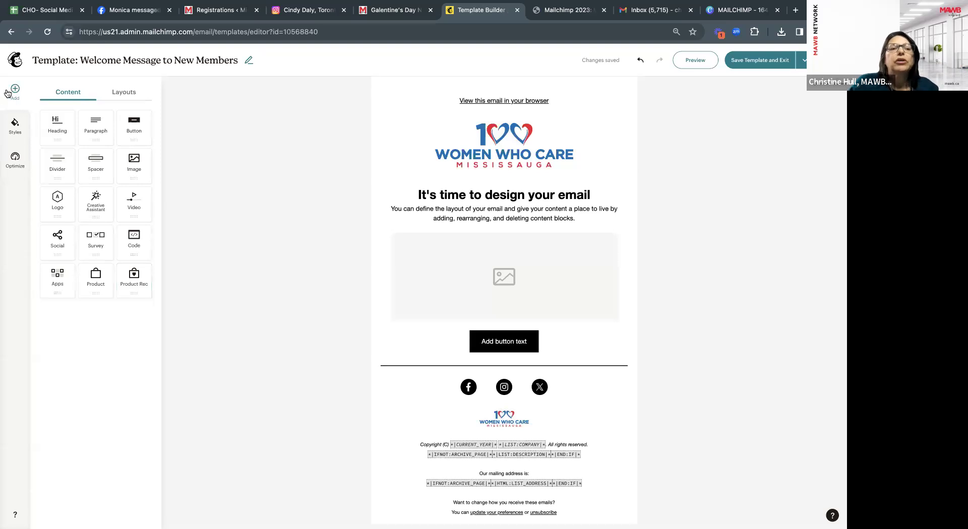
Look over the Layouts options, then return to Content and open the global Styles panel.
left_click(120, 94)
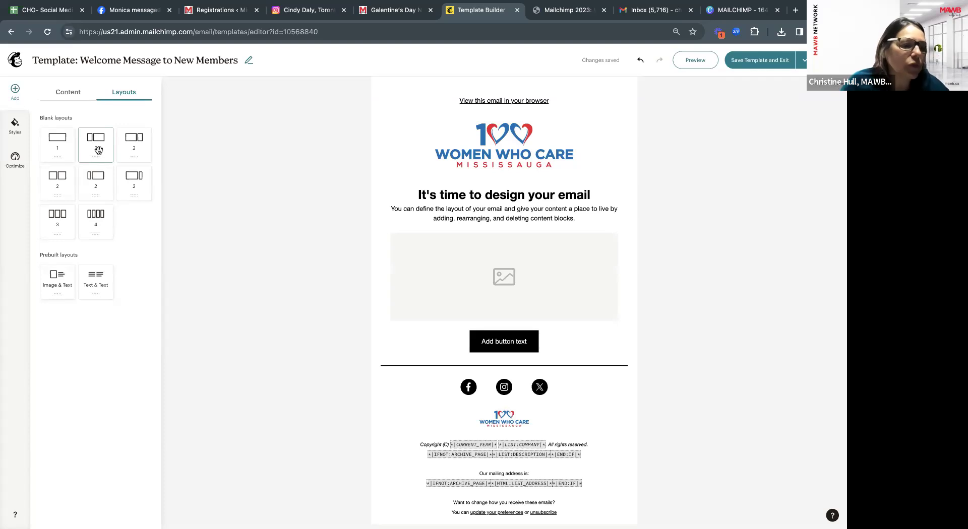
left_click(69, 93)
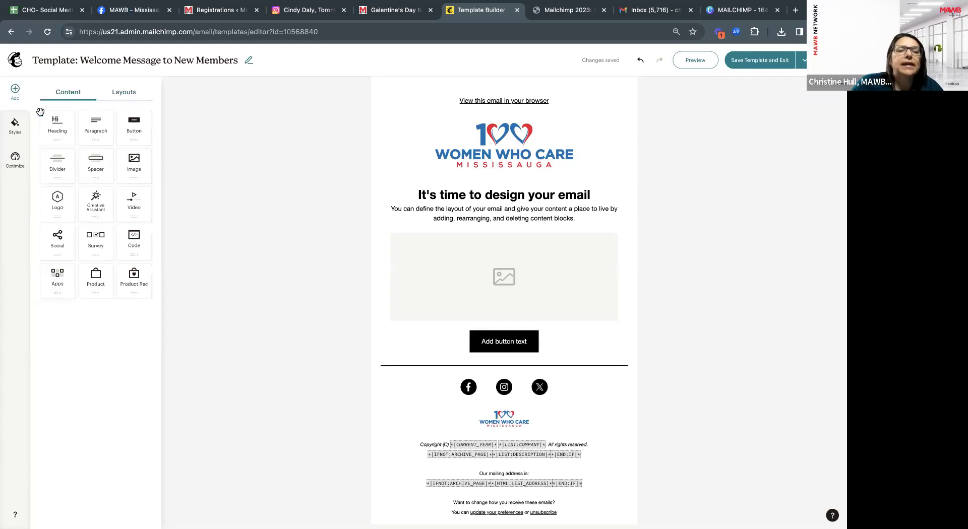
left_click(16, 128)
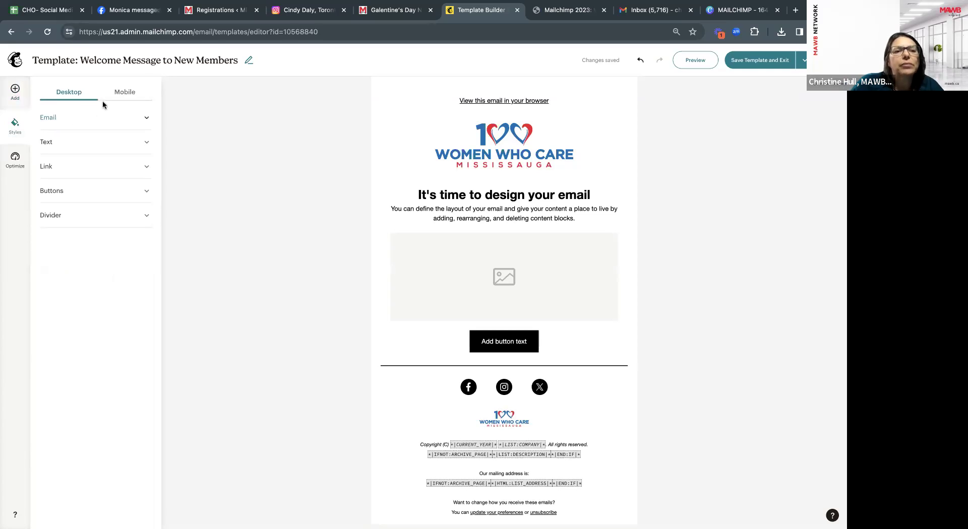
Review the Email background and Text style sections of the global styles.
left_click(55, 119)
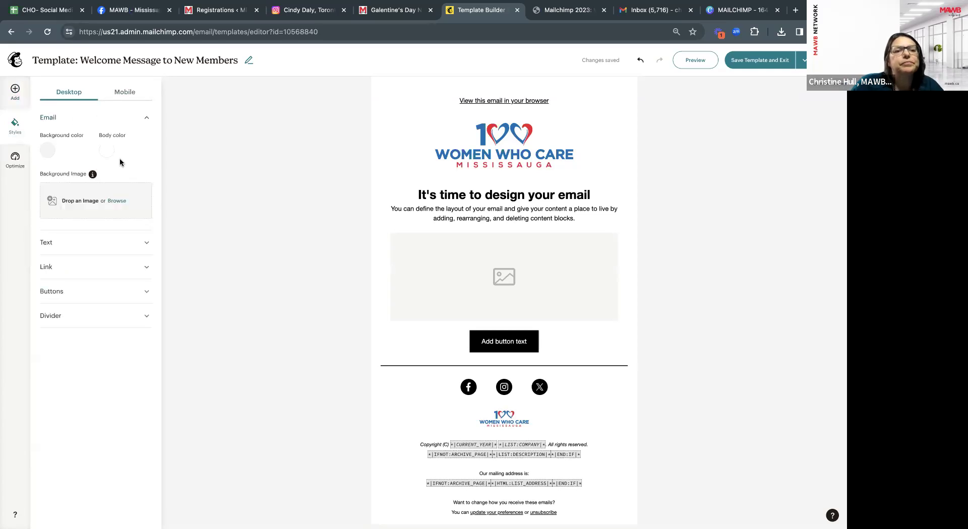
left_click(48, 247)
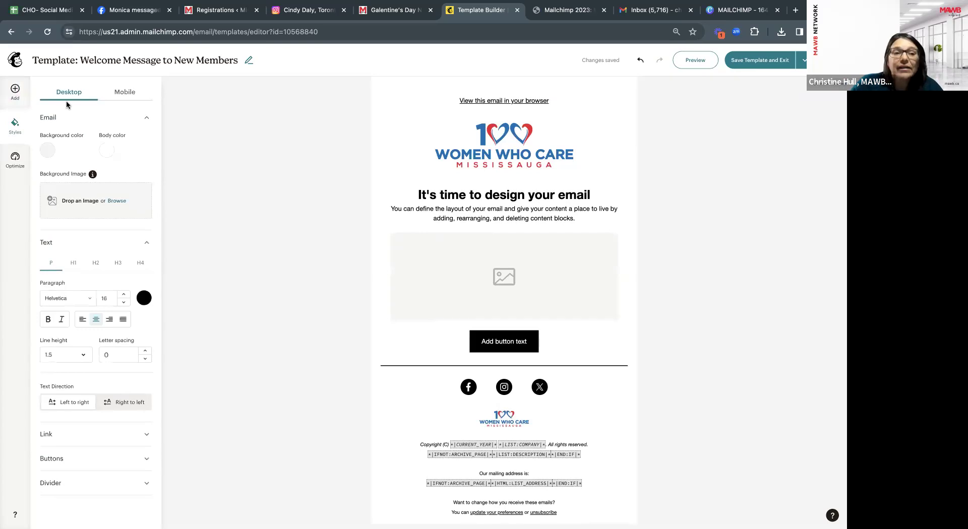
left_click(146, 119)
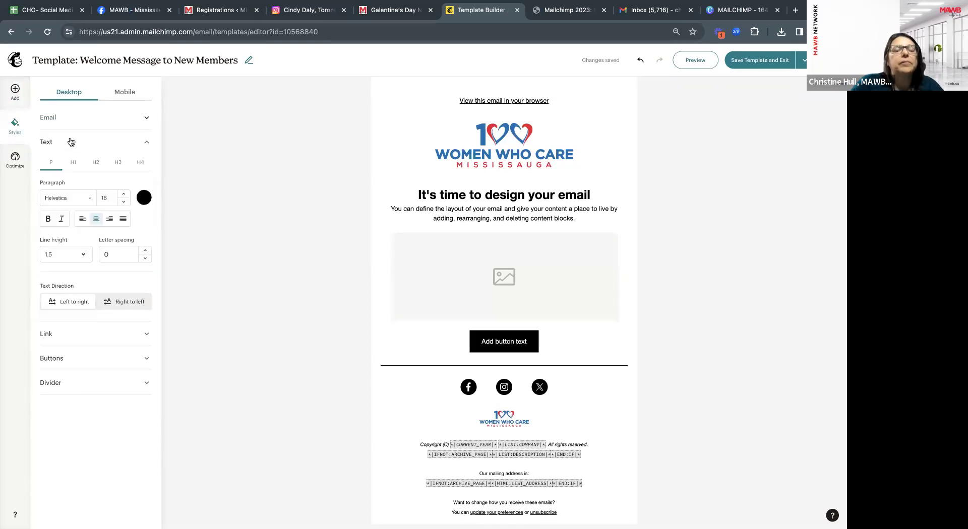
left_click(146, 145)
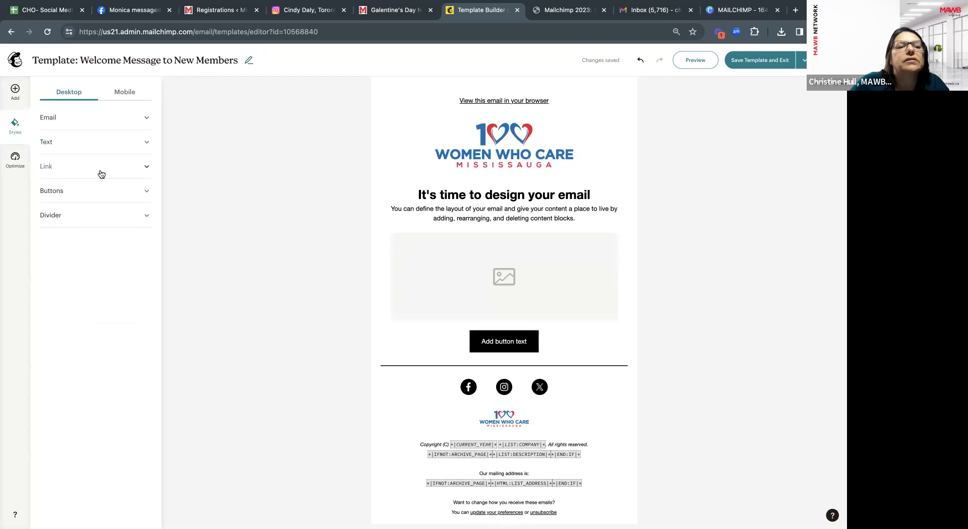
left_click(144, 121)
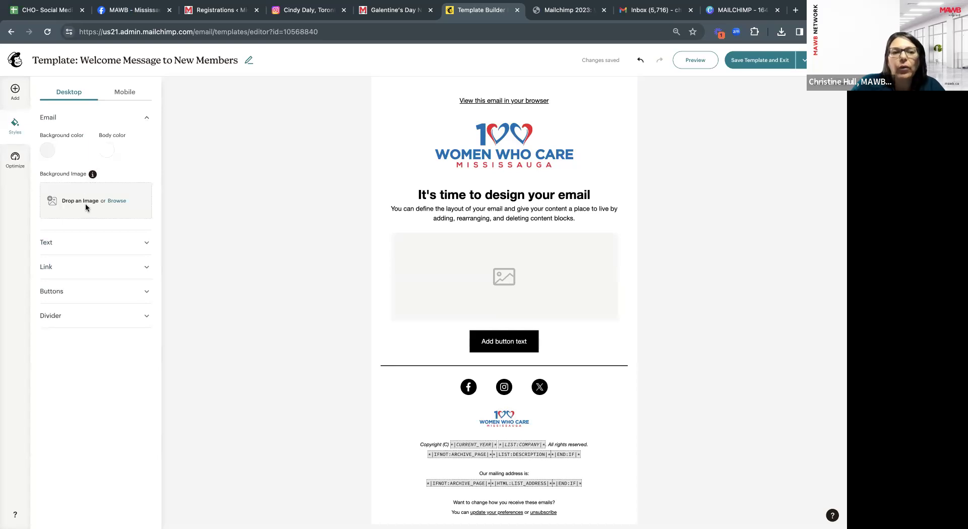
left_click(145, 123)
left_click(146, 143)
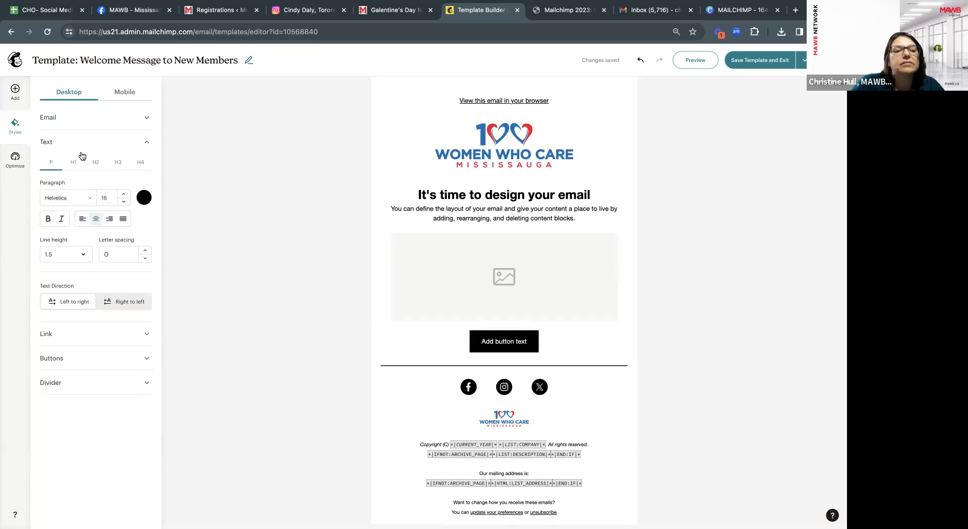
left_click(147, 143)
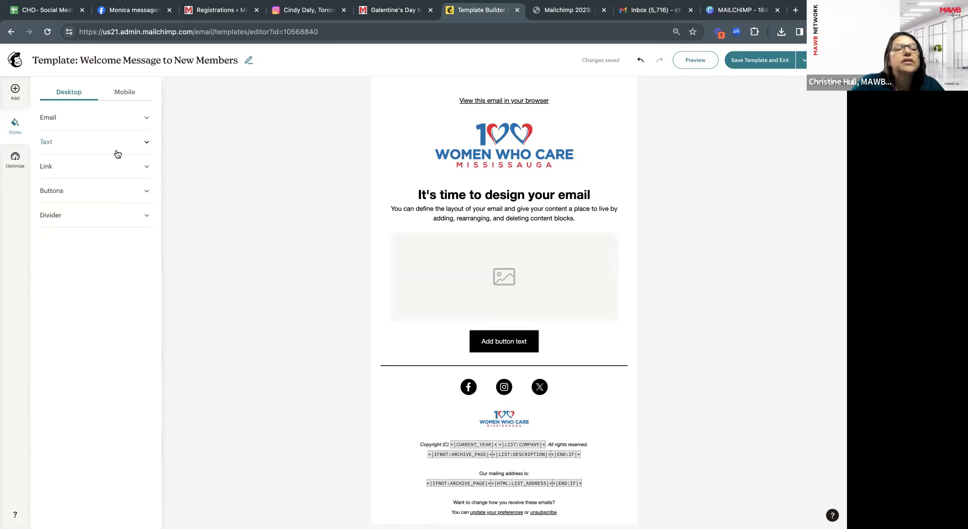
Check the Link and Divider style settings, then run the optimization check.
left_click(48, 167)
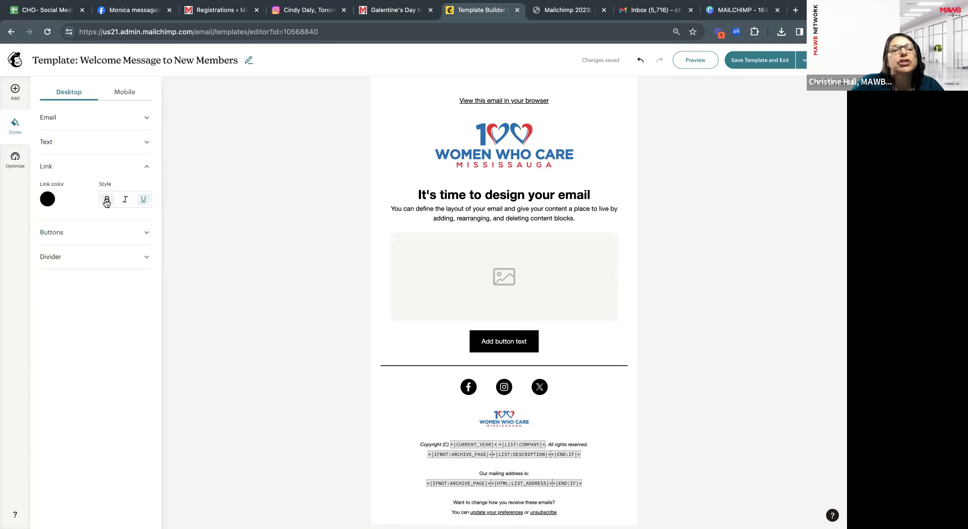
left_click(146, 166)
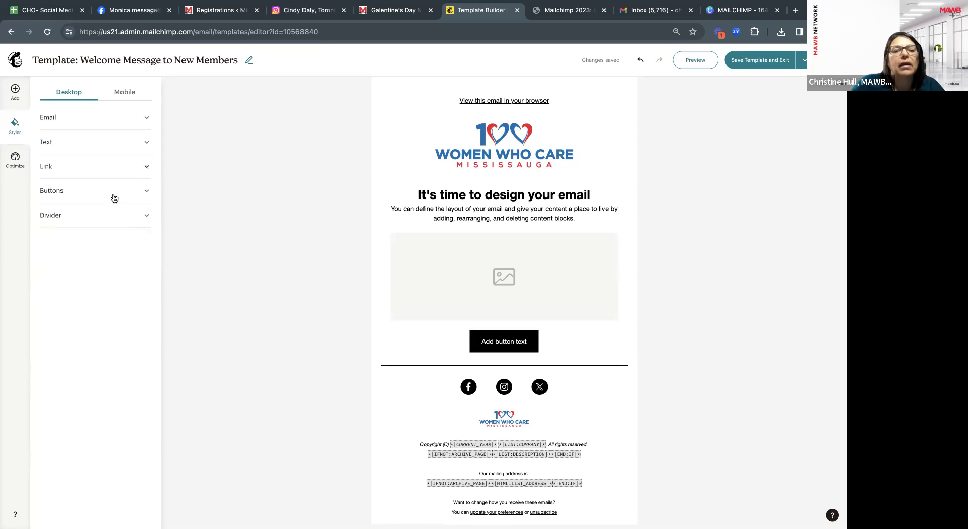
left_click(61, 218)
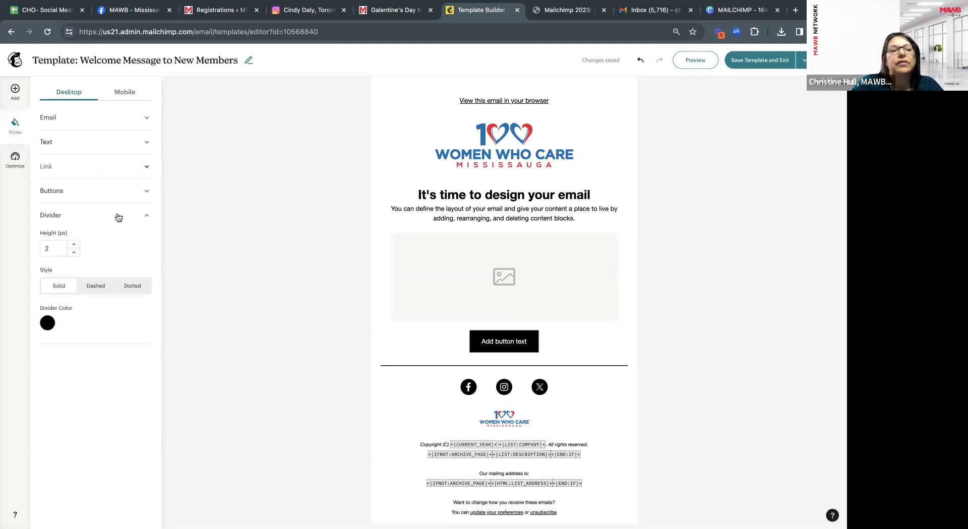
left_click(146, 218)
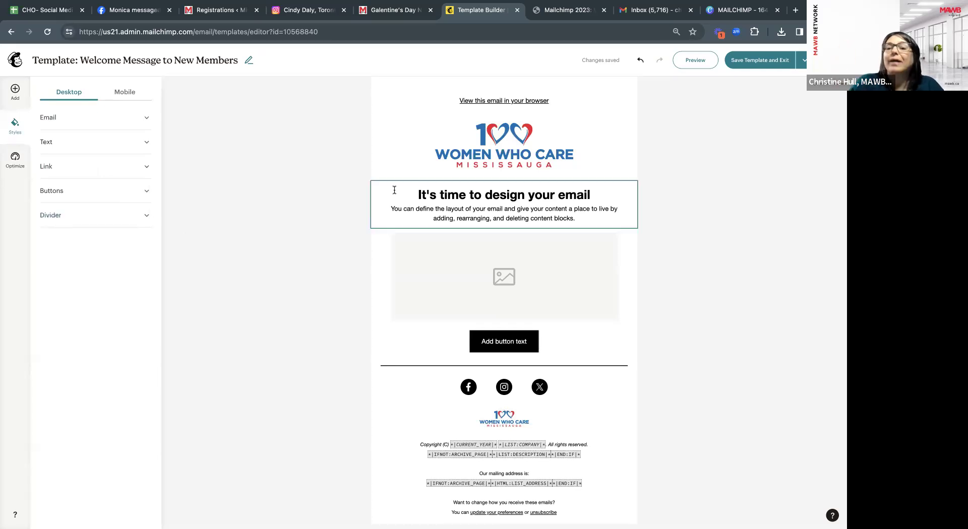
left_click(16, 159)
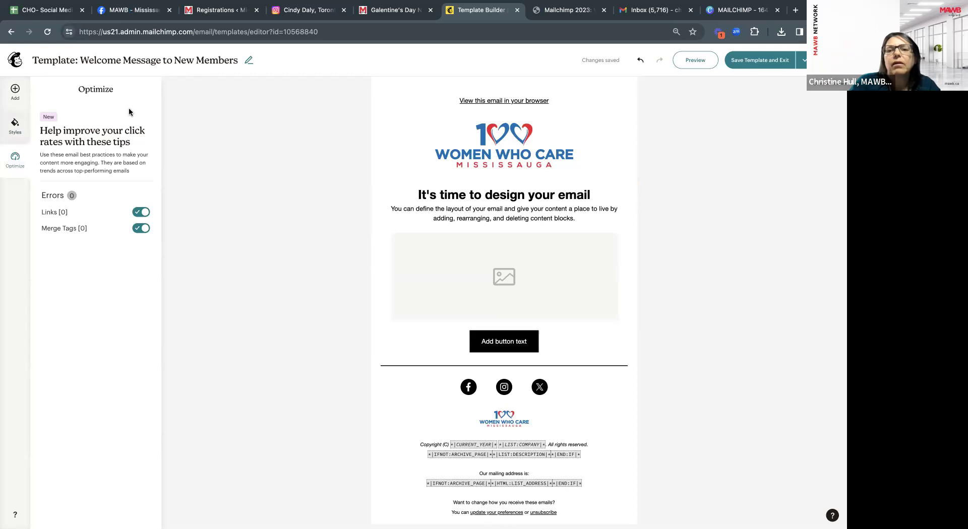
Return to the content blocks panel and open the logo block's settings.
left_click(15, 93)
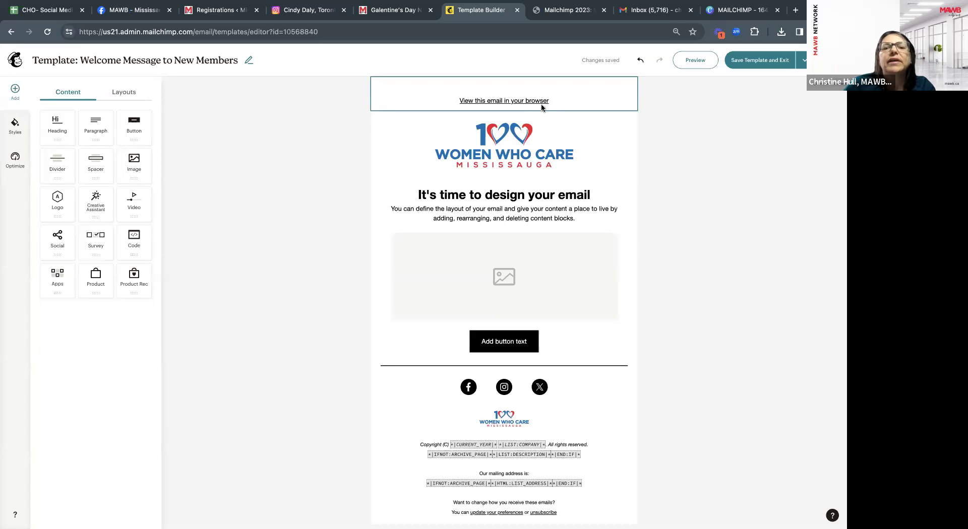
left_click(549, 140)
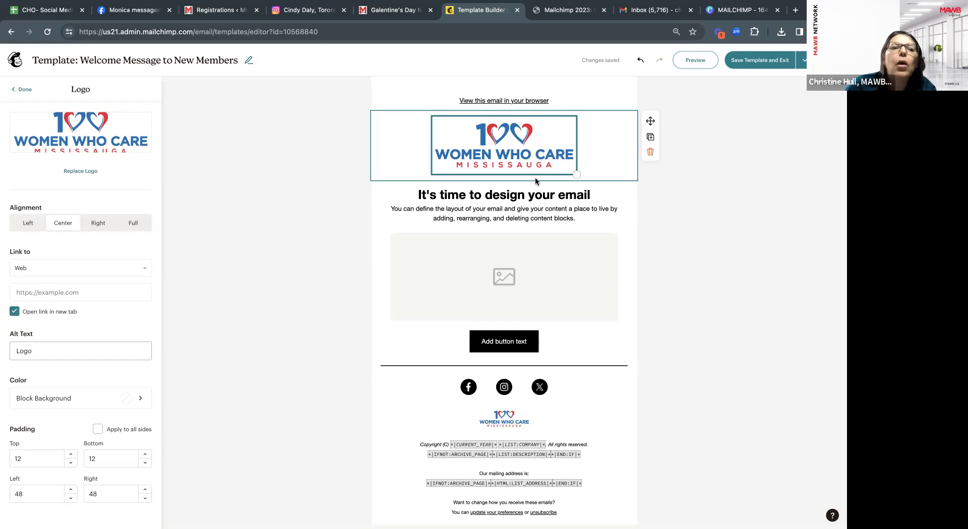
scroll(134, 414, "down", 1)
scroll(134, 412, "up", 1)
scroll(133, 408, "down", 1)
scroll(134, 408, "up", 1)
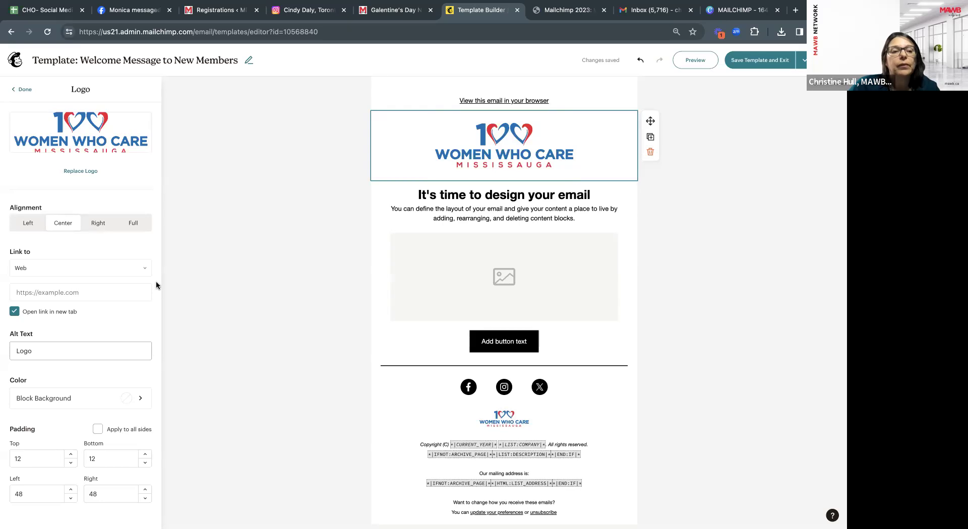
scroll(125, 314, "down", 1)
scroll(125, 316, "up", 1)
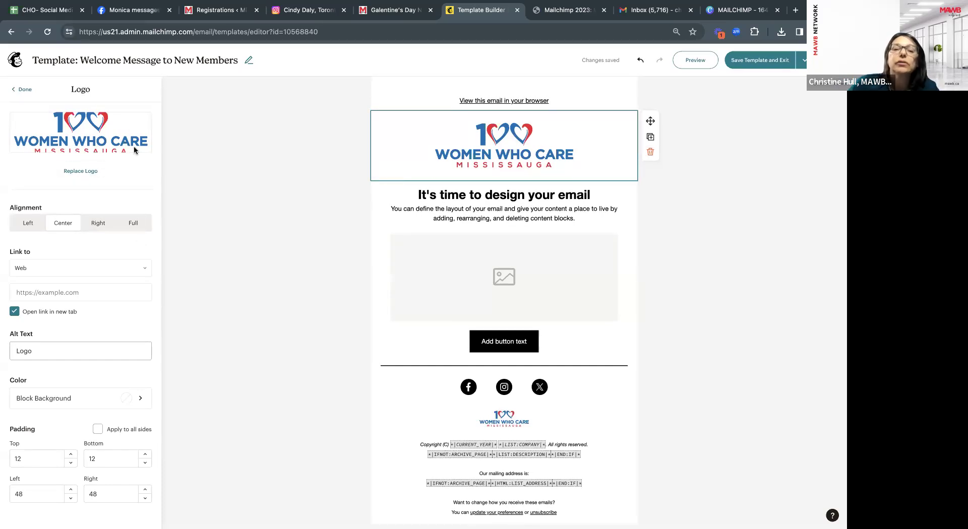
Browse the Content studio's uploaded files and logo folder, then close it without replacing the logo.
left_click(81, 171)
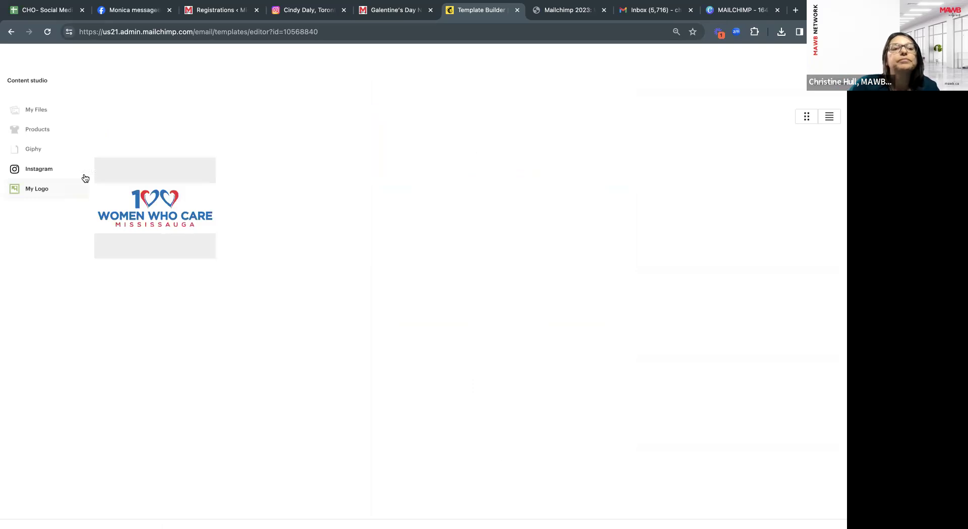
left_click(42, 113)
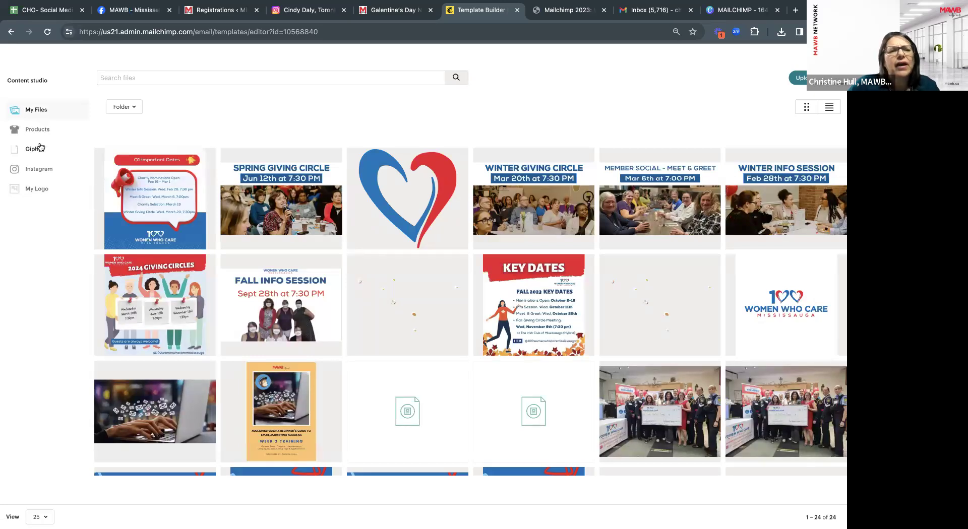
left_click(38, 189)
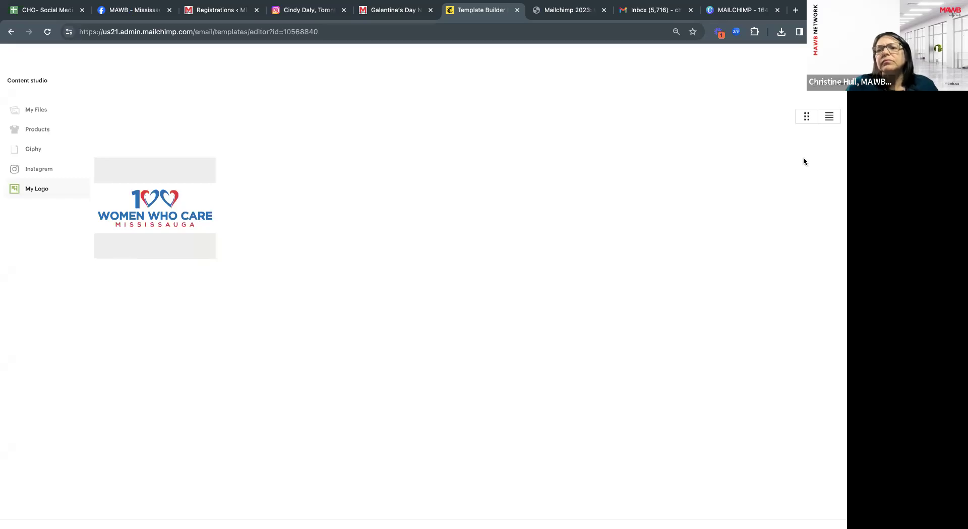
left_click(829, 116)
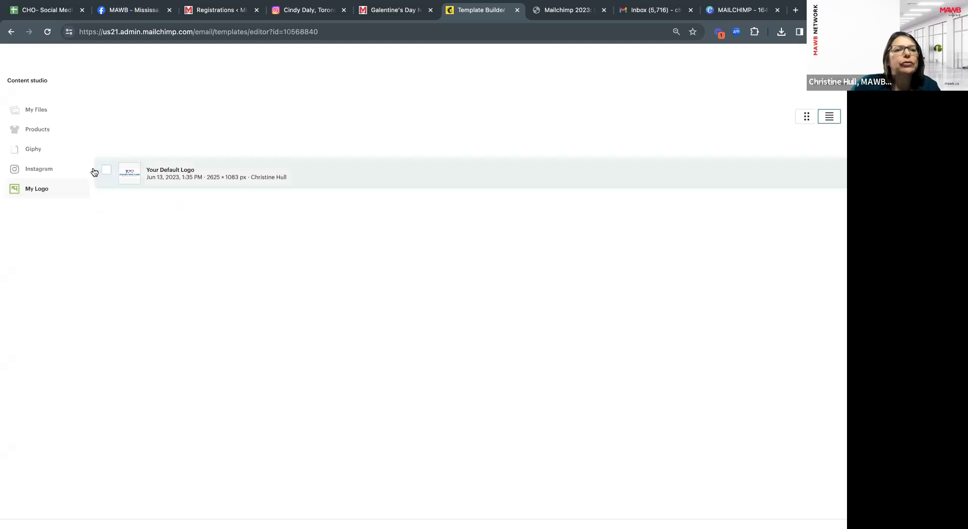
left_click(39, 114)
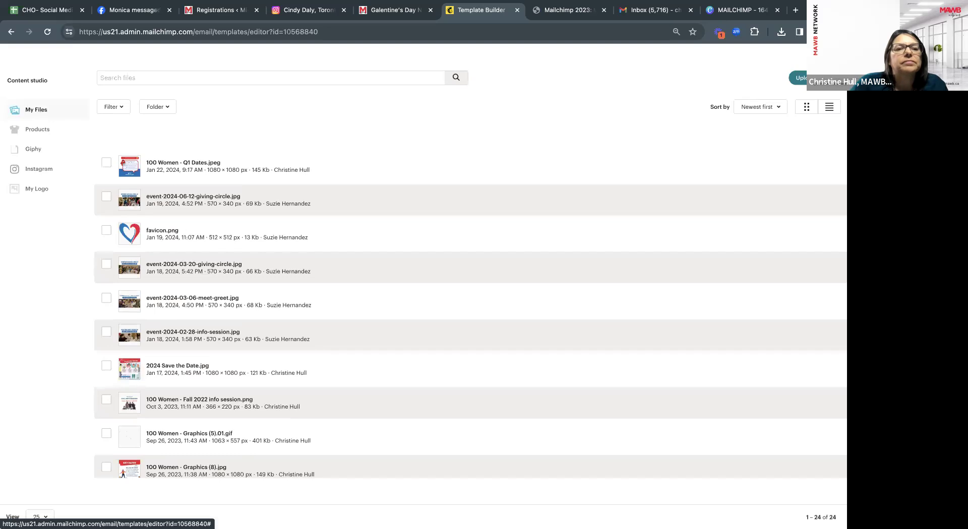
left_click(169, 109)
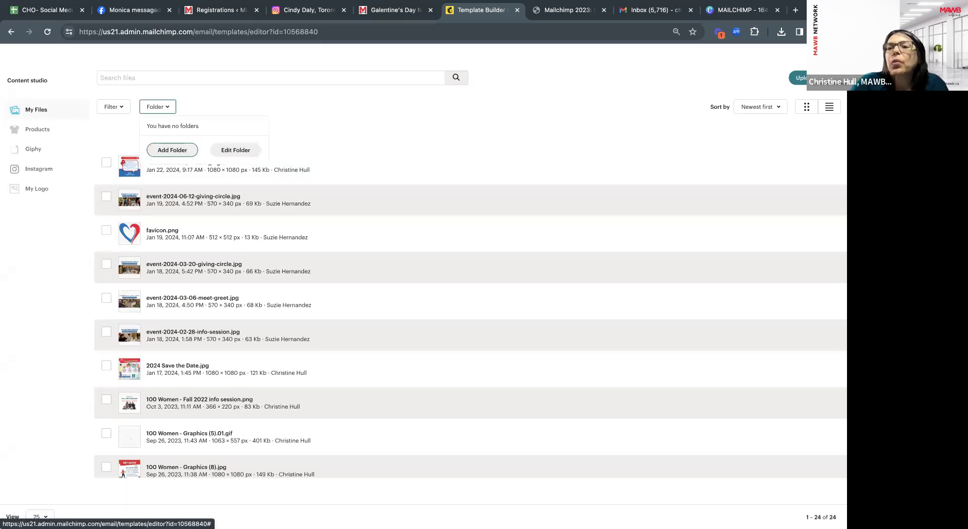
left_click(831, 57)
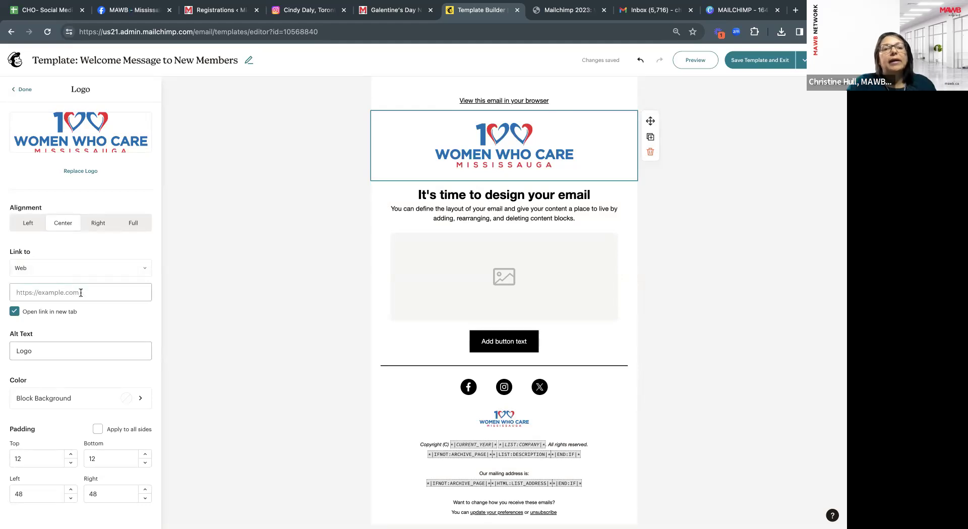
Load 100womenwhocaremississauga.com in a new Chrome tab.
left_click(793, 12)
type("in")
key("BackSpace")
key("BackSpace")
key("BackSpace")
type("100womenwhocaremississauga.com")
key("Right")
key("Return")
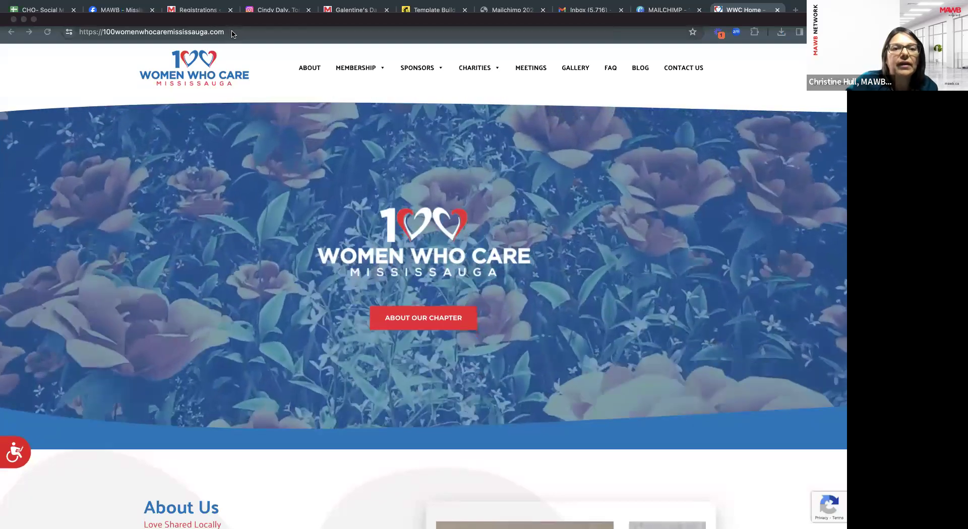
Copy the website address and paste it as the logo link in Mailchimp.
left_click(232, 34)
key("super+c")
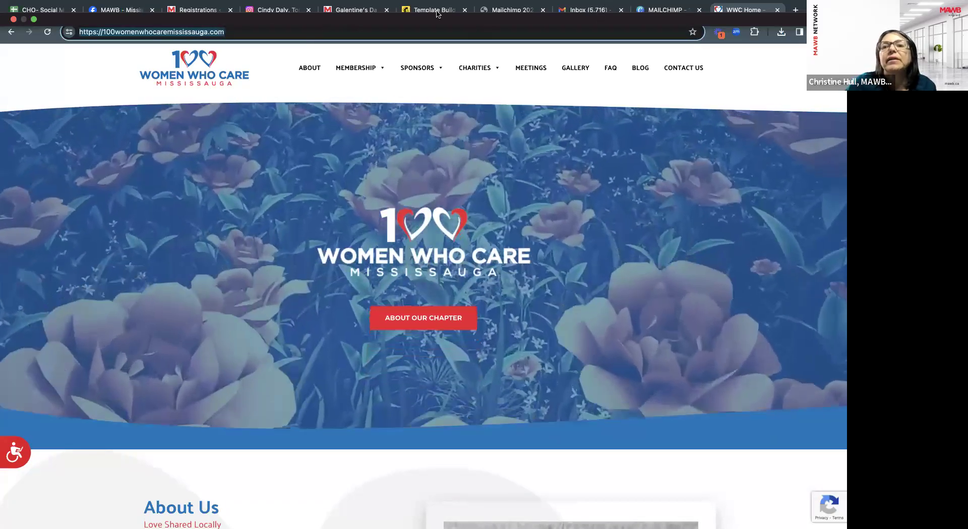
left_click(271, 6)
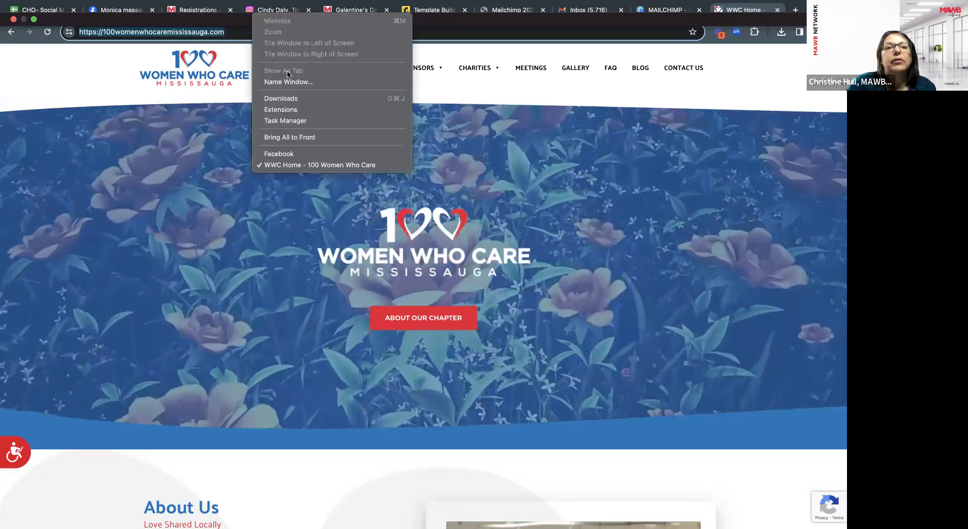
left_click(199, 267)
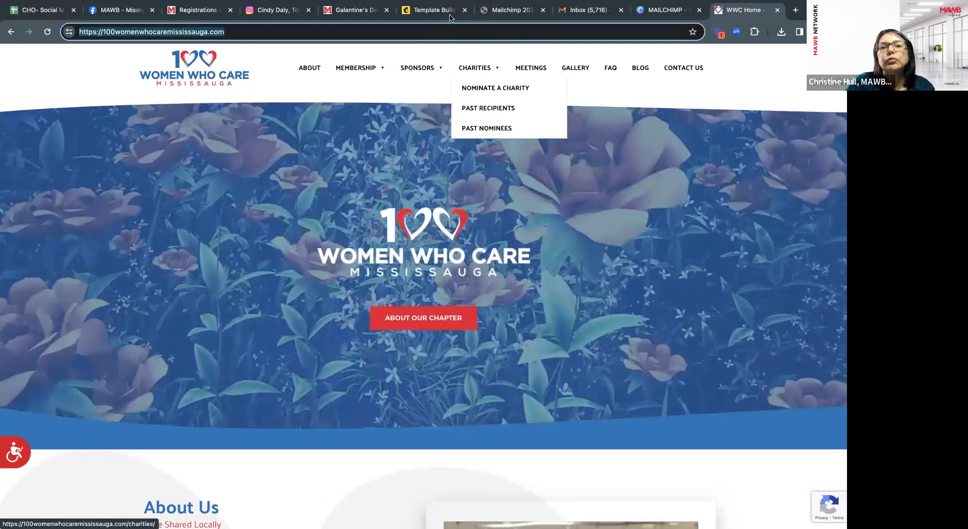
left_click(450, 16)
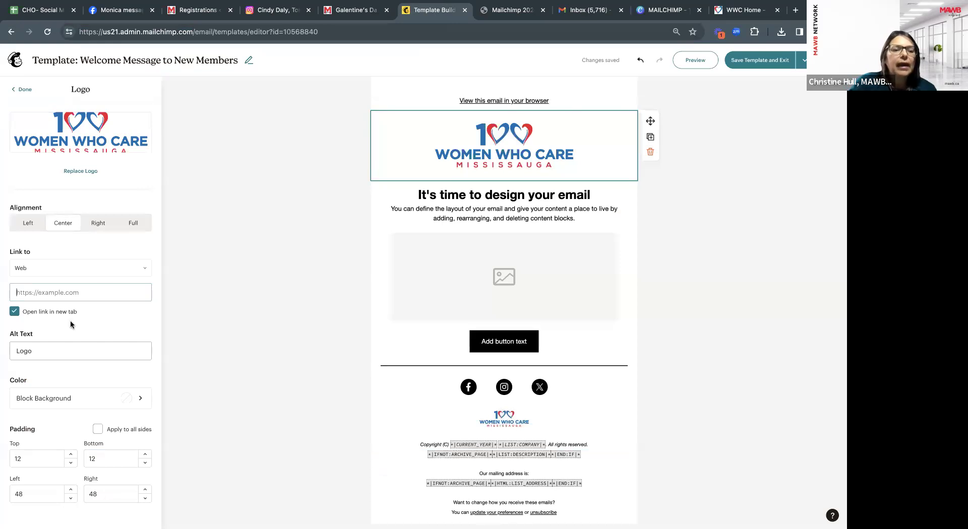
key("super+v")
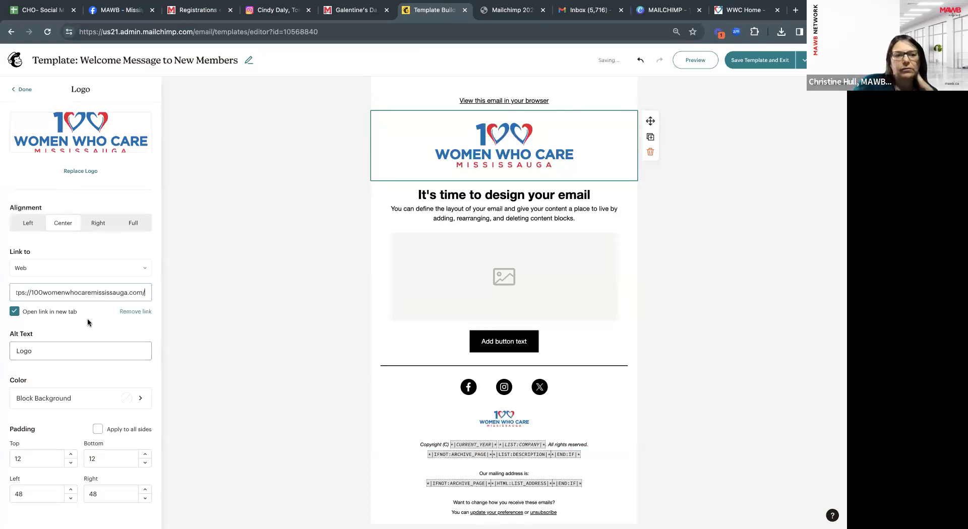
Check the logo link and replace the alt text 'Logo' with 100womenwhocaremississauga.com.
left_click(56, 352)
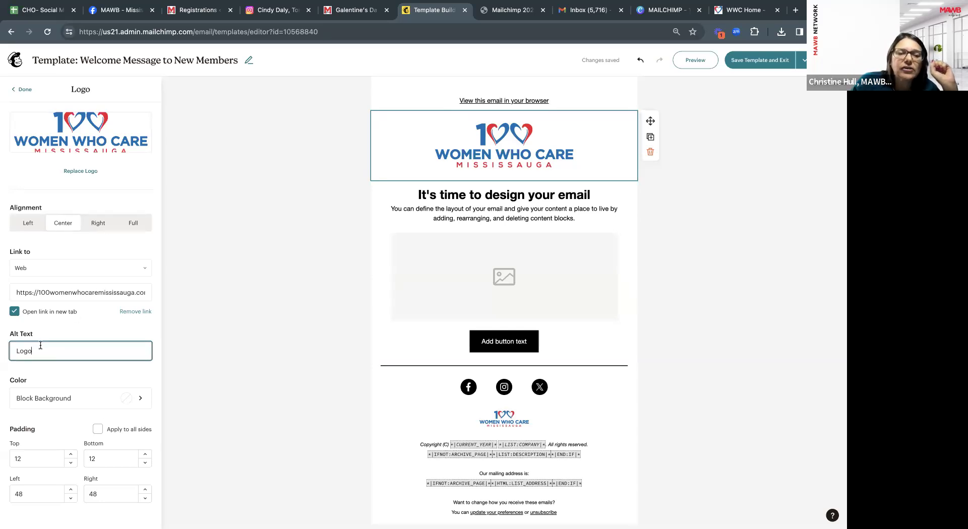
left_click(36, 293)
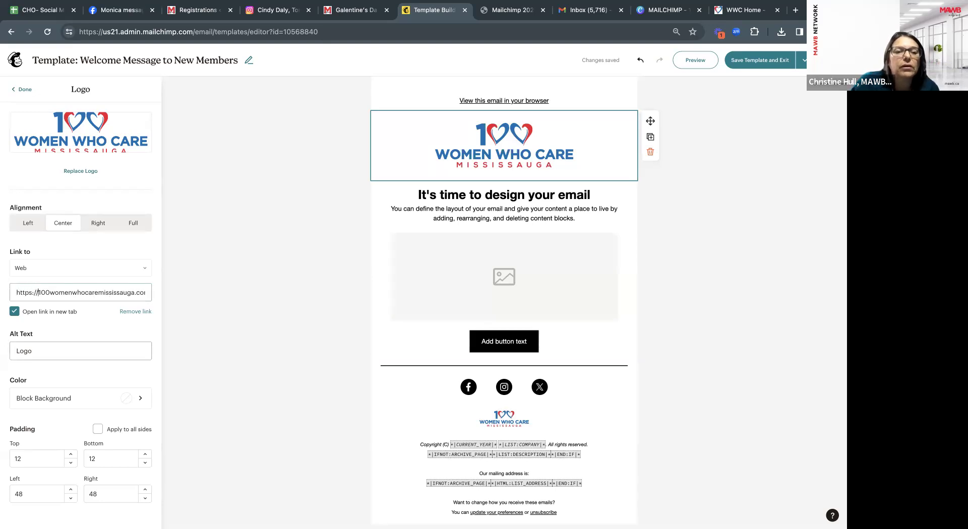
left_click_drag(40, 293, 142, 293)
key("super+c")
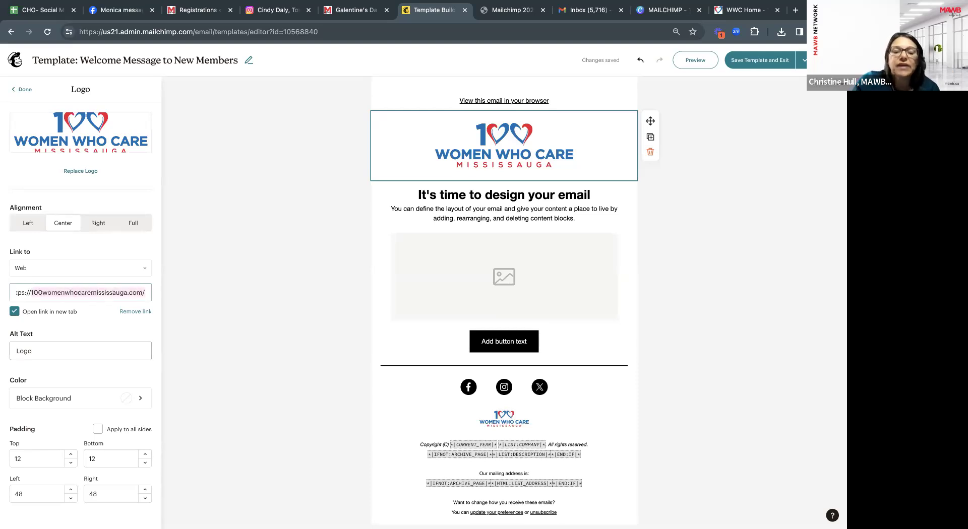
left_click(50, 351)
key("BackSpace")
key("BackSpace")
key("BackSpace")
key("BackSpace")
key("super+v")
key("BackSpace")
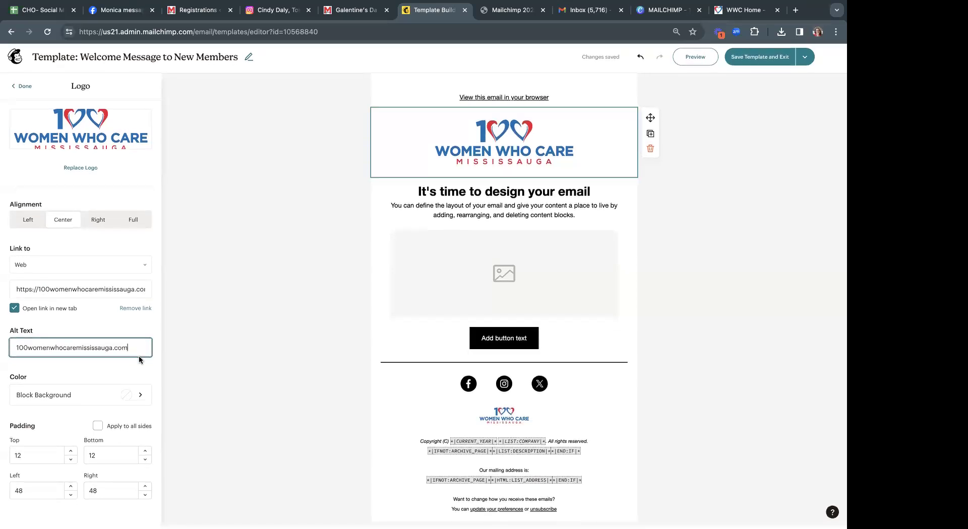
left_click(140, 399)
left_click(73, 300)
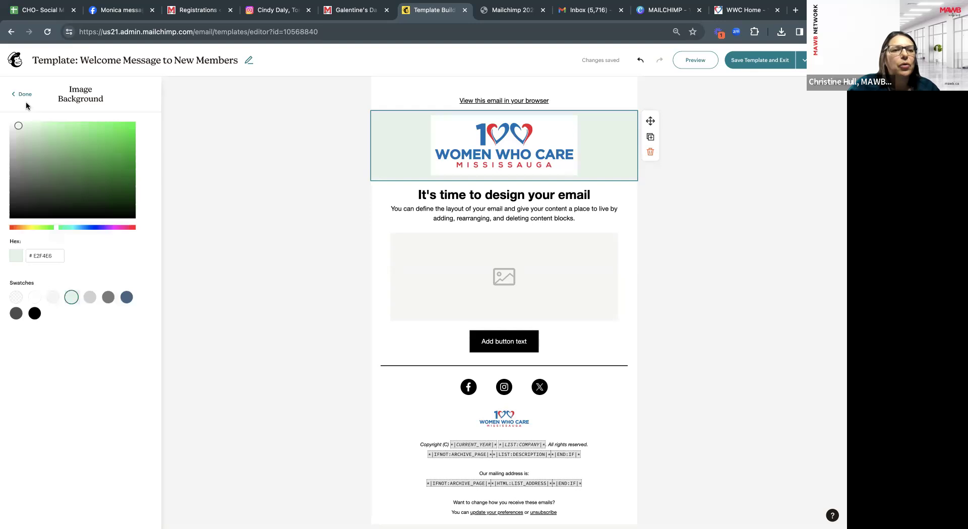
double_click(46, 256)
key("BackSpace")
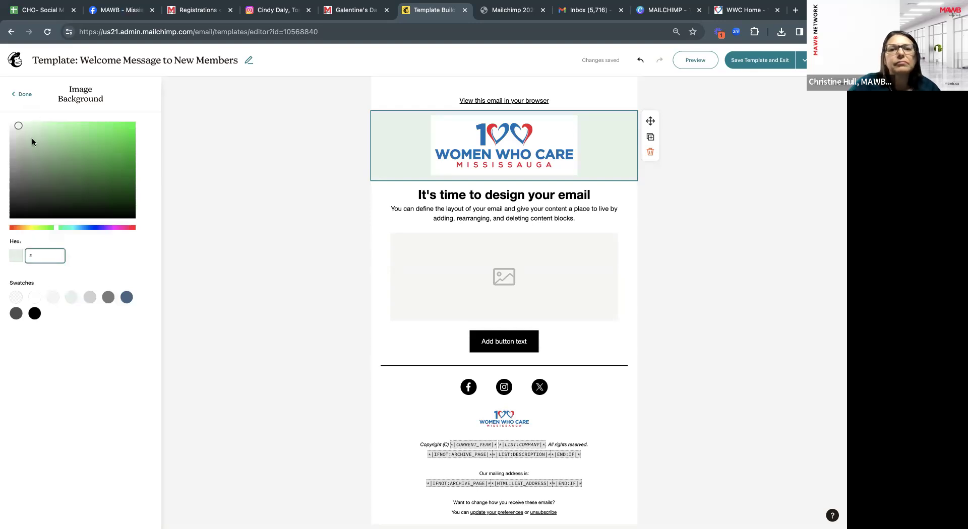
left_click(24, 98)
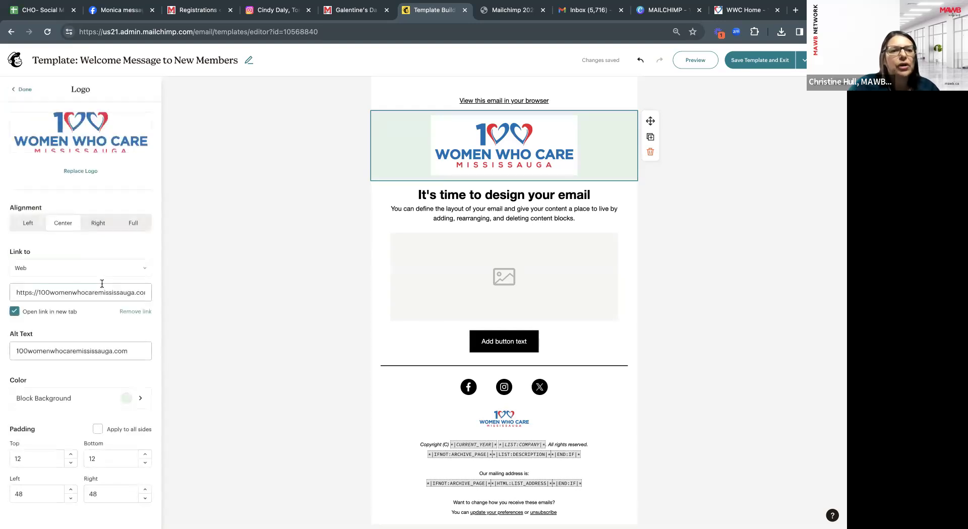
left_click(142, 395)
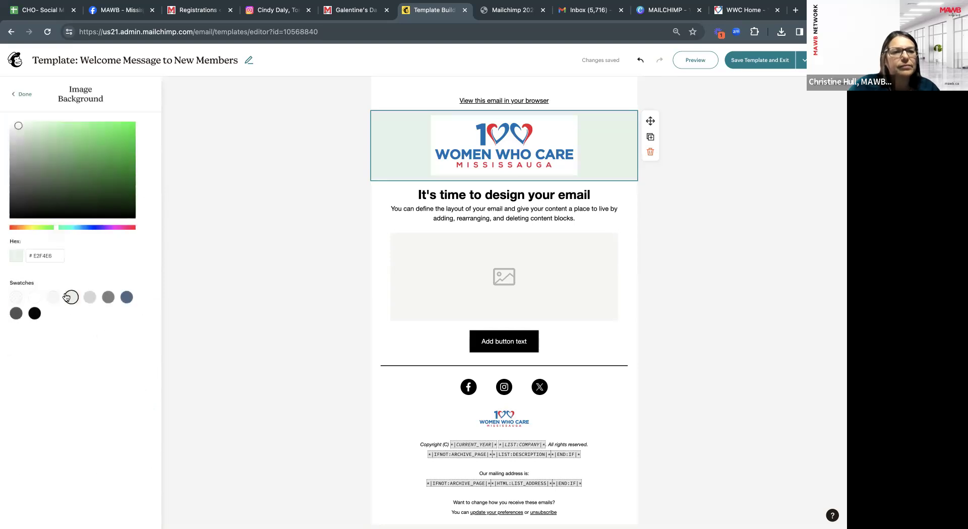
left_click(16, 297)
left_click(21, 94)
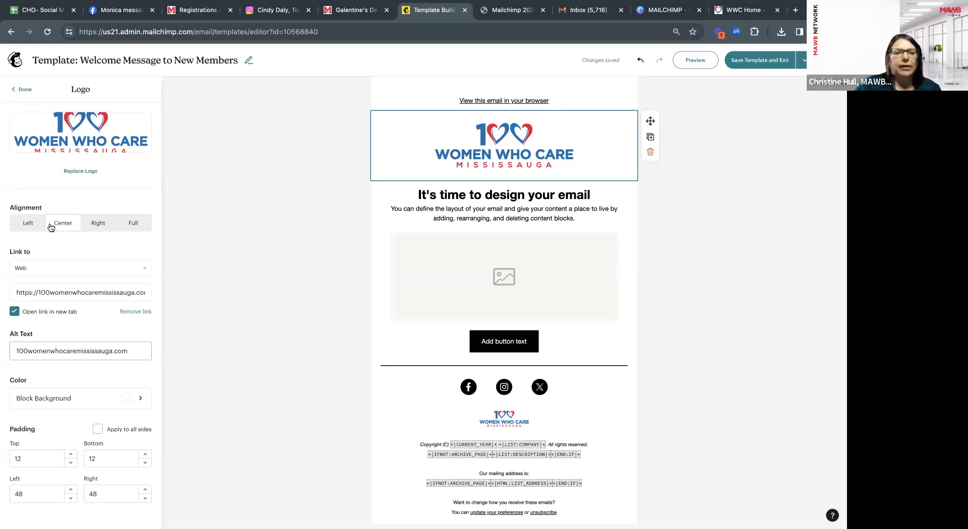
Finish the Logo block and open the heading text block's settings (Heading 1, Helvetica 31).
left_click(21, 92)
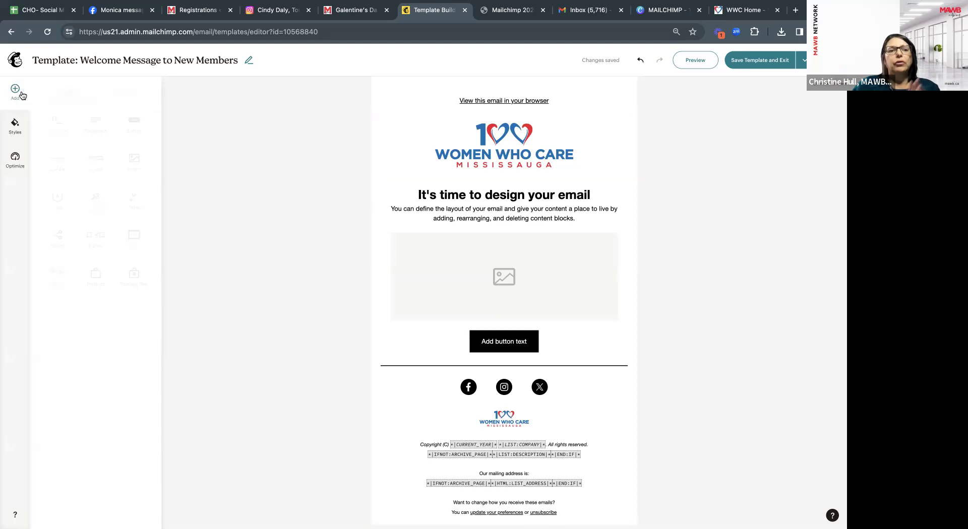
left_click(485, 195)
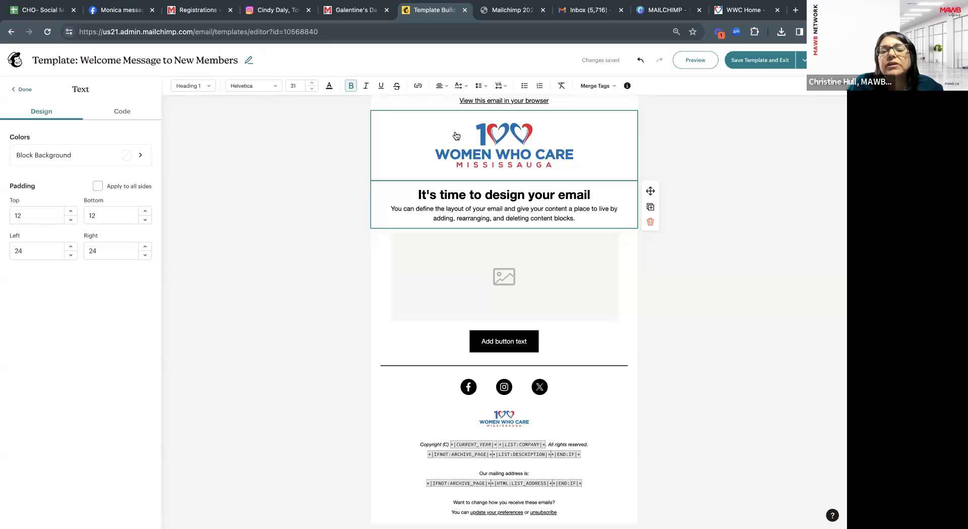
Replace the 'It's time to design your email' heading with 'Welcome New Member!', fixing typos.
left_click_drag(595, 196, 416, 194)
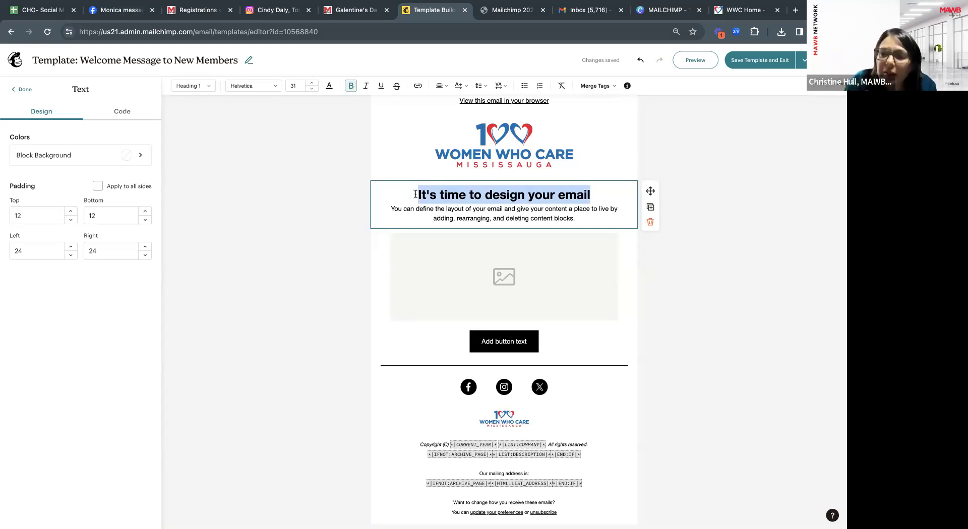
type("Welcome ")
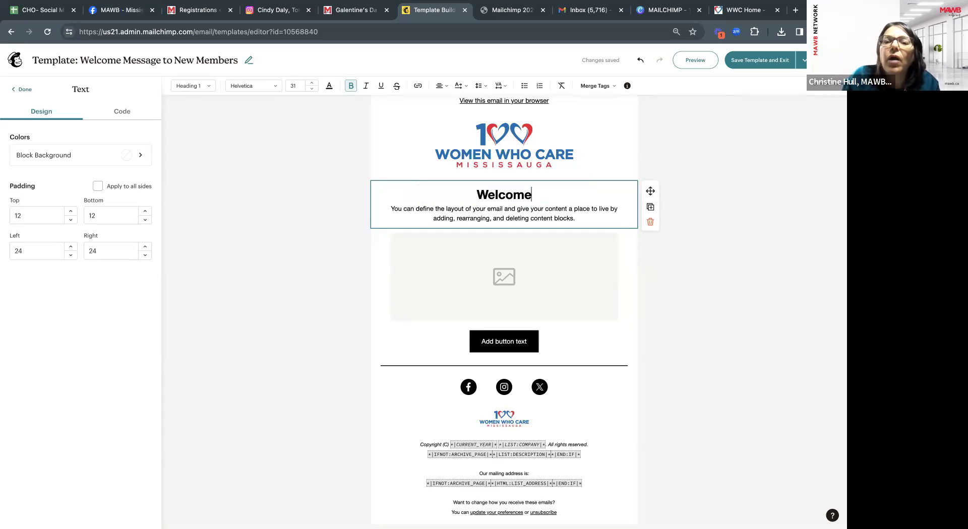
type("n")
key("BackSpace")
type("New M")
type("emeb")
key("BackSpace")
key("BackSpace")
type("ber!")
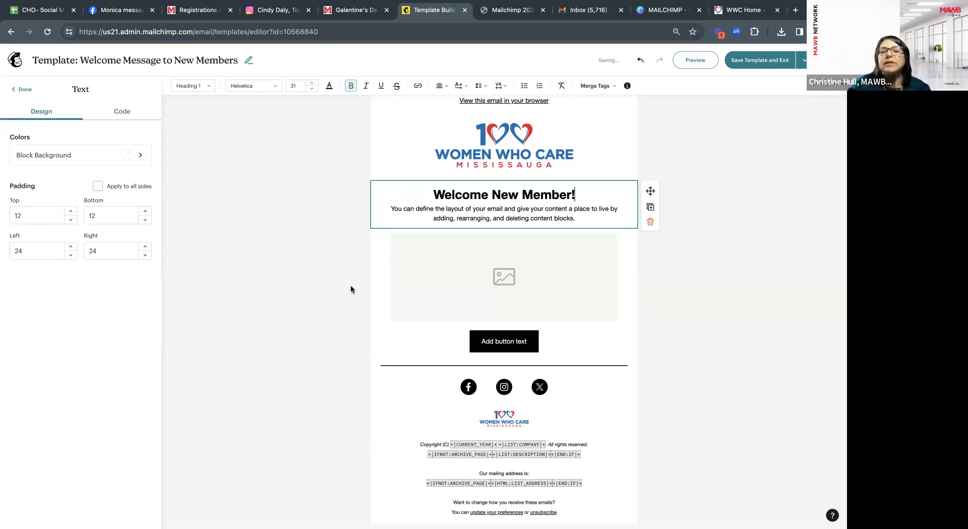
left_click(338, 281)
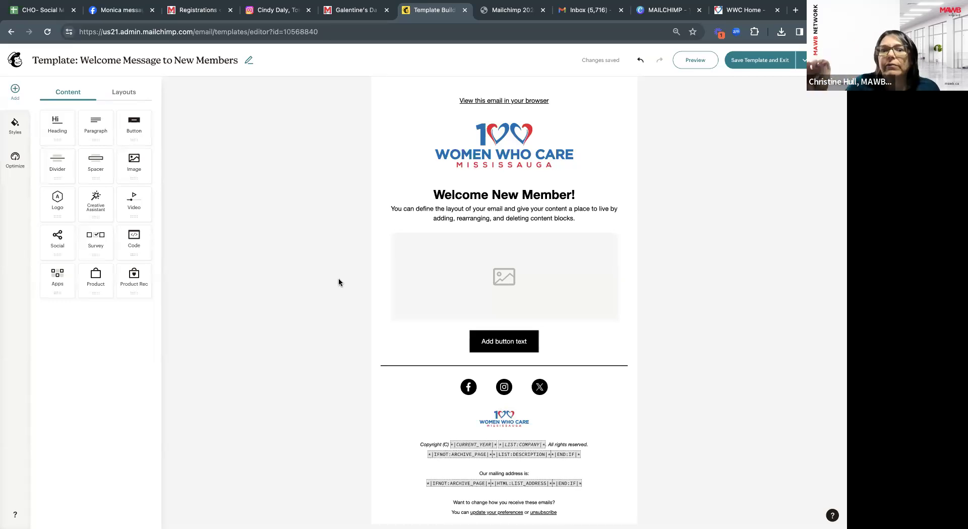
Replace the body paragraph with 'Welcome to 100 Women Who Care Mississauga Chapter!'.
double_click(566, 219)
left_click_drag(588, 219, 390, 209)
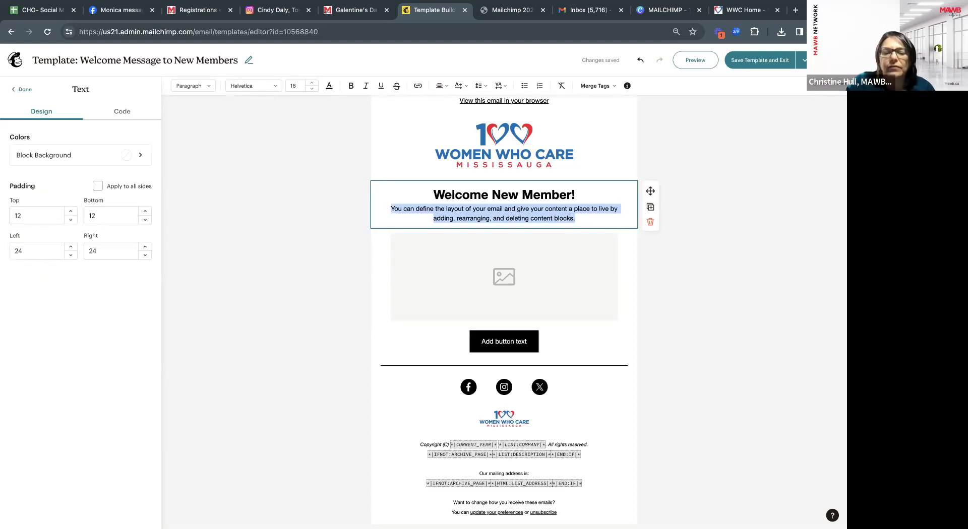
type("Welcom")
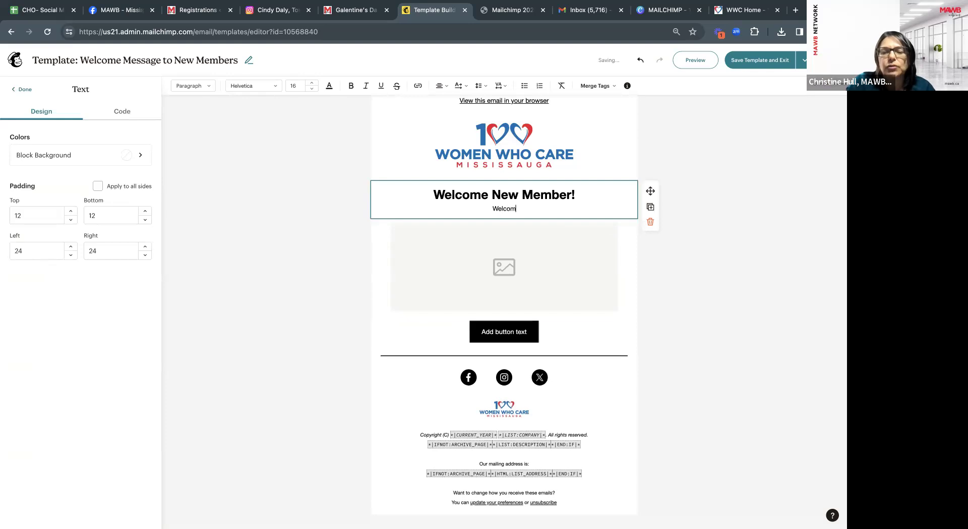
type("e to 100 Women ")
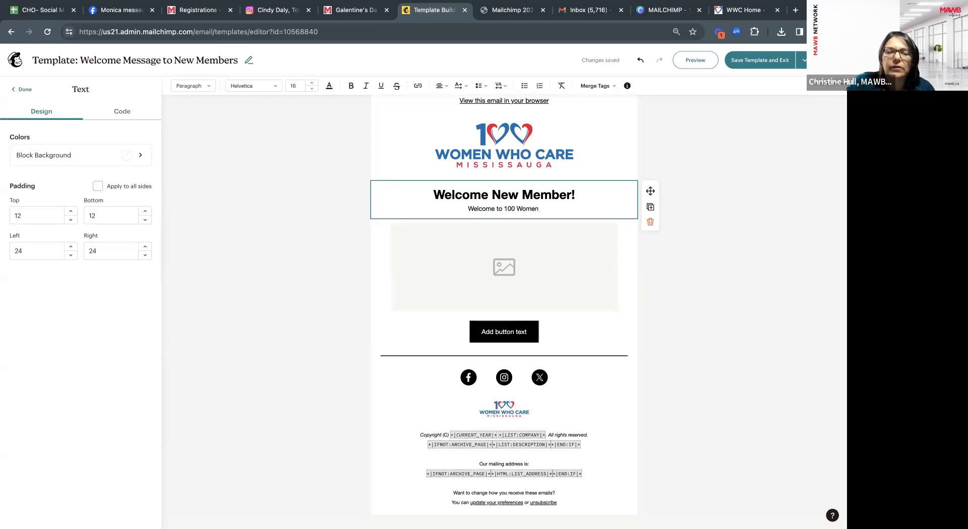
type("Who C")
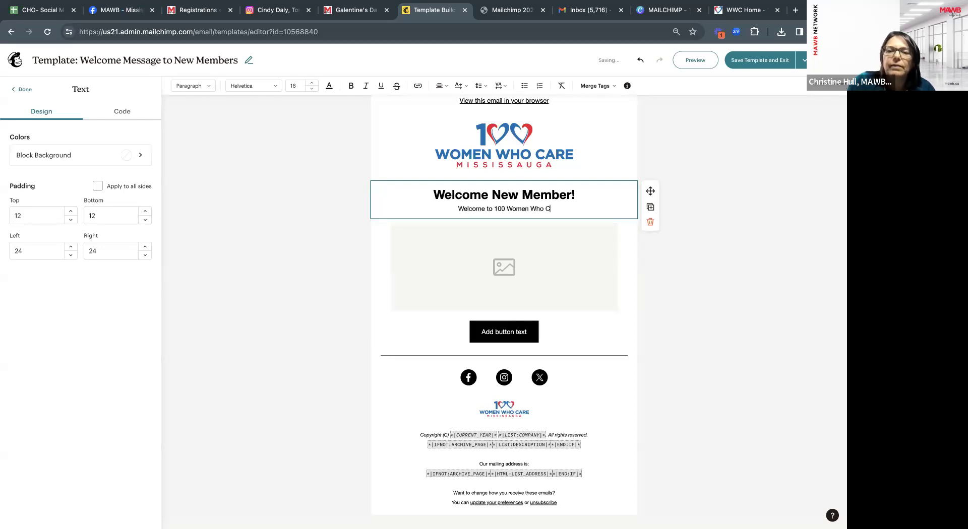
type("are Mississa")
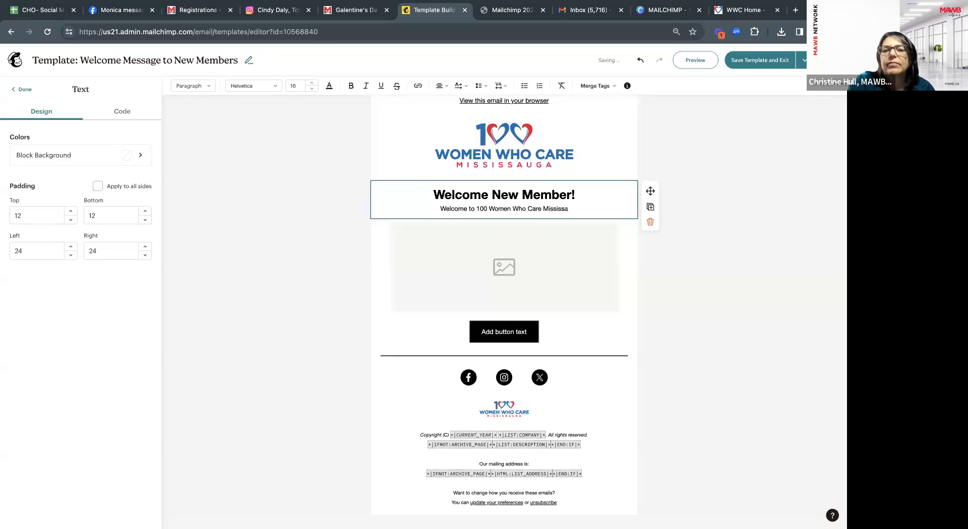
type("uga Chapter!")
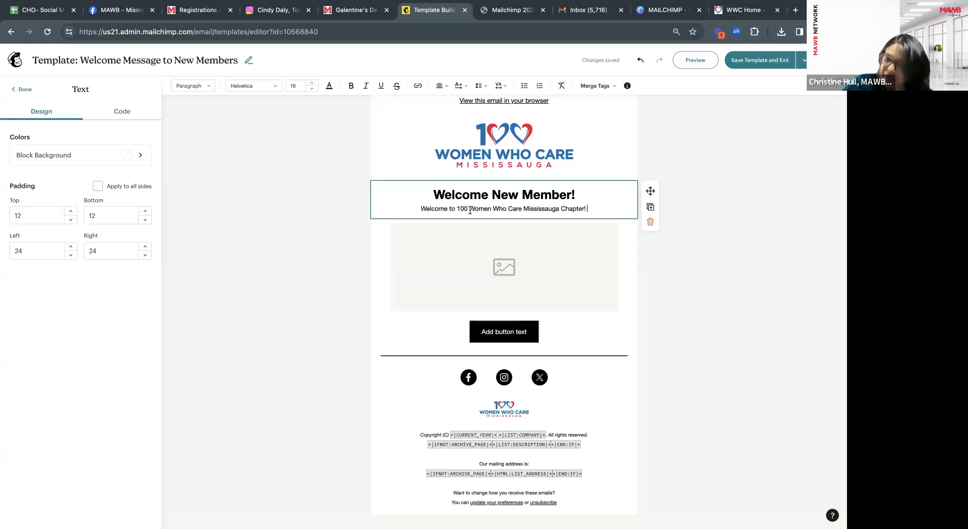
left_click(608, 202)
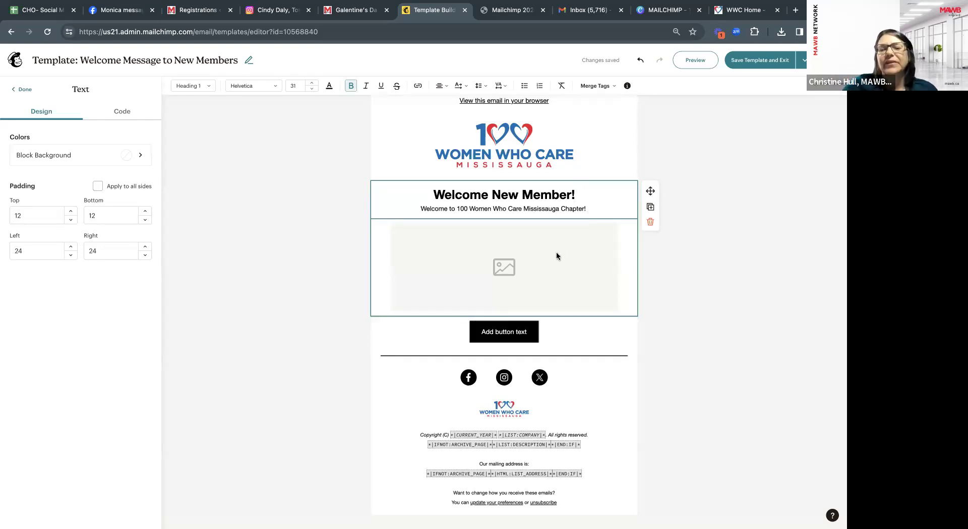
Upload the group photo of members holding a cheque into the empty image block.
left_click(538, 276)
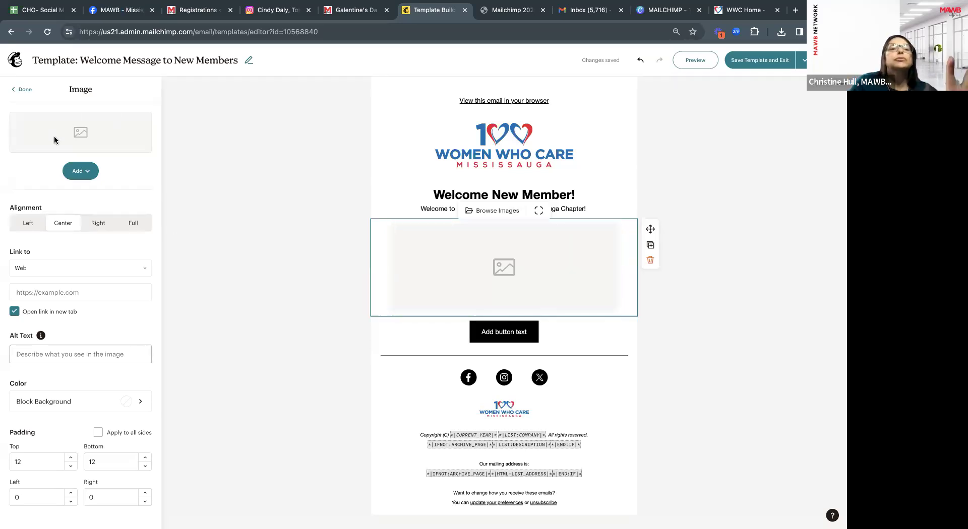
left_click(87, 173)
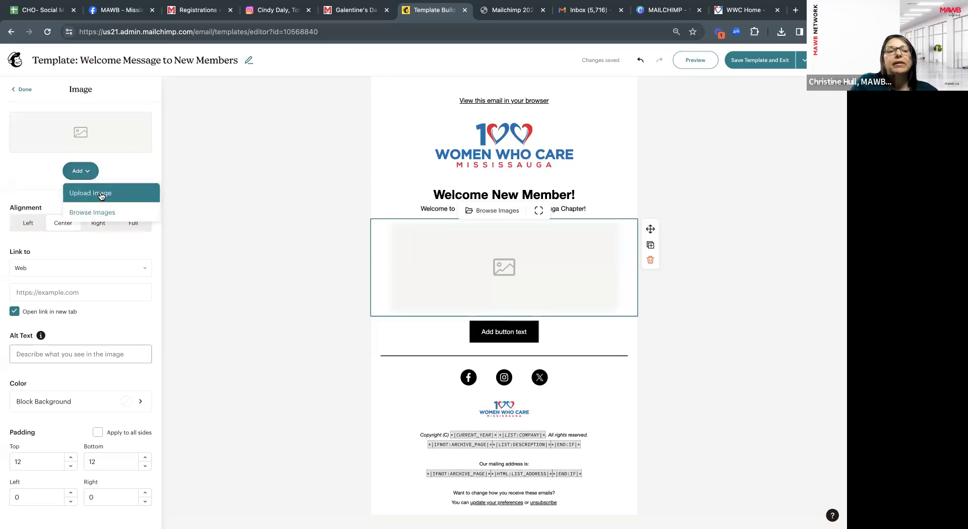
left_click(121, 190)
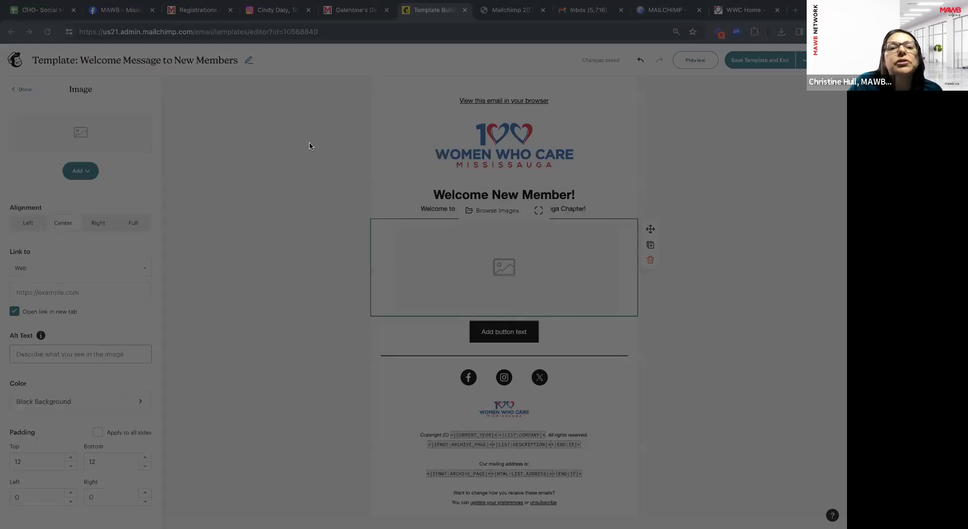
left_click(715, 447)
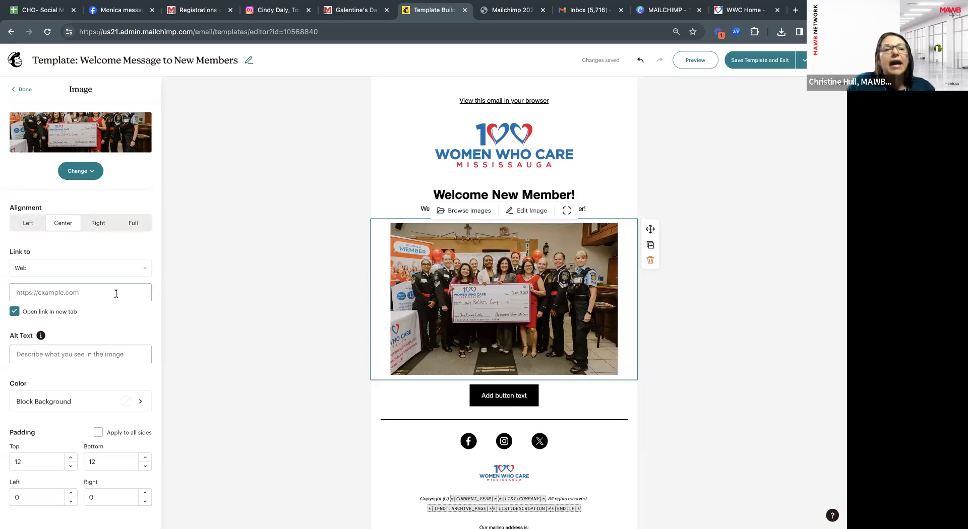
left_click(737, 10)
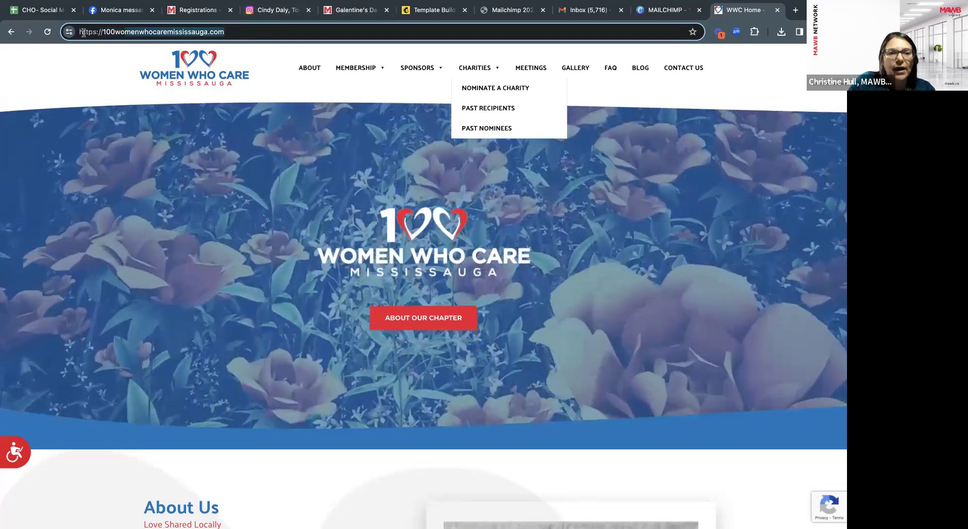
left_click(266, 32)
key("ctrl+c")
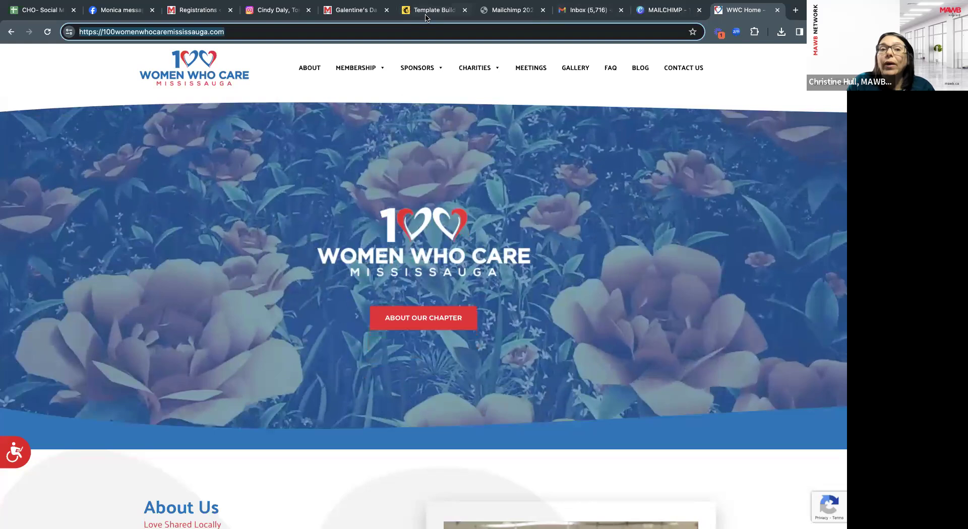
left_click(426, 12)
key("ctrl+v")
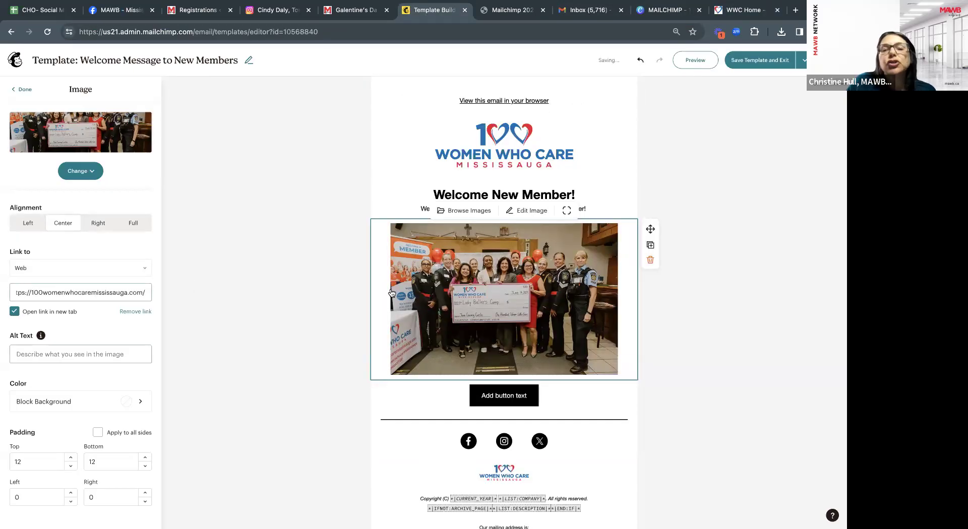
left_click(130, 353)
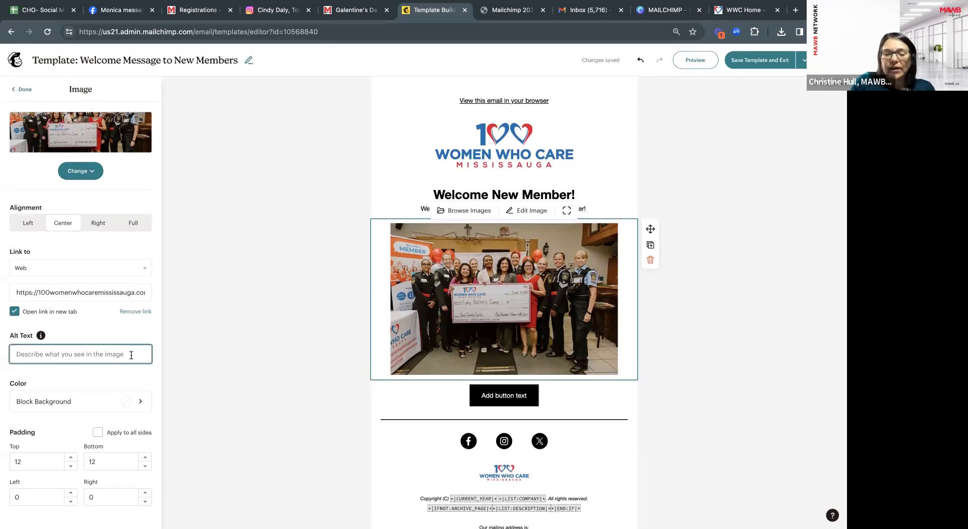
type("100 Wome")
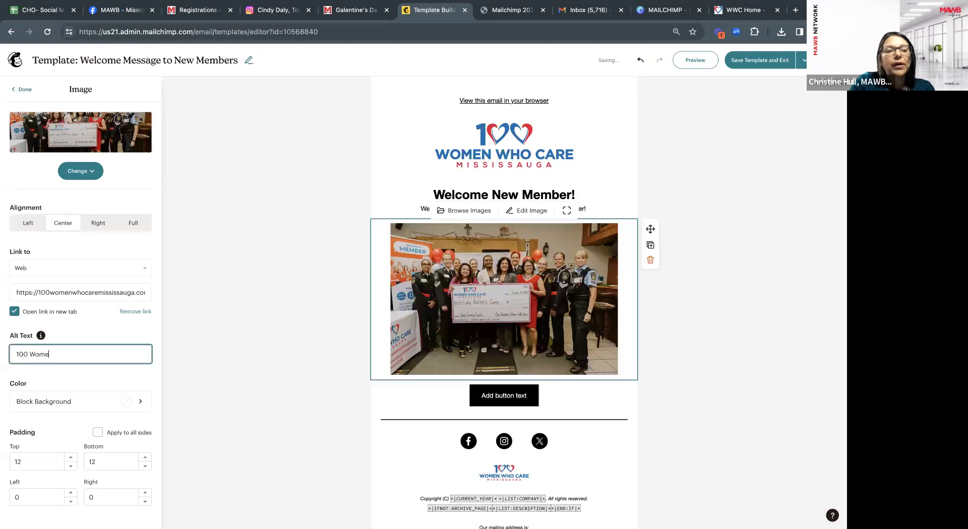
type("n ")
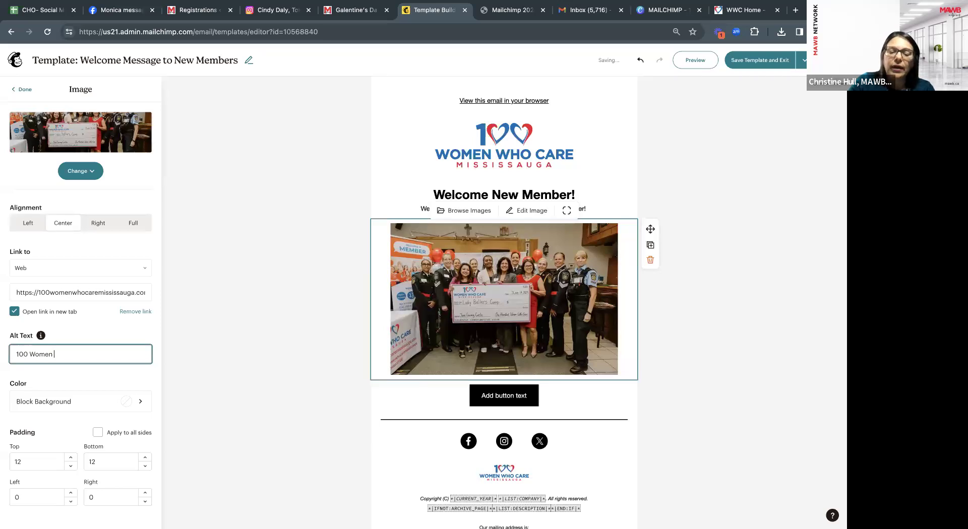
type("Who Care C")
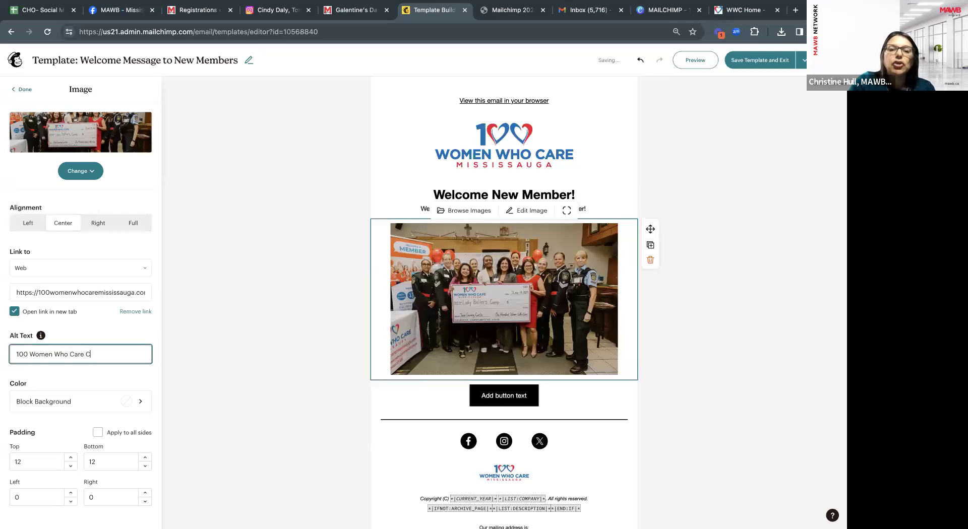
type("heque ")
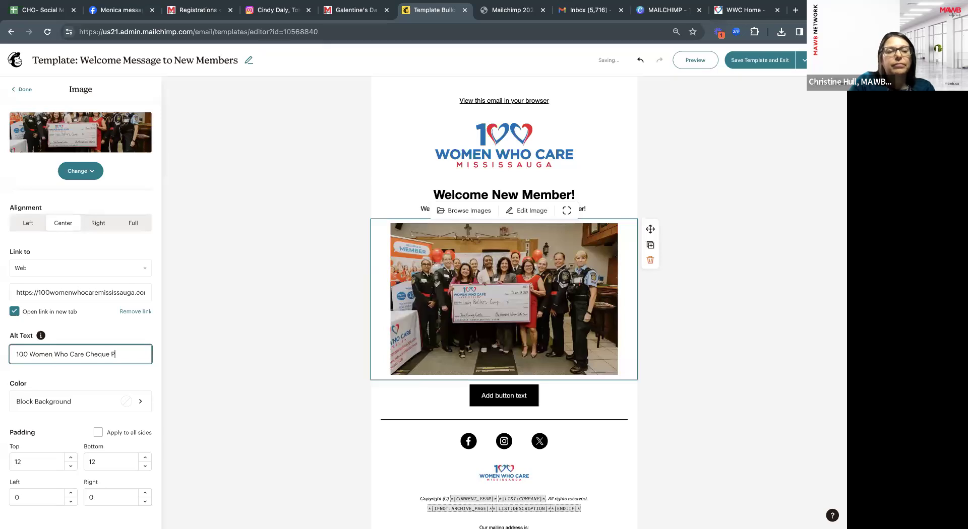
type("Presentation")
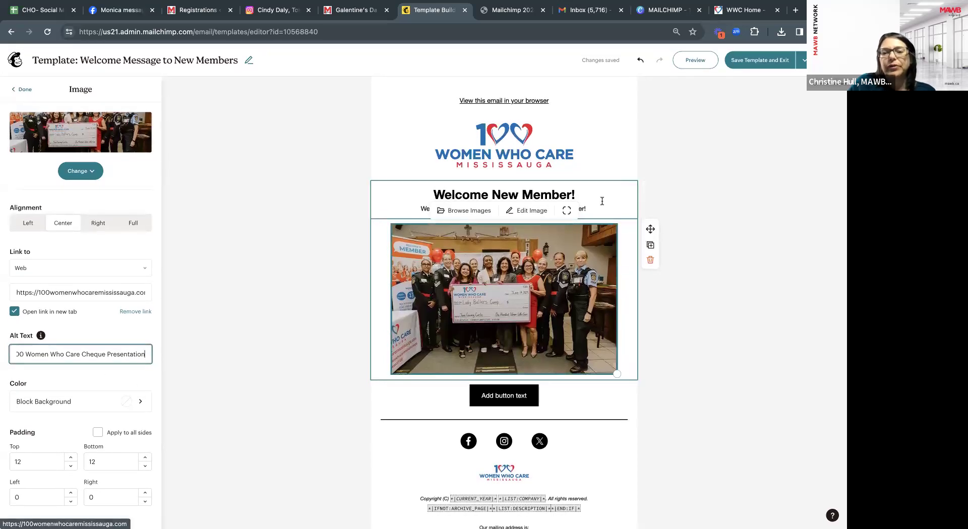
Select the 'Add button text' button block to show its Button settings.
left_click(575, 195)
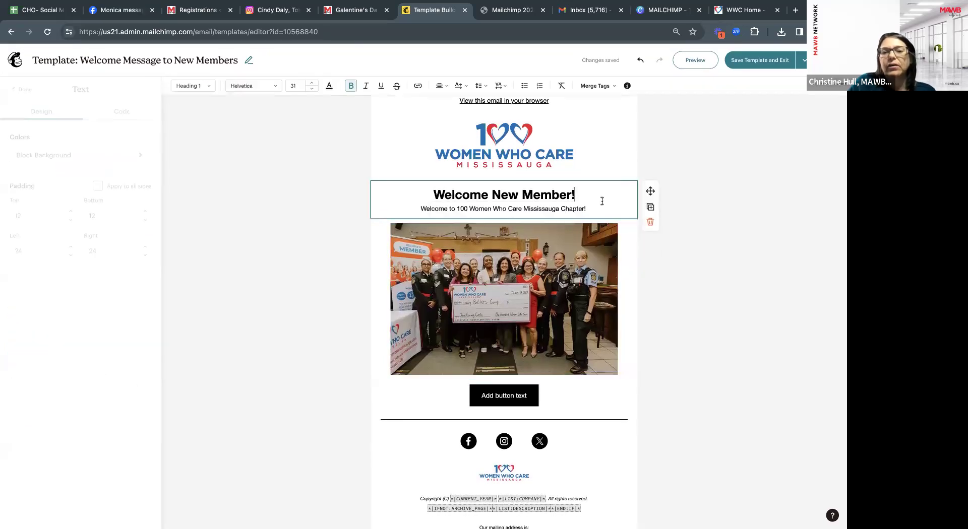
left_click(528, 399)
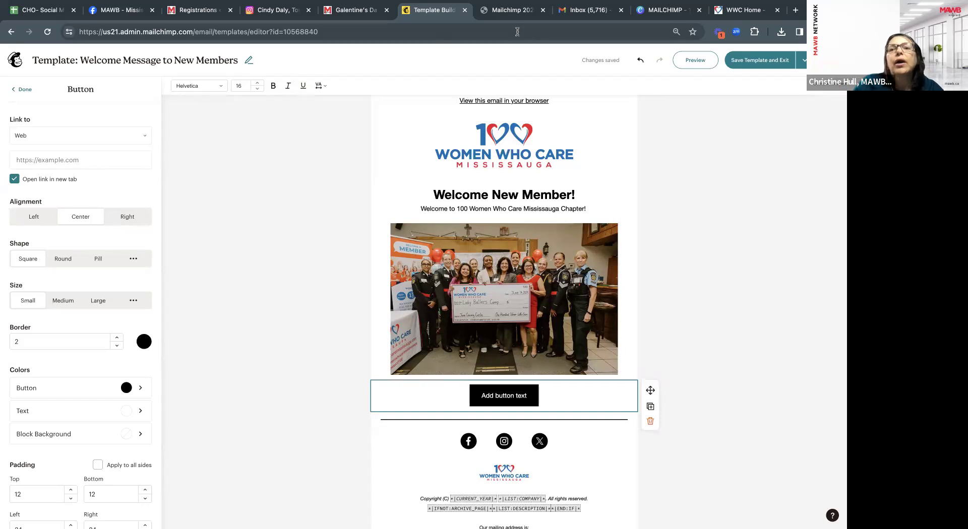
Open the chapter website's Meetings page and copy its address.
left_click(743, 10)
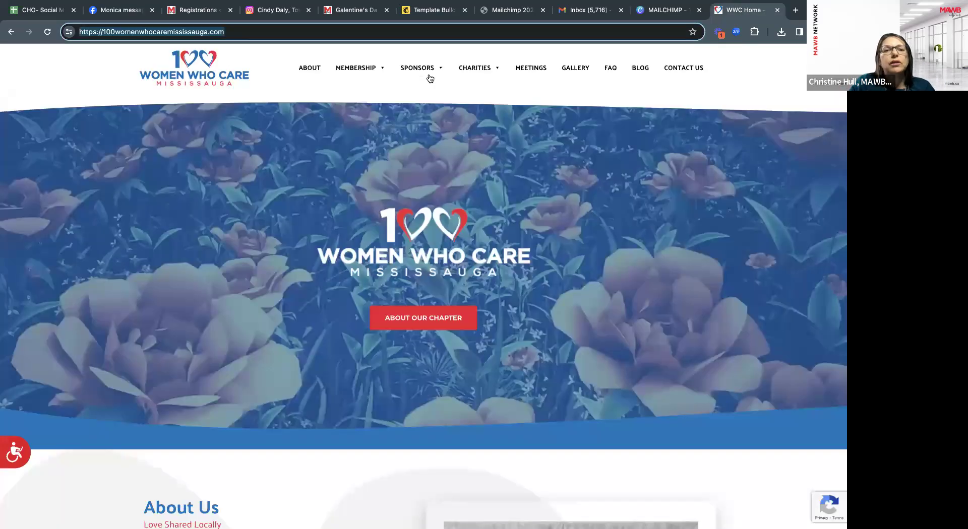
mouse_move(453, 118)
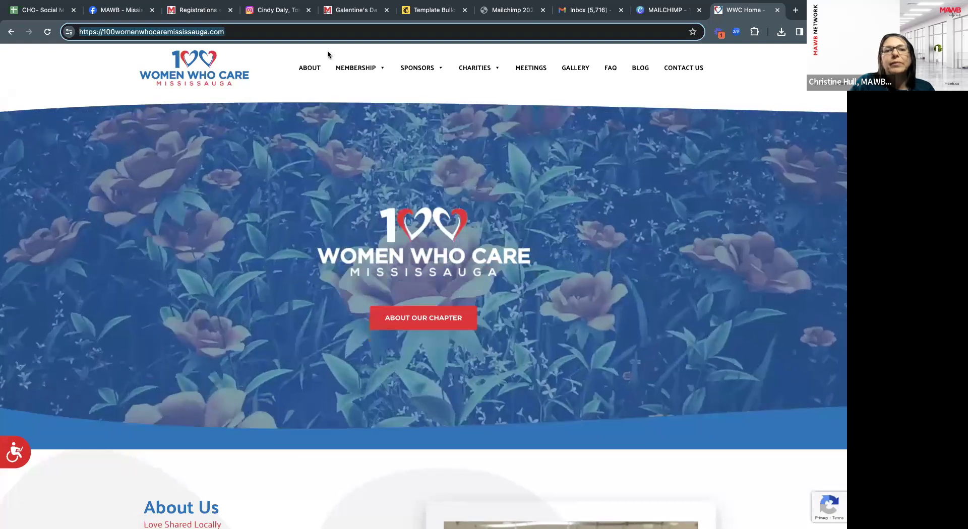
left_click(531, 69)
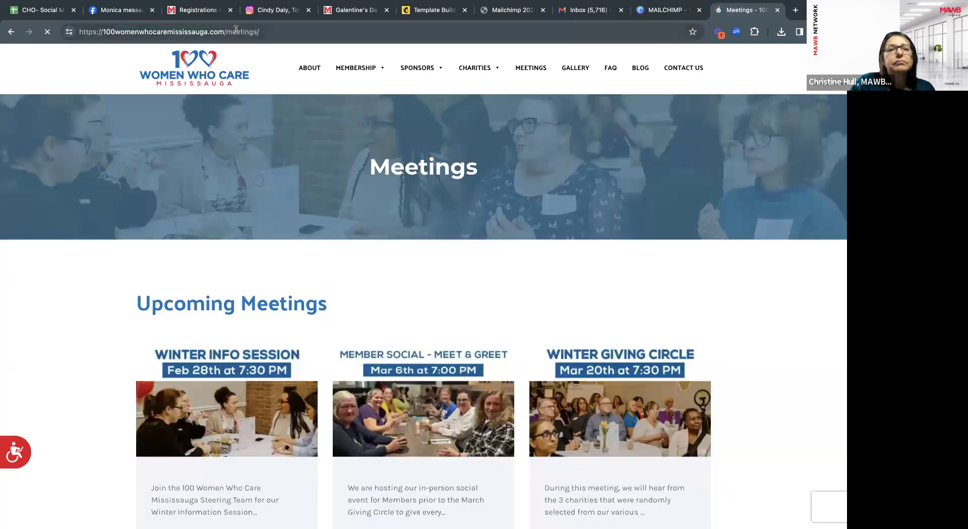
left_click(236, 31)
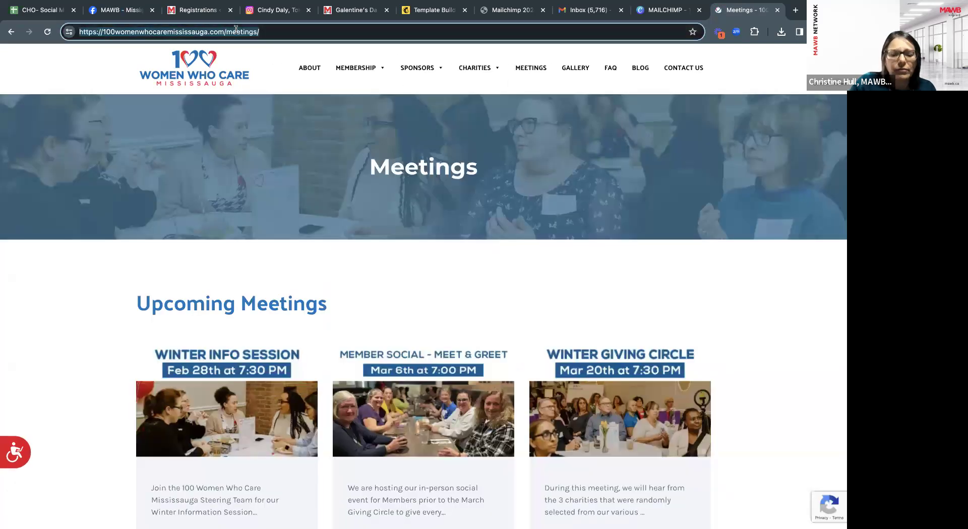
left_click(436, 9)
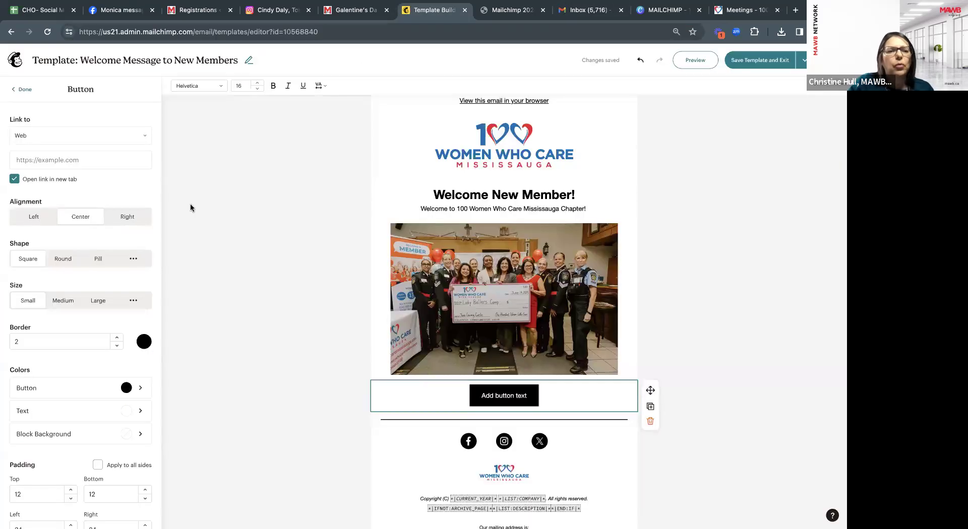
Link the button to the copied Meetings page address.
left_click(69, 165)
key("ctrl+v")
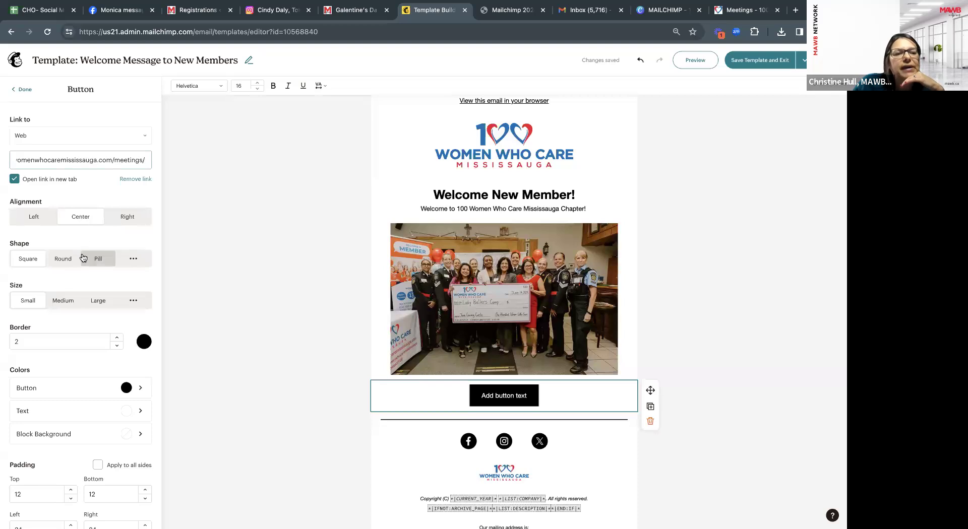
scroll(75, 283, "down", 1)
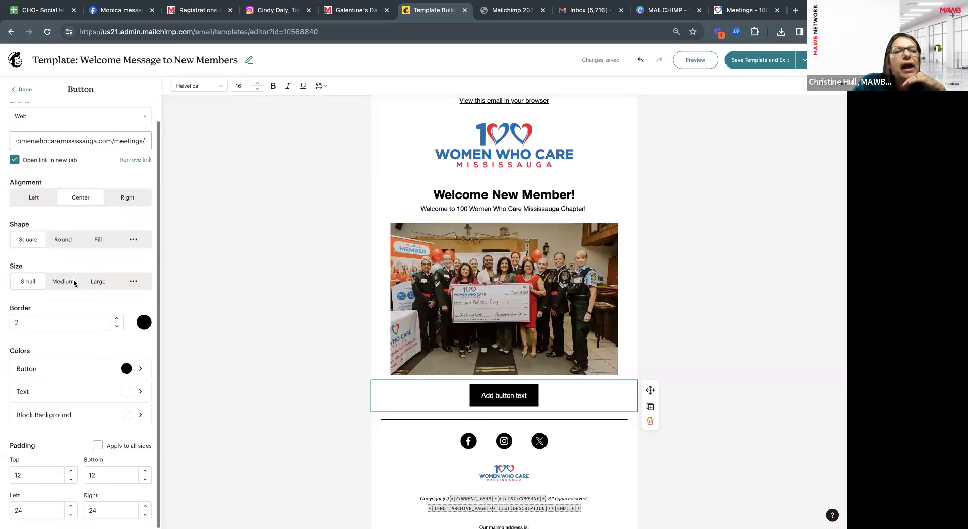
Give the button rounded corners and medium size, and bring up its border colour settings.
left_click(69, 242)
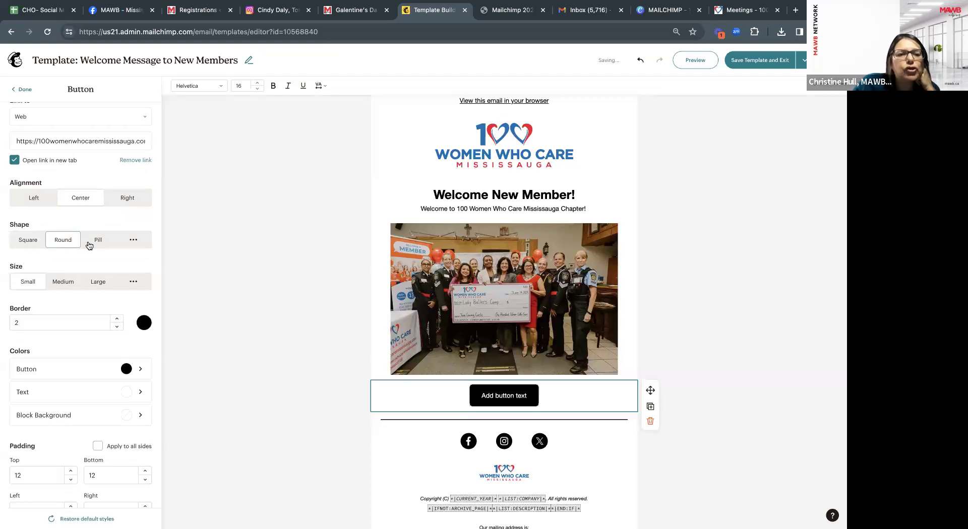
left_click(69, 284)
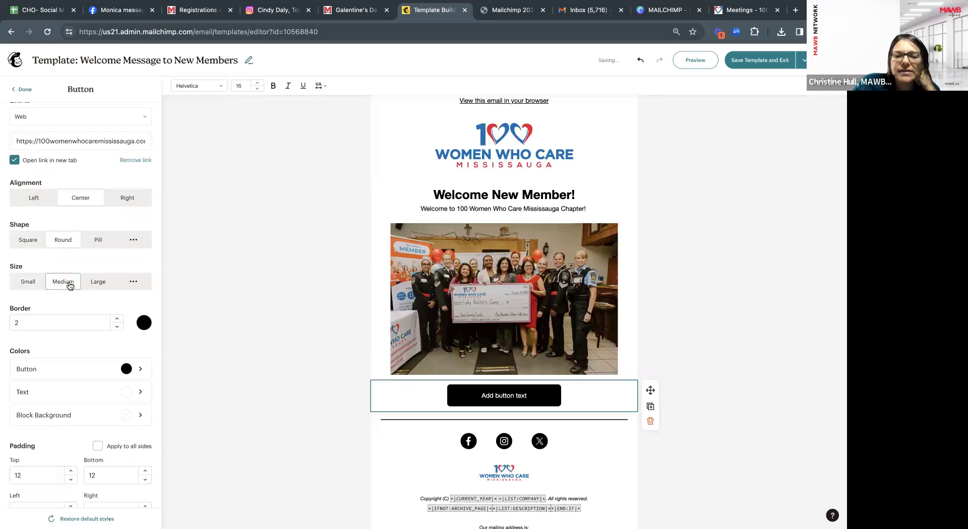
left_click(96, 282)
left_click(23, 285)
left_click(61, 283)
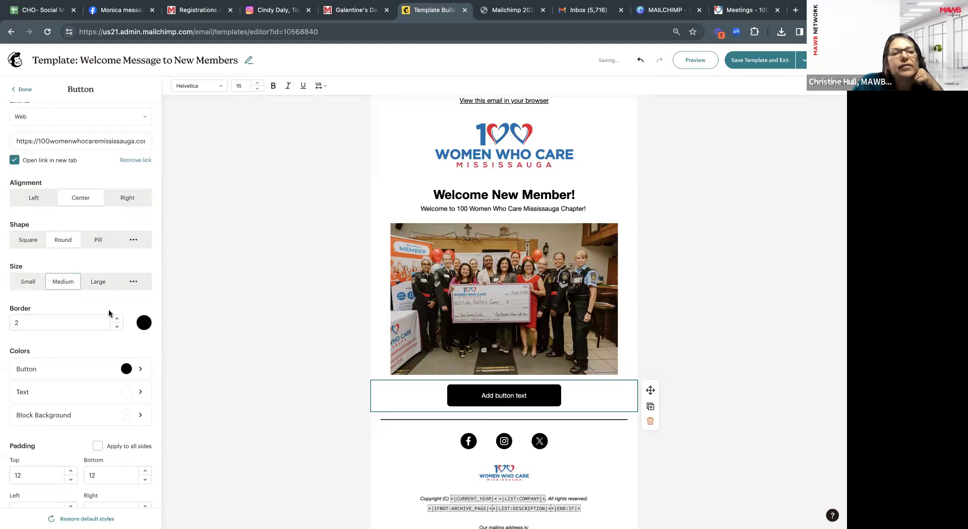
left_click(144, 323)
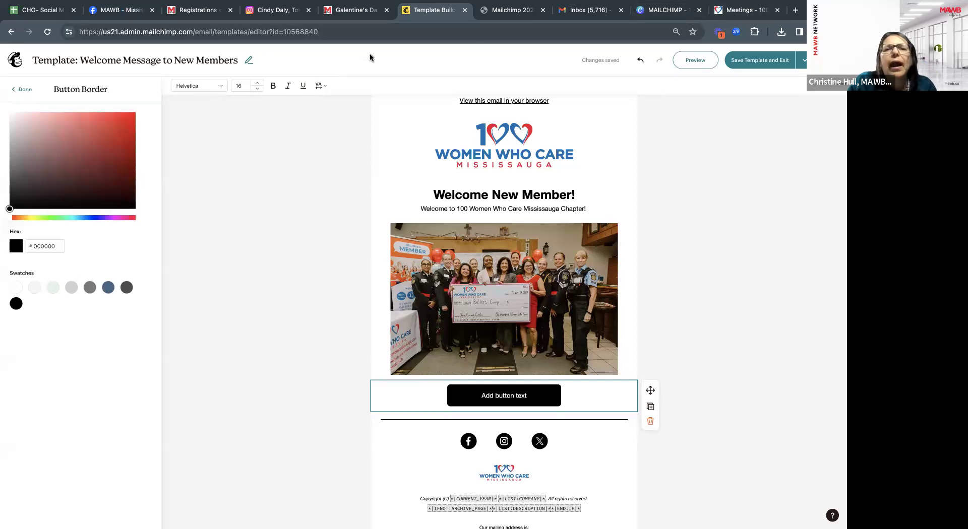
left_click(665, 9)
Look up the Canva red dots graphic's hex code #ED1B2E.
scroll(335, 274, "up", 5)
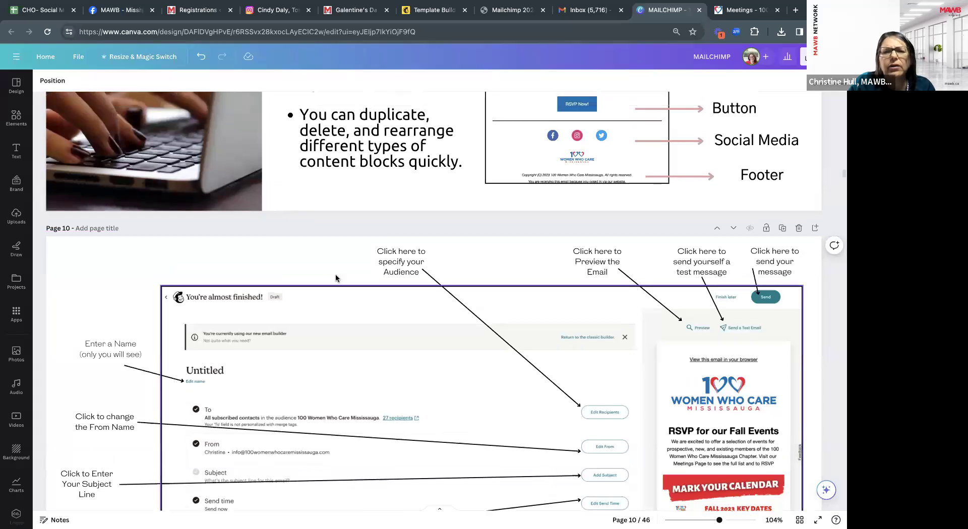
scroll(335, 274, "up", 10)
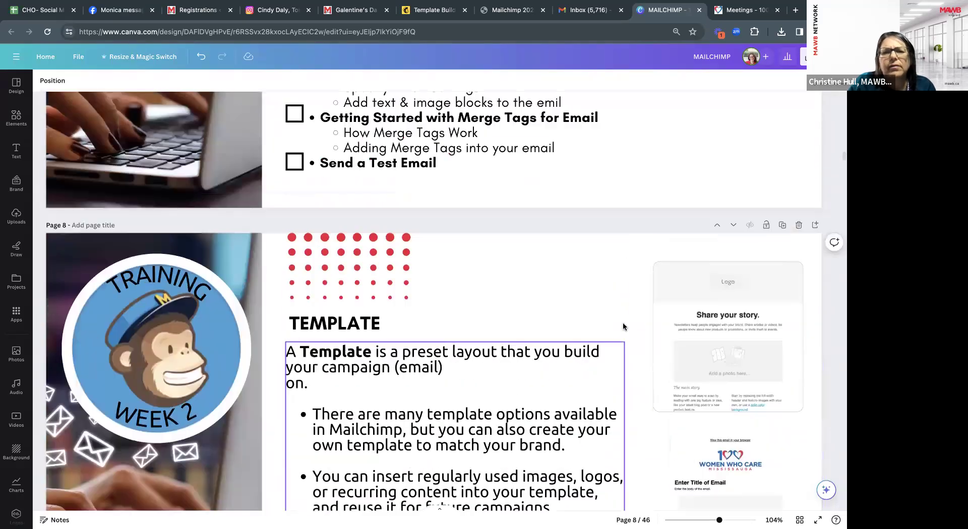
scroll(627, 263, "up", 3)
left_click(380, 308)
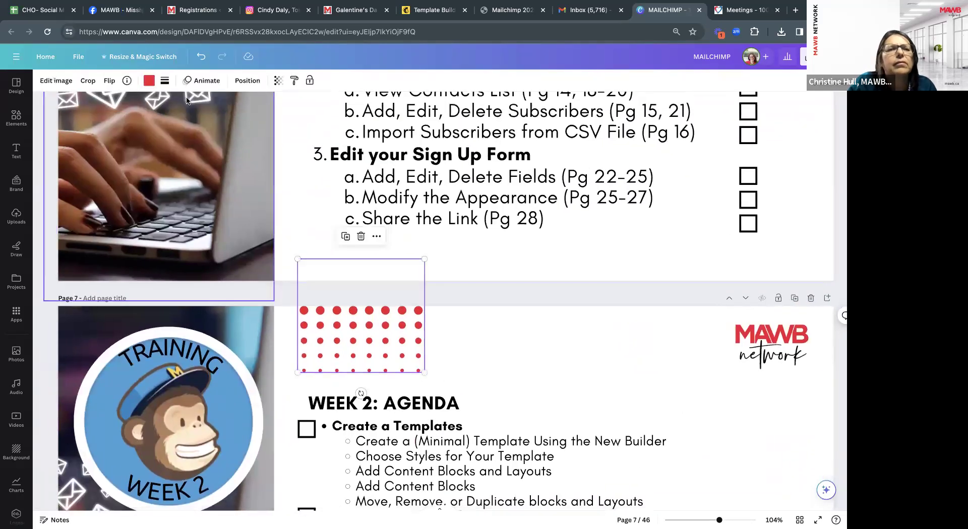
left_click(149, 81)
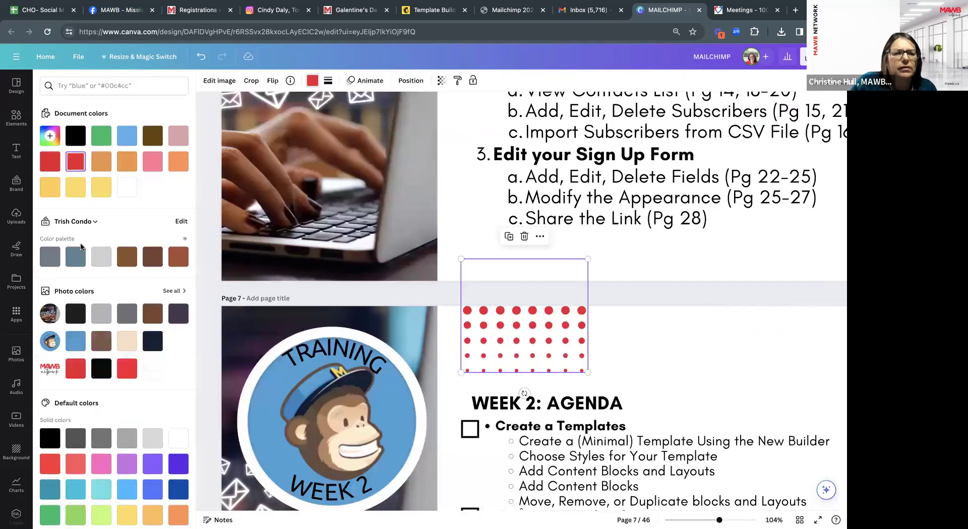
left_click(51, 135)
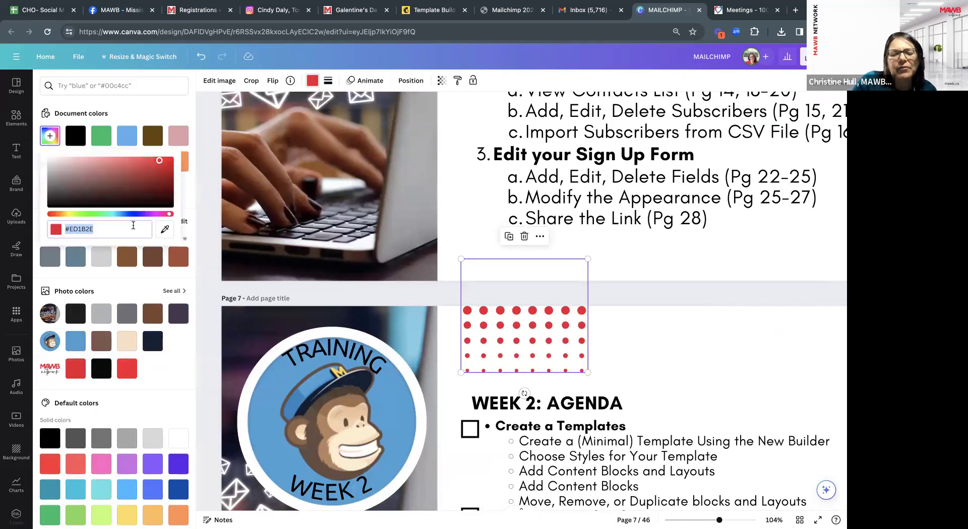
left_click(721, 13)
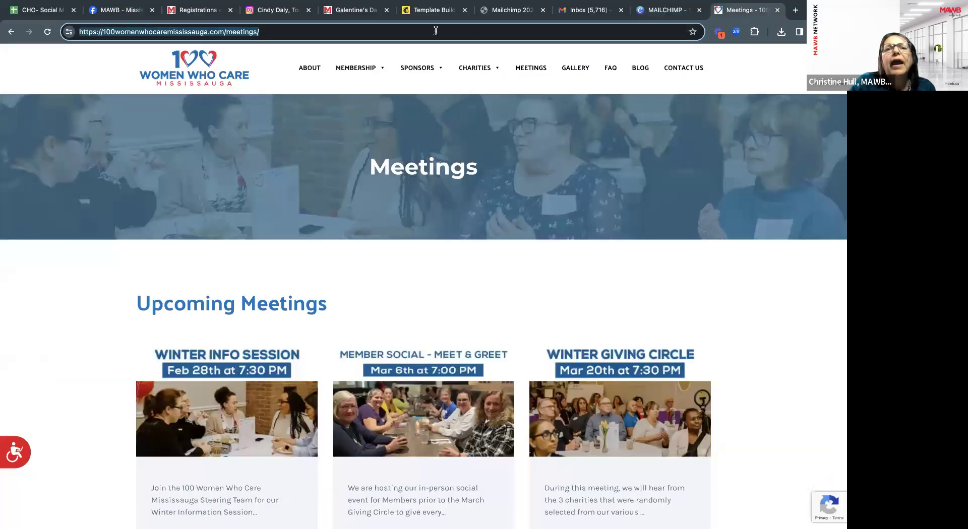
left_click(434, 10)
Set the button border colour to red #ED1B2E.
left_click(58, 248)
key("BackSpace")
key("BackSpace")
key("BackSpace")
key("BackSpace")
key("ctrl+v")
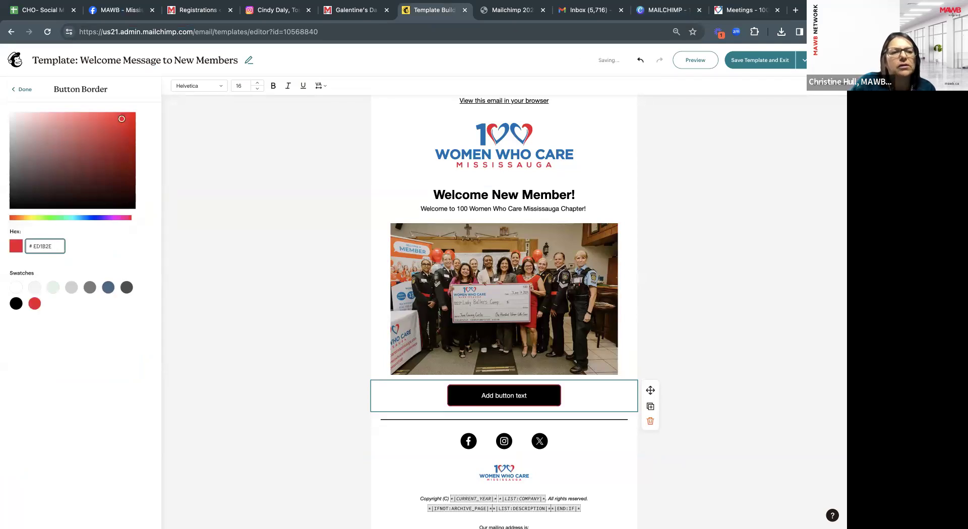
left_click(20, 92)
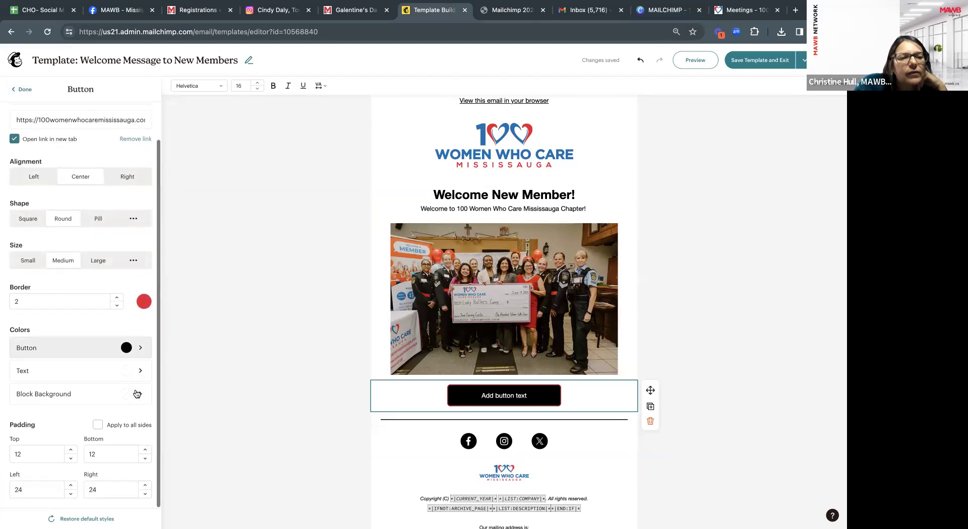
Set the button fill colour to the same red #ED1B2E.
left_click(132, 349)
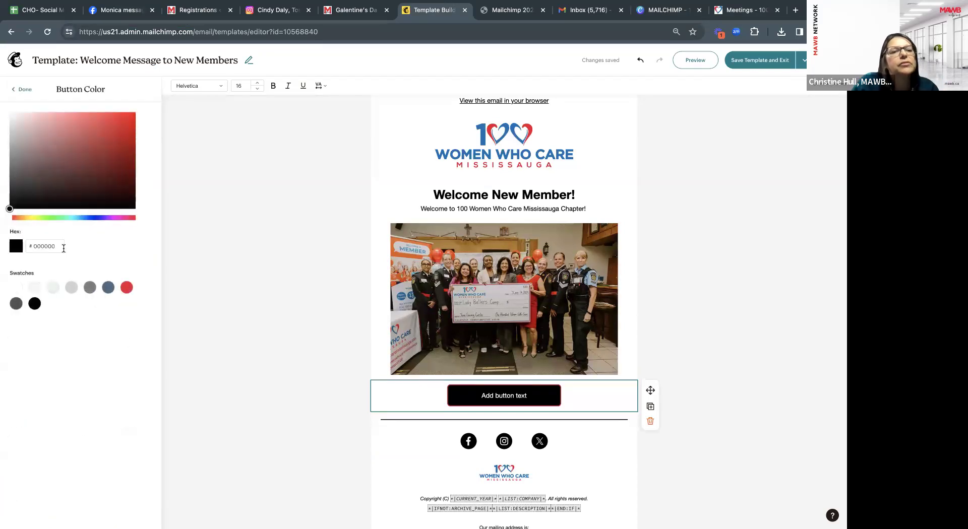
left_click(124, 289)
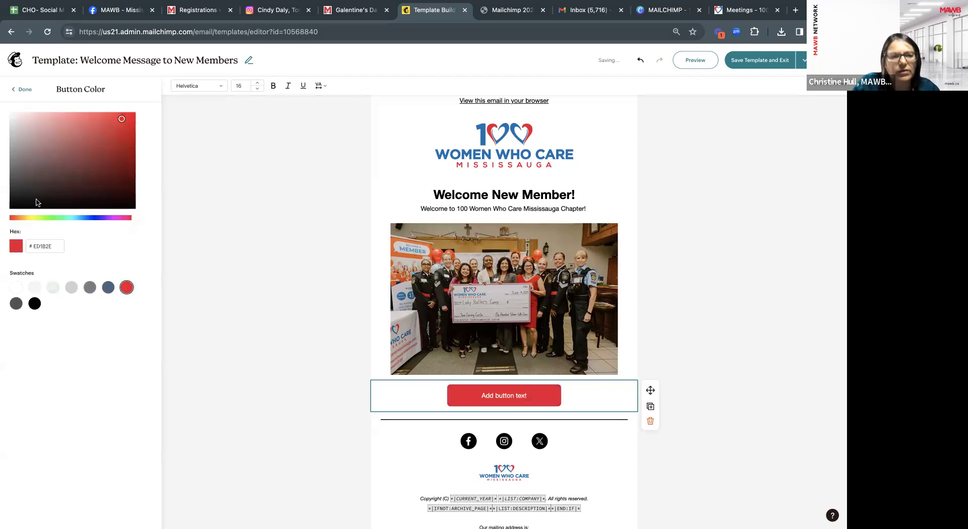
left_click(22, 89)
scroll(121, 382, "down", 2)
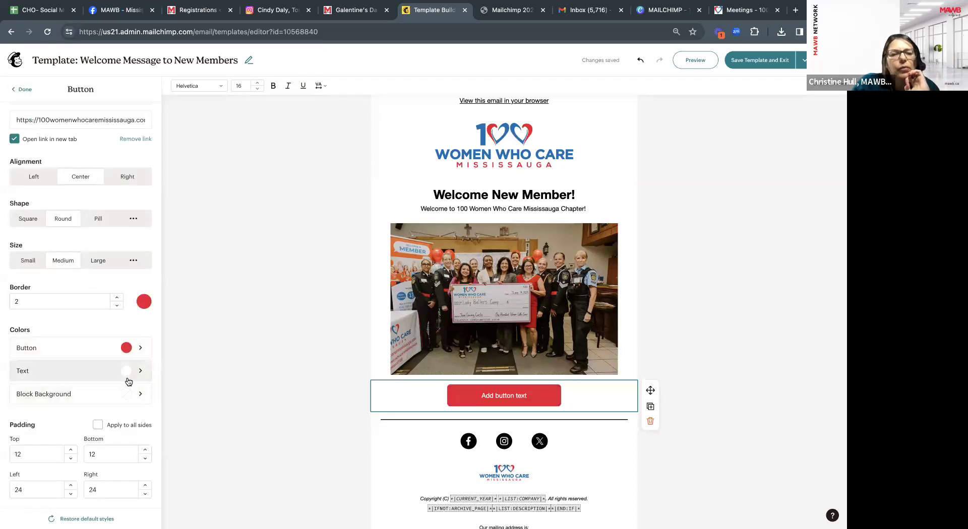
scroll(133, 397, "down", 1)
scroll(133, 396, "up", 3)
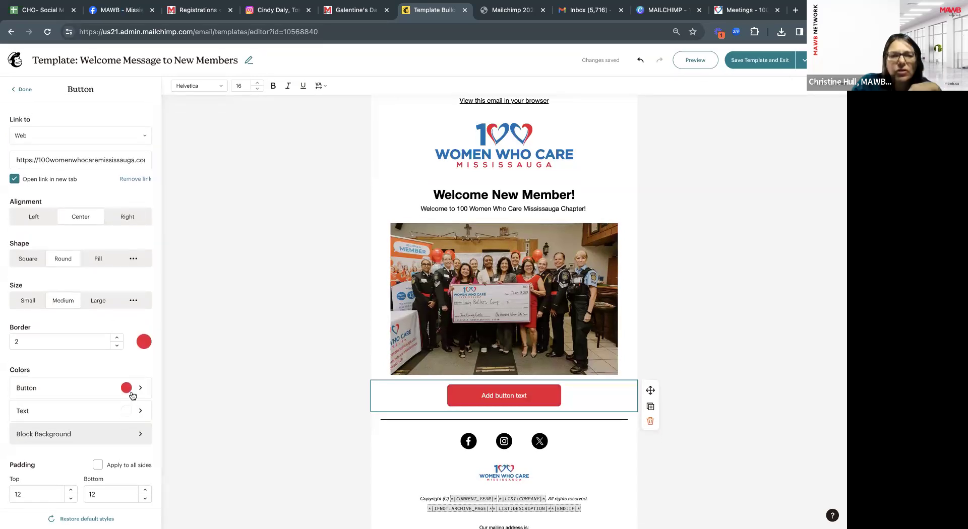
scroll(133, 396, "down", 2)
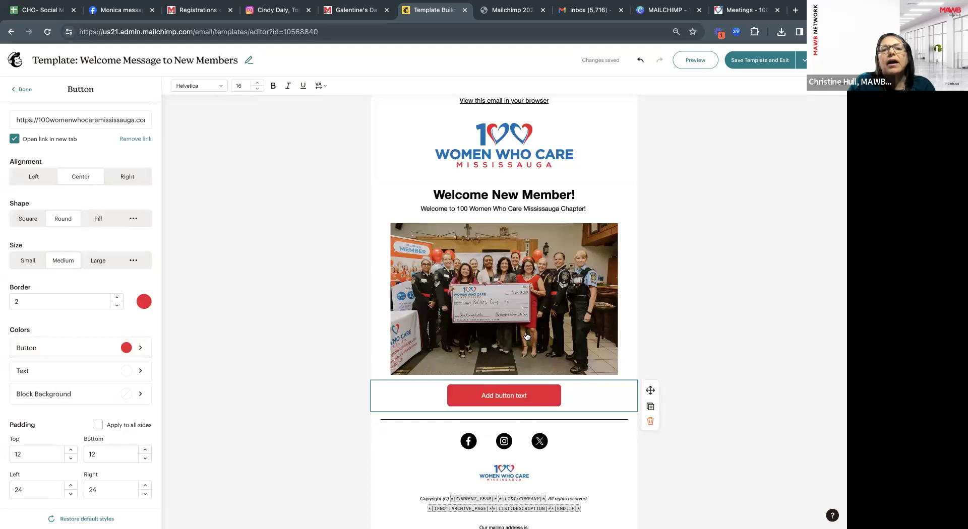
Replace the 'Add button text' label with 'RSVP for our next Meeting'.
left_click_drag(529, 396, 475, 393)
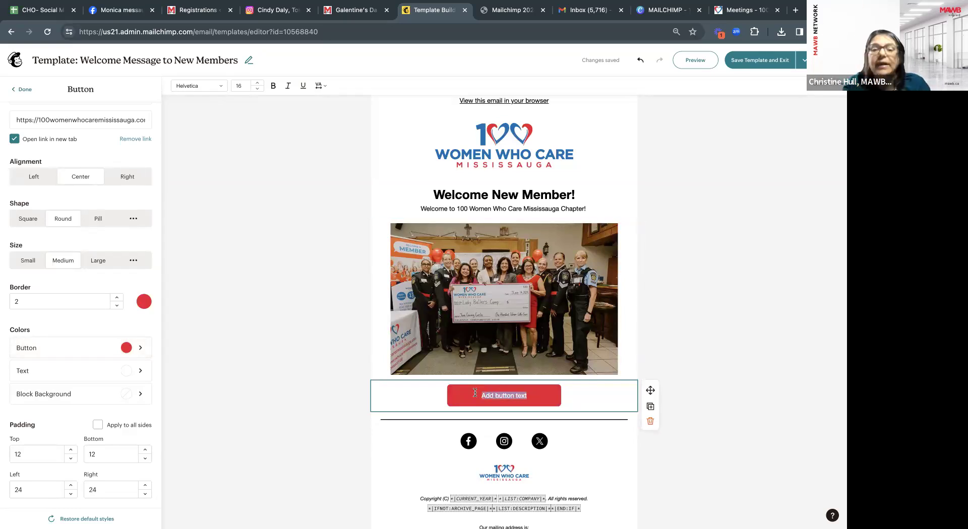
type("RS")
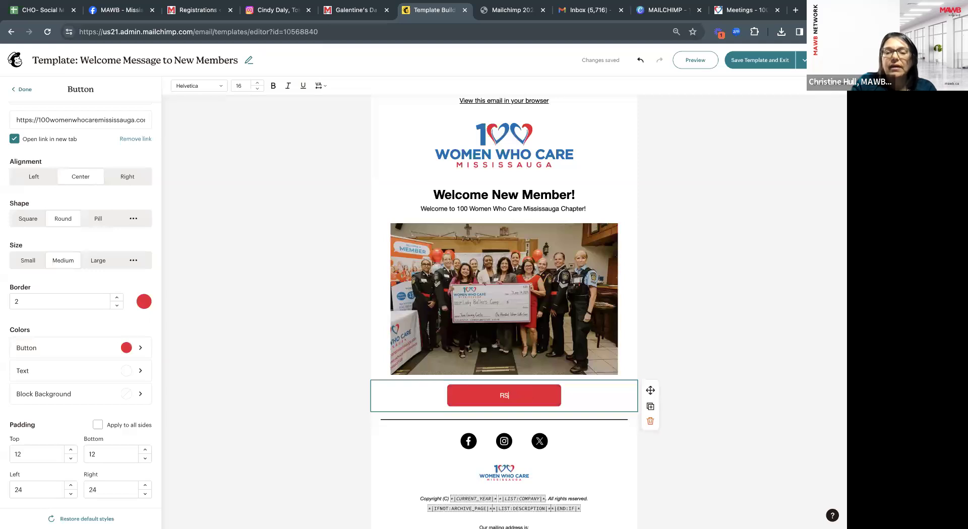
type("CVP for")
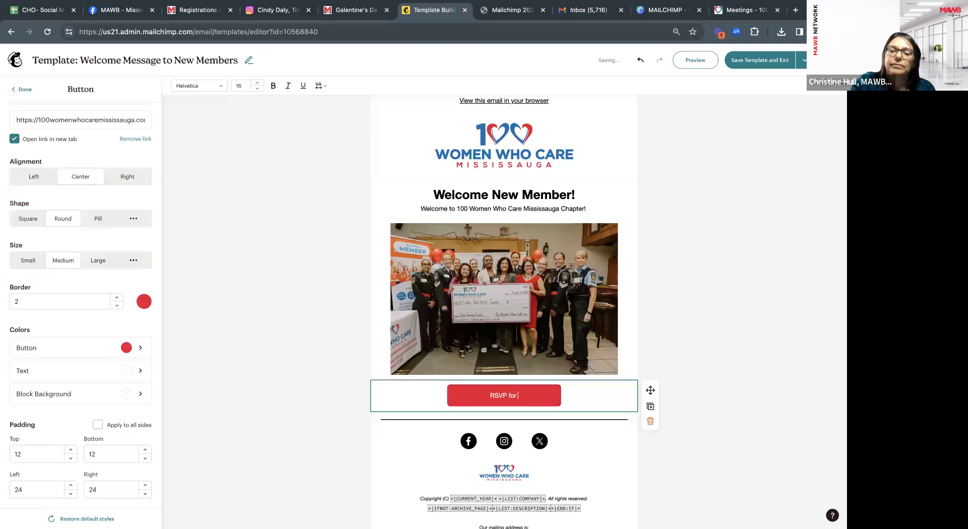
type(" our")
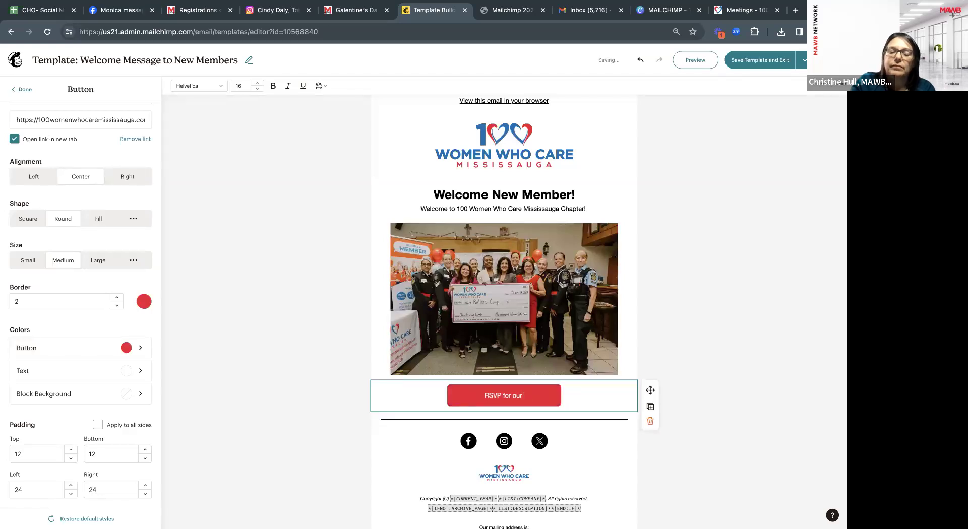
type(" next M")
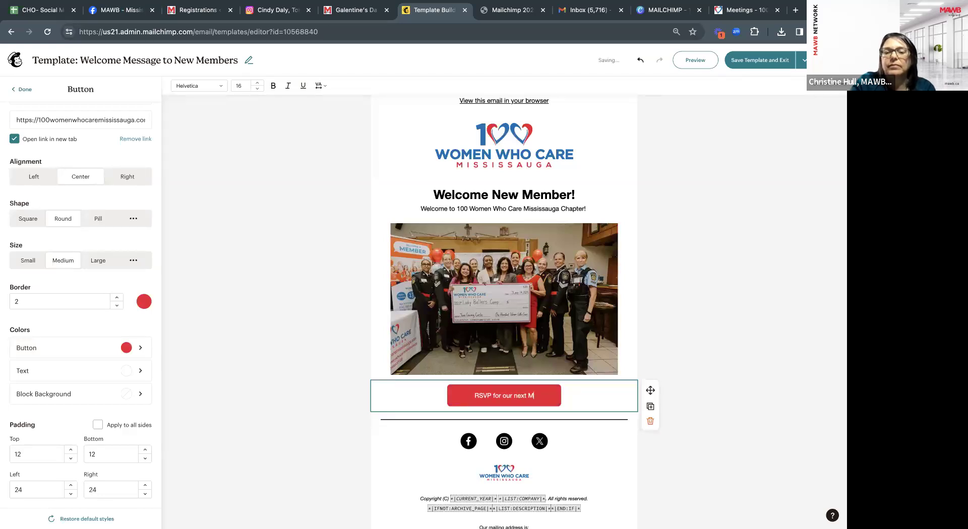
type("eeting")
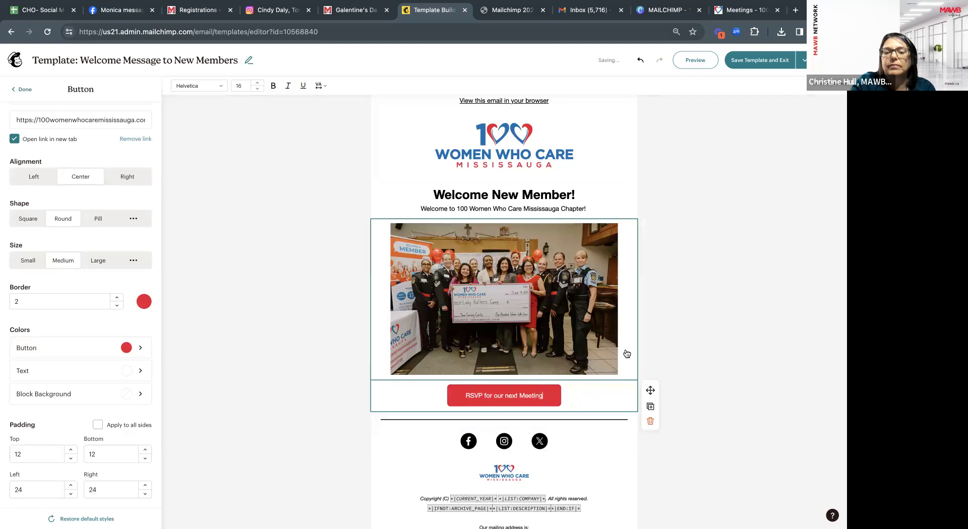
left_click(653, 345)
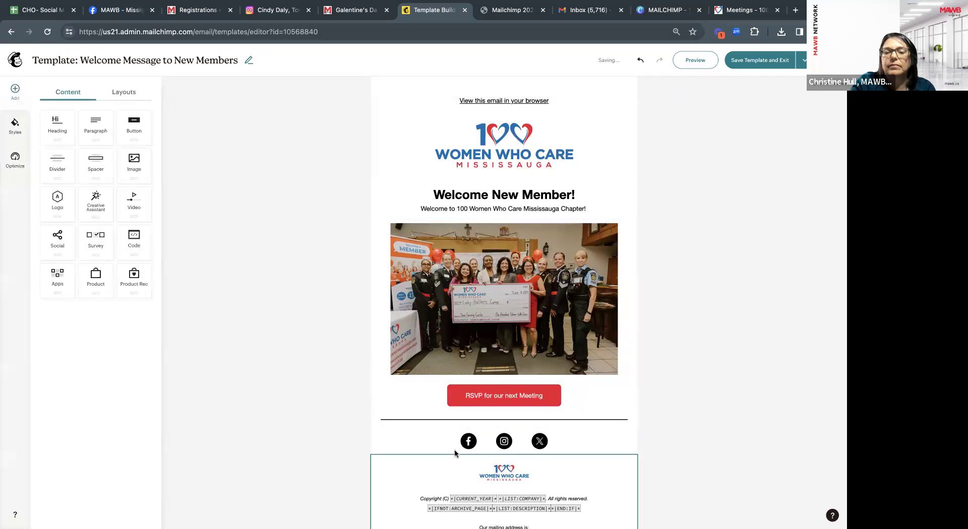
Select the footer social block and check its Facebook, Instagram and X link addresses.
left_click(482, 446)
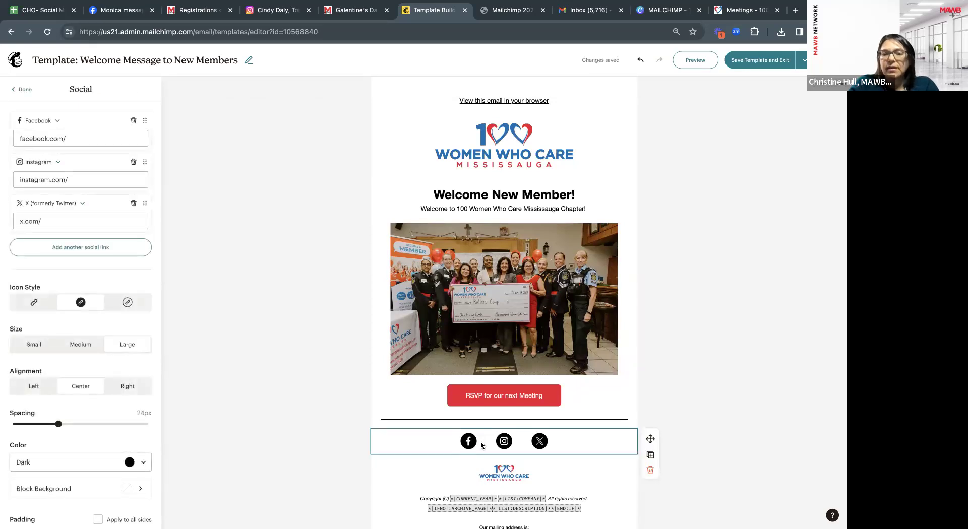
left_click(85, 144)
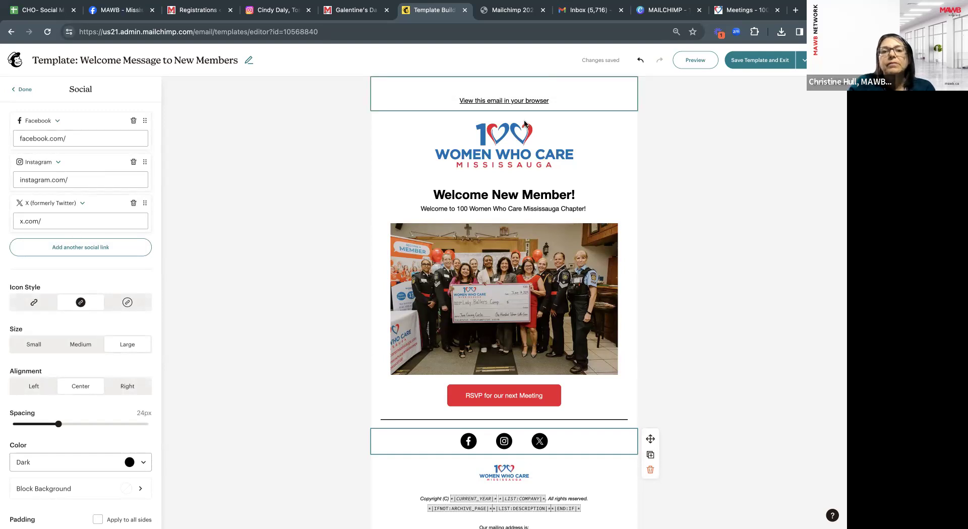
left_click(310, 223)
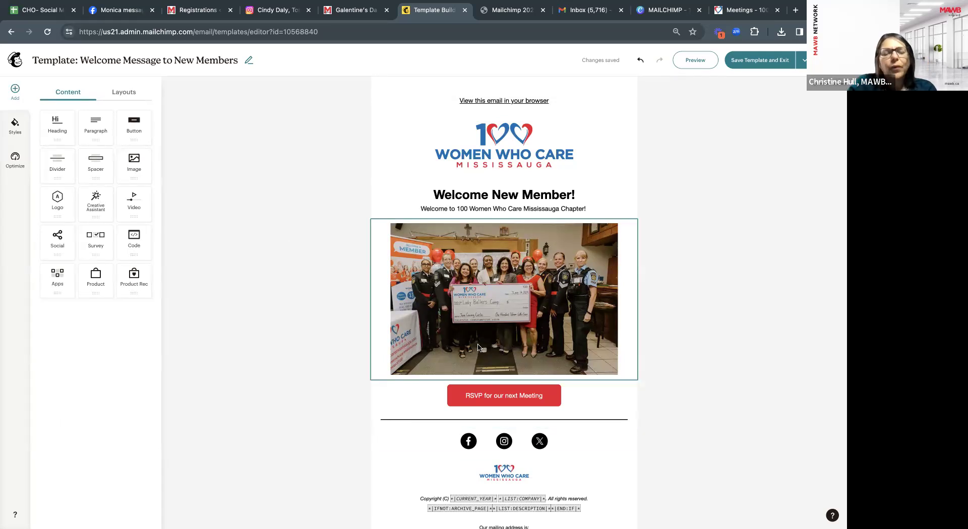
left_click(473, 445)
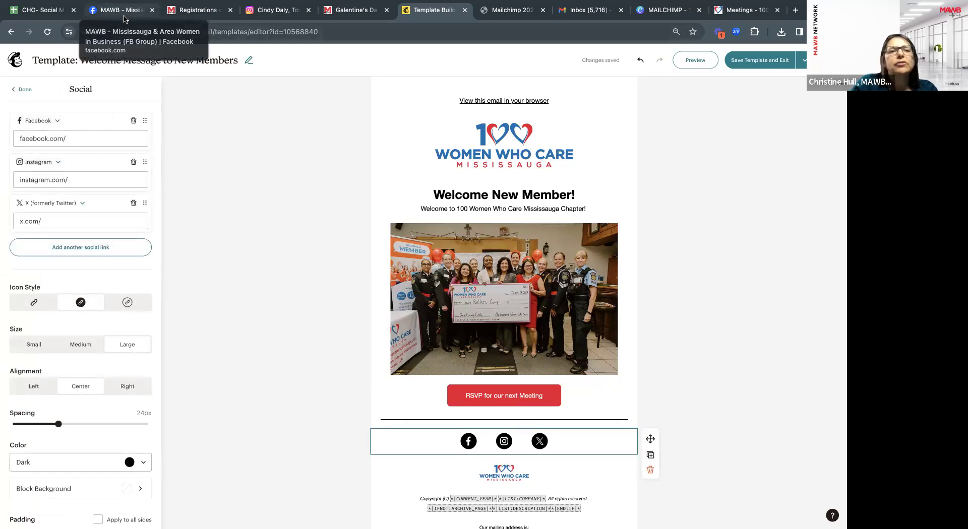
left_click(121, 10)
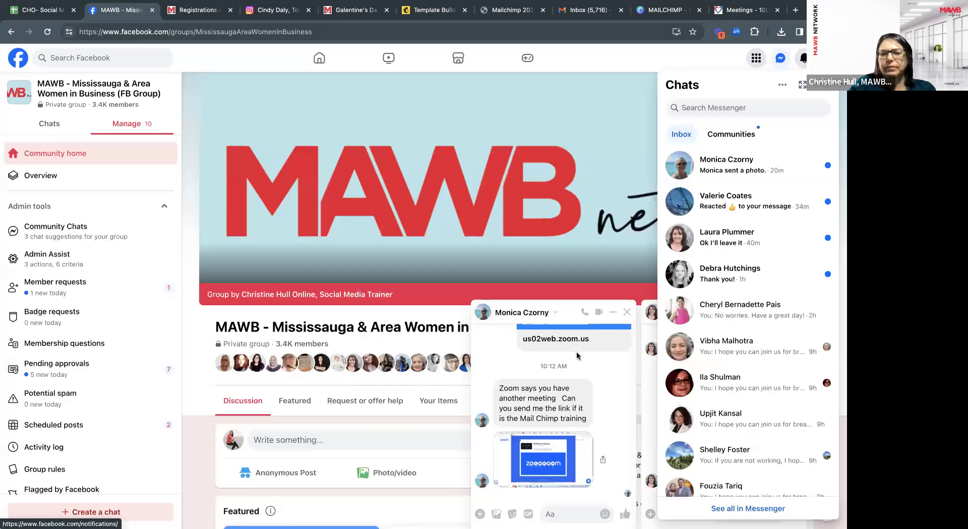
Read the unread Facebook group chat message, then return to the Welcome Message template.
left_click(554, 512)
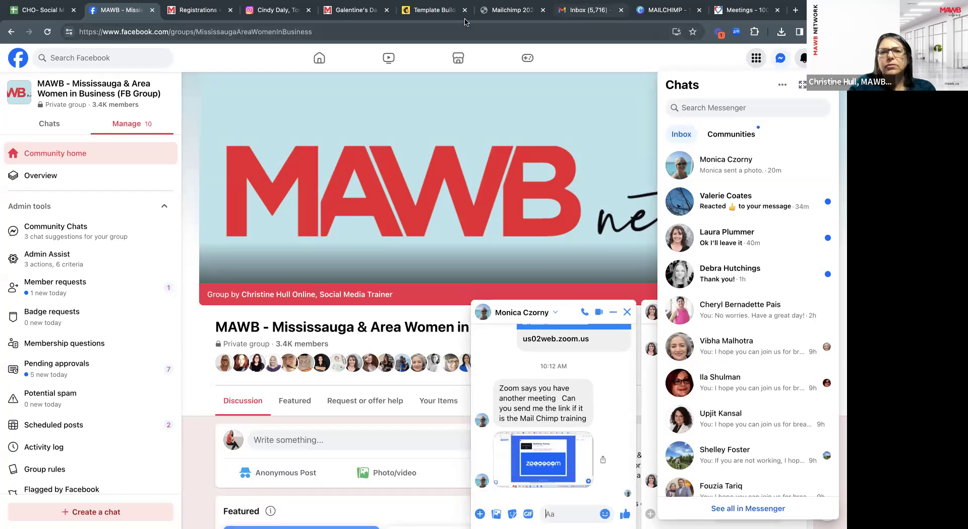
left_click(433, 14)
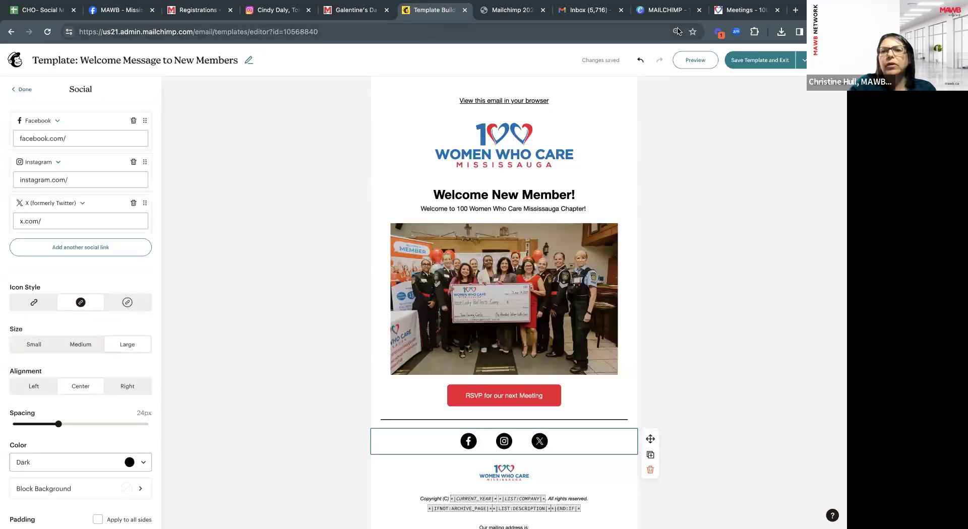
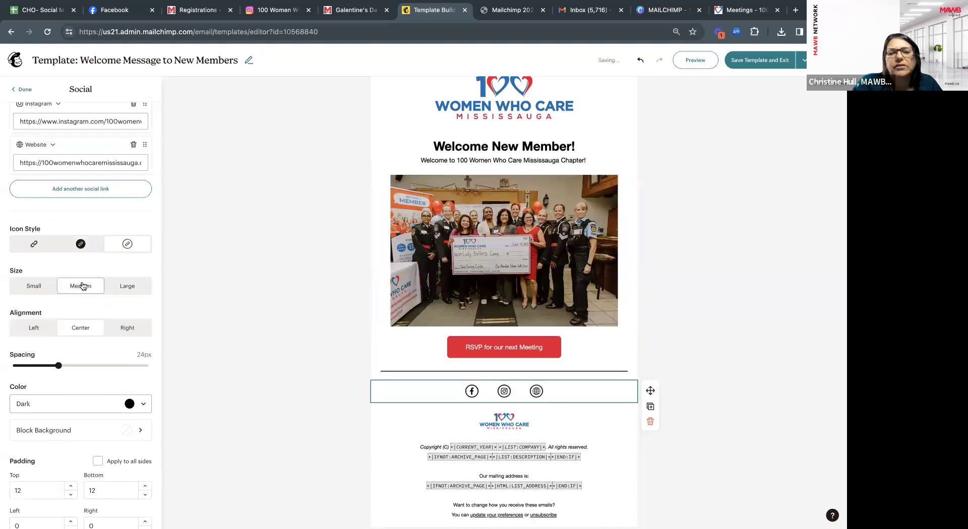
Center the social icons and set their colour to Dark.
left_click(41, 329)
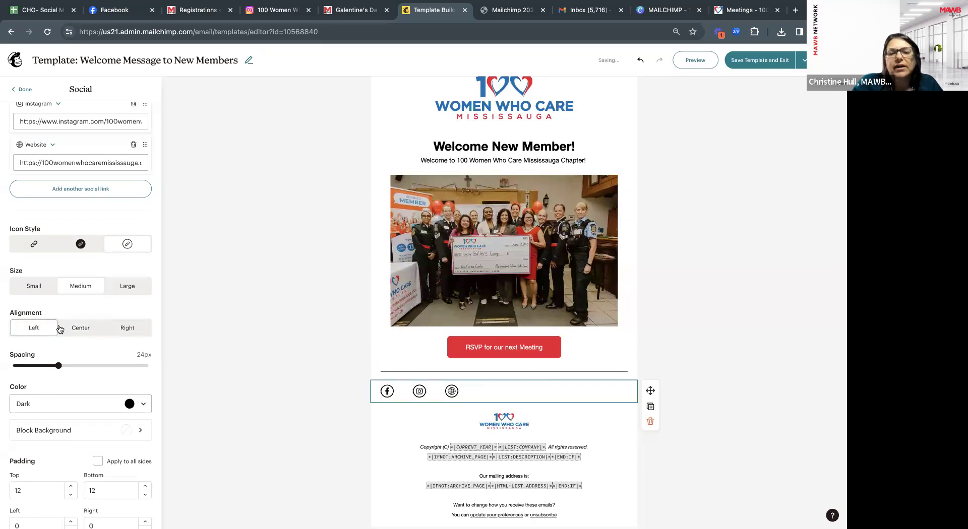
left_click(75, 328)
scroll(77, 329, "down", 1)
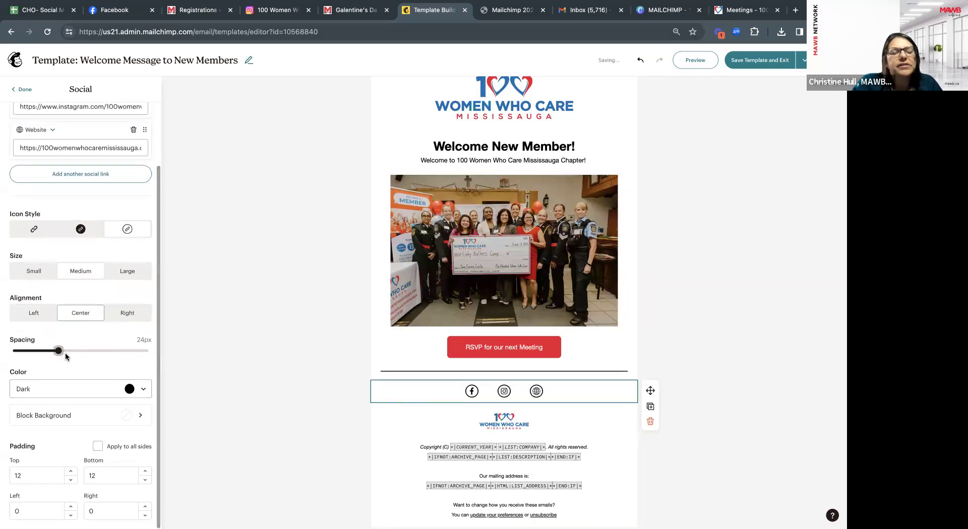
left_click(126, 389)
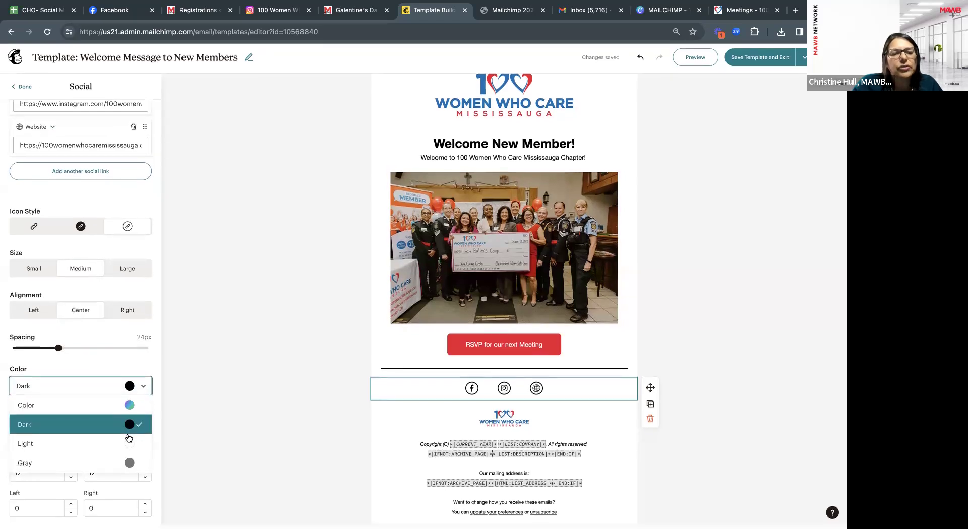
left_click(126, 447)
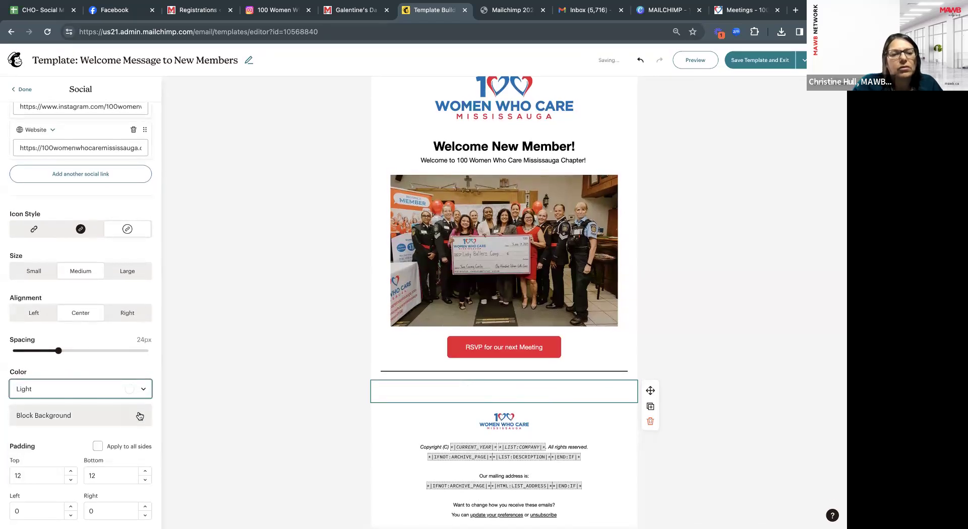
left_click(140, 389)
left_click(133, 464)
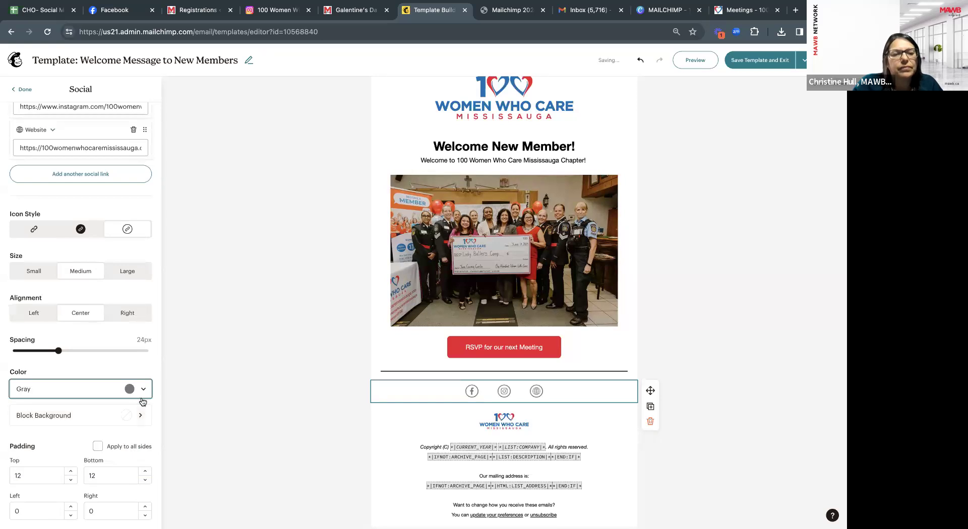
left_click(134, 389)
left_click(134, 427)
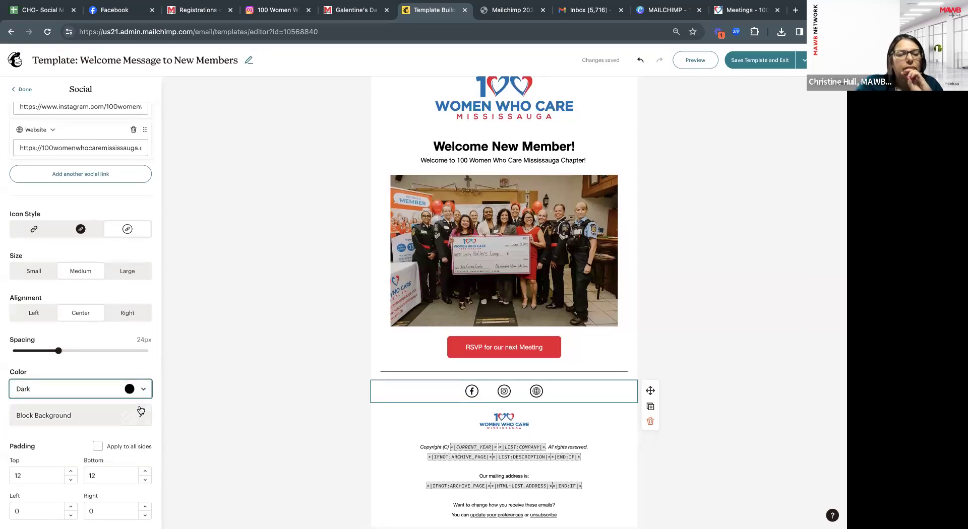
Clear the social block's background colour and finish editing the block.
left_click(141, 411)
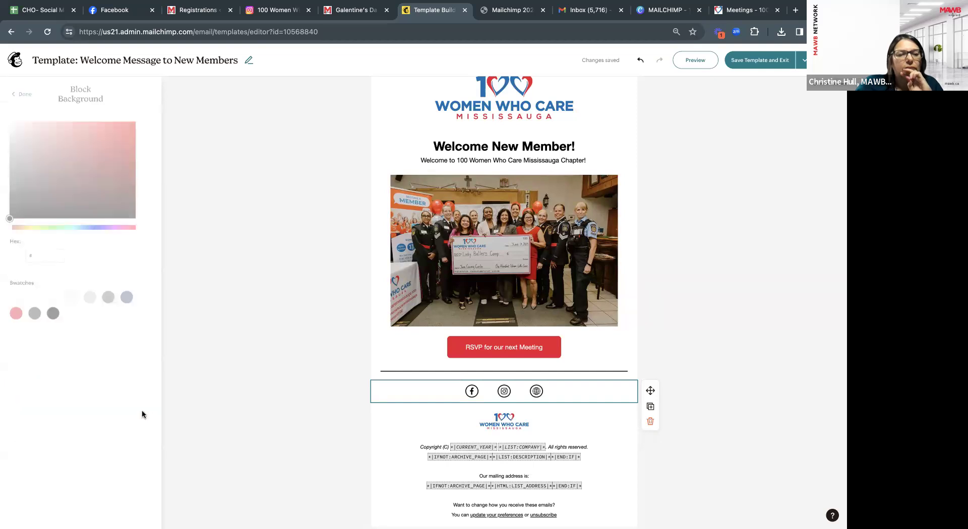
left_click(16, 314)
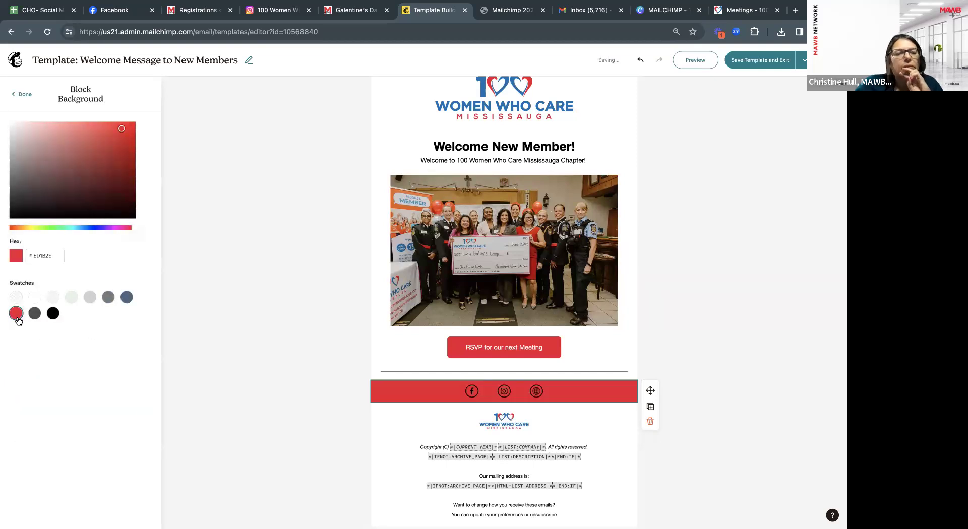
left_click(16, 297)
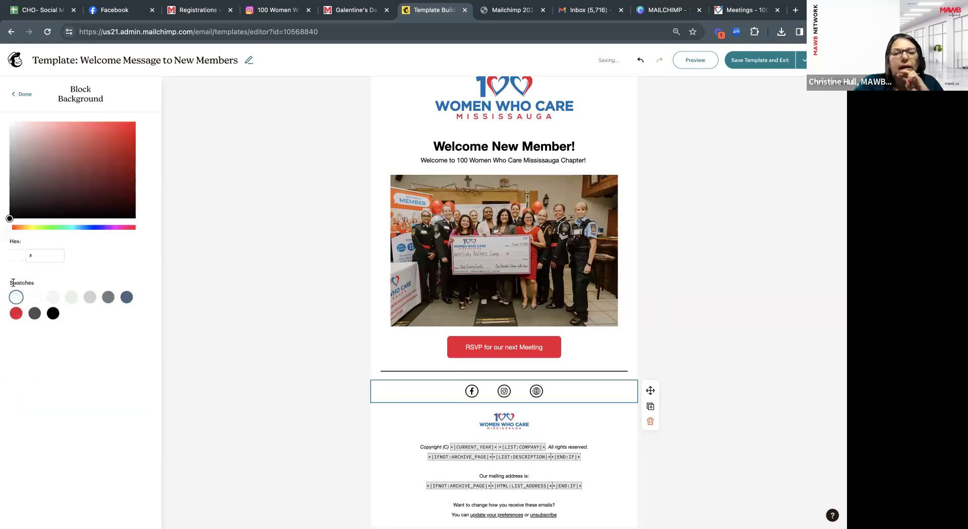
left_click(21, 96)
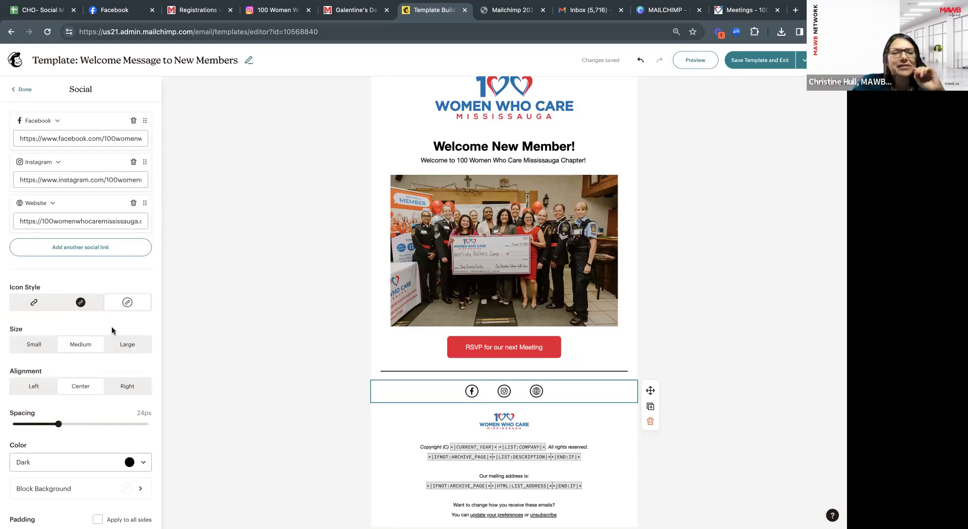
left_click(27, 90)
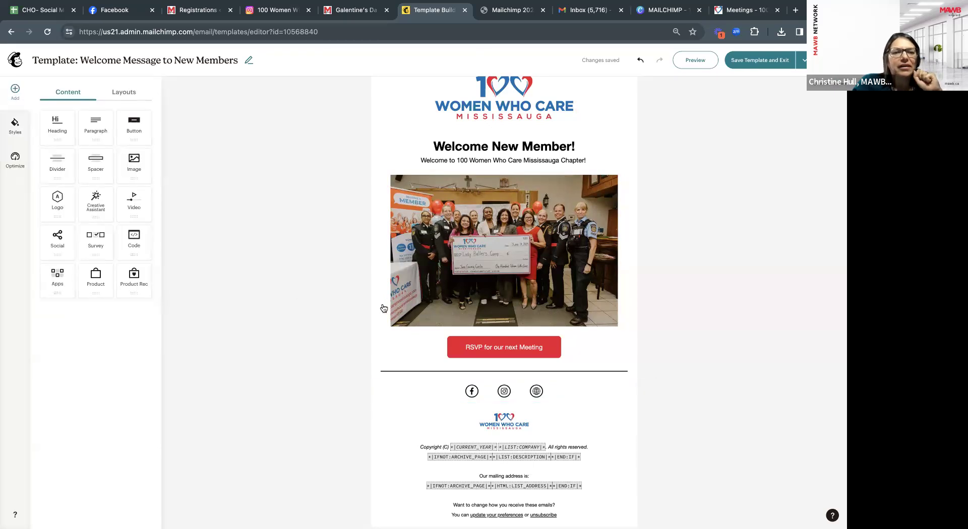
scroll(403, 212, "up", 2)
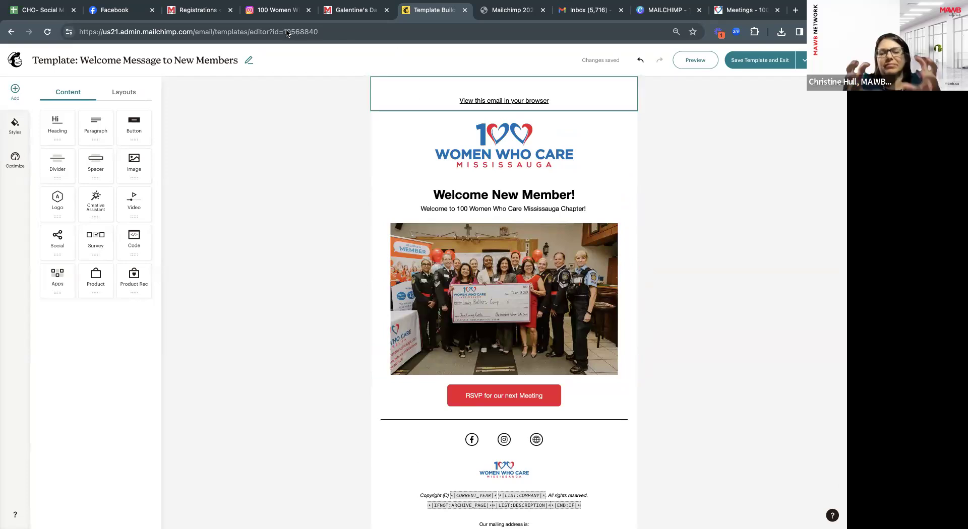
scroll(384, 102, "down", 2)
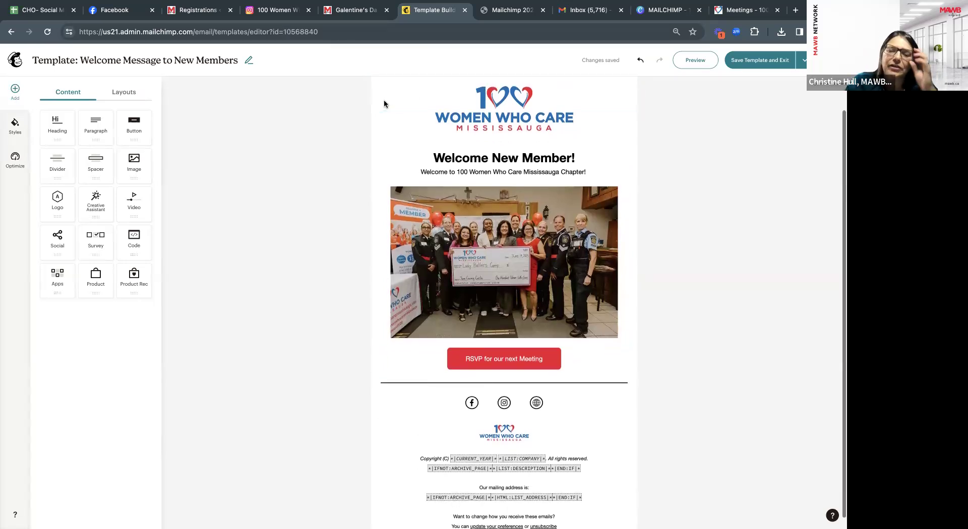
scroll(386, 167, "up", 1)
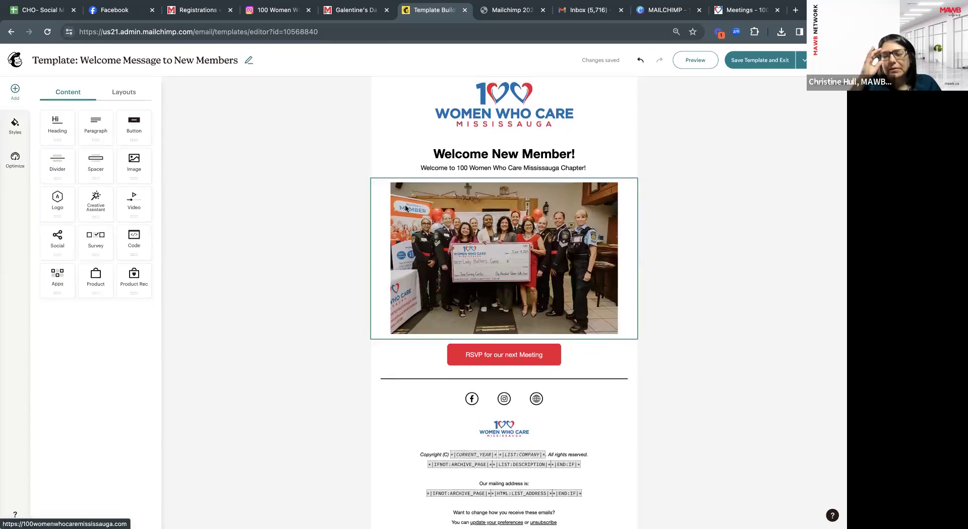
scroll(406, 208, "up", 1)
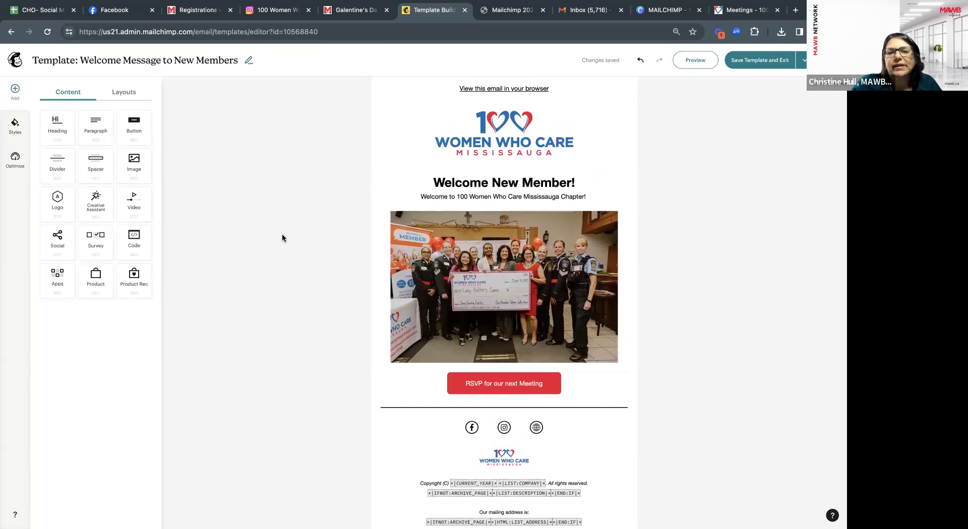
scroll(458, 325, "down", 1)
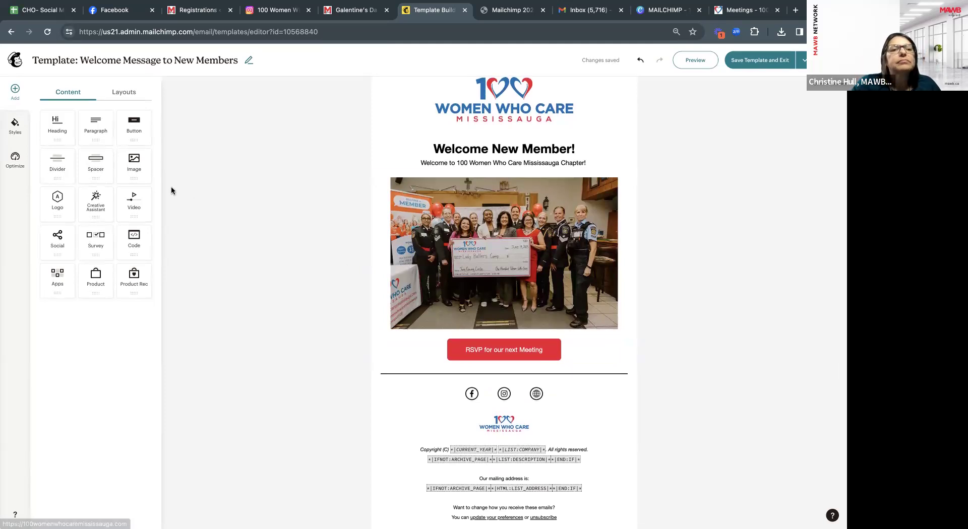
Add a left-aligned signature text block above the social icons with the president's name and title.
left_click_drag(97, 130, 410, 386)
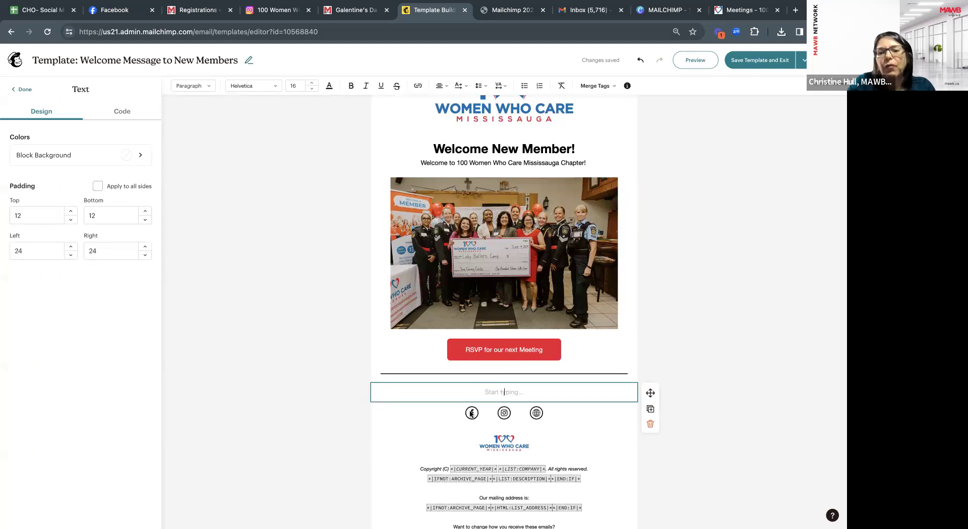
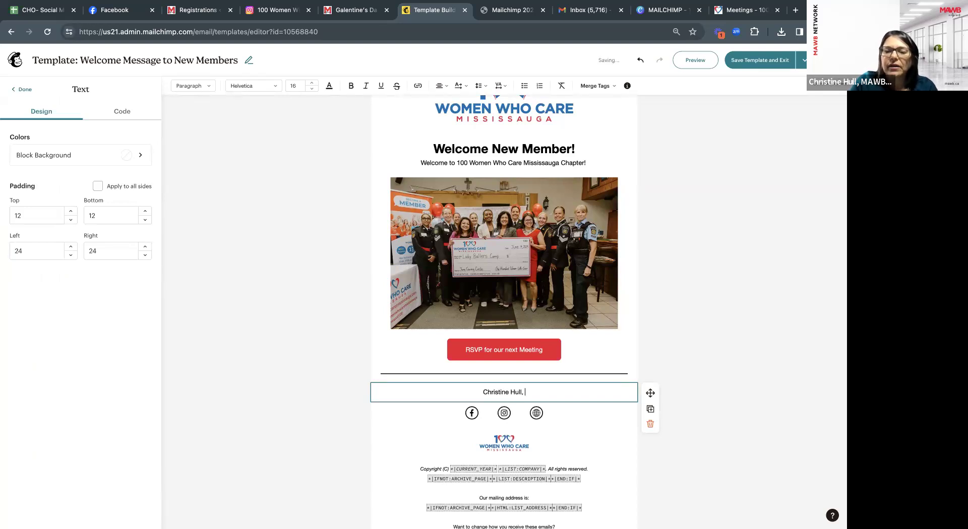
type("Presen")
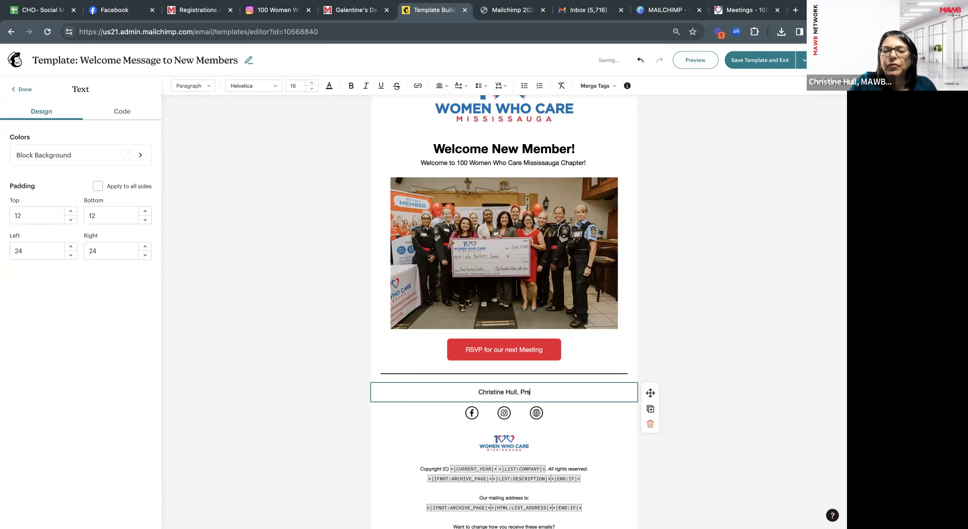
type("dent")
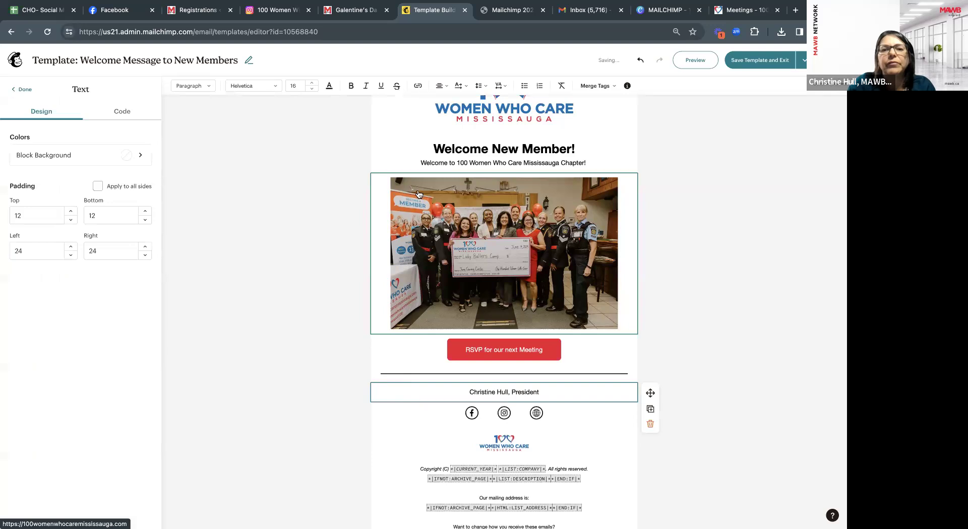
left_click(442, 86)
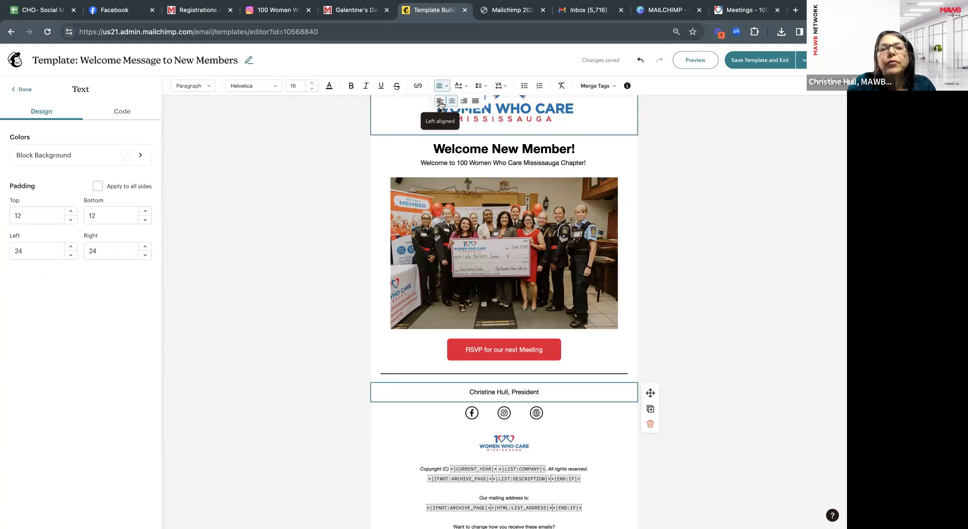
left_click(440, 100)
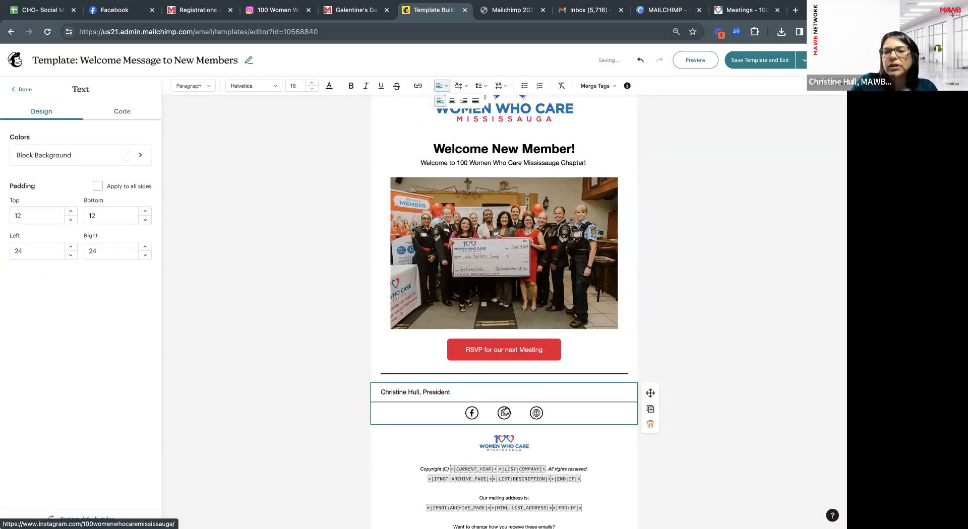
Add the president's phone number on a new left-aligned signature line.
key("Return")
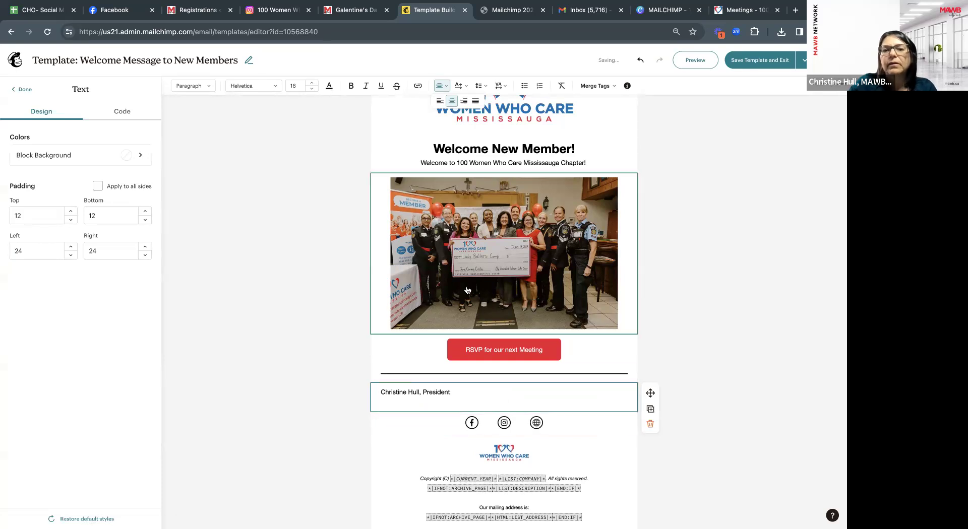
left_click(440, 101)
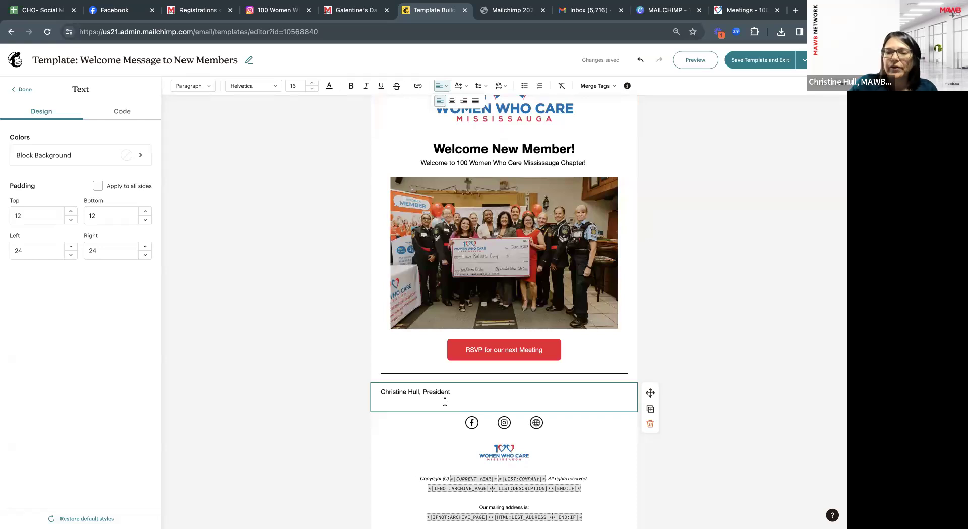
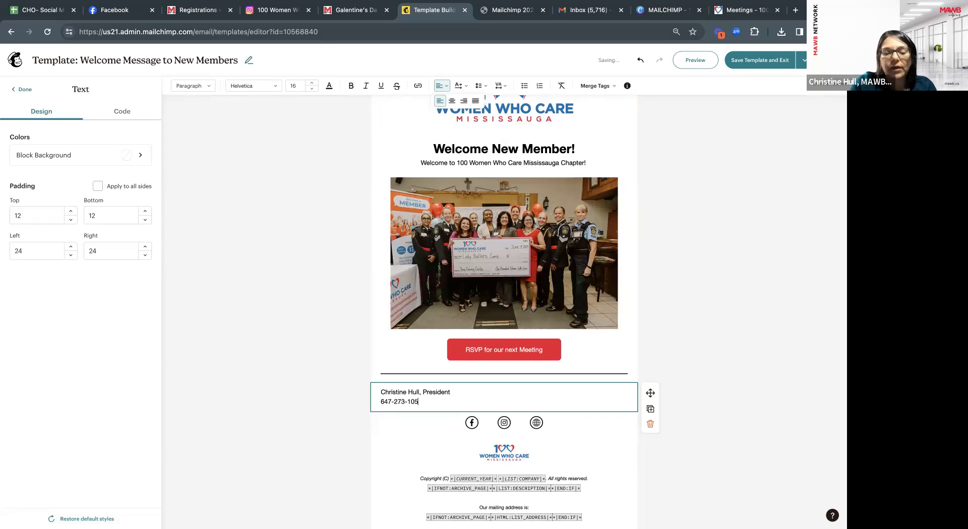
key("Return")
key("ctrl+shift+e")
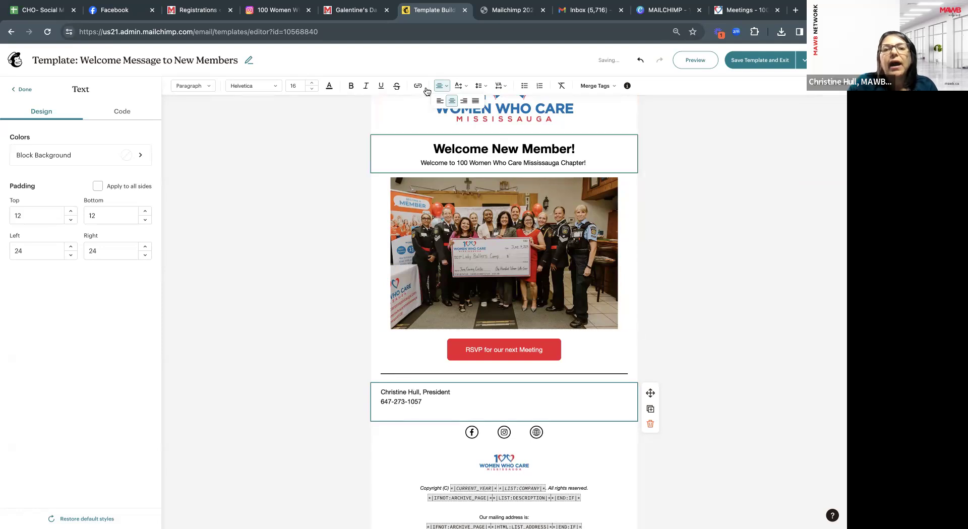
left_click(440, 102)
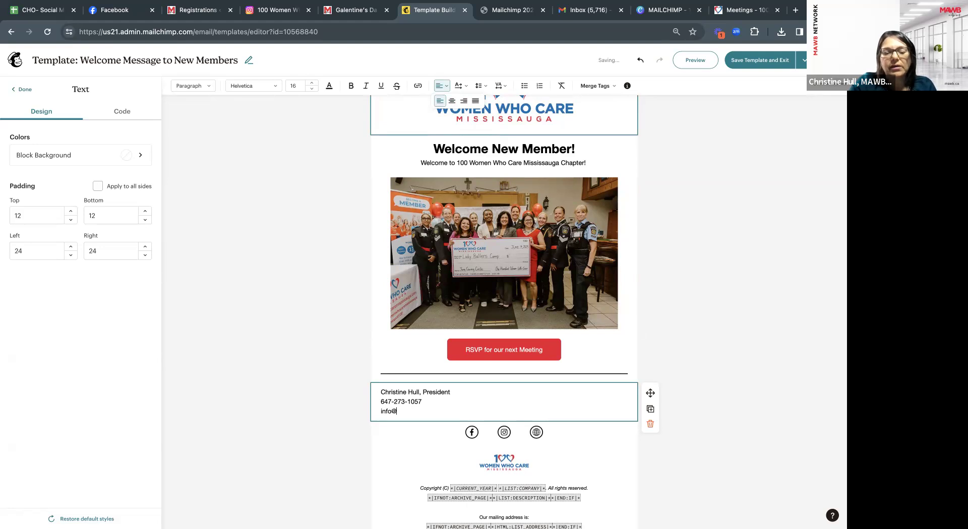
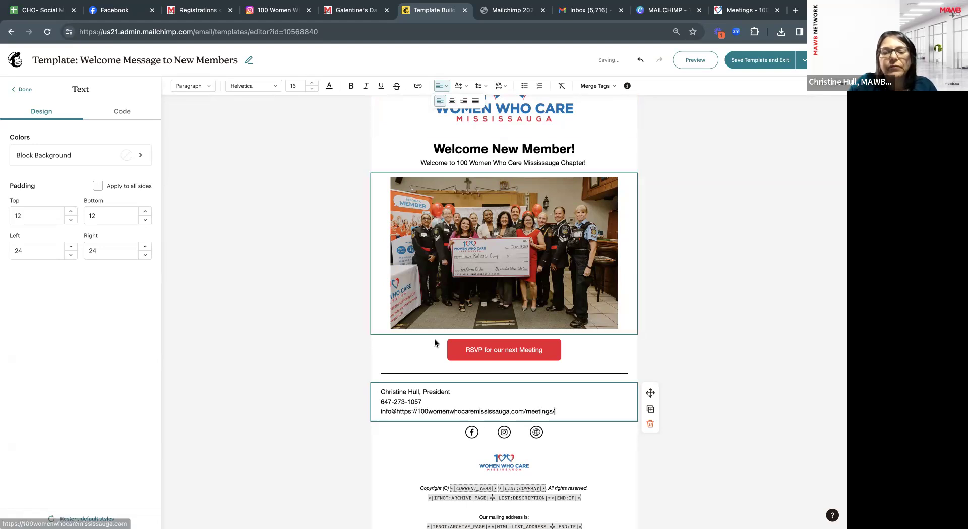
Add the organisation's e-mail address, stripping the pasted URL's https prefix and /meetings/ path.
left_click(420, 410)
key("BackSpace")
key("BackSpace")
key("BackSpace")
key("BackSpace")
key("BackSpace")
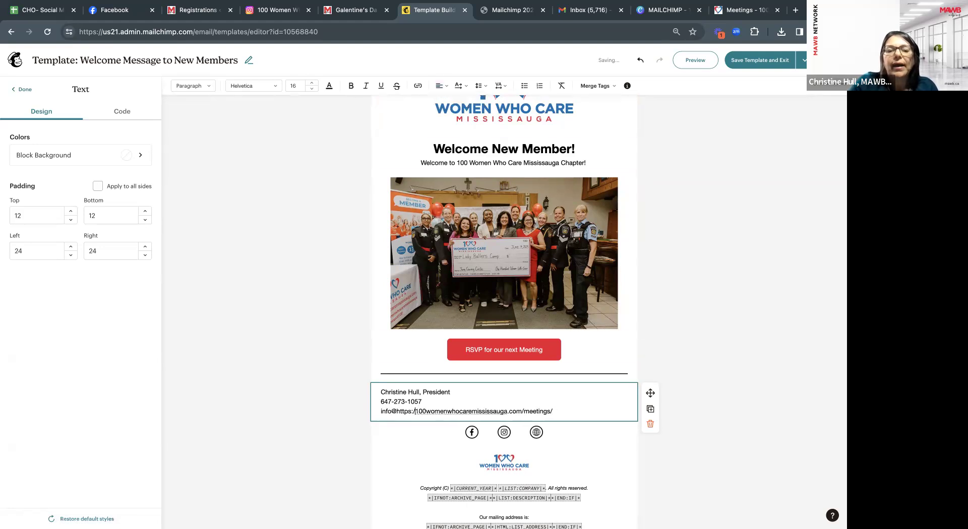
key("BackSpace")
key("BackSpace")
key("BackSpace")
left_click(543, 414)
key("BackSpace")
key("BackSpace")
key("BackSpace")
key("BackSpace")
key("BackSpace")
key("BackSpace")
key("BackSpace")
key("BackSpace")
key("BackSpace")
key("BackSpace")
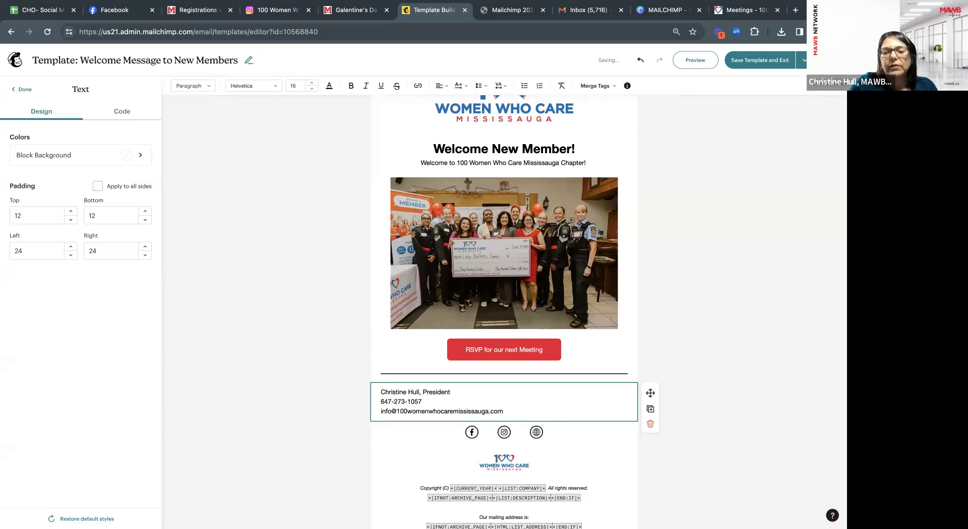
key("Return")
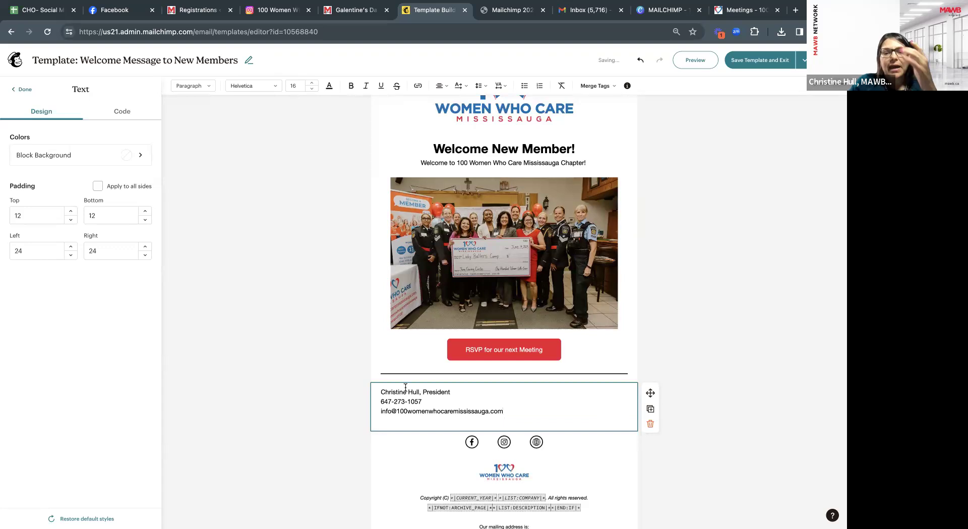
Prefix the phone number with 'Direct Line:' and add a left-aligned line at the end.
left_click(381, 402)
type("Direct ")
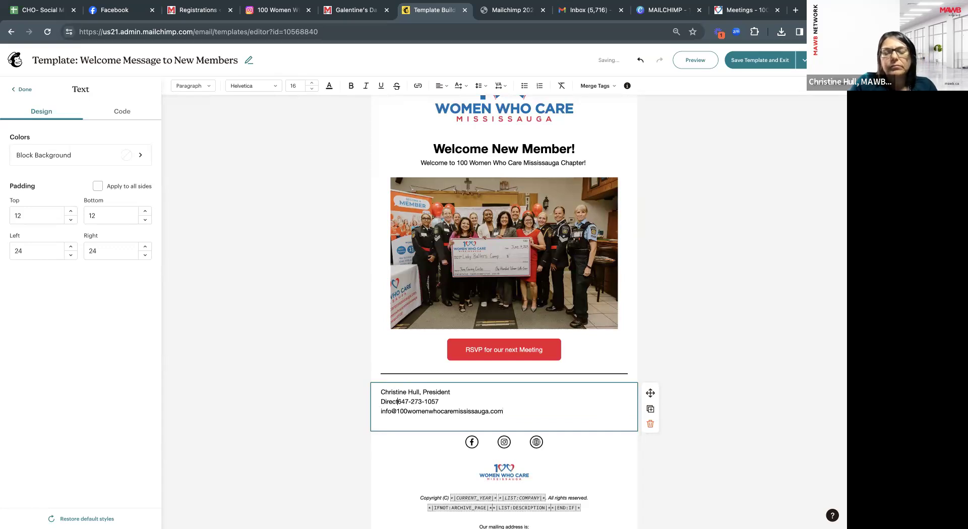
type("Line:")
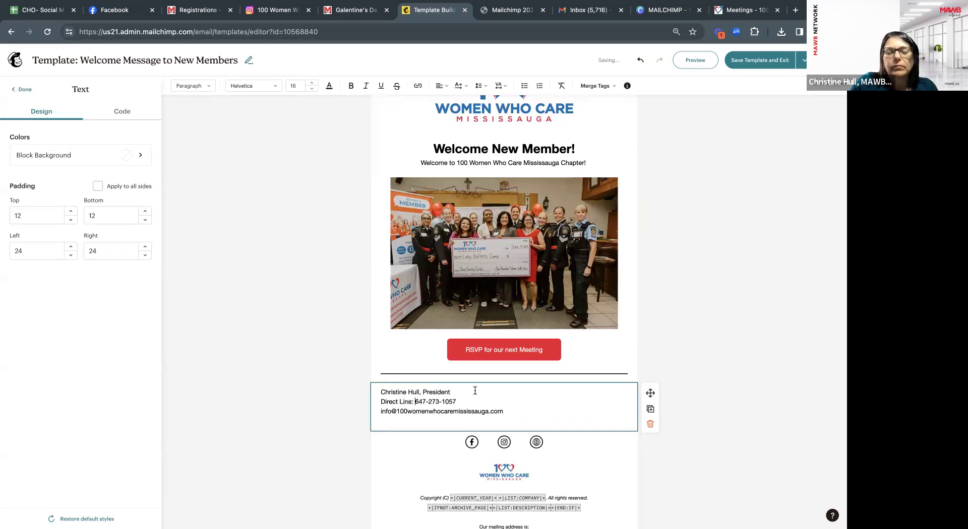
left_click(517, 414)
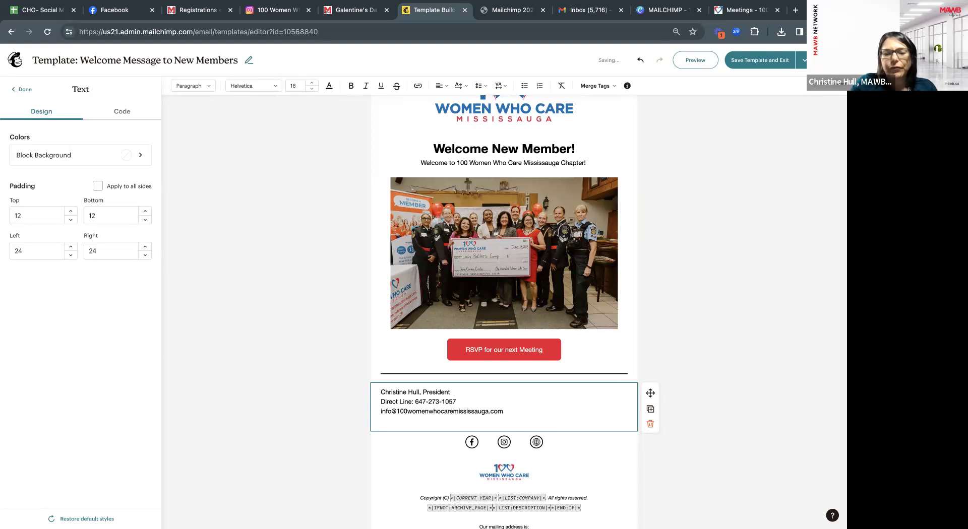
key("Return")
type("Bed")
key("BackSpace")
key("BackSpace")
key("BackSpace")
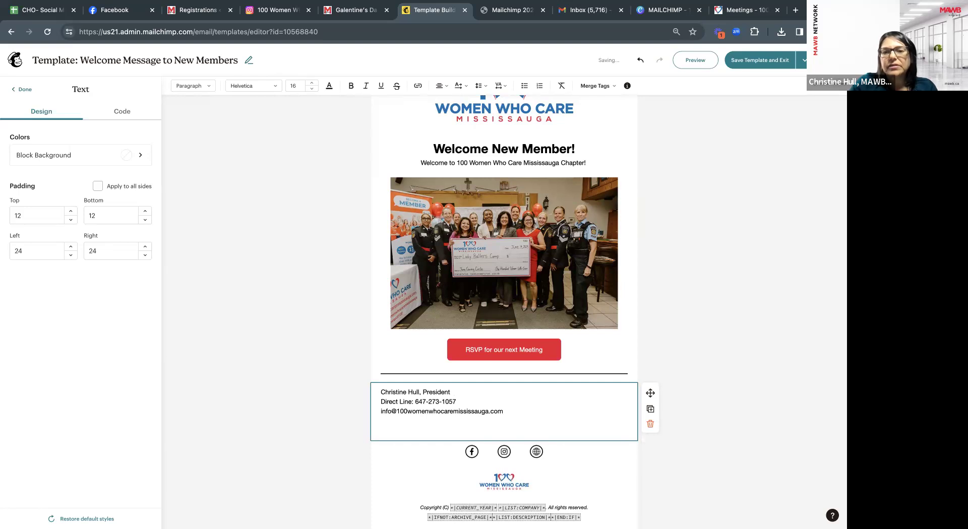
left_click(440, 85)
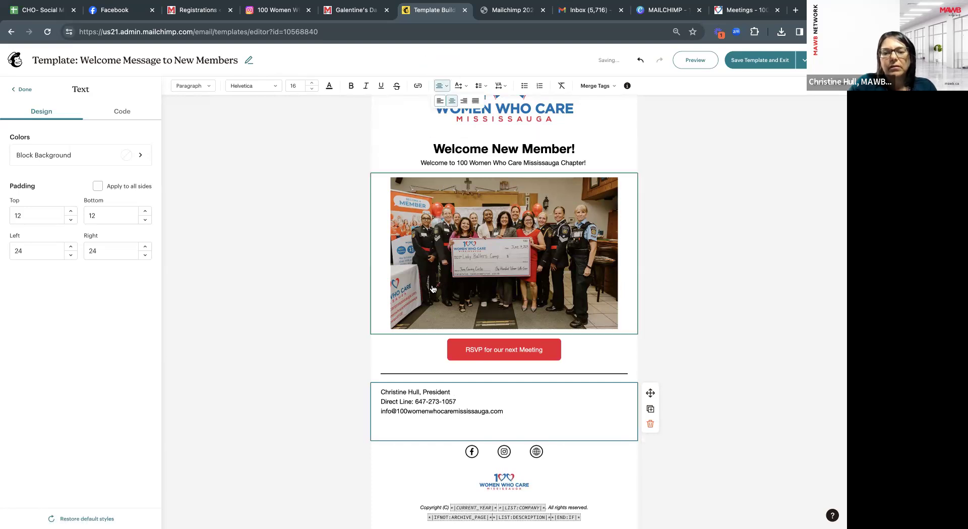
left_click(440, 101)
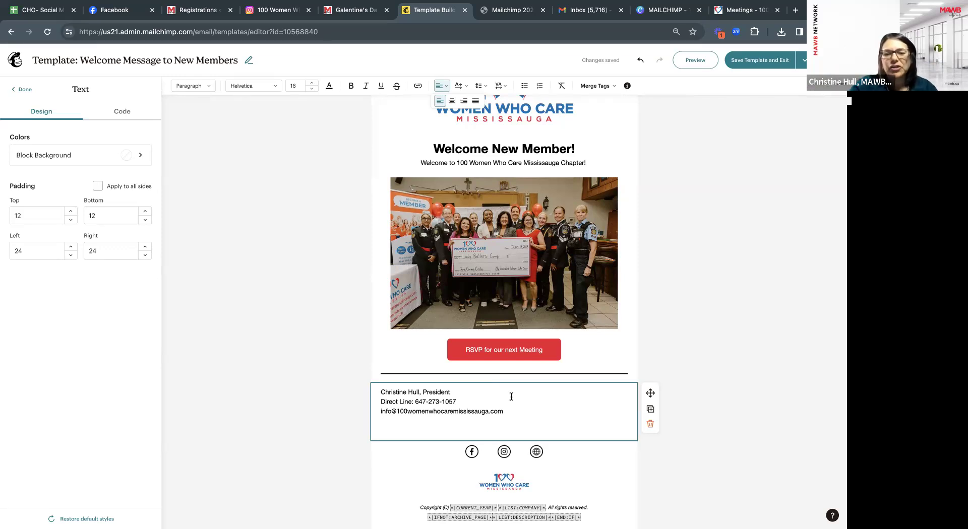
Delete the empty last line of the signature and close the text block.
key("BackSpace")
scroll(552, 406, "up", 1)
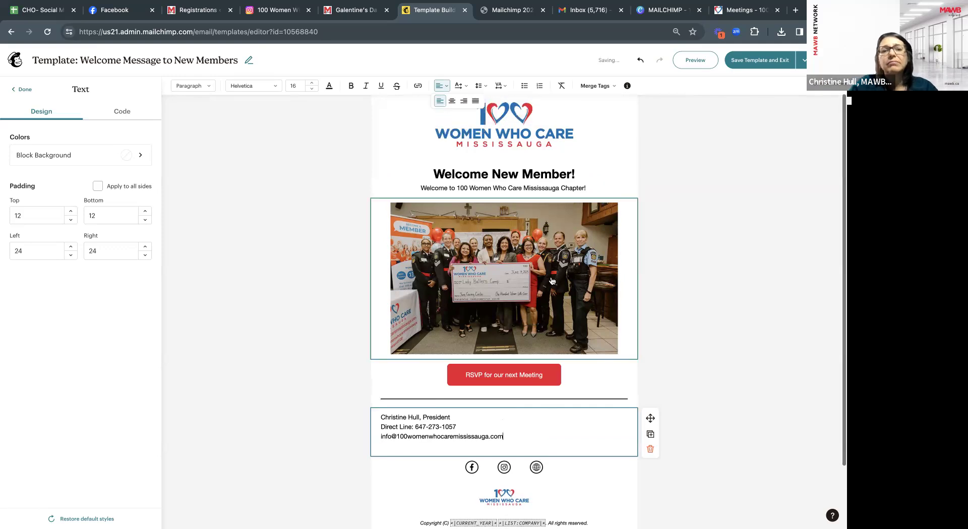
left_click(24, 91)
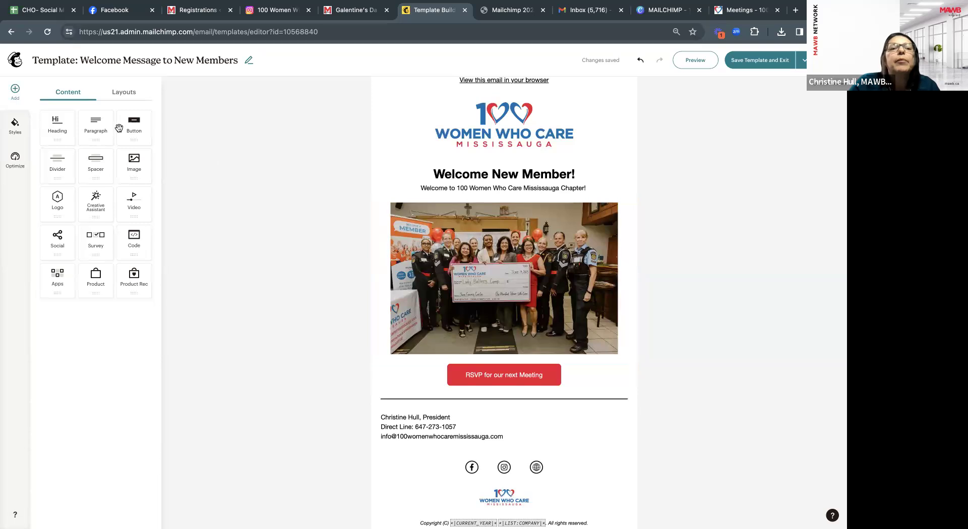
Insert a new button block and move it below the photo.
left_click_drag(133, 126, 474, 203)
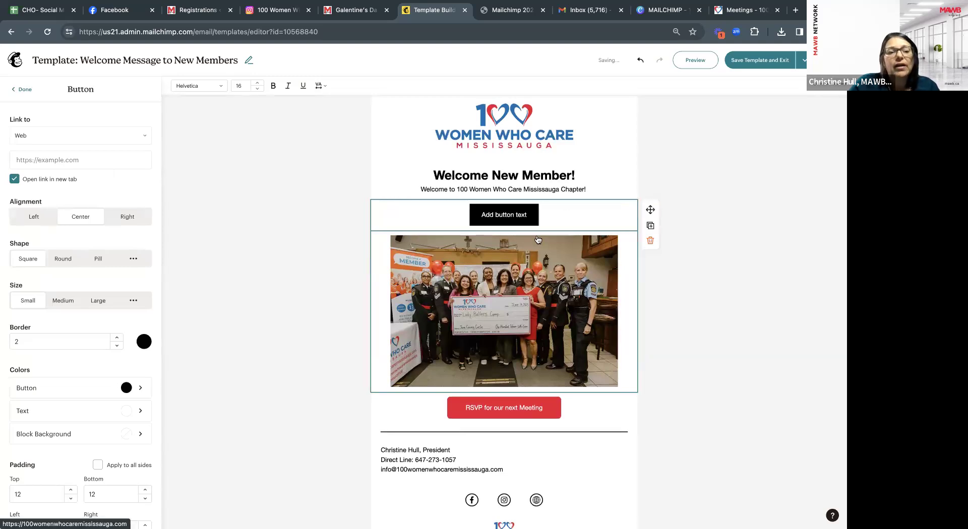
scroll(111, 409, "down", 1)
scroll(112, 408, "down", 1)
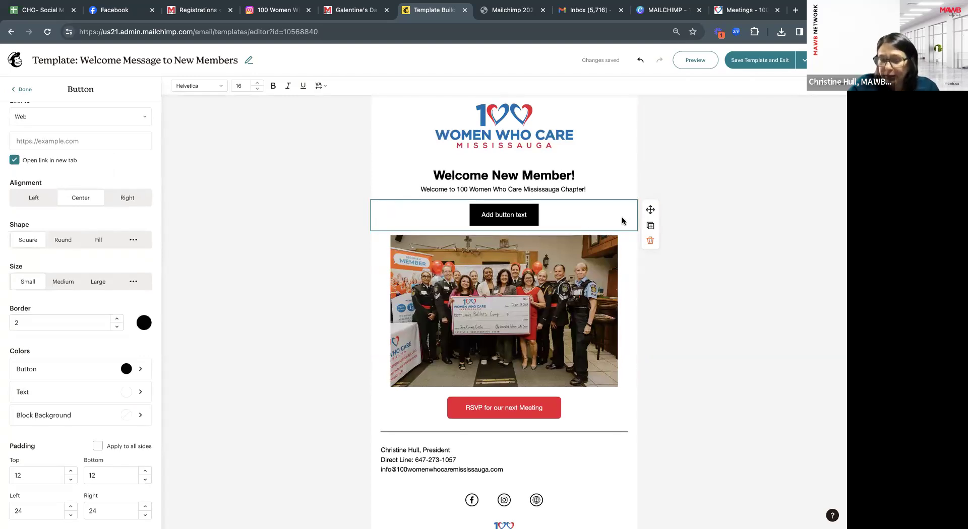
left_click(575, 180)
left_click(576, 212)
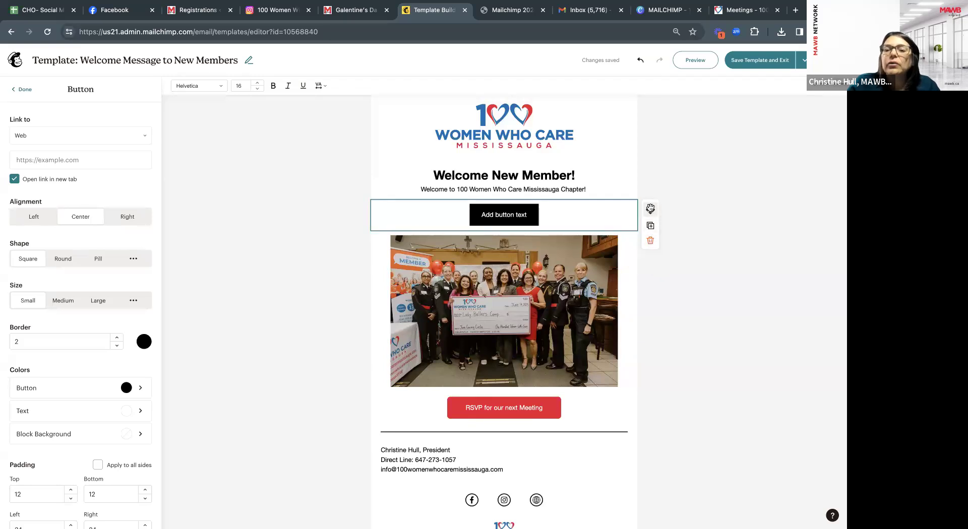
left_click_drag(649, 210, 633, 361)
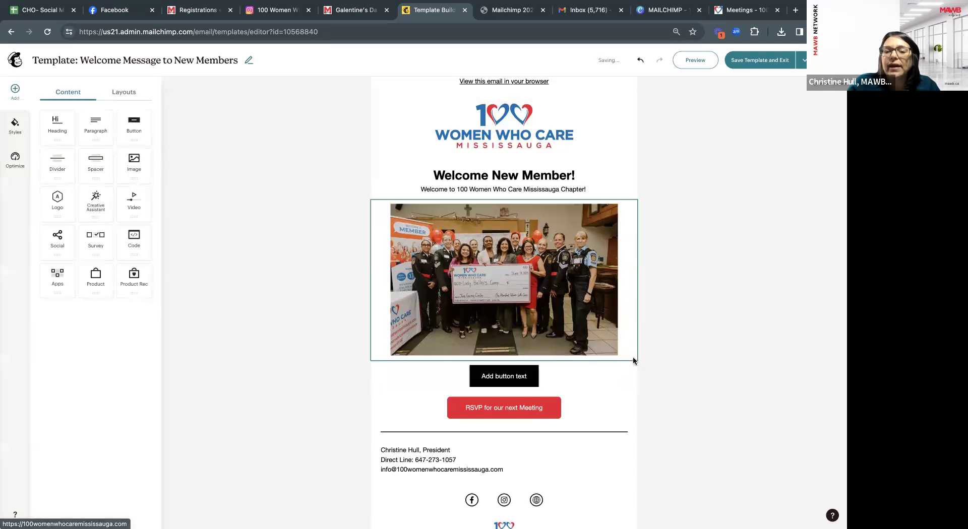
Delete the blank button and duplicate the 'RSVP for our next Meeting' button.
left_click(603, 376)
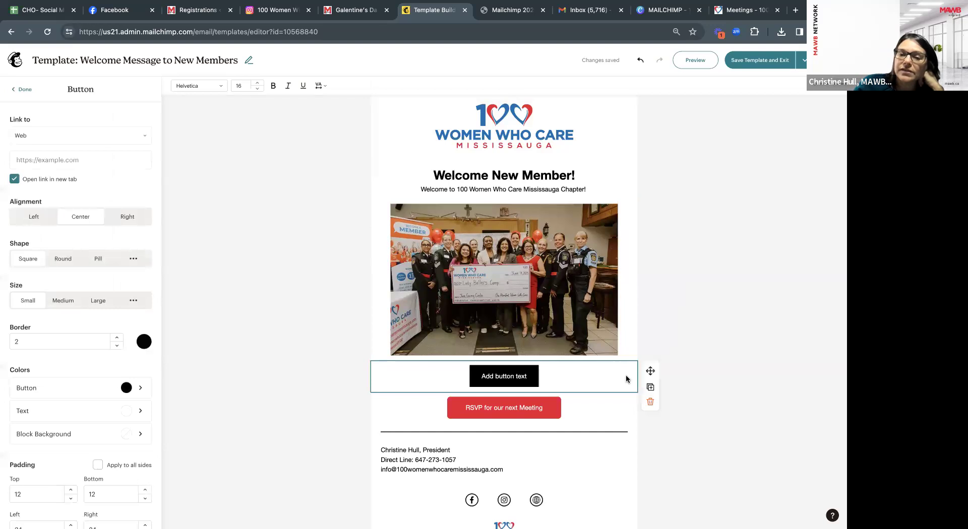
left_click(650, 402)
left_click(584, 379)
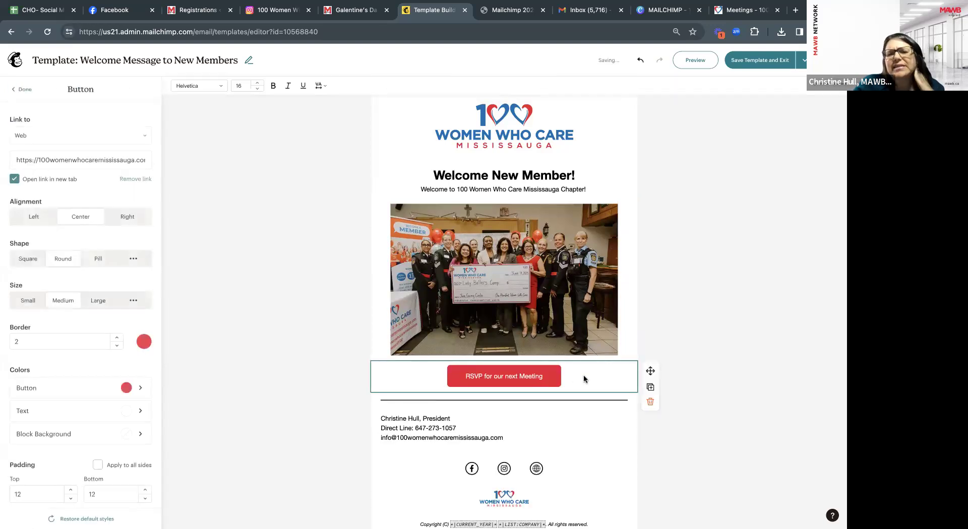
left_click(651, 388)
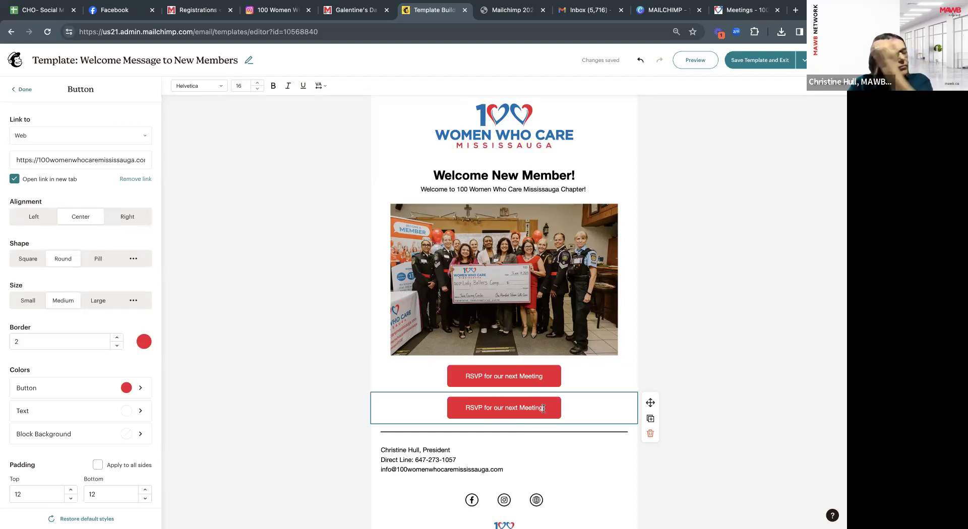
Relabel the copied button 'Volunteer Today', then delete that button block.
left_click_drag(544, 409, 459, 407)
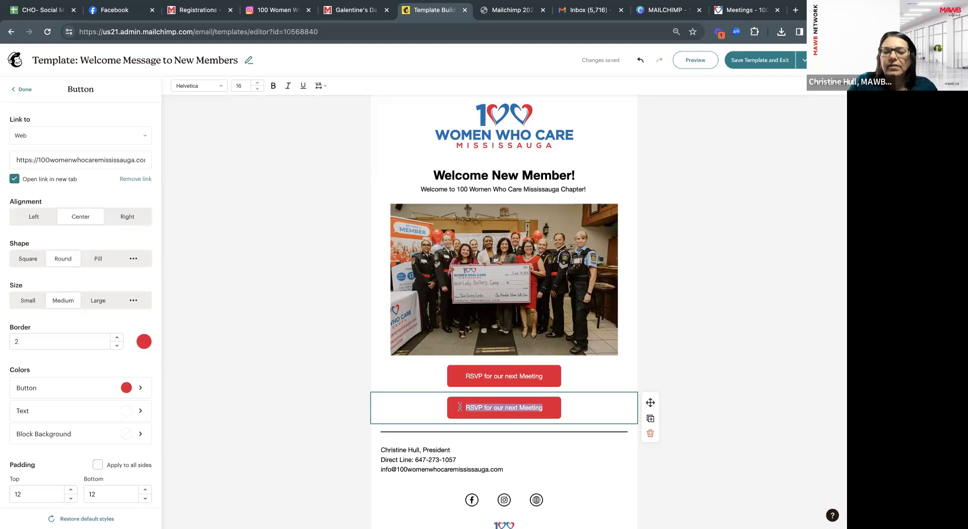
type("Jone")
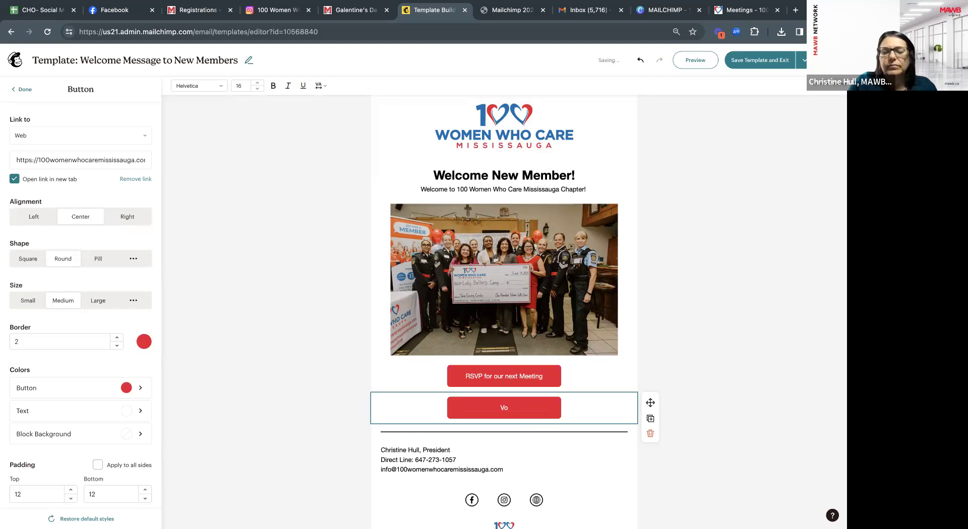
type("luenterr Tod")
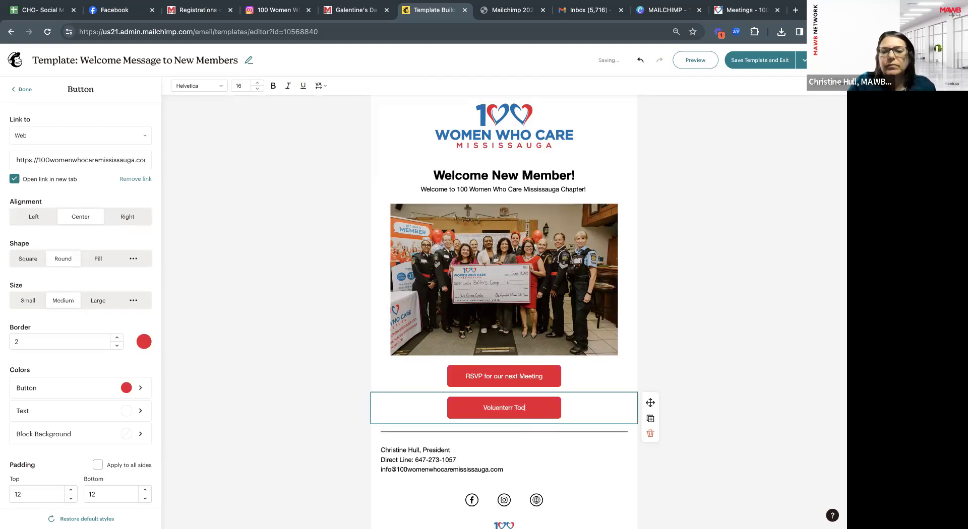
key("BackSpace")
key("BackSpace")
key("BackSpace")
key("BackSpace")
key("BackSpace")
key("BackSpace")
type("er Today")
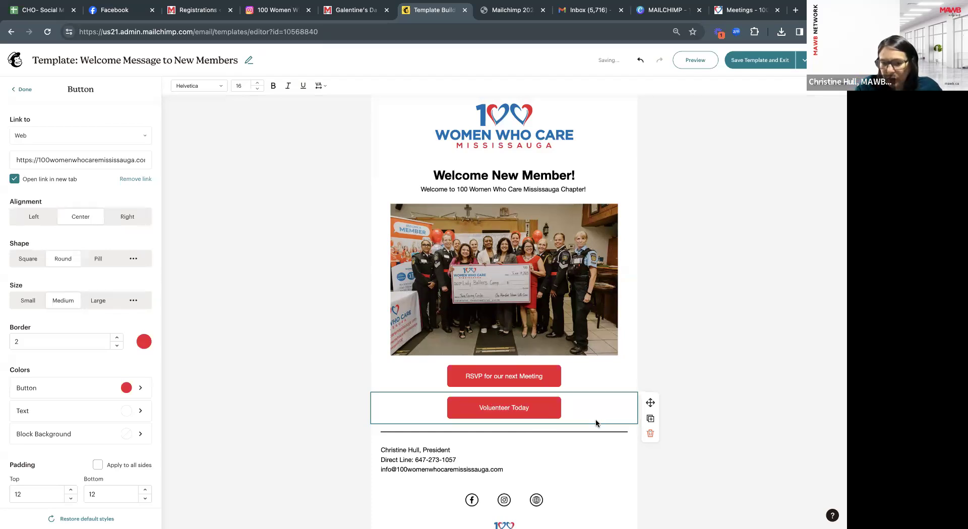
left_click(649, 434)
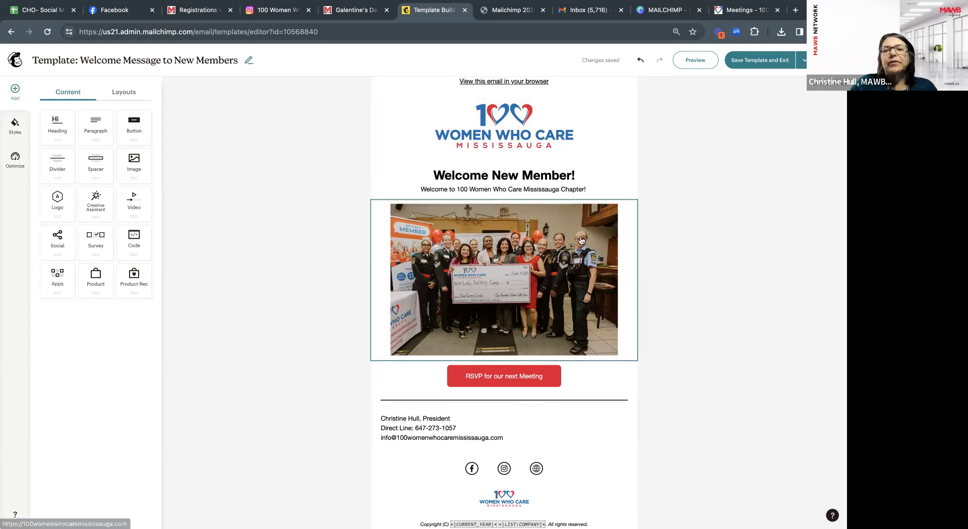
Copy the About Us paragraph from the 100 Women Who Care Mississauga home page, then return to the template.
left_click(598, 188)
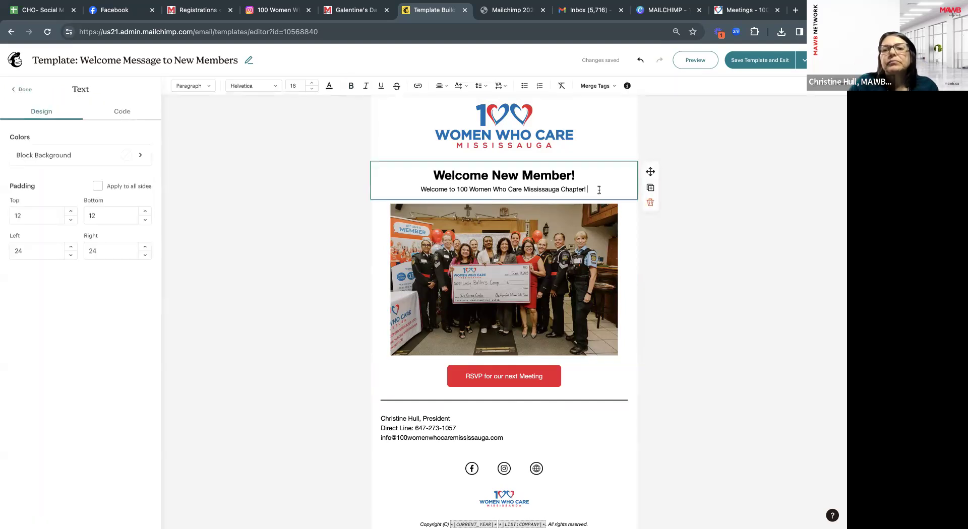
left_click(728, 15)
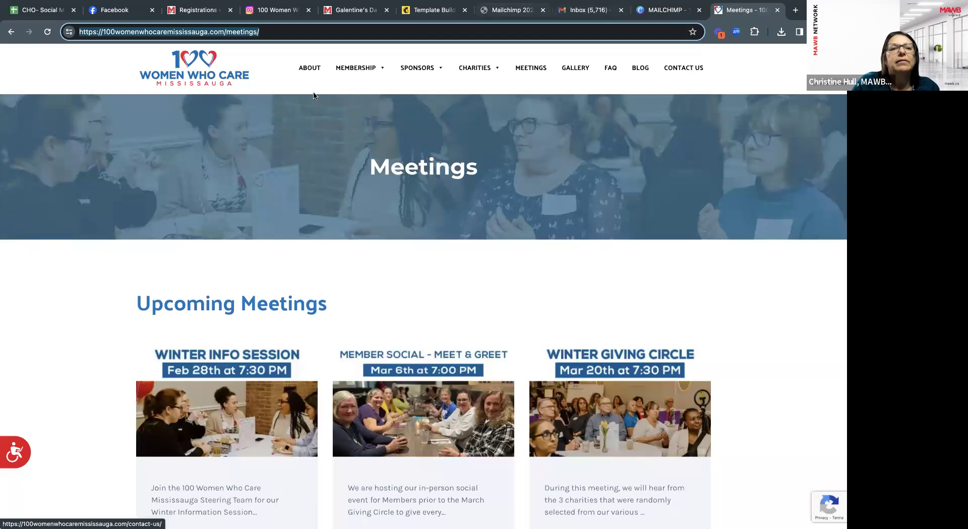
left_click(310, 257)
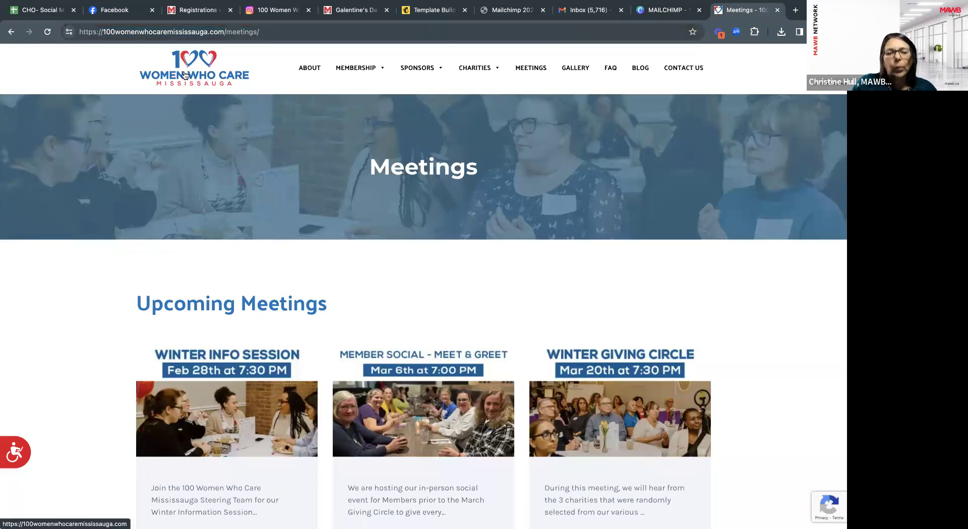
left_click(185, 76)
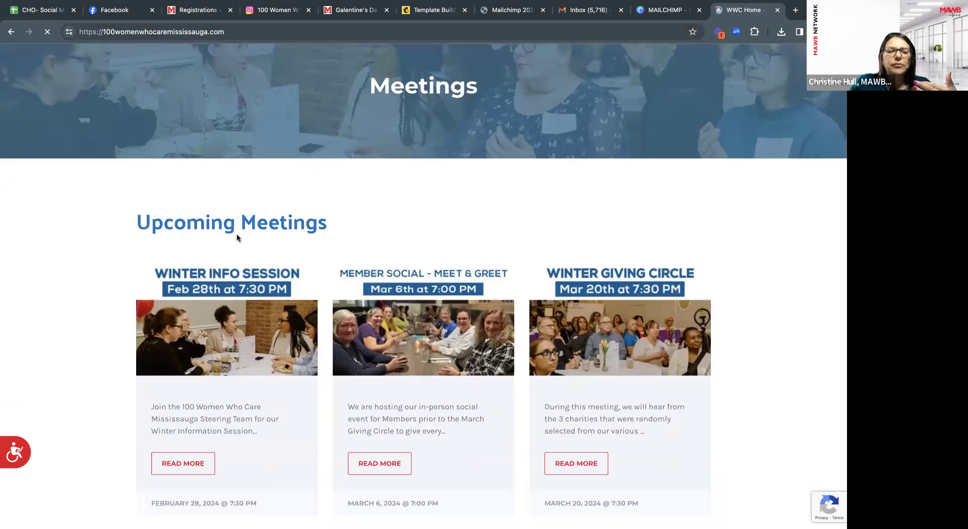
scroll(252, 289, "down", 8)
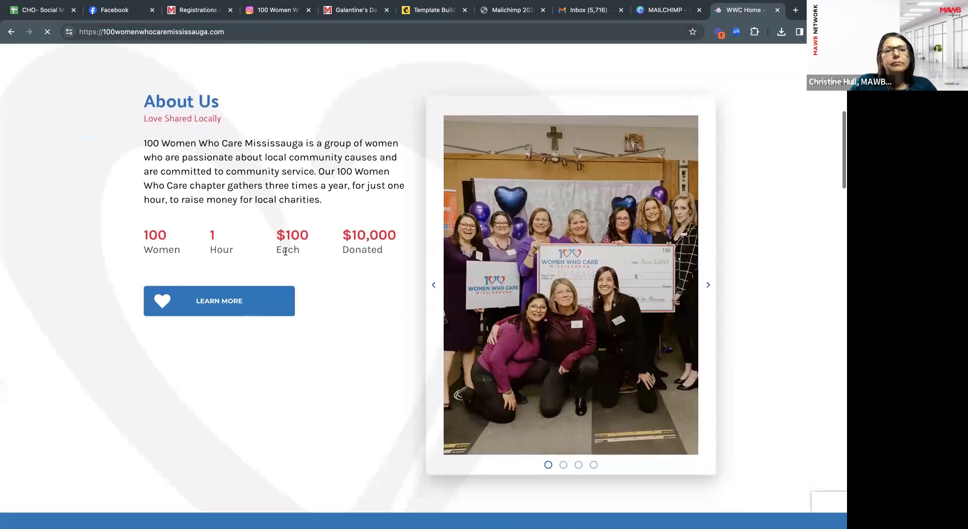
left_click_drag(322, 205, 143, 145)
key("ctrl+c")
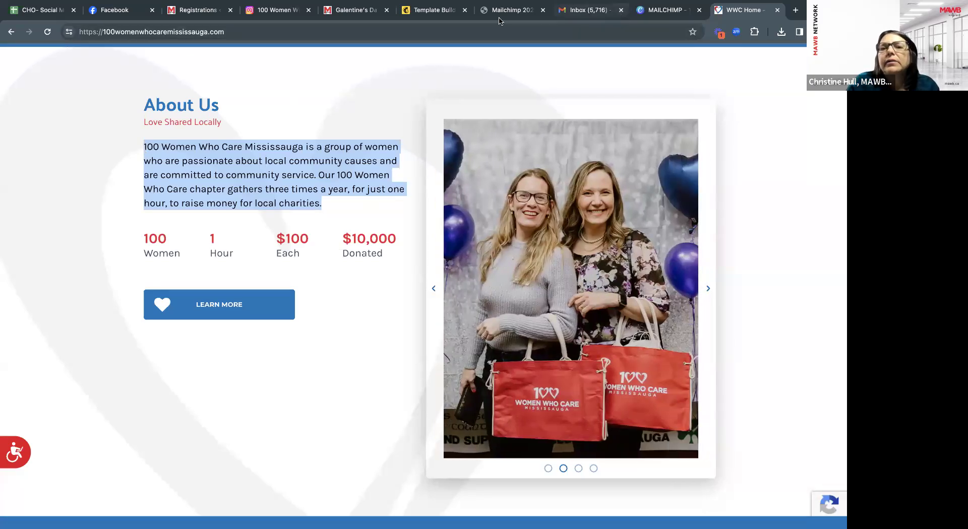
left_click(434, 10)
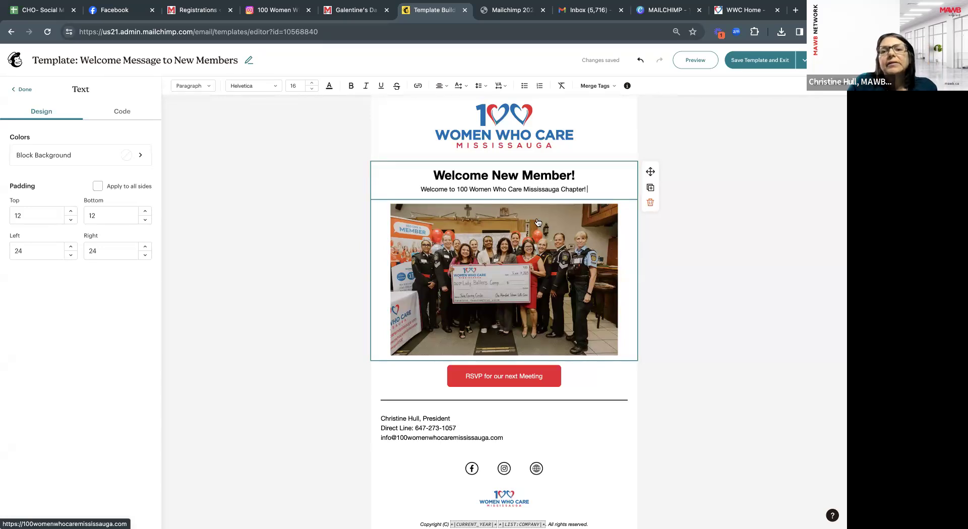
Add a divider block below the welcome line.
left_click(22, 89)
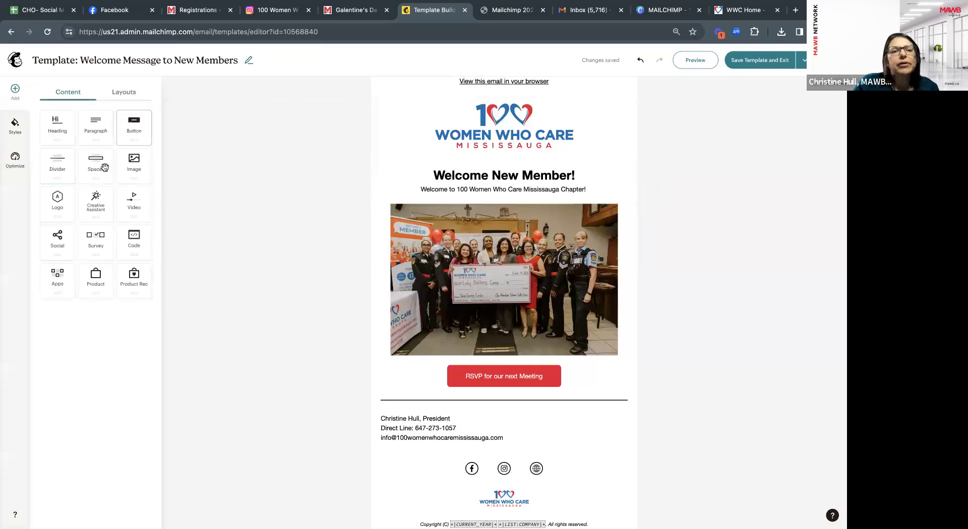
left_click_drag(57, 166, 409, 200)
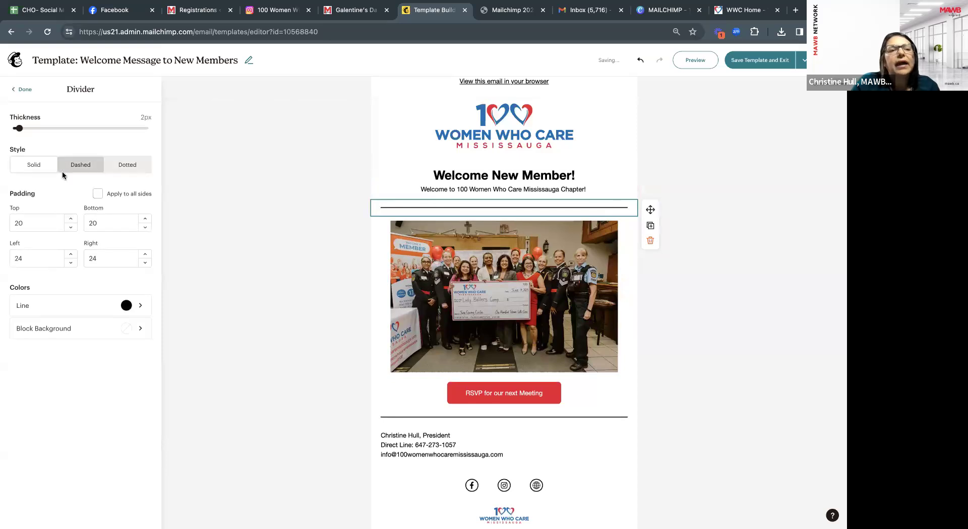
left_click(23, 91)
Paste the About Us text into a new left-aligned paragraph block under the divider.
left_click_drag(96, 127, 410, 225)
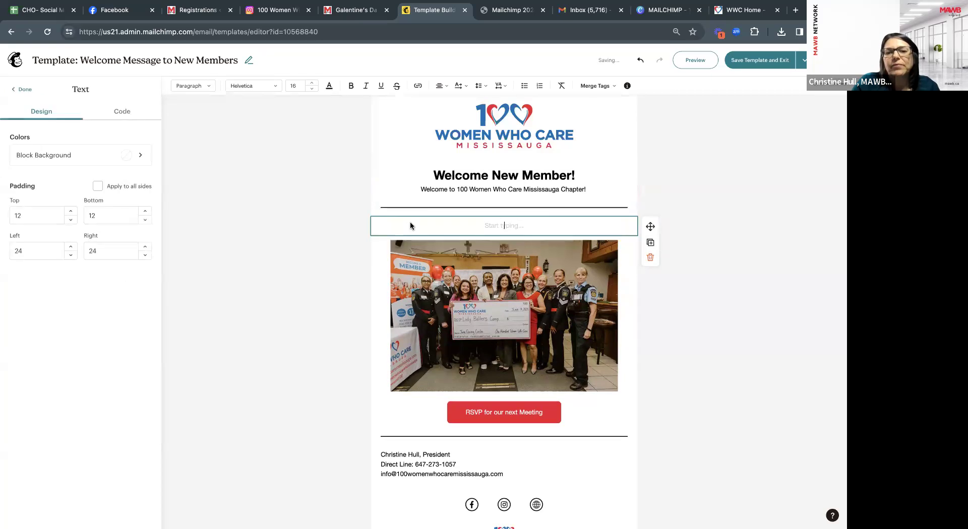
key("ctrl+v")
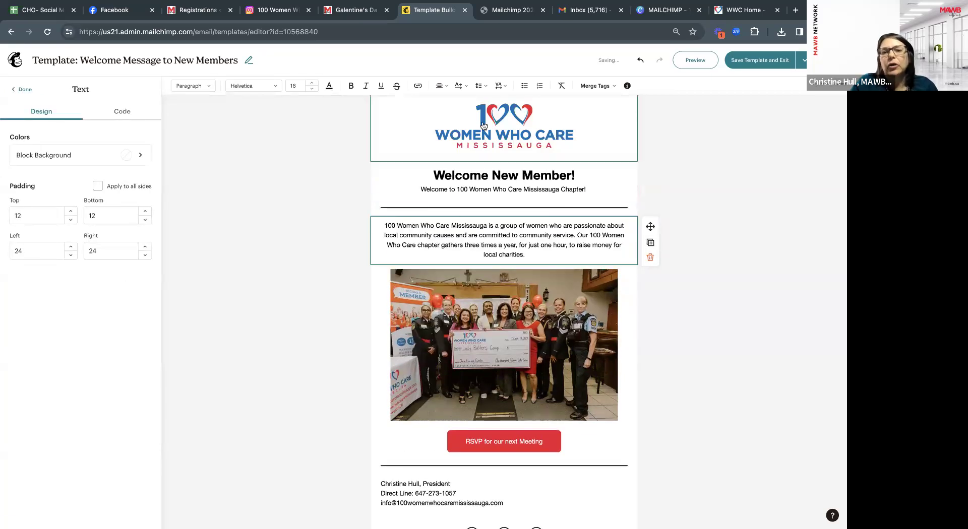
left_click(441, 86)
left_click(439, 102)
left_click(656, 214)
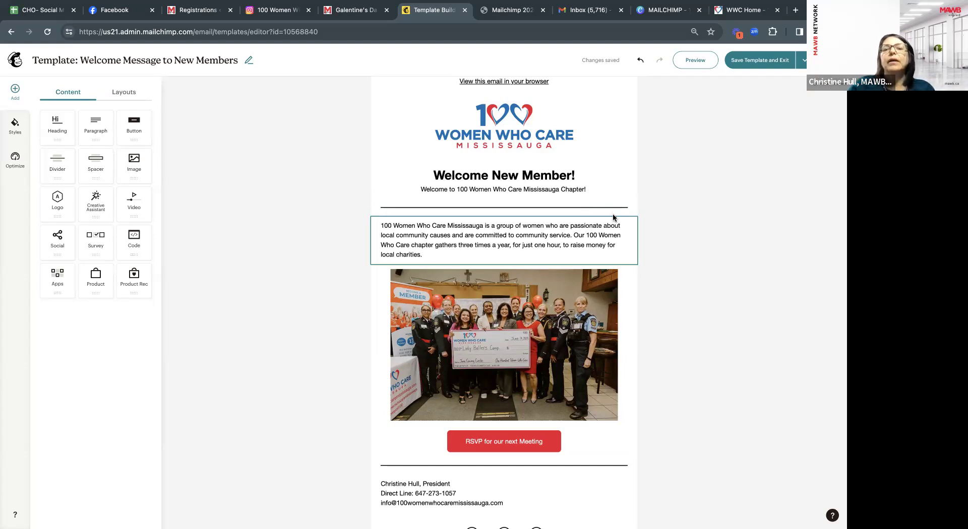
Delete the divider under the welcome line and discard an added empty image block.
left_click(614, 212)
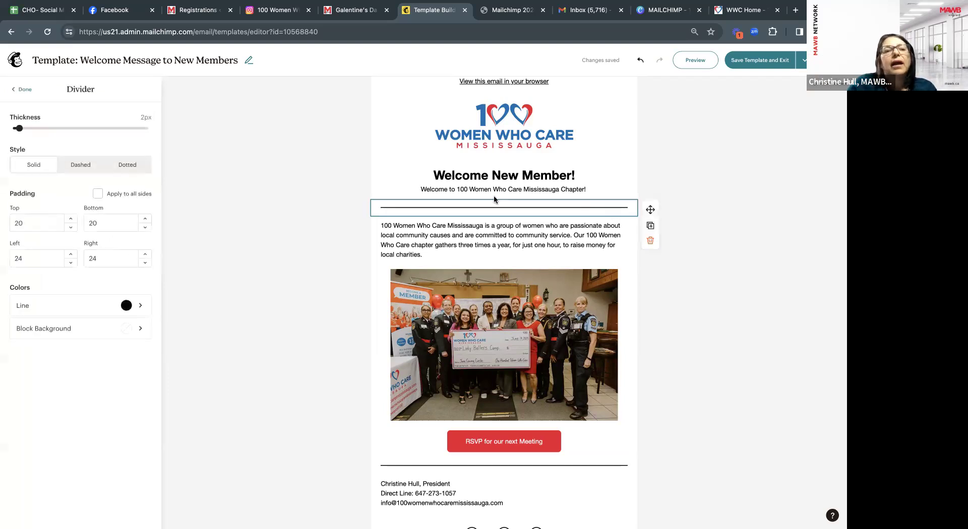
left_click(650, 242)
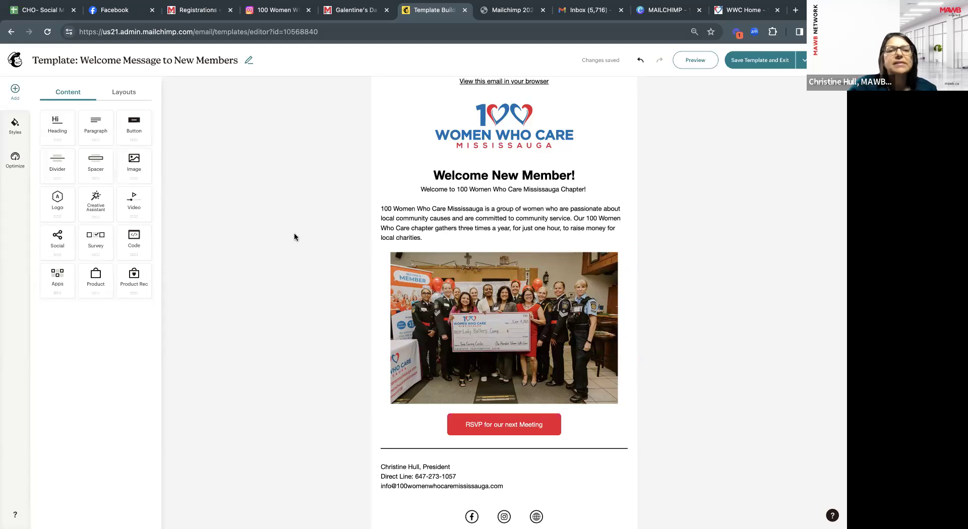
scroll(410, 267, "down", 2)
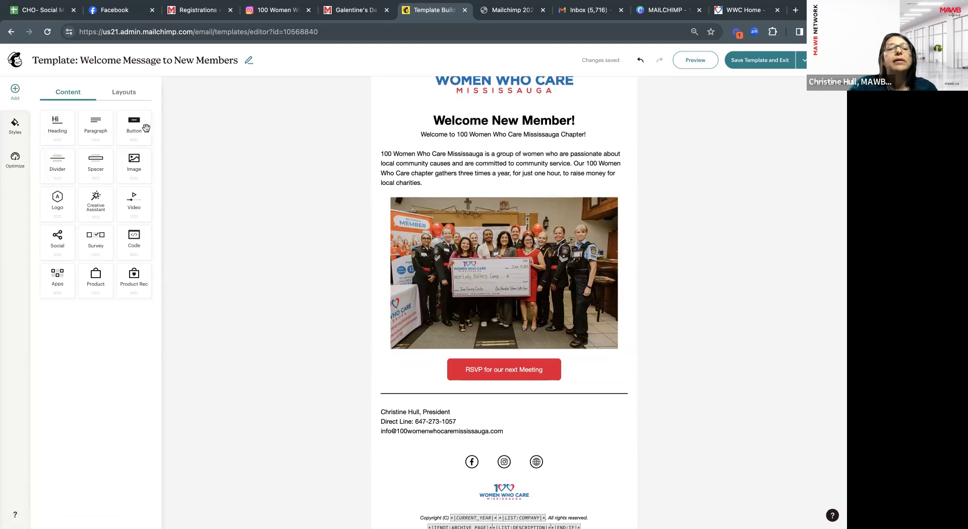
left_click_drag(135, 166, 410, 194)
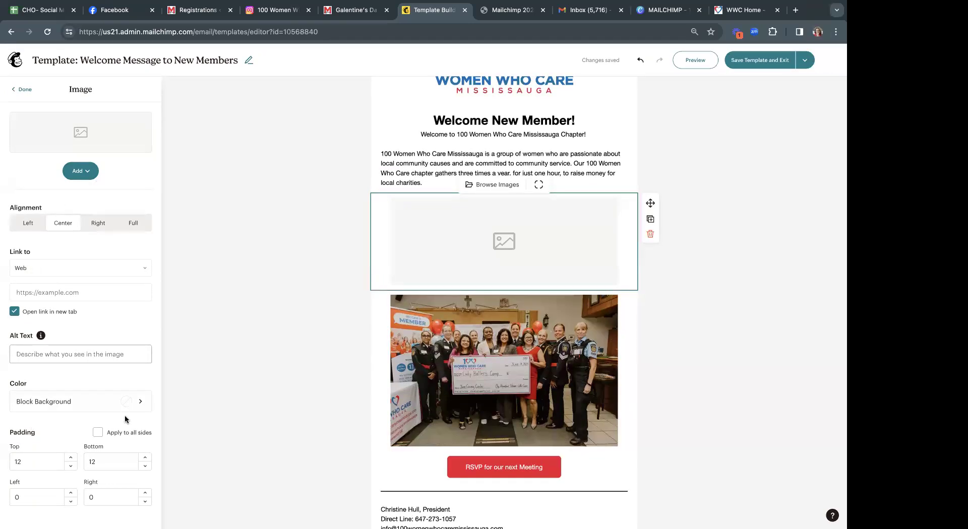
left_click(650, 235)
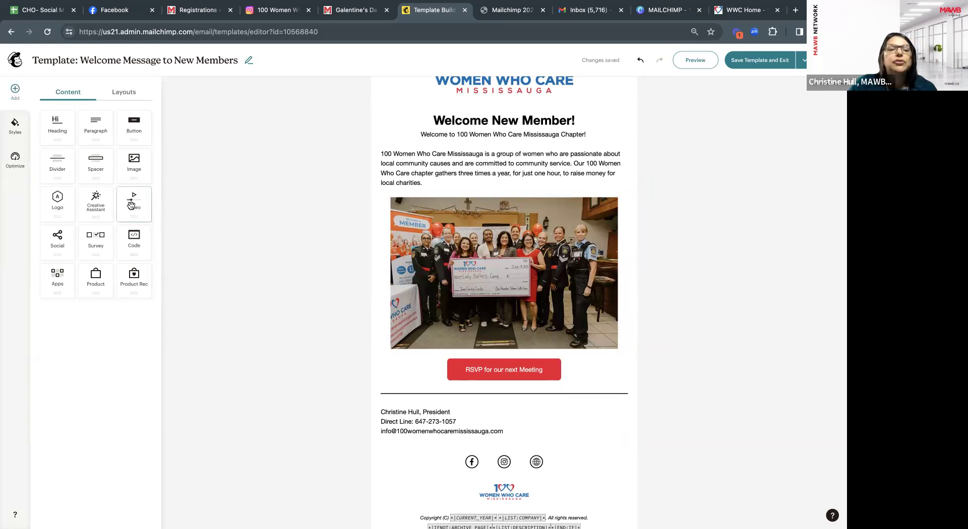
Add a video block below the About Us paragraph and open youtube.com in a new tab.
left_click_drag(131, 204, 437, 190)
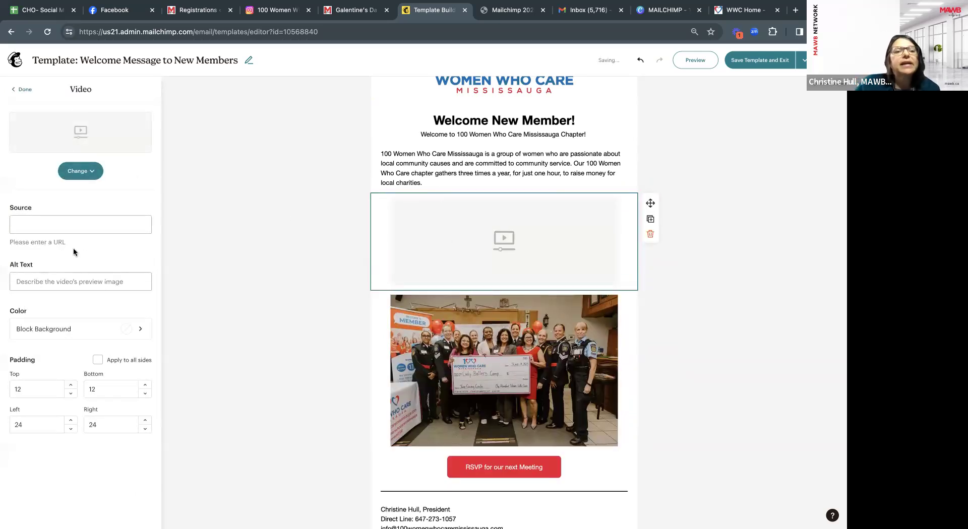
left_click(49, 226)
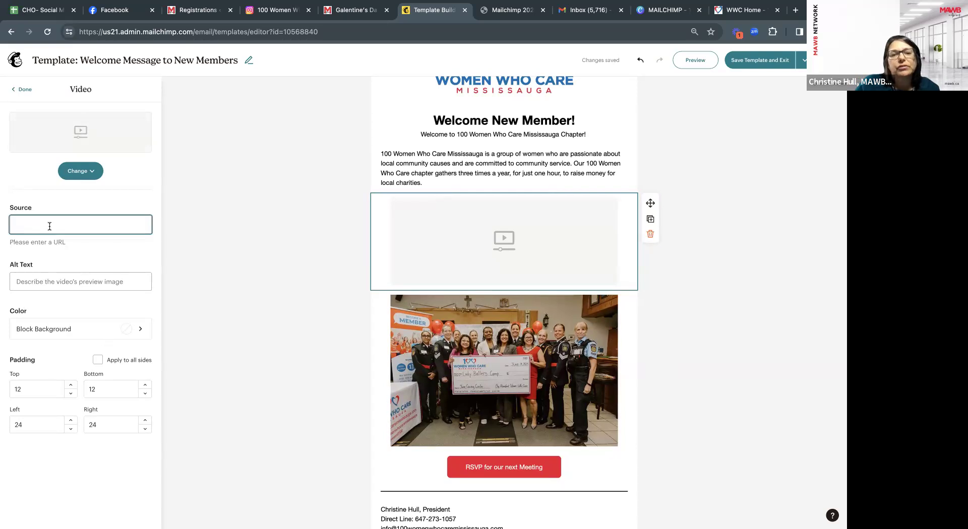
left_click(796, 11)
type("o")
key("BackSpace")
type("youtube.com")
key("Return")
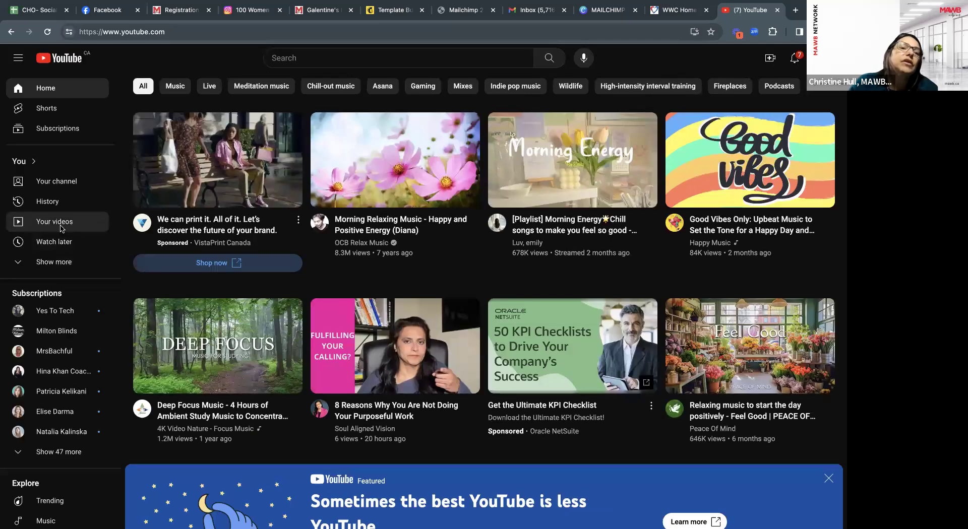
Copy the share link of the 100 Women Who Care Mississauga video from YouTube Studio.
left_click(51, 220)
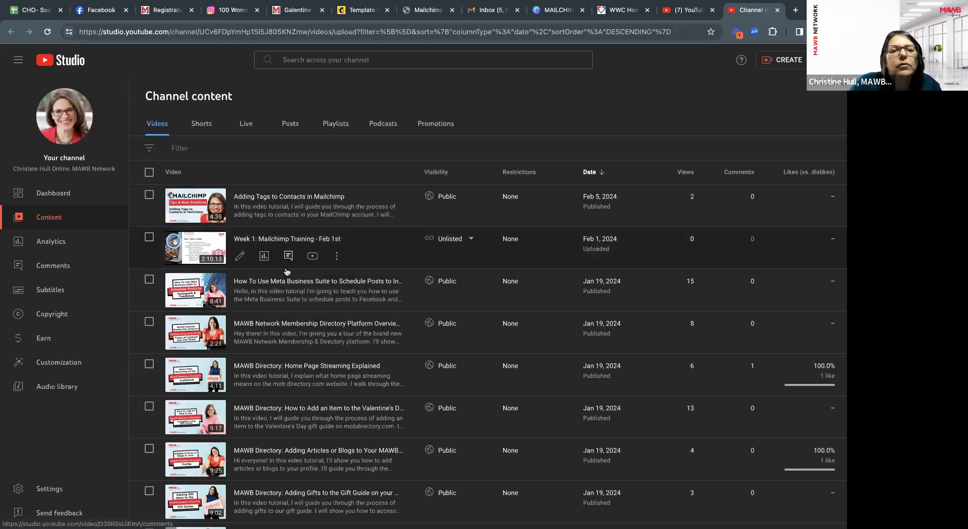
scroll(296, 344, "down", 10)
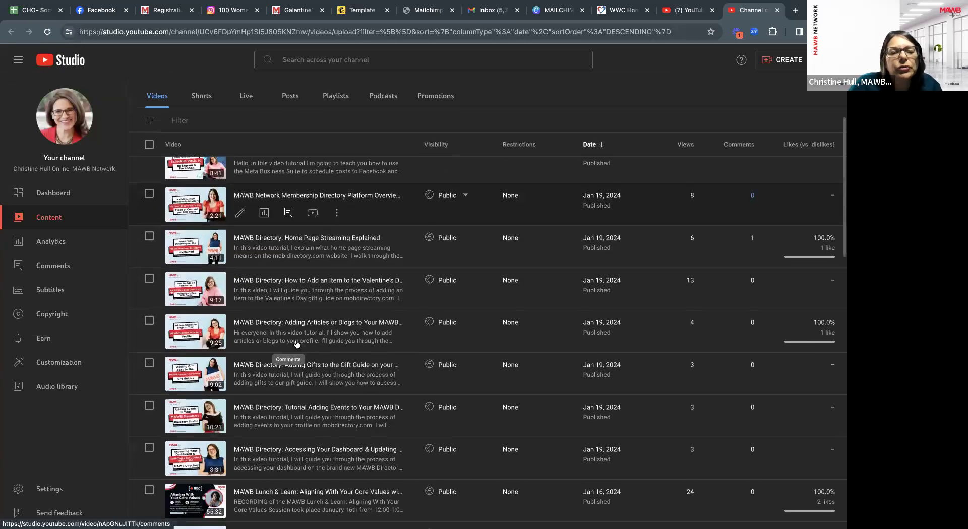
scroll(296, 344, "down", 5)
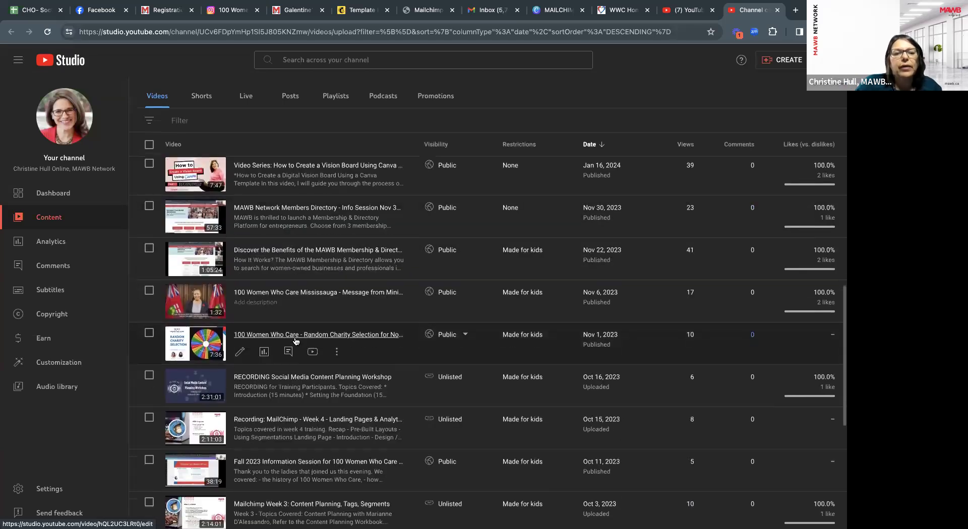
left_click(278, 288)
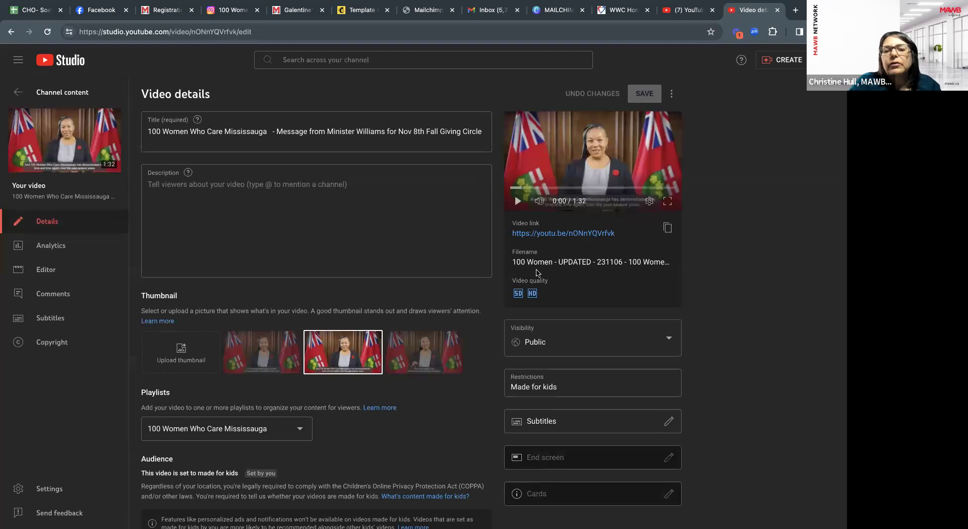
left_click(667, 228)
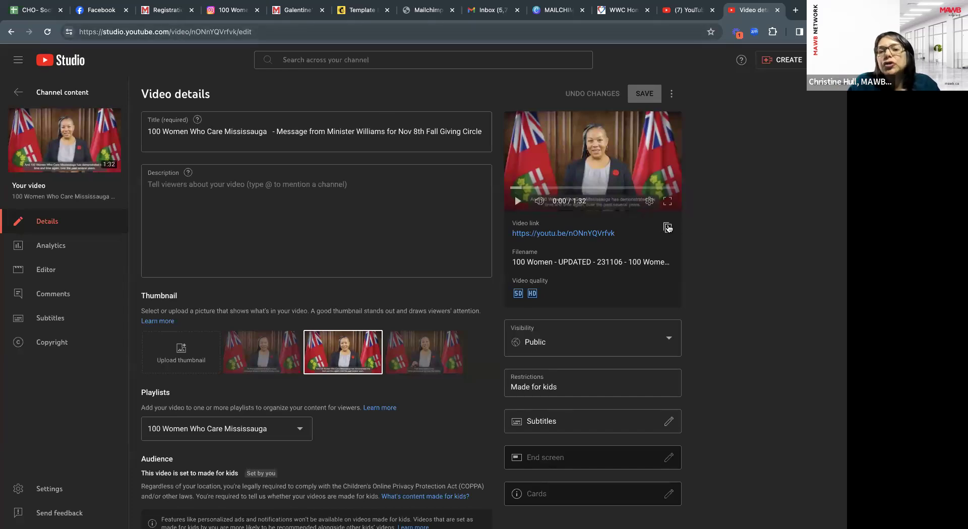
left_click(667, 229)
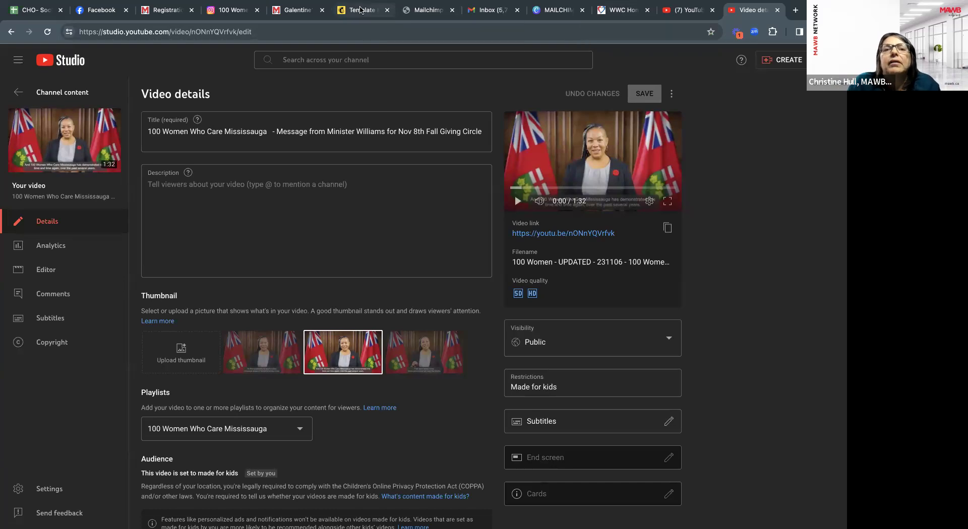
left_click(362, 10)
left_click(133, 223)
key("ctrl+v")
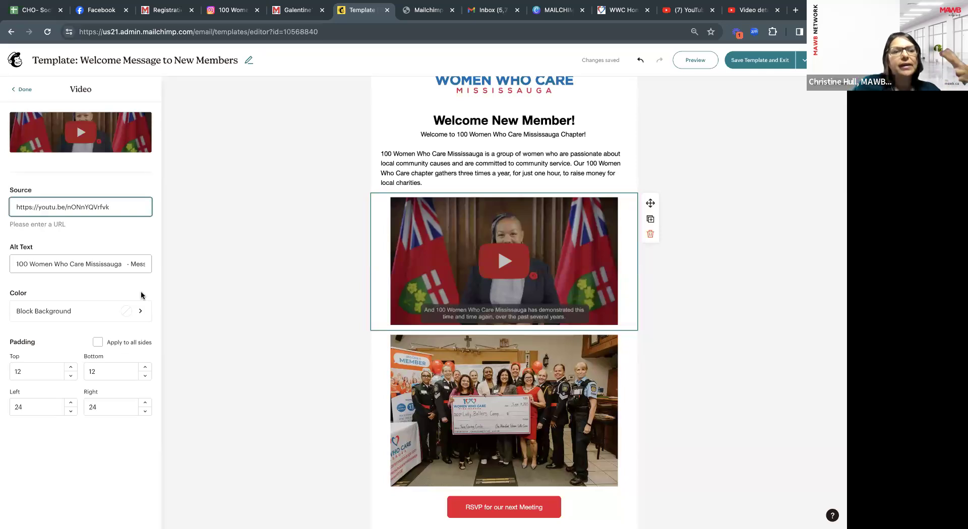
left_click(133, 266)
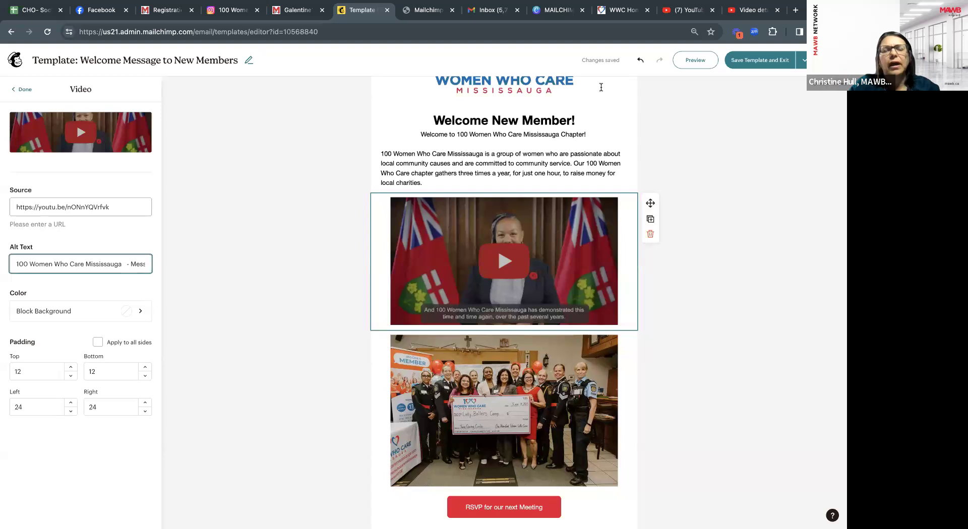
Replace the video alt text with the full title ending 'Message from Minister Williams for Nov 8th Fall Giving Circle'.
left_click(756, 15)
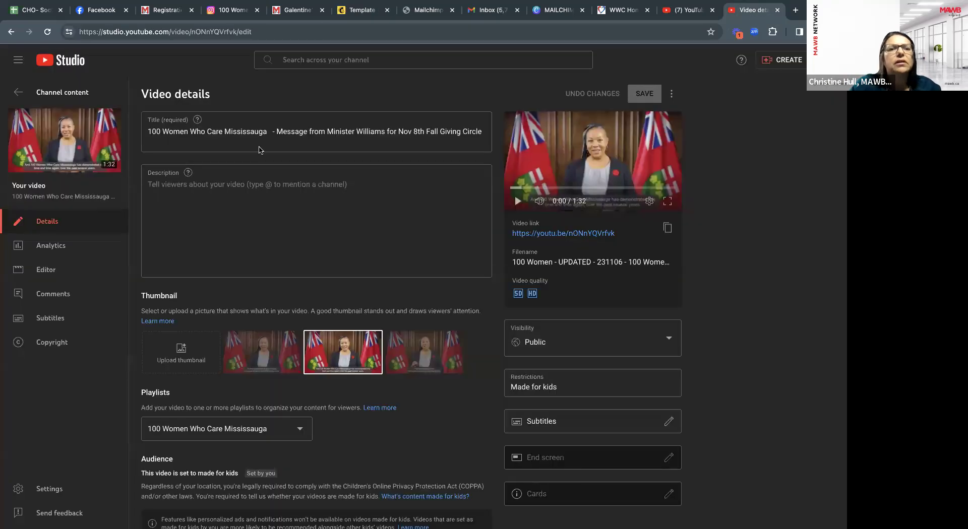
left_click_drag(280, 129, 500, 135)
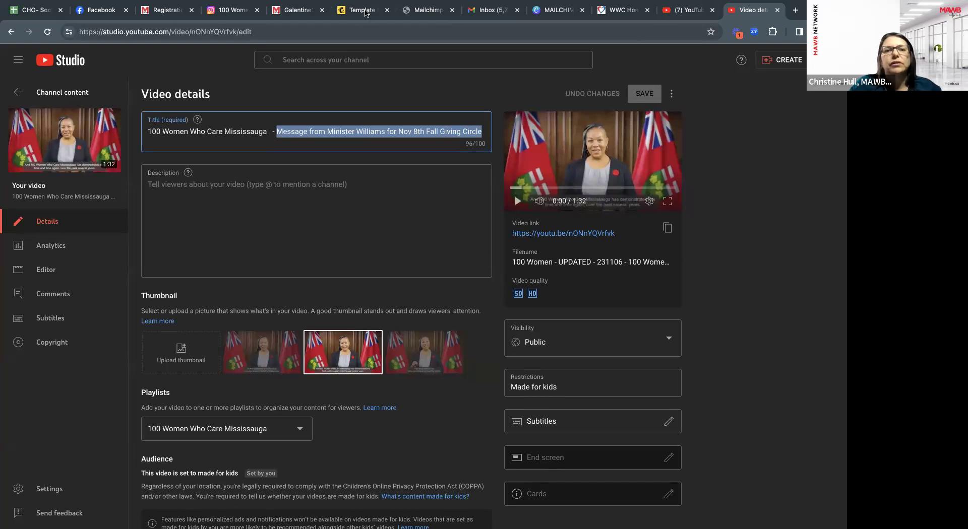
left_click(366, 12)
triple_click(83, 268)
key("BackSpace")
key("super+v")
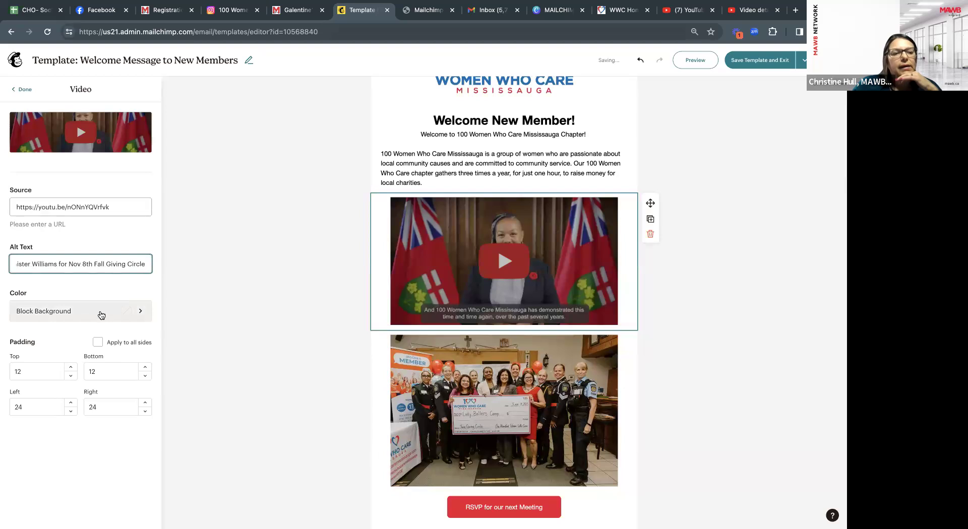
Add the Minister Williams video title as a new line below the About Us paragraph.
scroll(388, 336, "up", 1)
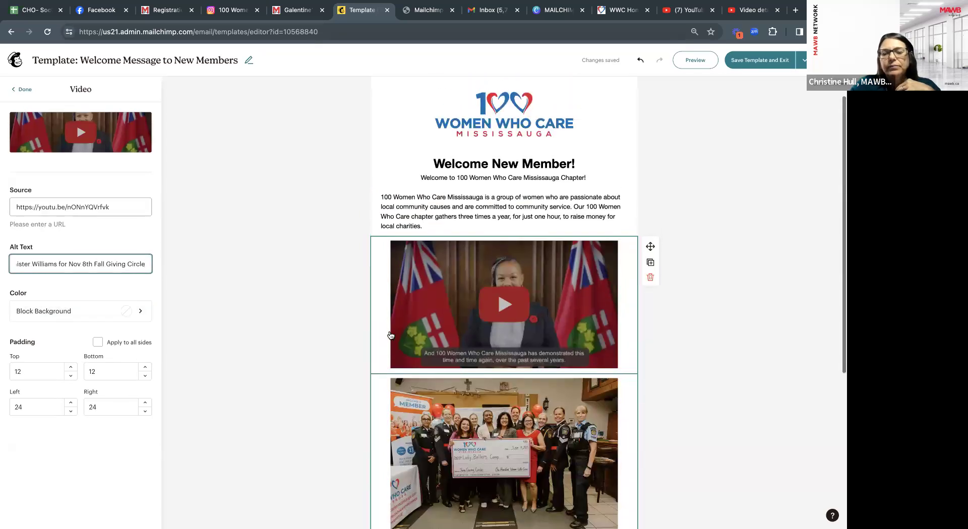
scroll(436, 242, "down", 1)
left_click(424, 182)
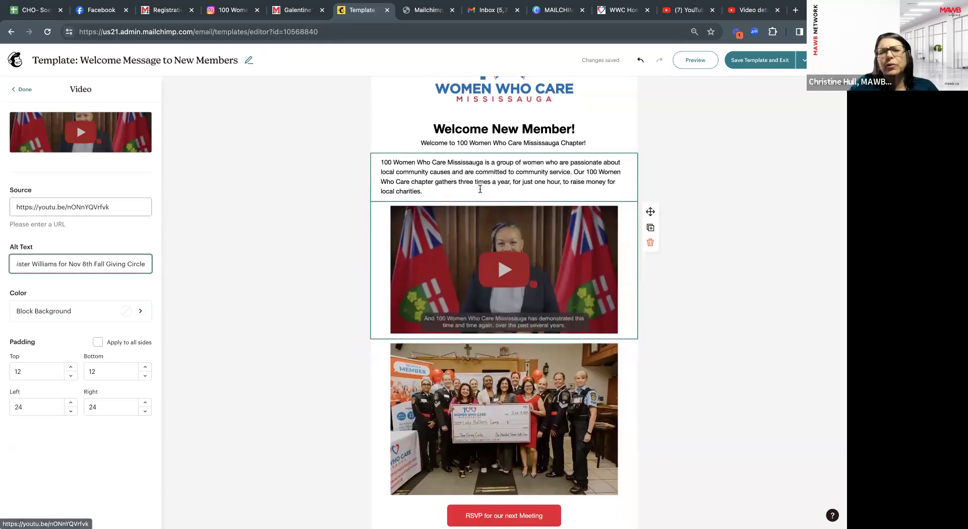
left_click(24, 89)
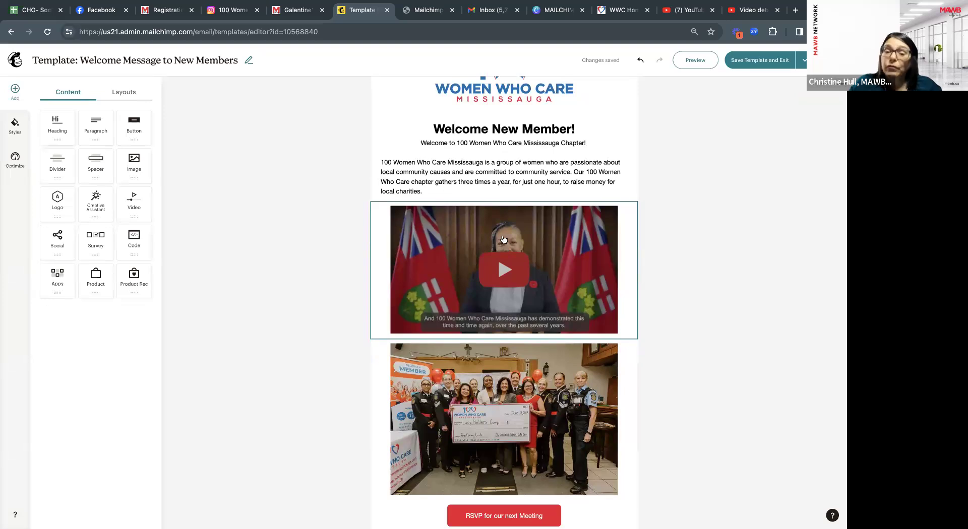
left_click(439, 192)
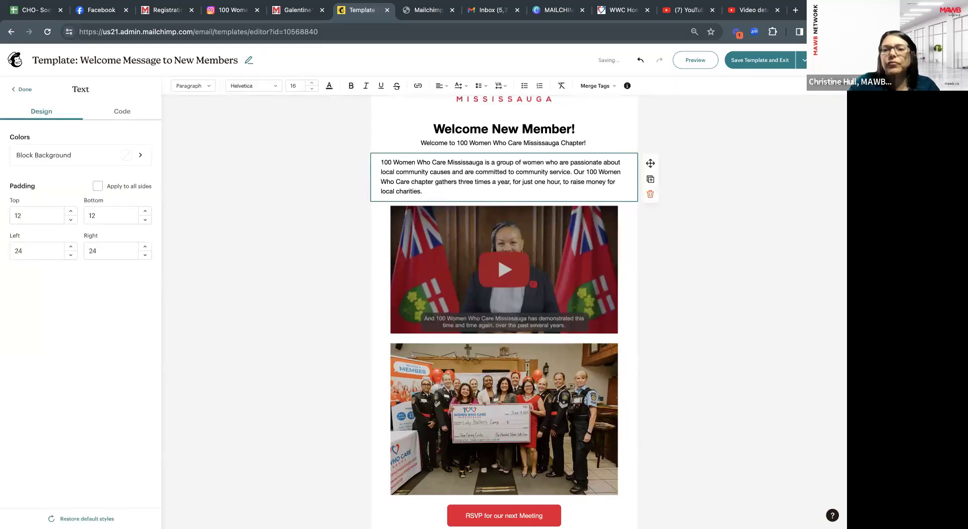
key("Return")
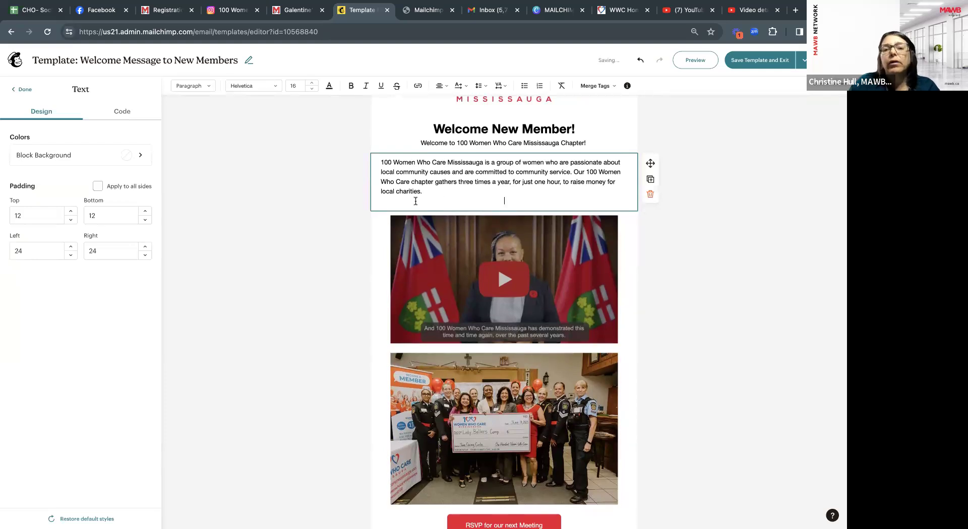
key("ctrl+v")
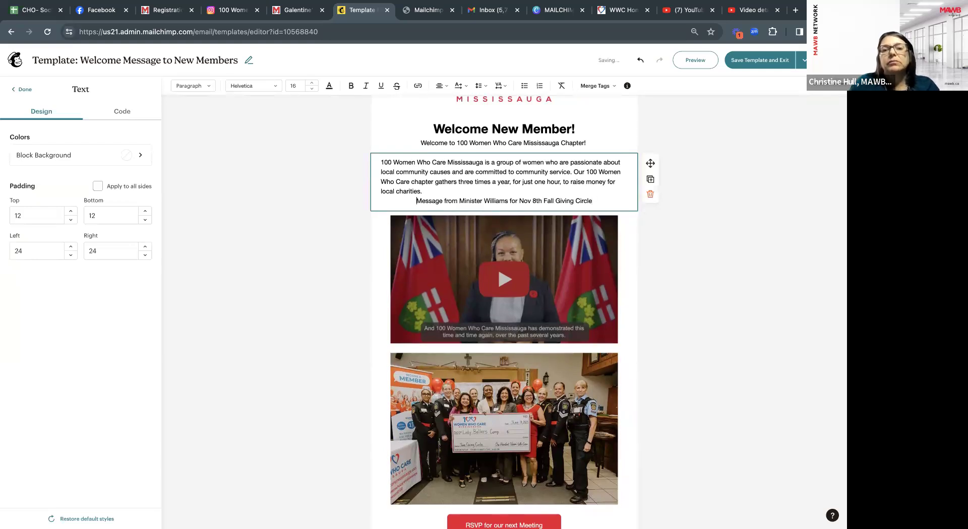
key("Return")
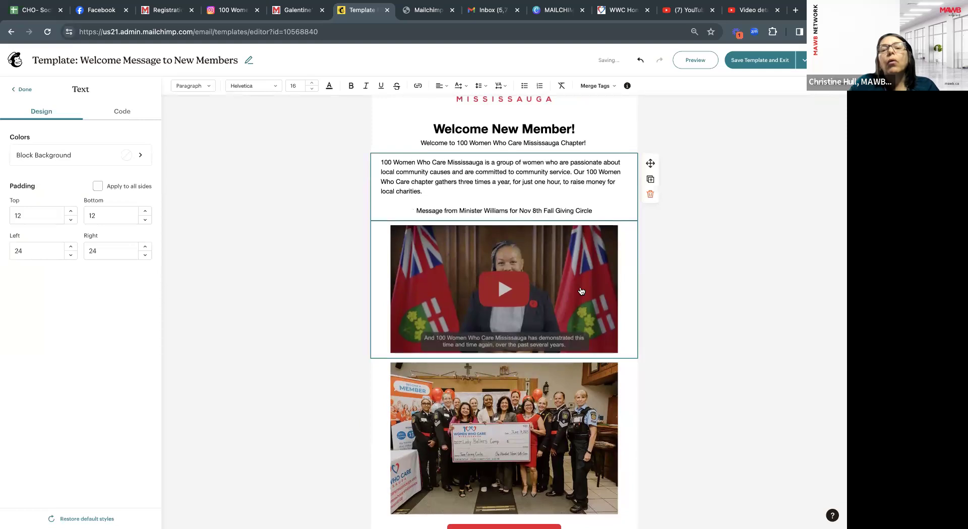
left_click(30, 91)
Add a heading 'Message from Minister Williams' above the YouTube video.
left_click_drag(55, 130, 426, 228)
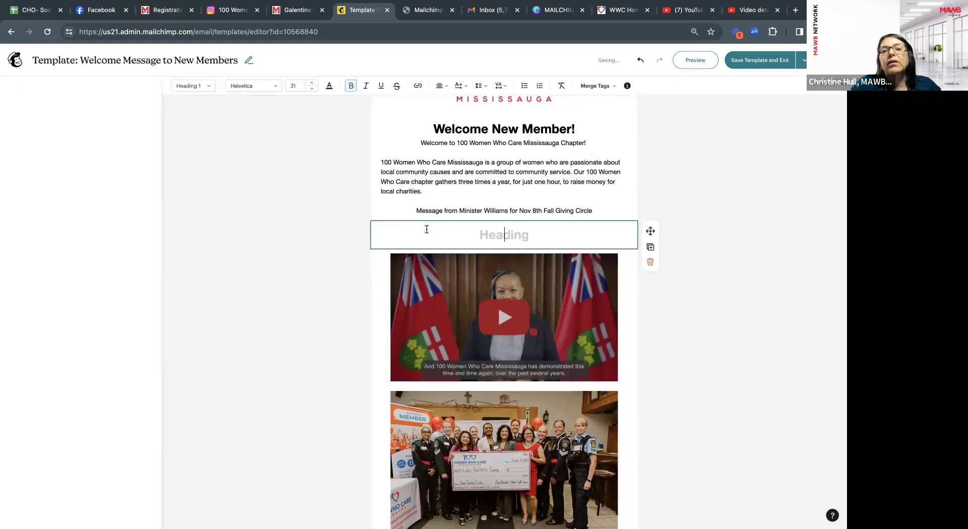
key("ctrl+v")
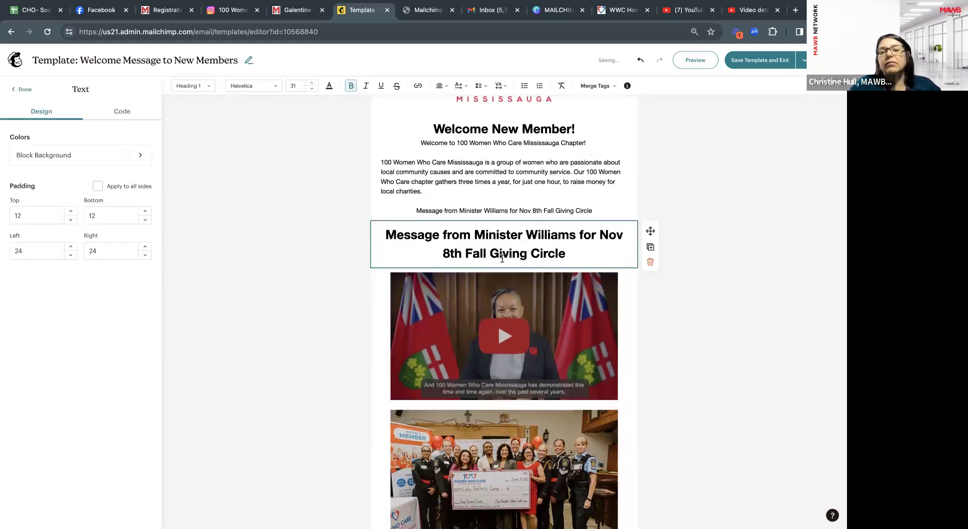
key("BackSpace")
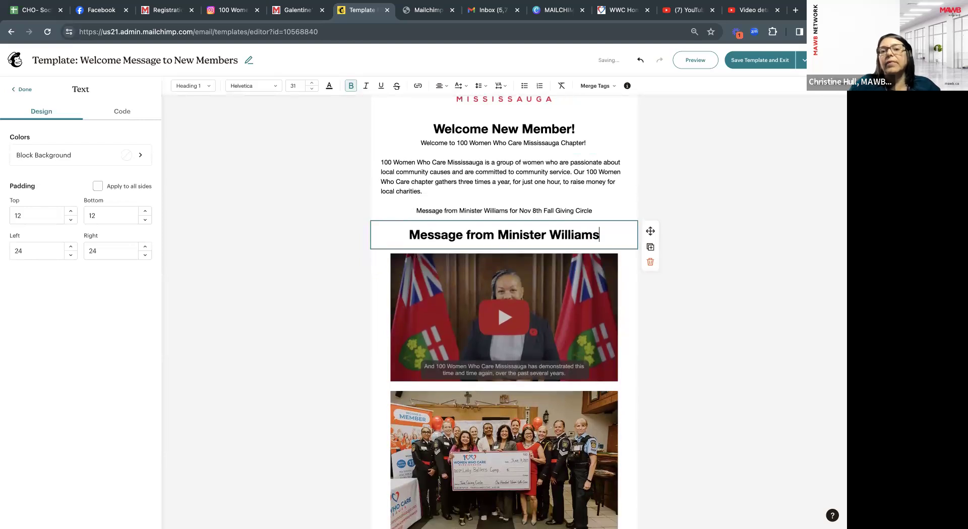
left_click(595, 205)
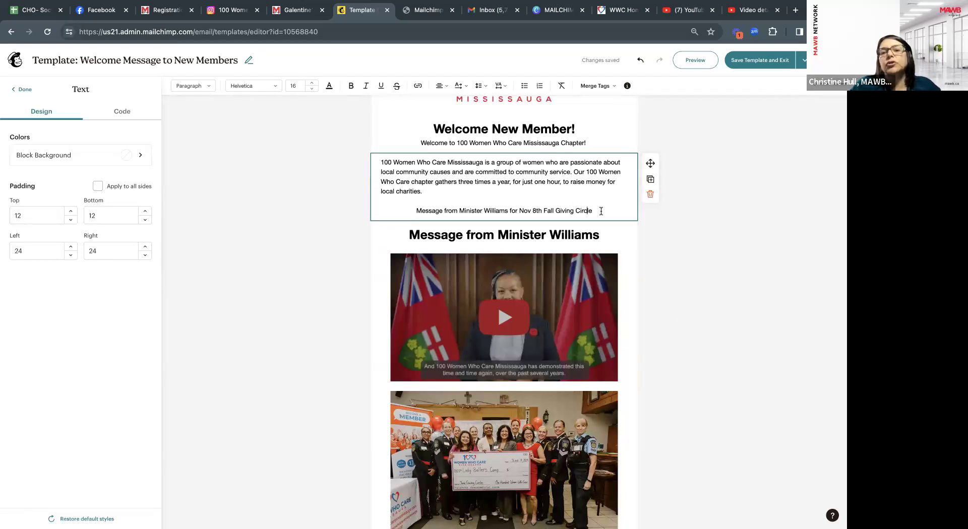
Delete the leftover title line so the About Us text ends at 'local charities.'.
left_click_drag(601, 211, 435, 200)
key("BackSpace")
key("BackSpace")
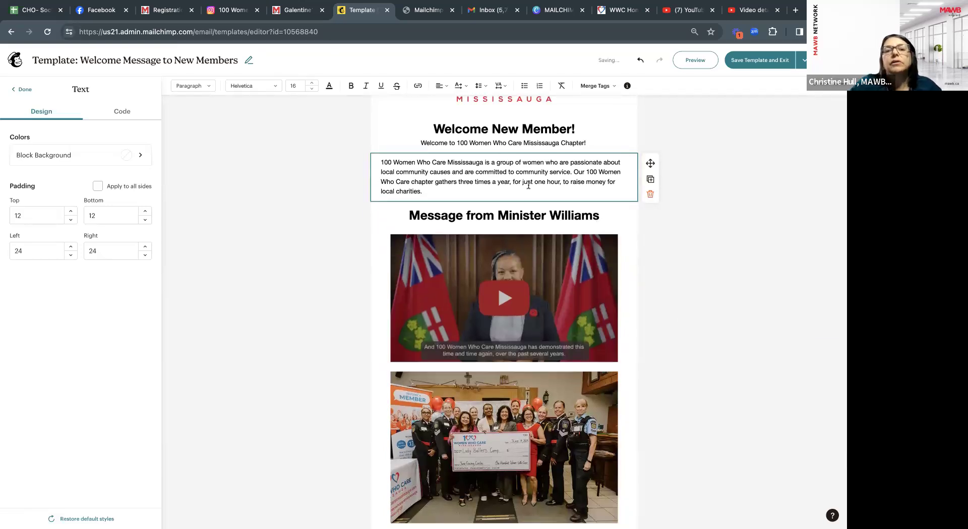
left_click(20, 88)
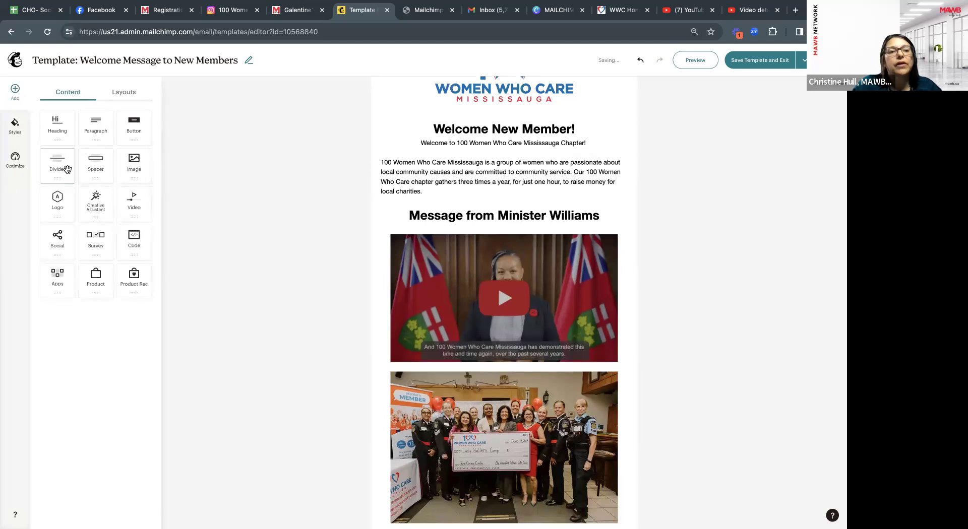
Add dividers above the Minister Williams heading and between the video and the photo.
left_click_drag(57, 164, 408, 201)
left_click(676, 333)
left_click_drag(58, 162, 492, 384)
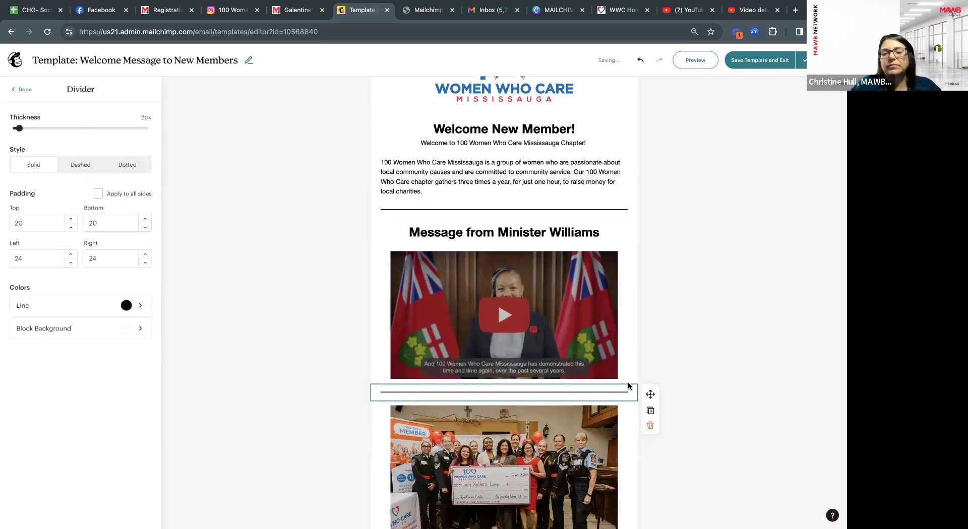
scroll(628, 382, "down", 1)
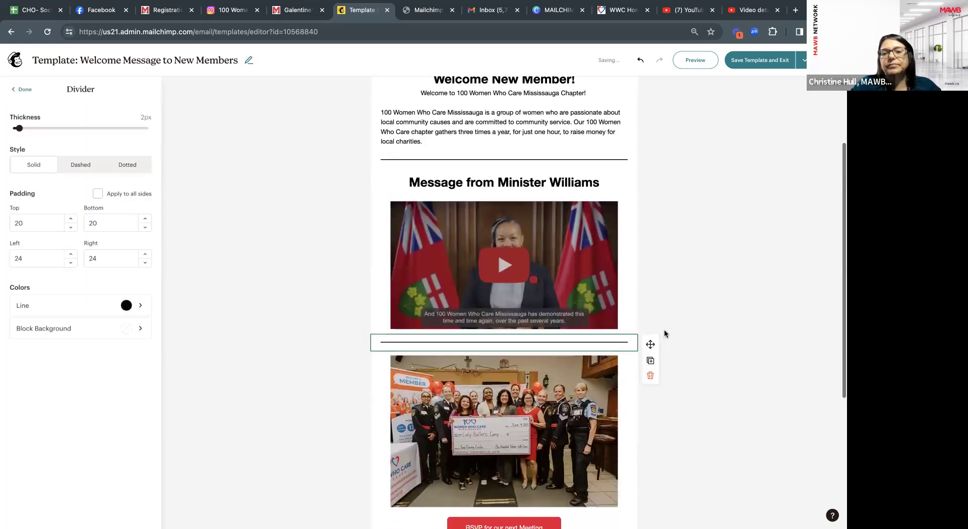
left_click(21, 89)
scroll(517, 339, "up", 3)
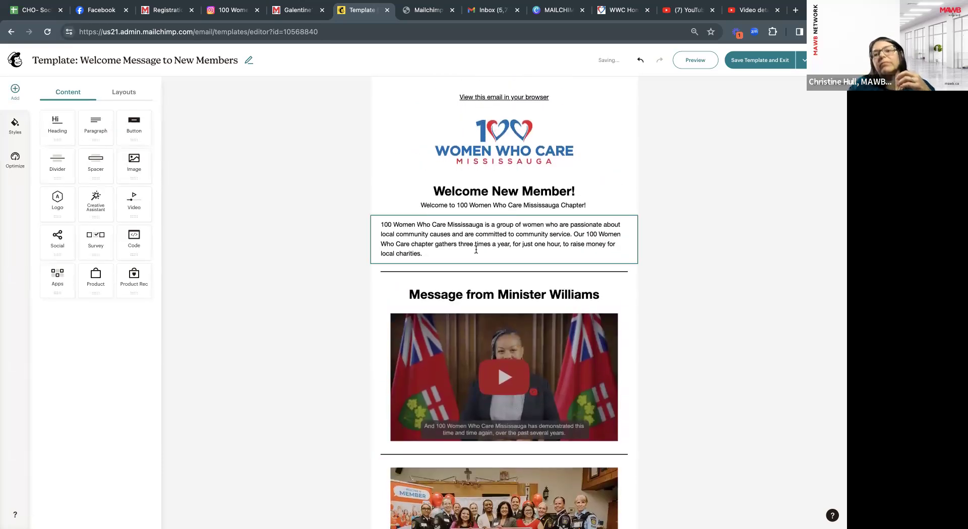
scroll(554, 227, "down", 2)
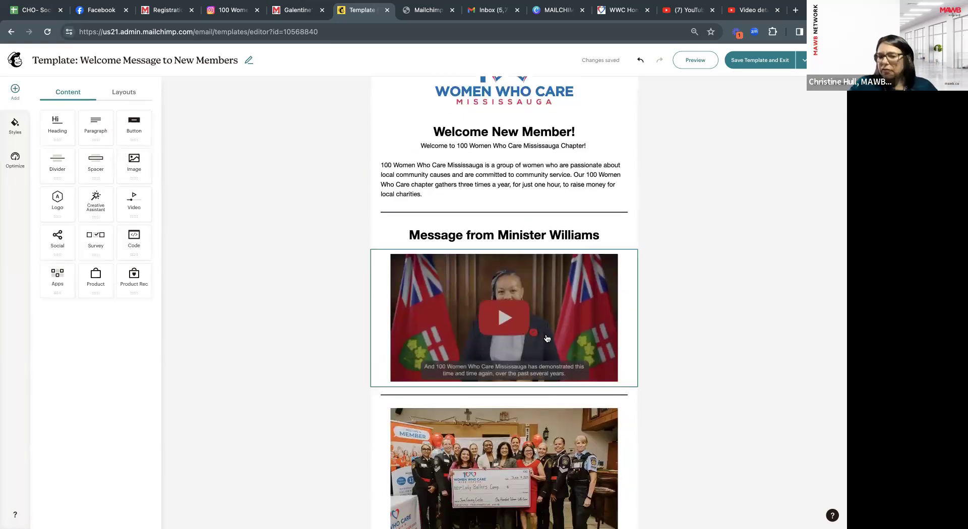
scroll(558, 290, "down", 1)
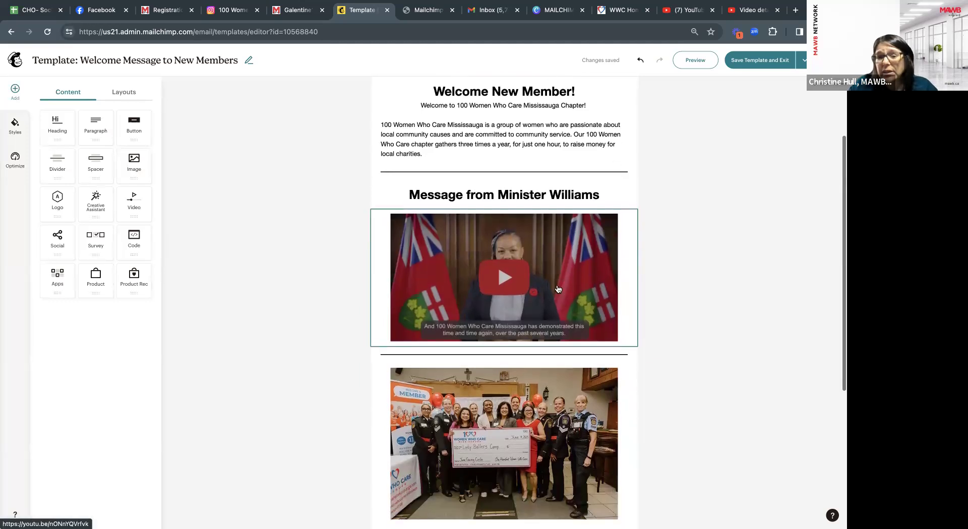
scroll(560, 284, "down", 1)
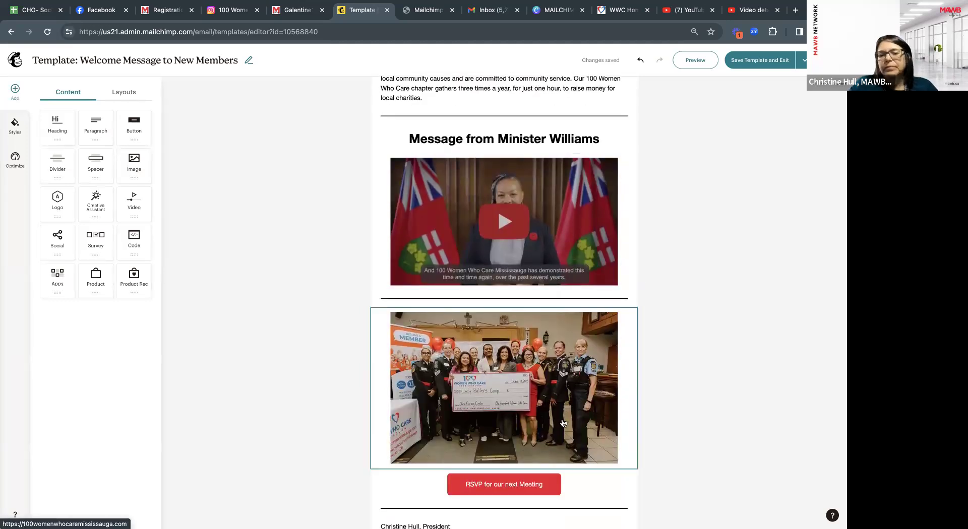
scroll(573, 476, "down", 1)
scroll(566, 473, "up", 3)
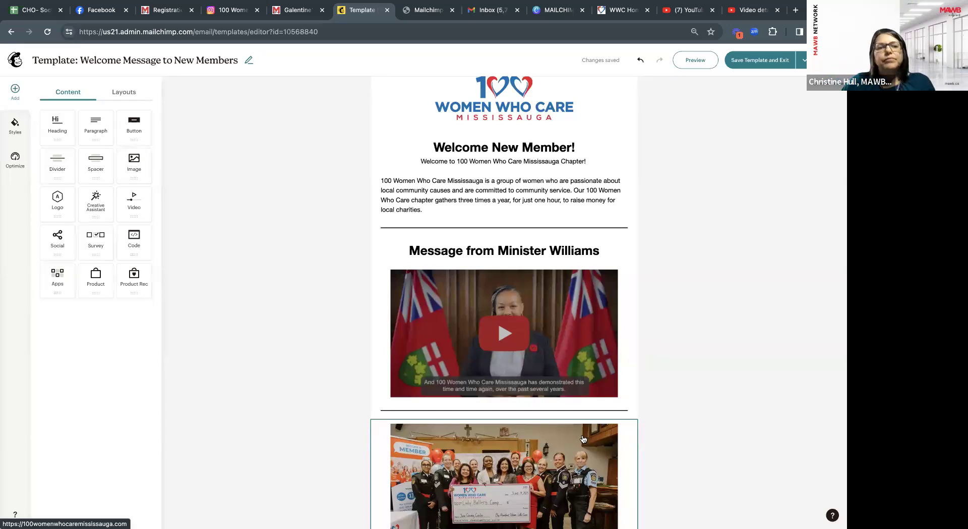
scroll(541, 342, "down", 2)
scroll(541, 342, "down", 2)
scroll(541, 342, "down", 3)
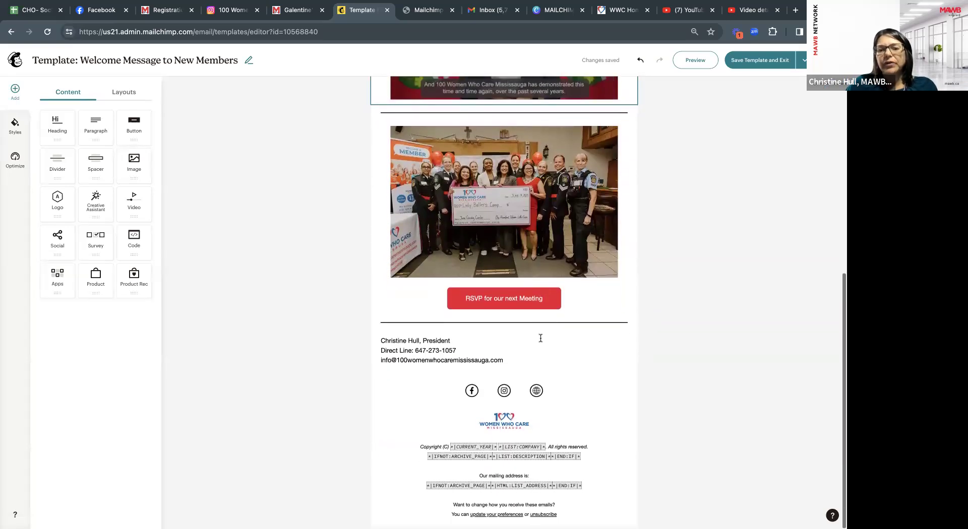
scroll(540, 338, "up", 5)
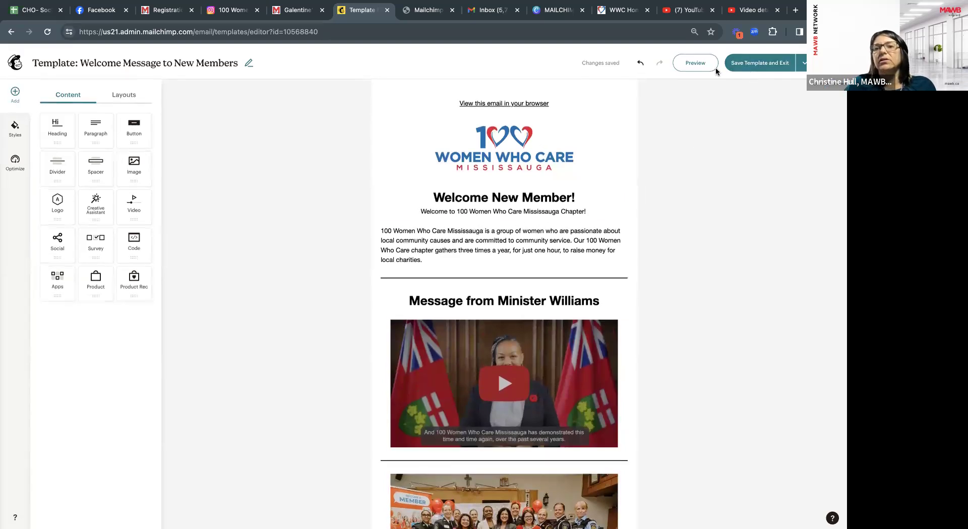
scroll(341, 70, "up", 1)
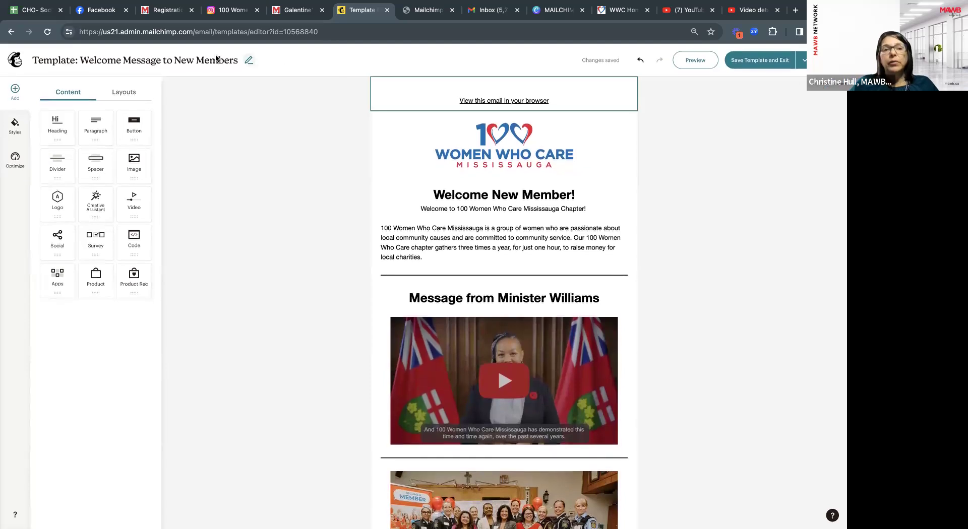
left_click(690, 58)
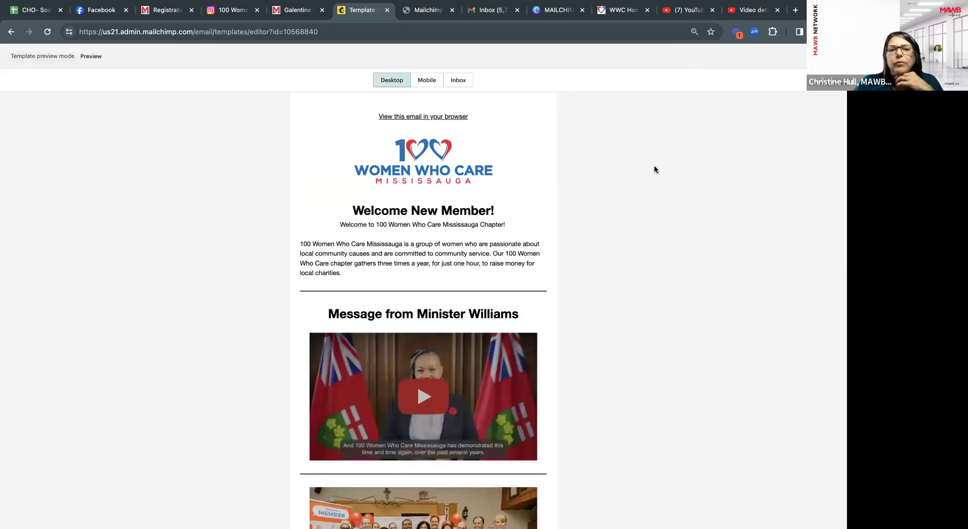
scroll(455, 220, "down", 6)
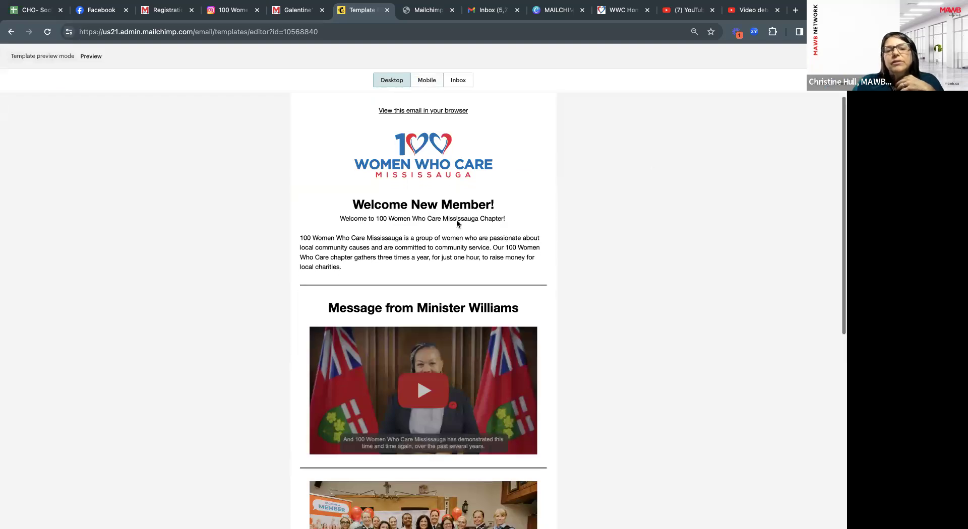
scroll(457, 224, "up", 6)
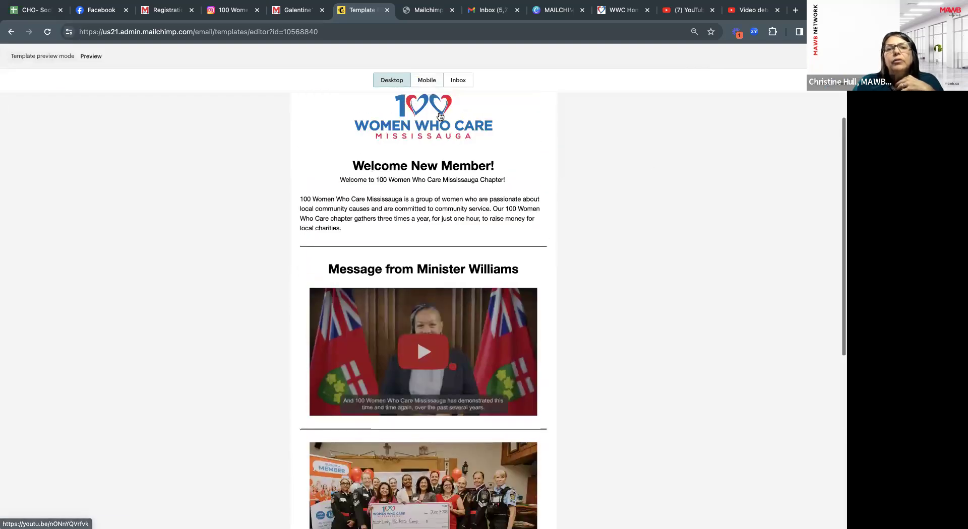
left_click(427, 80)
scroll(461, 237, "down", 10)
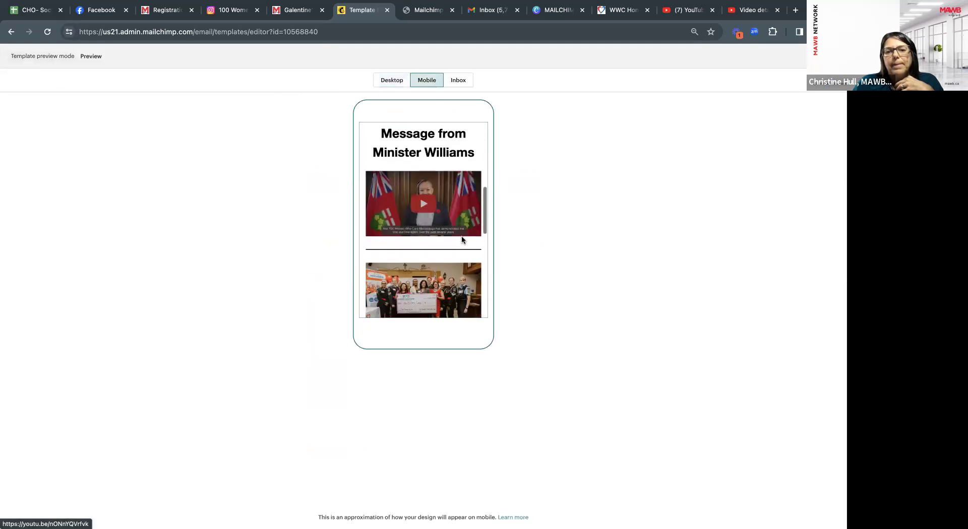
scroll(462, 240, "down", 4)
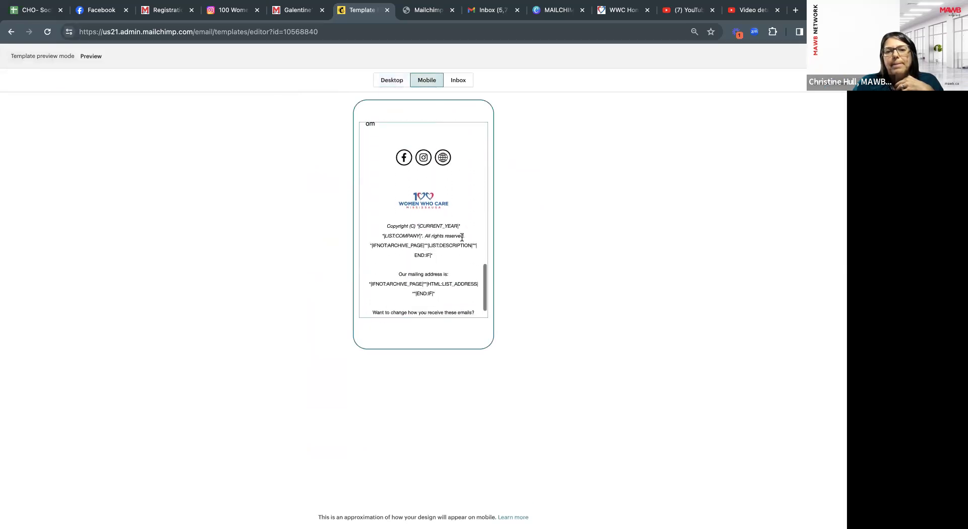
scroll(462, 239, "up", 5)
scroll(462, 240, "up", 10)
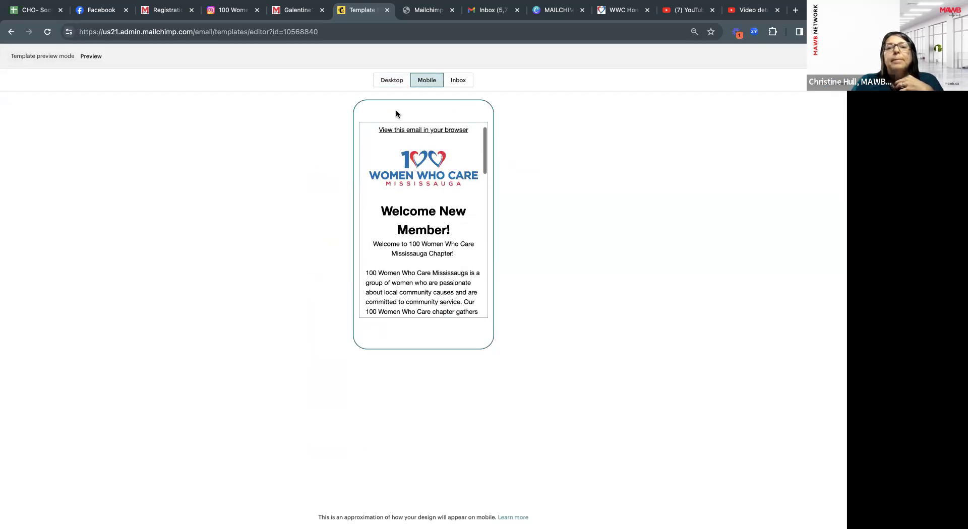
left_click(392, 83)
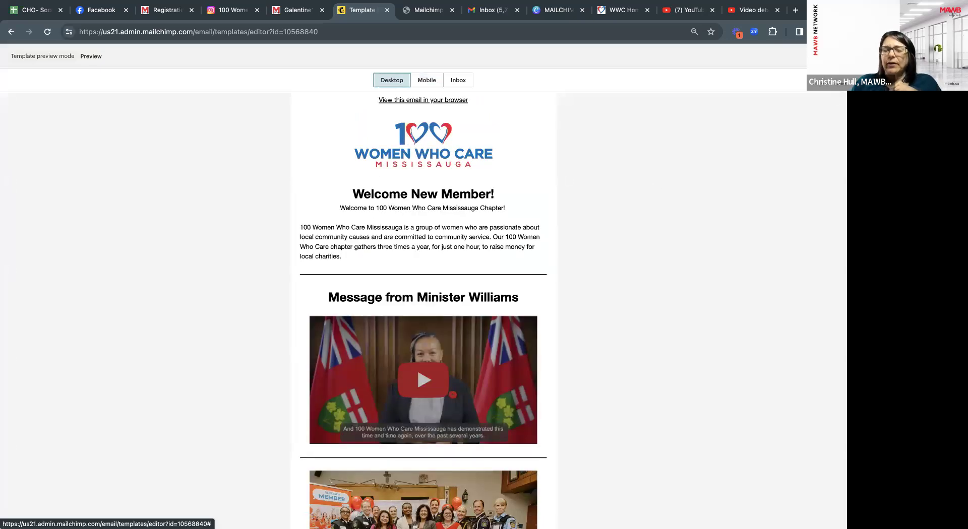
left_click(832, 56)
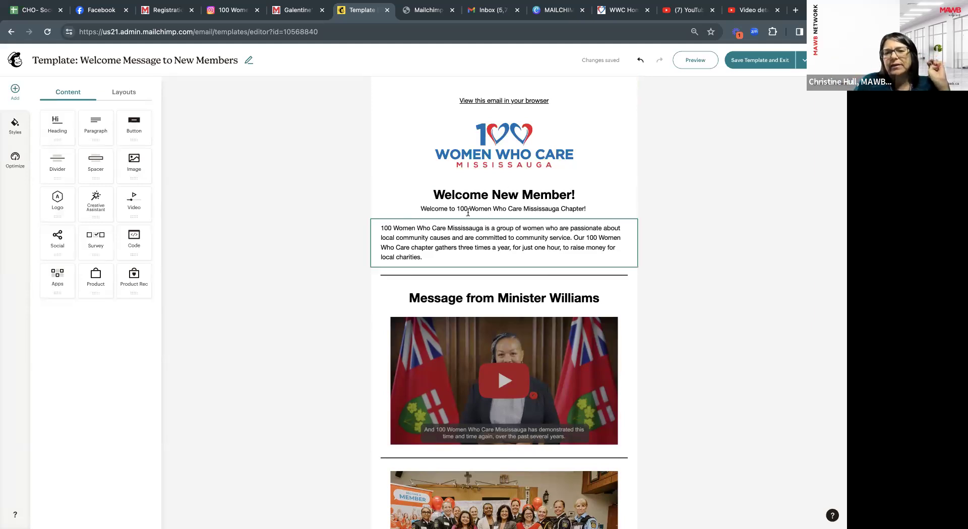
scroll(521, 278, "down", 7)
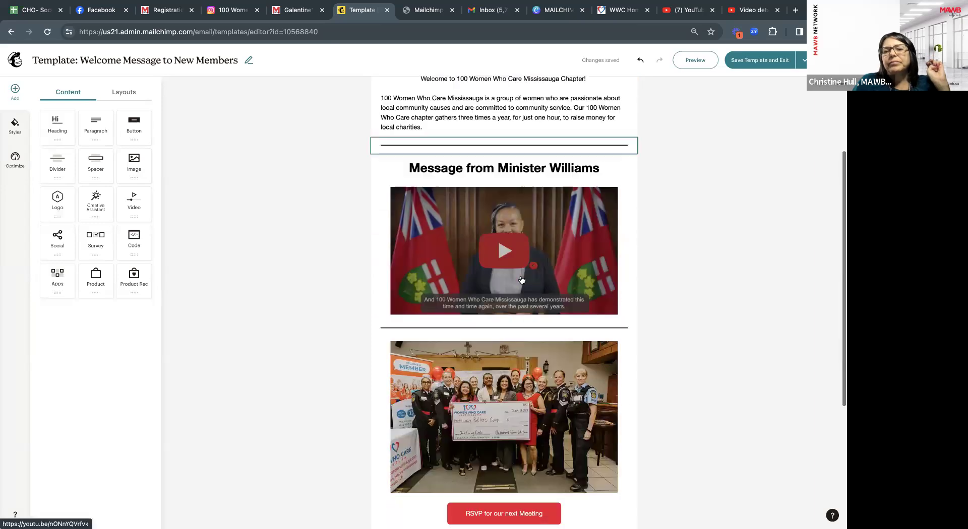
scroll(522, 280, "up", 7)
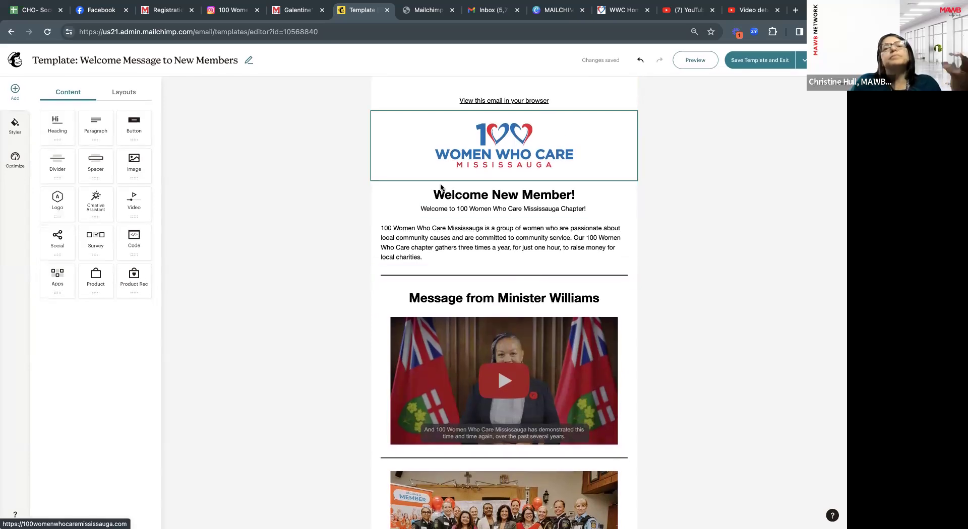
scroll(525, 340, "down", 7)
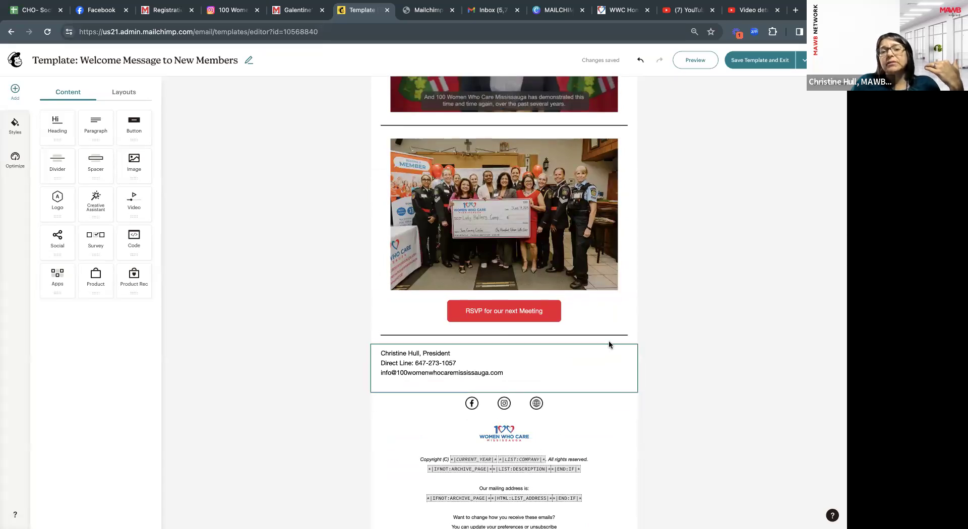
scroll(609, 342, "up", 1)
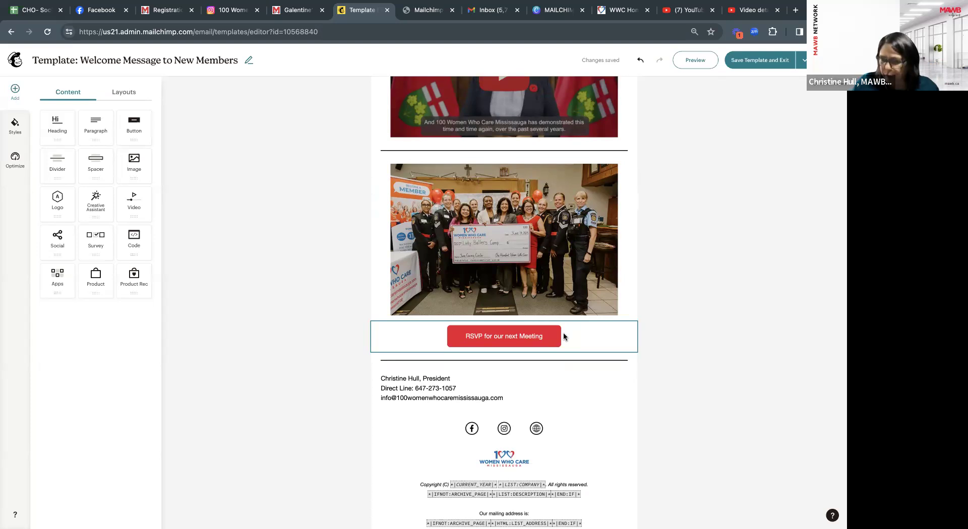
scroll(564, 337, "up", 10)
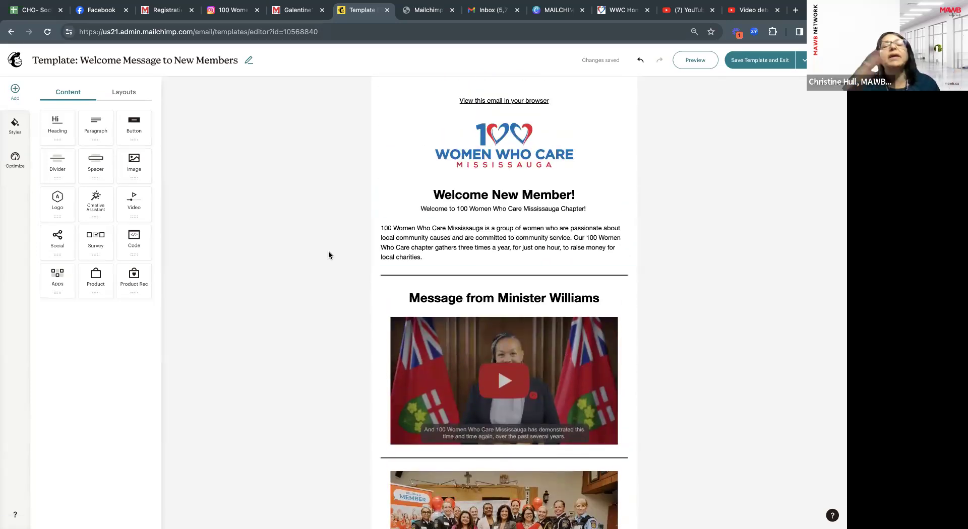
scroll(335, 255, "down", 2)
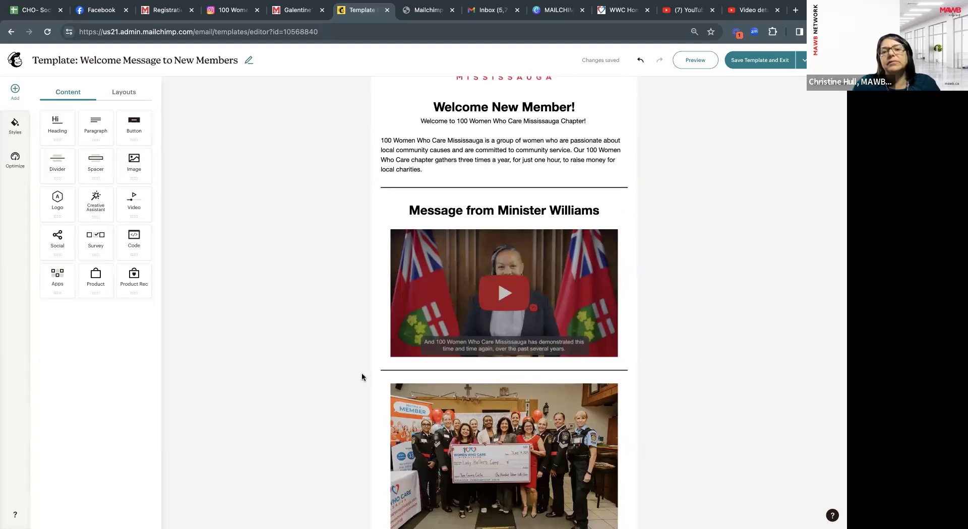
scroll(361, 374, "down", 2)
scroll(361, 374, "up", 1)
scroll(362, 374, "down", 1)
scroll(362, 374, "up", 1)
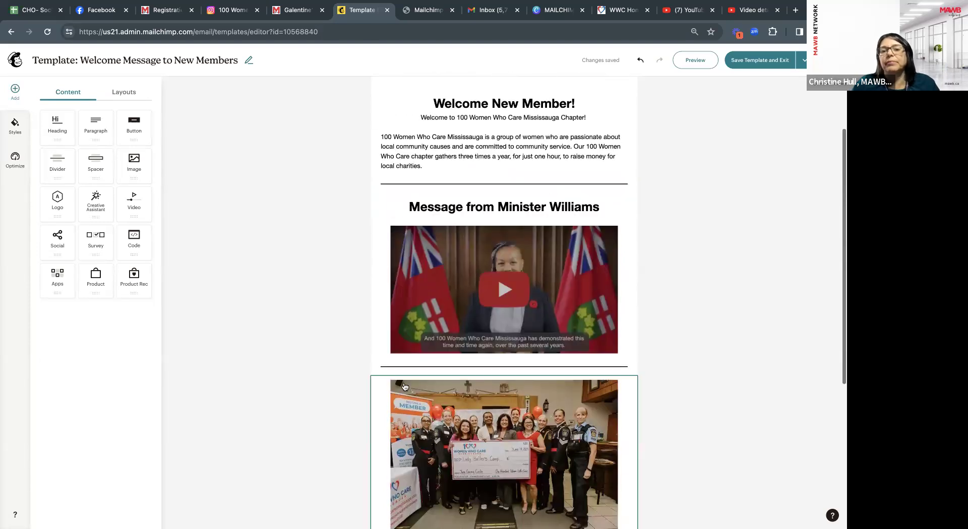
scroll(443, 390, "down", 1)
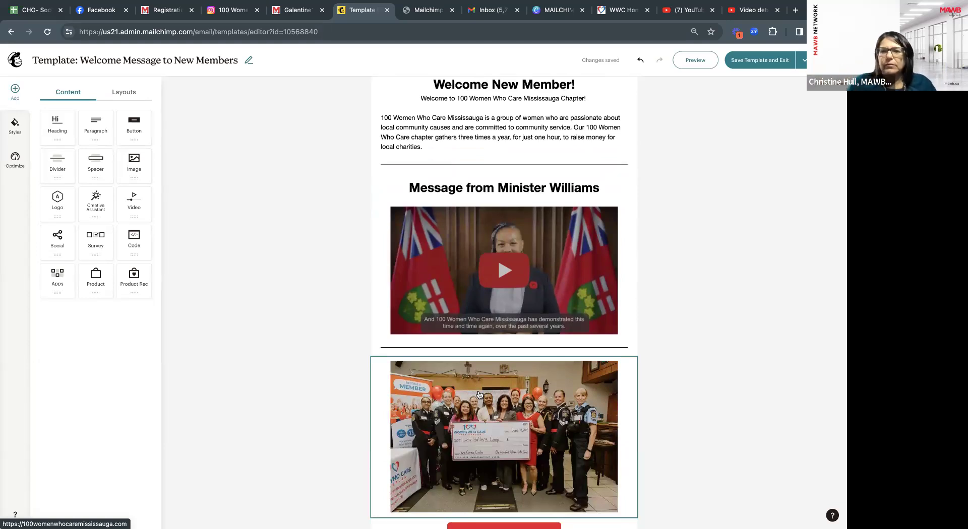
scroll(479, 395, "up", 5)
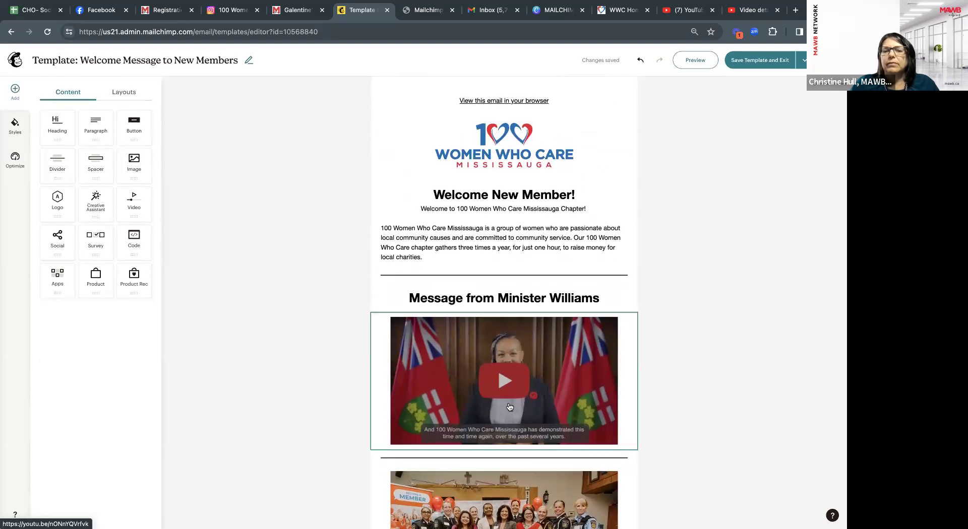
scroll(509, 407, "down", 10)
scroll(509, 408, "up", 10)
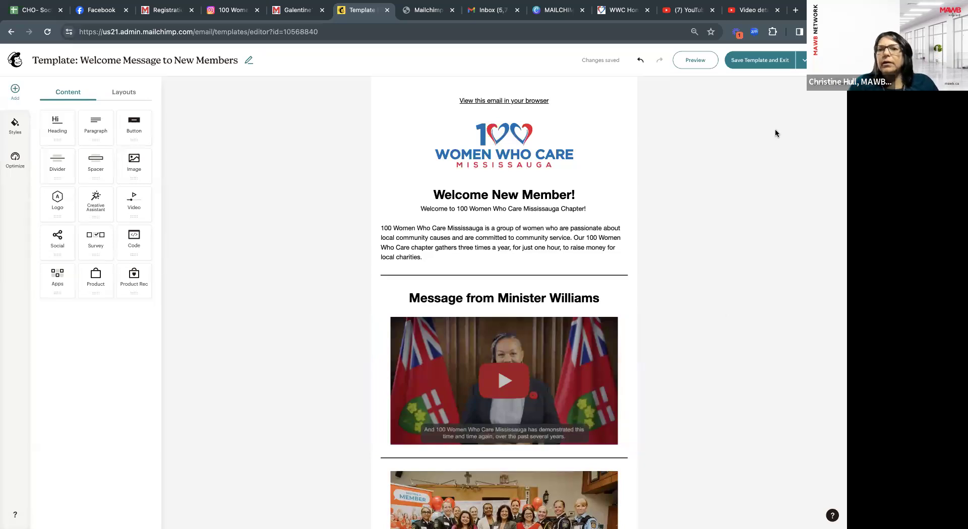
Save and exit the welcome template, then review the 100 Women Who Care Mississauga - Basic Template.
left_click(759, 61)
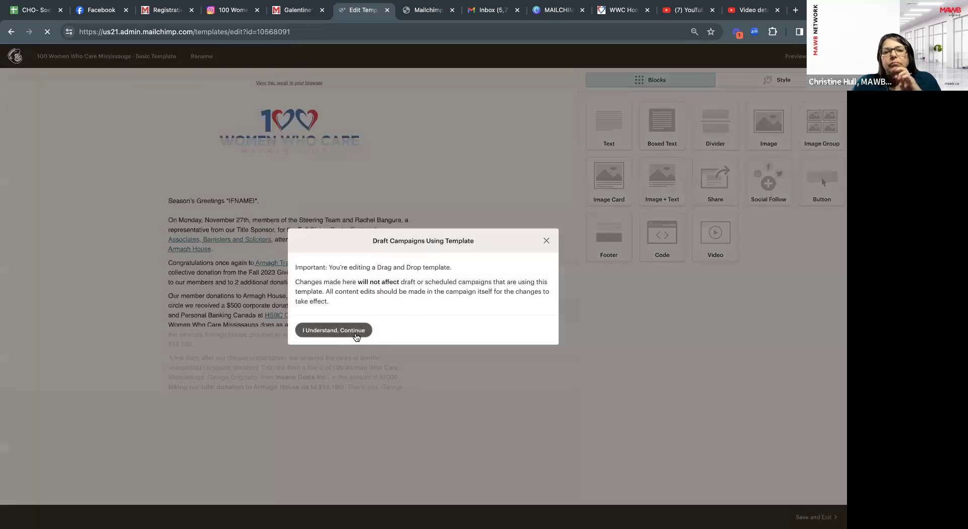
left_click(355, 331)
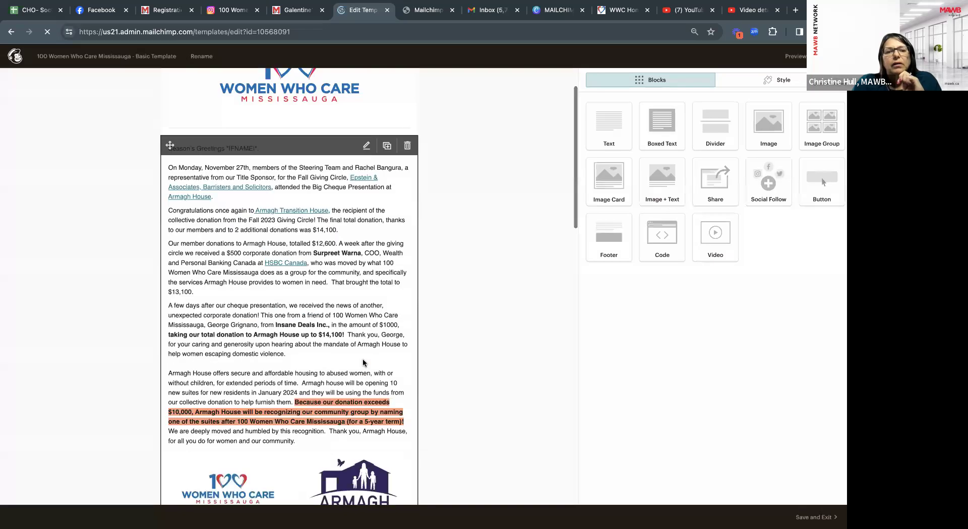
scroll(443, 283, "down", 3)
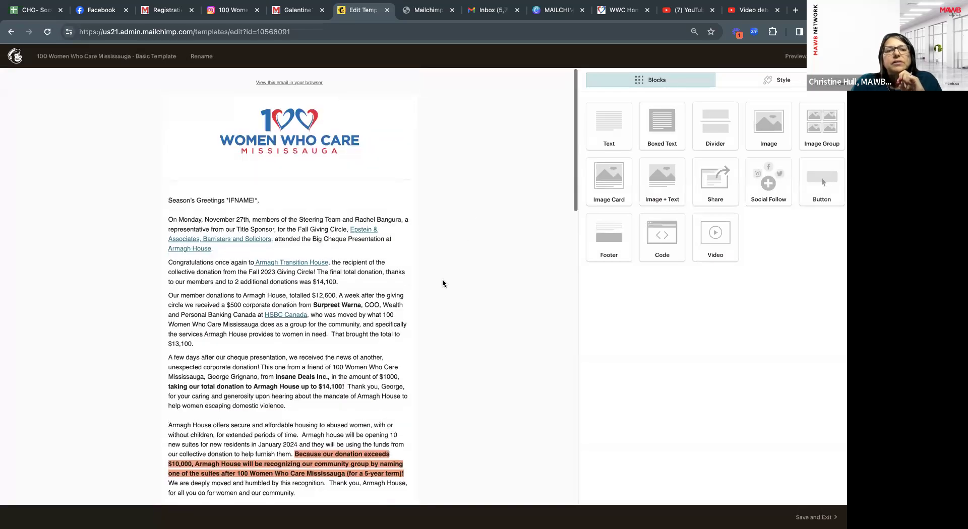
scroll(443, 283, "down", 10)
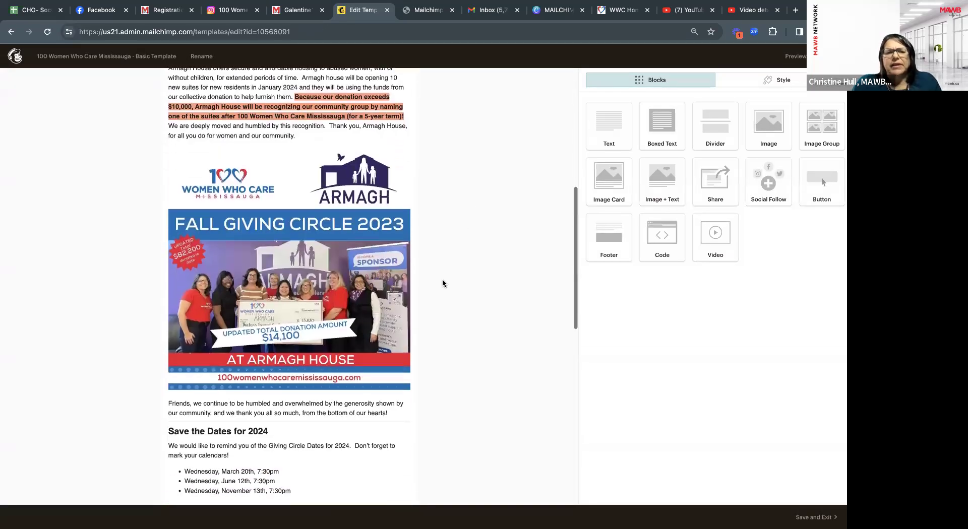
scroll(443, 283, "down", 5)
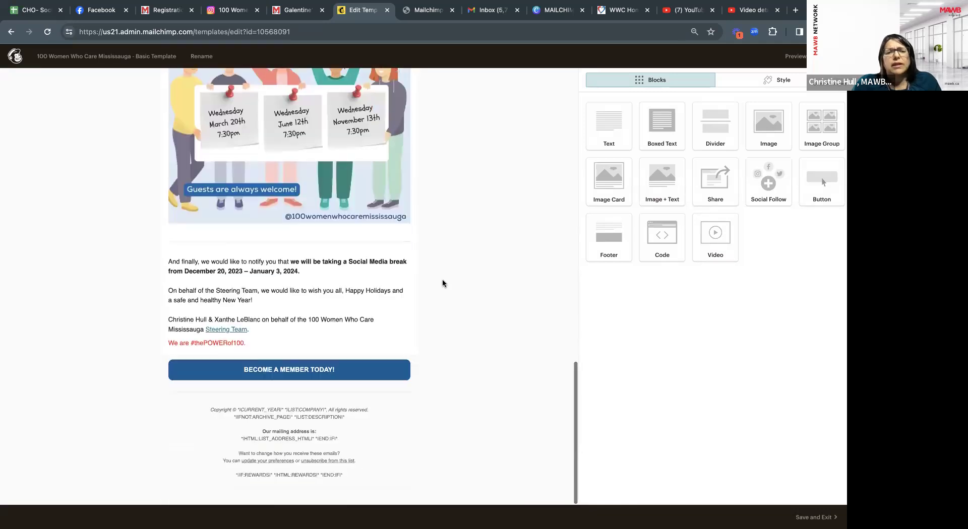
scroll(443, 283, "up", 15)
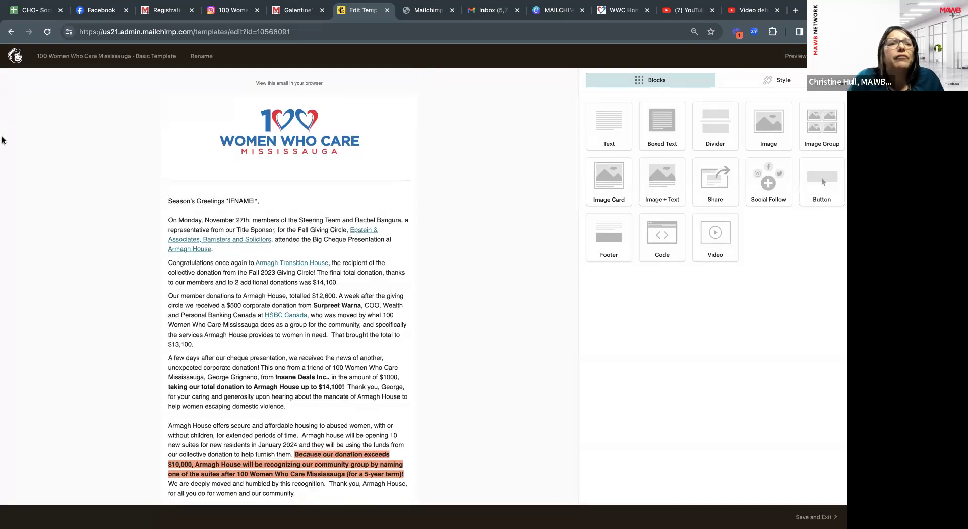
Open My Standard Template from the Email templates list.
left_click(13, 57)
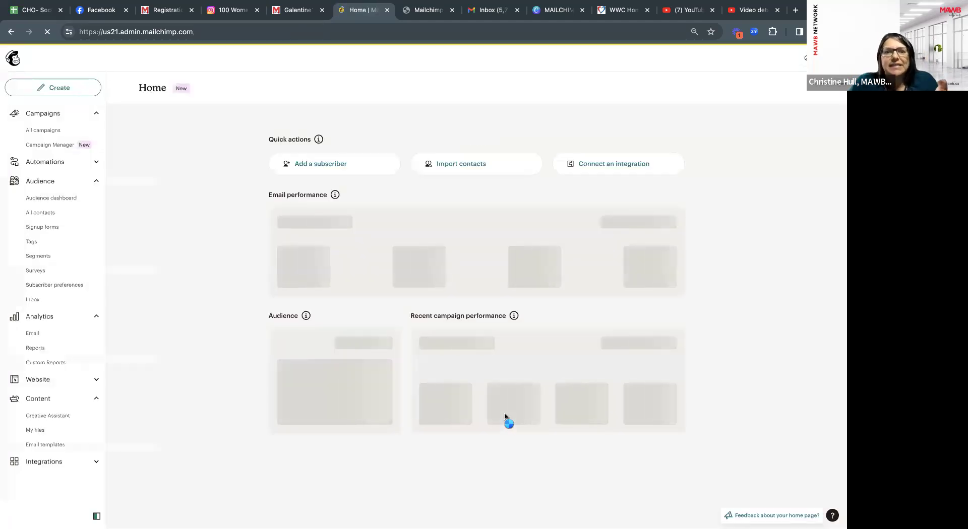
left_click(39, 445)
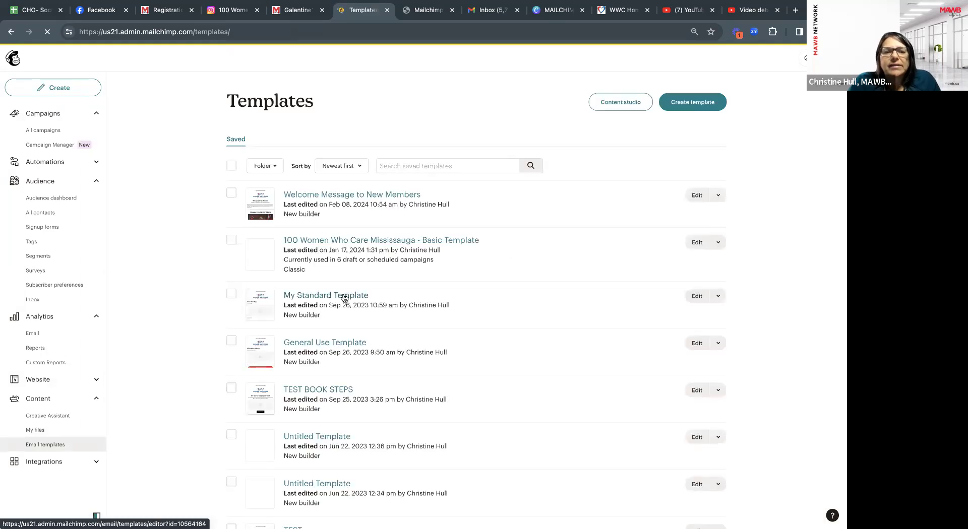
left_click(344, 298)
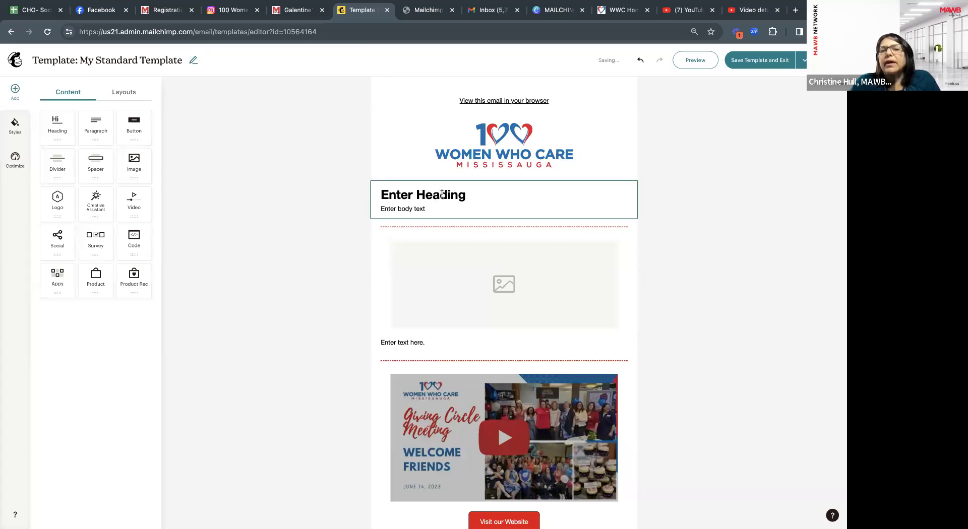
Review My Standard Template's Giving Circle Meeting video and website button, then save and exit.
scroll(467, 267, "down", 1)
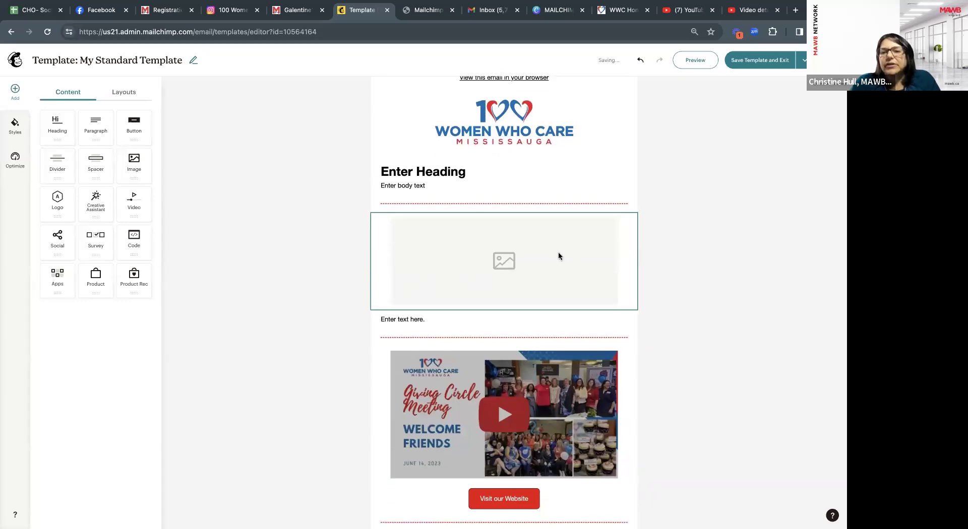
scroll(558, 252, "down", 3)
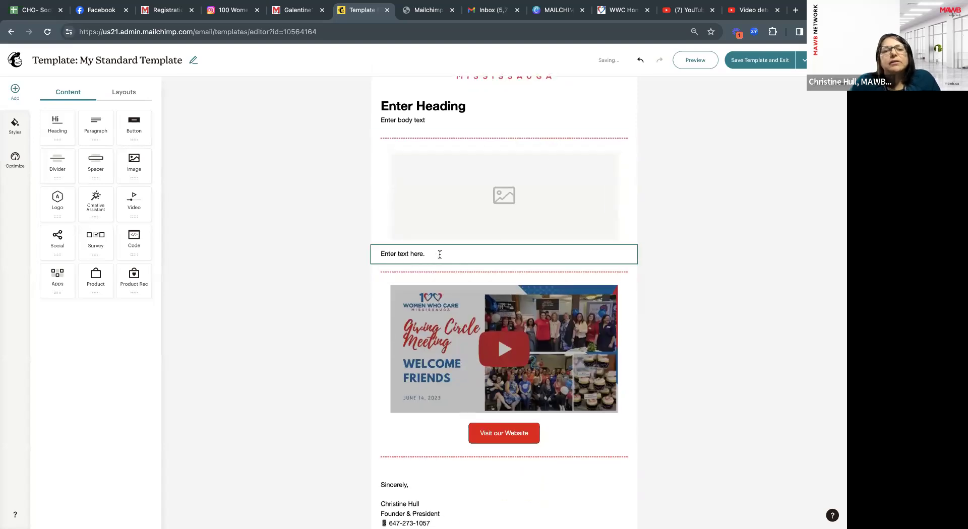
scroll(450, 274, "down", 3)
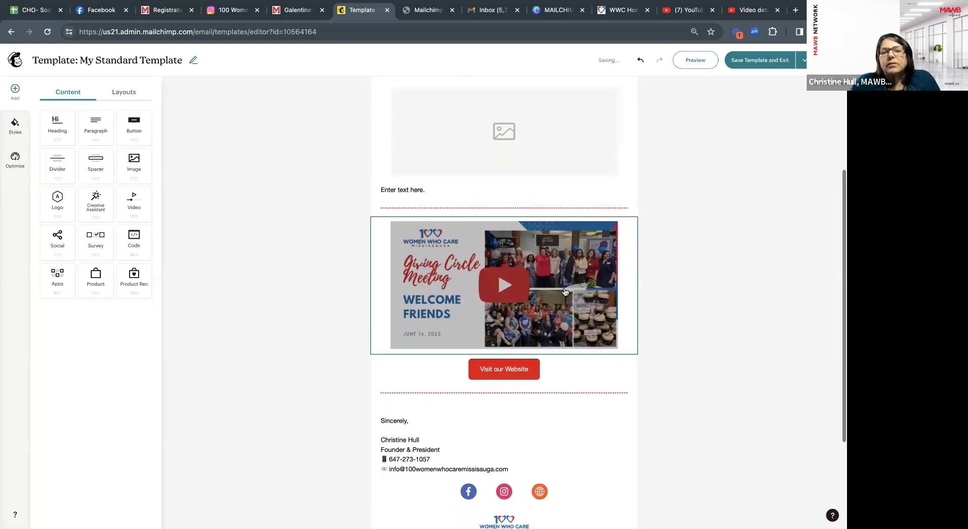
scroll(613, 298, "down", 5)
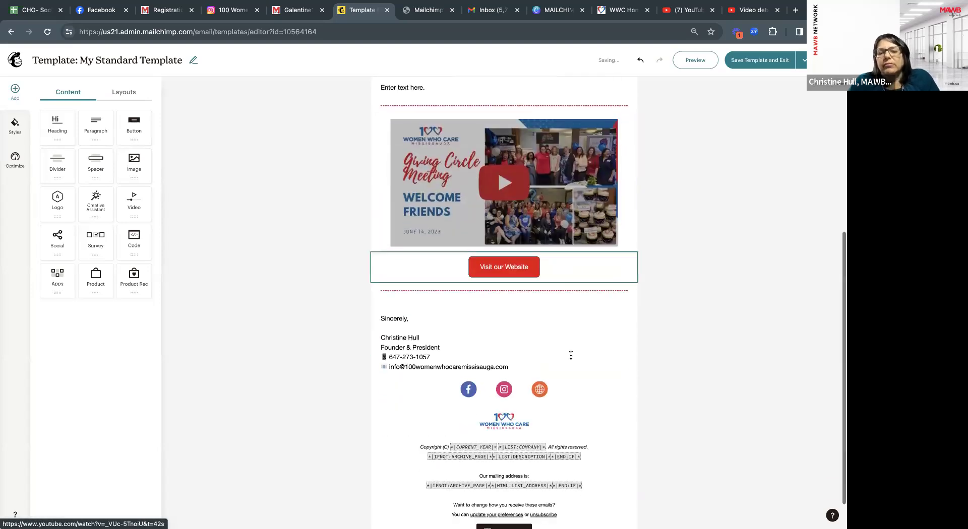
scroll(579, 362, "up", 1)
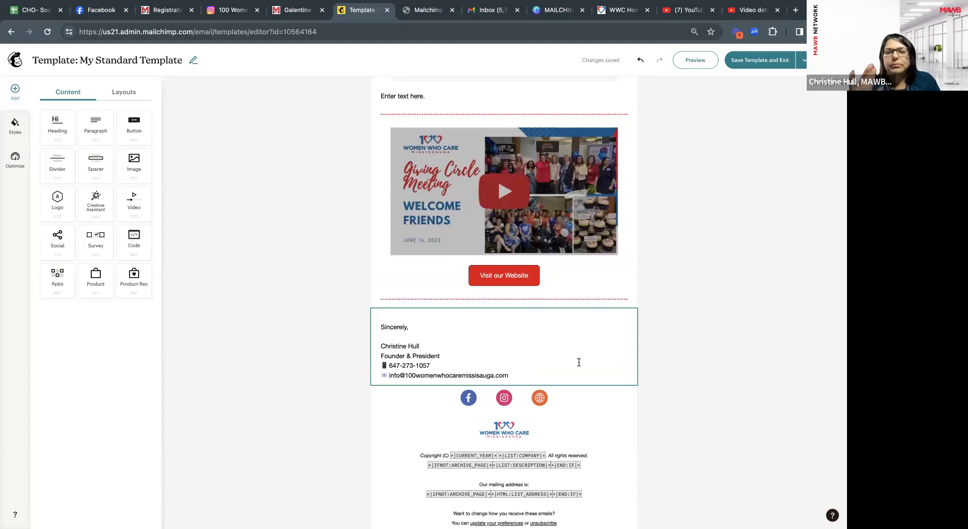
scroll(578, 363, "up", 5)
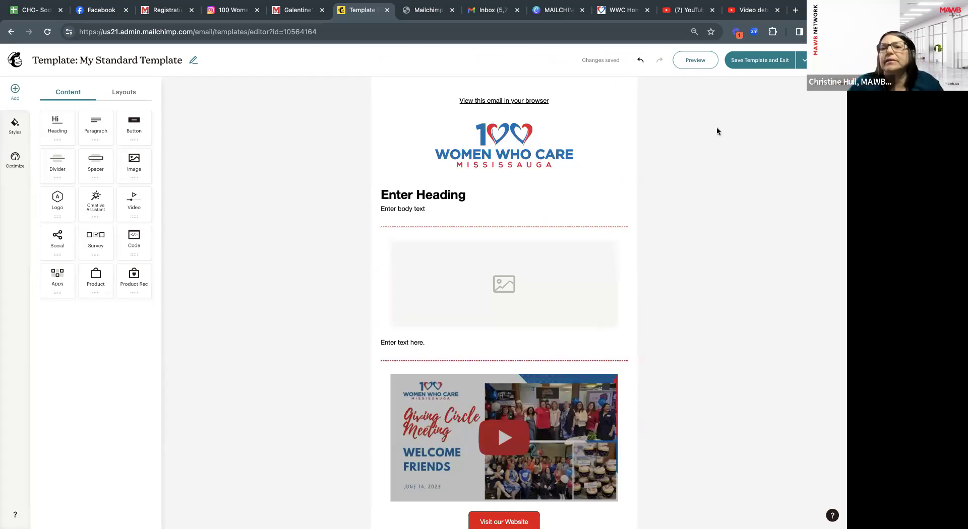
left_click(779, 63)
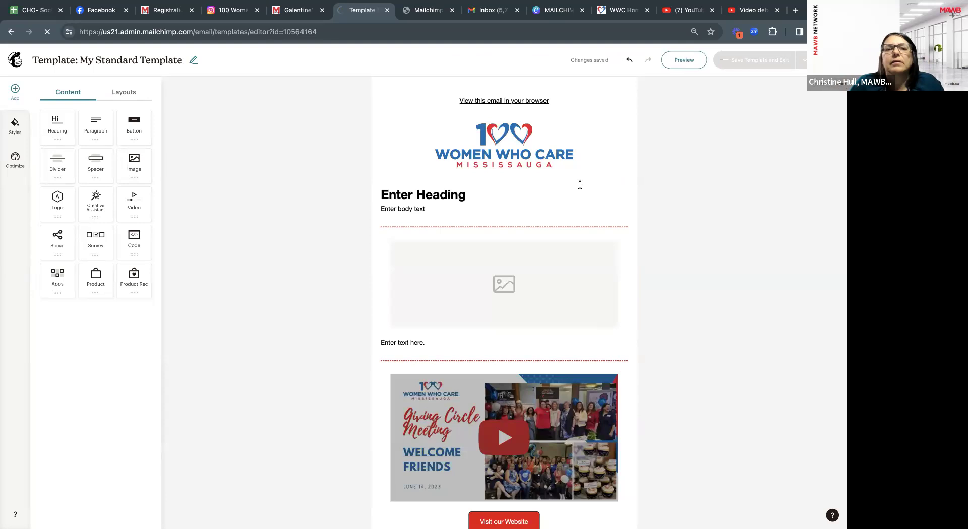
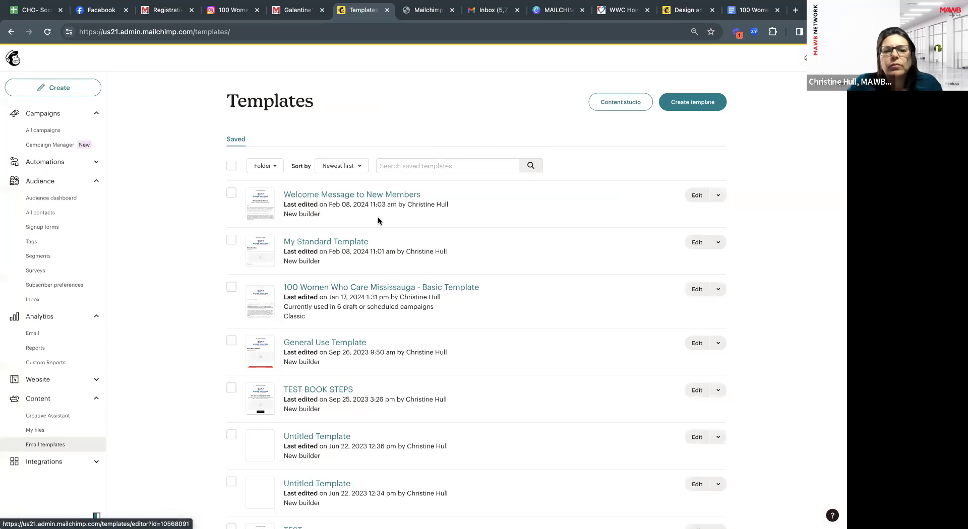
Open the Welcome Message to New Members template and show its template-wide Styles panel.
left_click(355, 196)
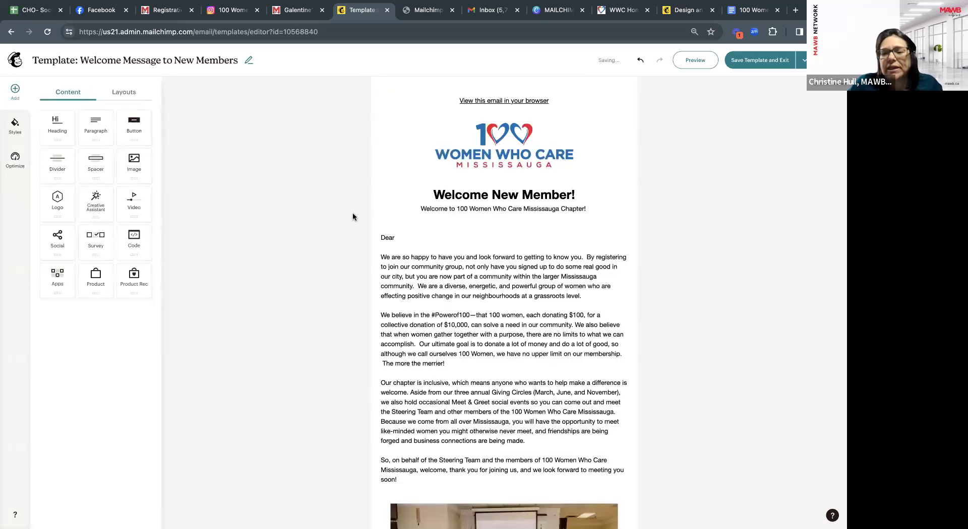
left_click(15, 125)
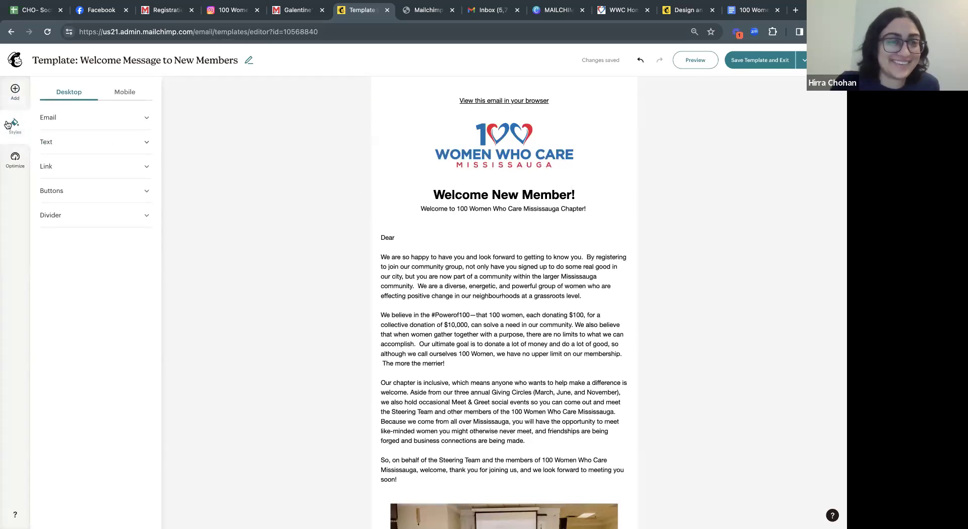
Set the Heading 1 text style colour to red (ED1B2E) so 'Welcome New Member!' turns red.
left_click(78, 120)
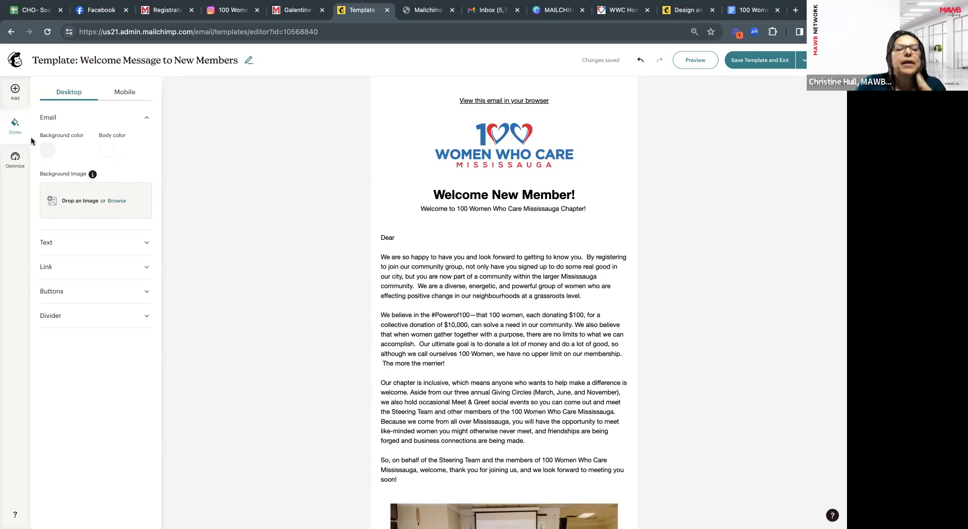
left_click(147, 243)
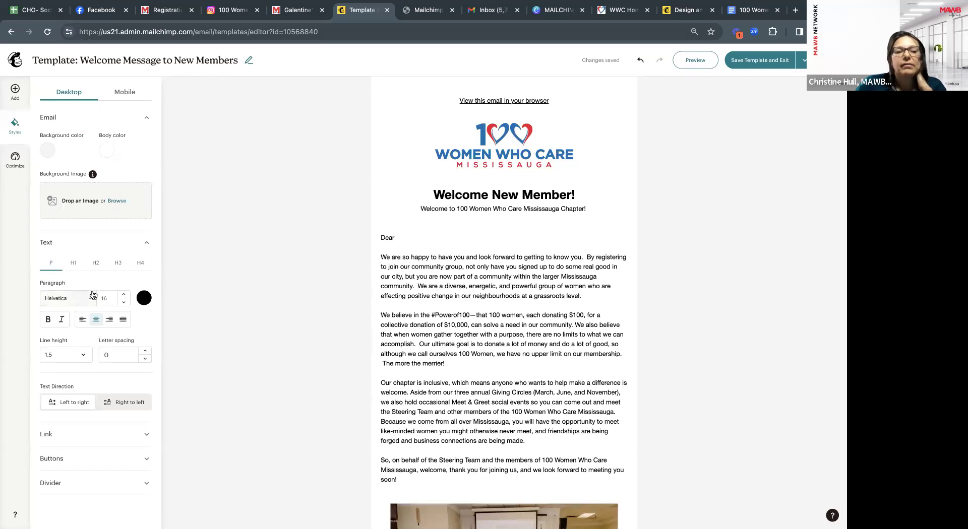
left_click(74, 265)
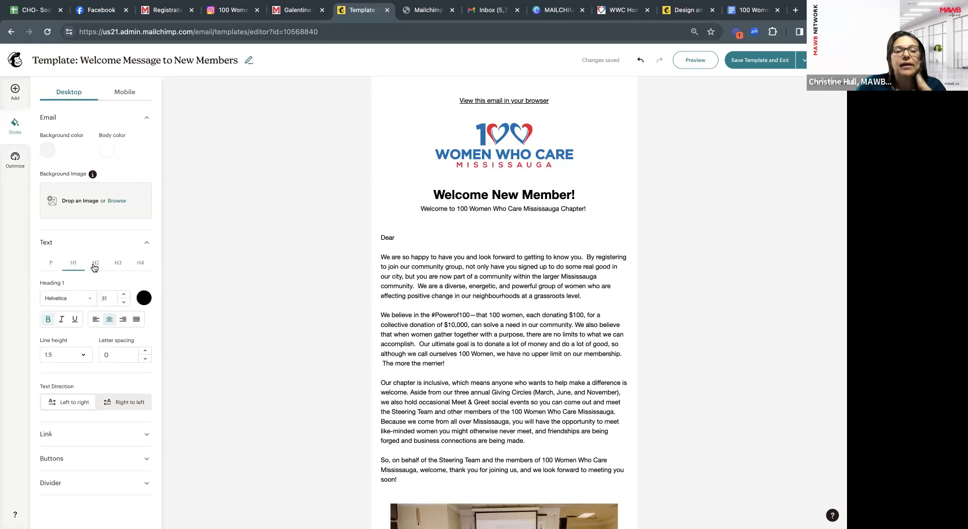
left_click(52, 265)
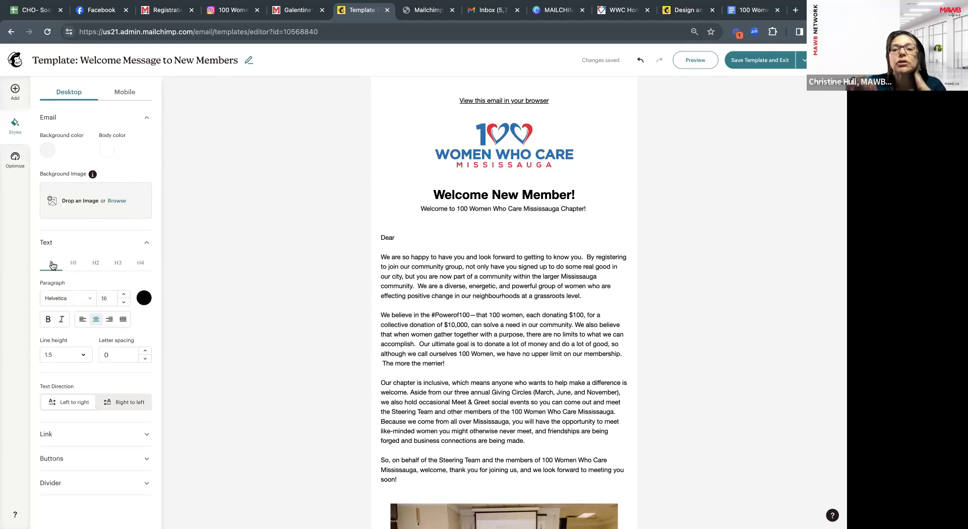
scroll(77, 328, "down", 1)
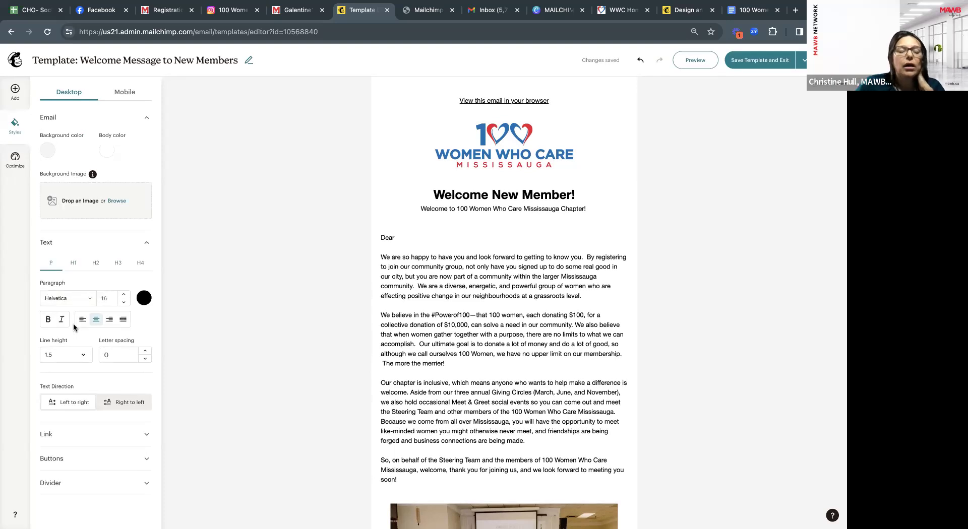
left_click(73, 264)
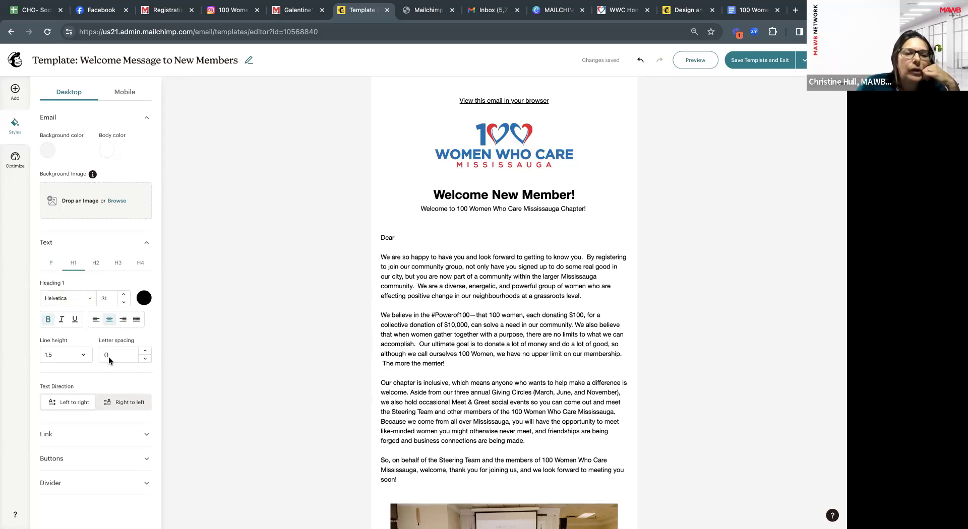
left_click(144, 299)
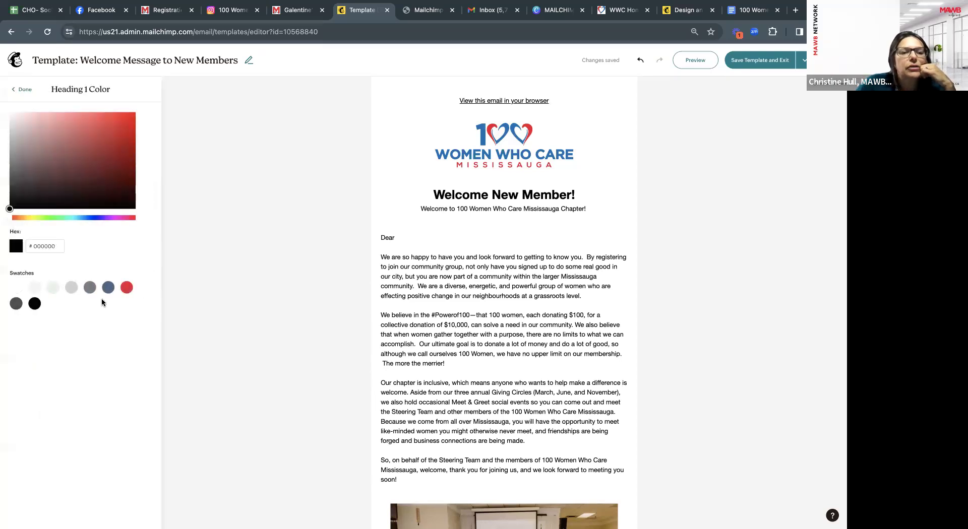
left_click(126, 289)
left_click(22, 91)
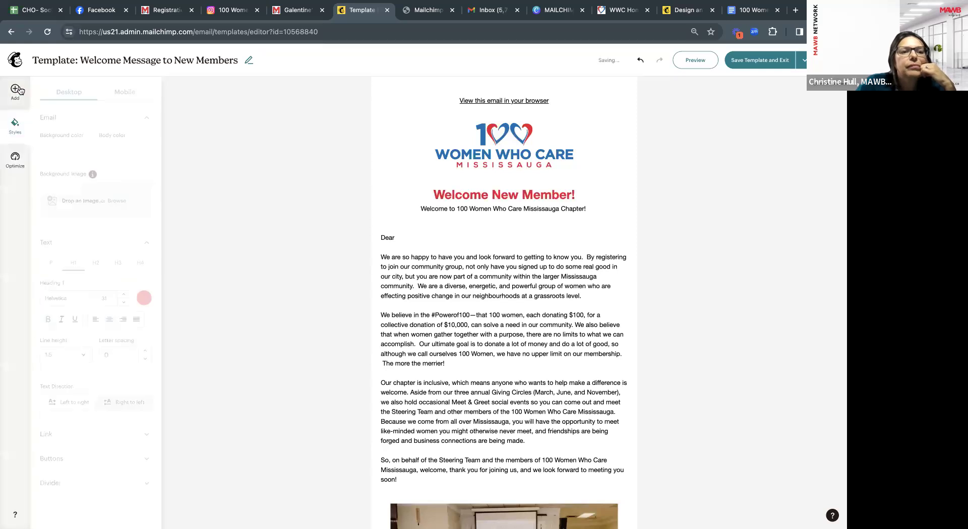
left_click(15, 95)
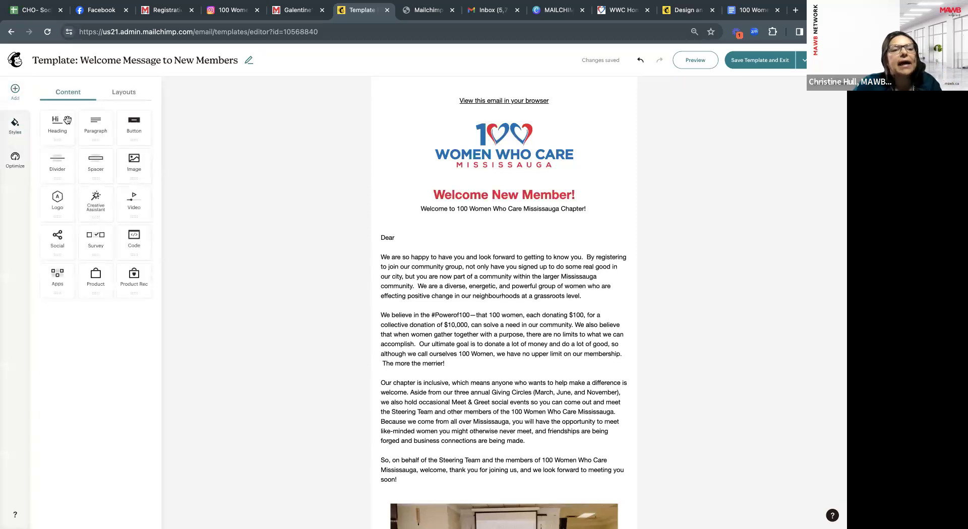
left_click_drag(57, 126, 382, 225)
type("test")
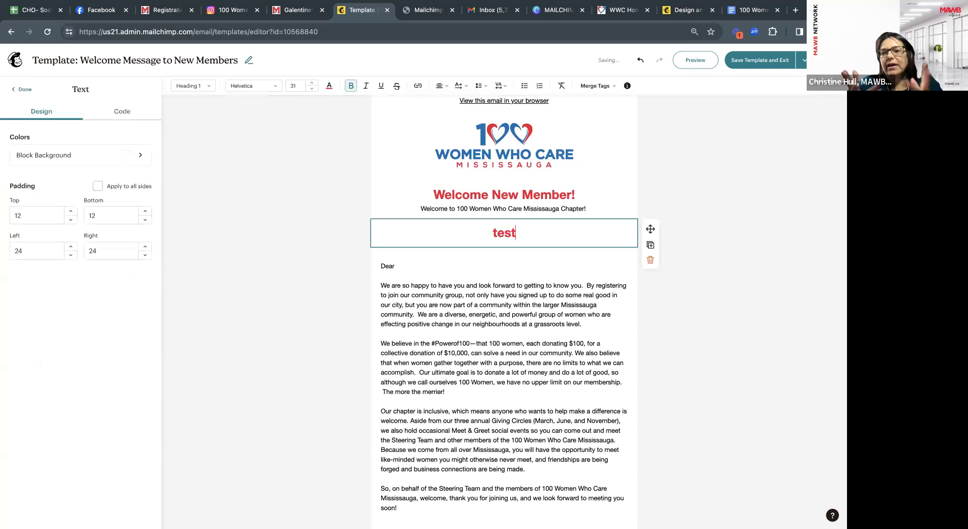
left_click(651, 262)
left_click(525, 204)
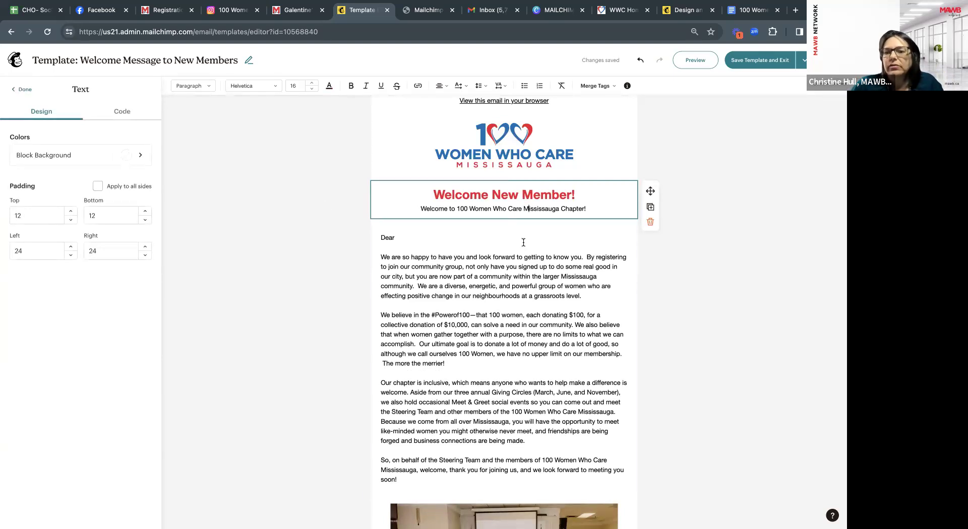
left_click(22, 92)
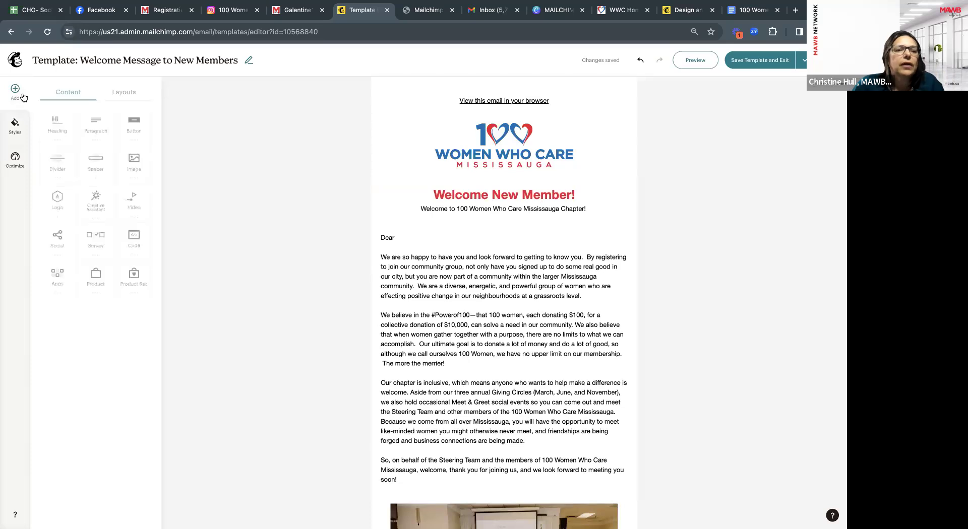
left_click(496, 195)
left_click(329, 87)
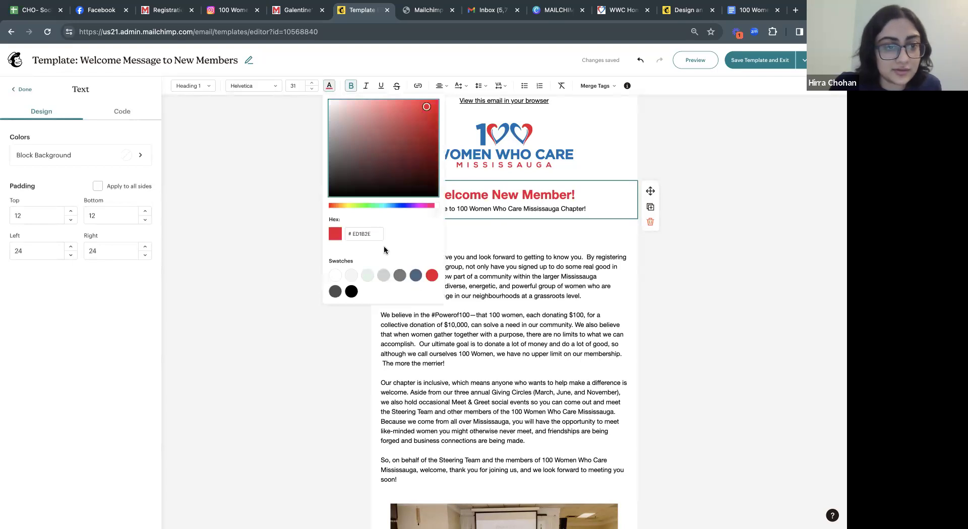
left_click(22, 90)
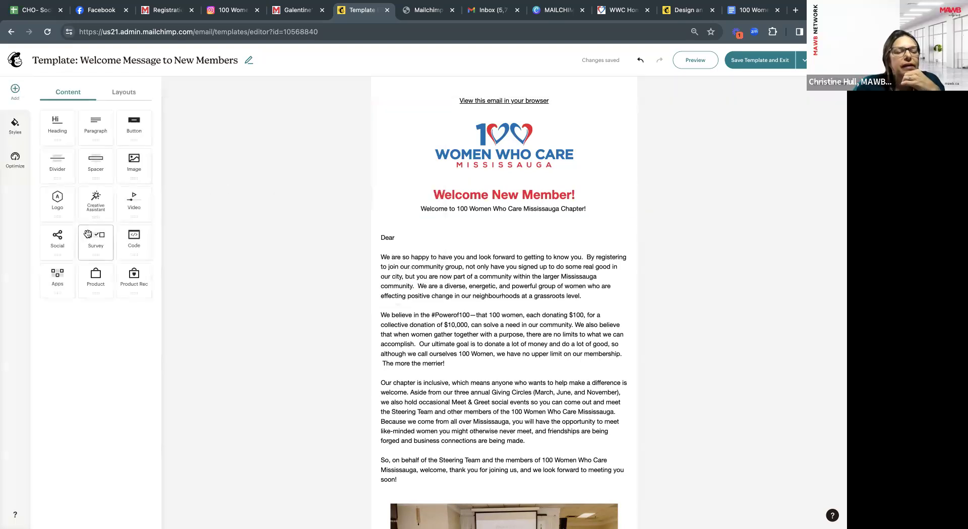
left_click(434, 239)
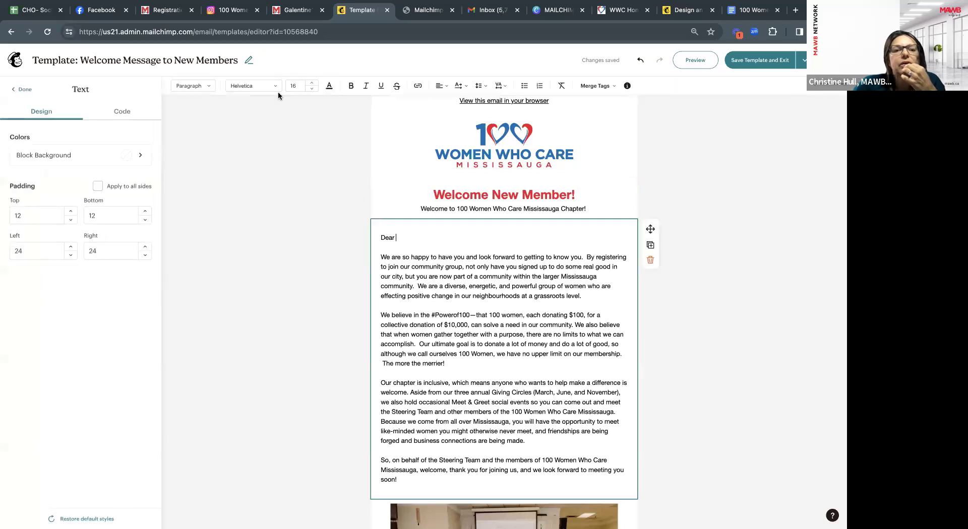
left_click(21, 89)
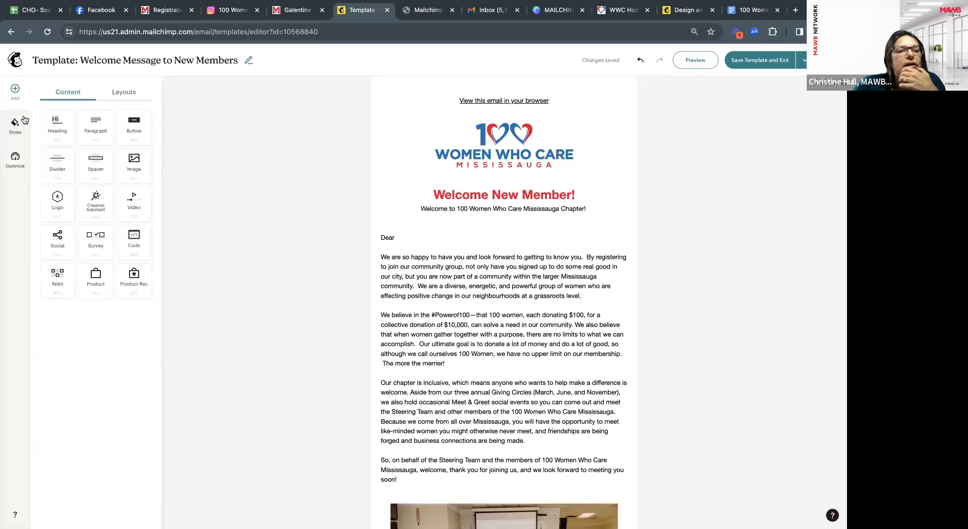
left_click(15, 125)
scroll(135, 242, "down", 1)
scroll(132, 372, "down", 1)
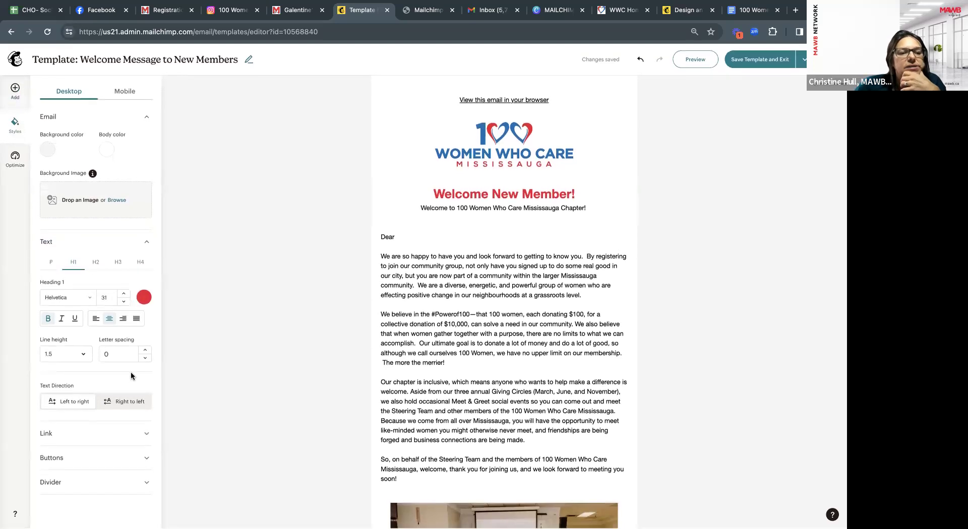
left_click(87, 299)
scroll(88, 343, "up", 5)
scroll(88, 359, "down", 10)
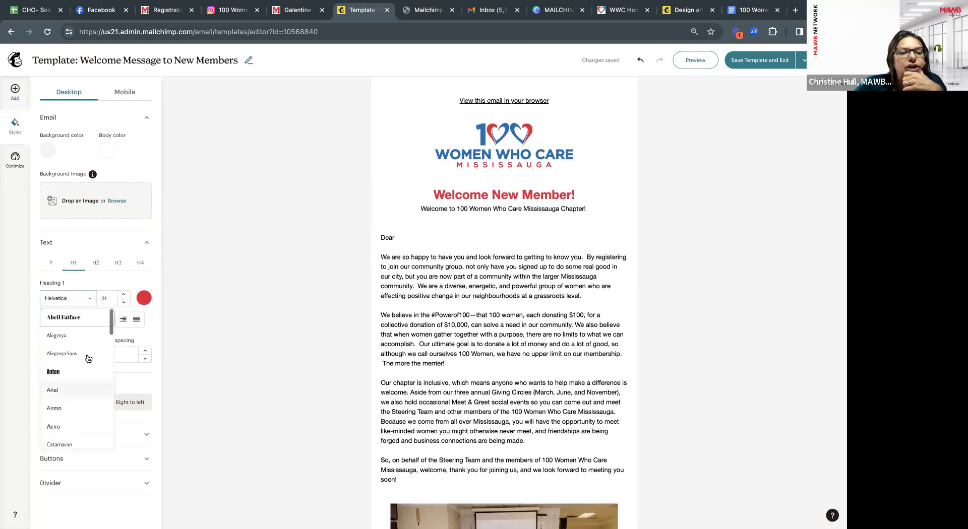
scroll(89, 359, "up", 10)
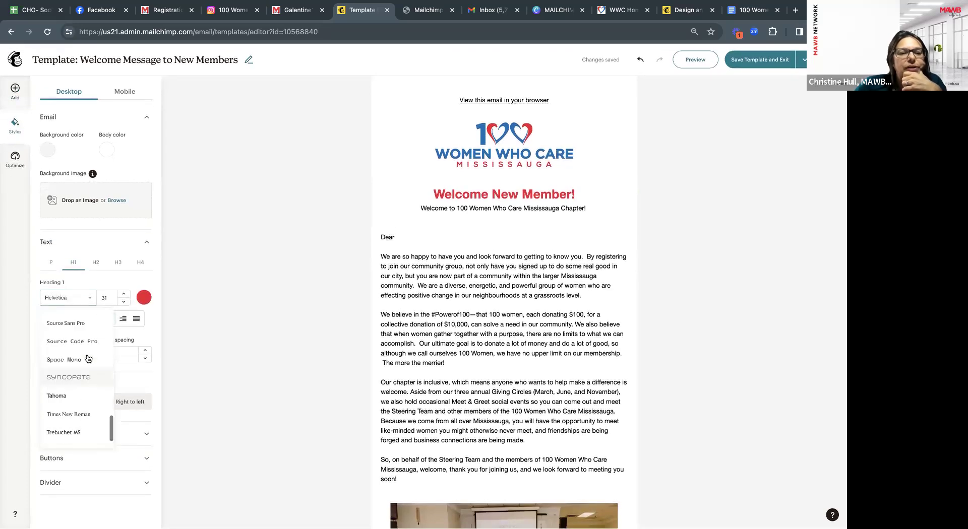
left_click(50, 264)
left_click(75, 299)
scroll(76, 343, "down", 5)
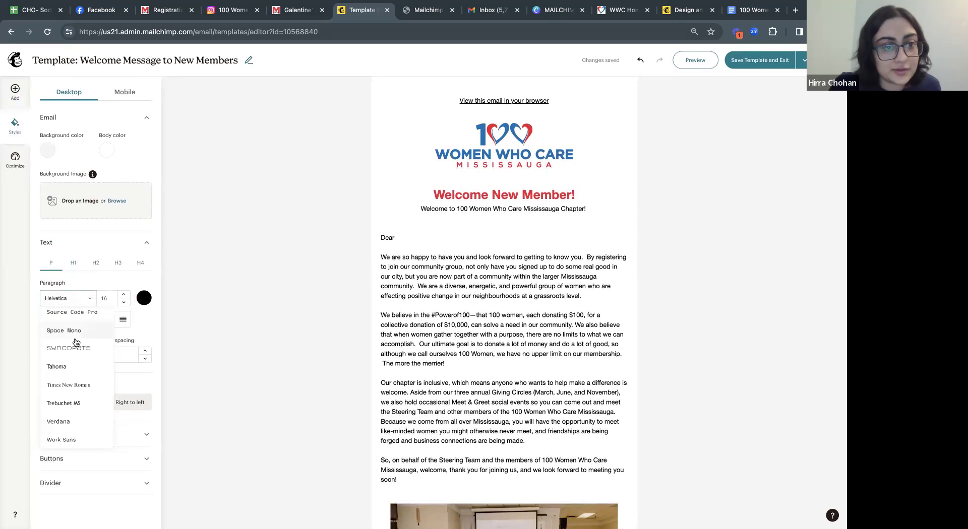
left_click(277, 139)
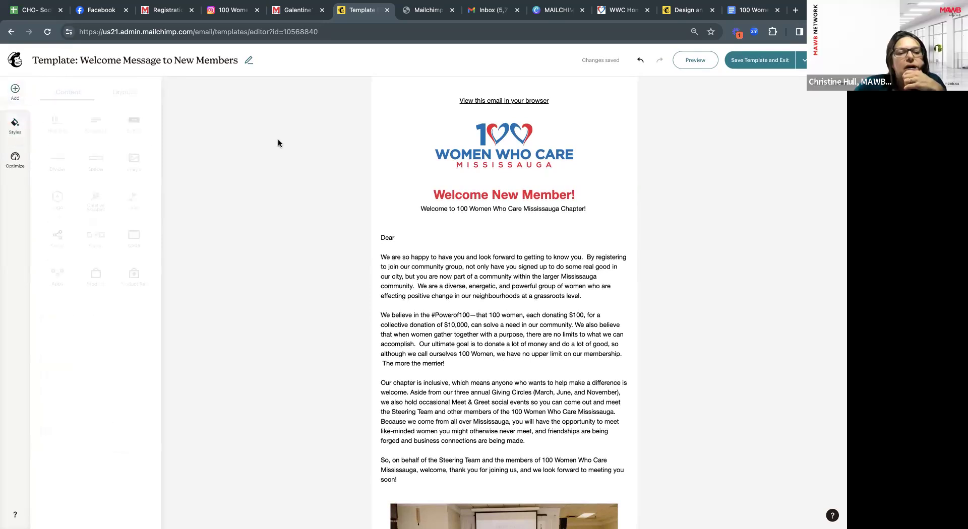
left_click(440, 205)
left_click(243, 87)
scroll(271, 181, "up", 5)
scroll(270, 181, "down", 10)
scroll(271, 182, "up", 10)
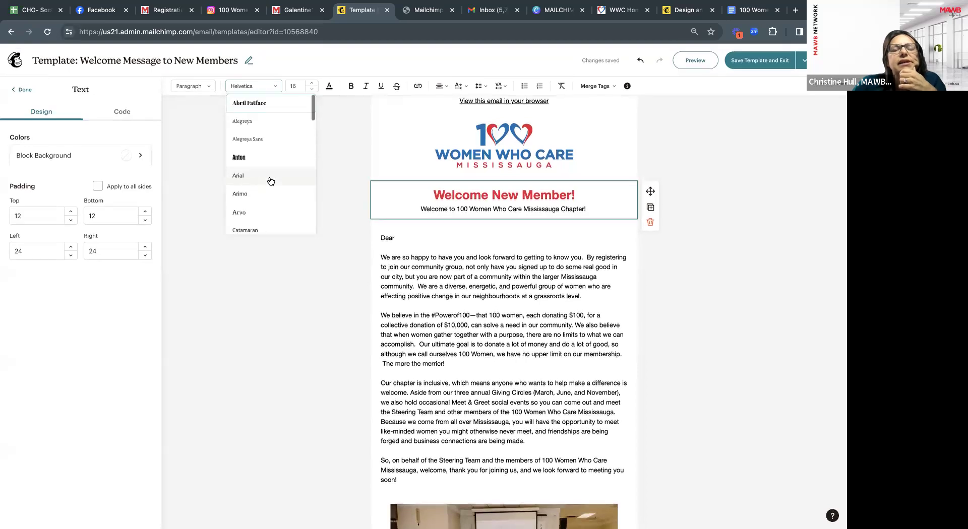
left_click(420, 244)
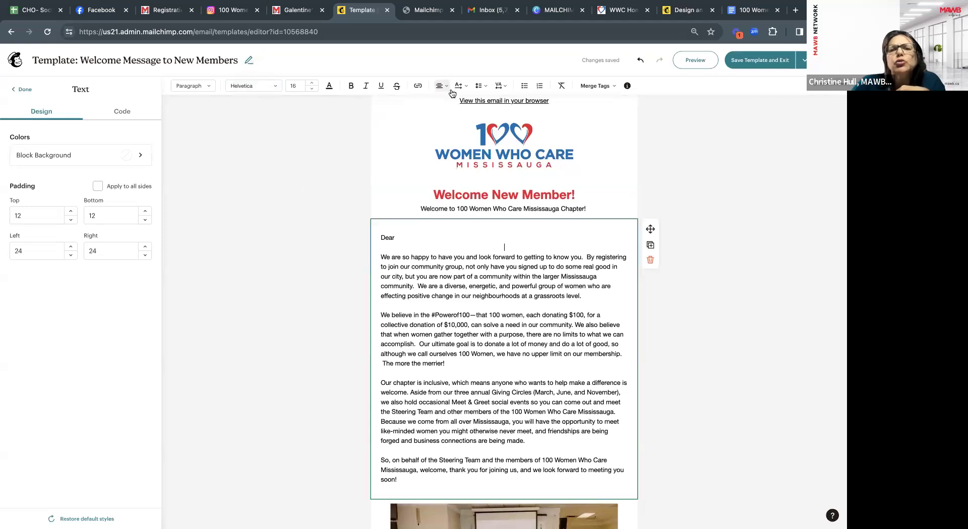
left_click(250, 86)
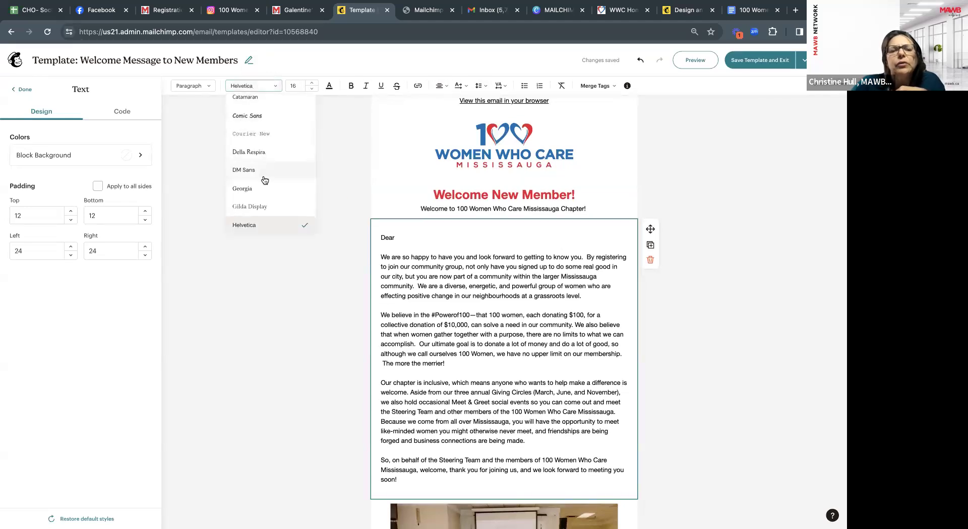
scroll(264, 180, "down", 10)
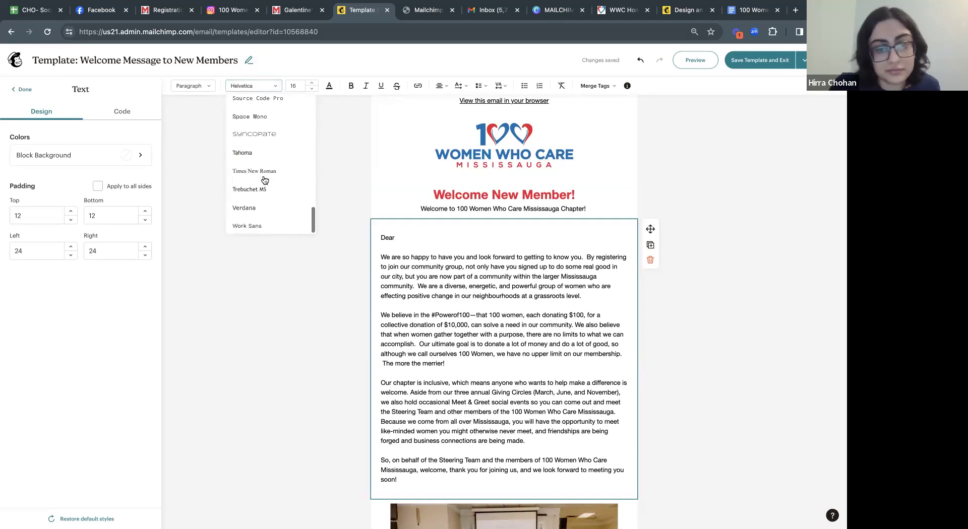
scroll(264, 180, "up", 15)
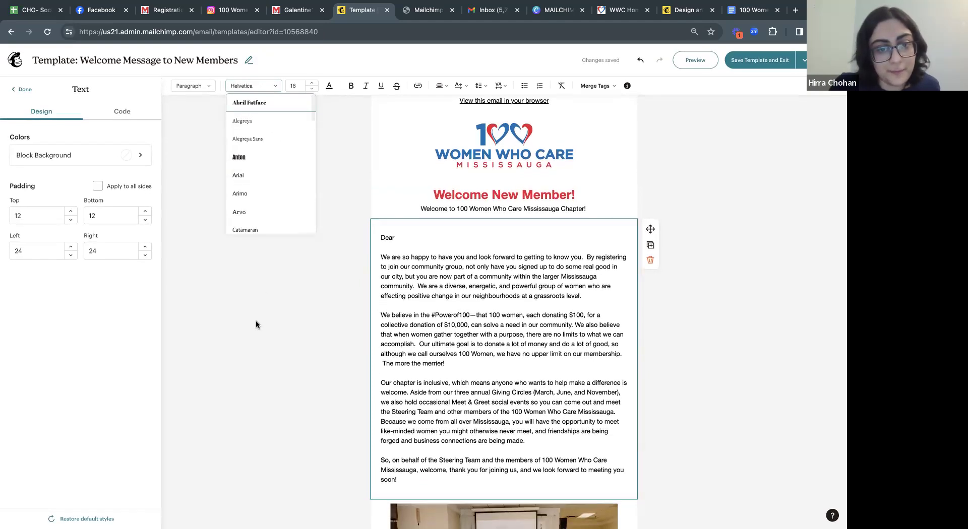
left_click(256, 320)
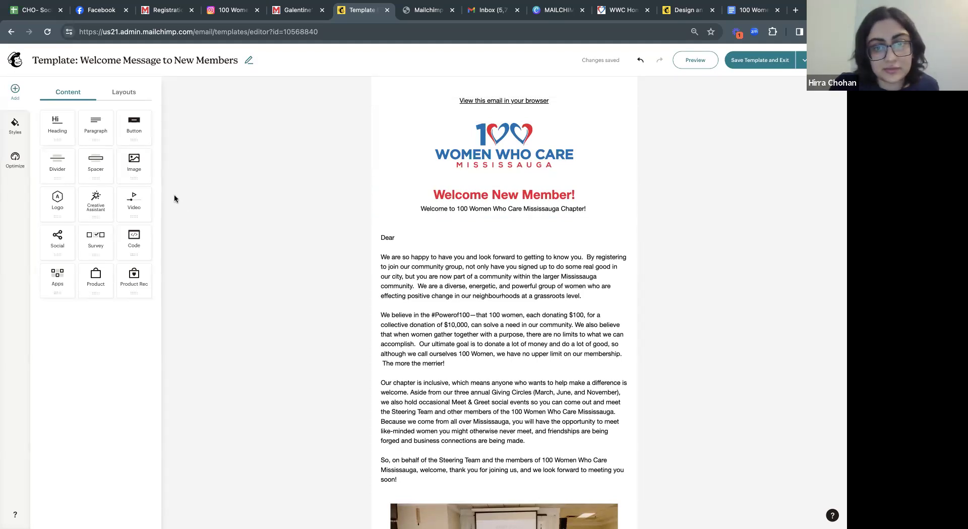
Review the template's button style settings in Styles.
left_click(16, 127)
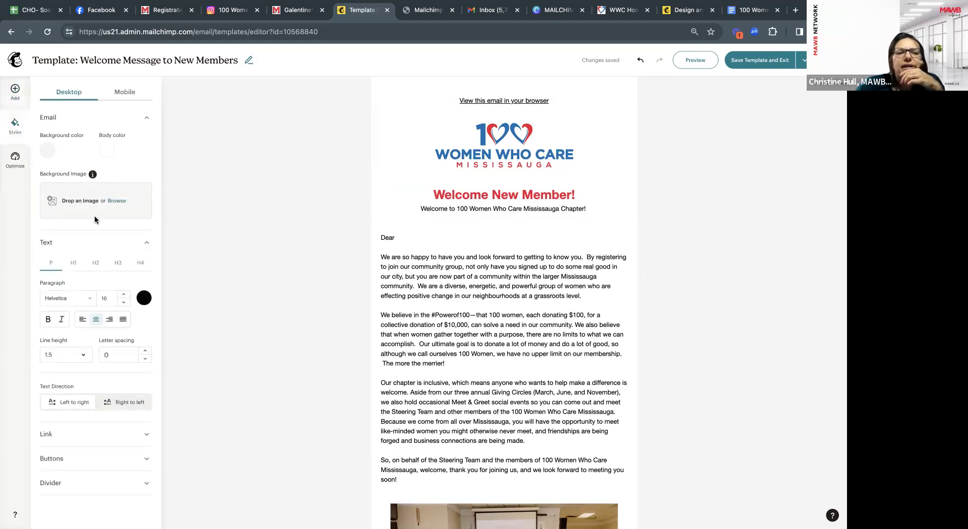
left_click(135, 459)
scroll(135, 458, "down", 4)
scroll(123, 346, "down", 1)
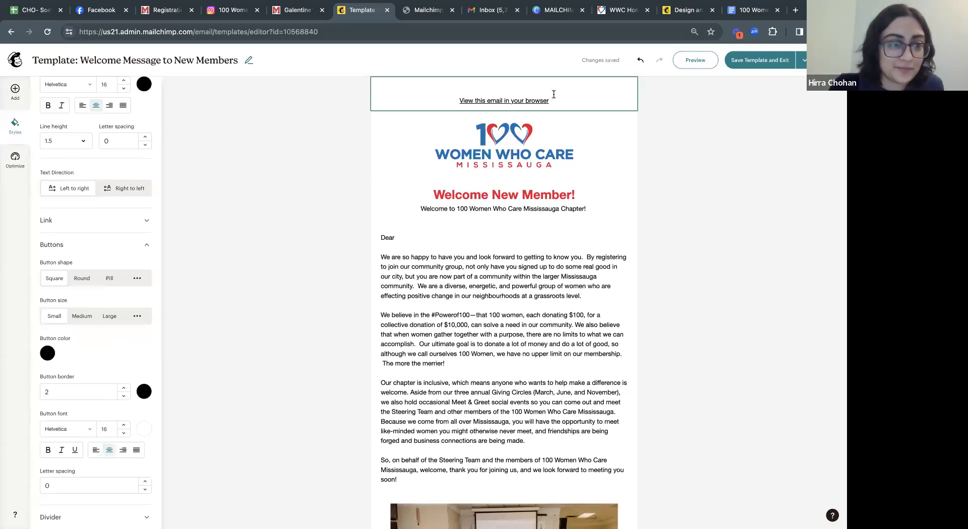
scroll(589, 278, "down", 1)
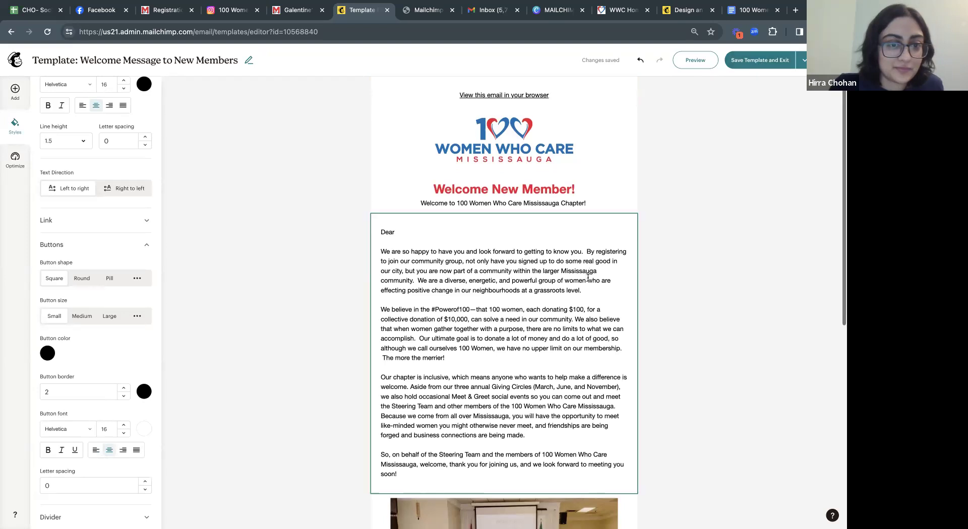
scroll(588, 277, "up", 1)
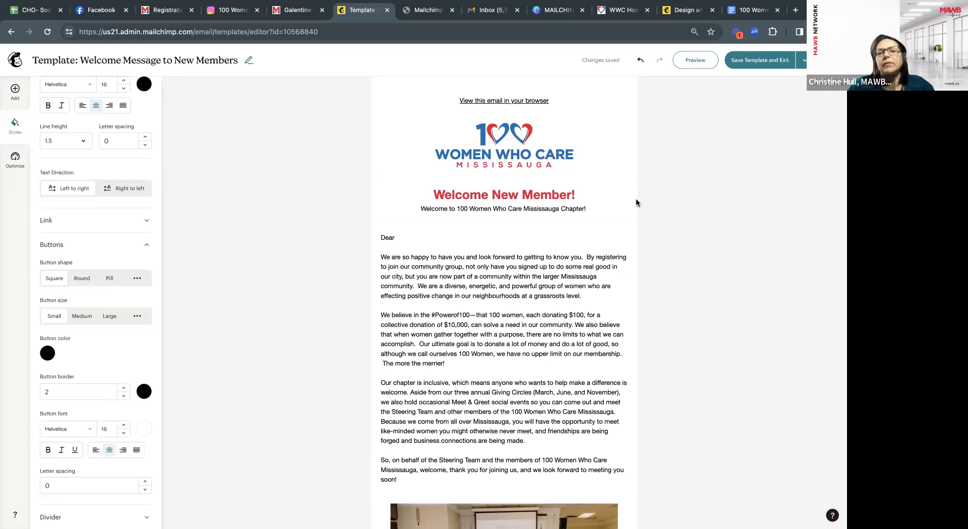
Review the email's main body text, then save the template and exit the editor.
left_click(401, 240)
scroll(473, 373, "down", 1)
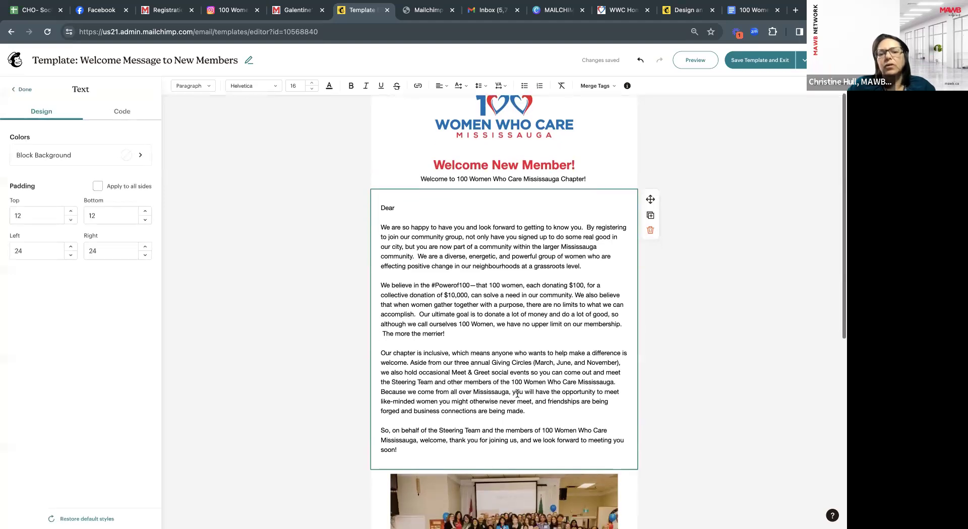
scroll(525, 398, "down", 4)
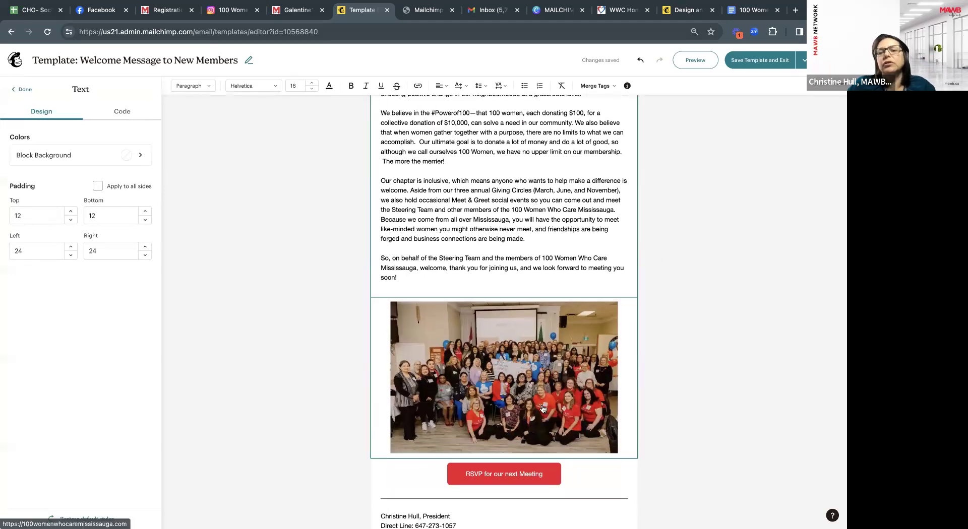
scroll(543, 409, "down", 2)
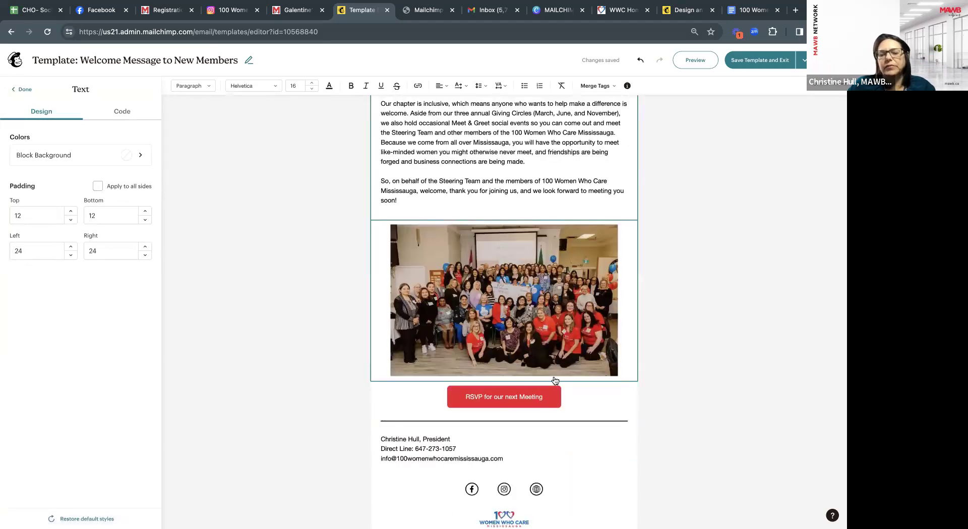
scroll(555, 380, "up", 7)
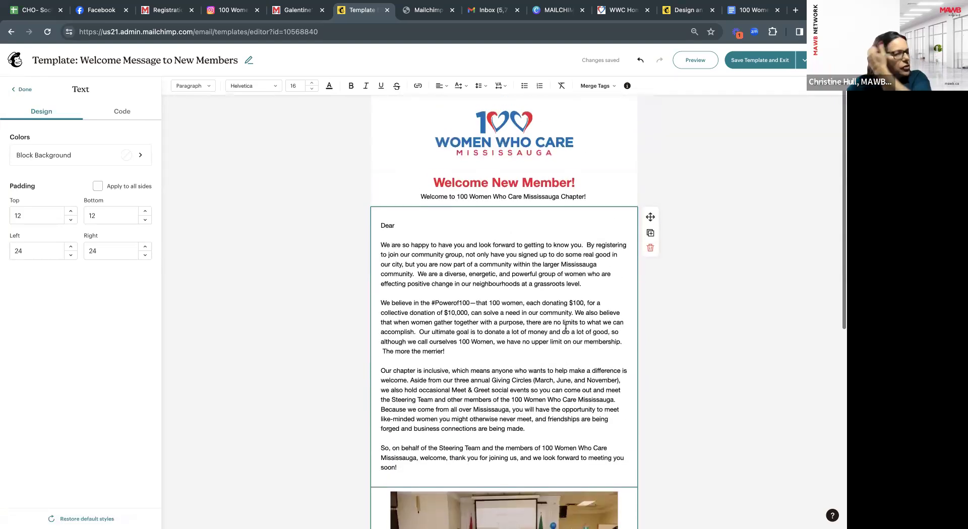
scroll(549, 312, "up", 1)
scroll(525, 287, "down", 2)
scroll(525, 286, "up", 2)
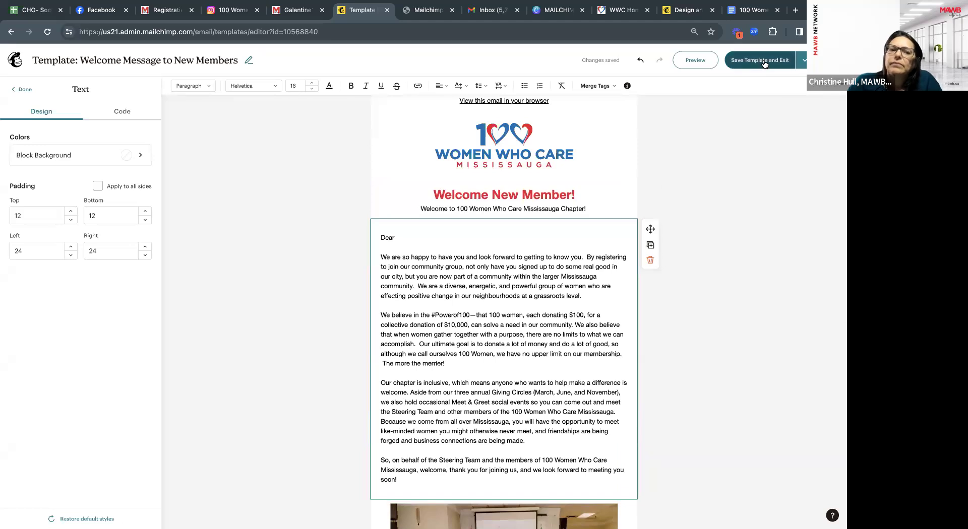
left_click(763, 61)
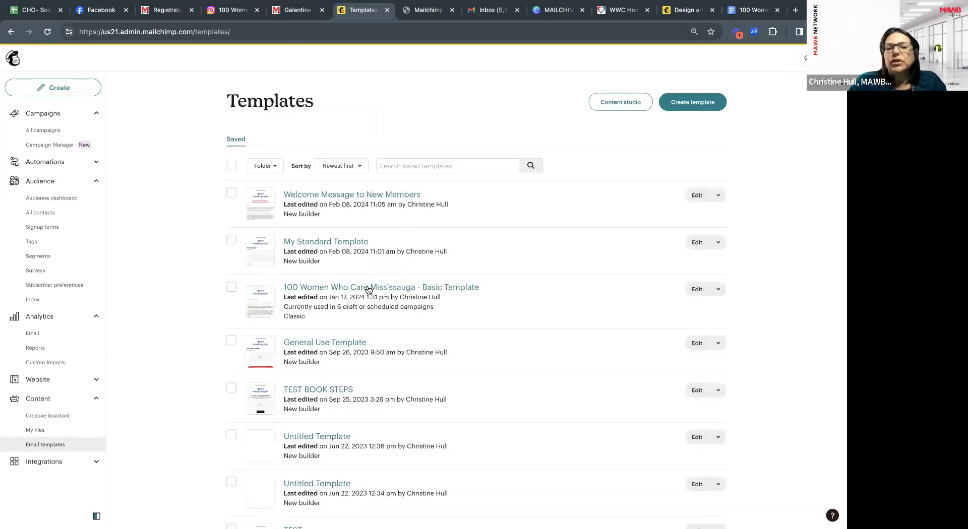
Open All campaigns and check the Happy February (copy 01) draft's extra actions without choosing one.
left_click(42, 132)
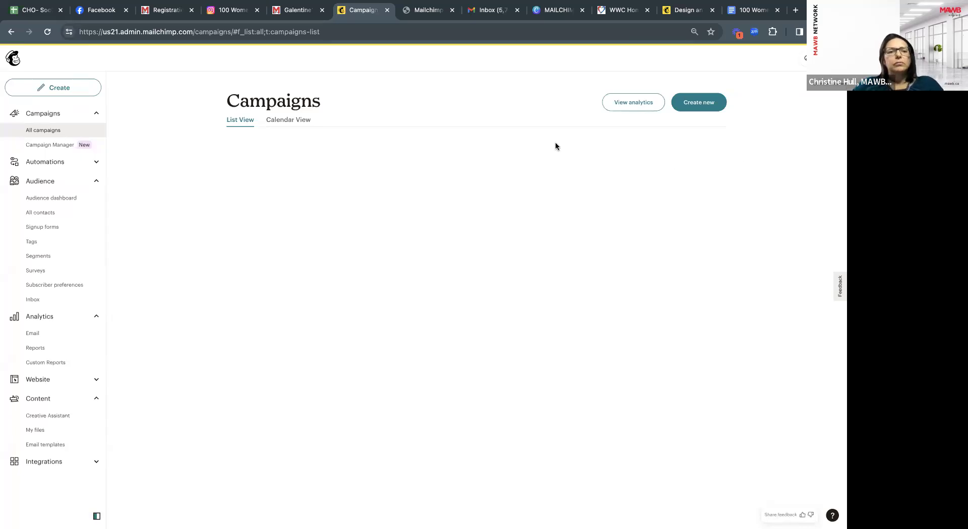
left_click(61, 132)
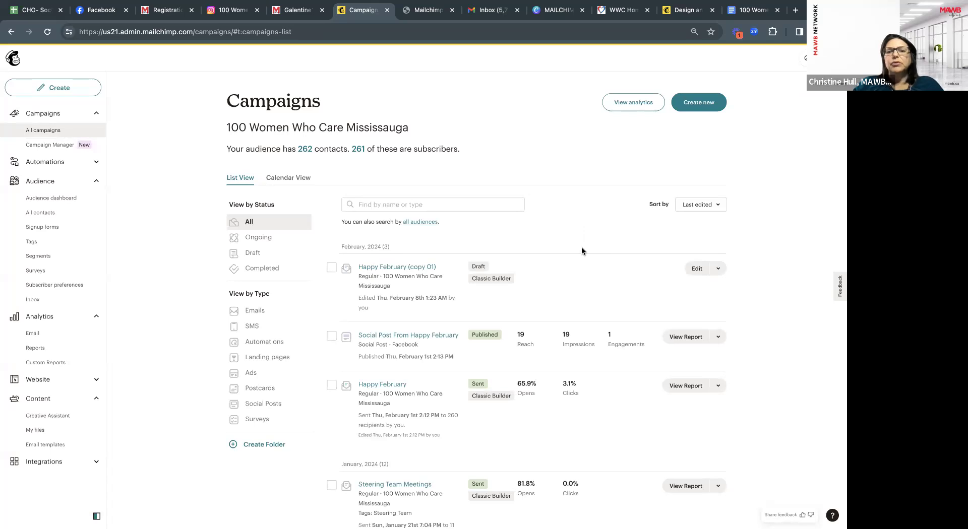
scroll(583, 245, "down", 3)
scroll(581, 249, "up", 3)
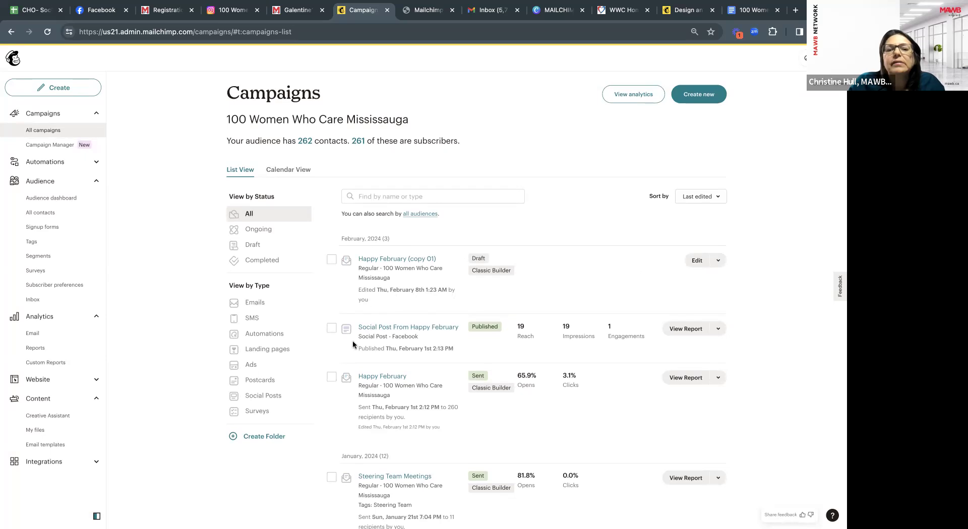
scroll(399, 404, "down", 2)
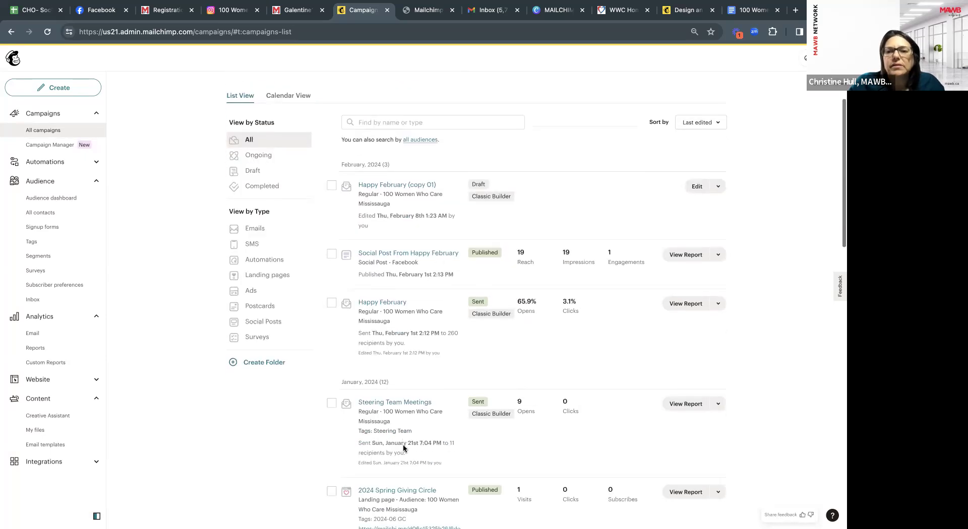
scroll(423, 419, "up", 2)
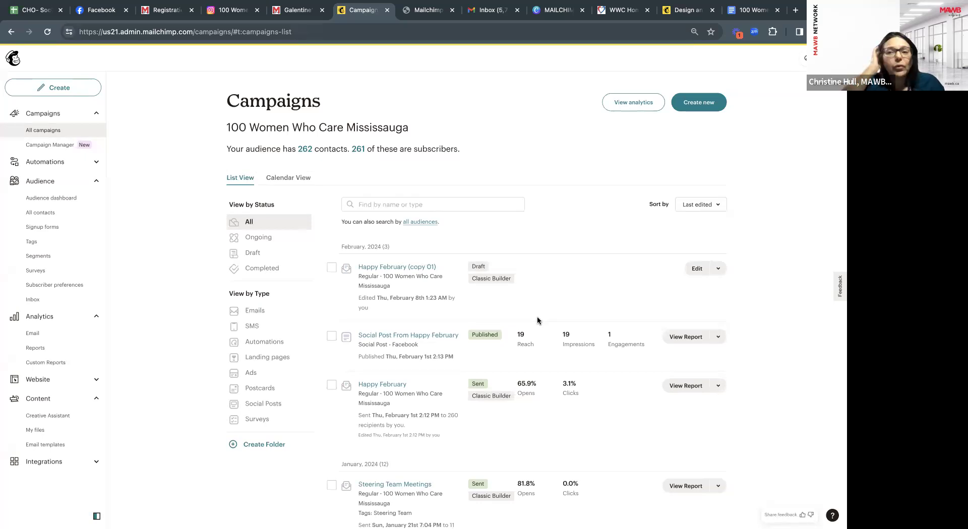
left_click(718, 269)
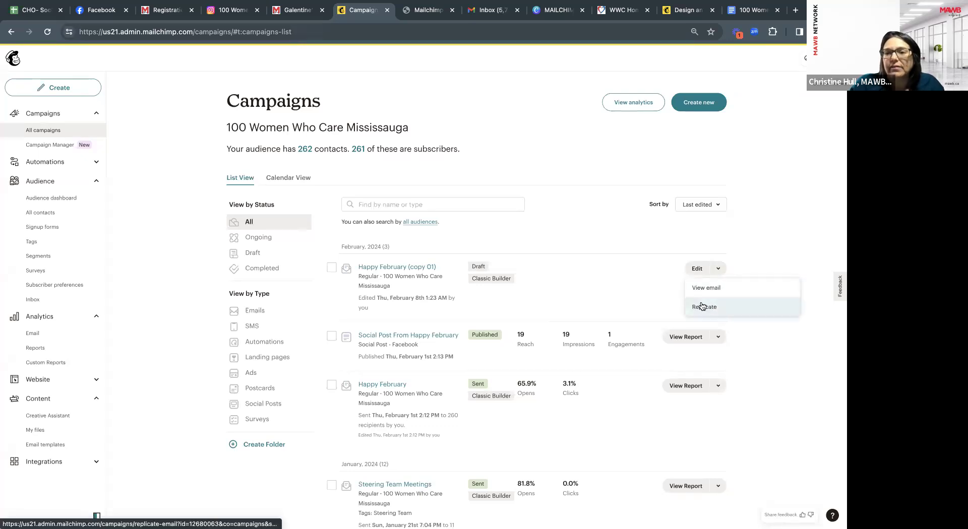
left_click(634, 294)
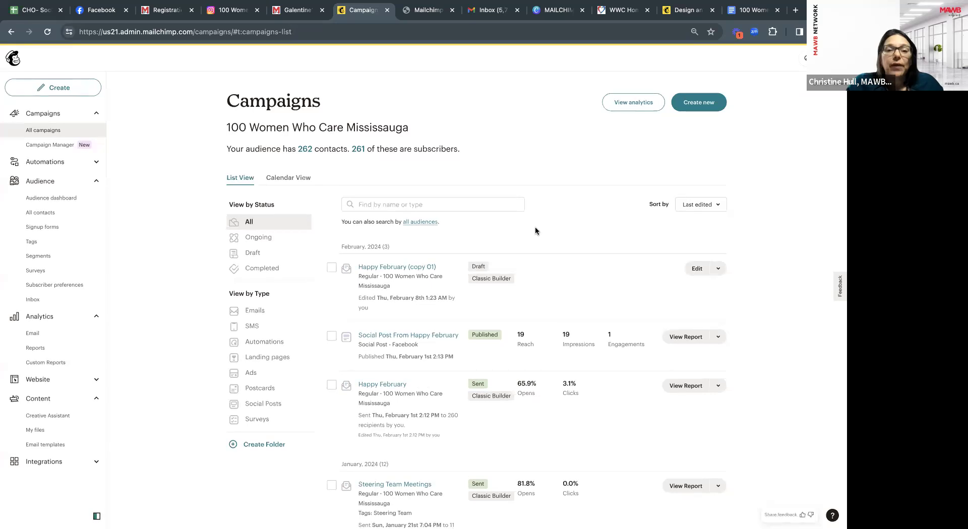
Start a new campaign from the Campaigns page.
left_click(699, 104)
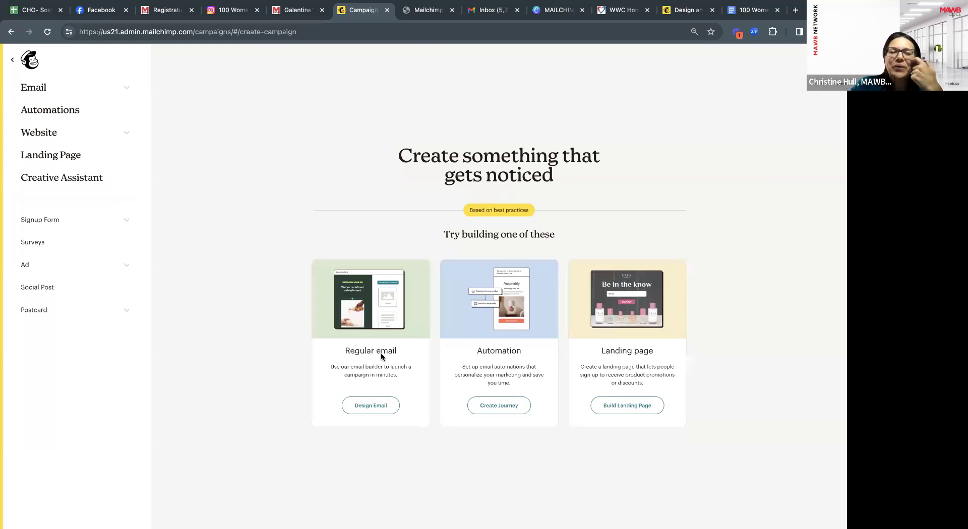
Start a Regular email design and rename it 'New Member Email - Feb 8th'.
left_click(372, 407)
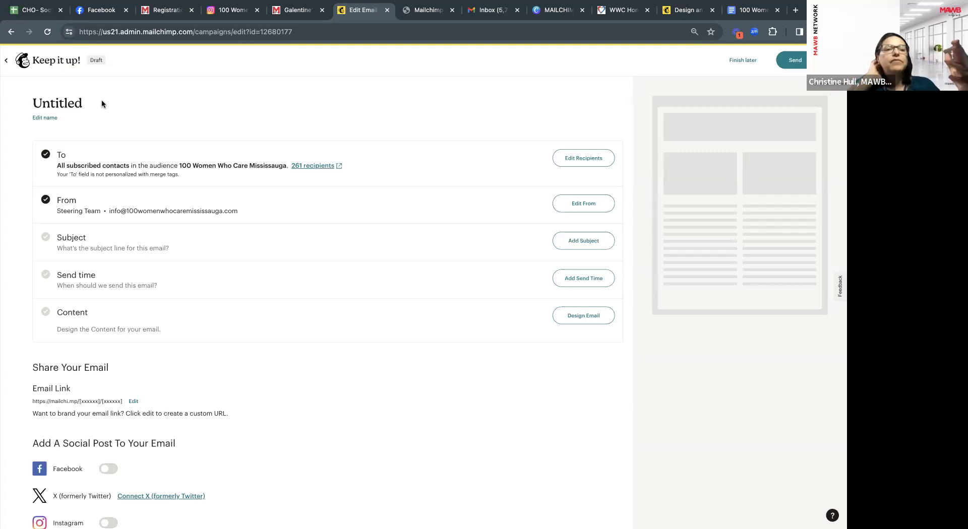
left_click(53, 117)
type("New")
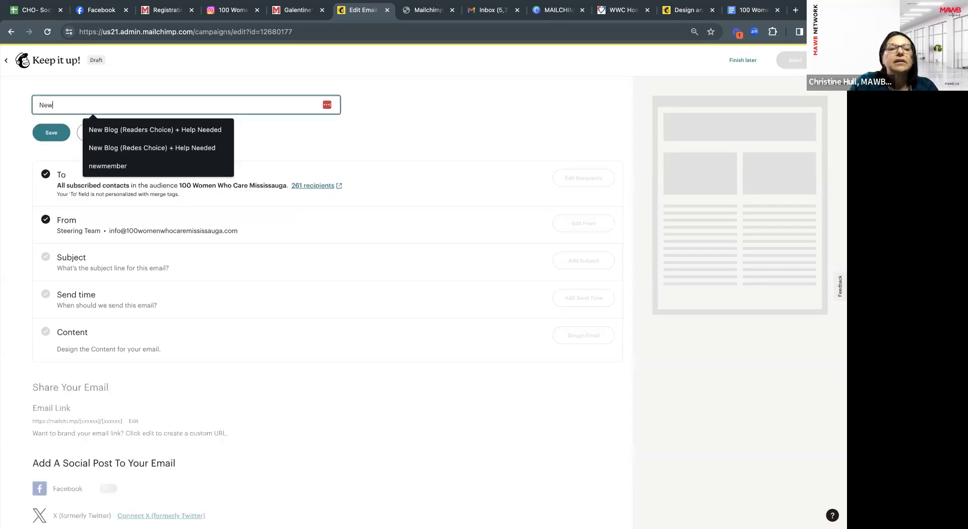
type(" Mem")
key("BackSpace")
type("m e")
key("BackSpace")
key("BackSpace")
type("ber Email - Feb")
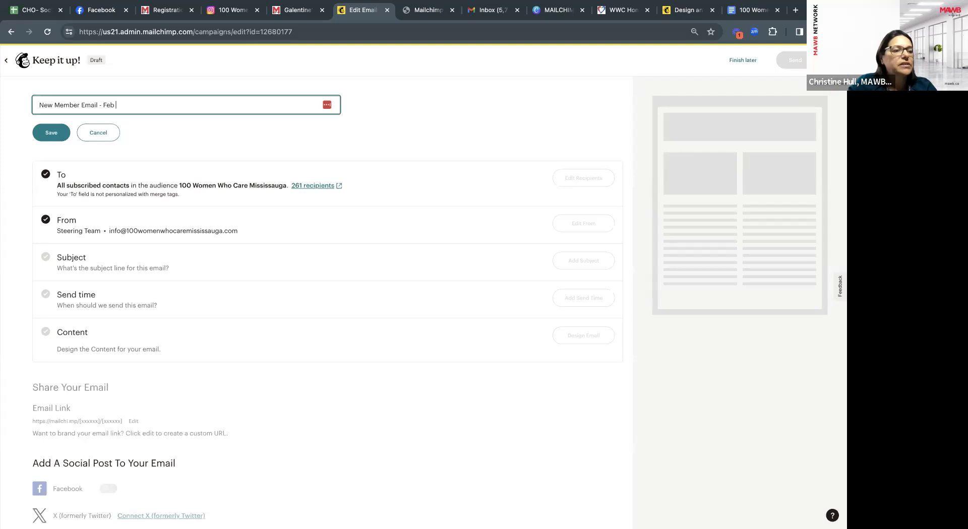
type(" 8th")
left_click(44, 135)
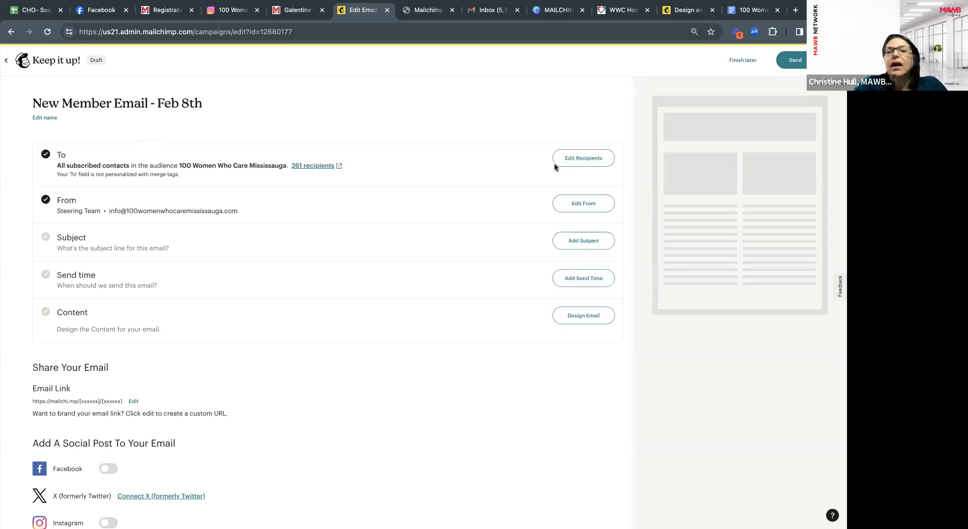
Set the recipients to the New subscribers pre-built segment of the 100 Women Who Care Mississauga audience.
left_click(579, 161)
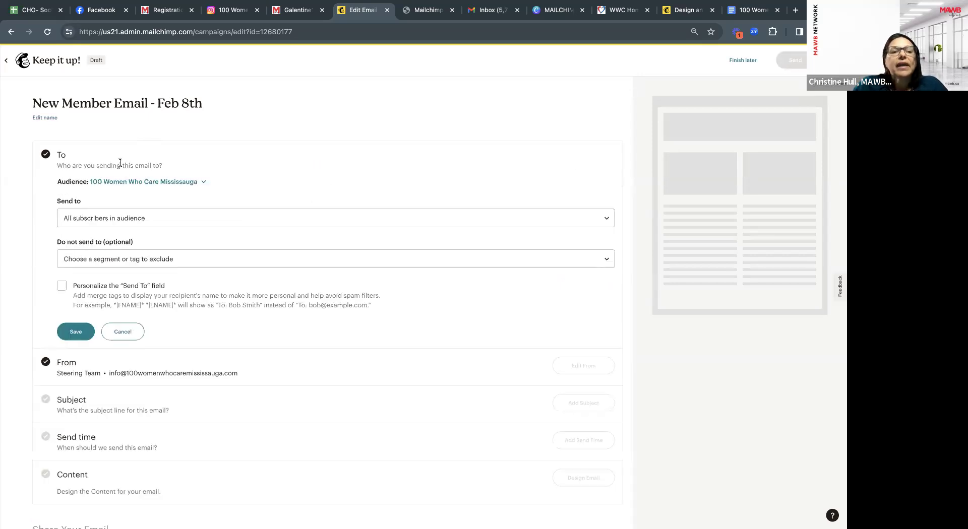
left_click(158, 225)
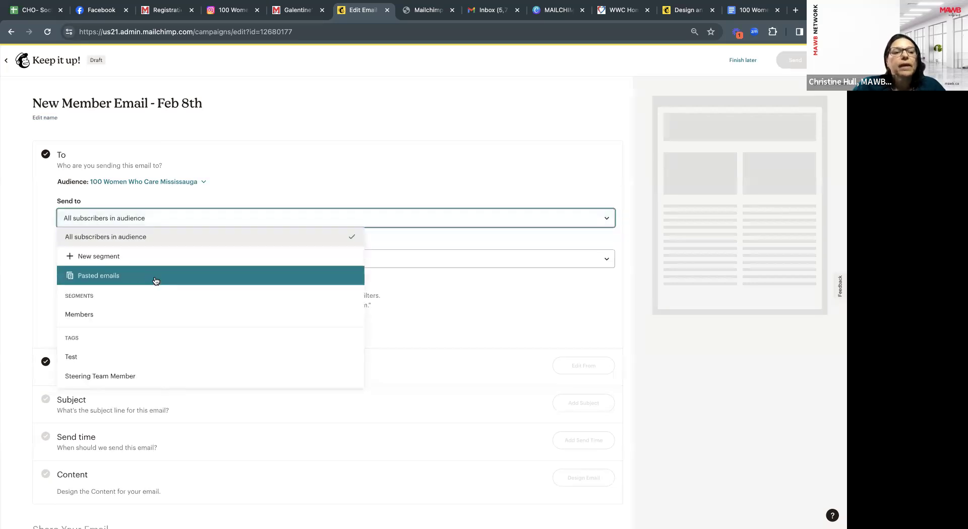
scroll(153, 286, "down", 1)
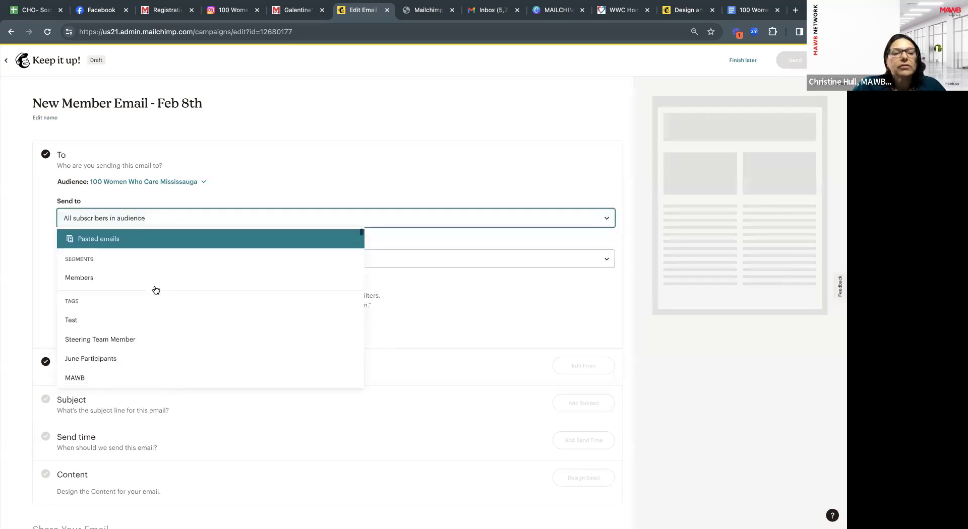
scroll(154, 287, "up", 1)
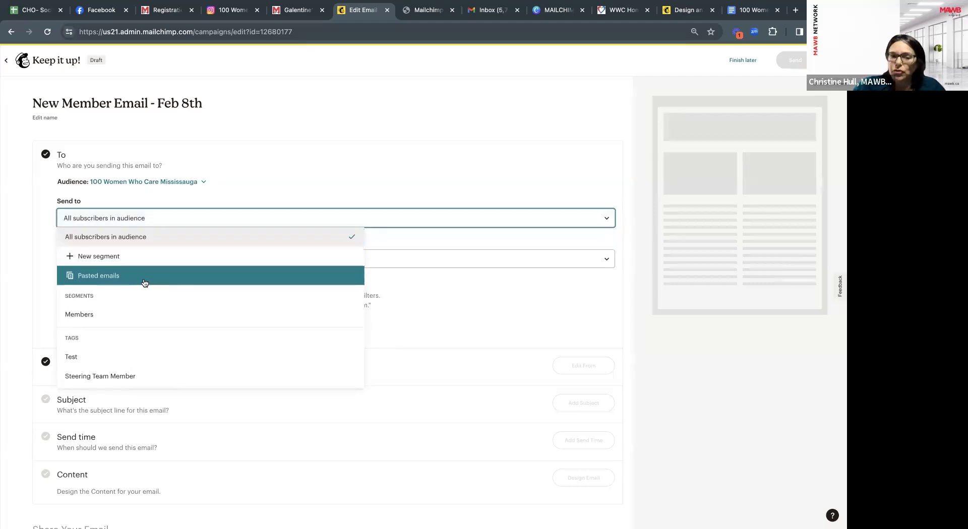
scroll(145, 283, "down", 1)
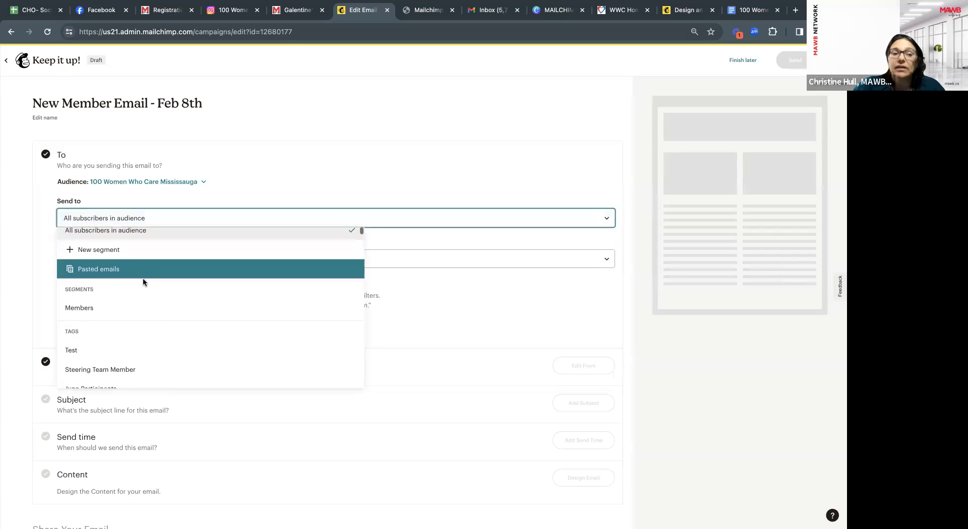
scroll(144, 278, "down", 3)
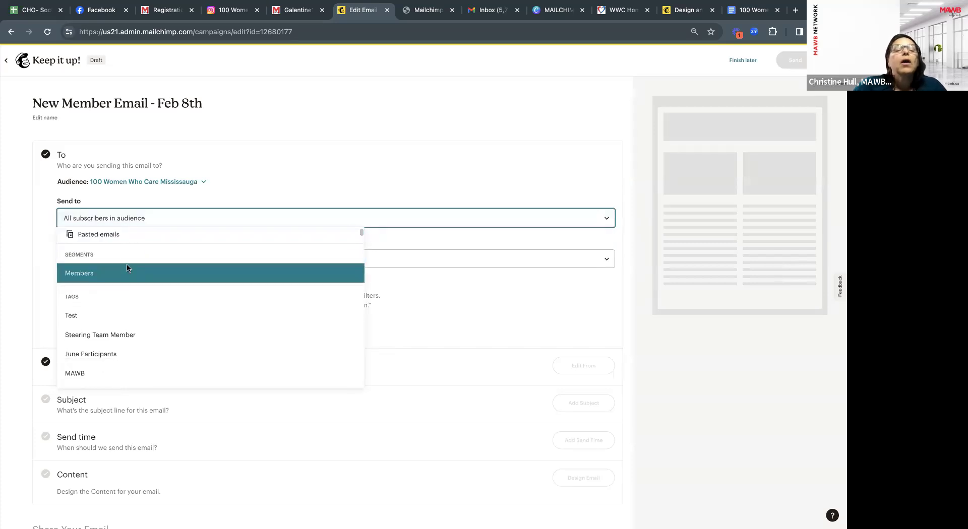
scroll(116, 282, "down", 2)
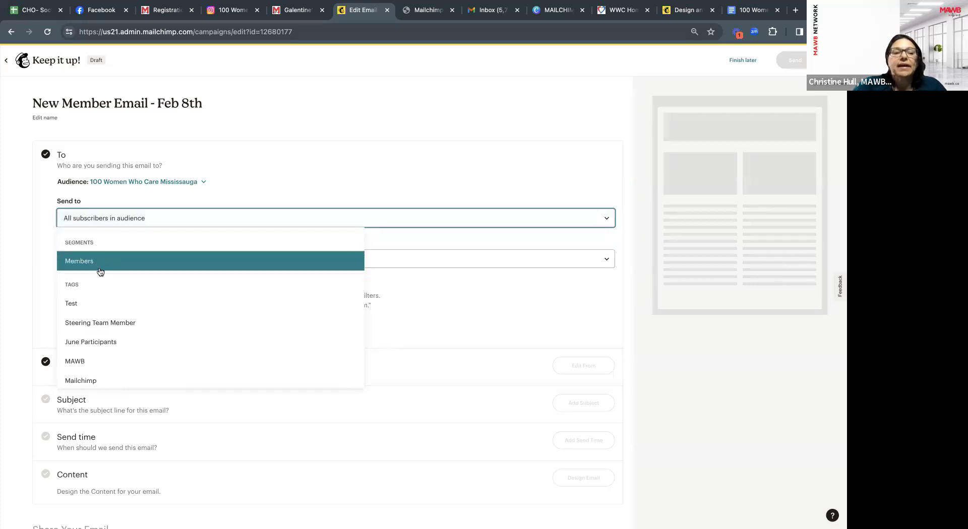
scroll(126, 279, "down", 2)
scroll(132, 314, "down", 3)
scroll(140, 332, "down", 5)
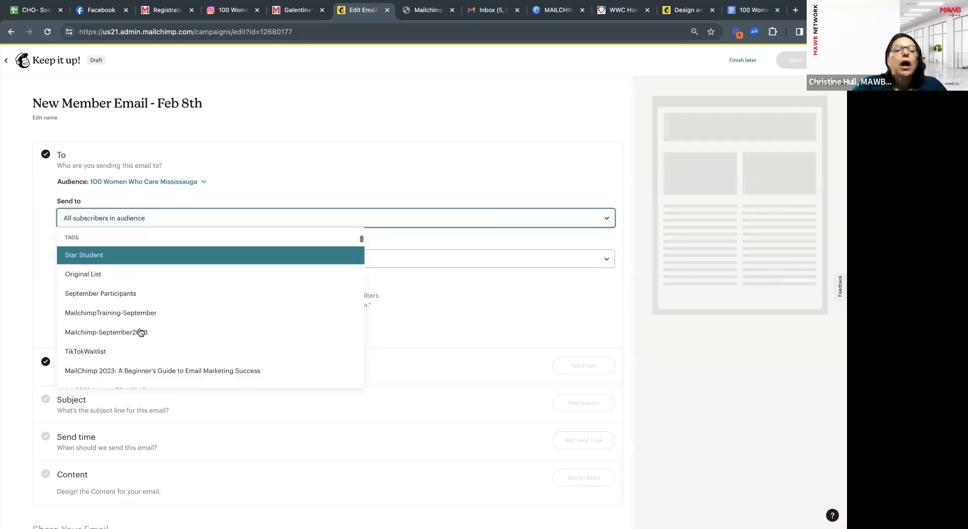
scroll(140, 332, "down", 4)
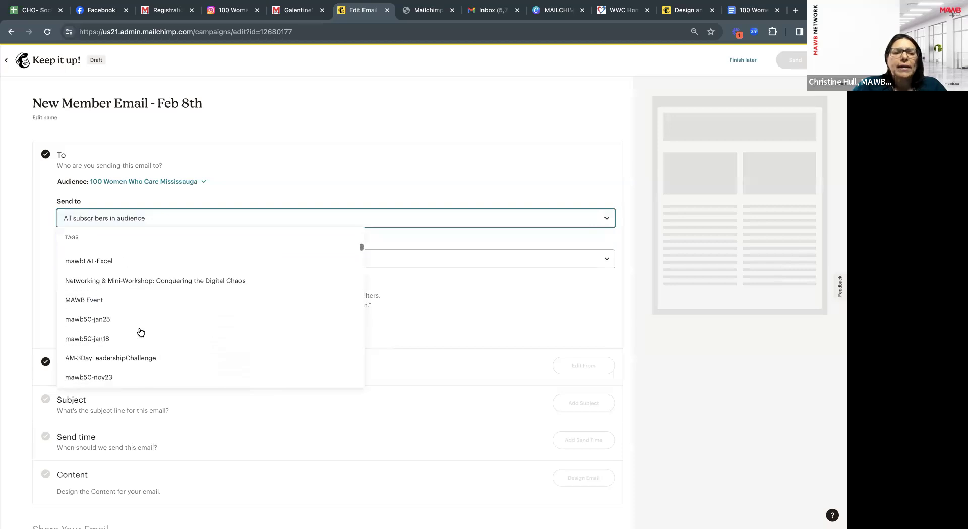
scroll(141, 332, "down", 5)
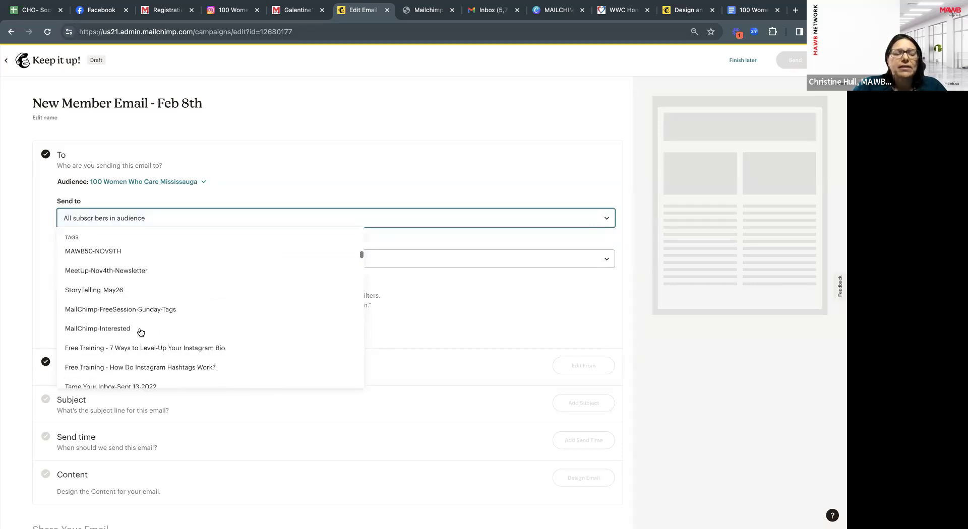
scroll(156, 338, "down", 5)
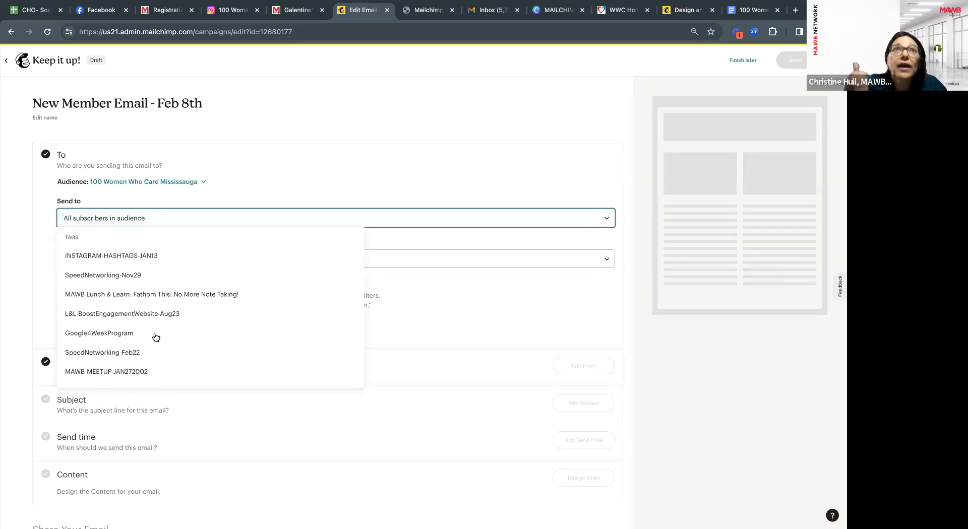
scroll(156, 338, "down", 2)
scroll(155, 338, "down", 6)
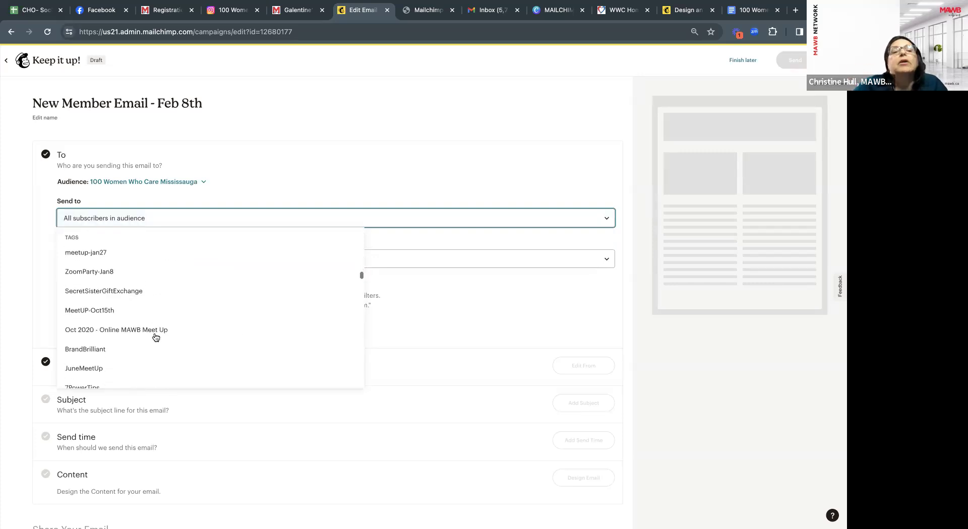
scroll(156, 338, "down", 8)
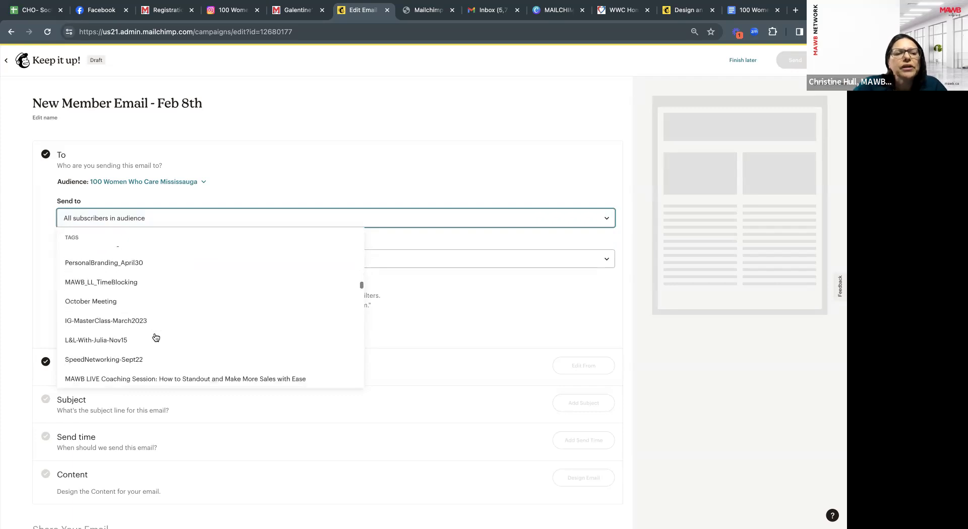
scroll(156, 338, "down", 10)
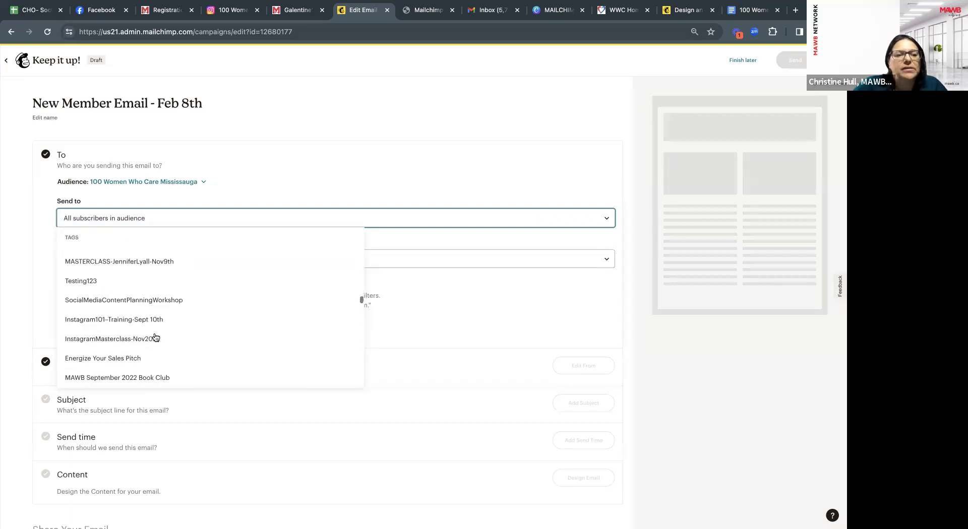
scroll(156, 338, "down", 10)
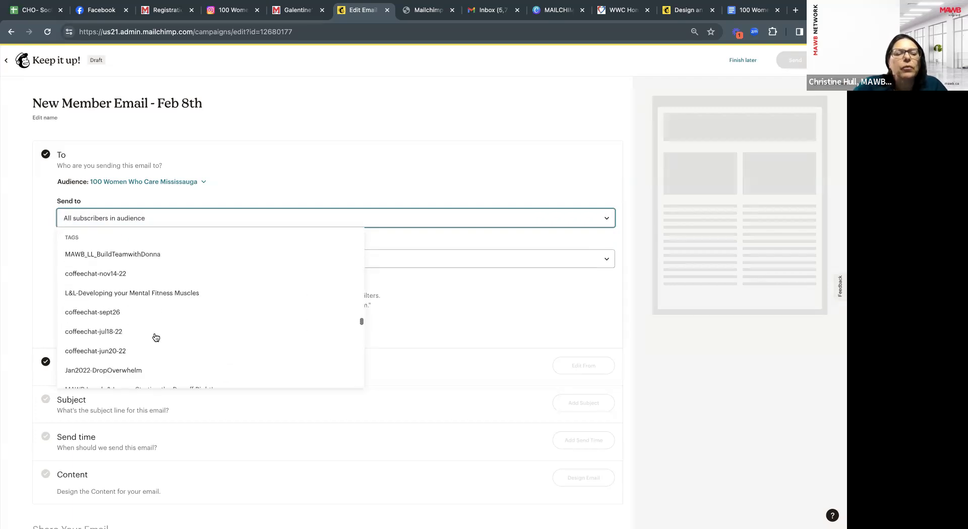
scroll(155, 338, "down", 10)
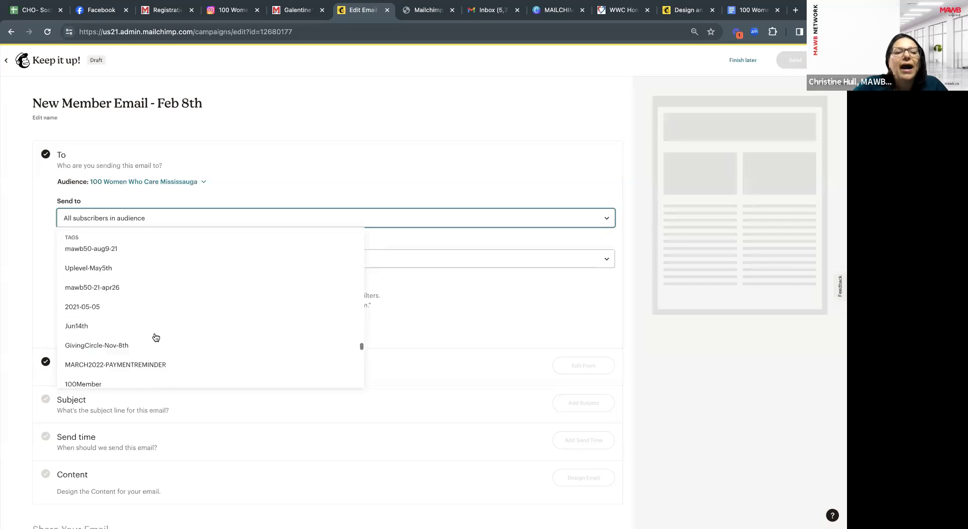
scroll(156, 338, "down", 10)
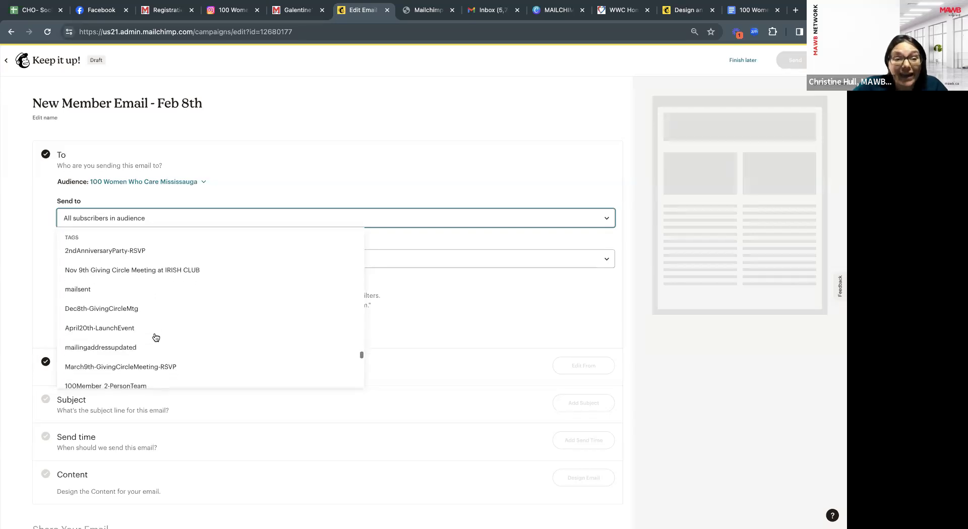
scroll(156, 338, "down", 5)
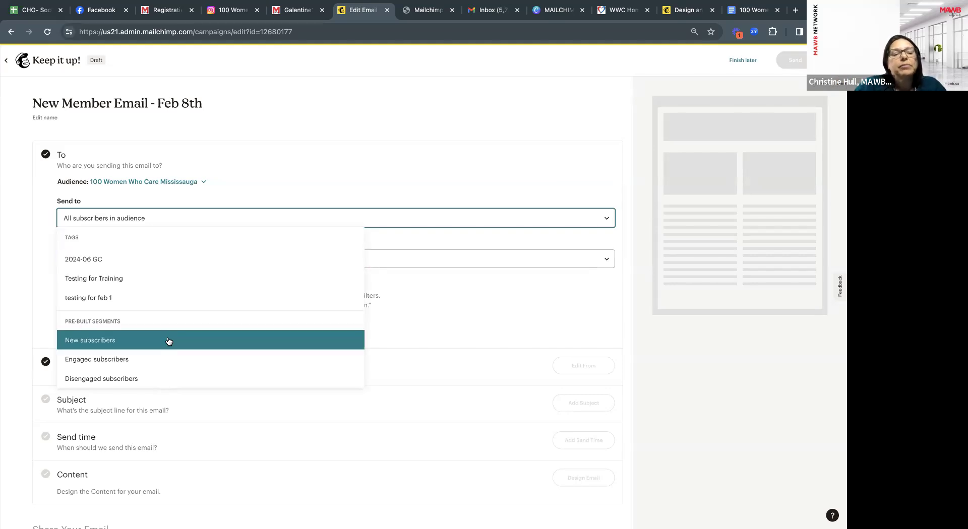
left_click(107, 342)
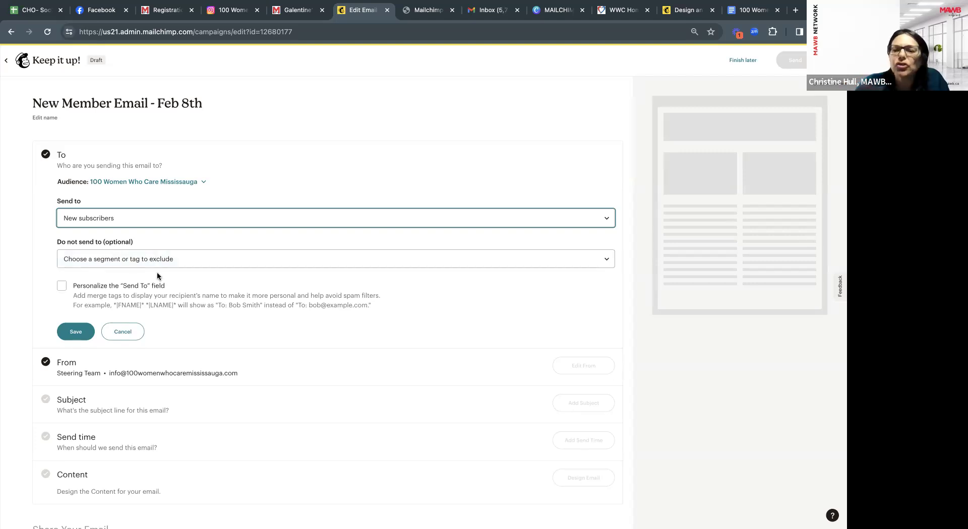
Personalize the To field with *|FNAME|* *|LNAME|* and save the New subscribers recipients.
left_click(61, 286)
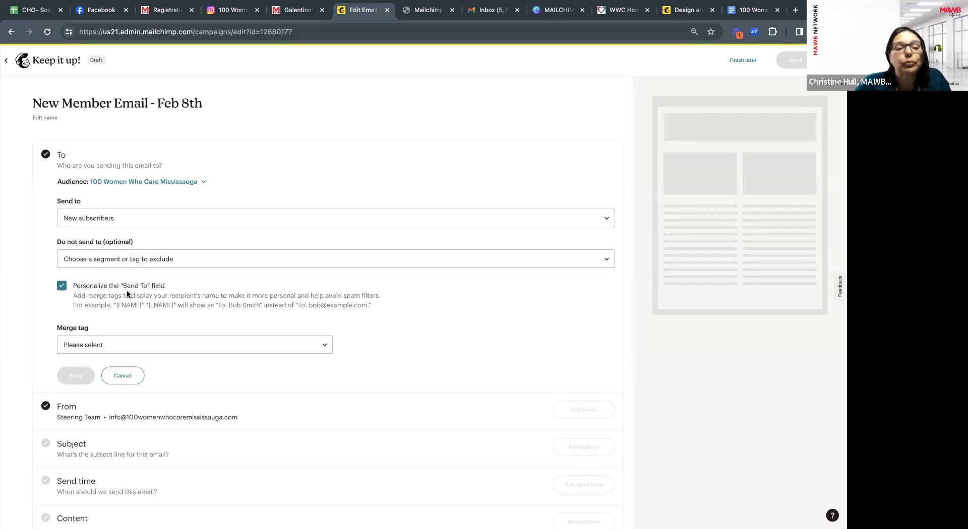
scroll(171, 296, "down", 1)
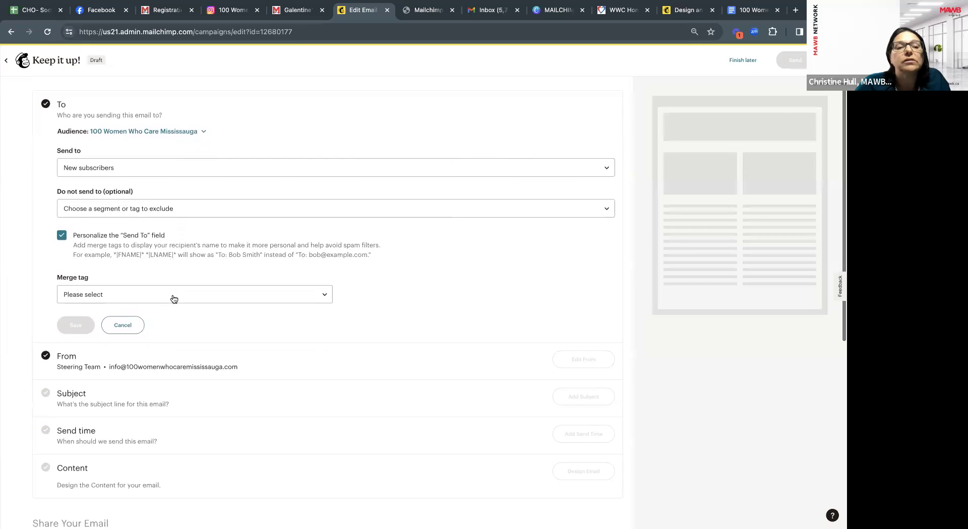
scroll(174, 299, "down", 1)
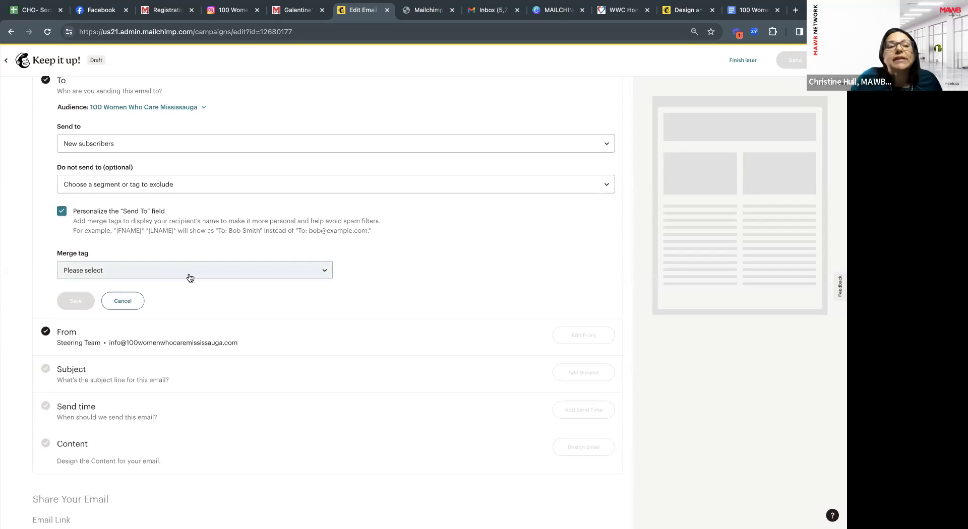
left_click(190, 278)
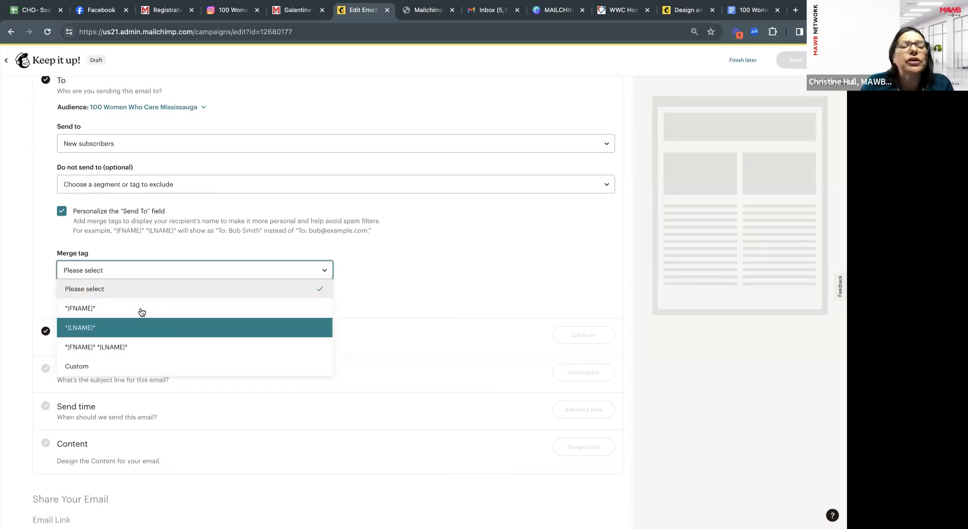
left_click(138, 348)
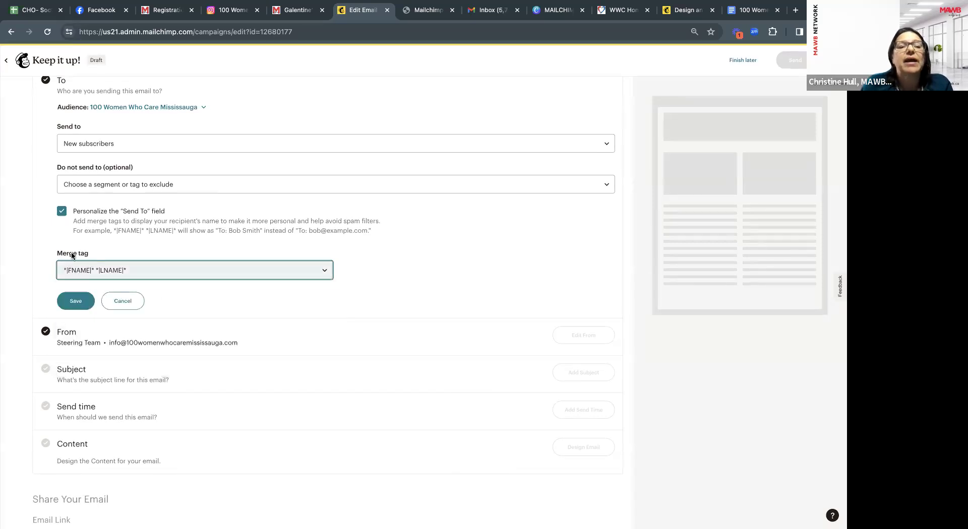
left_click(73, 301)
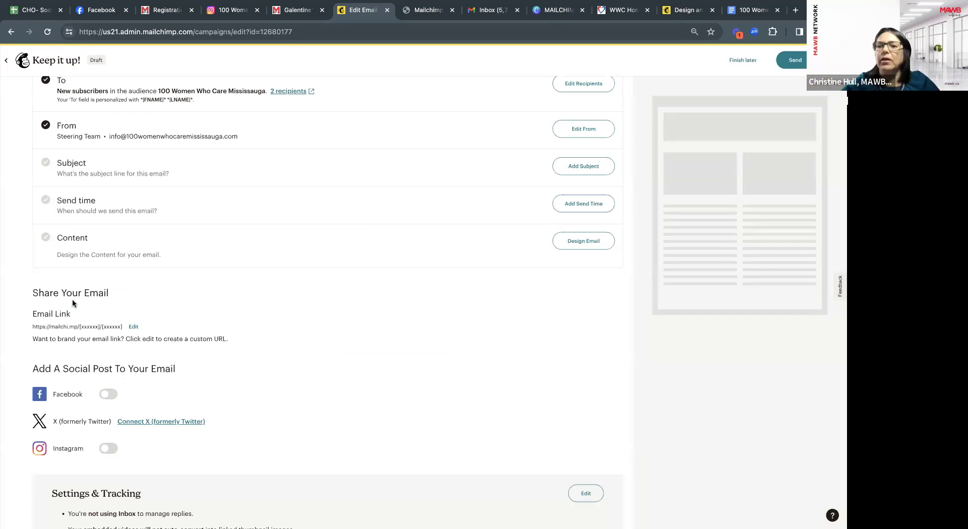
scroll(111, 264, "up", 3)
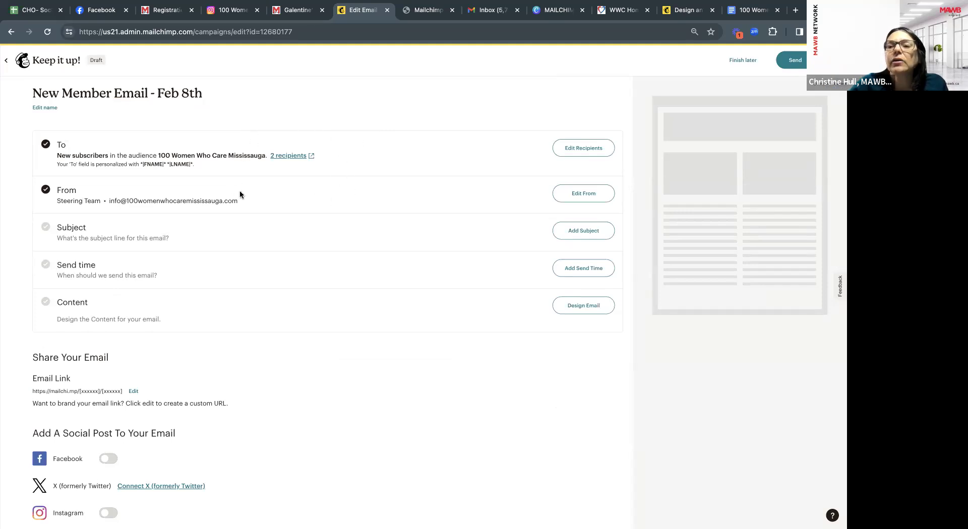
left_click(289, 157)
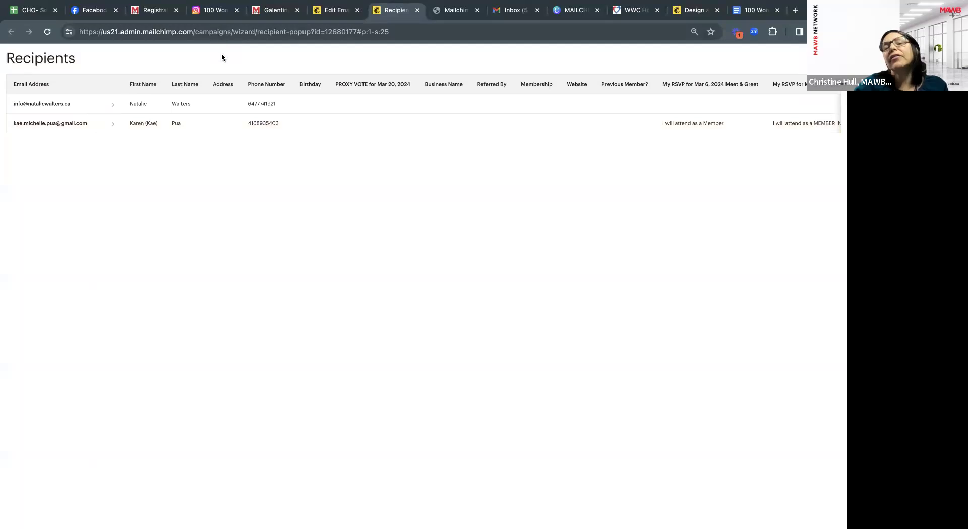
left_click(417, 10)
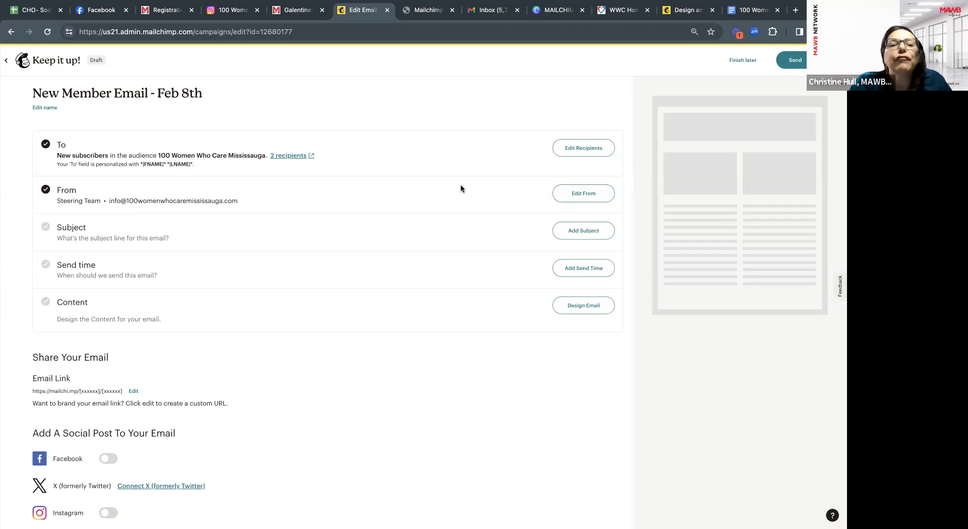
Change the From name to the president's first name followed by 'President' and save it.
left_click(581, 198)
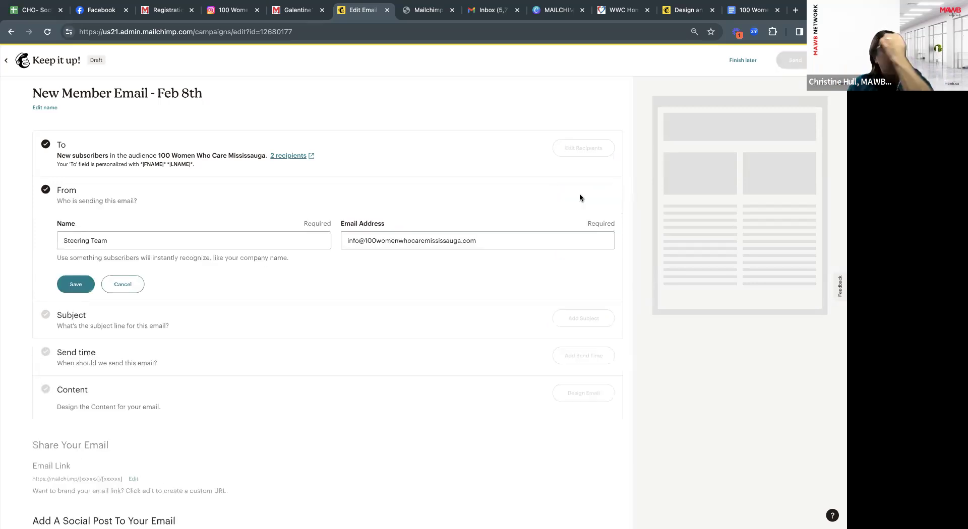
left_click_drag(120, 242, 59, 240)
type("Christine")
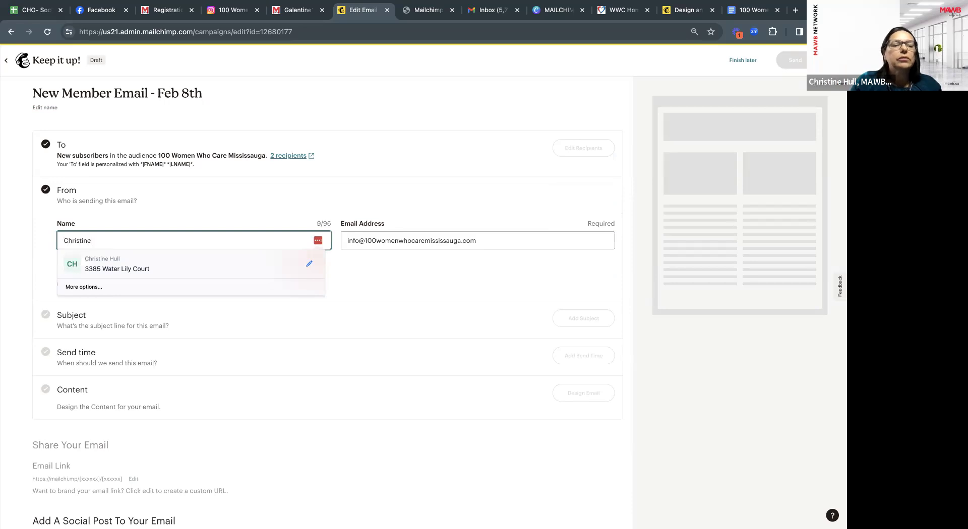
type(", President")
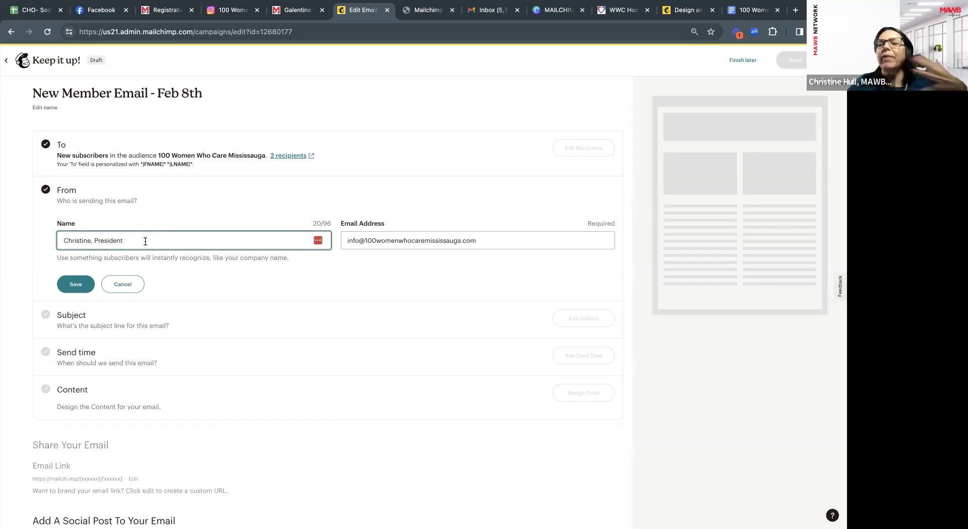
left_click(75, 286)
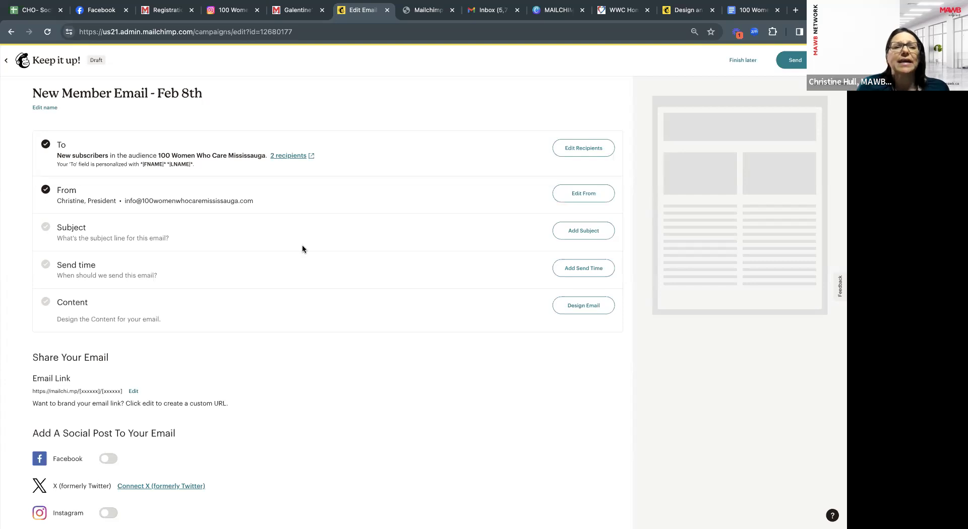
Set the subject line to 'Welcome New Member!' with a heart-eyes emoji.
left_click(580, 234)
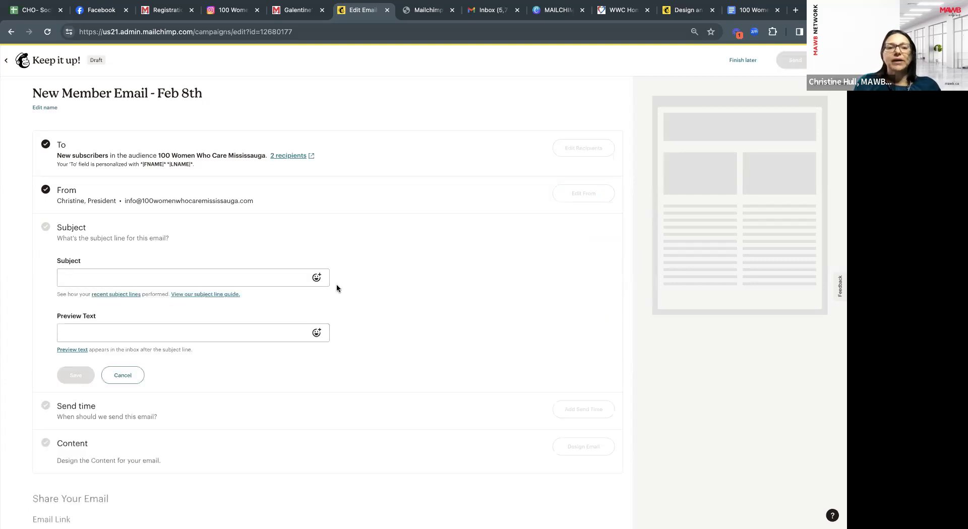
left_click(251, 274)
type("Wel")
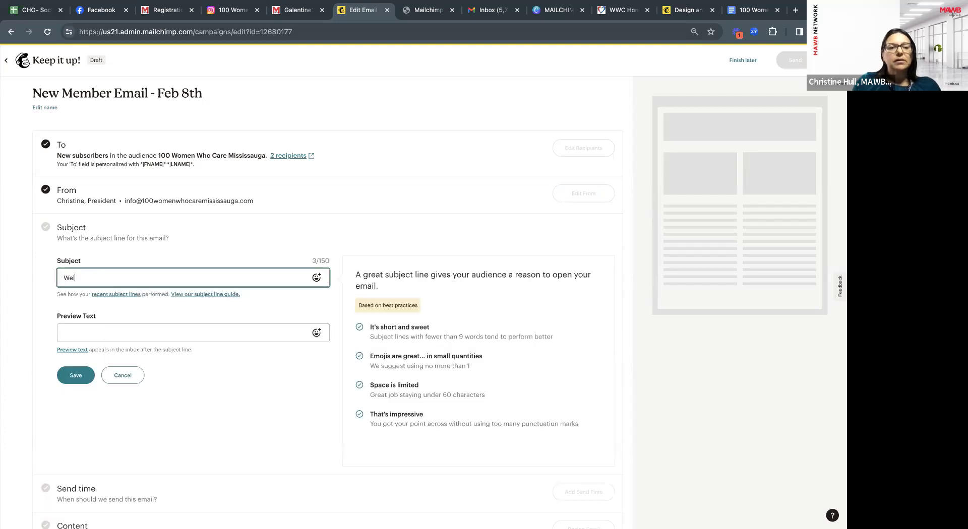
type("come New Member!")
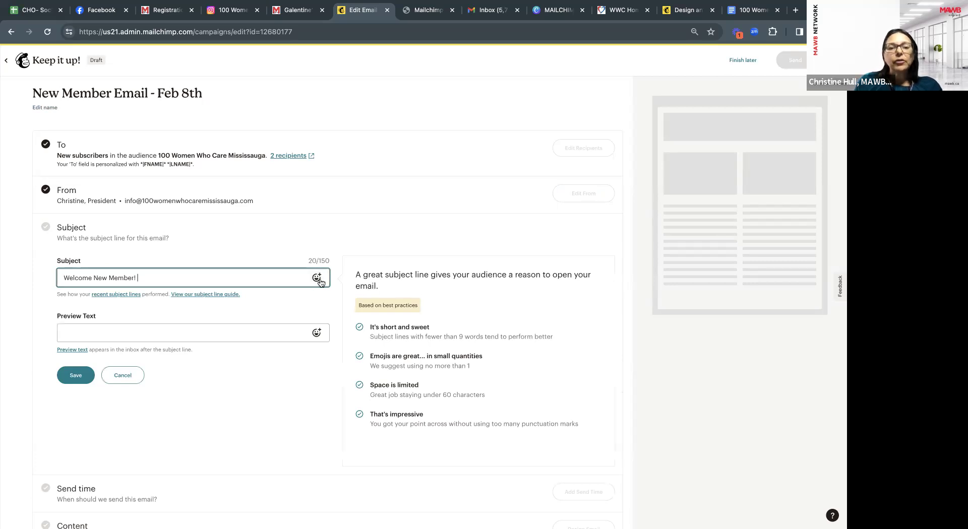
left_click(316, 281)
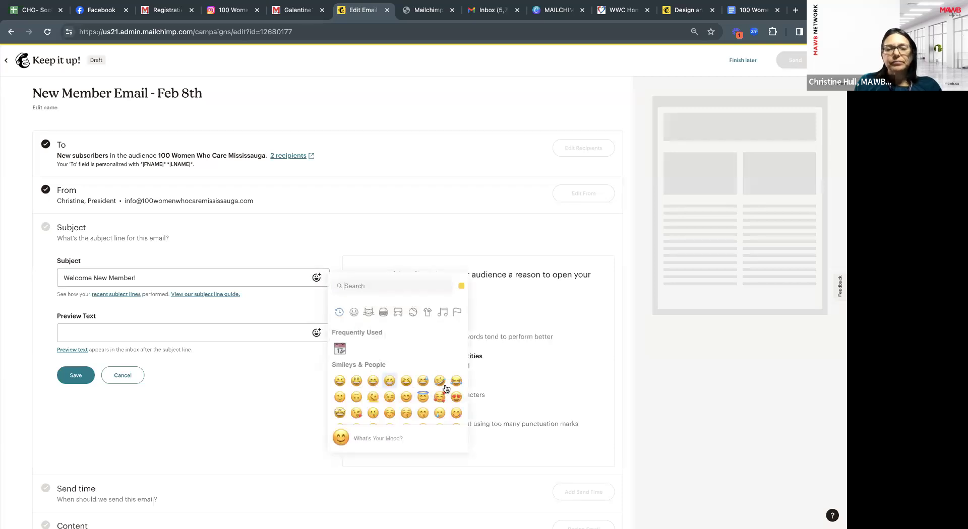
left_click(455, 397)
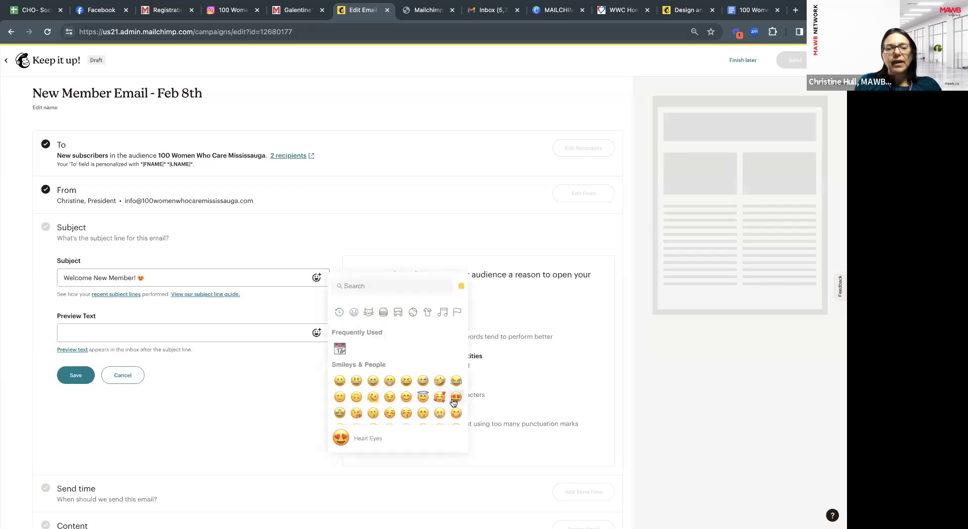
left_click(207, 332)
Enter preview text 'Welcome Message, Links to our Upcoming Meetings' and save the subject section.
left_click(207, 331)
type("Welcme")
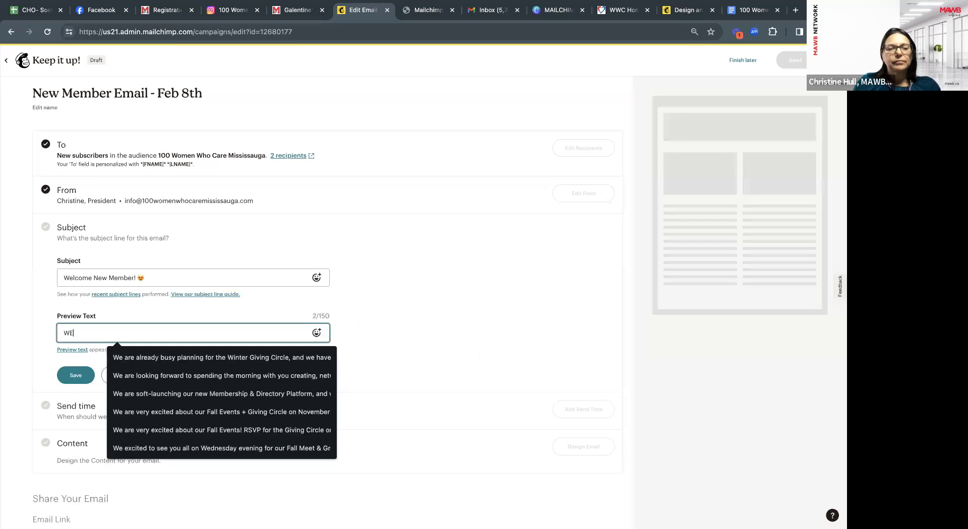
key("BackSpace")
key("BackSpace")
key("BackSpace")
type("ome")
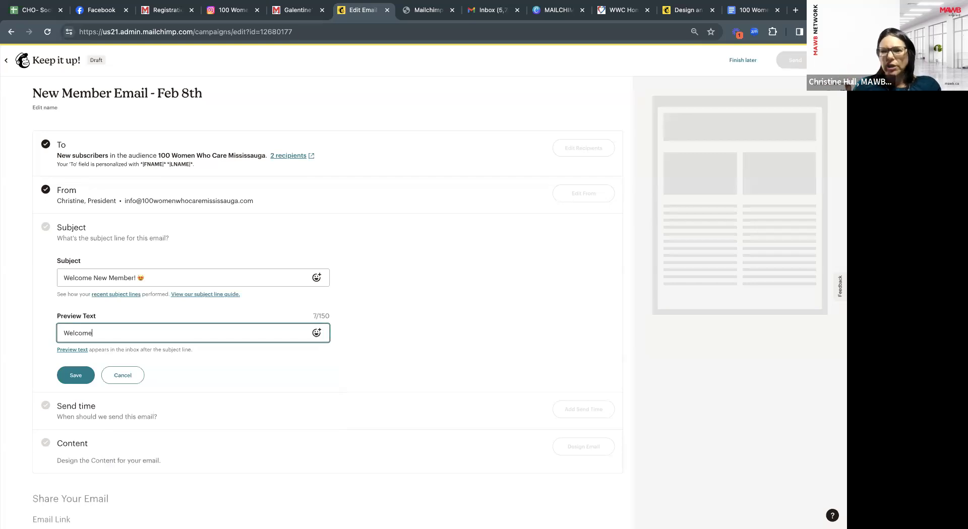
type("Message, Links to our Upcomnig Meetings")
left_click(186, 333)
key("BackSpace")
type("n")
left_click(232, 339)
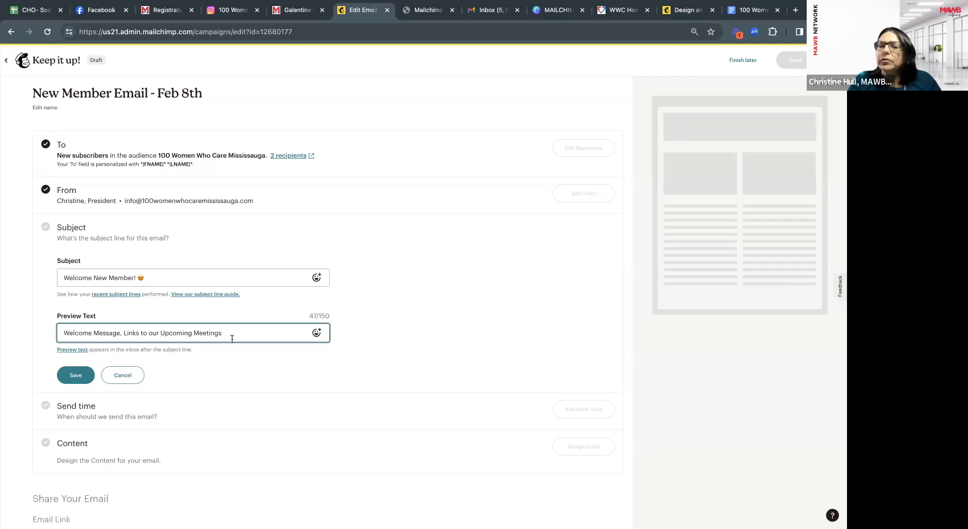
left_click(84, 378)
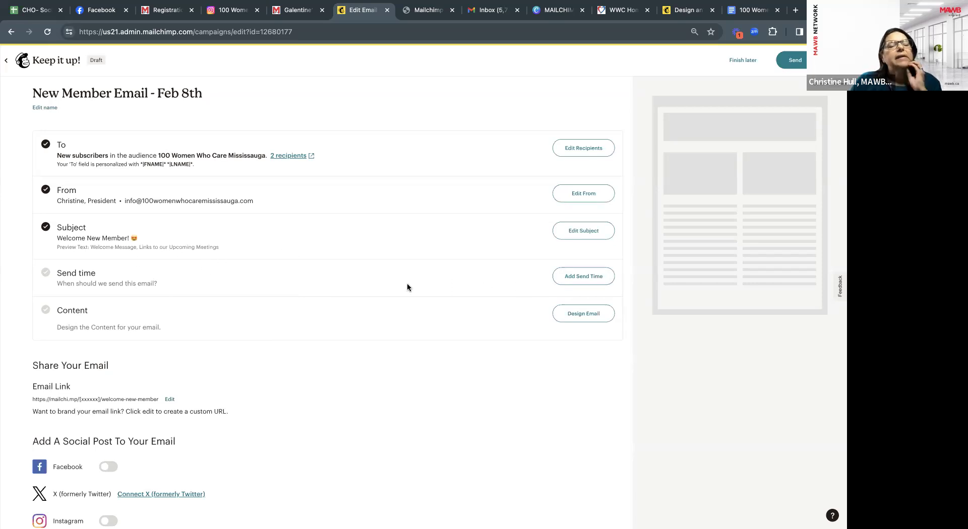
Set the campaign's send time to Send now instead of a scheduled time, and save it.
left_click(579, 281)
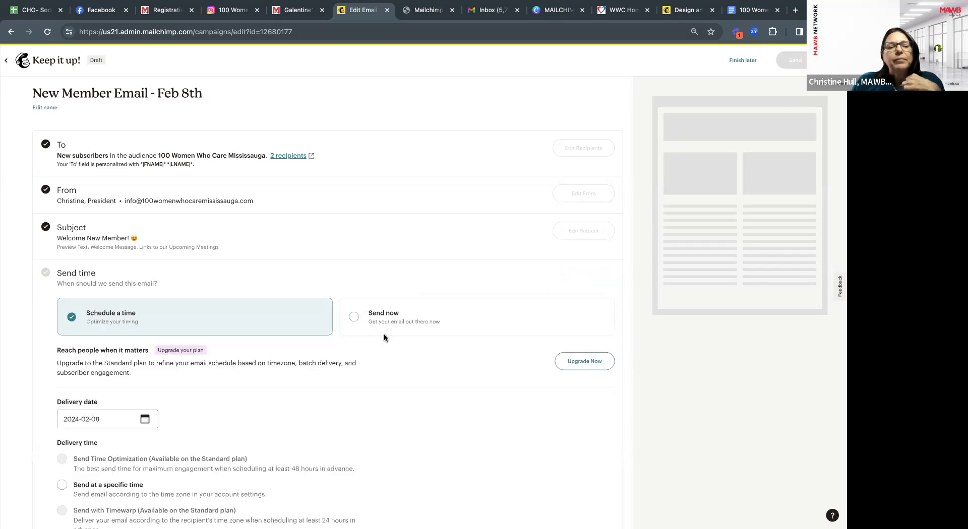
left_click(354, 318)
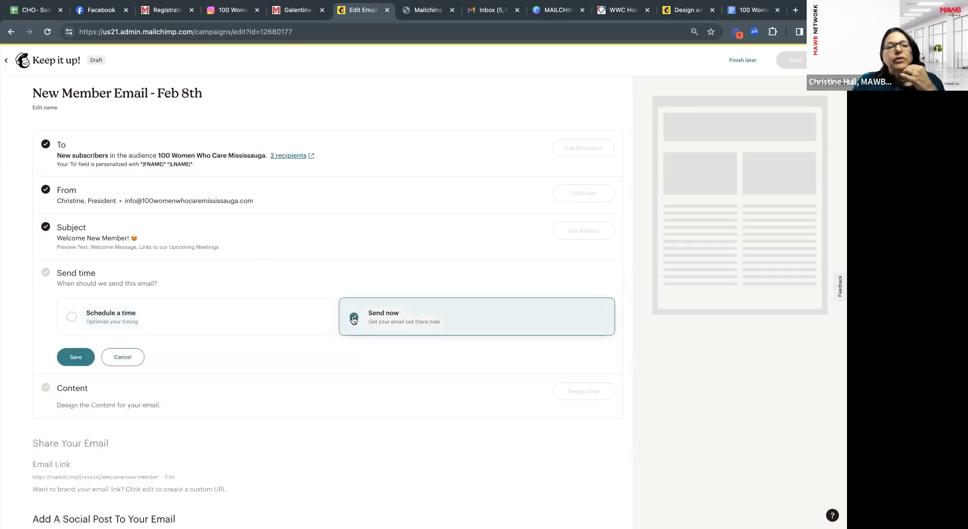
left_click(76, 321)
scroll(130, 420, "down", 2)
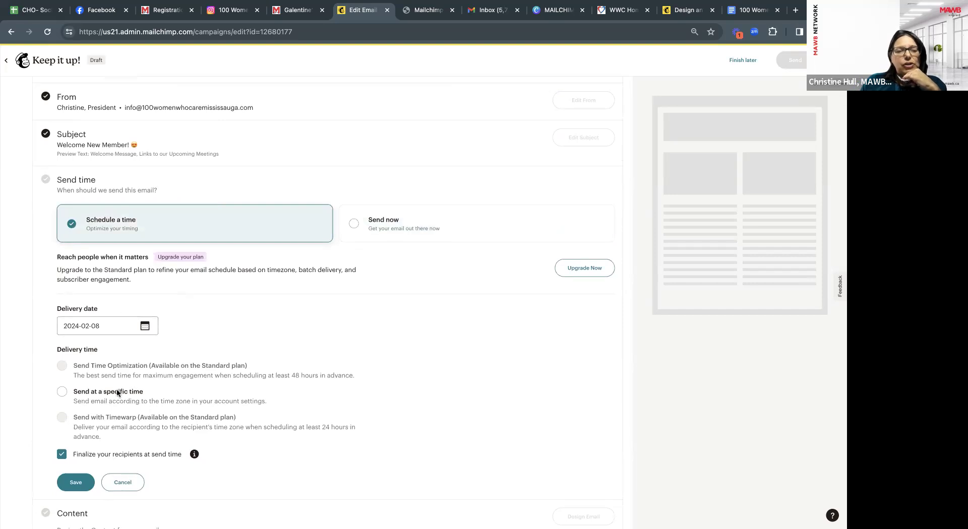
left_click(352, 227)
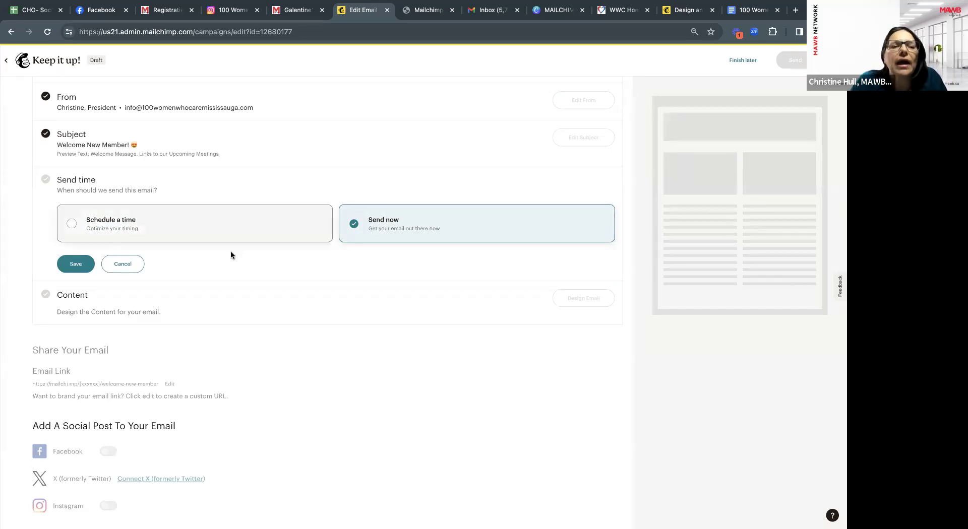
left_click(80, 267)
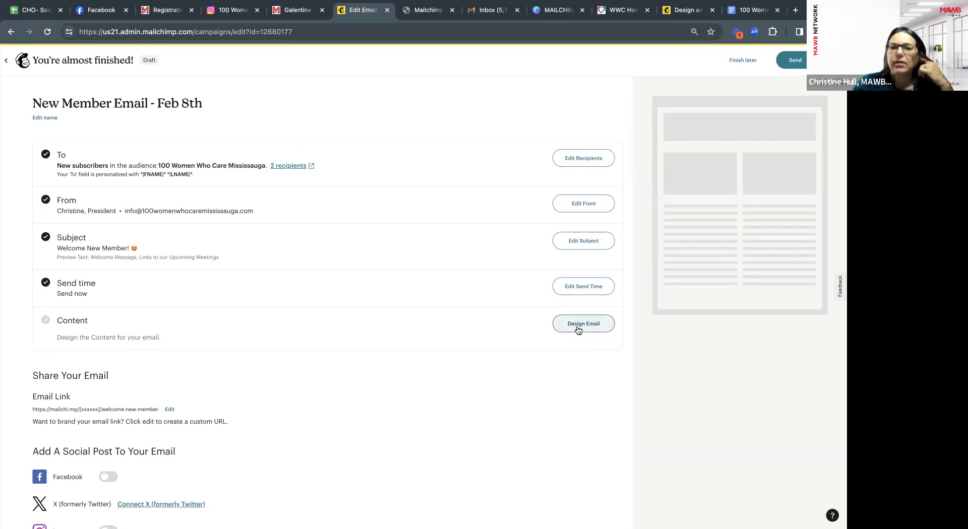
Start Design Email and browse the 137 templates in the Mailchimp Templates gallery.
left_click(578, 330)
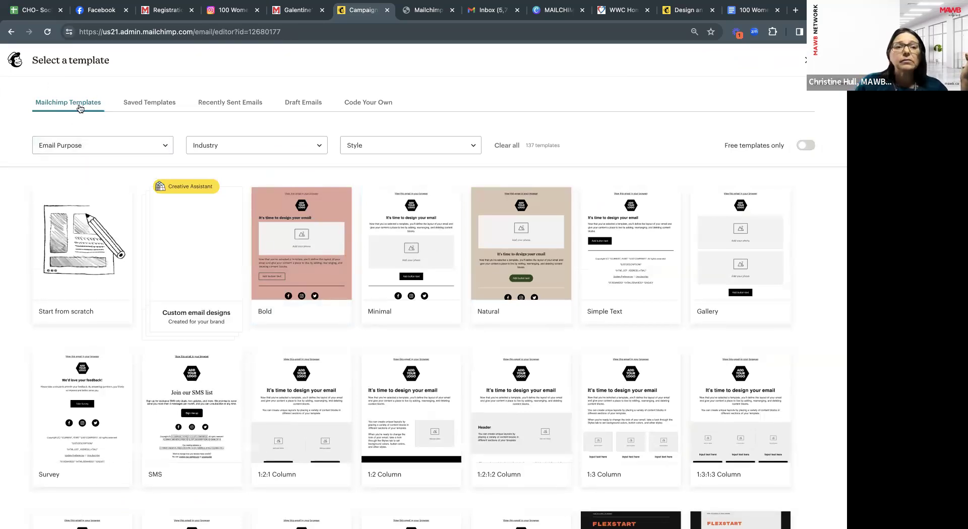
scroll(177, 354, "down", 1)
scroll(179, 356, "up", 1)
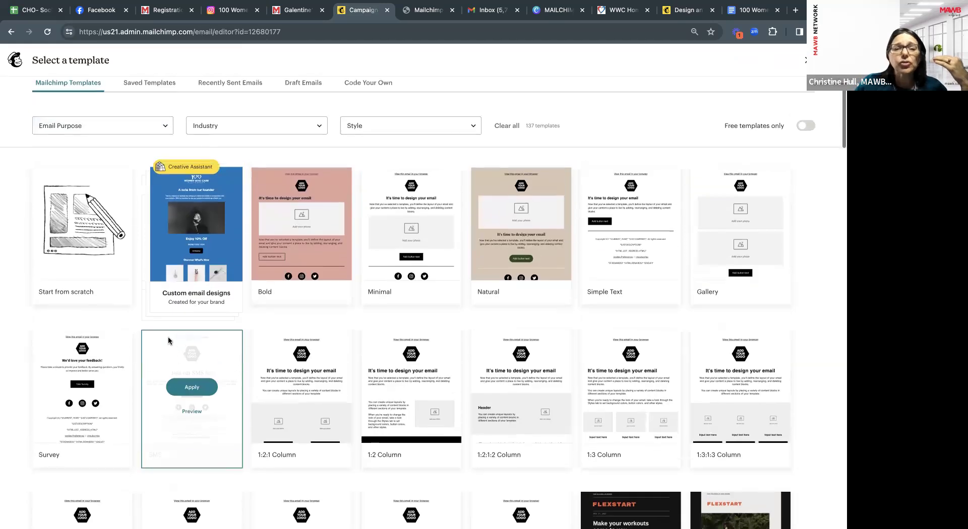
scroll(202, 314, "down", 2)
scroll(232, 383, "down", 3)
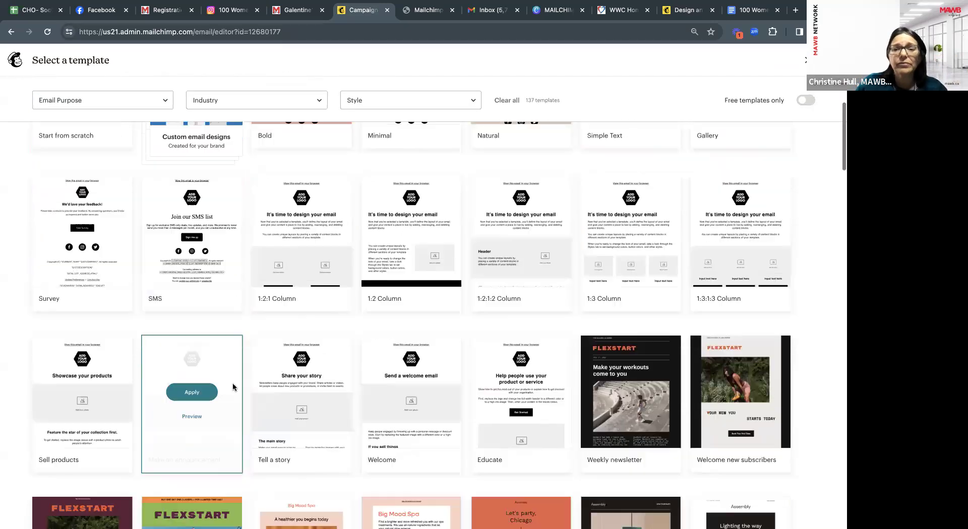
scroll(232, 382, "up", 5)
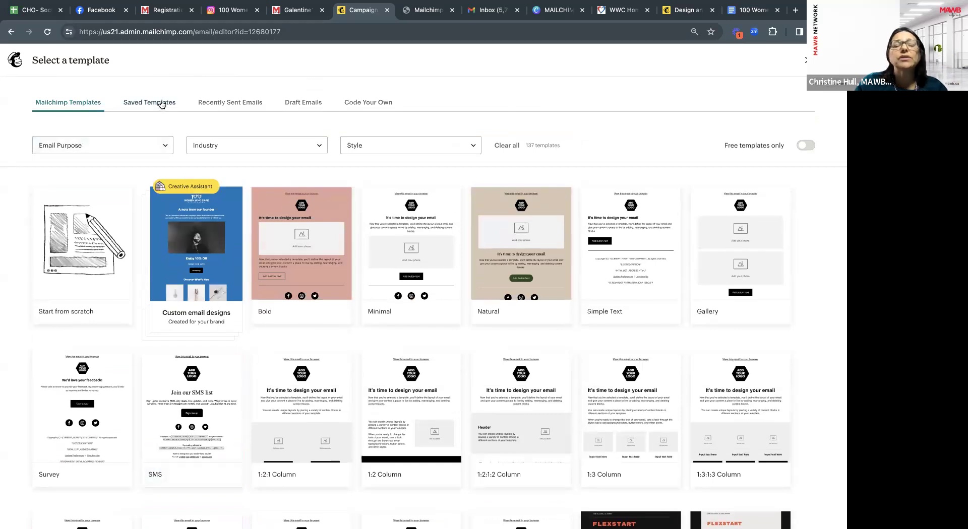
Apply the 'Welcome Message to New Members' template from Saved Templates.
left_click(163, 105)
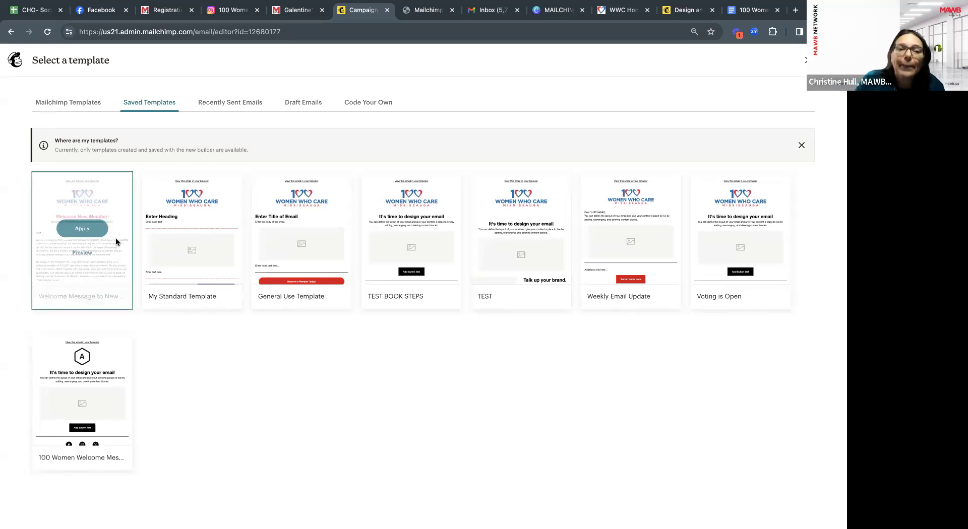
mouse_move(313, 235)
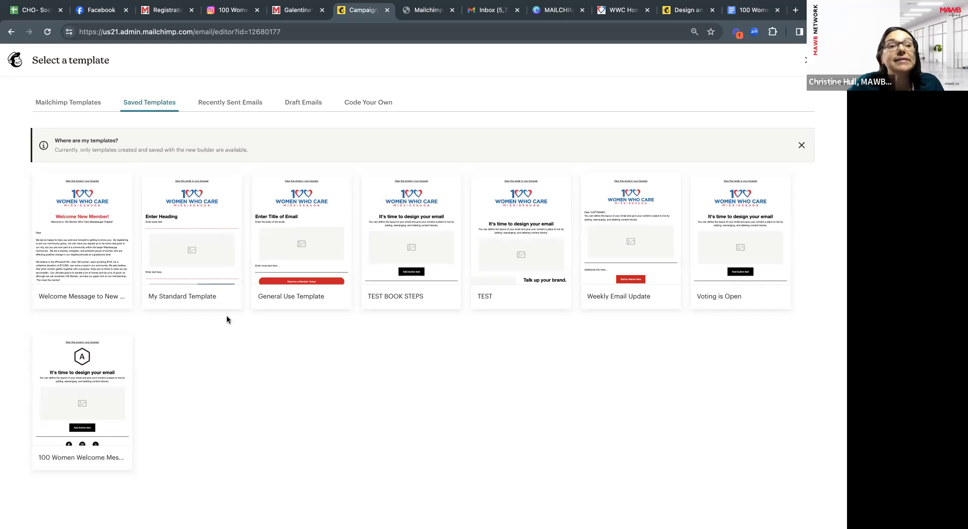
mouse_move(220, 289)
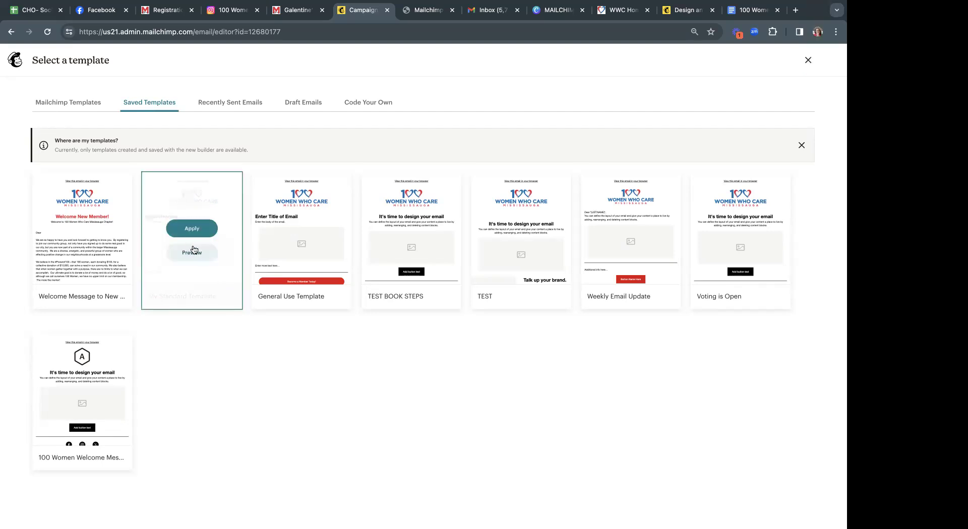
mouse_move(100, 266)
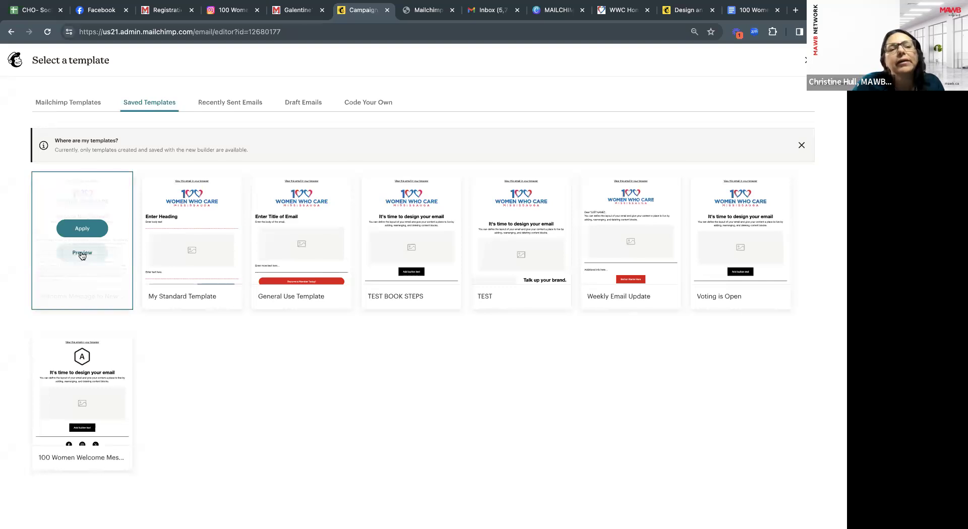
left_click(85, 230)
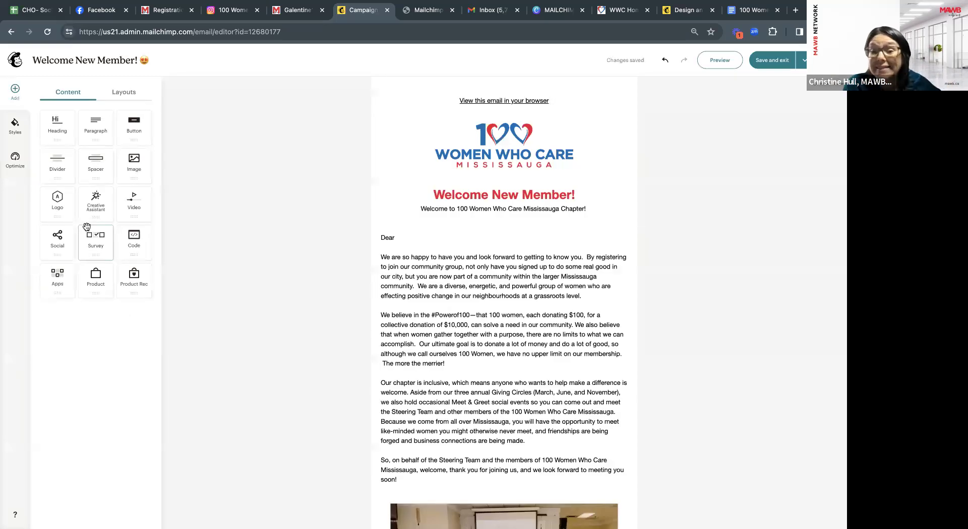
Place the cursor right after 'Dear' in the welcome letter's main text block.
scroll(457, 278, "down", 7)
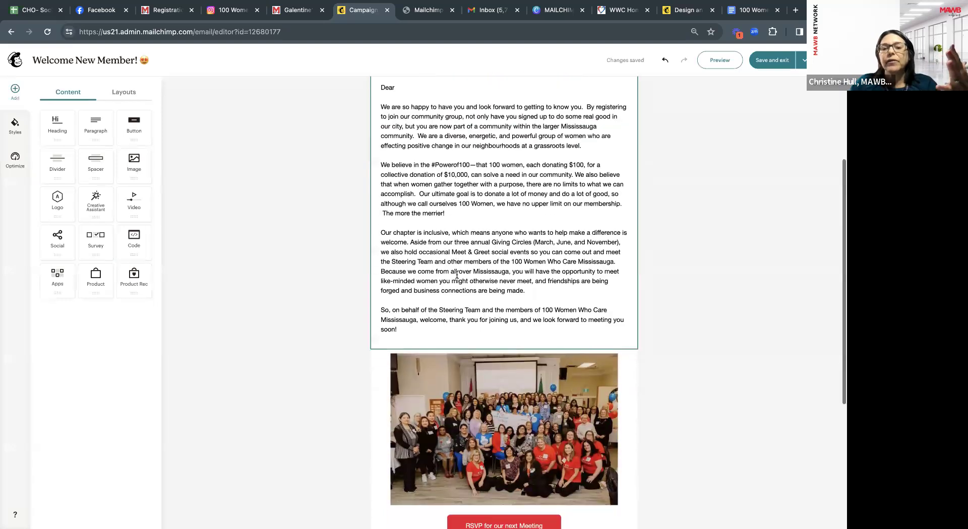
scroll(457, 279, "up", 7)
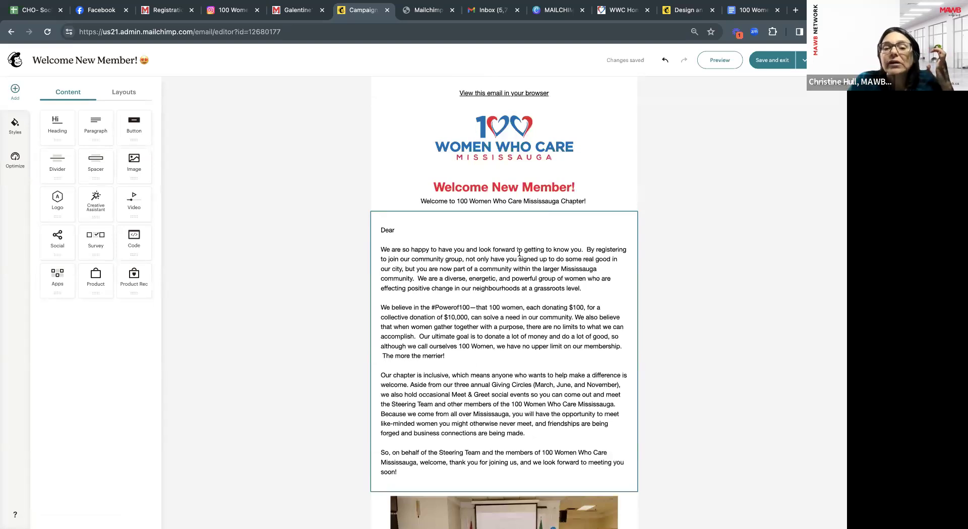
left_click(400, 231)
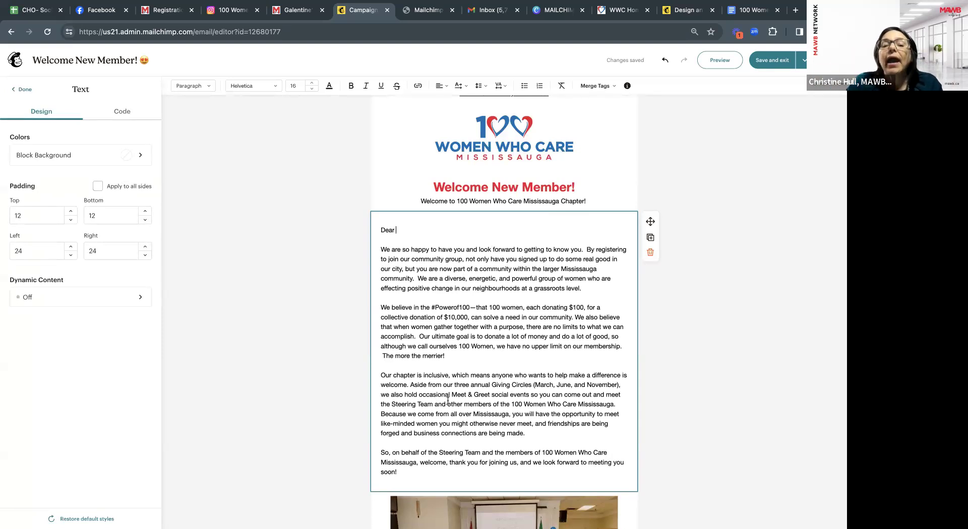
scroll(447, 401, "down", 1)
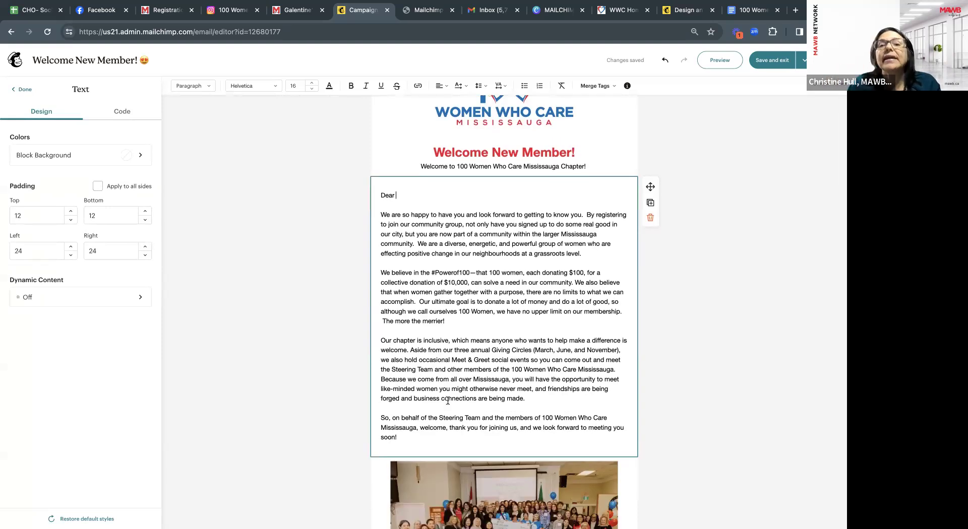
scroll(448, 401, "up", 1)
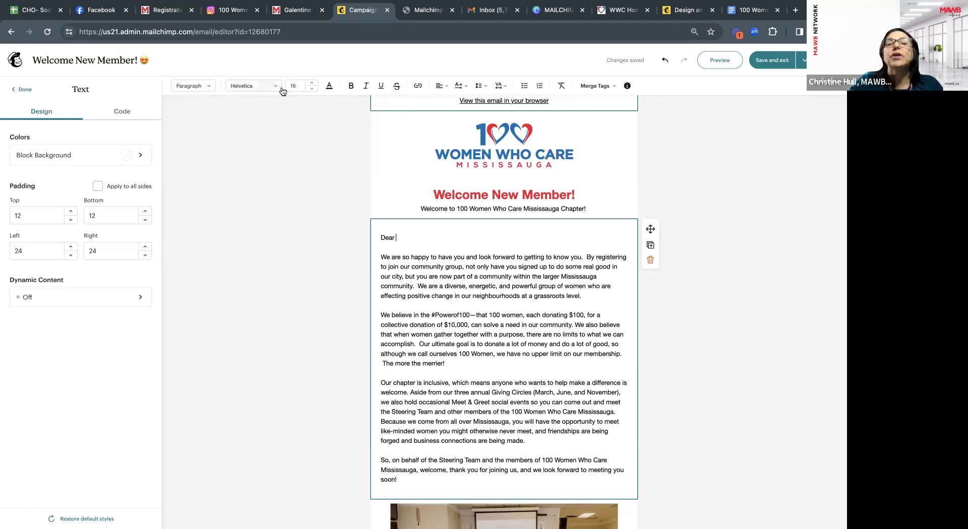
Insert the First Name merge tag and a comma after 'Dear', giving 'Dear *|FNAME|*,'.
left_click(607, 88)
scroll(619, 245, "down", 1)
scroll(619, 245, "down", 10)
scroll(619, 244, "down", 4)
scroll(618, 246, "up", 8)
scroll(619, 247, "up", 4)
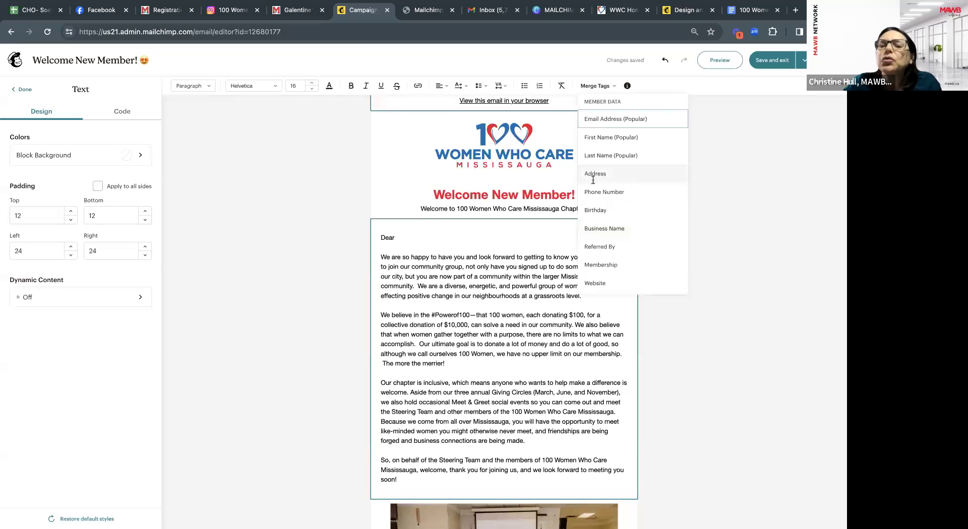
left_click(624, 138)
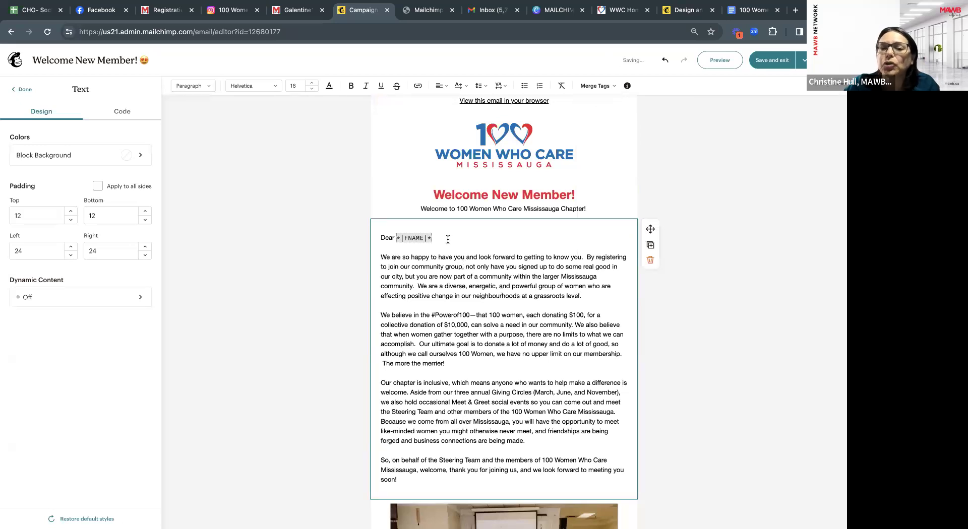
type(",")
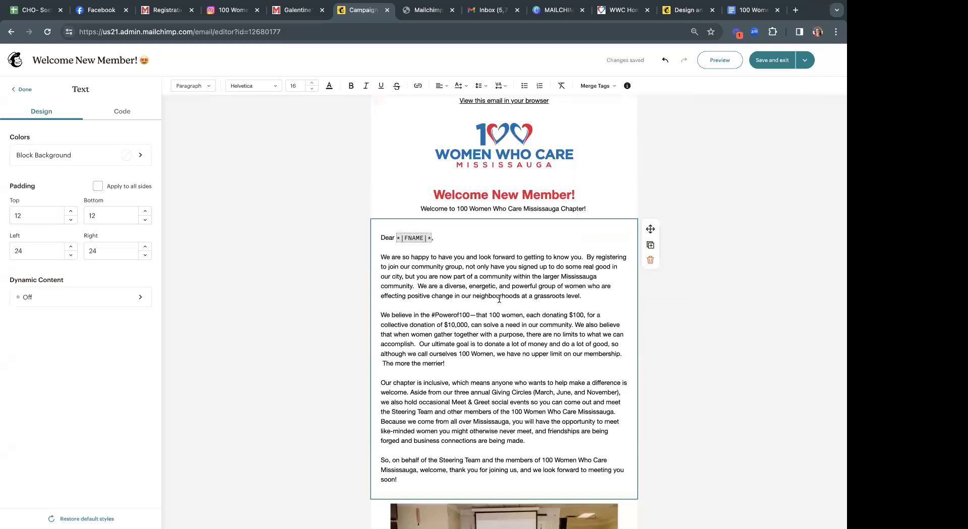
scroll(502, 292, "down", 1)
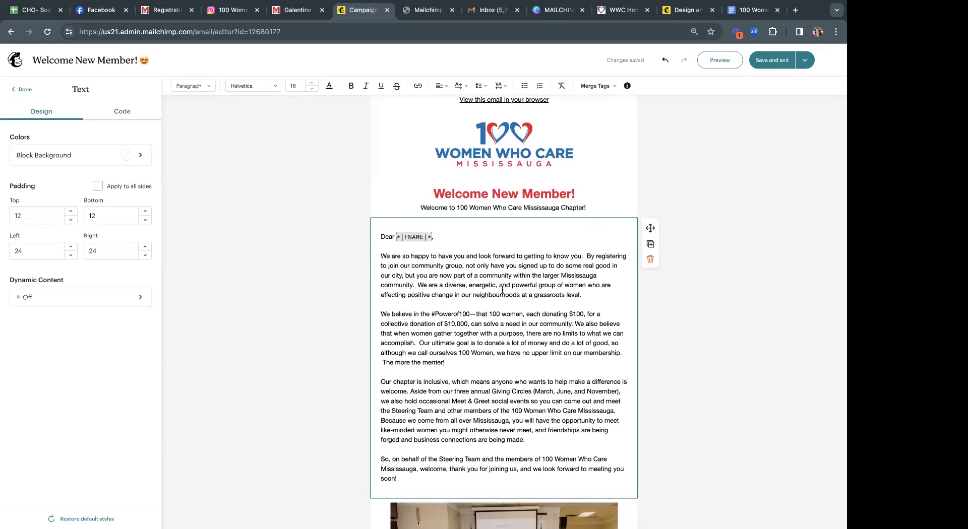
left_click(605, 86)
scroll(605, 234, "down", 10)
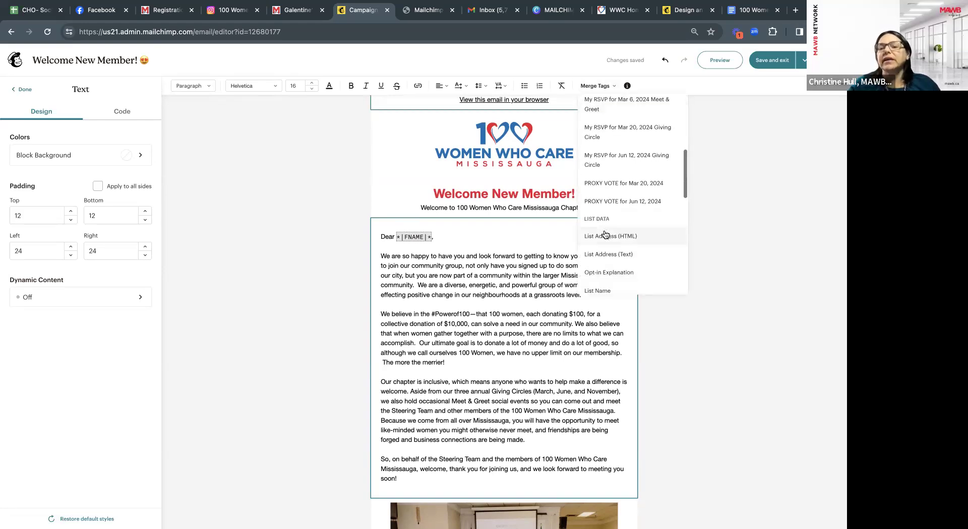
scroll(605, 234, "down", 5)
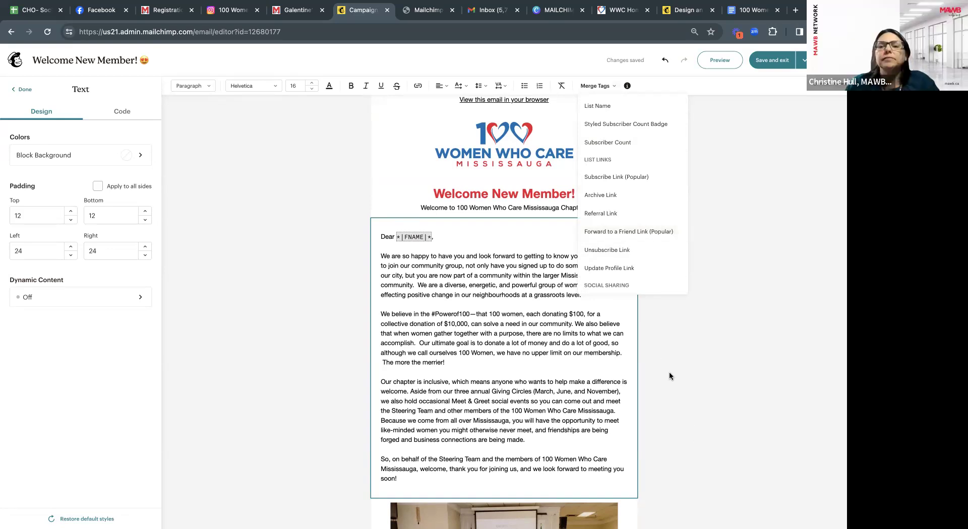
left_click(482, 236)
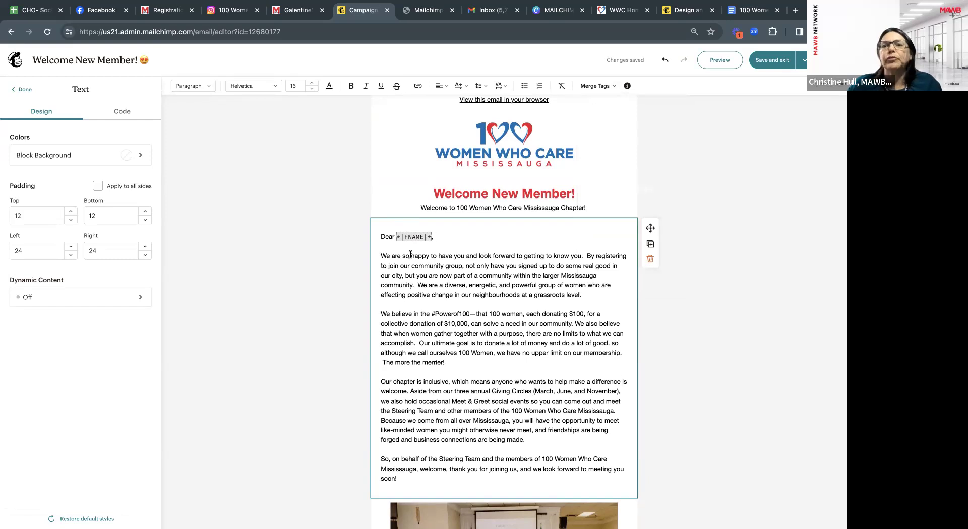
scroll(487, 285, "down", 2)
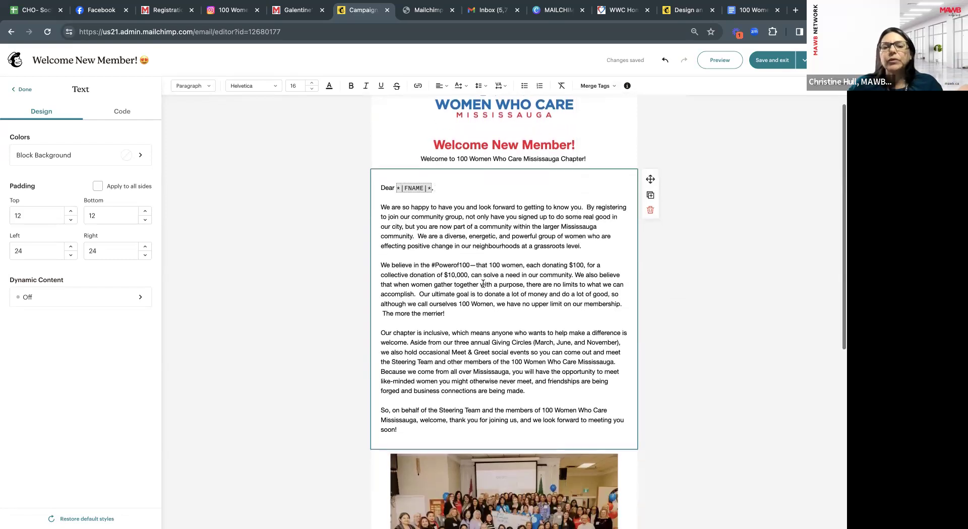
scroll(480, 318, "down", 4)
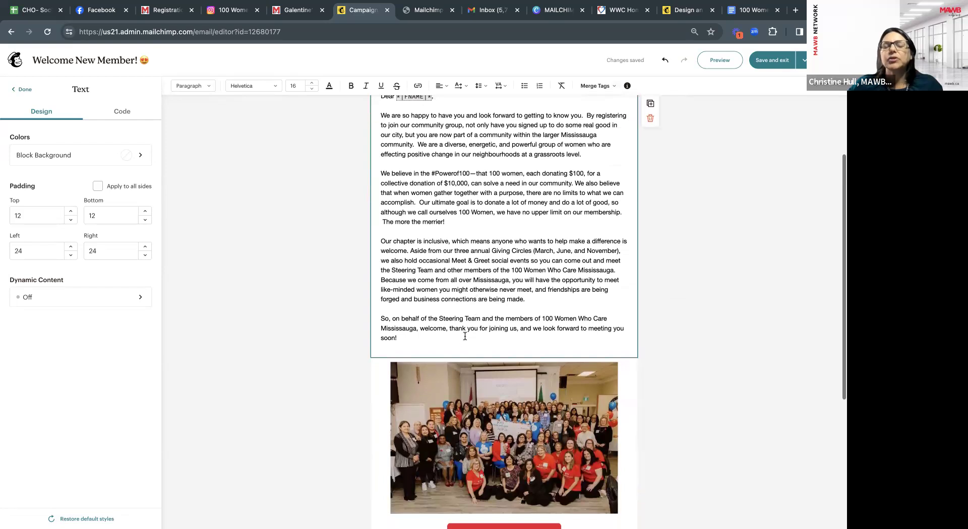
scroll(467, 333, "down", 1)
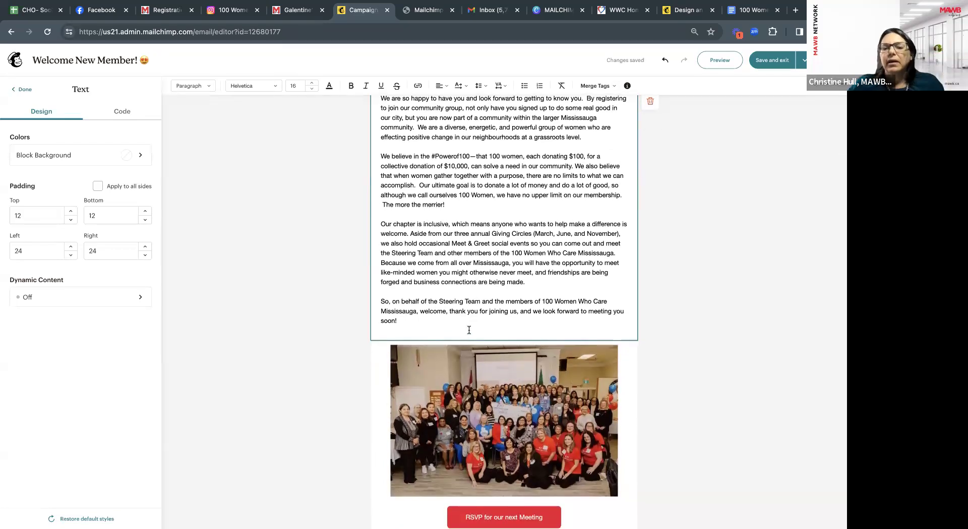
scroll(469, 330, "down", 1)
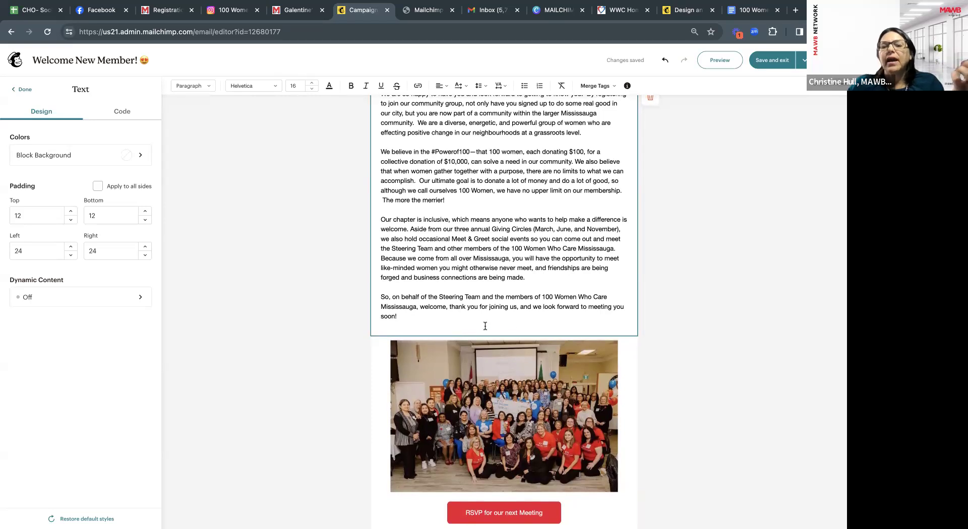
scroll(532, 320, "up", 3)
scroll(533, 321, "up", 1)
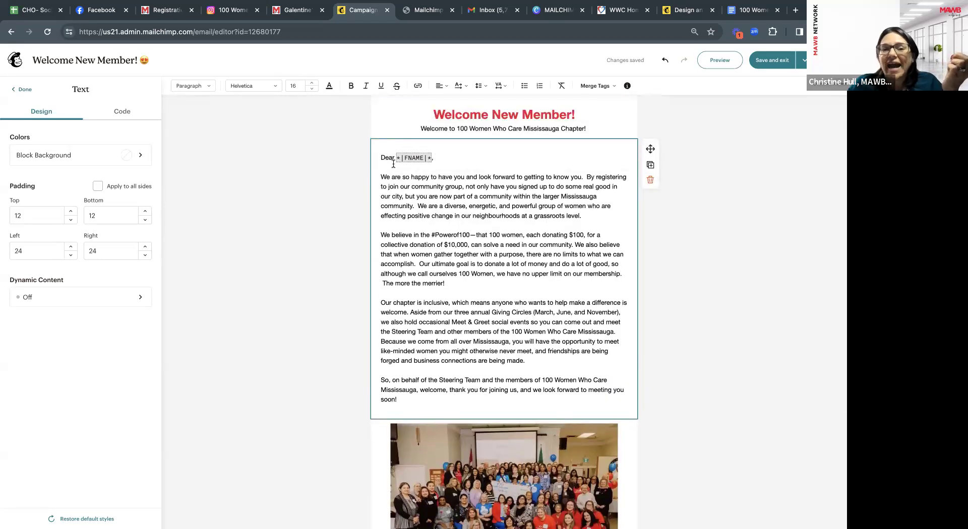
scroll(420, 330, "down", 3)
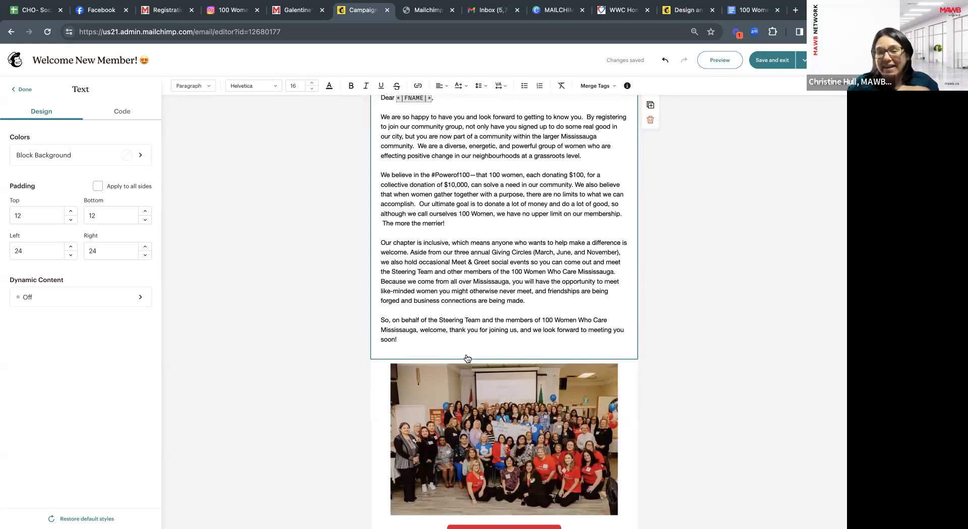
scroll(467, 359, "up", 1)
scroll(517, 268, "down", 3)
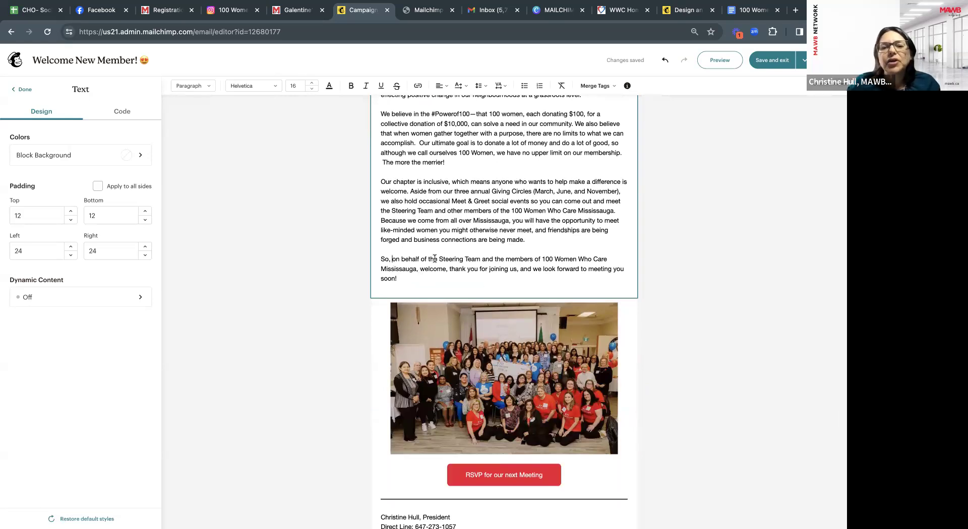
scroll(435, 259, "up", 1)
scroll(435, 258, "up", 1)
Insert the First Name merge tag and a comma after 'So,' in the closing line.
left_click(594, 87)
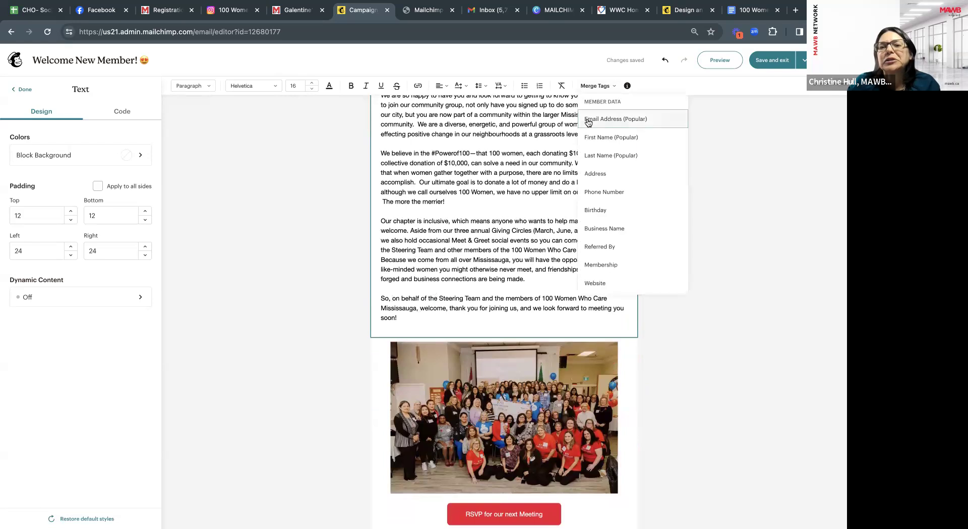
left_click(594, 144)
type(", *|FNAME|*")
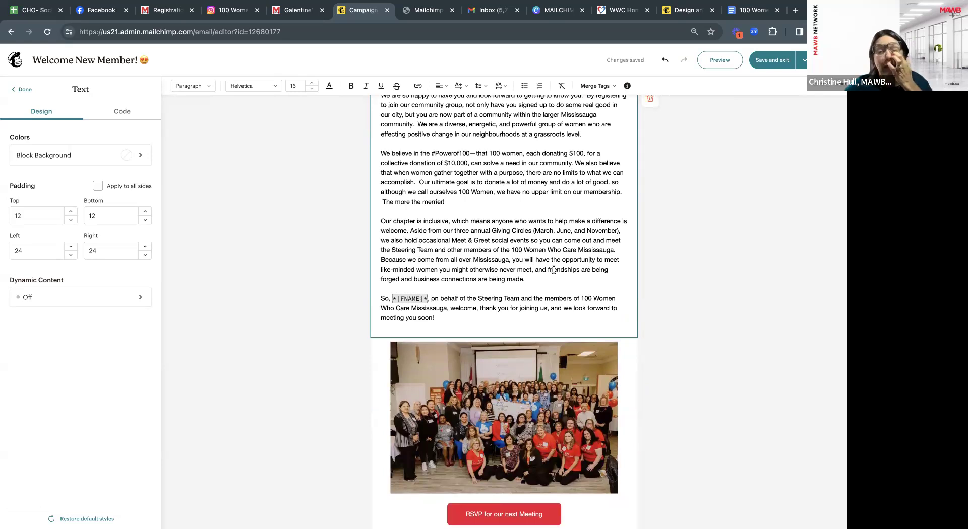
Scroll through the letter and place the cursor at the end of 'soon!'.
scroll(554, 270, "up", 5)
scroll(525, 309, "down", 2)
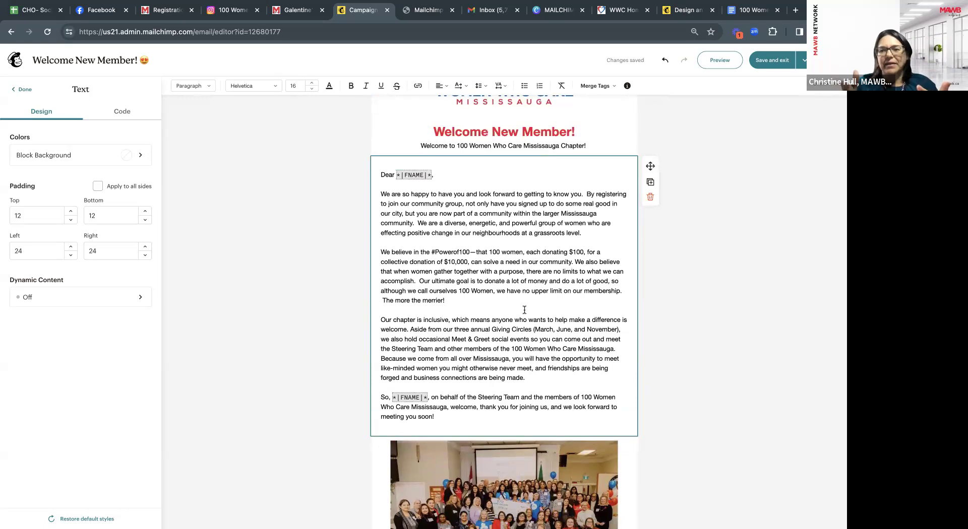
scroll(524, 310, "down", 1)
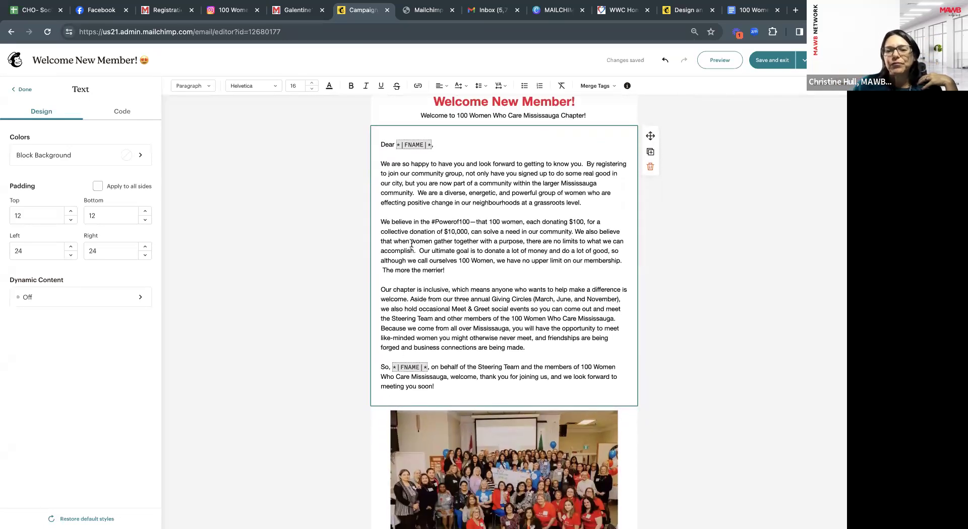
scroll(476, 364, "down", 1)
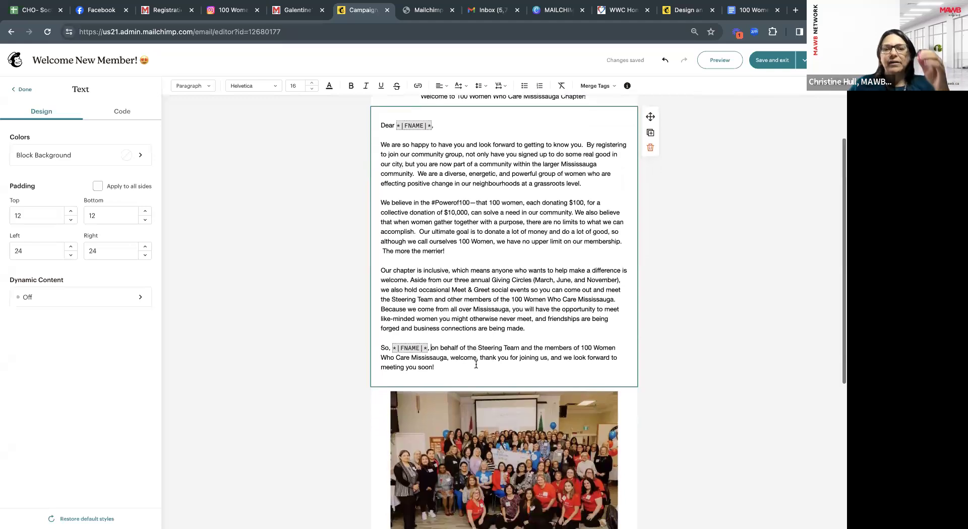
scroll(476, 364, "up", 1)
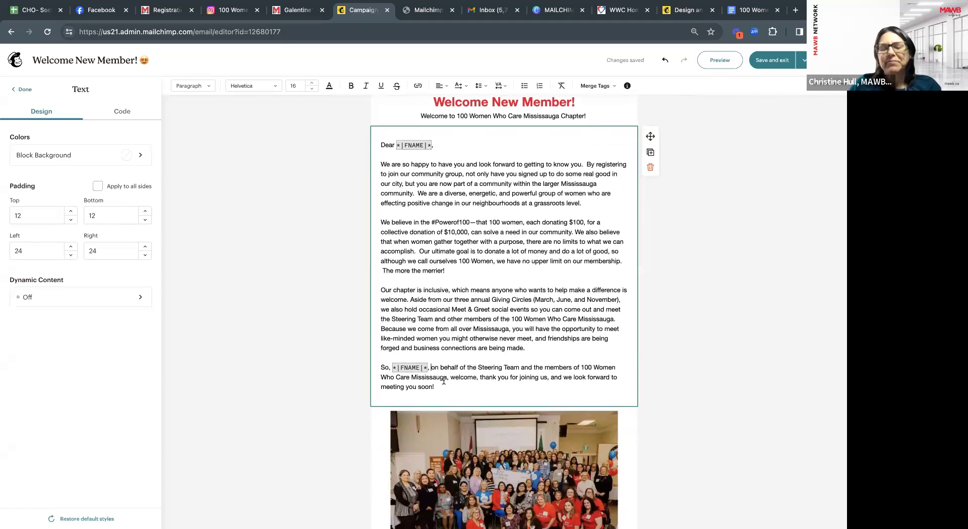
scroll(454, 371, "down", 4)
scroll(472, 352, "up", 4)
scroll(472, 351, "down", 1)
left_click(451, 373)
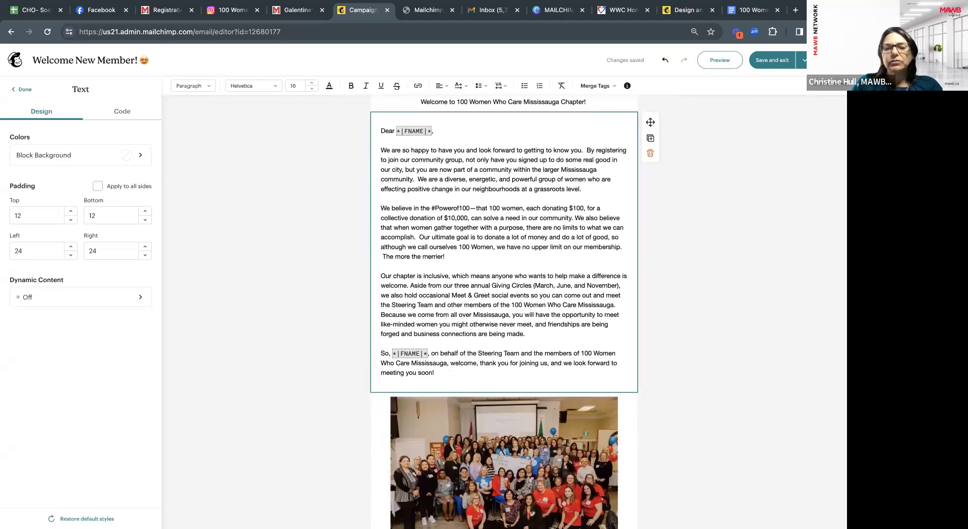
Start a new left-aligned paragraph below the 'soon!' line.
key("Return")
key("Return")
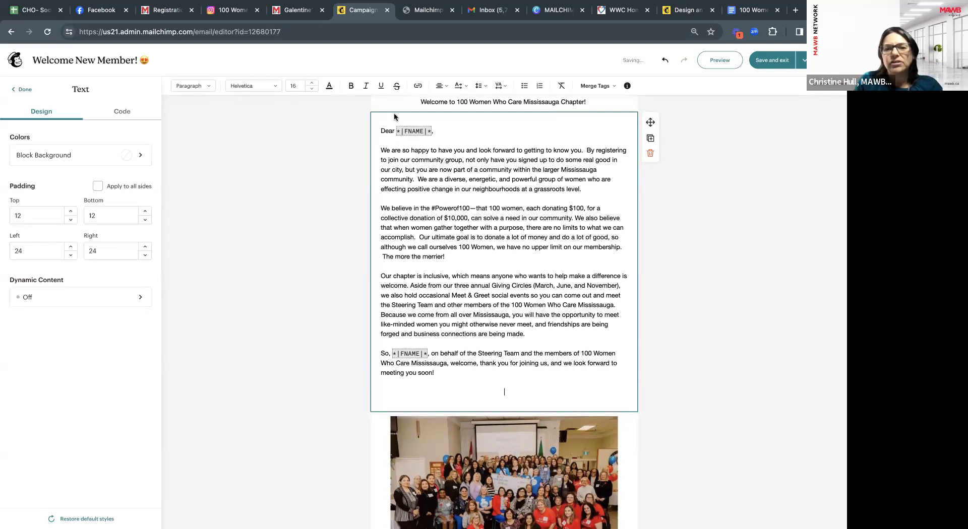
left_click(439, 87)
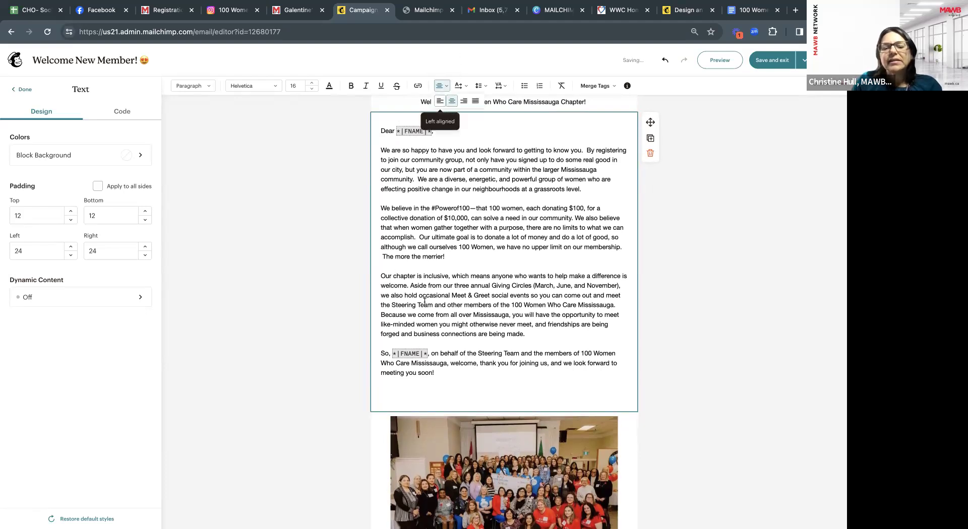
left_click(417, 391)
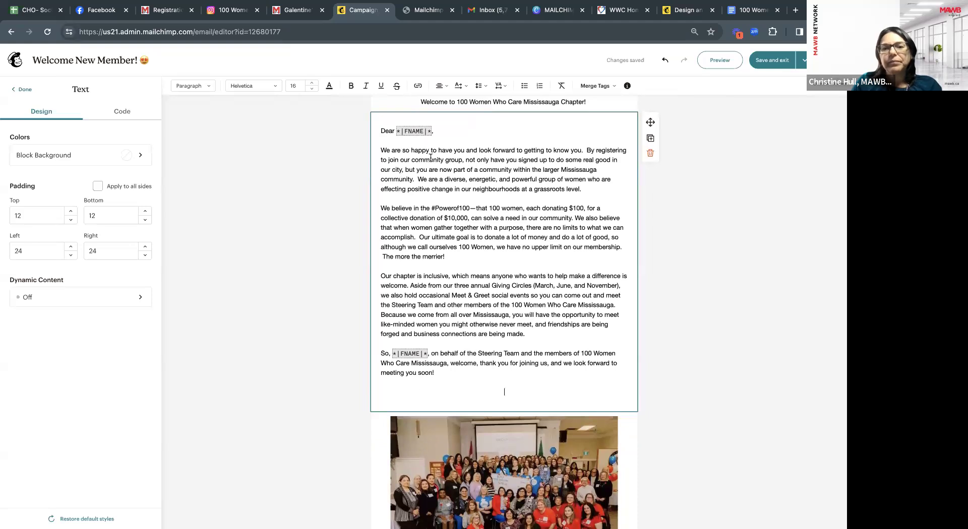
left_click(439, 86)
left_click(437, 103)
Type 'We. are so glad that *|REFBY|* referred you to our Chapter' using the Referred By merge tag.
type("We. are so glad that")
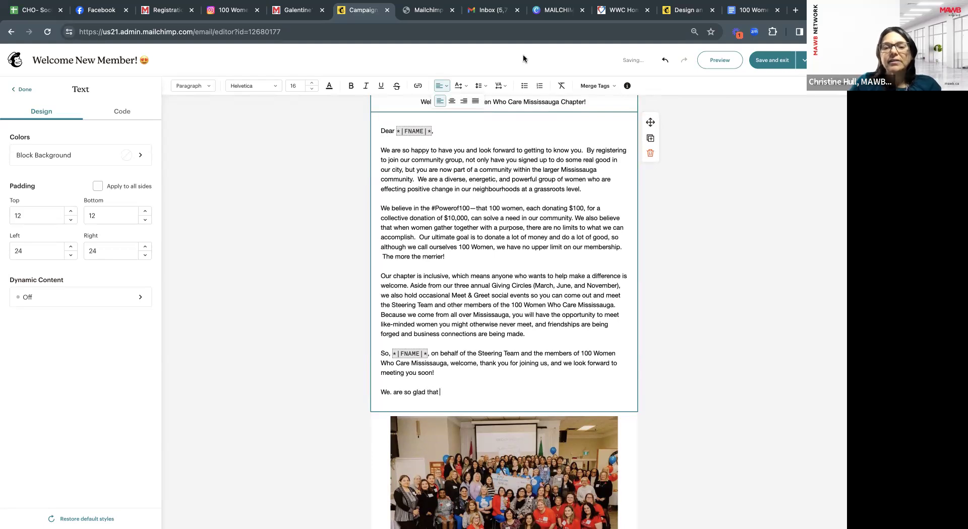
left_click(590, 87)
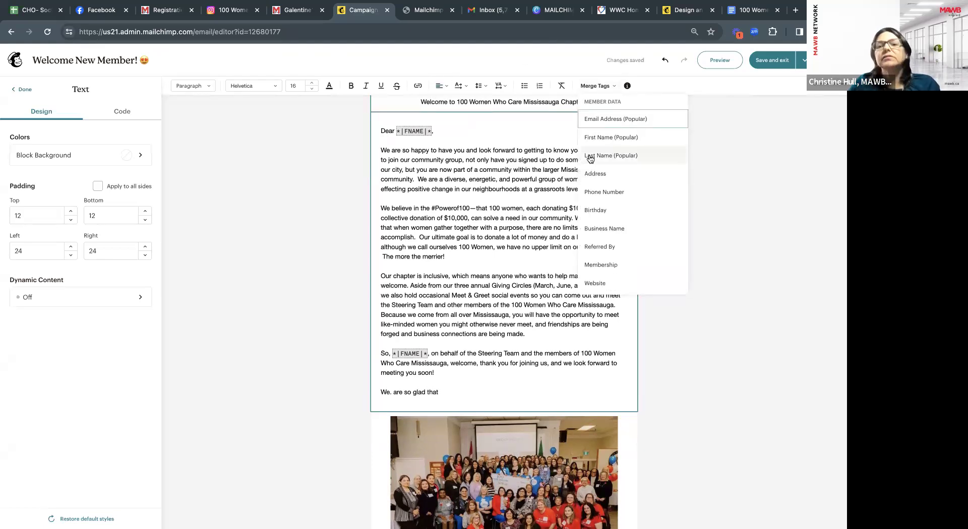
scroll(605, 211, "down", 1)
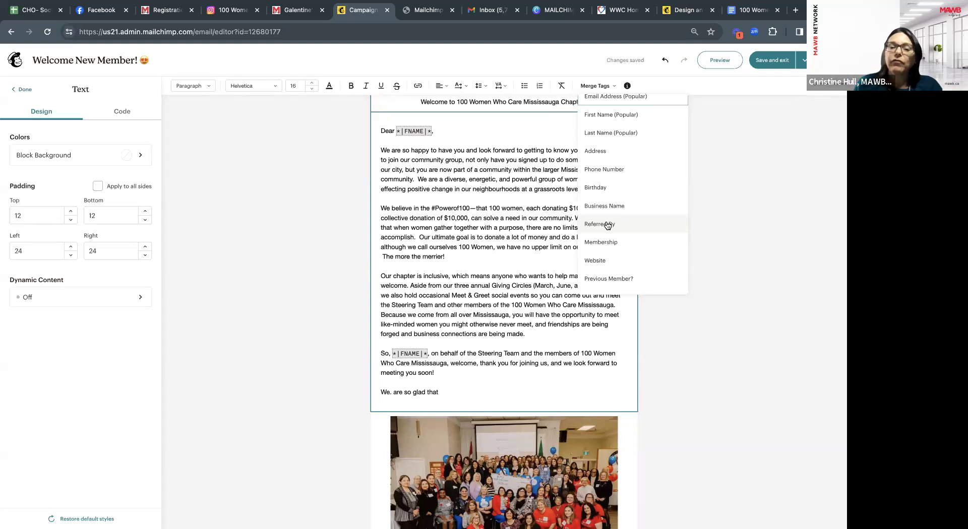
left_click(608, 225)
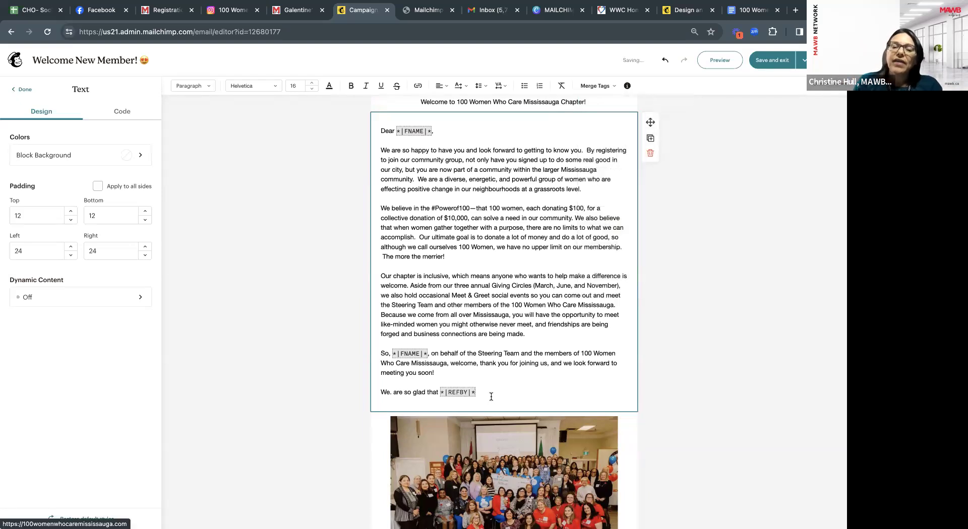
type("referr")
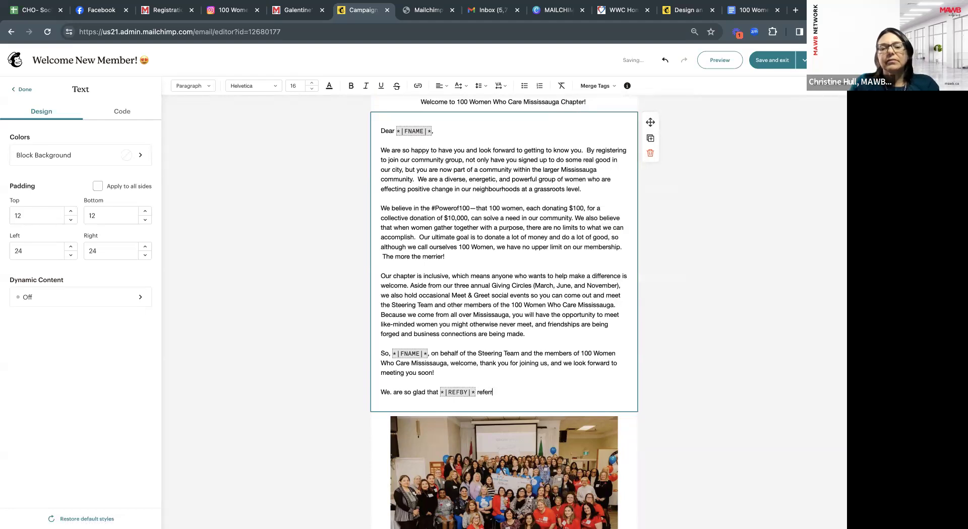
type("ed you to o")
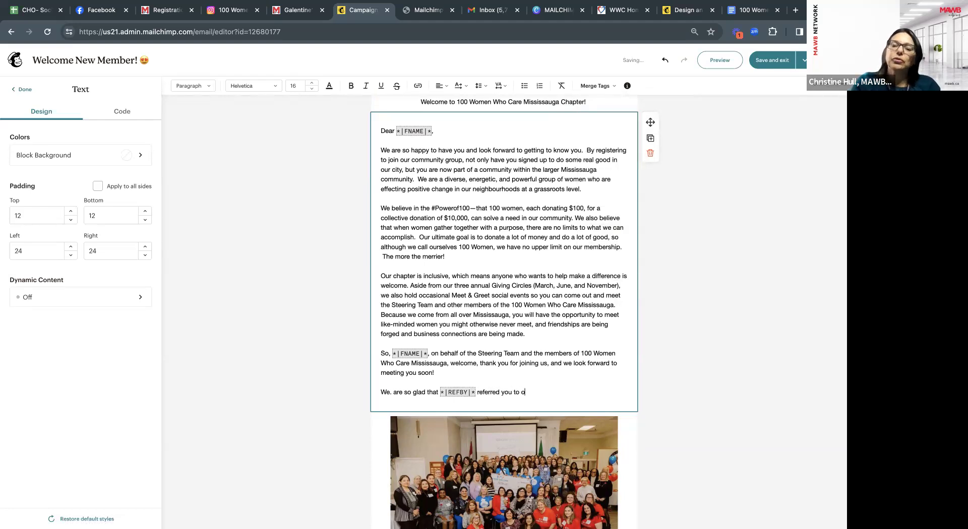
type("ur Chapter.")
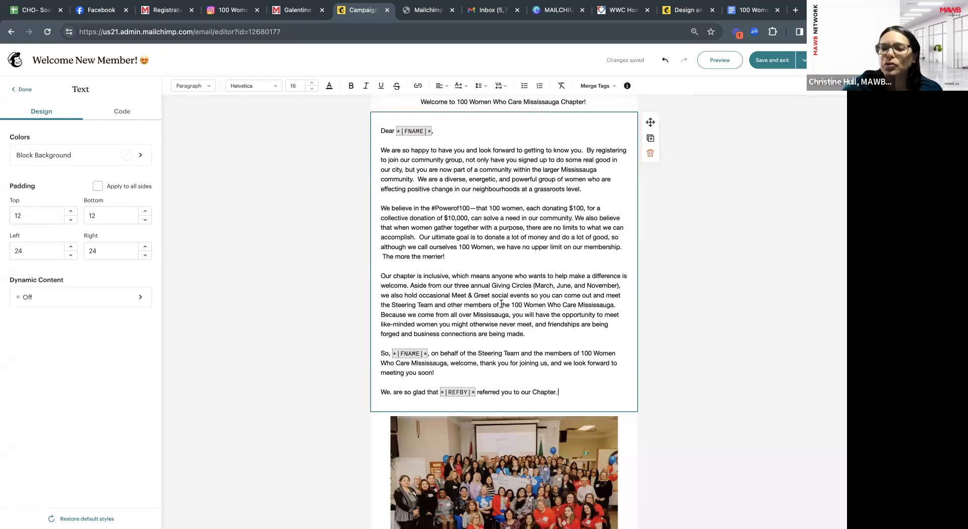
Browse the merge tag list again and close it without inserting anything.
left_click(596, 86)
scroll(620, 261, "down", 1)
scroll(620, 261, "down", 5)
scroll(620, 261, "down", 4)
scroll(619, 261, "down", 3)
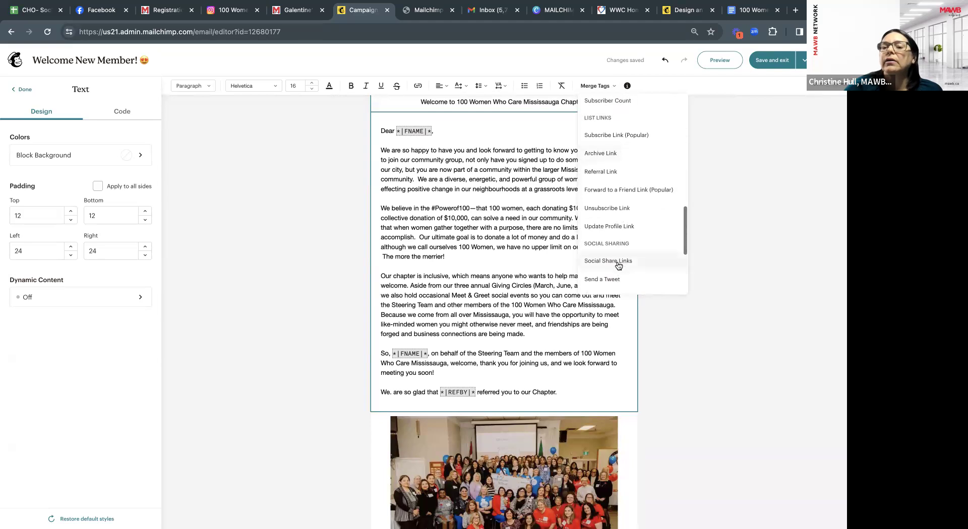
left_click(525, 372)
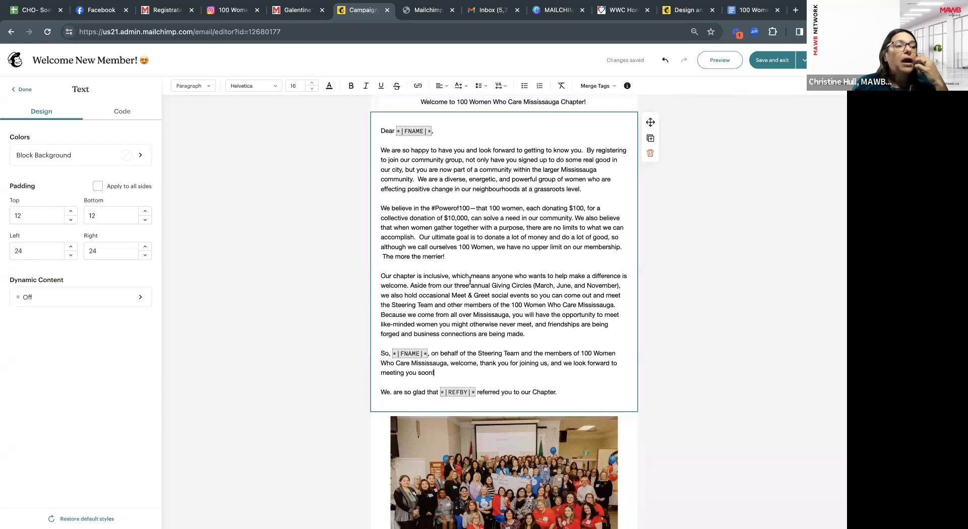
Bold the #Powerof100 hashtag in the welcome letter's second paragraph.
scroll(471, 282, "up", 1)
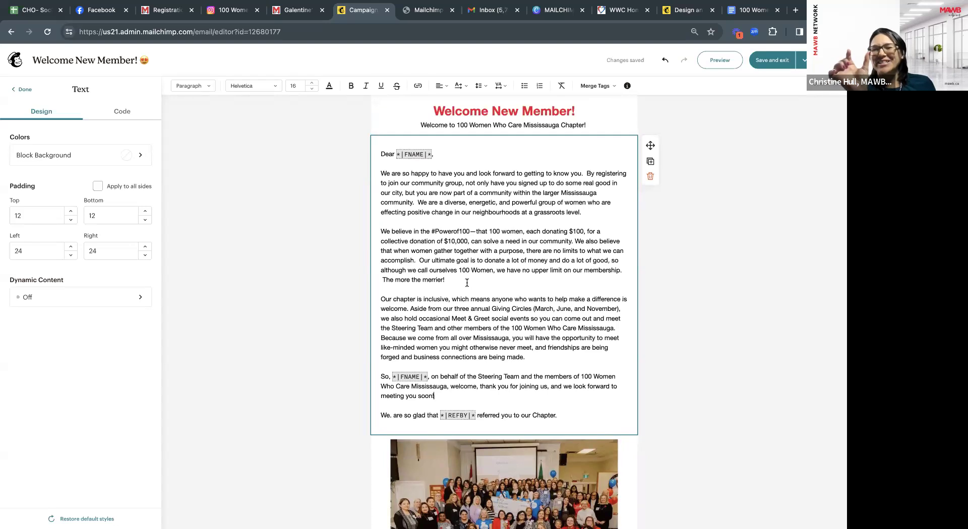
scroll(467, 283, "down", 1)
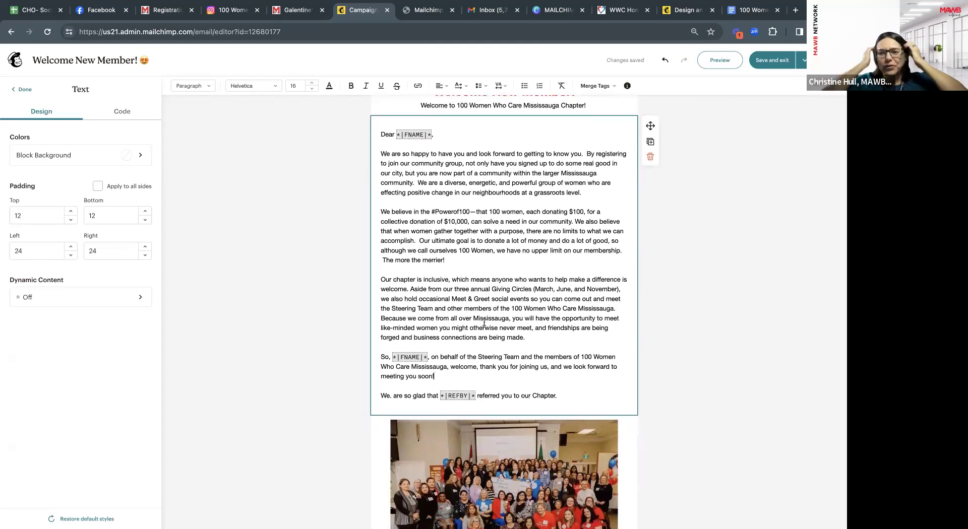
scroll(484, 322, "down", 1)
scroll(484, 322, "down", 1)
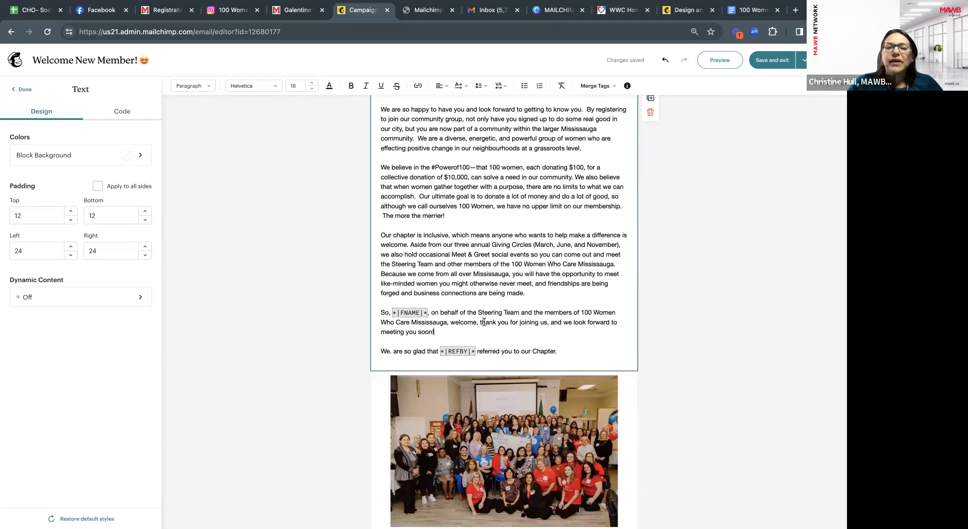
scroll(484, 321, "down", 1)
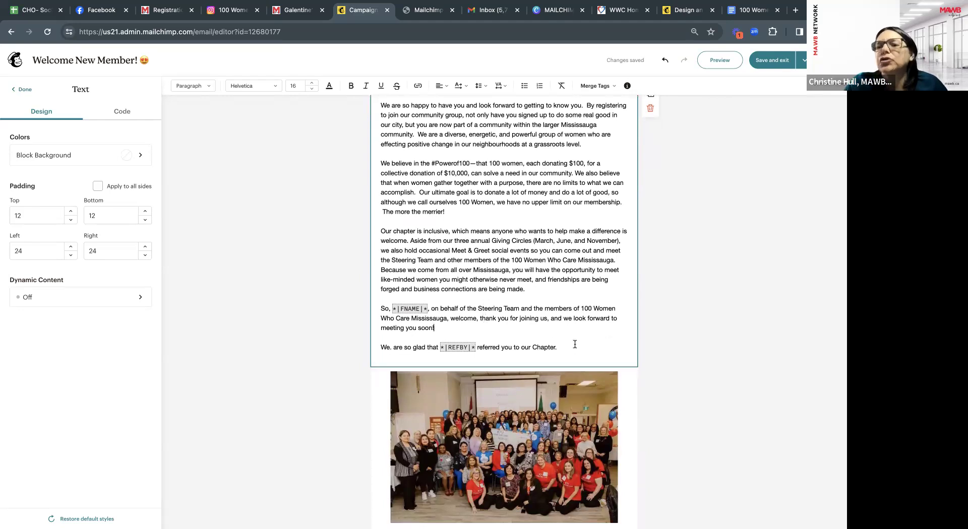
scroll(575, 345, "down", 2)
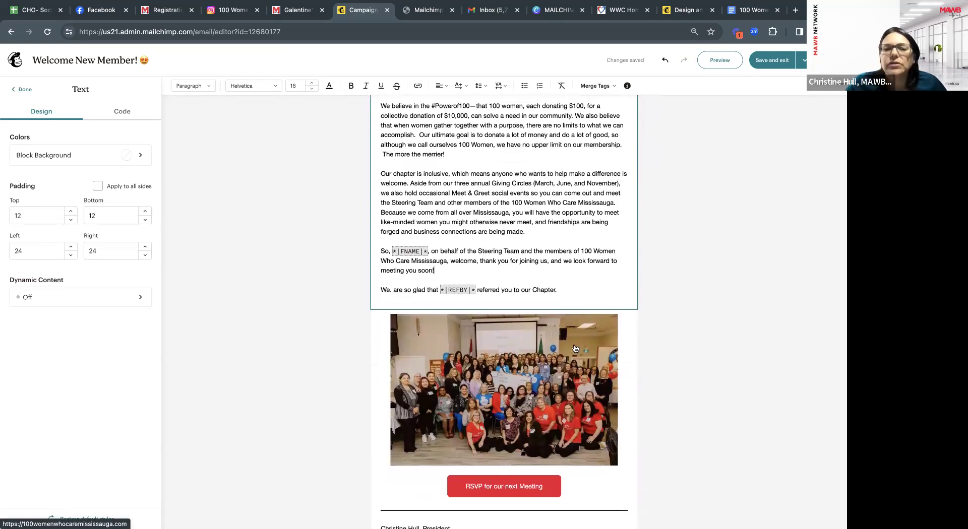
scroll(575, 347, "down", 1)
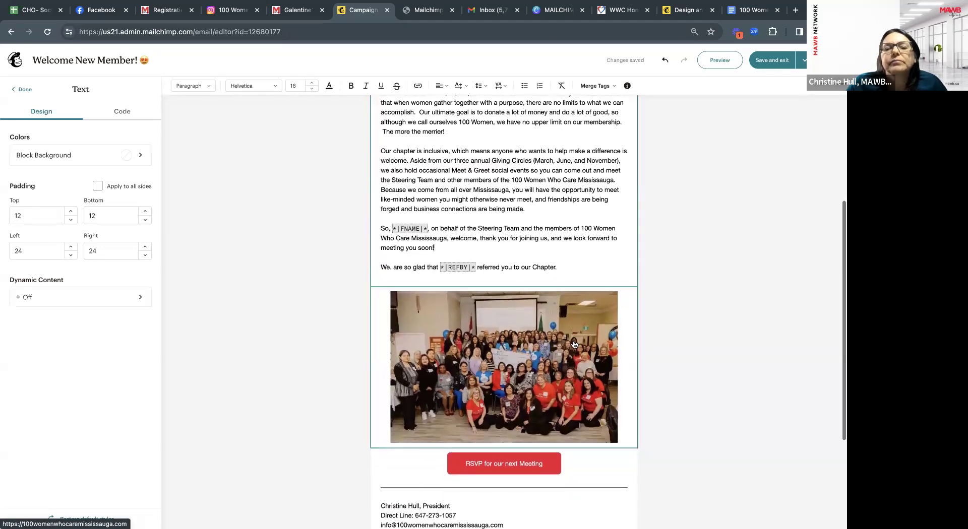
scroll(574, 344, "down", 2)
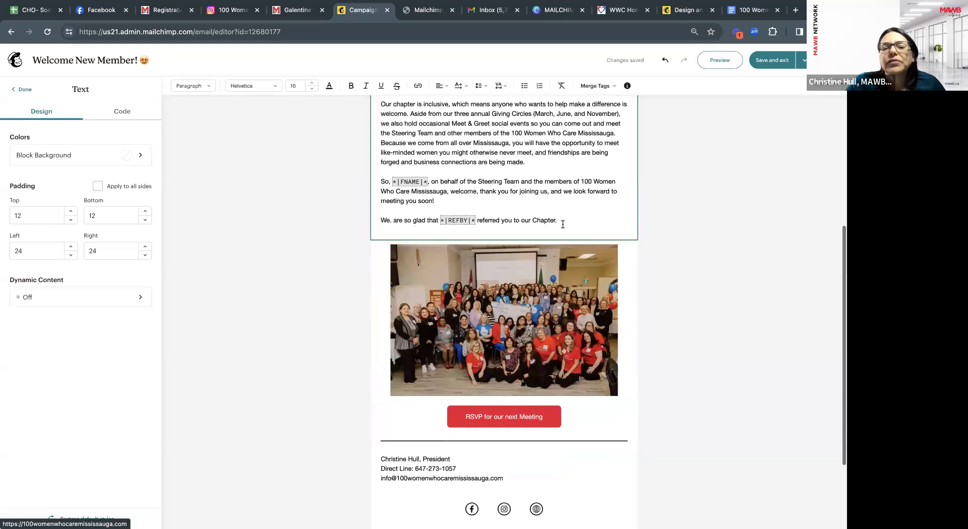
scroll(562, 224, "up", 10)
scroll(562, 252, "down", 7)
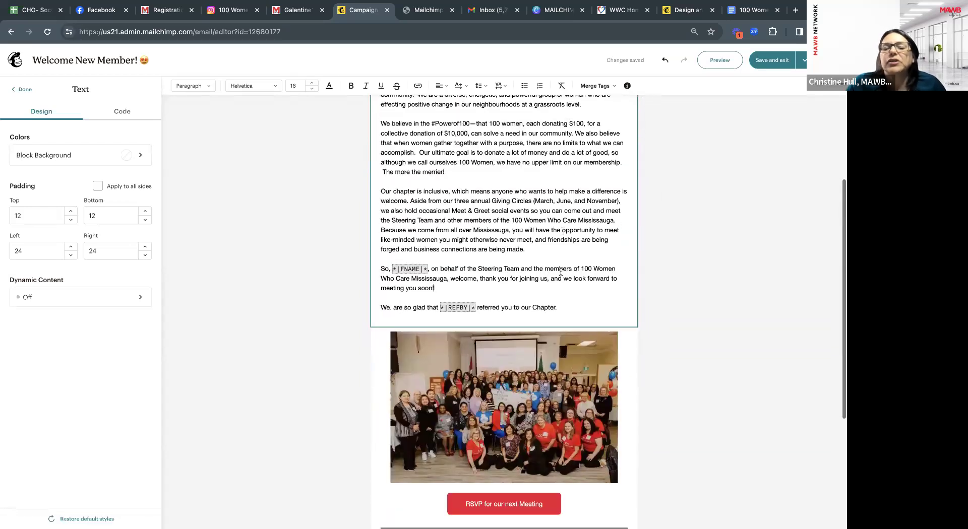
scroll(535, 217, "up", 3)
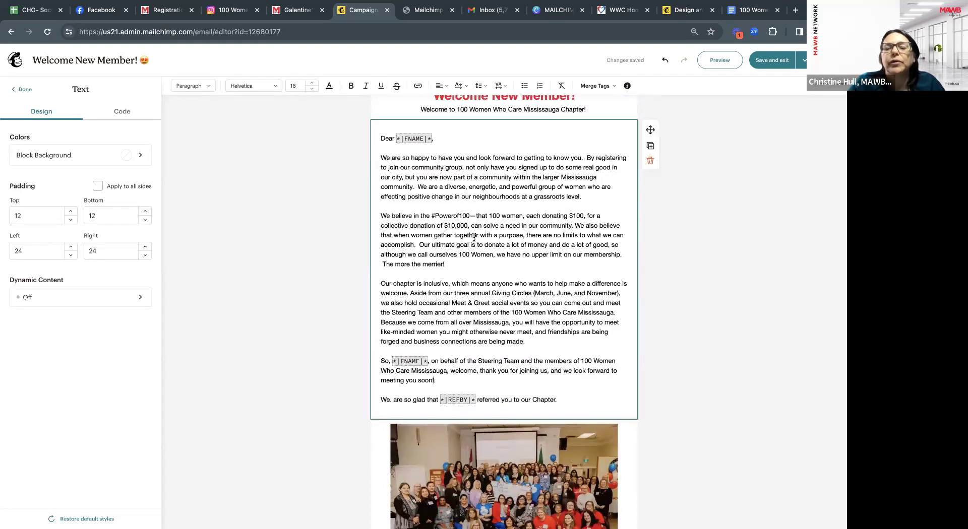
left_click_drag(470, 216, 431, 216)
left_click(350, 86)
left_click(525, 275)
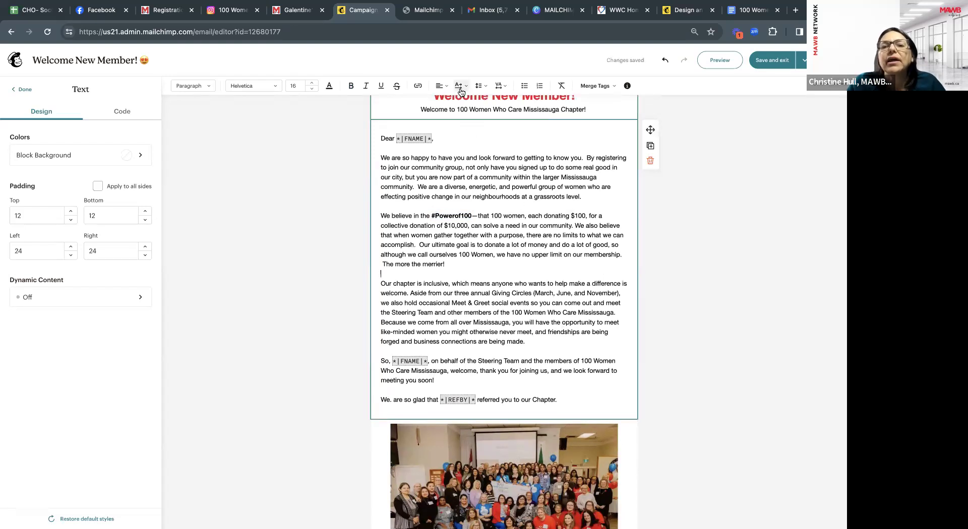
scroll(507, 240, "down", 2)
scroll(507, 240, "down", 2)
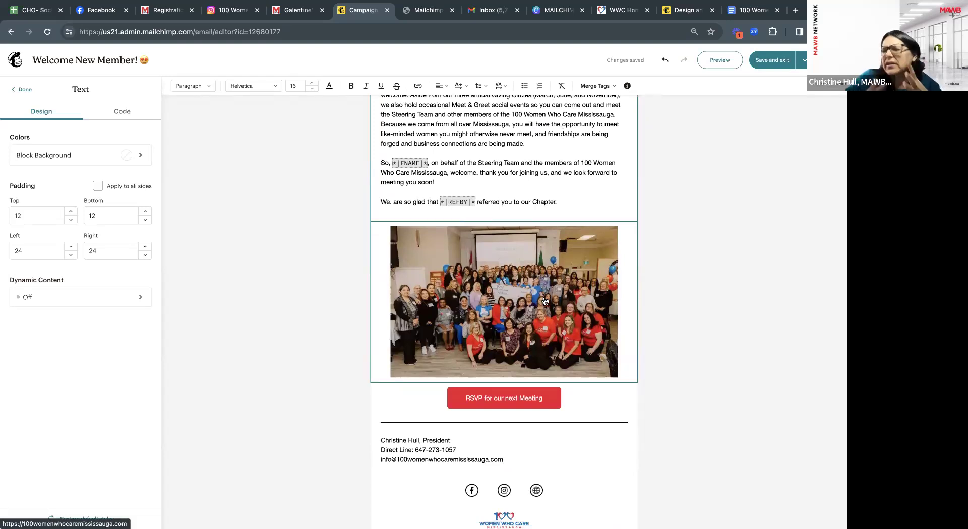
scroll(544, 301, "down", 2)
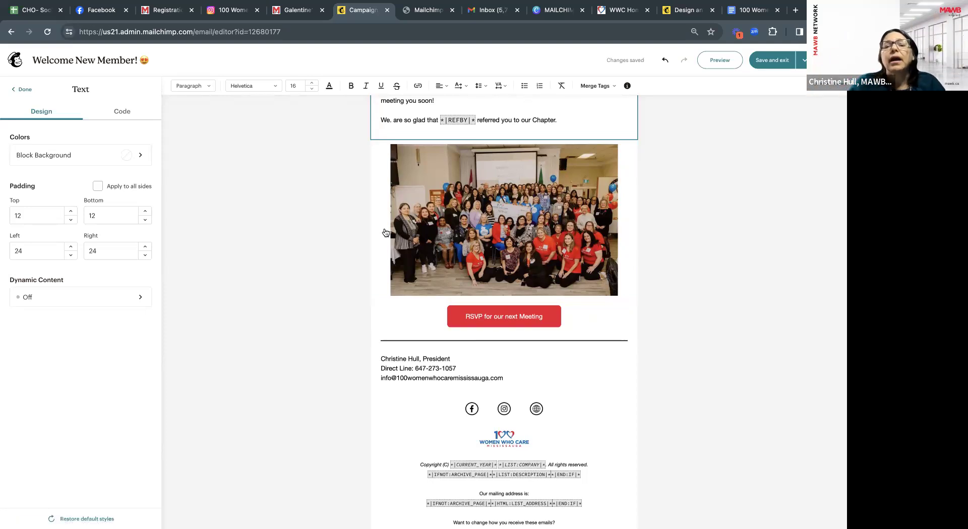
Insert a Heading block reading 'Upcoming Meetings' between the group photo and the RSVP button.
left_click(21, 89)
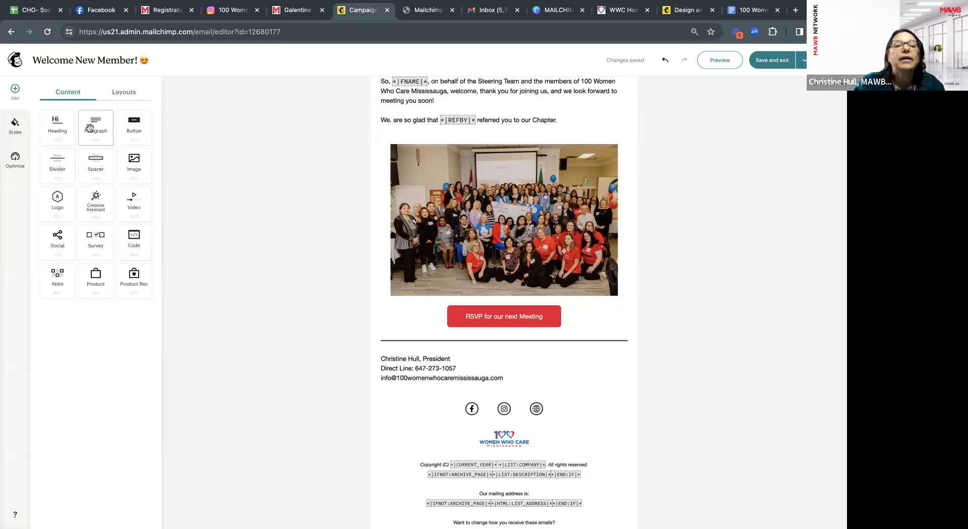
left_click_drag(61, 125, 438, 313)
type("Up")
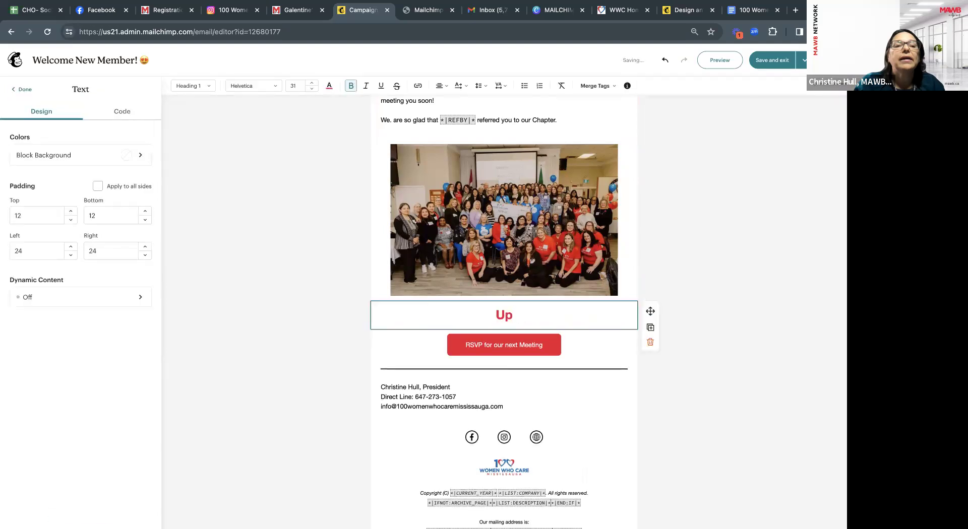
type("coming Meetings")
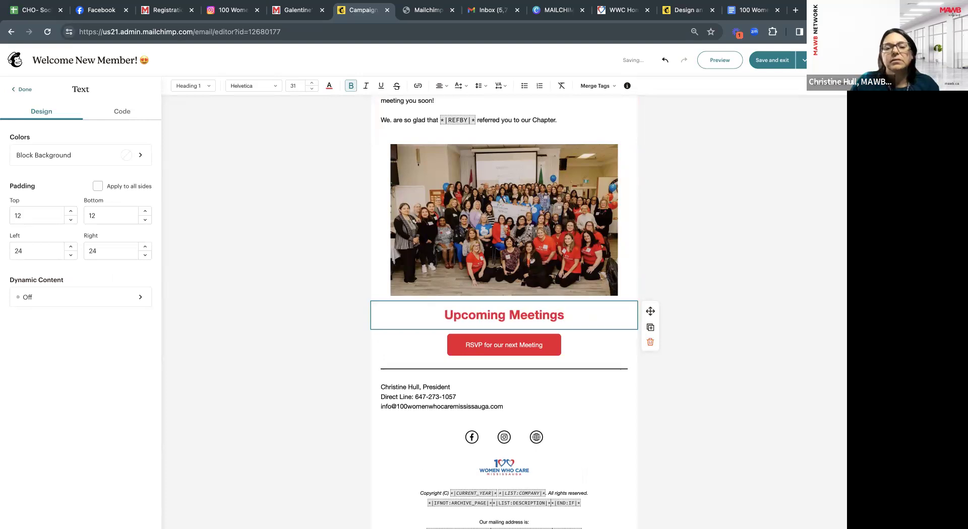
key("Return")
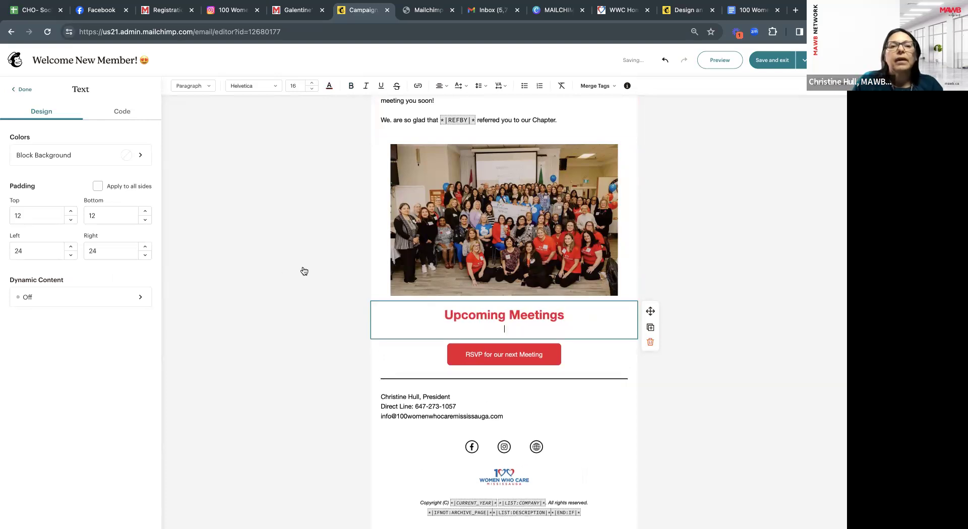
key("BackSpace")
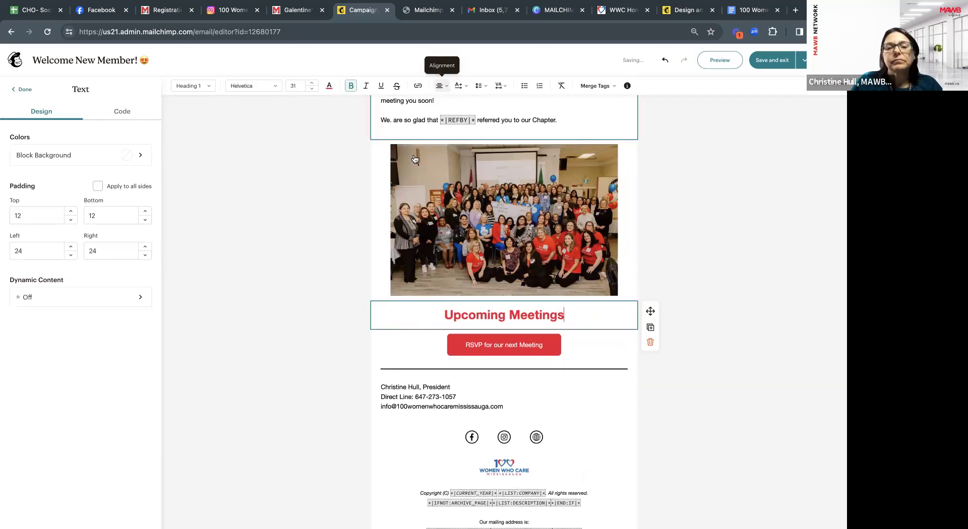
left_click(22, 91)
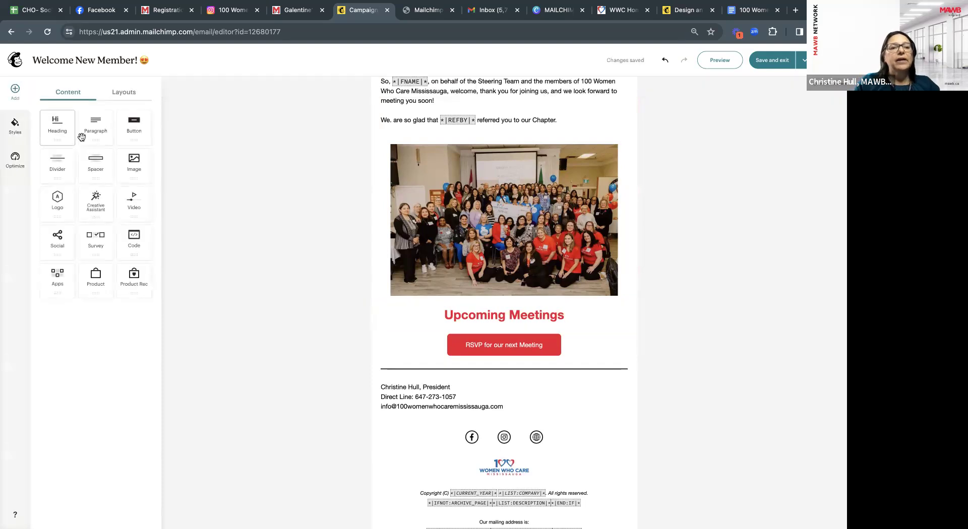
Add a paragraph below the heading inviting readers to 'our upcoming meetings:'.
left_click_drag(95, 121, 409, 332)
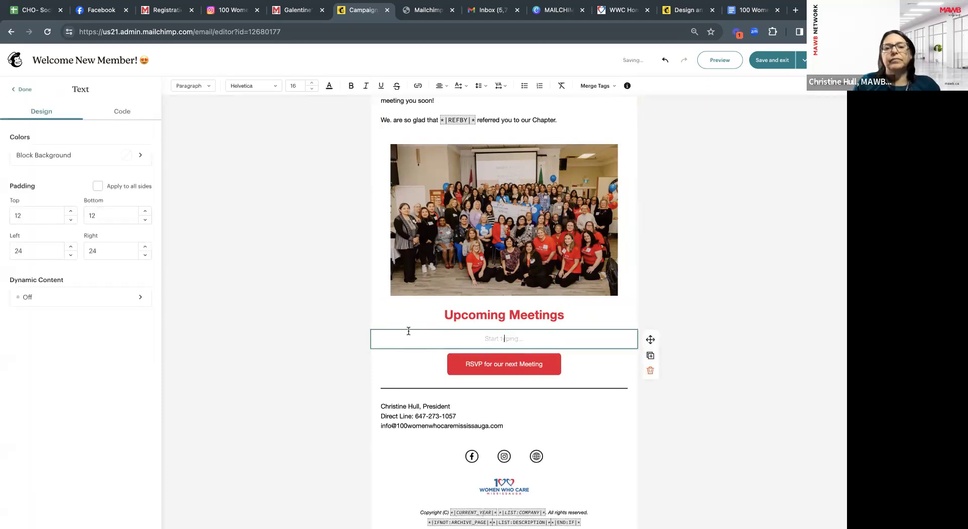
type("We hope")
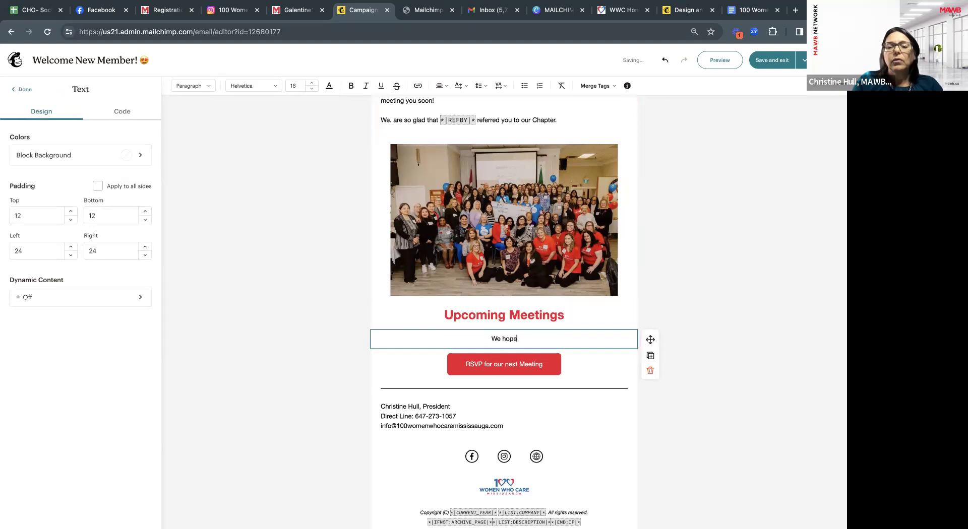
type(" to see you soon")
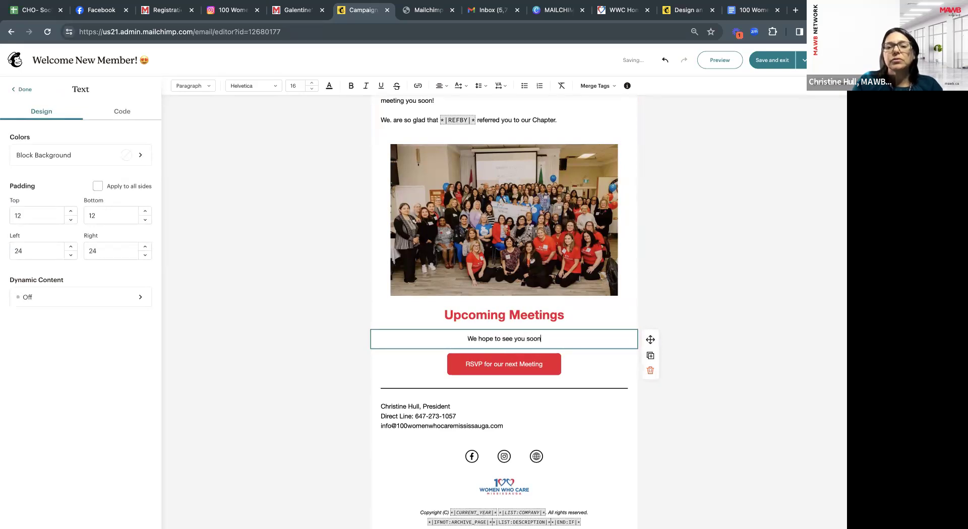
type(" at on or ouf")
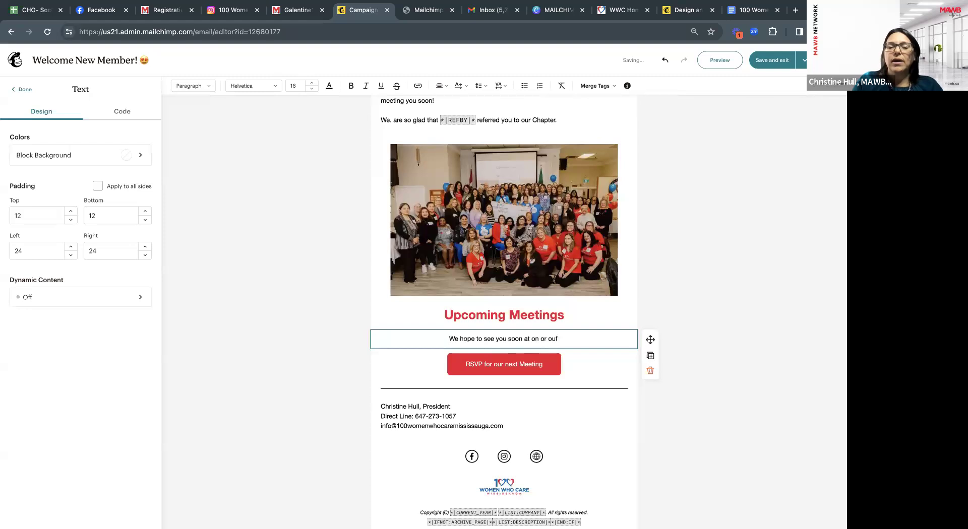
key("BackSpace")
type("r u")
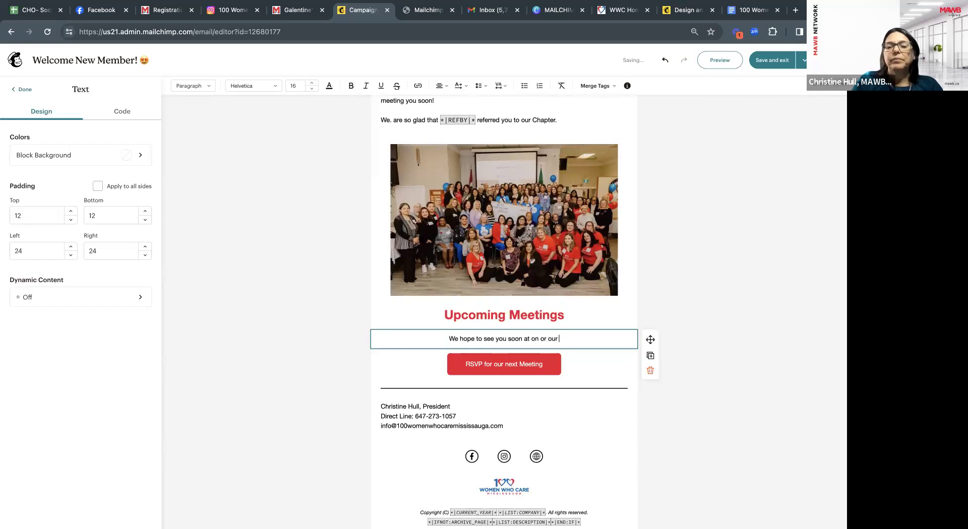
type("pcomin")
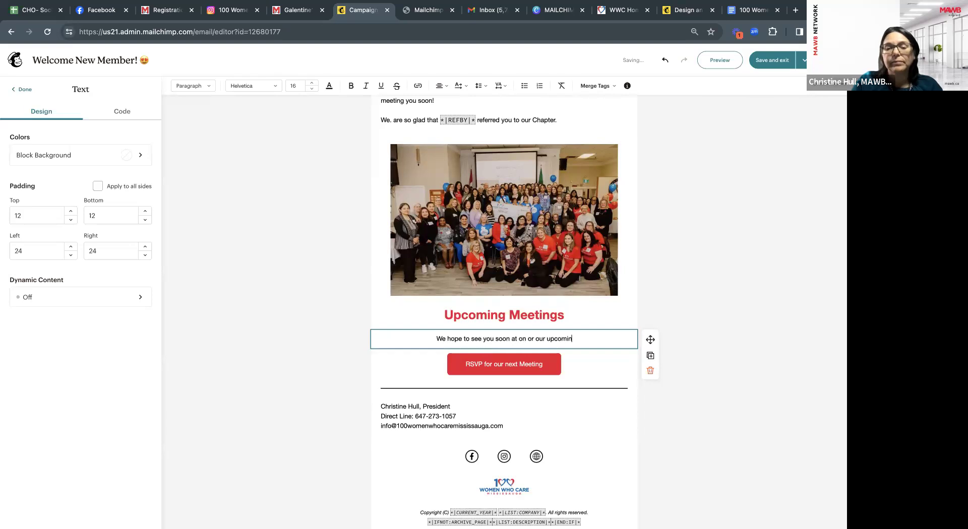
type("g meetings:")
key("Return")
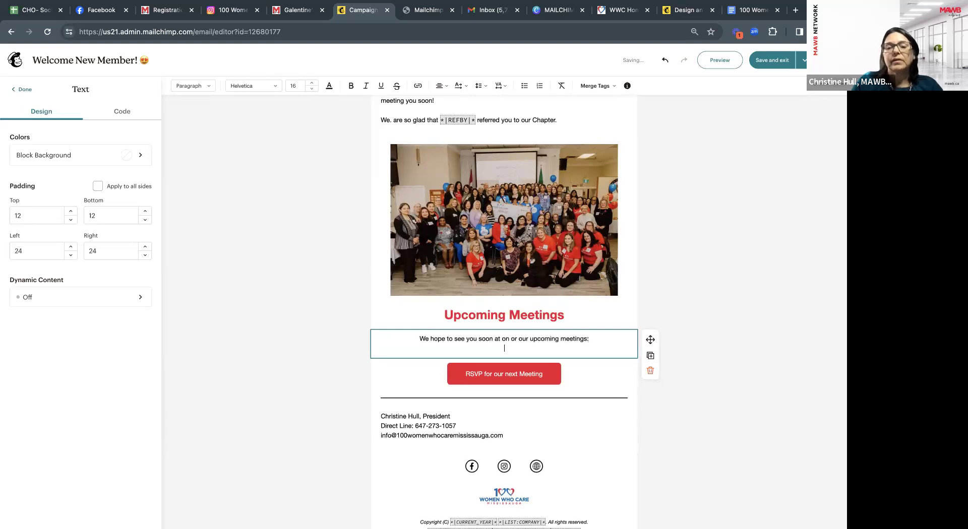
Add a bulleted list: Info Session, Meet & Greet, Giving Info.
left_click(524, 87)
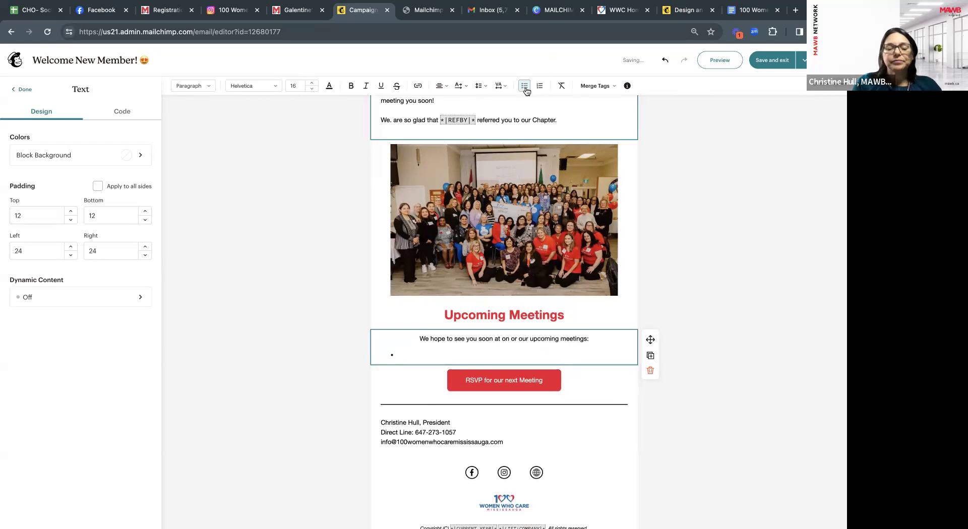
type("Ifo se")
key("BackSpace")
key("BackSpace")
key("BackSpace")
key("BackSpace")
type("Session")
key("Return")
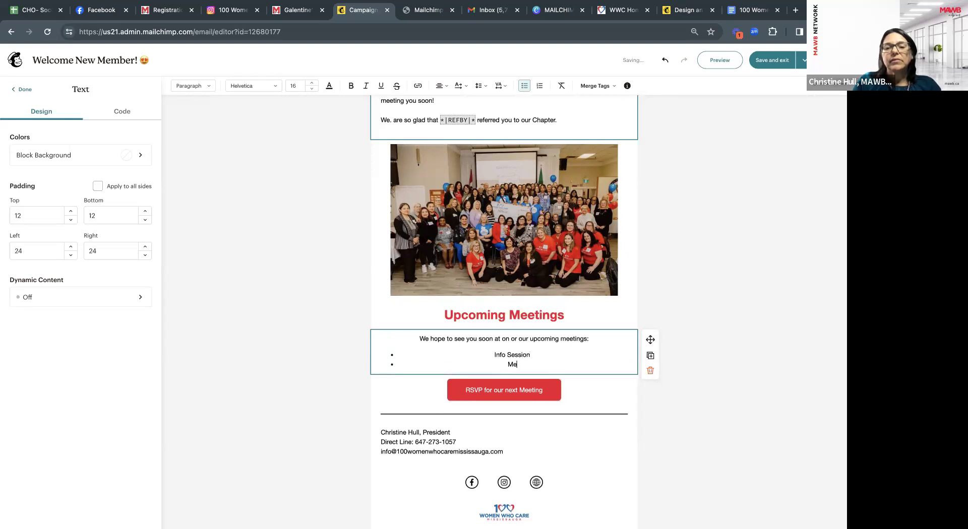
type("Meet & Greet")
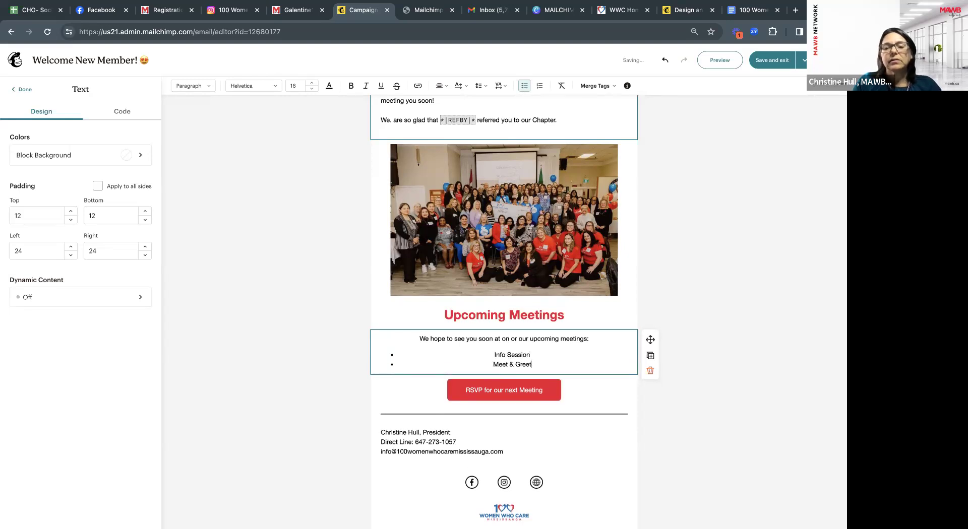
key("Return")
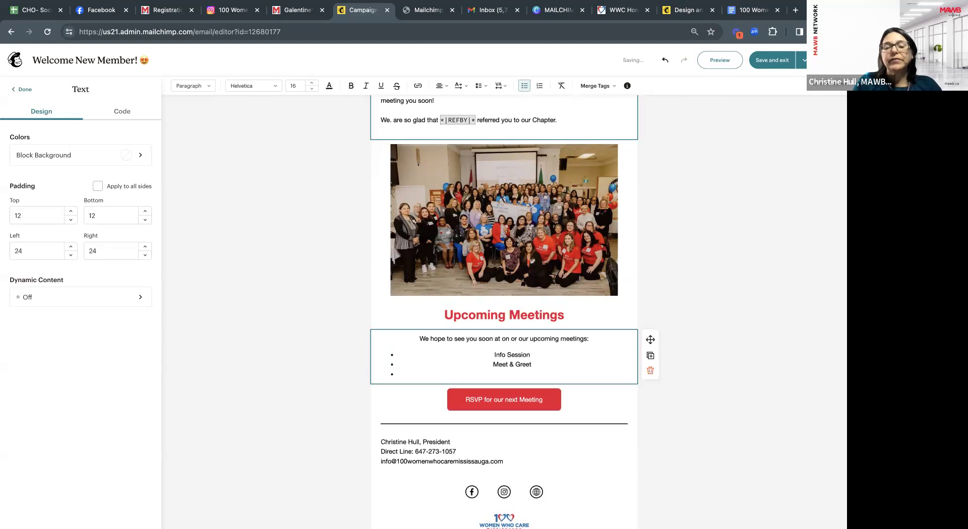
type("ting")
key("BackSpace")
key("BackSpace")
key("BackSpace")
key("BackSpace")
key("BackSpace")
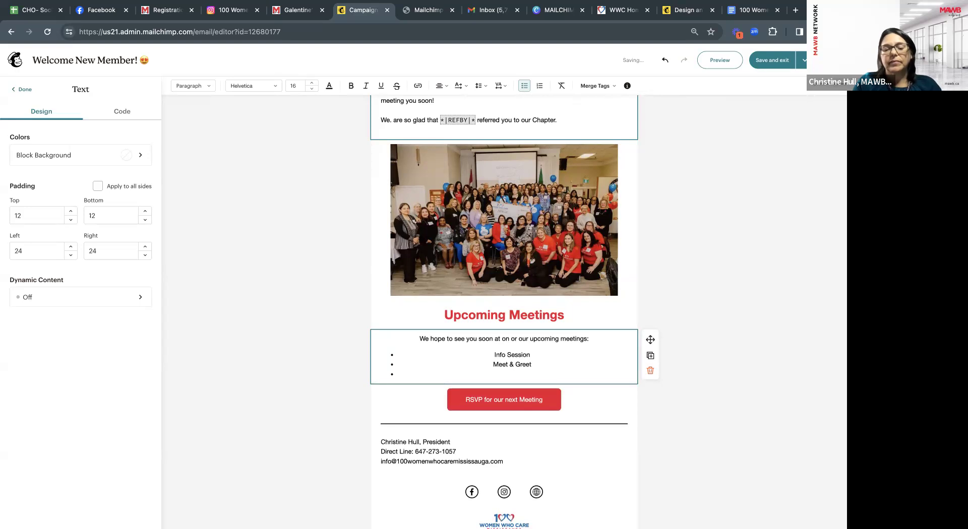
type("iving Info")
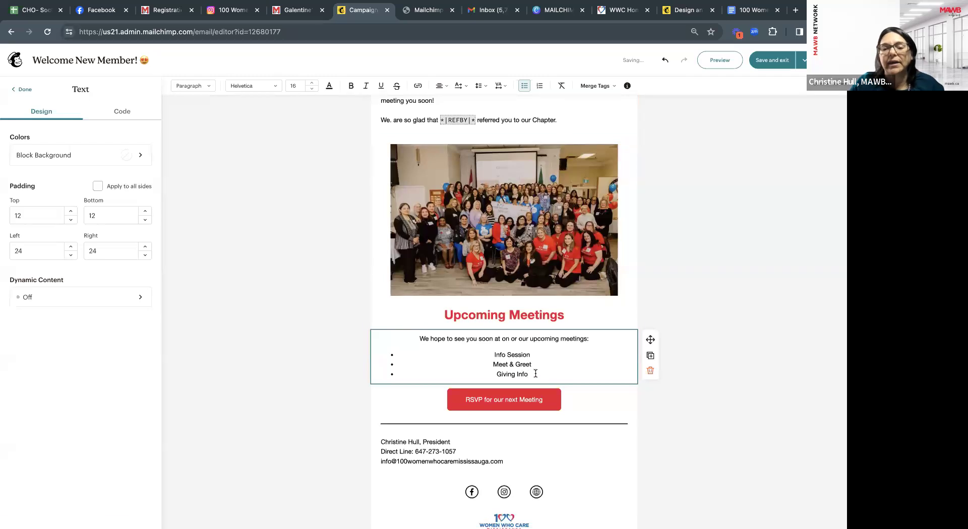
Left-align the invitation paragraph and the meeting list.
left_click_drag(536, 373, 466, 336)
left_click(440, 85)
left_click(440, 102)
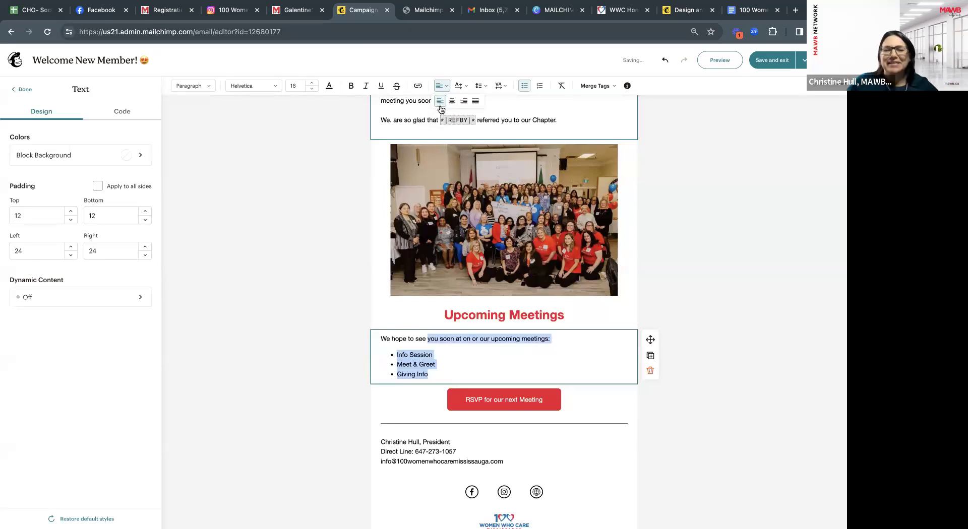
Add ' - Register Now' after Info Session in the first bullet and select 'Register Now'.
left_click(446, 377)
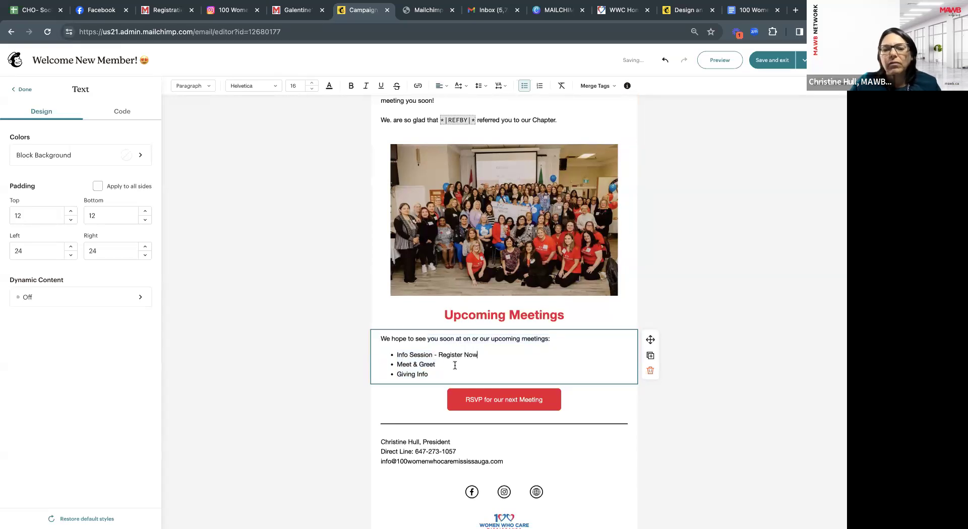
left_click(439, 354)
key("shift+End")
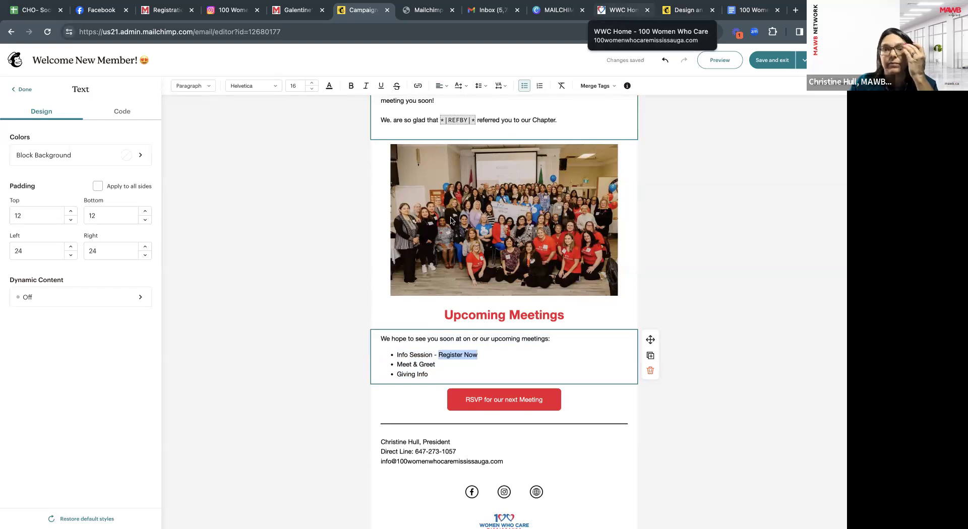
Copy the address of the 2024 Winter Info Session page from the chapter's MEETINGS list.
left_click(618, 12)
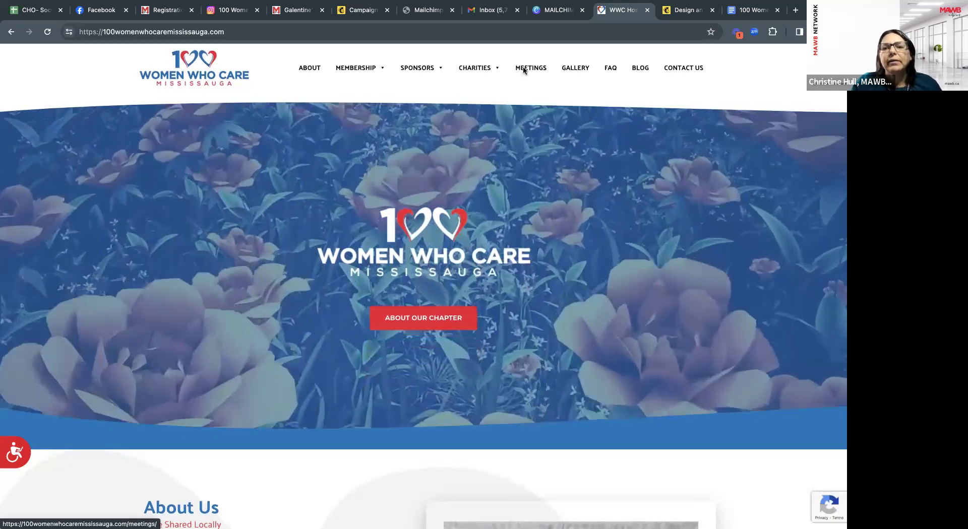
left_click(524, 70)
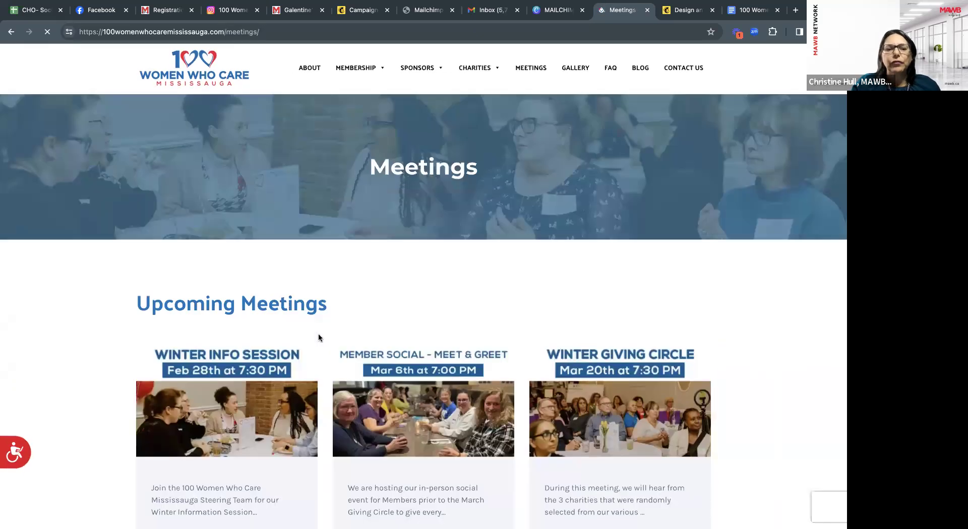
scroll(202, 434, "down", 3)
left_click(211, 421)
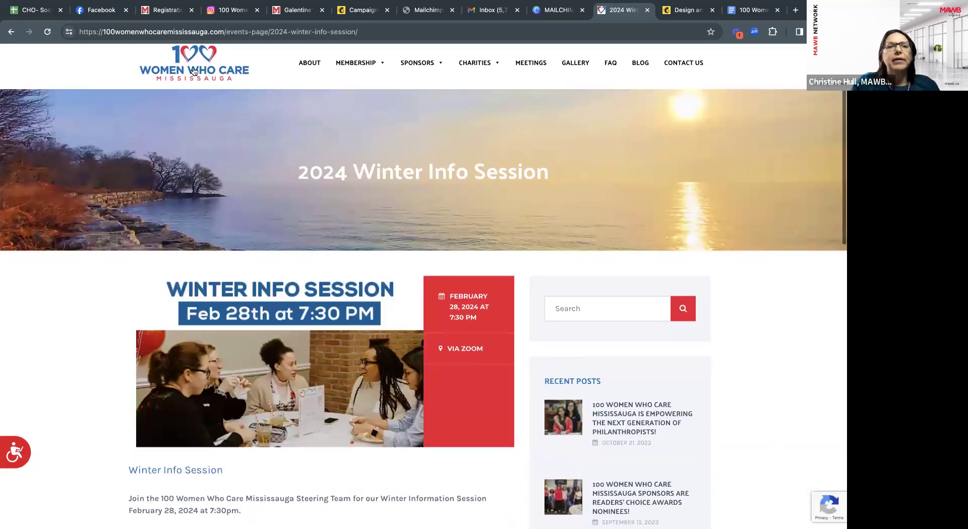
left_click(288, 29)
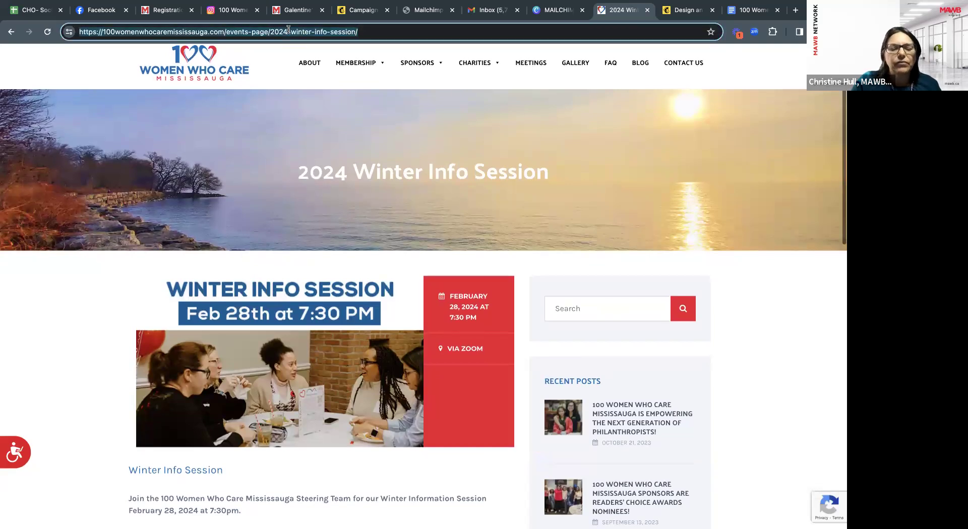
left_click(362, 9)
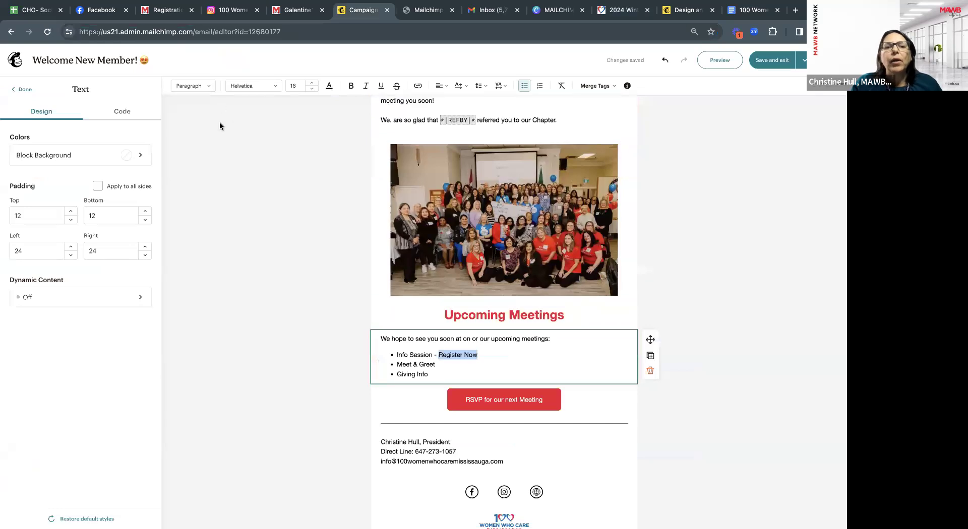
Link the Info Session's 'Register Now' to the pasted Winter Info Session page address.
left_click(418, 87)
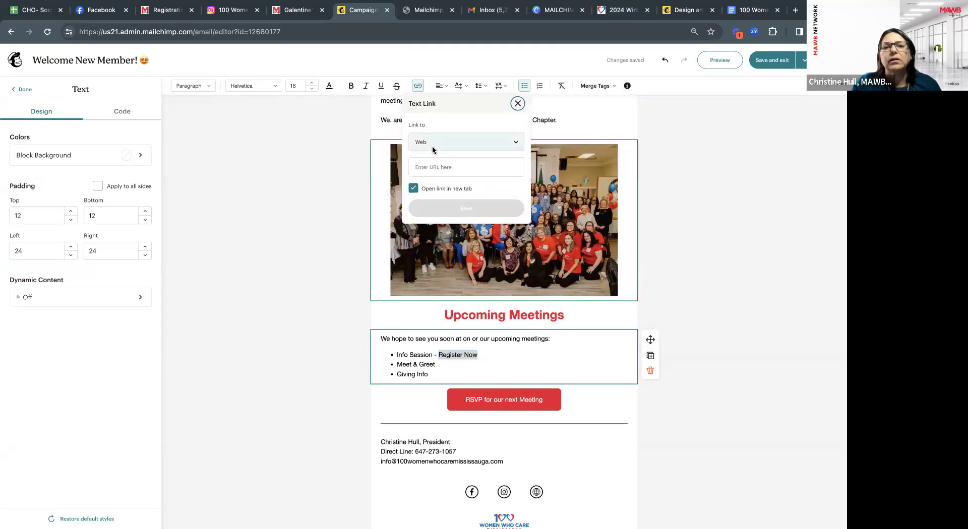
left_click(430, 167)
key("super+v")
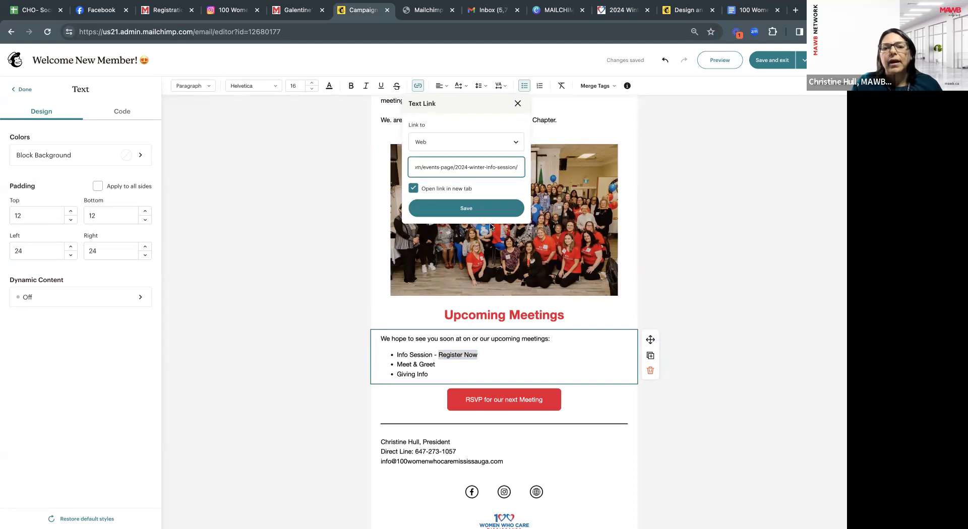
left_click(482, 208)
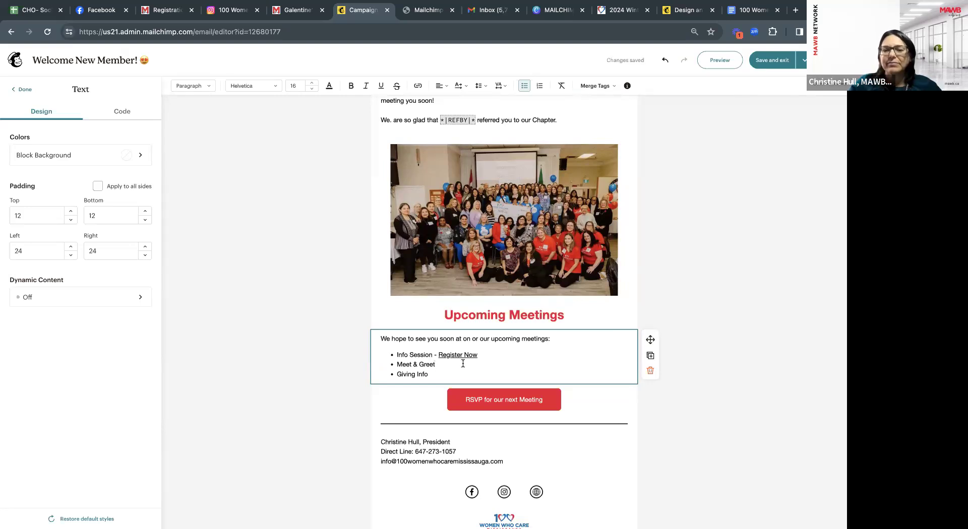
Add 'Register Now' after 'Meet & Greet - ' in the second bullet and select it.
type("RE")
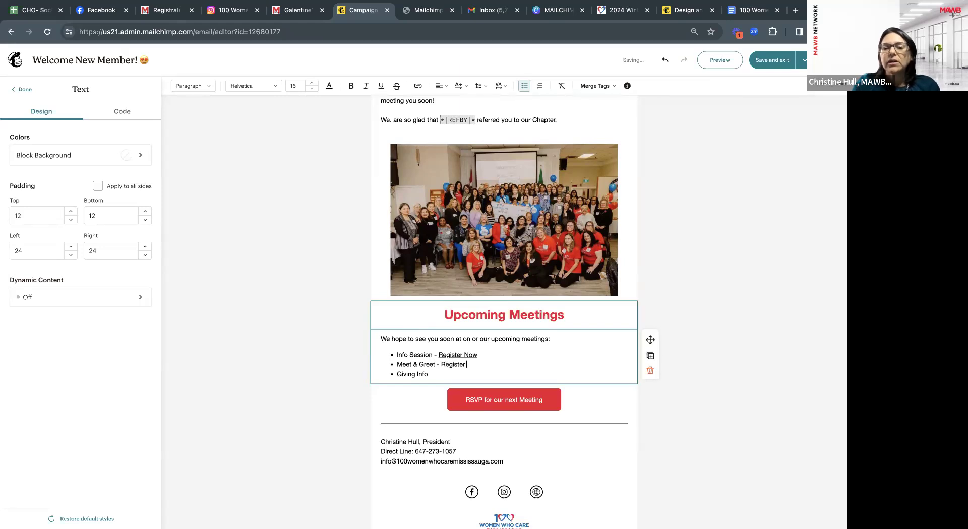
left_click(442, 365, "shift")
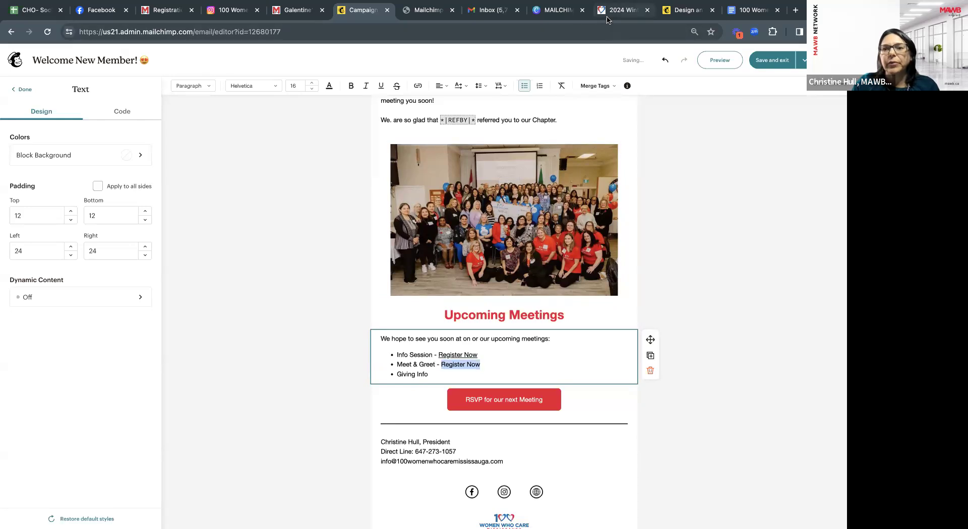
left_click(612, 10)
Copy the address of the 2024 Winter Member Meet & Greet page from the meetings list.
left_click(16, 37)
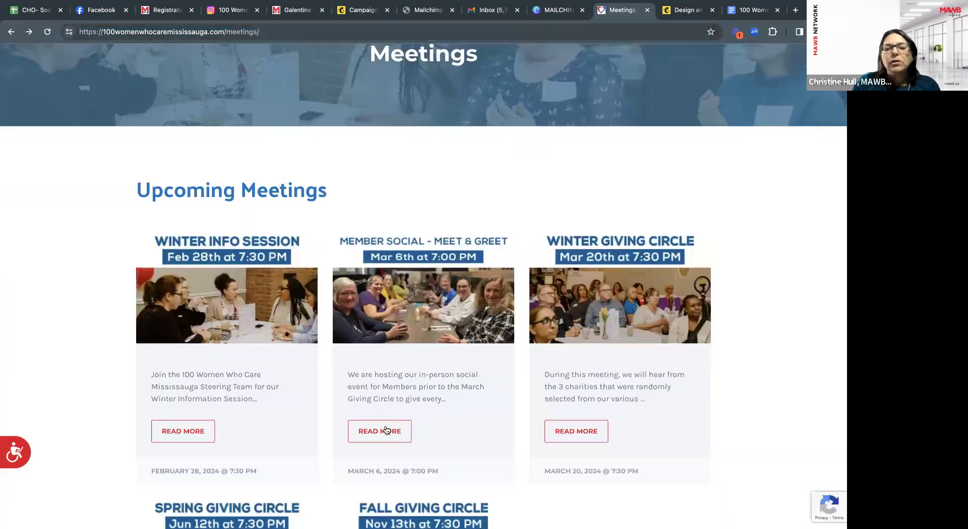
left_click(386, 431)
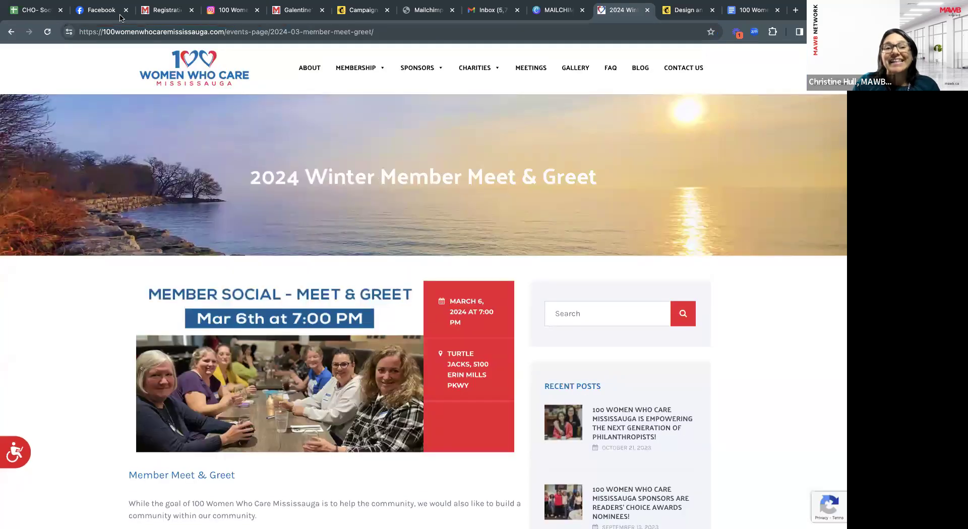
left_click(143, 28)
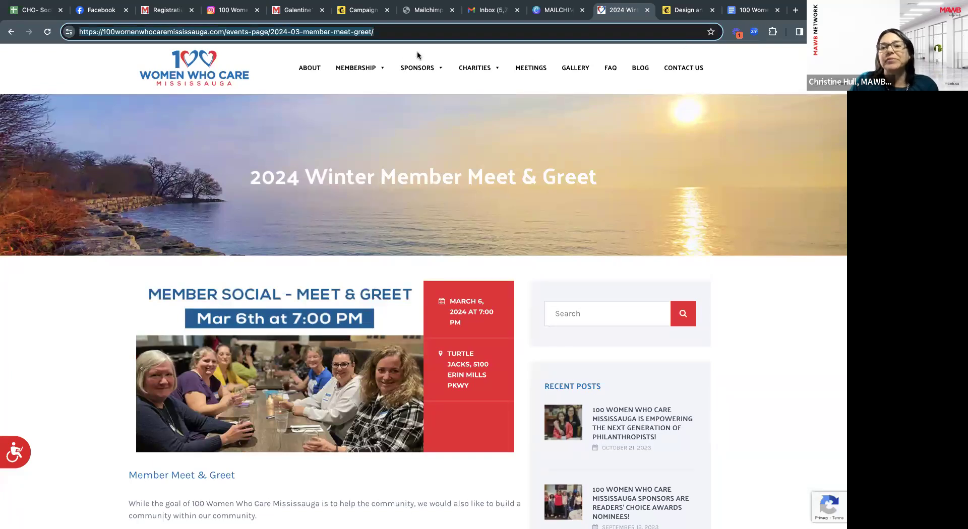
left_click(359, 11)
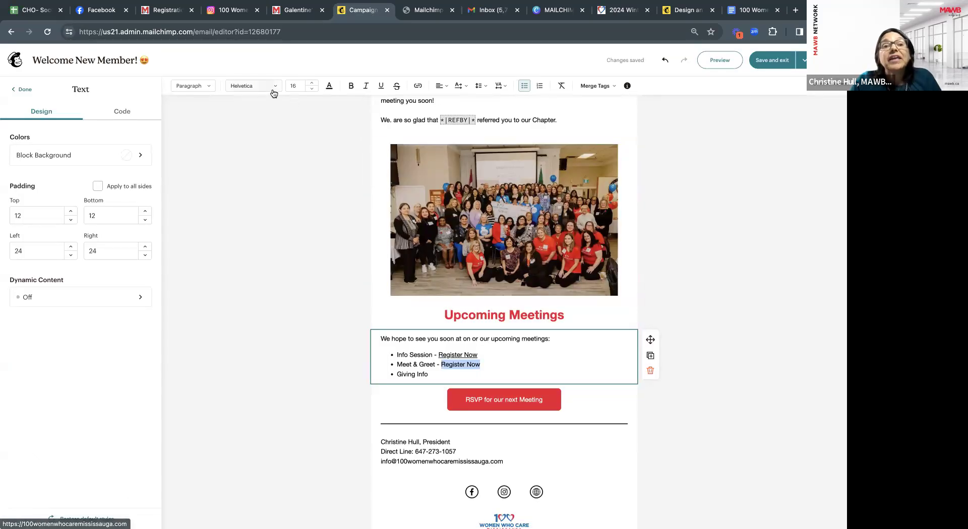
Underline the Meet & Greet 'Register Now' text and deselect the text block.
left_click(380, 87)
left_click(438, 377)
scroll(438, 377, "down", 3)
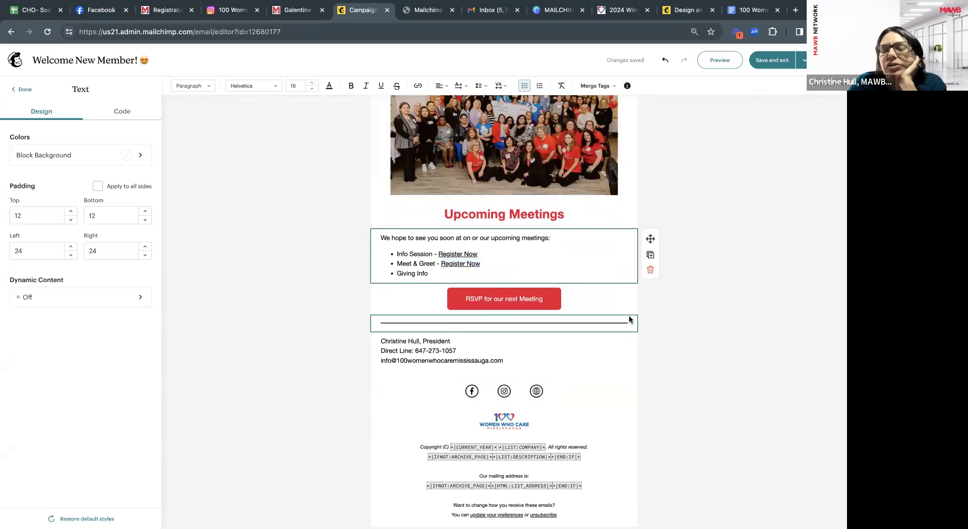
scroll(699, 303, "up", 1)
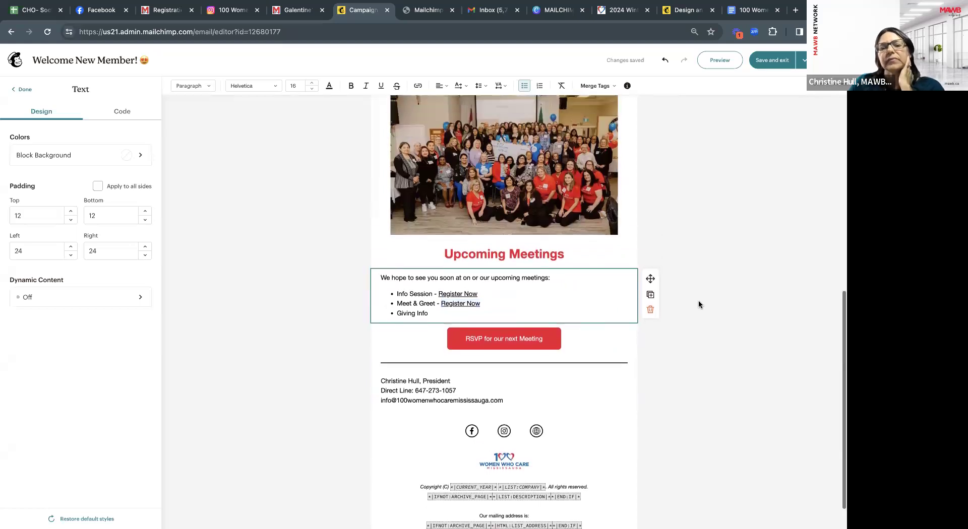
left_click(672, 341)
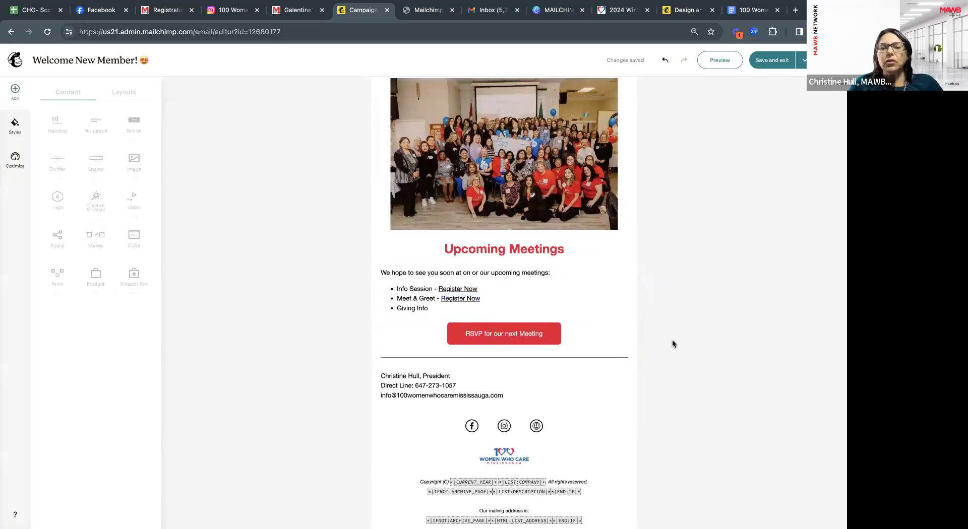
Scroll through the finished welcome email to review it.
scroll(685, 281, "up", 4)
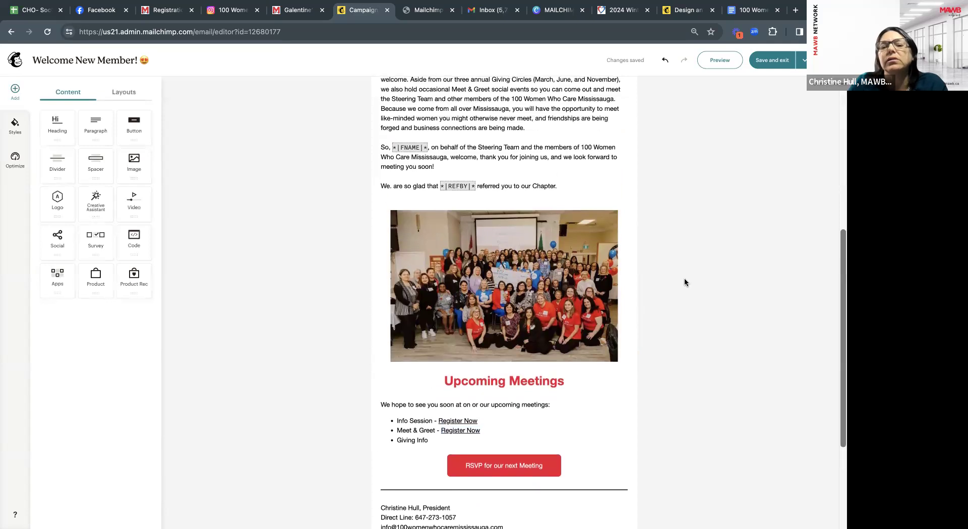
scroll(685, 283, "down", 5)
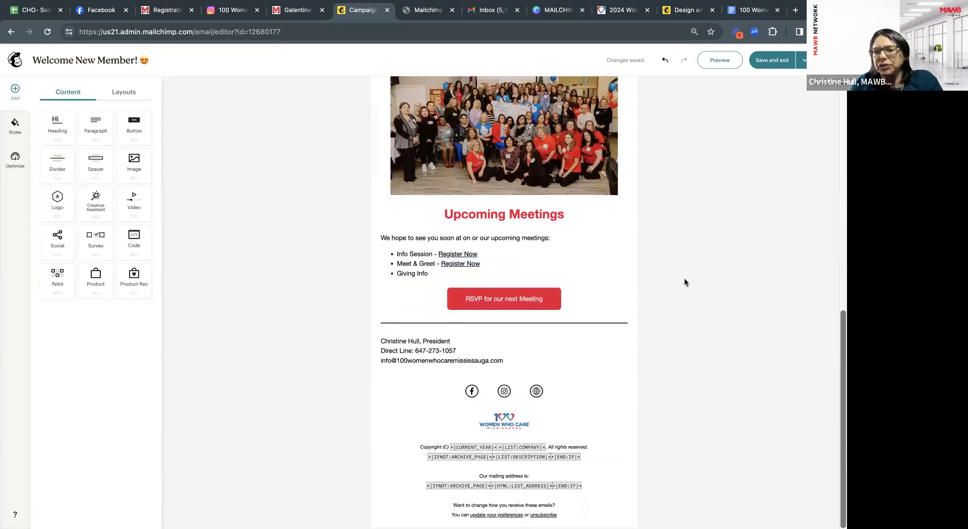
scroll(685, 281, "up", 4)
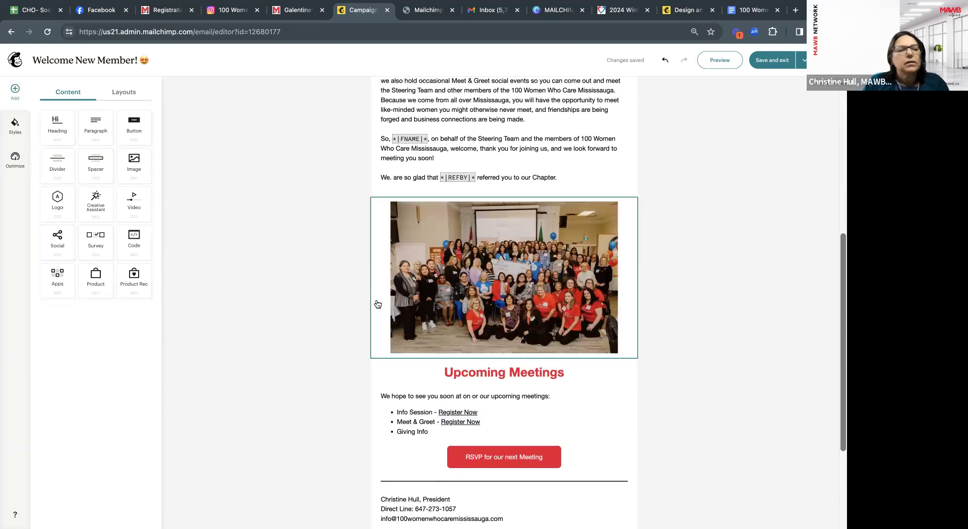
scroll(378, 304, "up", 1)
scroll(378, 303, "down", 4)
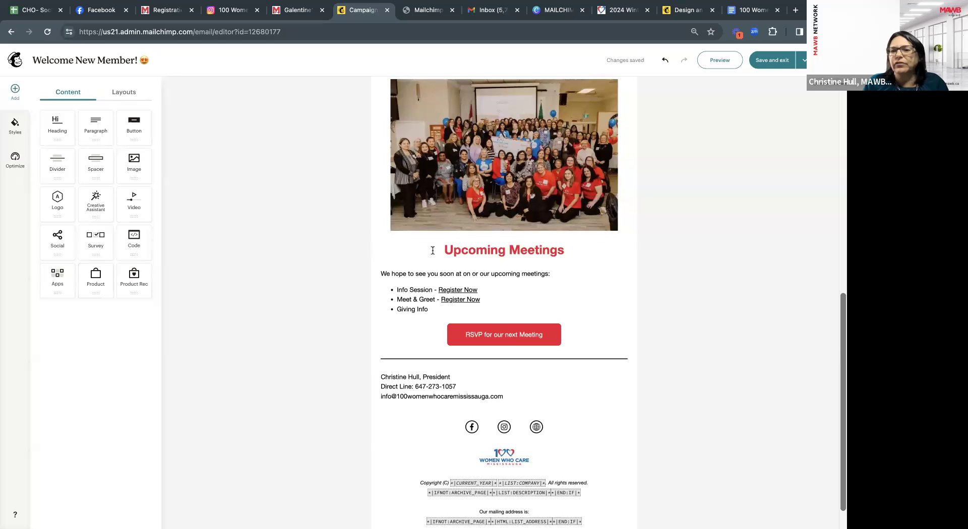
scroll(489, 283, "up", 7)
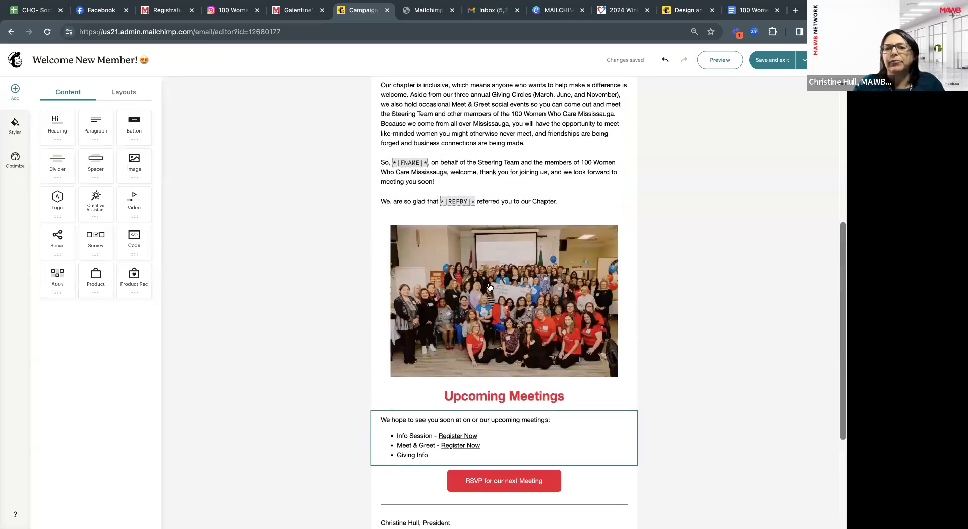
scroll(489, 283, "up", 2)
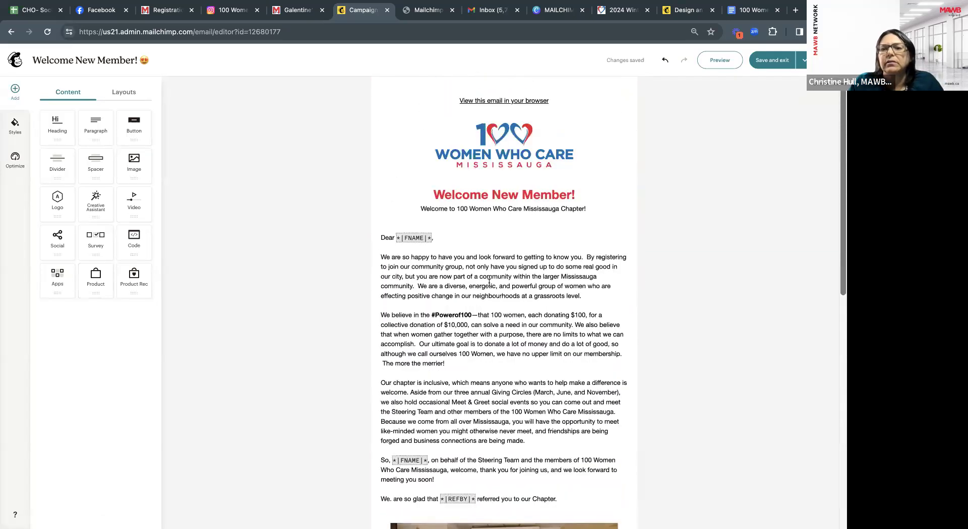
scroll(605, 295, "down", 9)
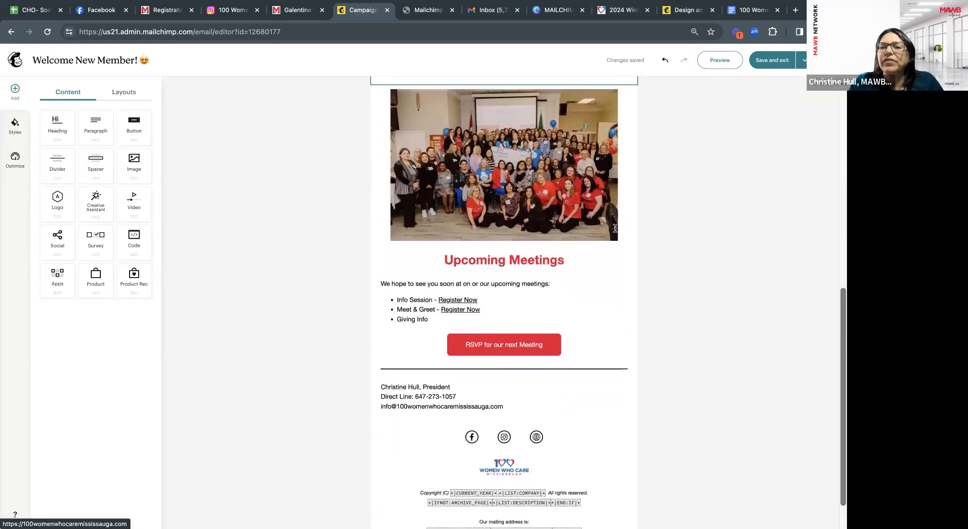
Preview the welcome email with 'Enable live merge tag info' turned on and scroll through it.
left_click(716, 59)
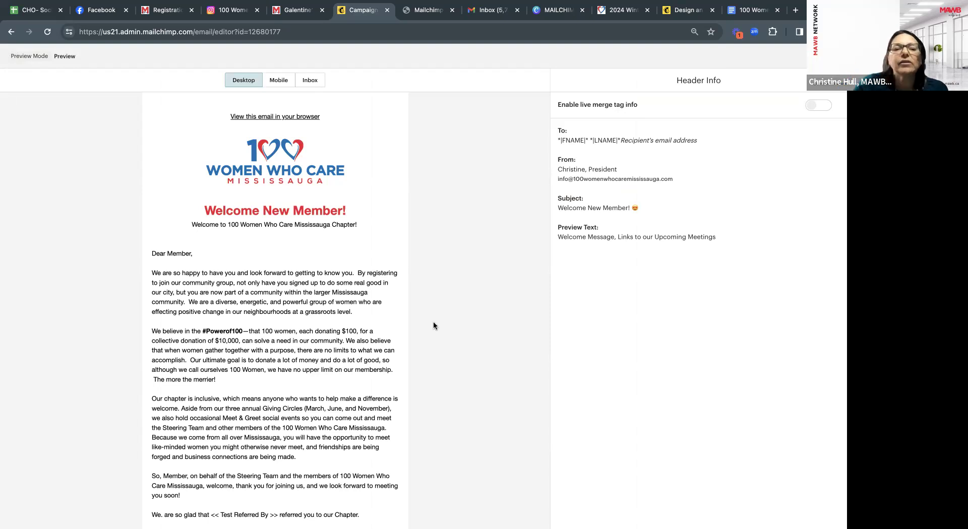
left_click(818, 106)
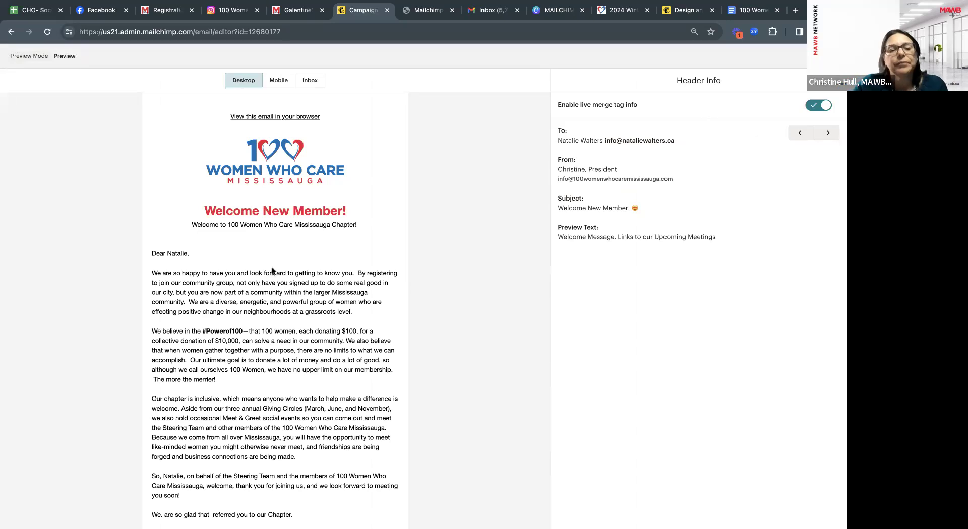
scroll(274, 266, "down", 2)
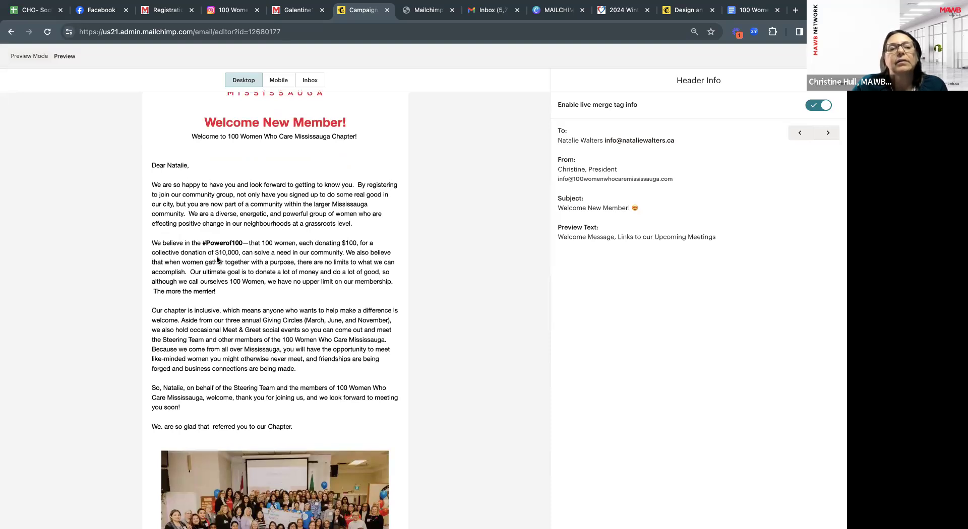
scroll(218, 257, "down", 2)
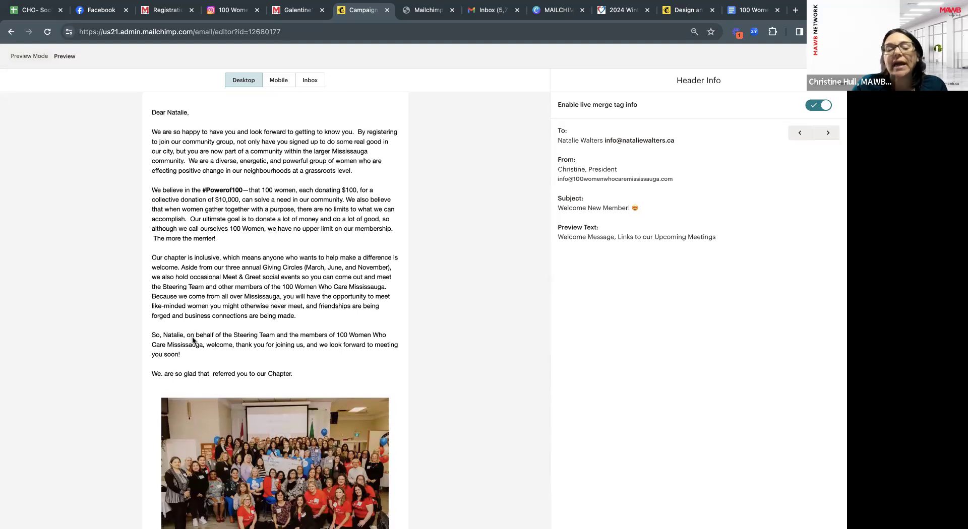
scroll(192, 337, "down", 1)
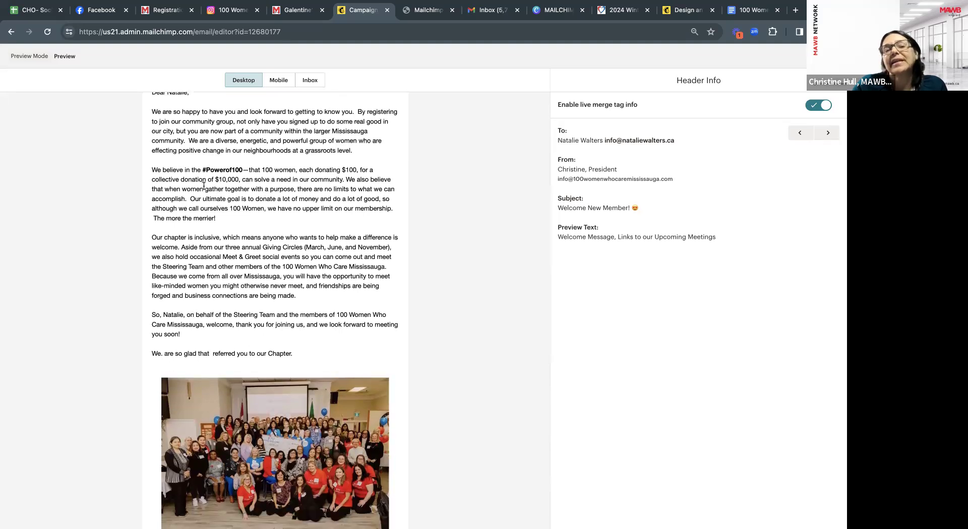
scroll(203, 185, "up", 1)
scroll(177, 343, "down", 2)
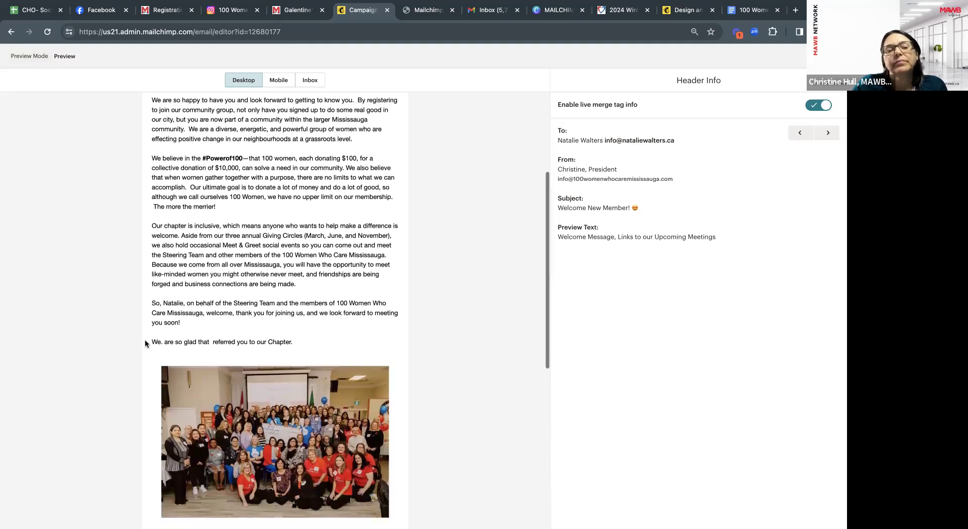
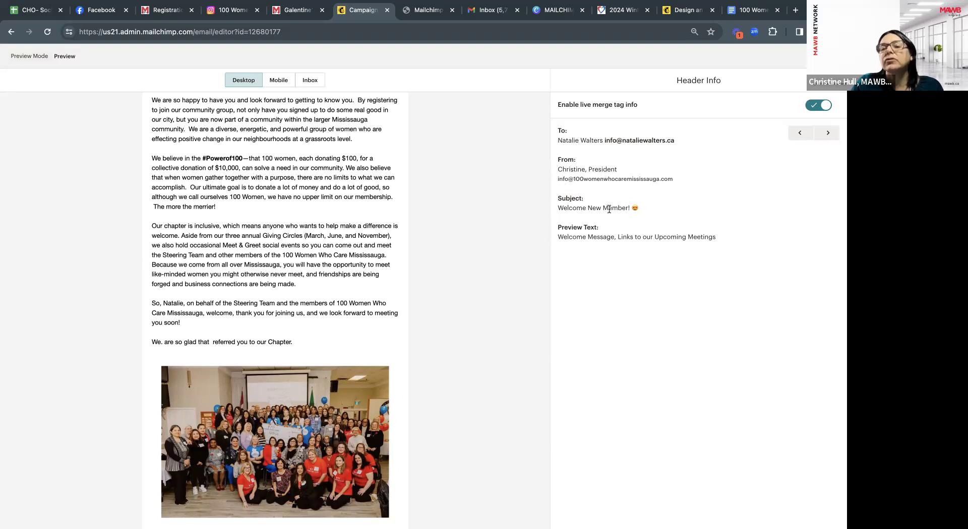
Advance the preview to the next recipient and scroll through that merged version of the email.
left_click(827, 133)
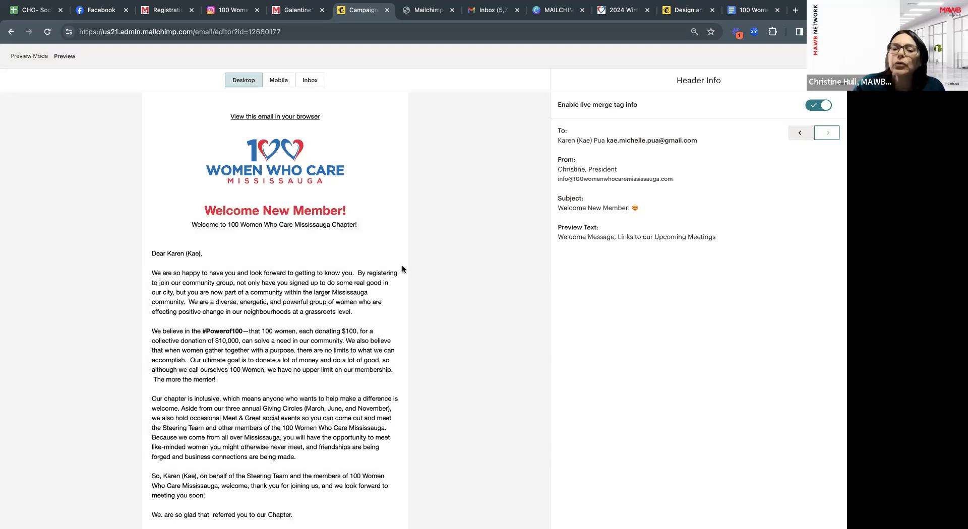
scroll(337, 300, "down", 3)
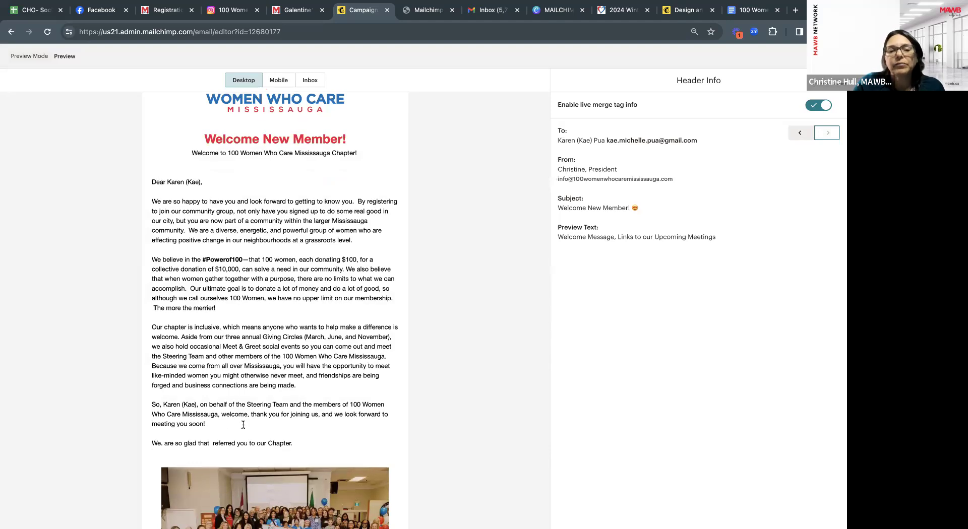
scroll(332, 390, "down", 5)
scroll(331, 390, "up", 5)
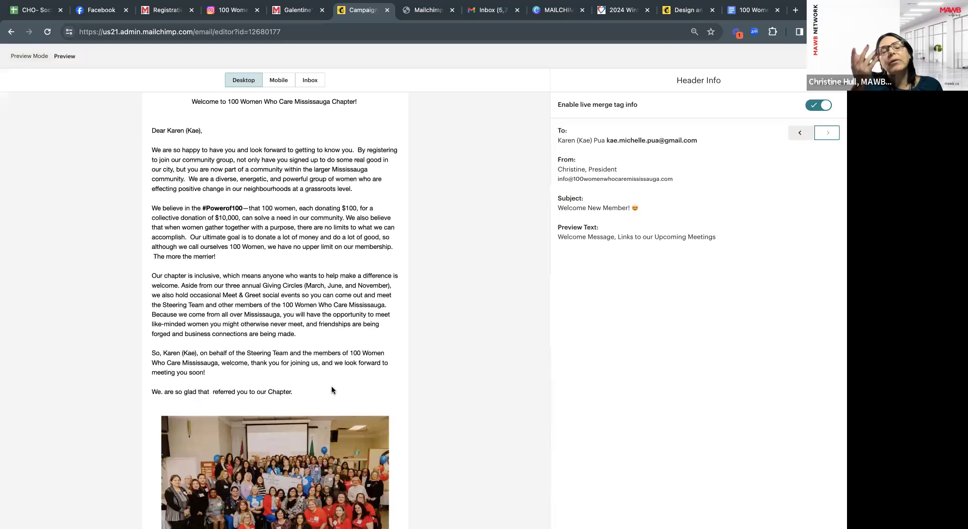
scroll(304, 413, "up", 1)
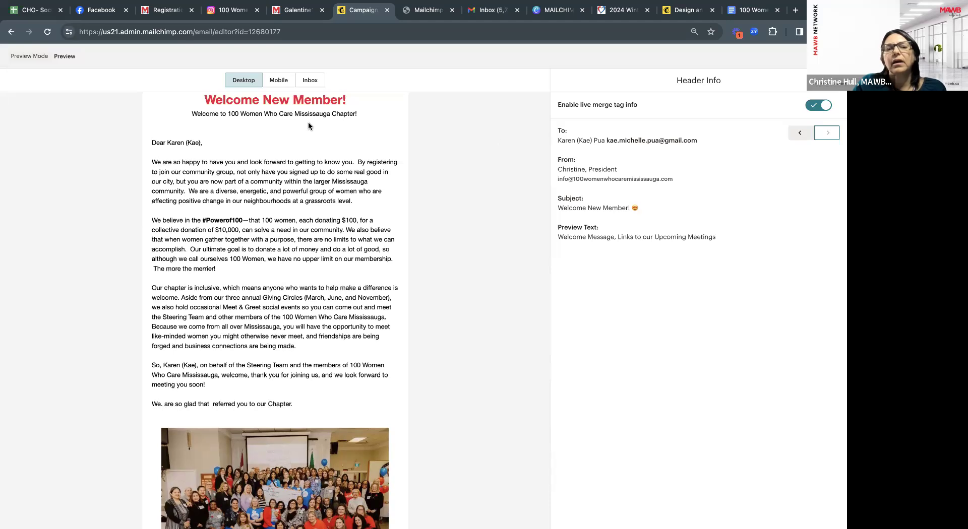
Switch the preview to Mobile and scroll through the phone layout for the next recipient.
left_click(276, 82)
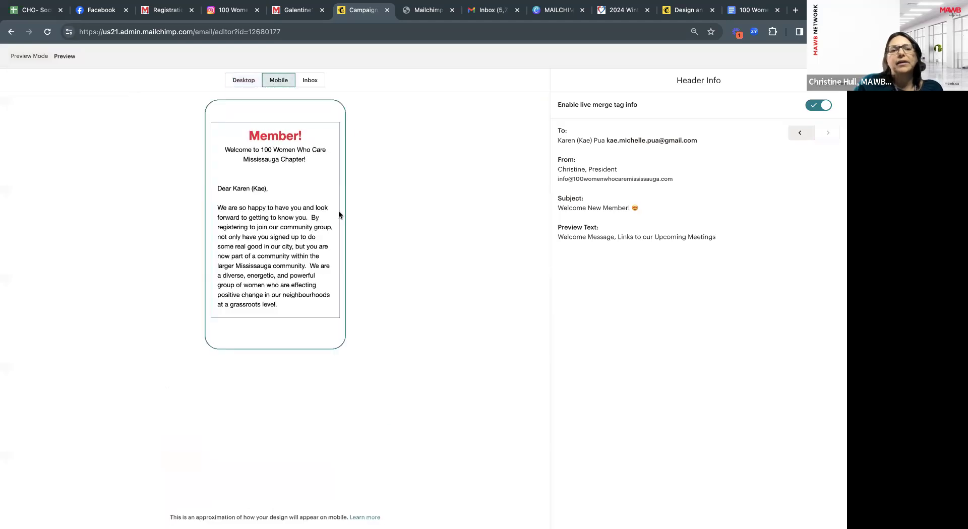
scroll(322, 213, "up", 4)
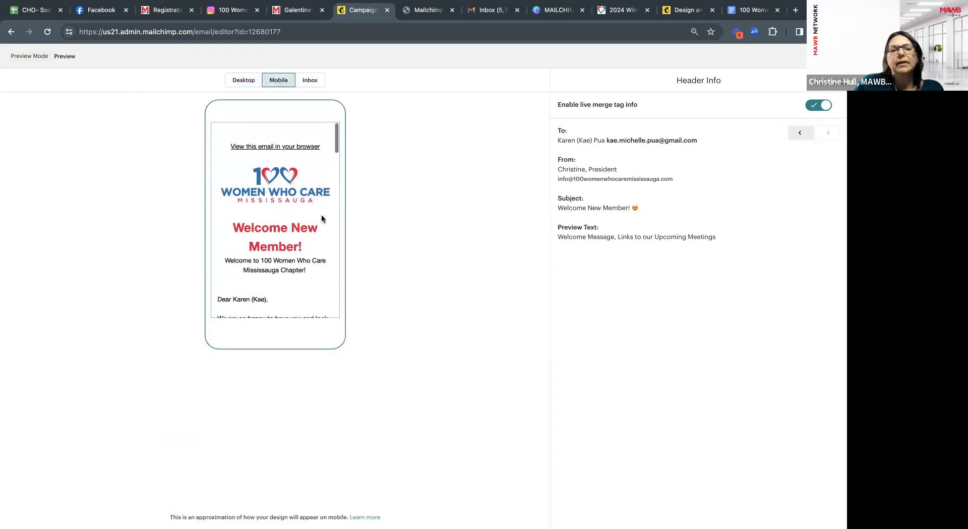
scroll(322, 217, "down", 8)
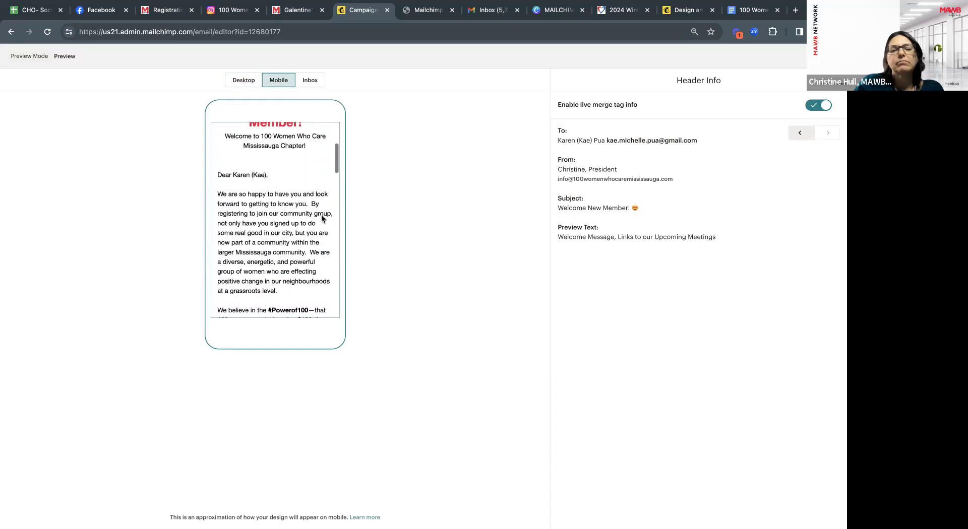
scroll(322, 218, "down", 15)
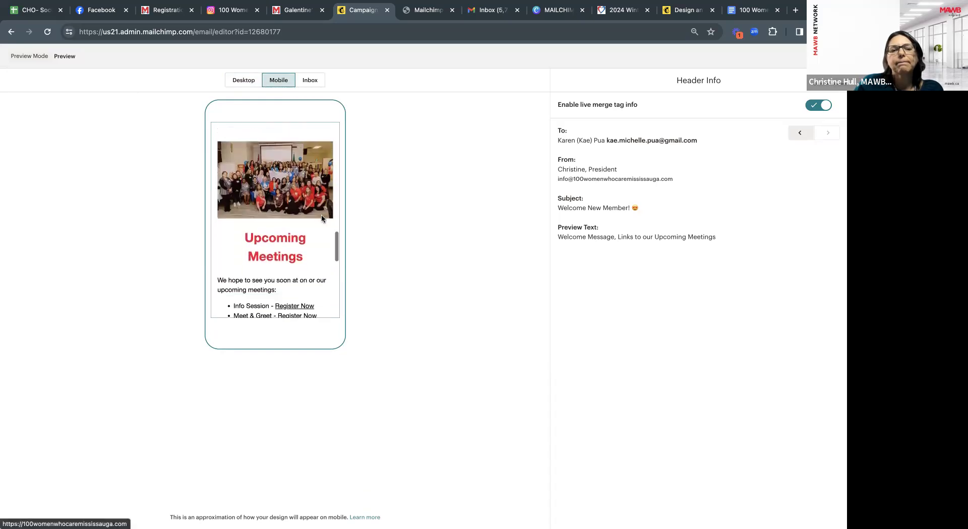
scroll(322, 214, "up", 20)
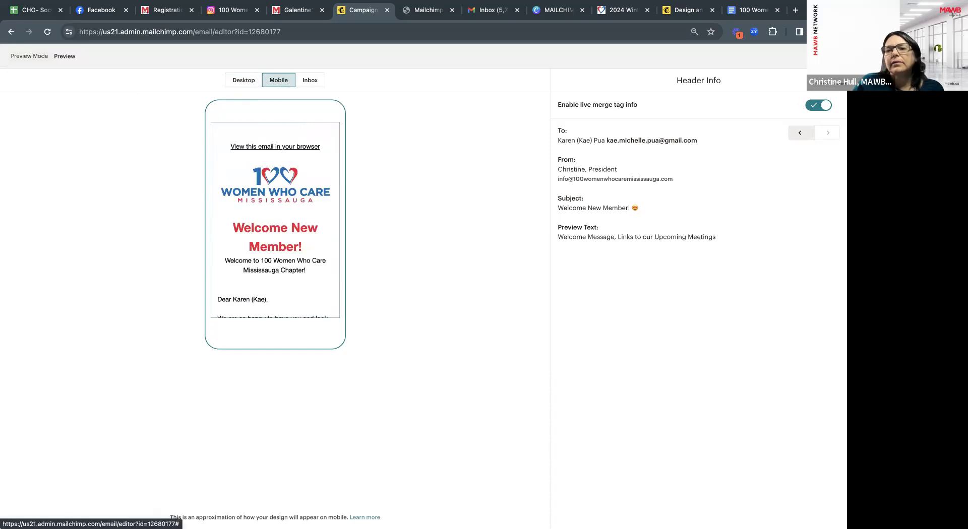
left_click(820, 136)
scroll(310, 289, "down", 1)
scroll(311, 289, "down", 3)
Step back to the previous recipient and exit Preview to the email editor.
left_click(799, 133)
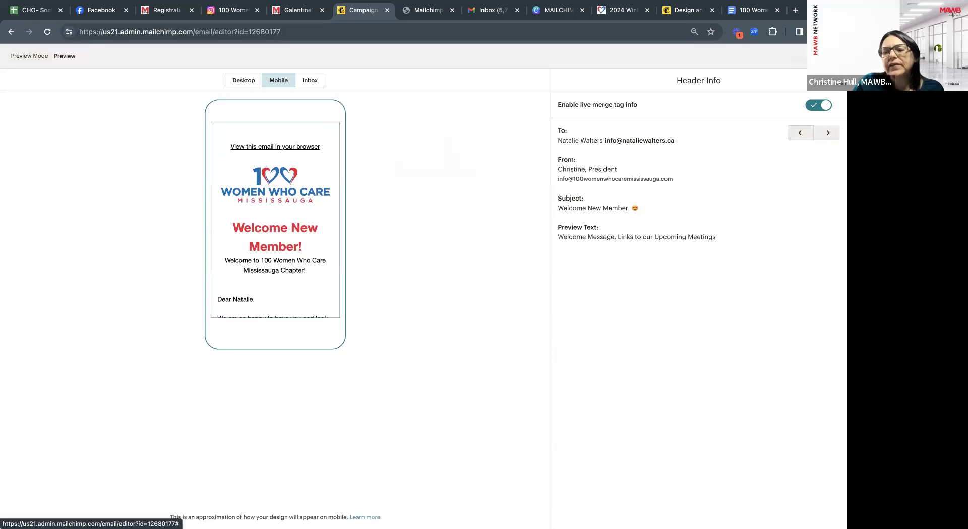
left_click(830, 56)
scroll(581, 231, "up", 3)
scroll(581, 231, "up", 5)
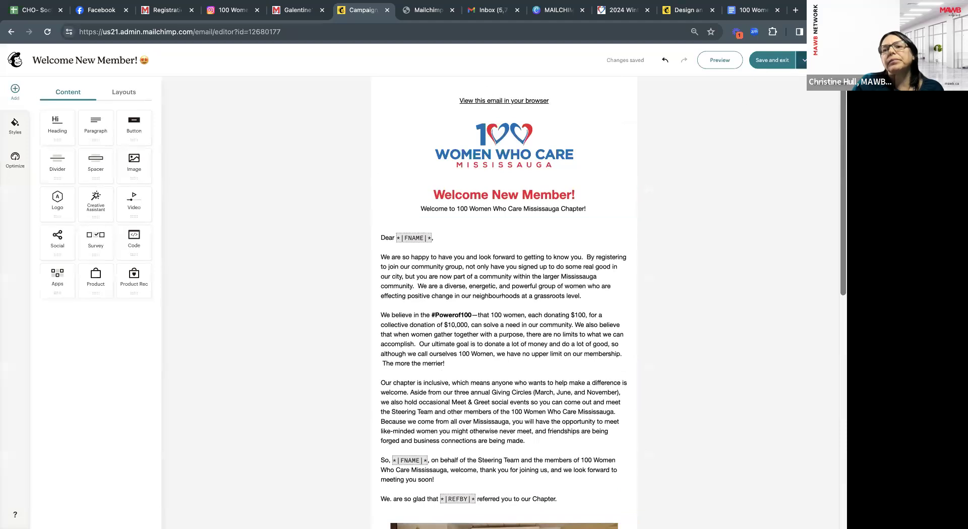
Open Send test email and enter two test recipients' e-mail addresses, starting a third.
left_click(804, 60)
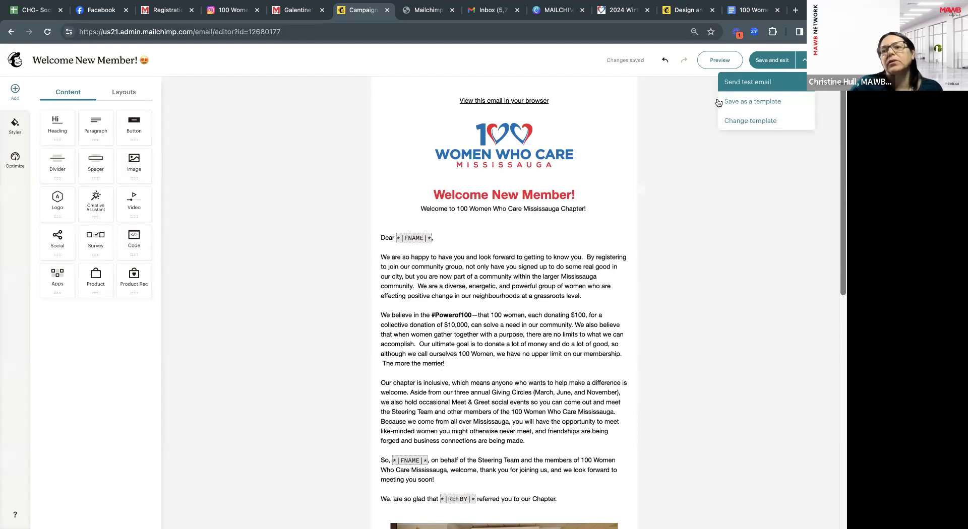
left_click(743, 88)
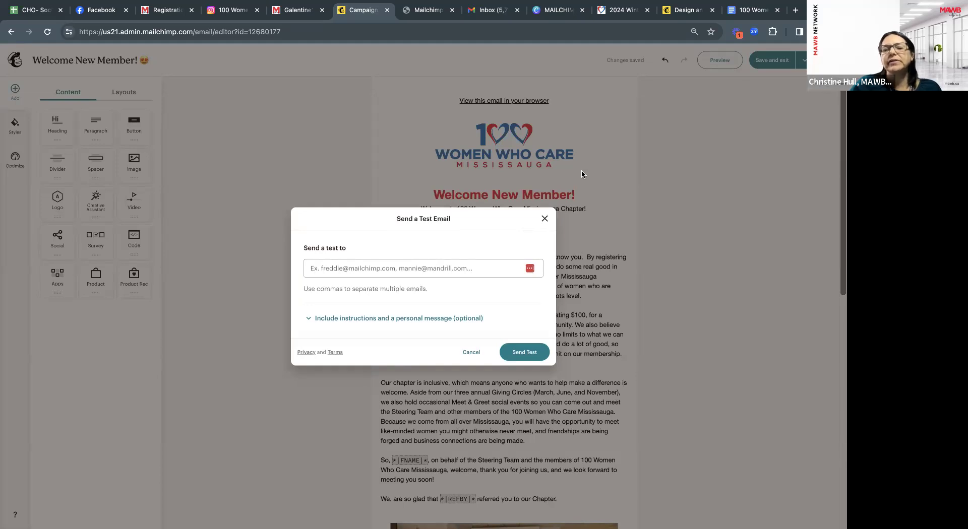
left_click(377, 269)
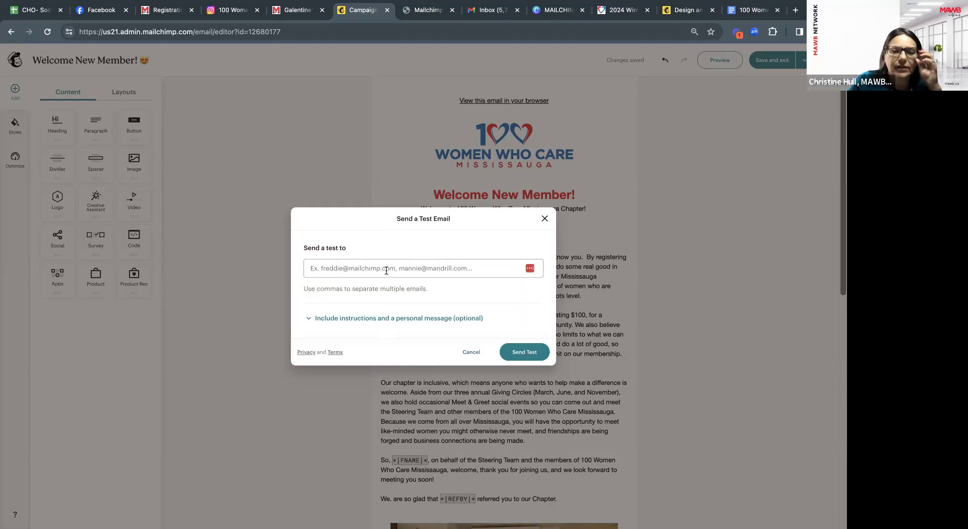
left_click(386, 267)
left_click(377, 318)
left_click(383, 254)
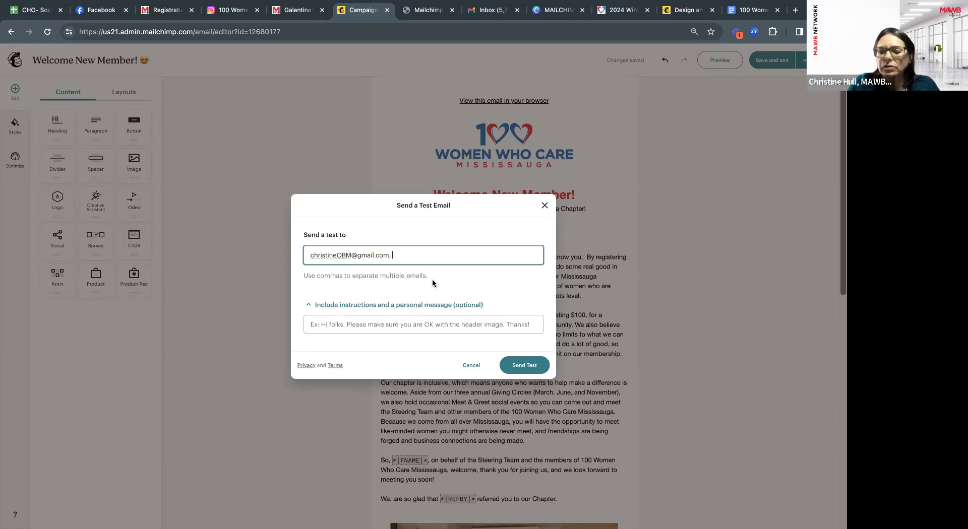
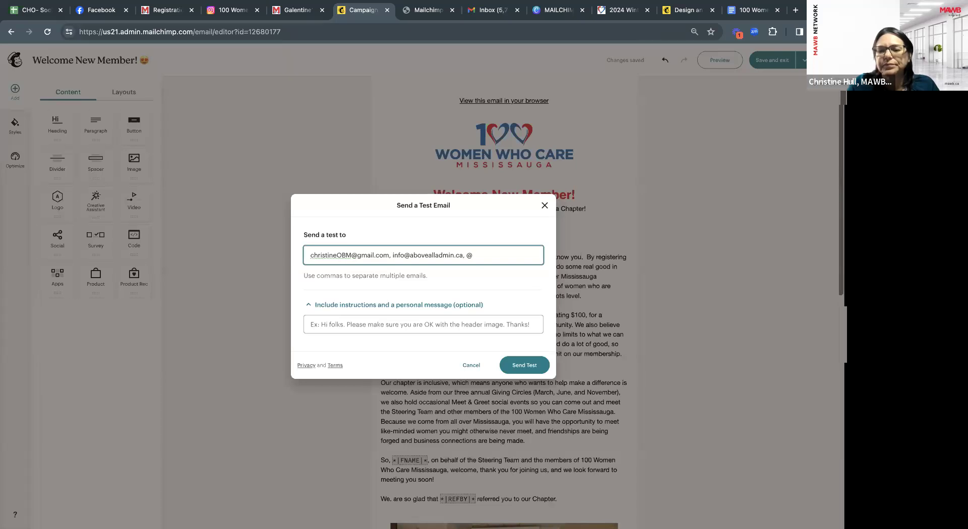
type("@")
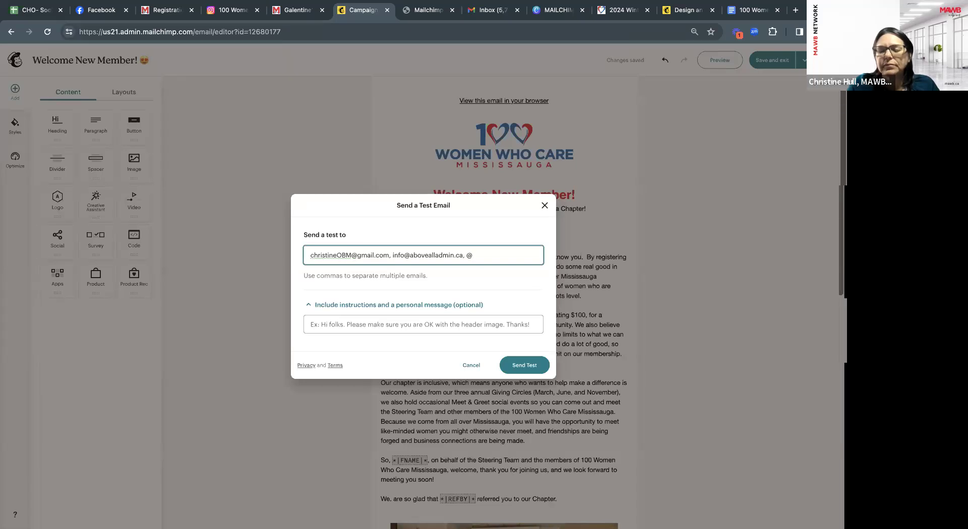
type("hirra")
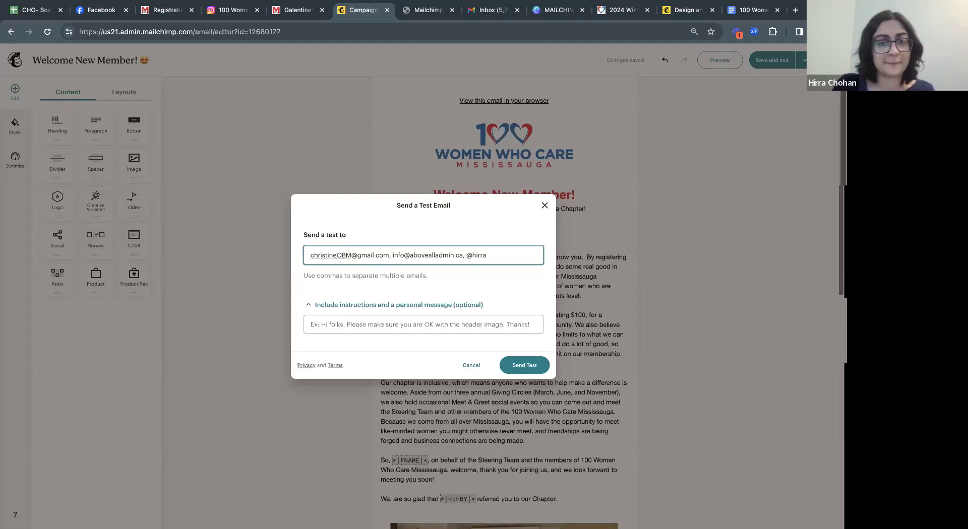
Replace the partial entry with a pasted third address, send the test, and dismiss the confirmation.
key("BackSpace")
key("BackSpace")
key("BackSpace")
key("BackSpace")
key("BackSpace")
key("BackSpace")
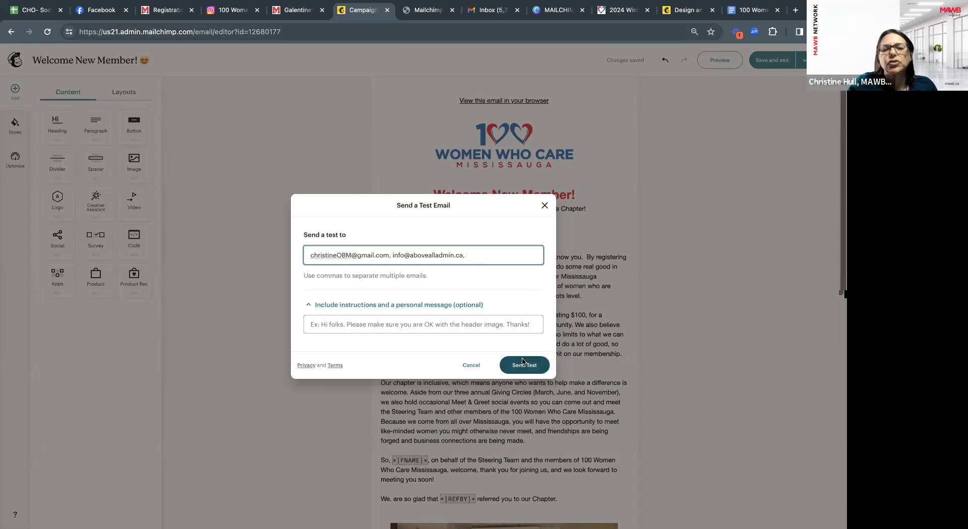
left_click(447, 329)
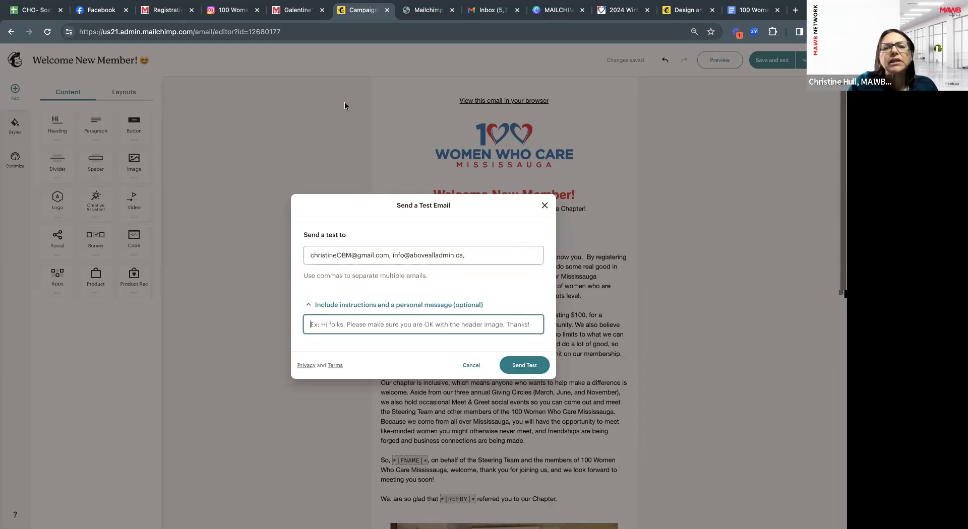
left_click(477, 260)
key("ctrl+v")
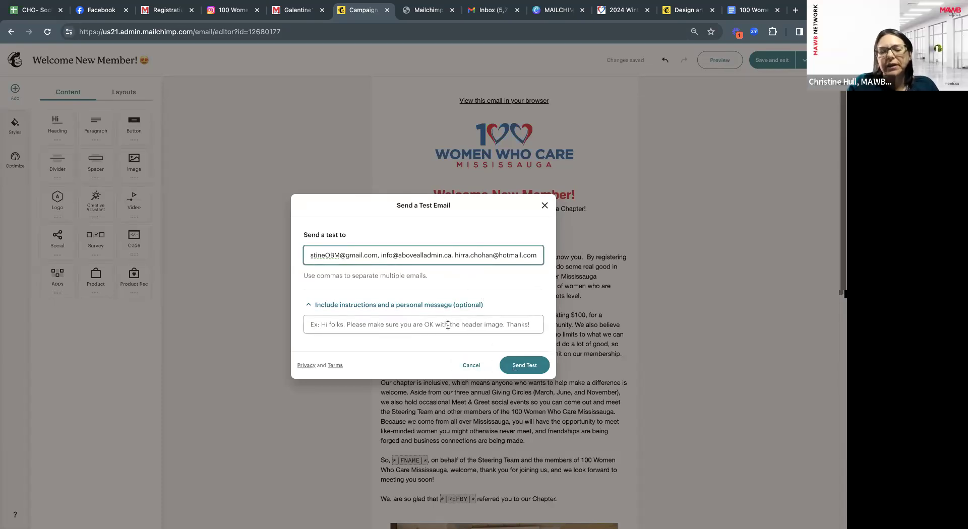
left_click(525, 369)
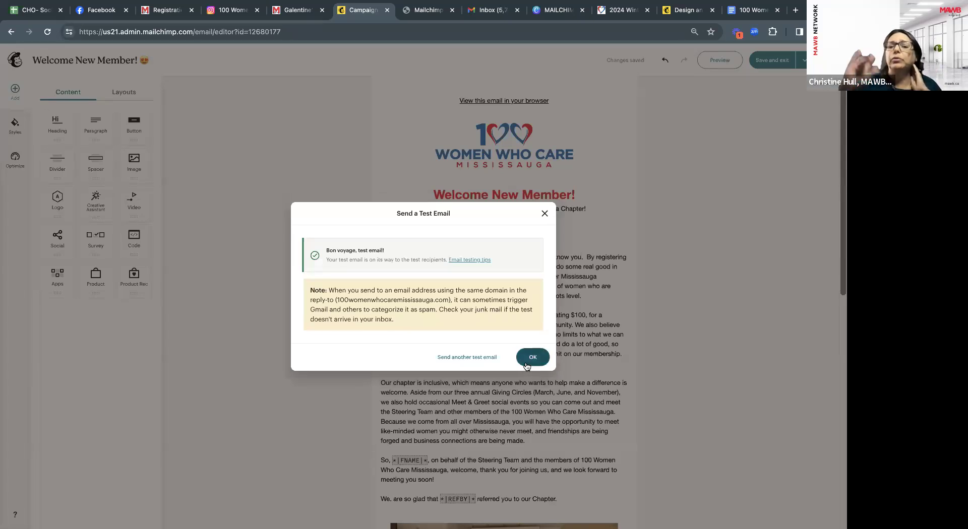
left_click(532, 357)
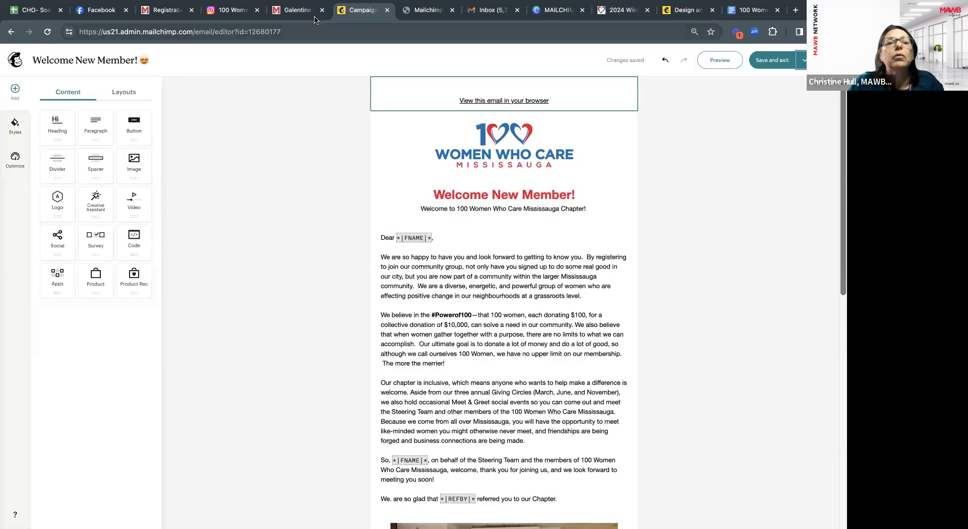
left_click(486, 11)
Refresh the Gmail inbox, open the '[Test] Welcome New Member!' message and scroll its body.
left_click(93, 151)
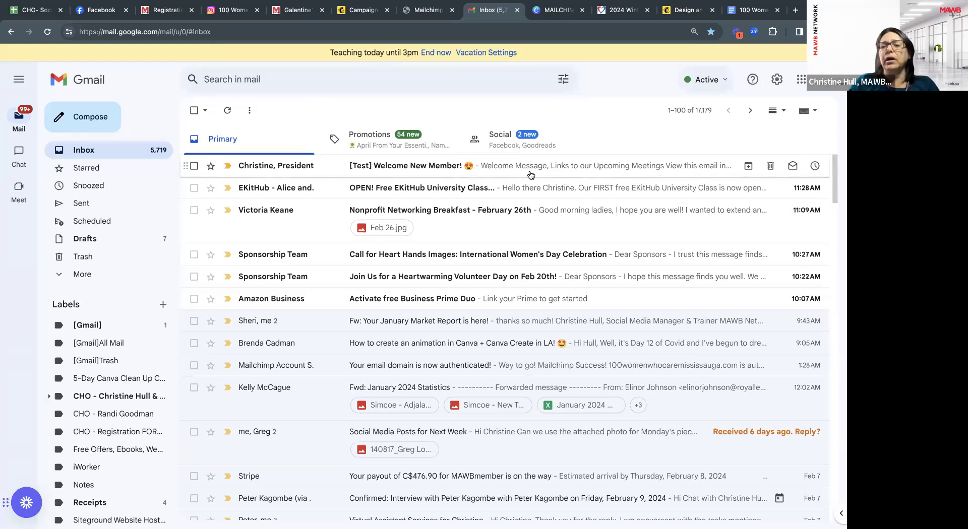
left_click(381, 168)
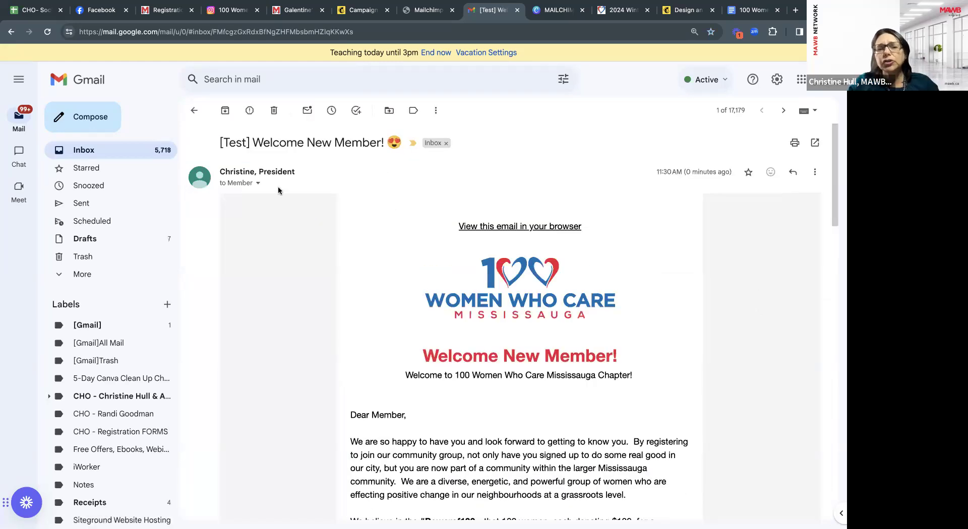
scroll(386, 391, "down", 2)
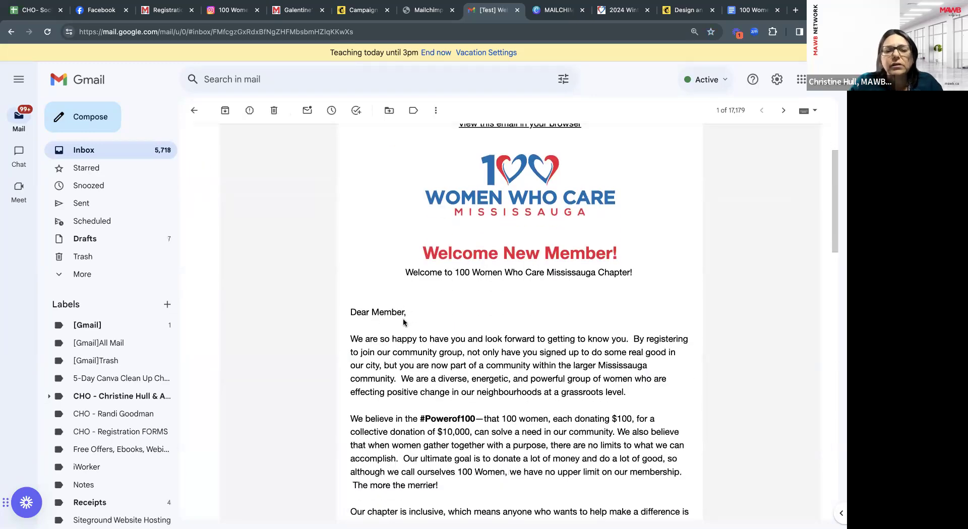
scroll(404, 319, "down", 3)
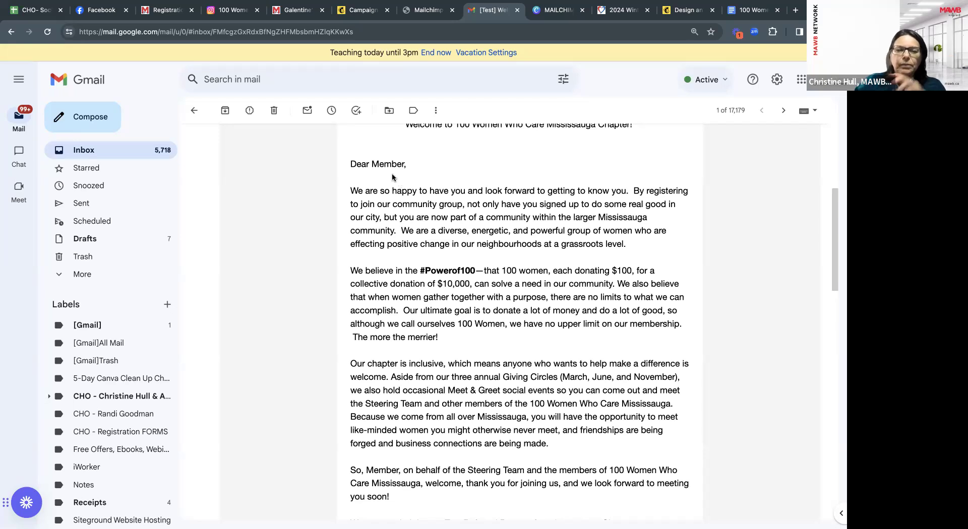
Scroll the test email and confirm the Info Session 'Register Now' link opens the Winter Info Session page.
scroll(397, 245, "down", 8)
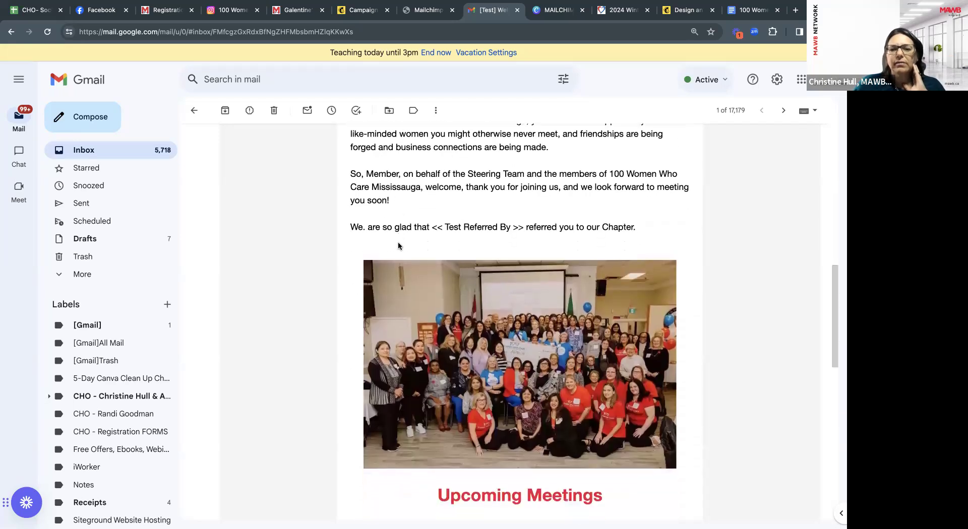
scroll(398, 245, "down", 3)
scroll(398, 246, "up", 10)
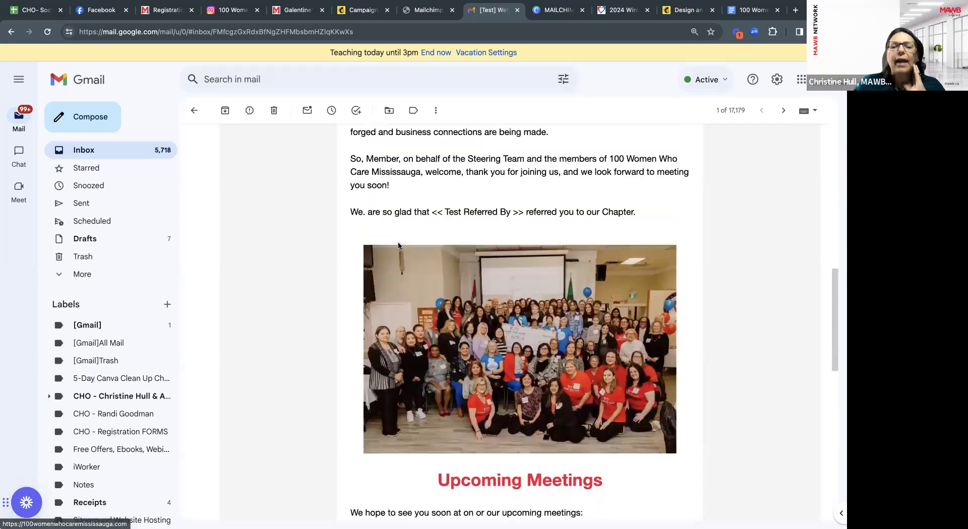
scroll(398, 245, "up", 5)
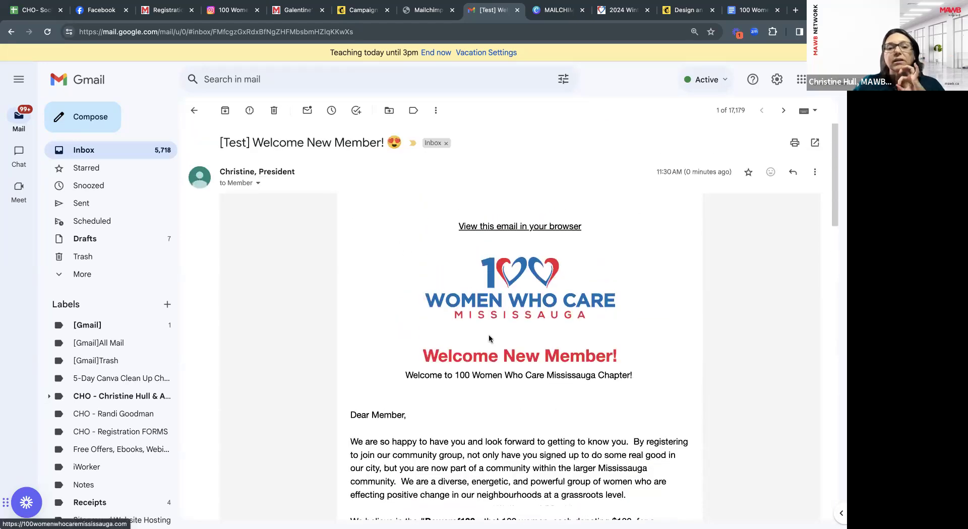
scroll(513, 348, "down", 2)
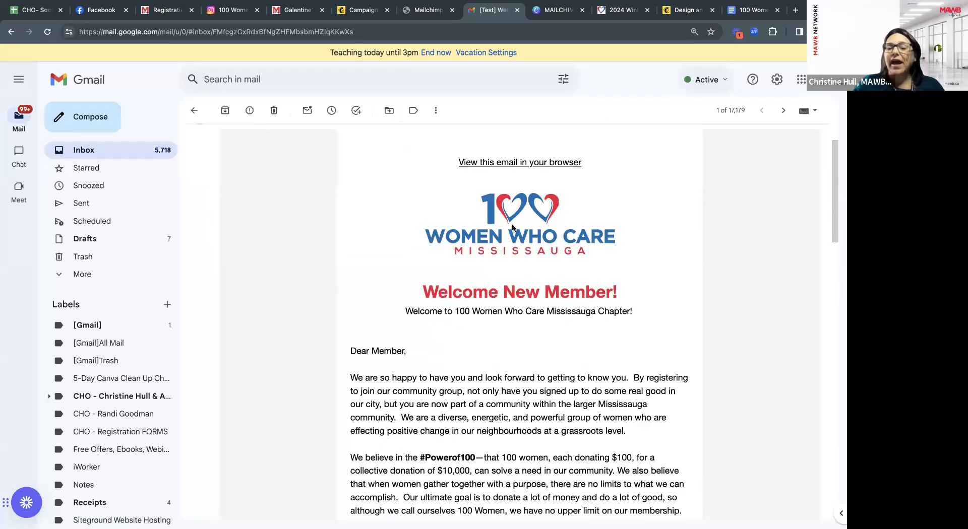
scroll(508, 244, "down", 3)
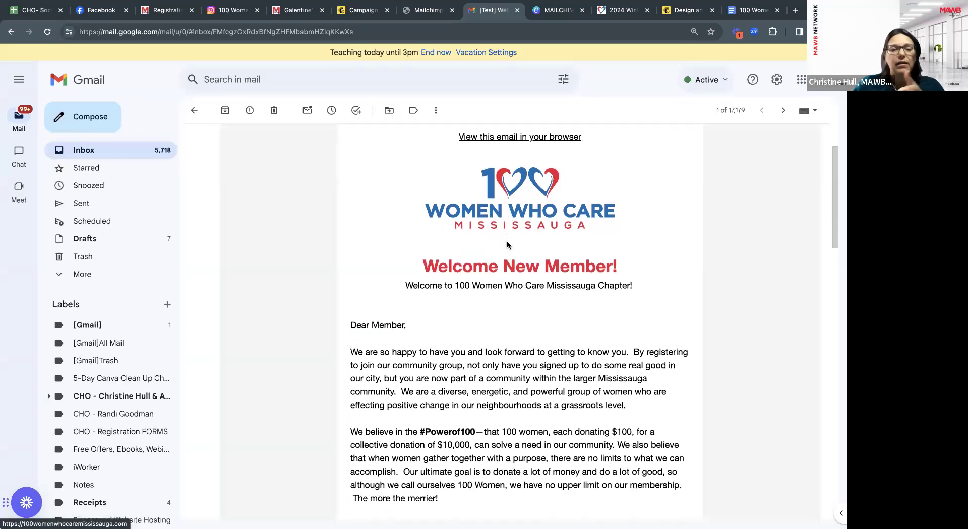
scroll(512, 315, "down", 8)
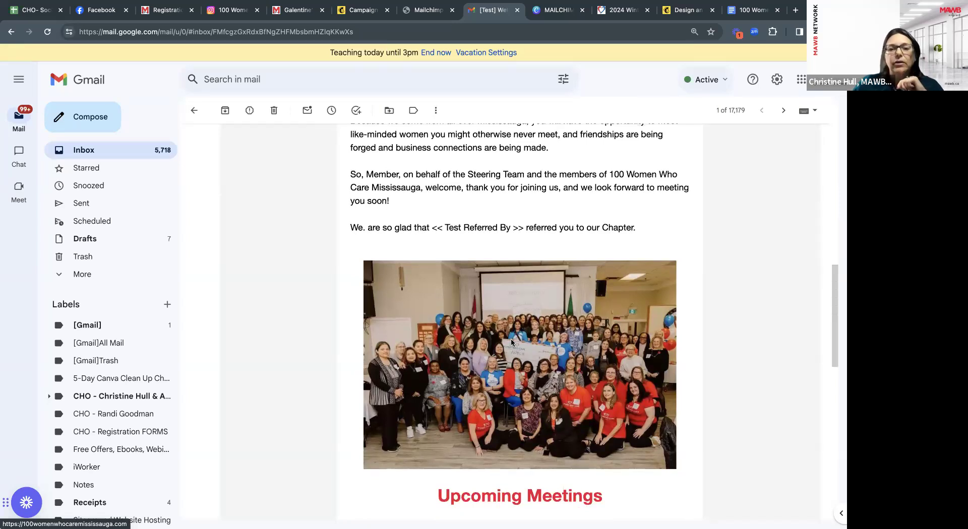
scroll(510, 342, "up", 1)
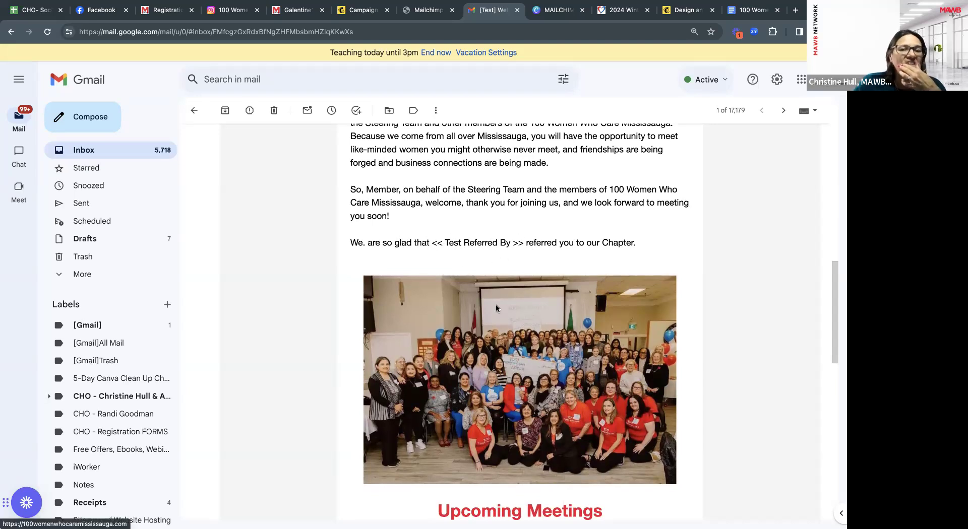
scroll(496, 308, "down", 2)
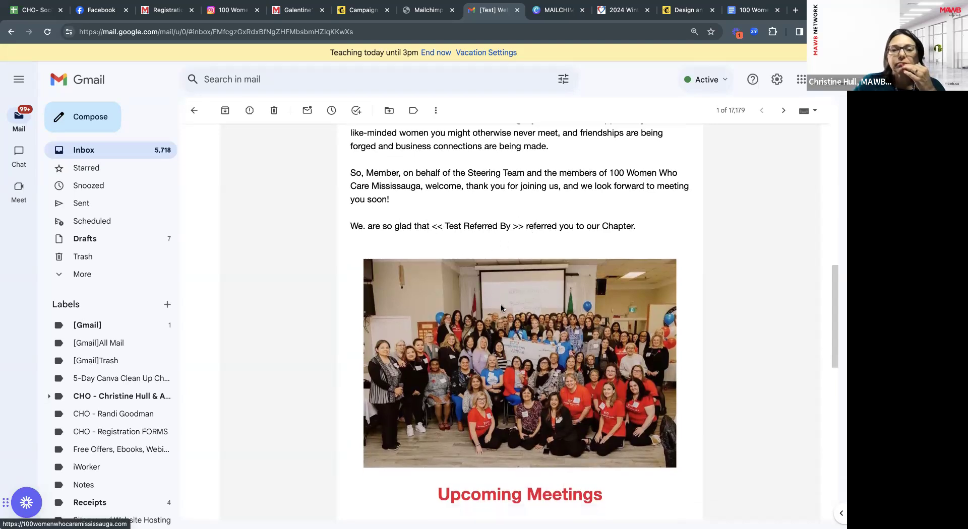
scroll(505, 342, "down", 3)
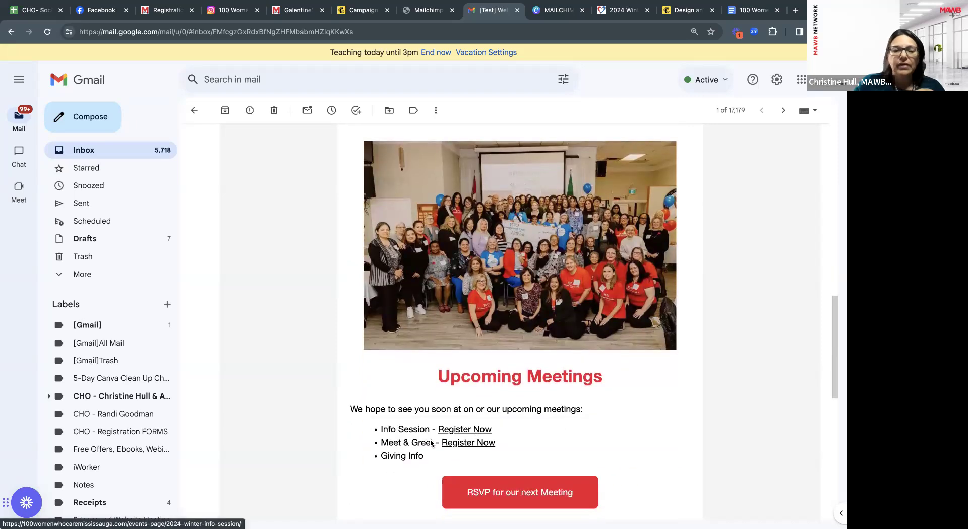
left_click(454, 431)
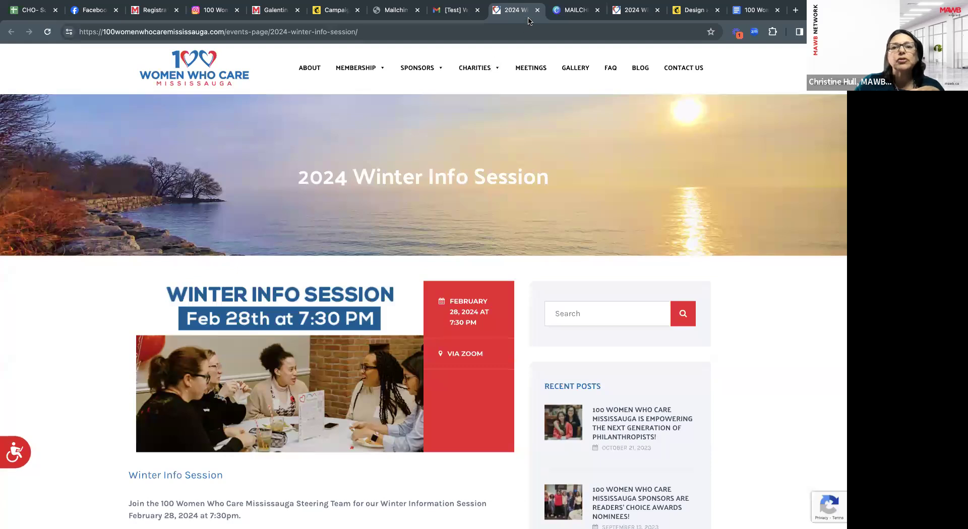
left_click(456, 11)
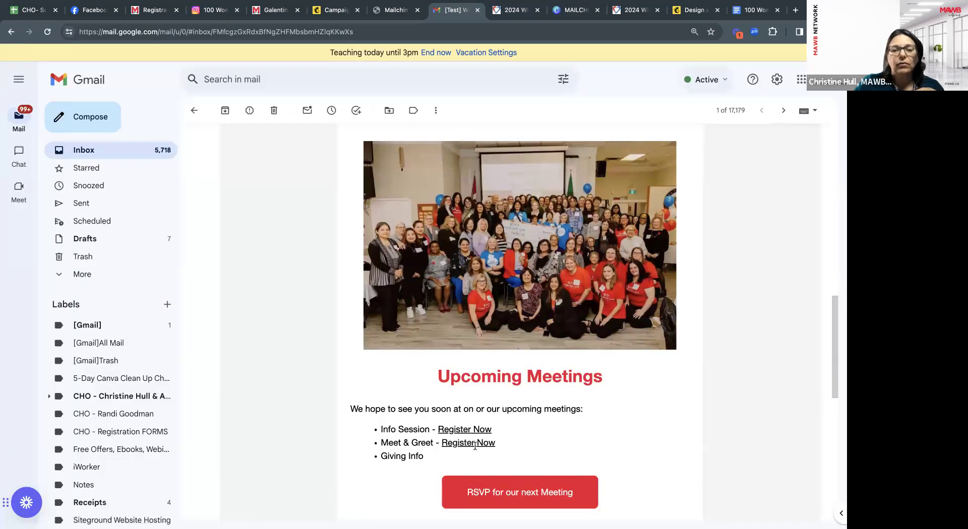
Confirm the RSVP button opens the Meetings page, then close it and return to the email.
scroll(501, 438, "down", 1)
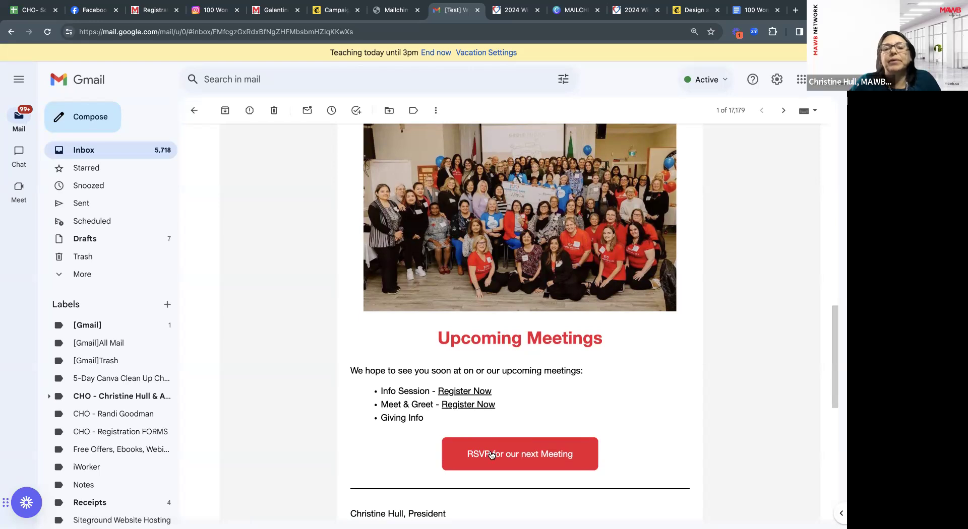
scroll(519, 453, "down", 1)
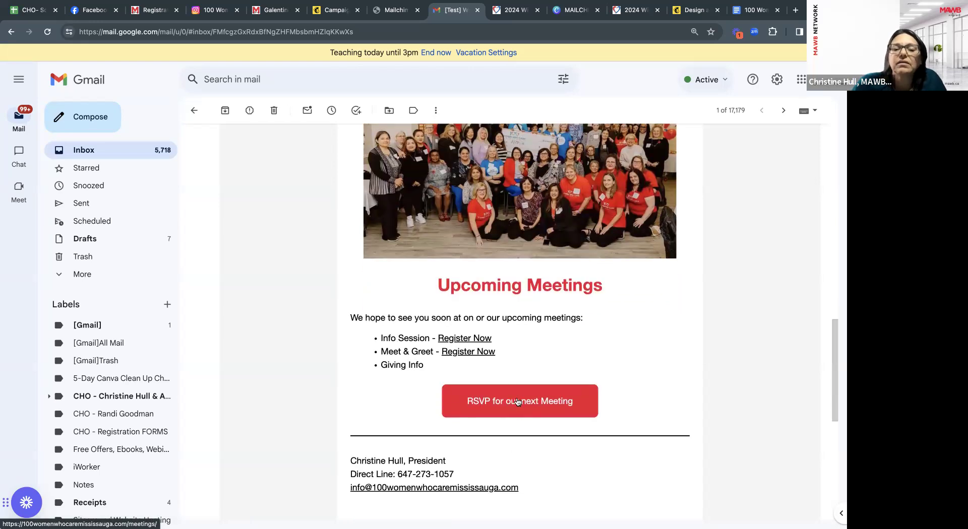
left_click(518, 402)
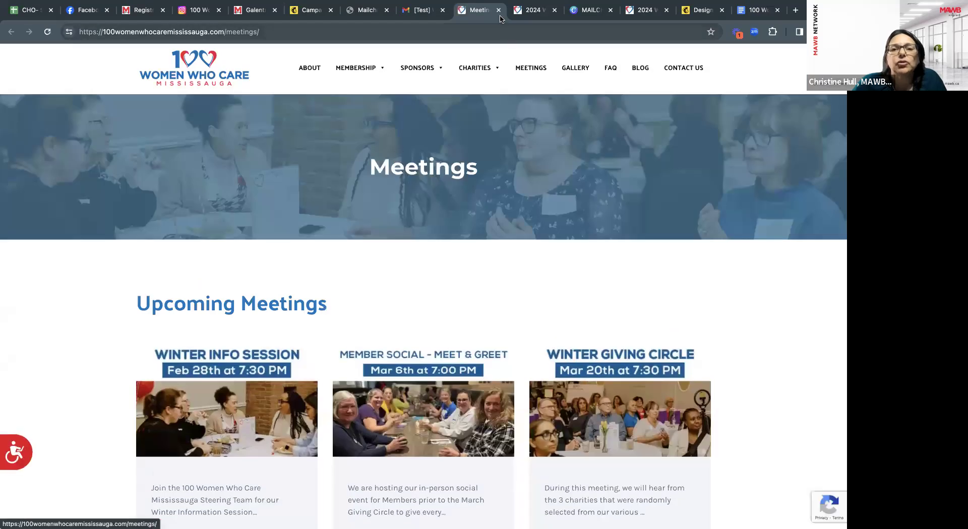
left_click(498, 10)
scroll(491, 333, "up", 10)
scroll(492, 332, "down", 3)
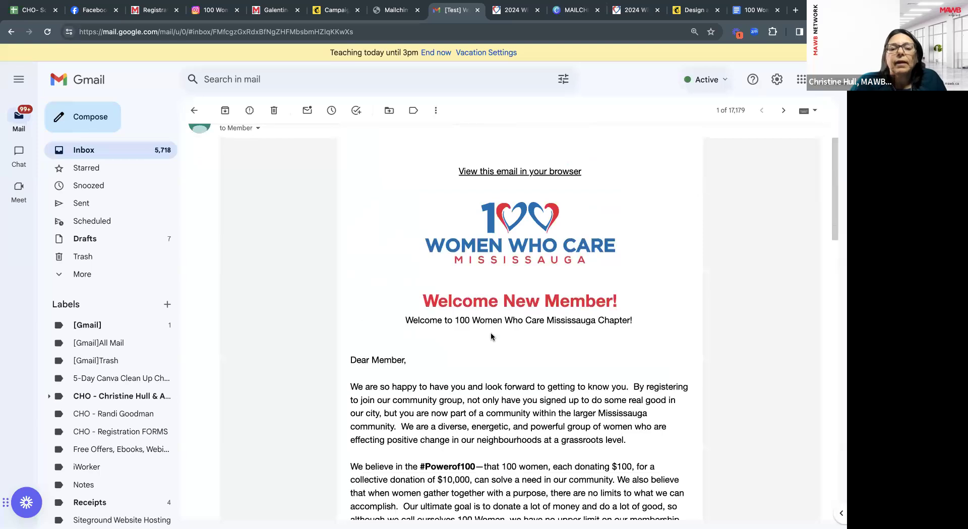
scroll(491, 335, "down", 2)
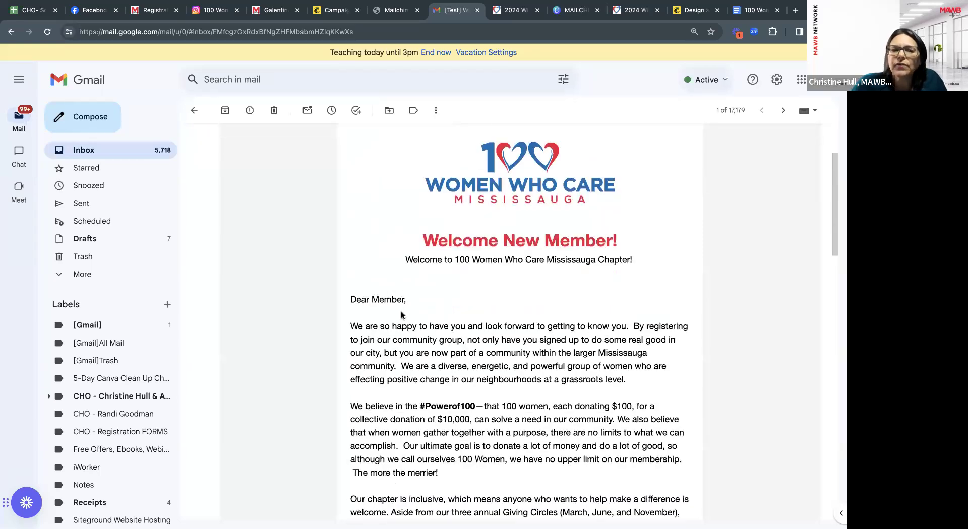
scroll(390, 319, "down", 10)
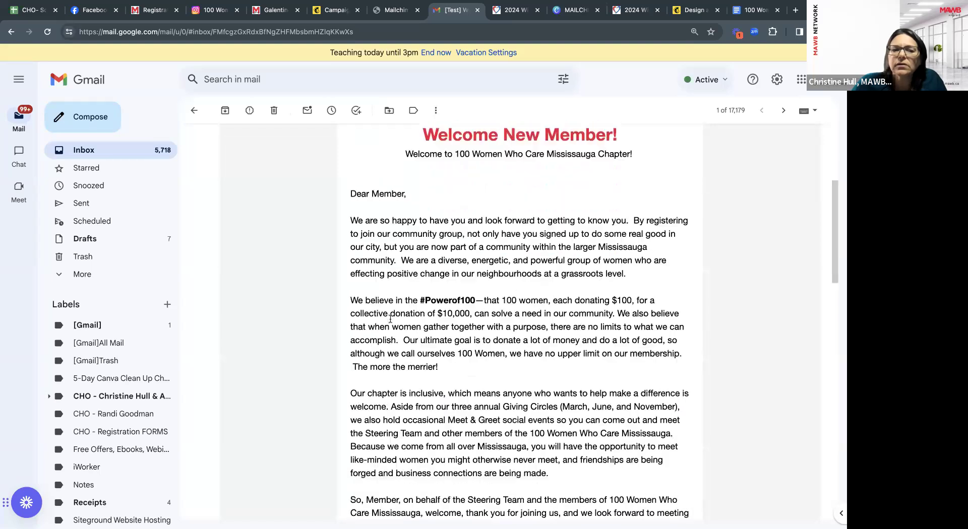
scroll(392, 323, "down", 6)
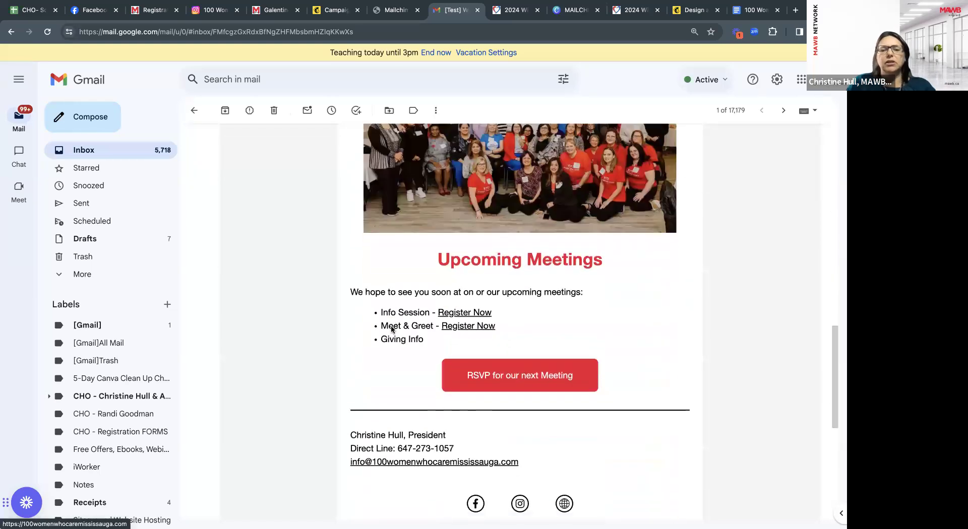
scroll(409, 382, "down", 4)
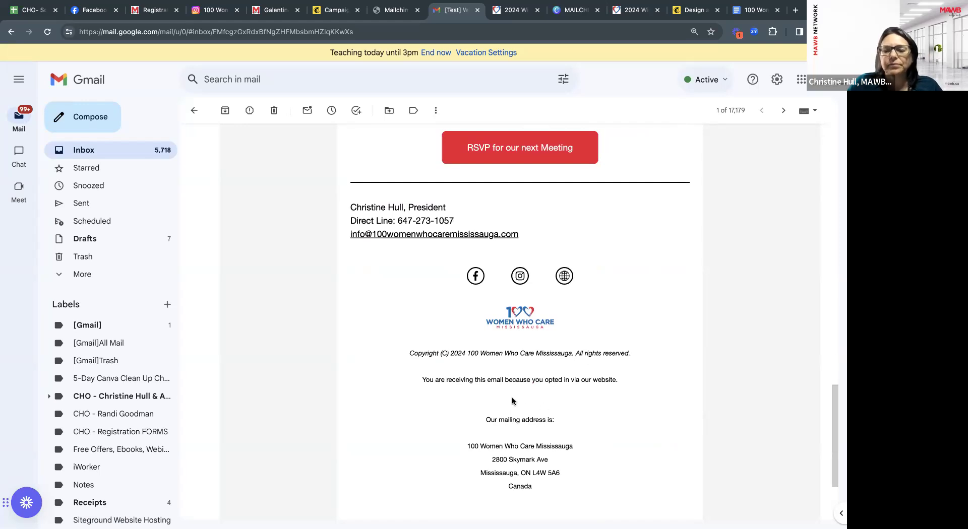
scroll(512, 401, "down", 1)
scroll(509, 450, "down", 3)
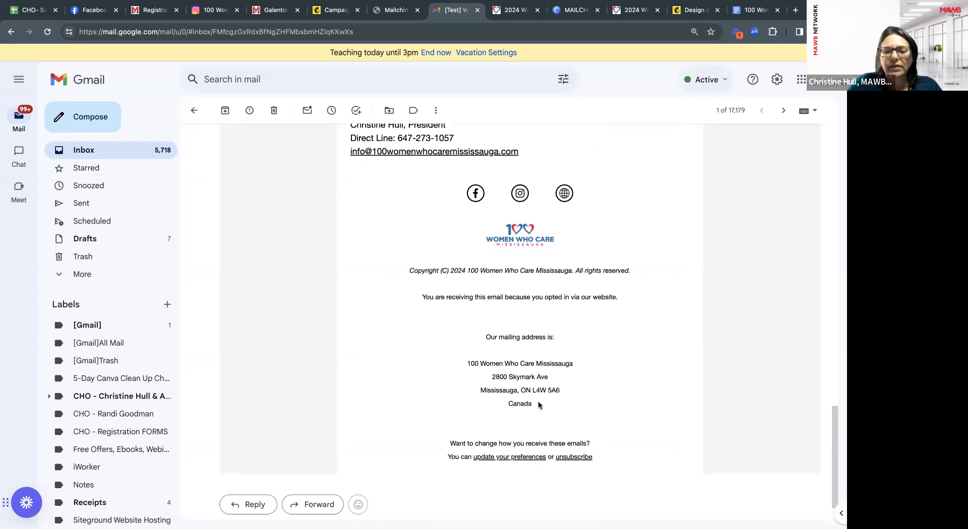
scroll(538, 404, "down", 1)
scroll(567, 344, "down", 1)
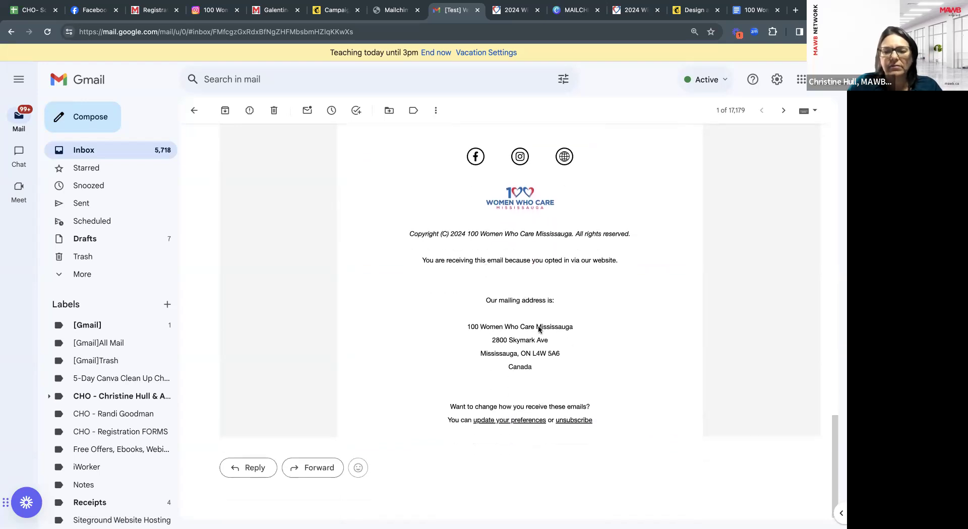
scroll(600, 290, "up", 1)
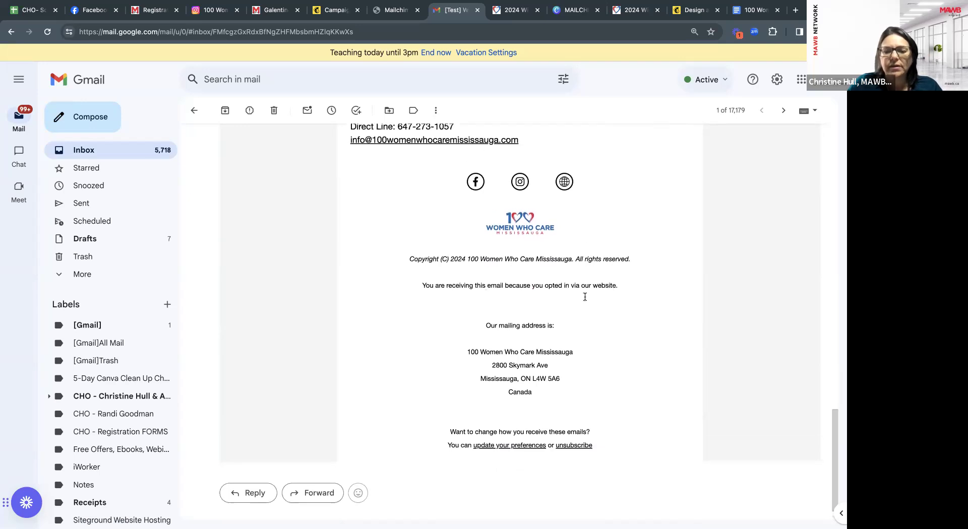
scroll(573, 347, "up", 1)
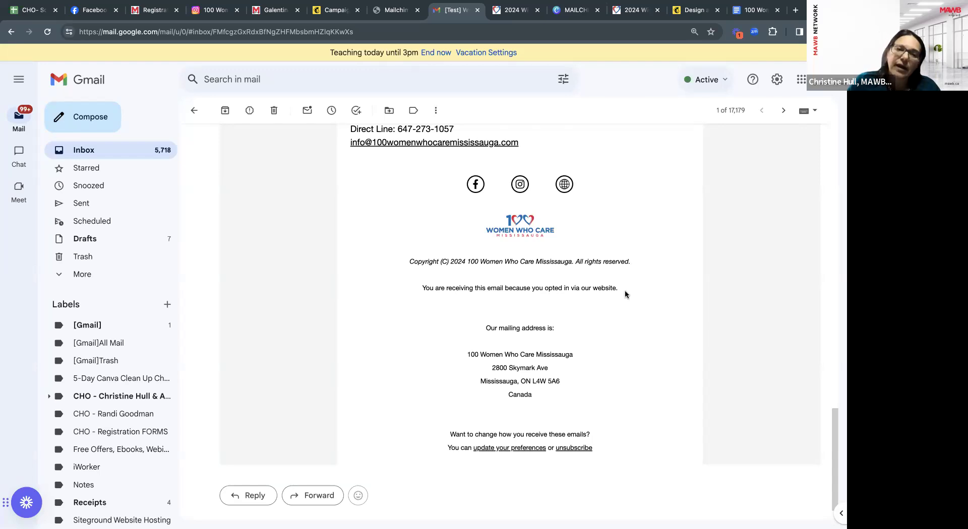
scroll(625, 294, "down", 1)
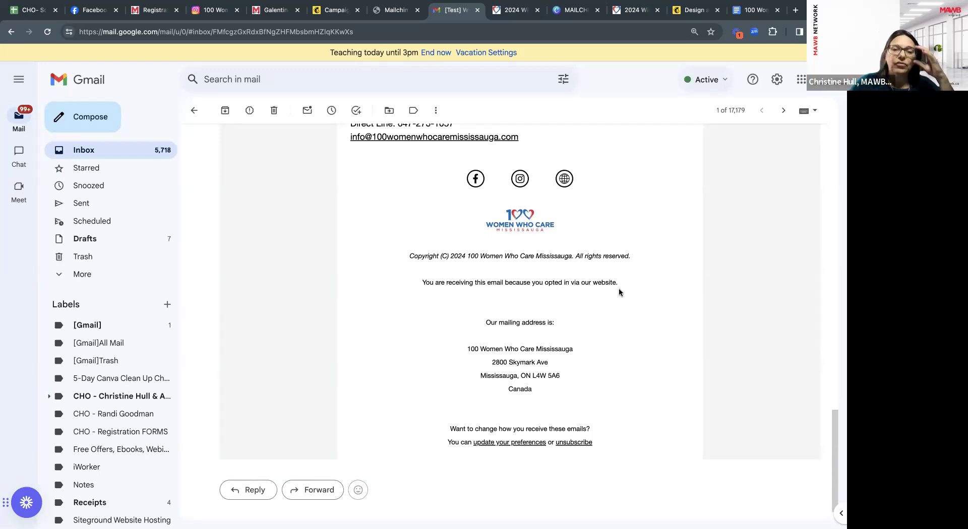
scroll(620, 291, "up", 3)
scroll(576, 270, "down", 1)
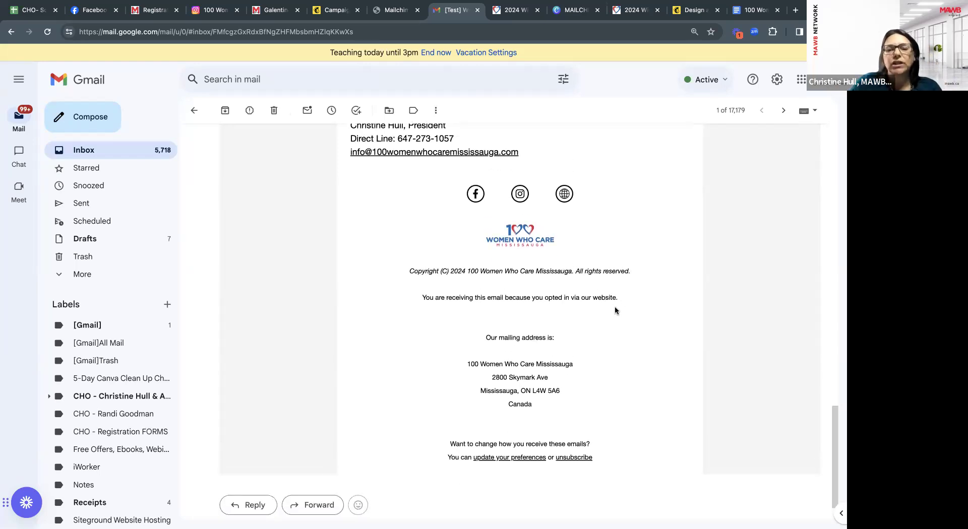
scroll(615, 307, "up", 15)
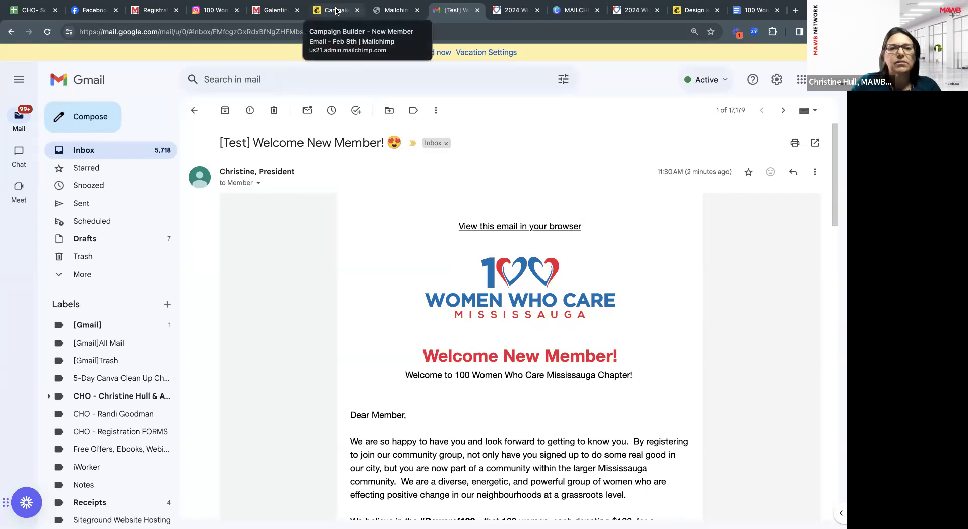
Delete the 'We are so glad that *|REFBY|* referred you to our Chapter.' sentence.
left_click(336, 11)
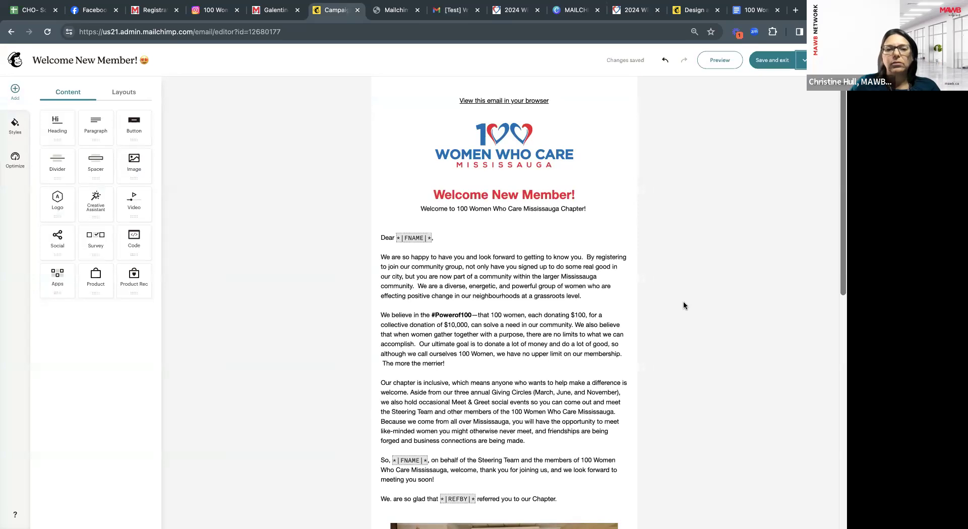
scroll(683, 301, "down", 5)
left_click(563, 311)
left_click_drag(563, 311, 380, 315)
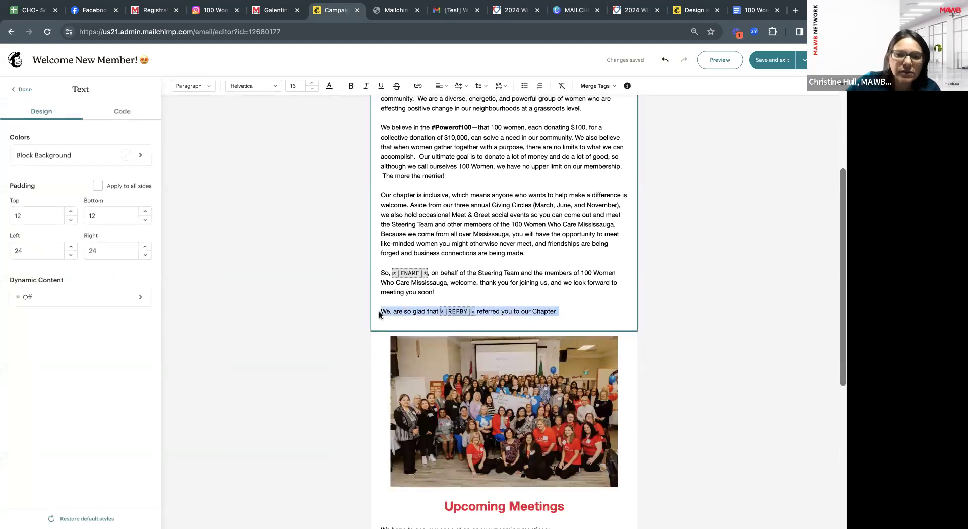
key("BackSpace")
key("BackSpace")
key("BackSpace")
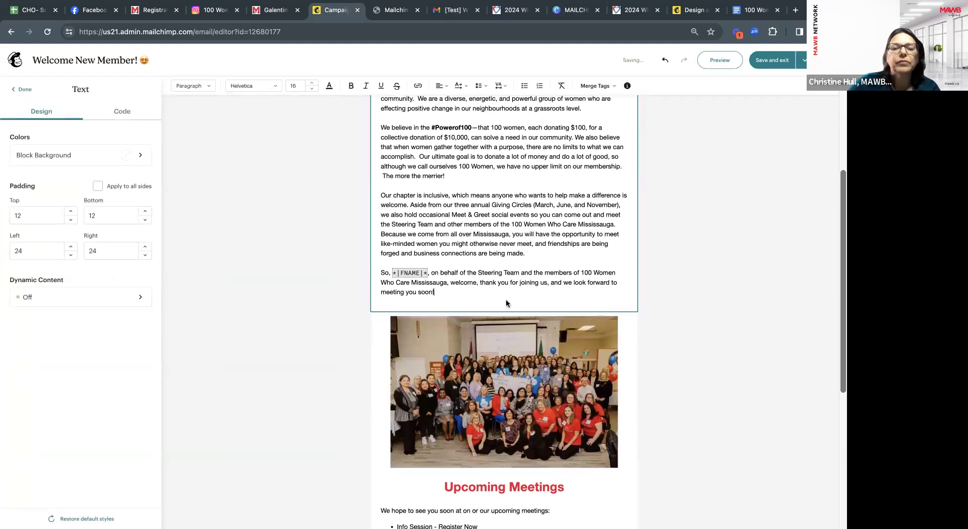
Select the Meet & Greet 'Register Now' text in the Upcoming Meetings list.
scroll(559, 312, "down", 4)
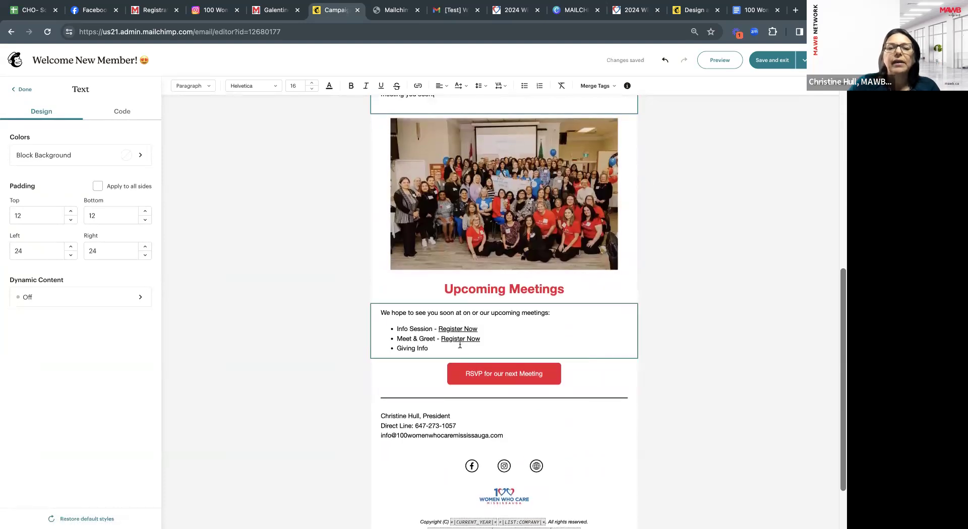
left_click(460, 341)
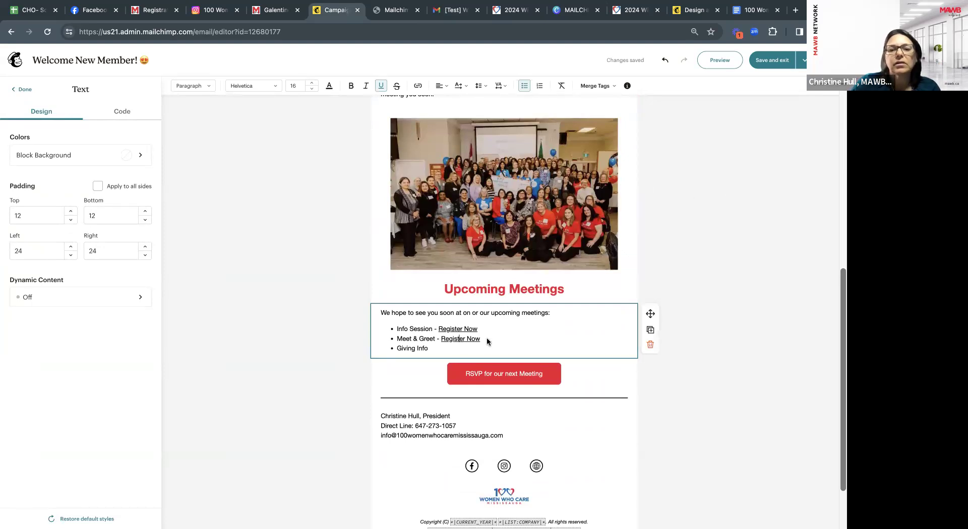
left_click_drag(481, 338, 441, 339)
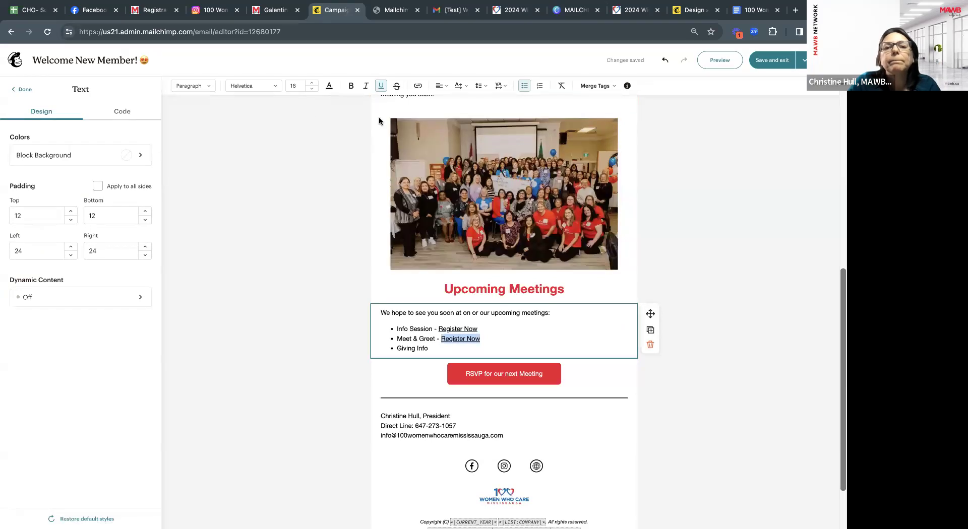
Link the Meet & Greet 'Register Now' to the 2024 Winter Member Meet & Greet page URL.
left_click(416, 87)
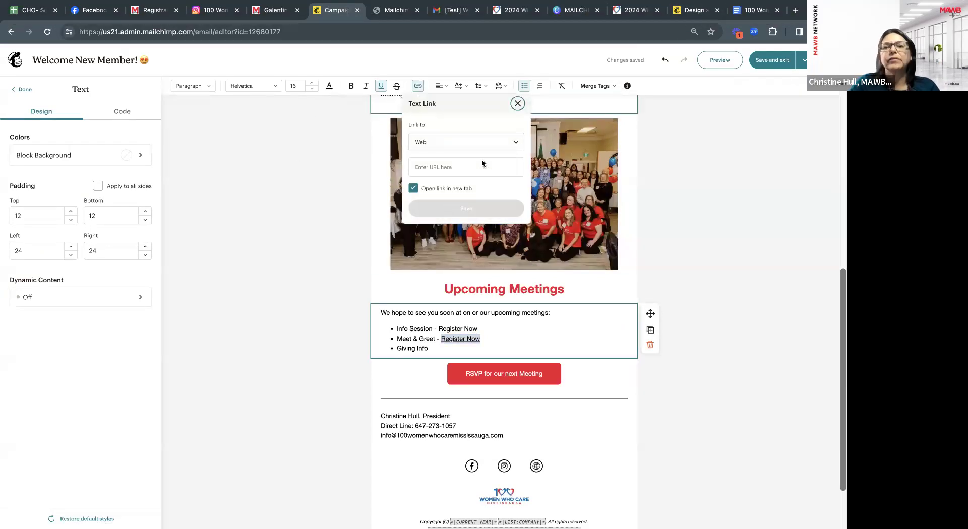
left_click(513, 14)
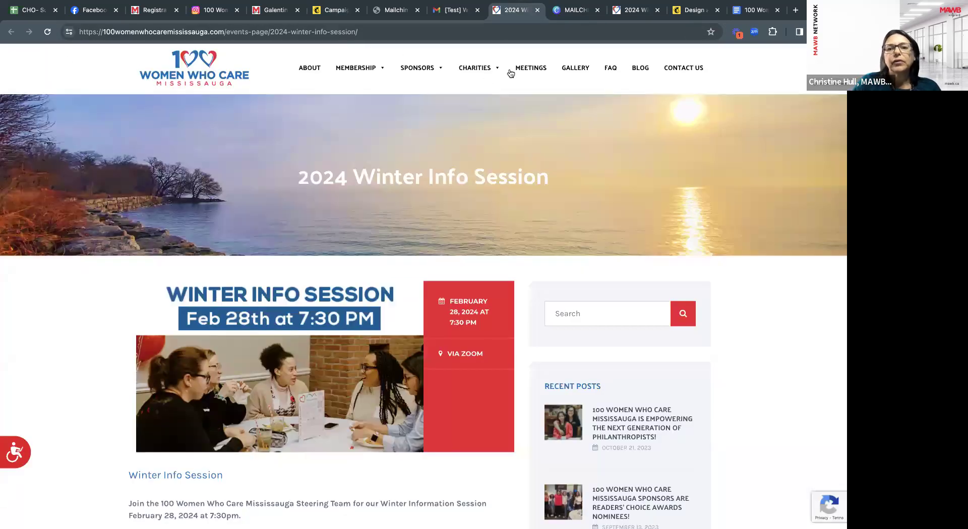
left_click(532, 74)
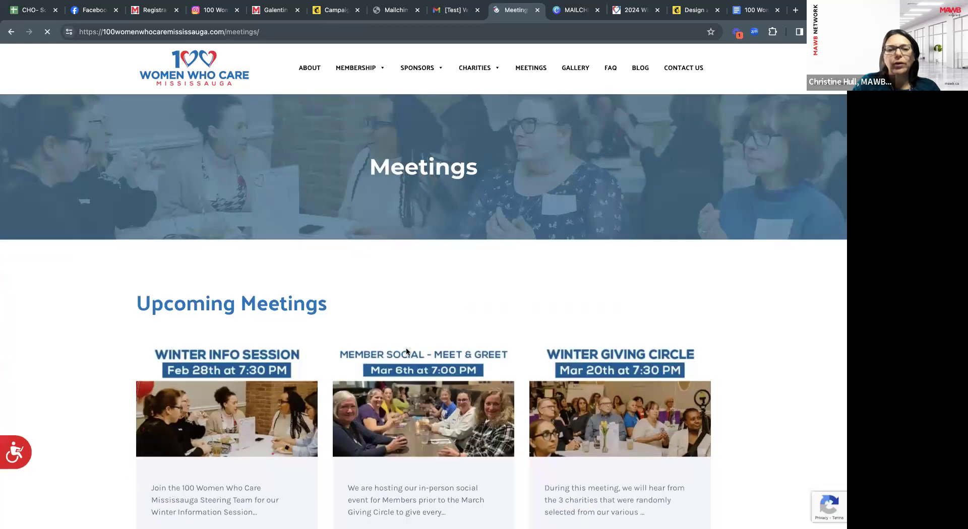
scroll(407, 347, "down", 3)
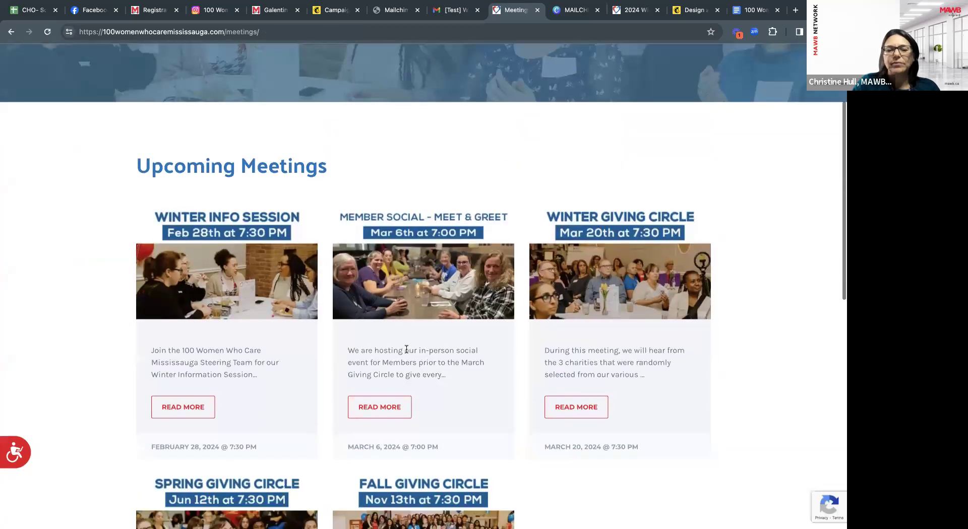
left_click(391, 413)
left_click(384, 33)
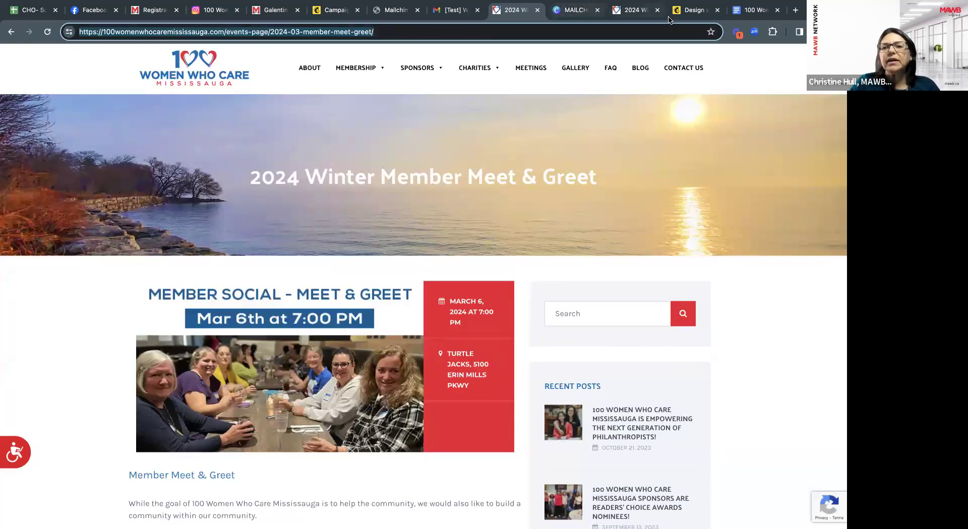
left_click(334, 9)
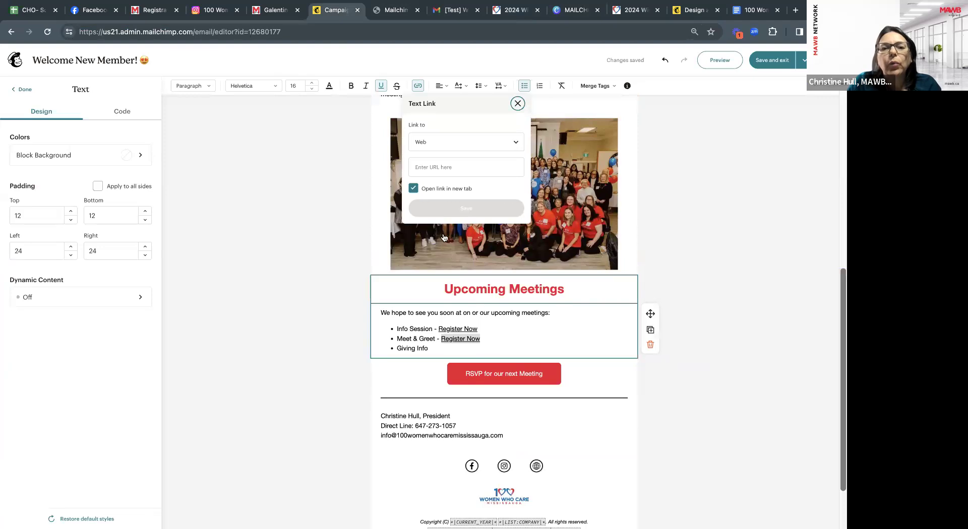
left_click(427, 168)
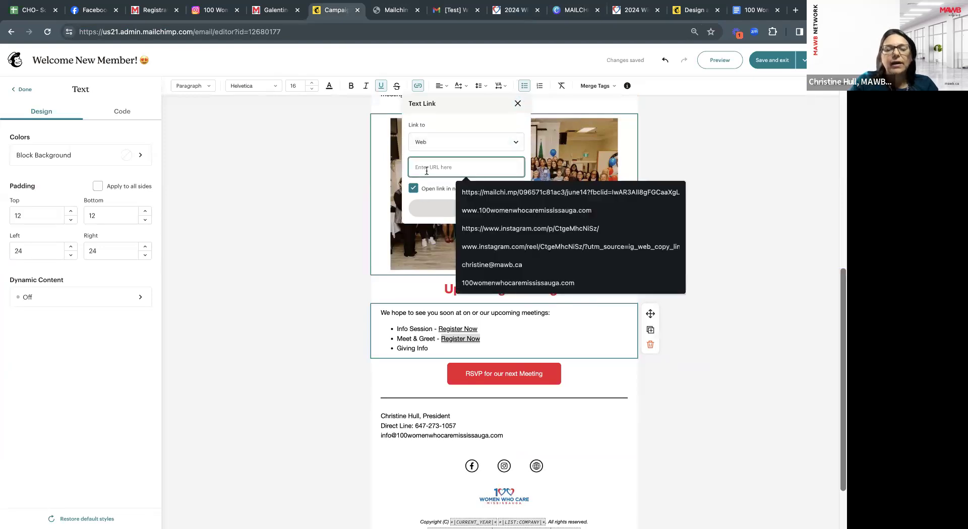
type("https://100womenwhocaremississauga.com")
left_click(454, 207)
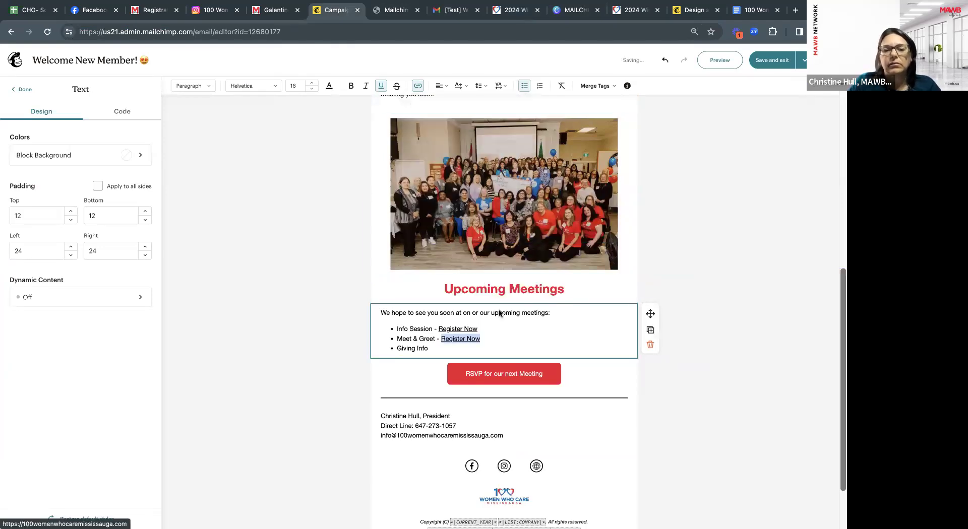
Add ' - Register Now' after Giving Info and copy the Winter Giving Circle Meeting page URL.
left_click(456, 349)
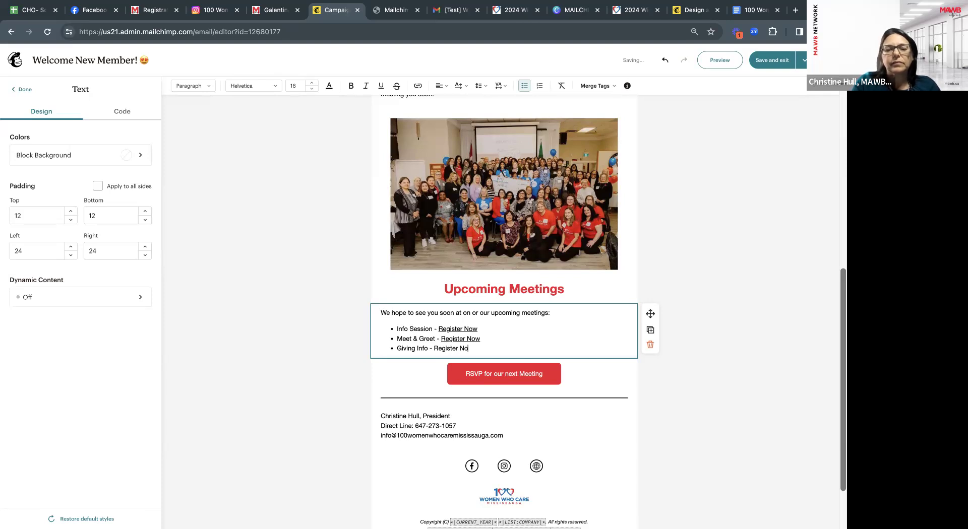
left_click_drag(435, 348, 473, 349)
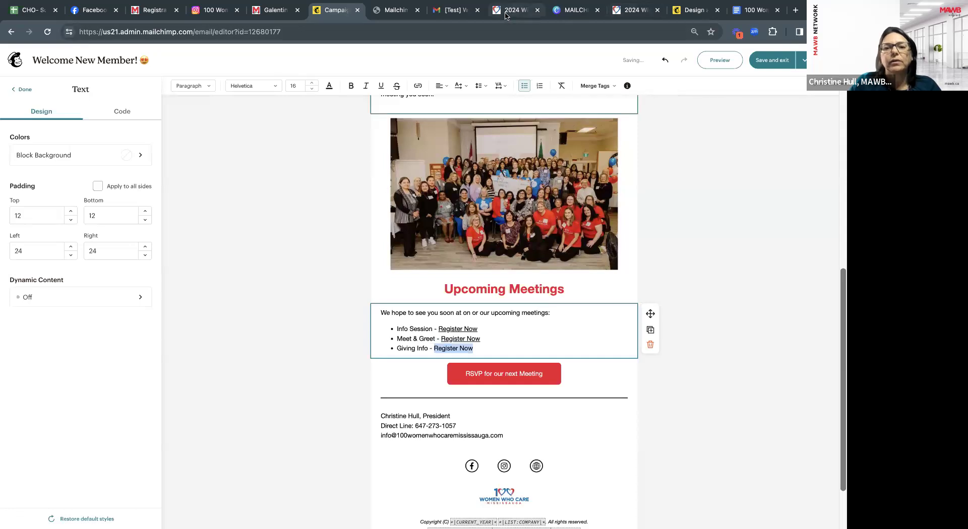
left_click(514, 10)
left_click(531, 68)
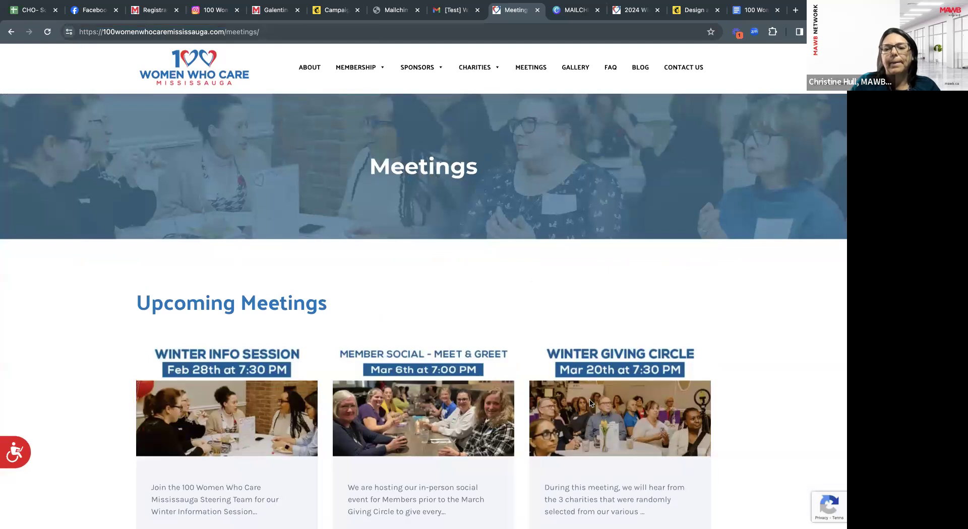
scroll(598, 458, "down", 3)
left_click(586, 481)
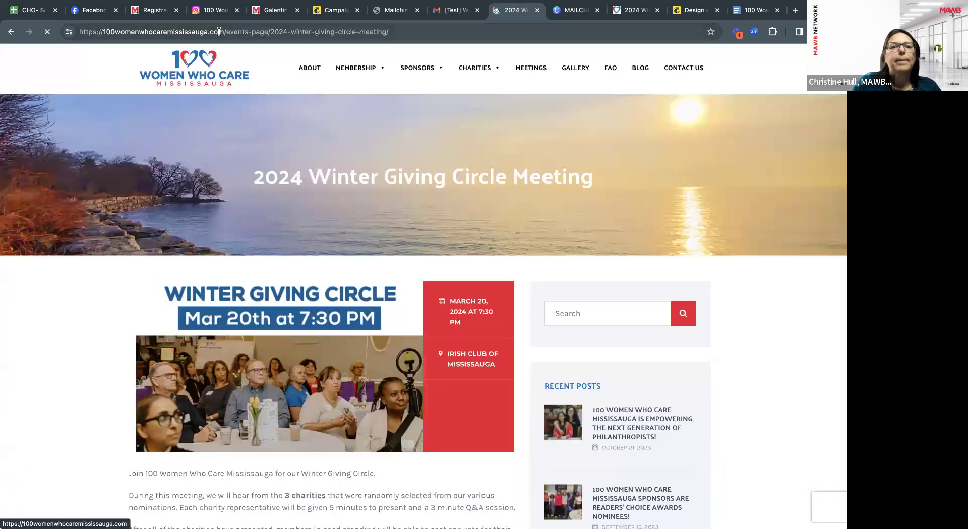
left_click(219, 31)
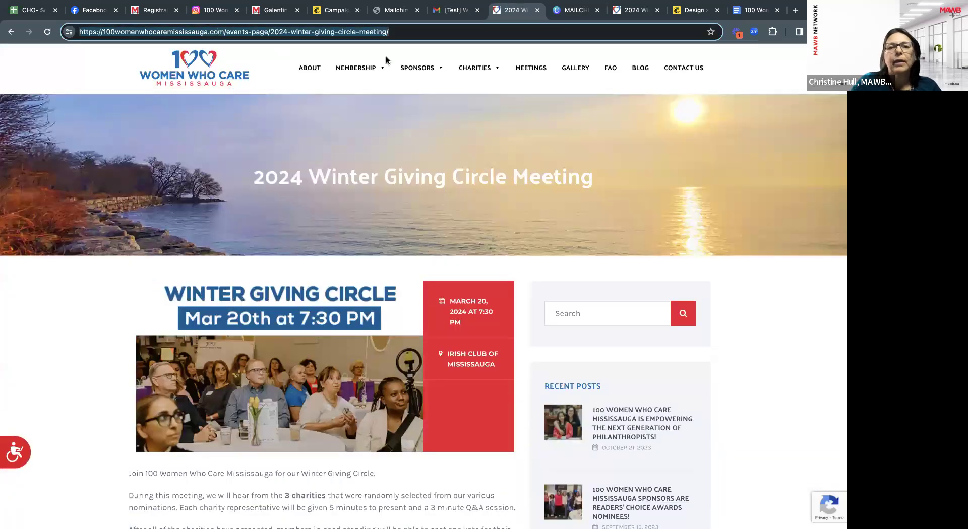
Link the Giving Info 'Register Now' to the Winter Giving Circle page URL and finish editing.
left_click(334, 10)
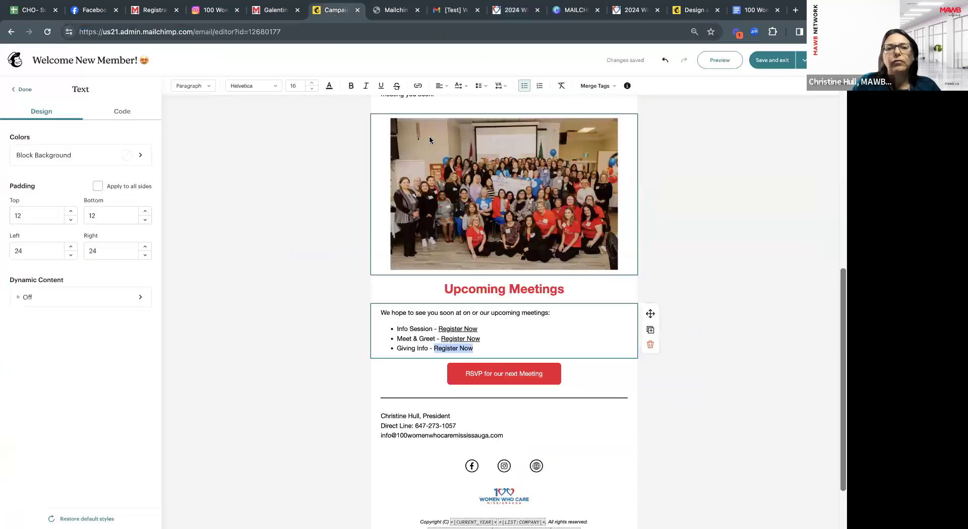
left_click(419, 86)
left_click(434, 167)
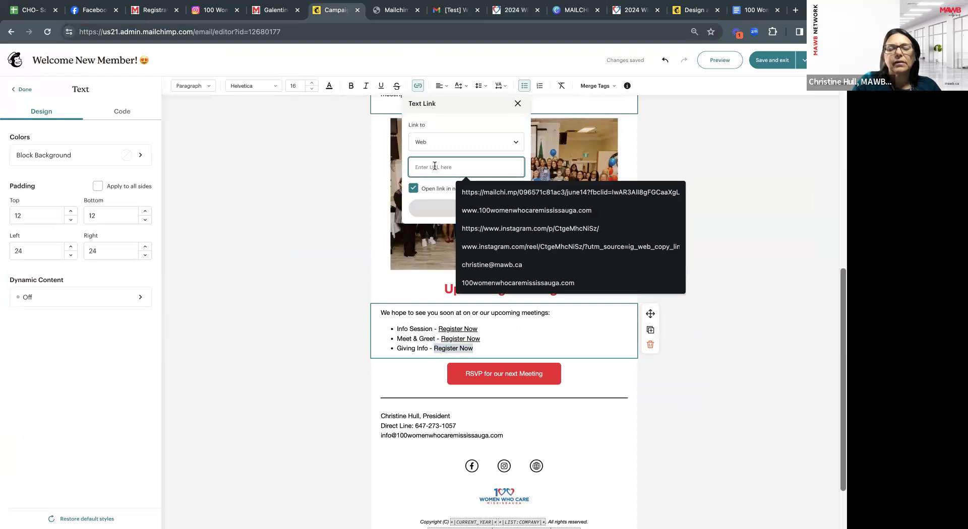
key("ctrl+v")
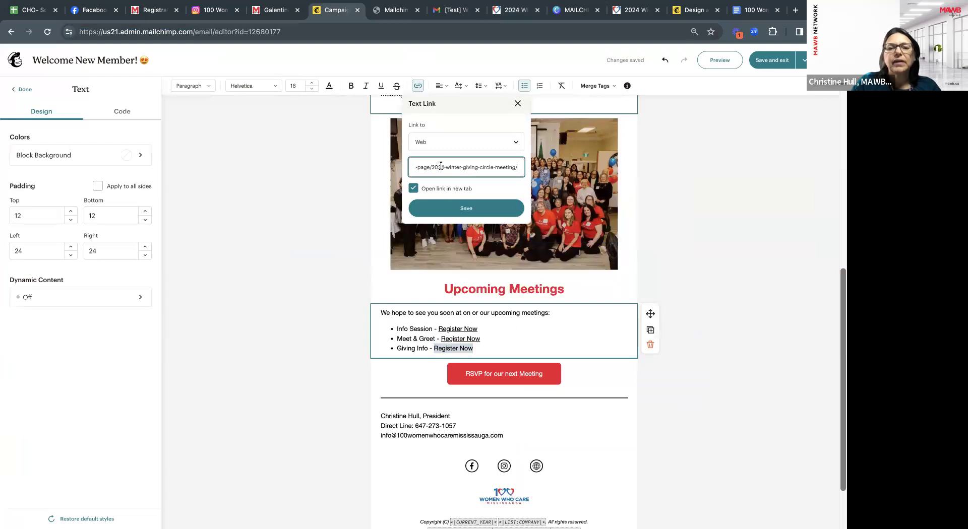
left_click(474, 208)
left_click(307, 405)
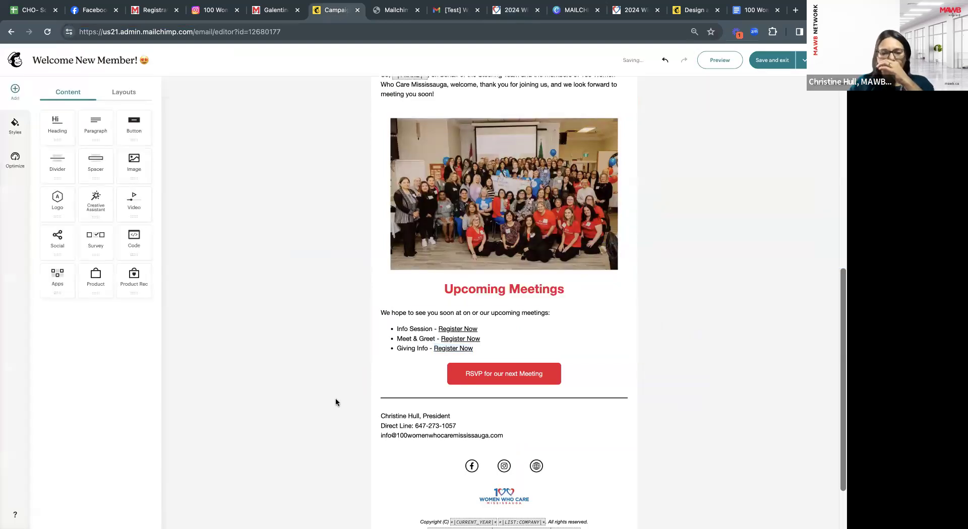
Preview the revised welcome email with 'Enable live merge tag info' on and scroll through it.
scroll(342, 397, "up", 2)
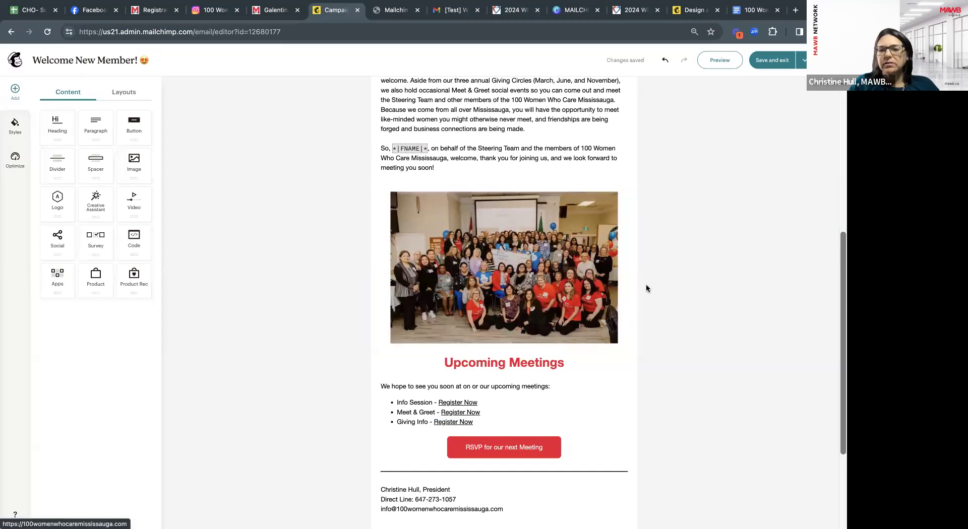
scroll(559, 363, "up", 4)
scroll(558, 331, "up", 5)
left_click(719, 65)
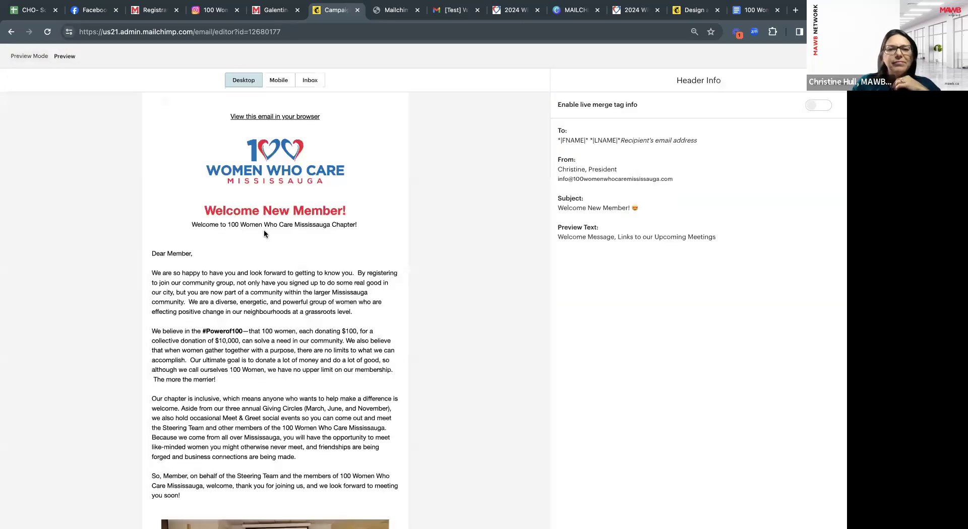
left_click(814, 106)
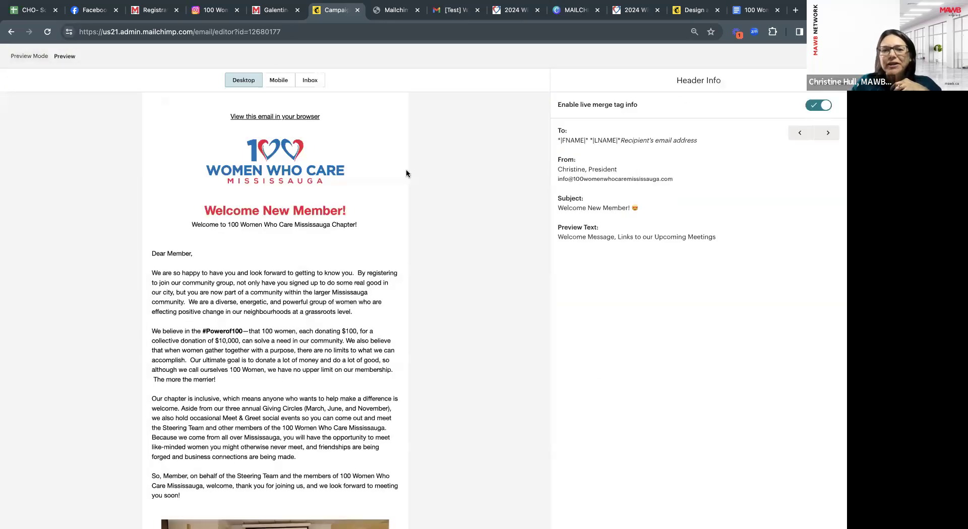
scroll(423, 326, "down", 2)
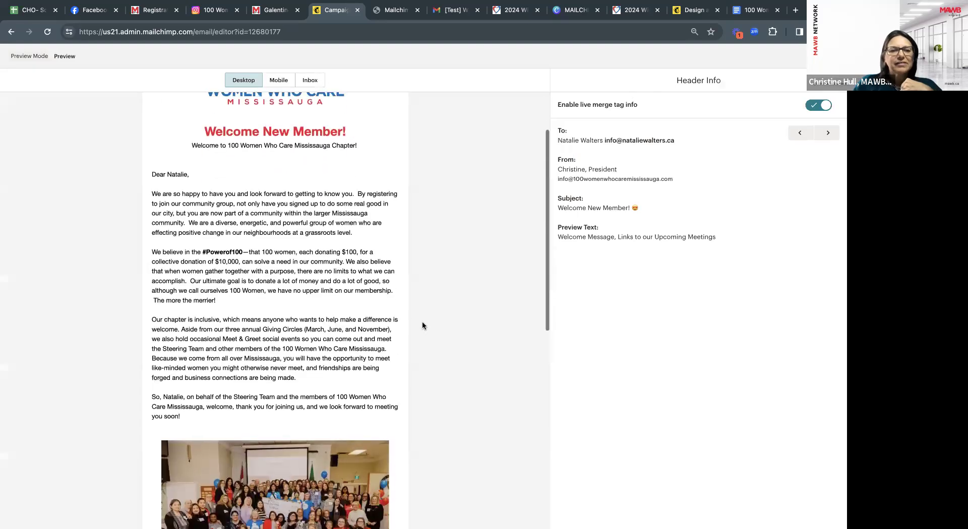
scroll(422, 325, "down", 5)
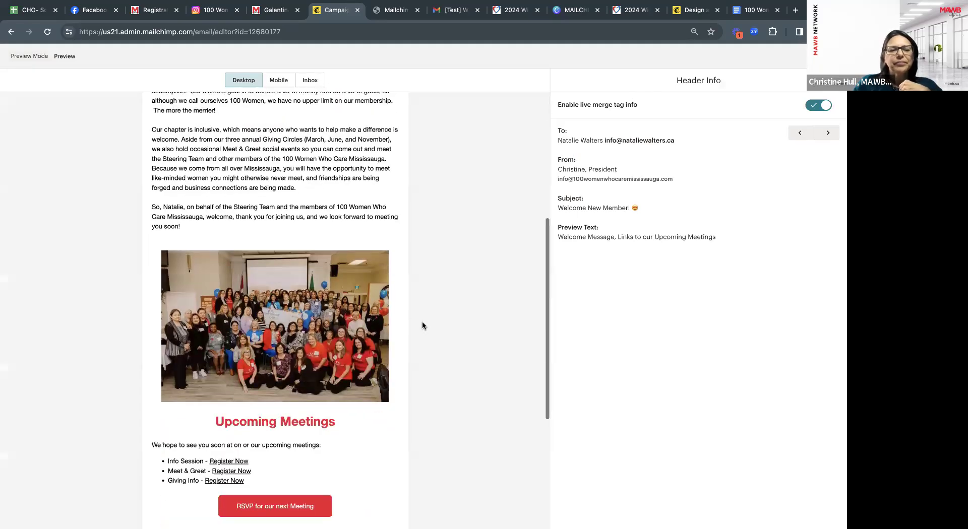
scroll(423, 326, "down", 5)
scroll(422, 326, "down", 1)
scroll(423, 325, "up", 2)
scroll(422, 325, "up", 10)
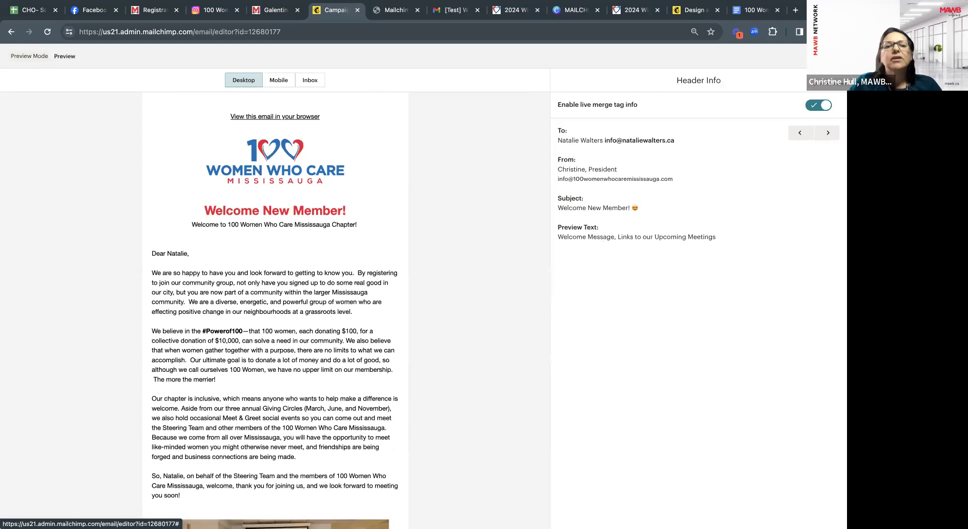
Leave Preview Mode, then save and exit the email design to reach the campaign overview.
left_click(832, 56)
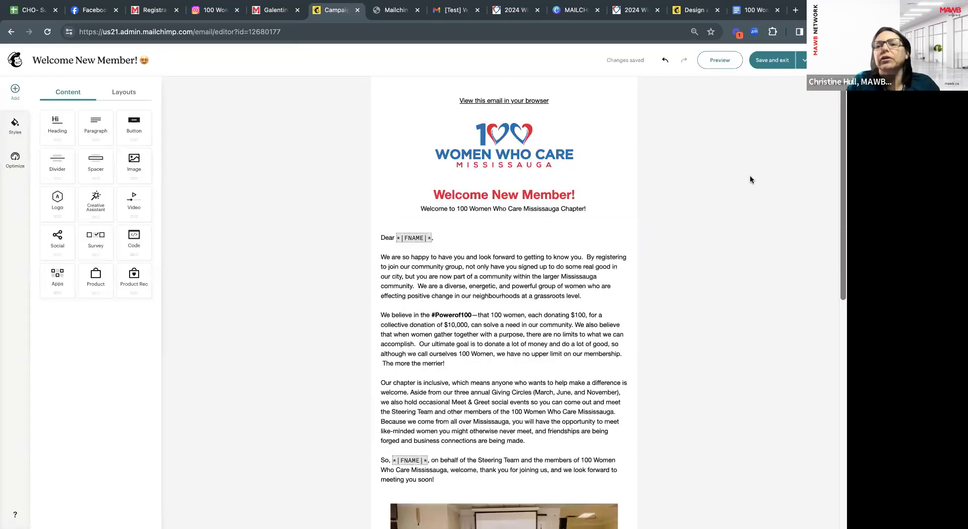
left_click(772, 68)
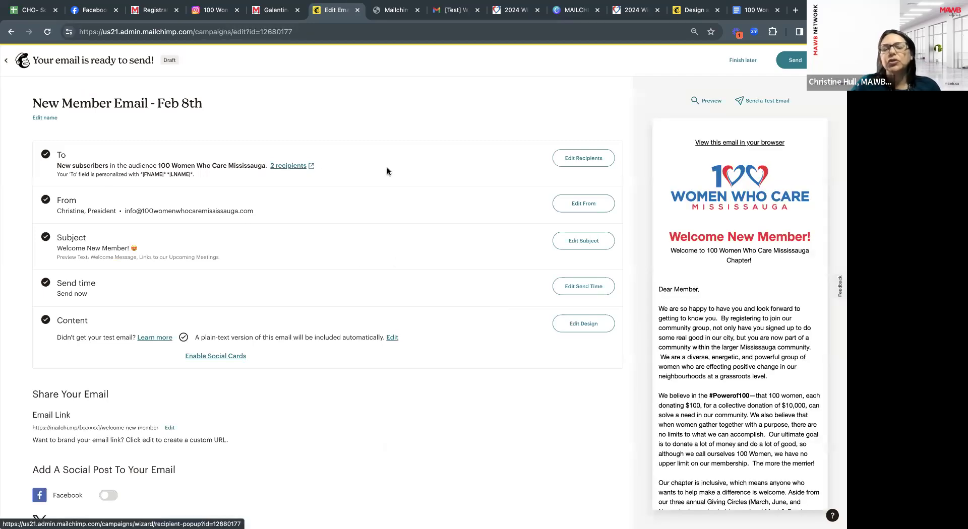
Edit the campaign recipients and browse the Send to list of segments and tags.
left_click(577, 159)
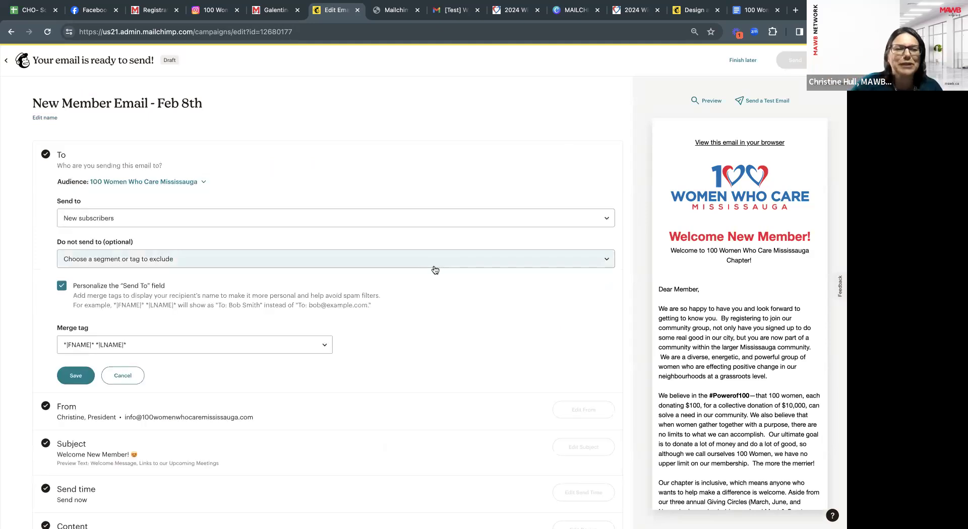
left_click(410, 222)
scroll(316, 283, "down", 3)
scroll(317, 283, "up", 10)
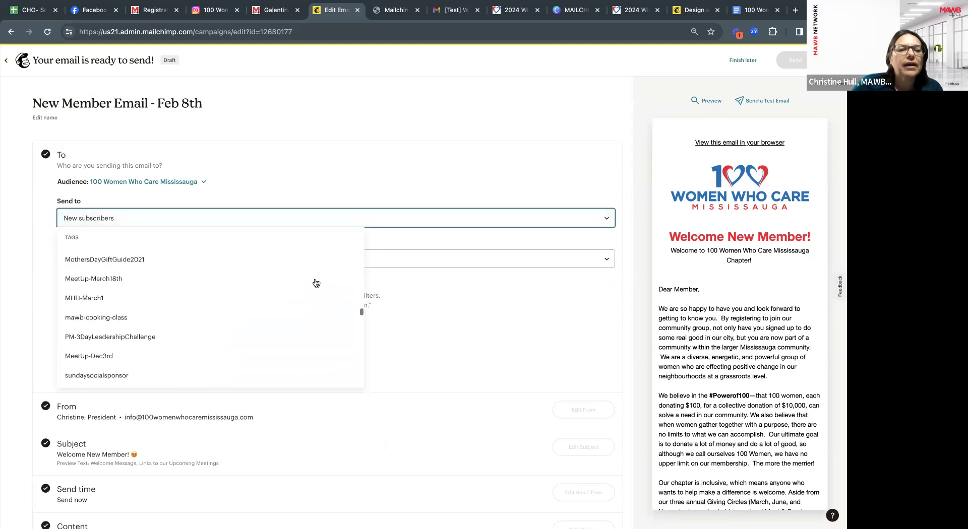
scroll(316, 283, "up", 5)
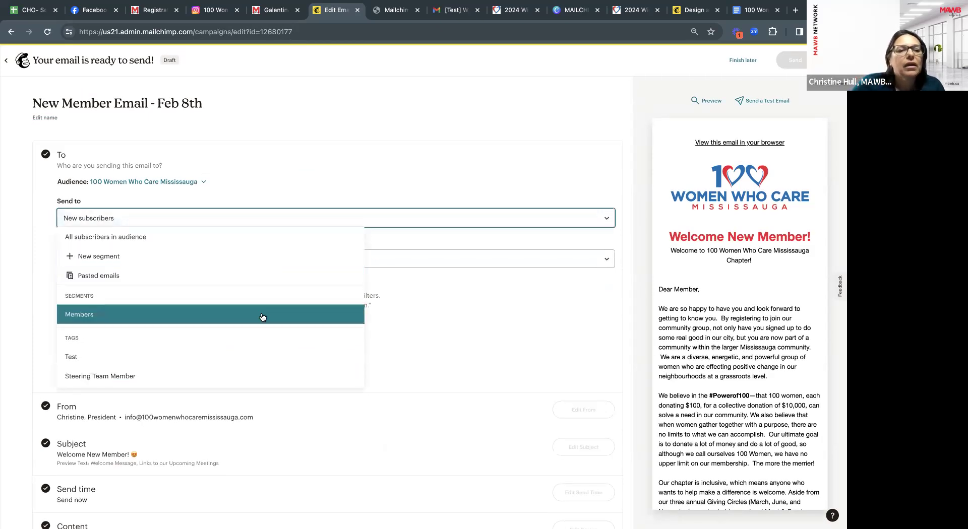
scroll(263, 316, "down", 1)
scroll(260, 315, "down", 3)
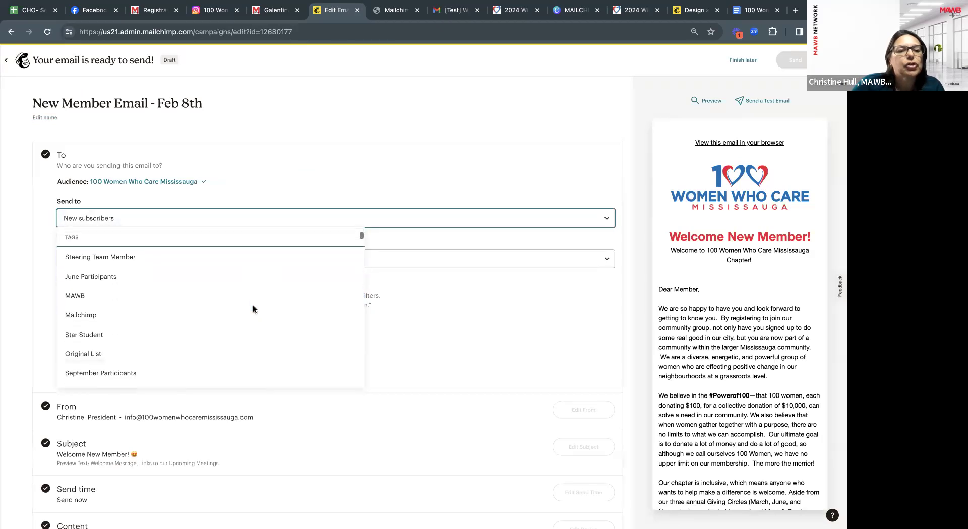
scroll(253, 310, "up", 3)
left_click(286, 193)
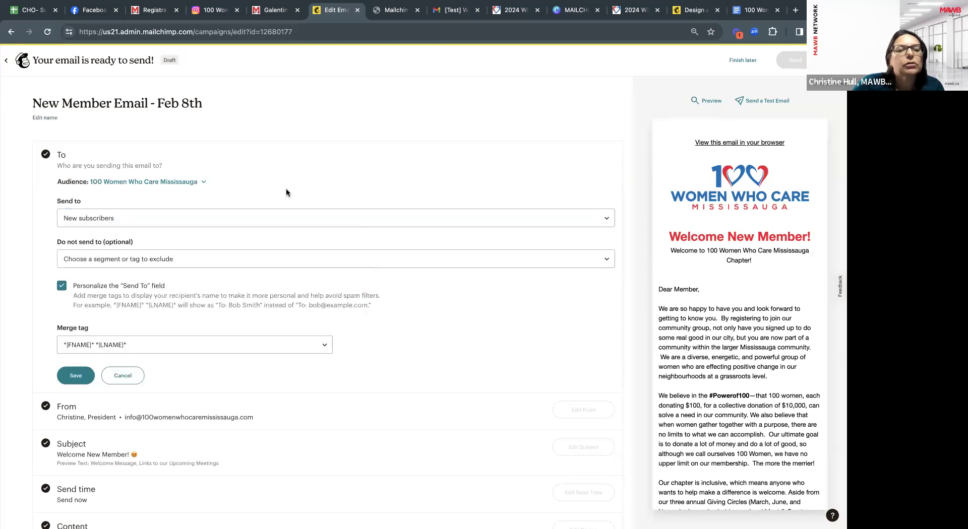
Change Send to from New subscribers to the Mailchimp tag.
left_click(280, 220)
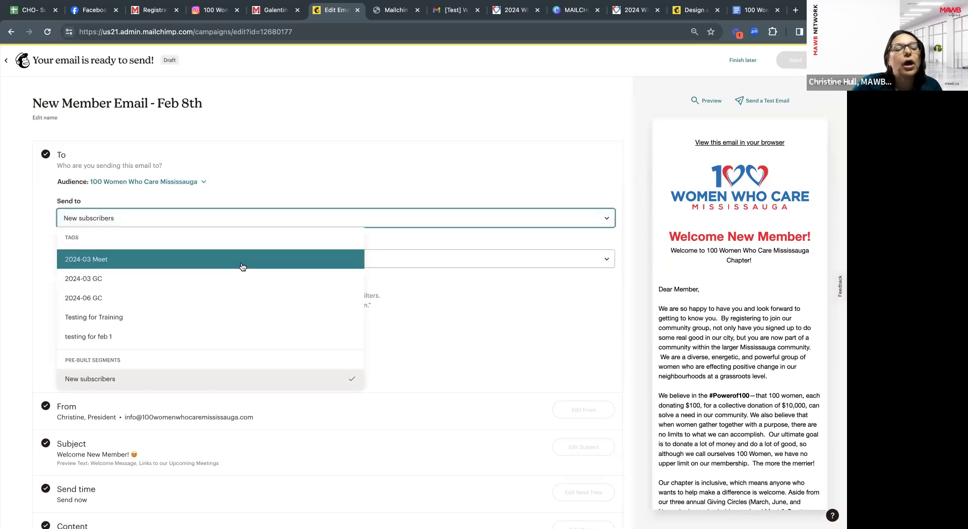
scroll(263, 339, "down", 1)
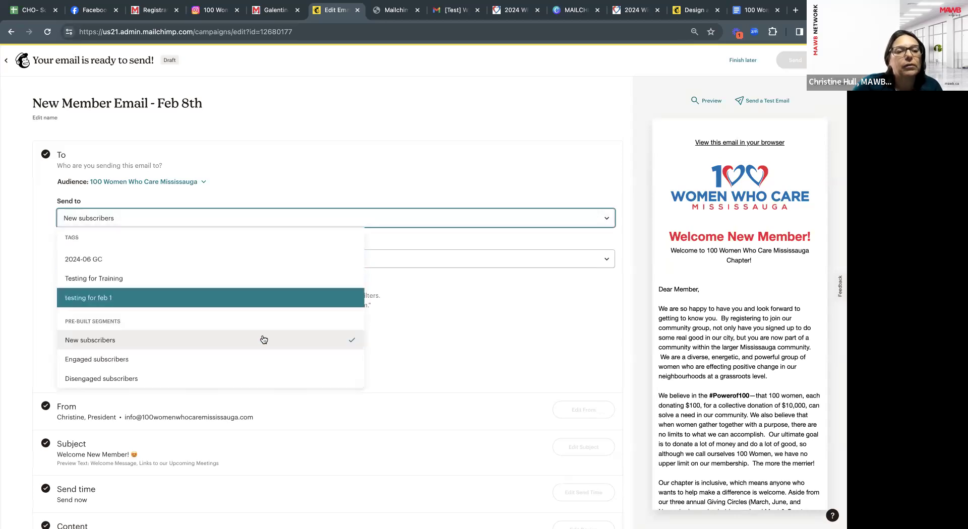
scroll(263, 340, "up", 4)
scroll(263, 339, "up", 5)
scroll(263, 339, "up", 1)
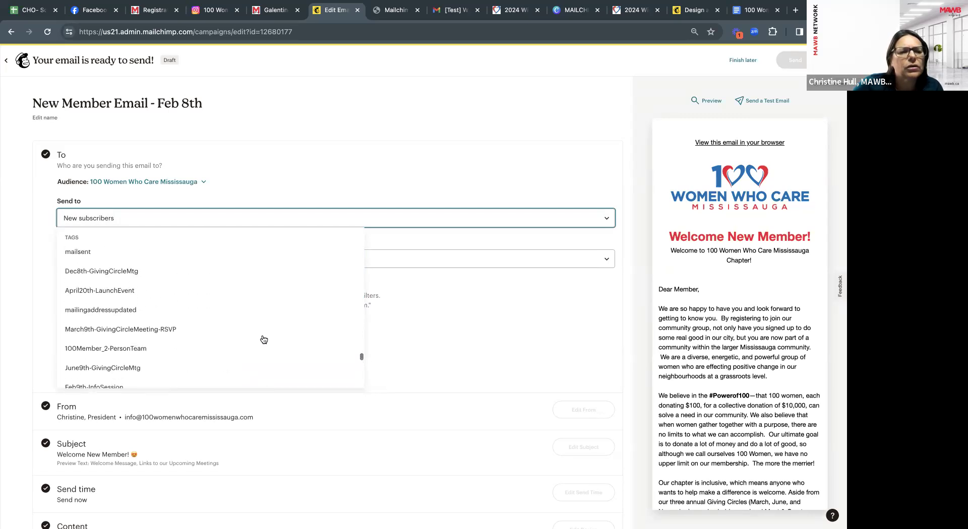
scroll(263, 339, "up", 5)
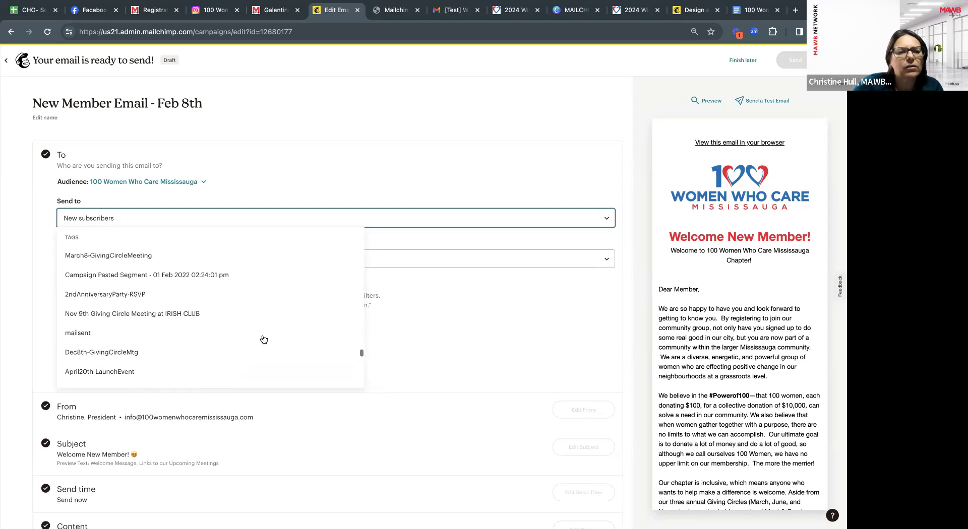
scroll(263, 339, "up", 2)
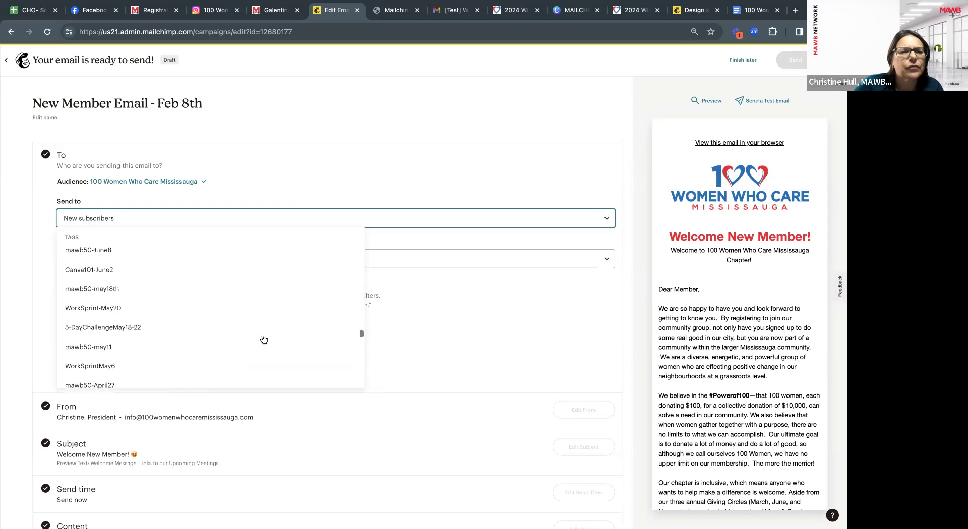
scroll(263, 340, "up", 6)
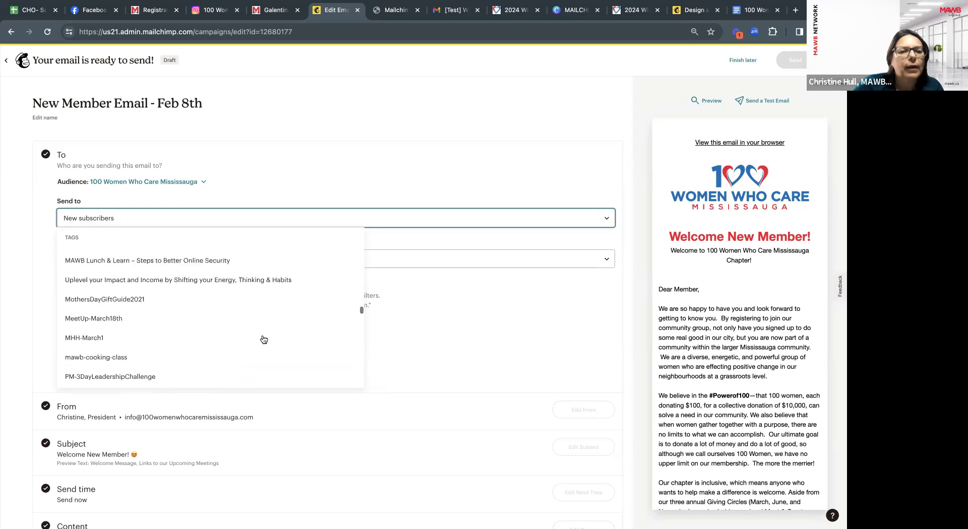
scroll(263, 339, "up", 8)
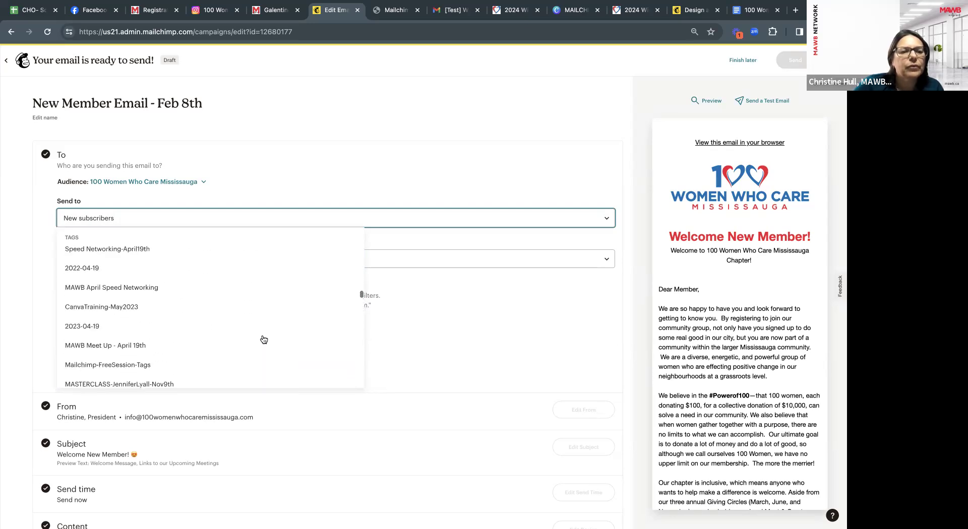
scroll(263, 340, "up", 10)
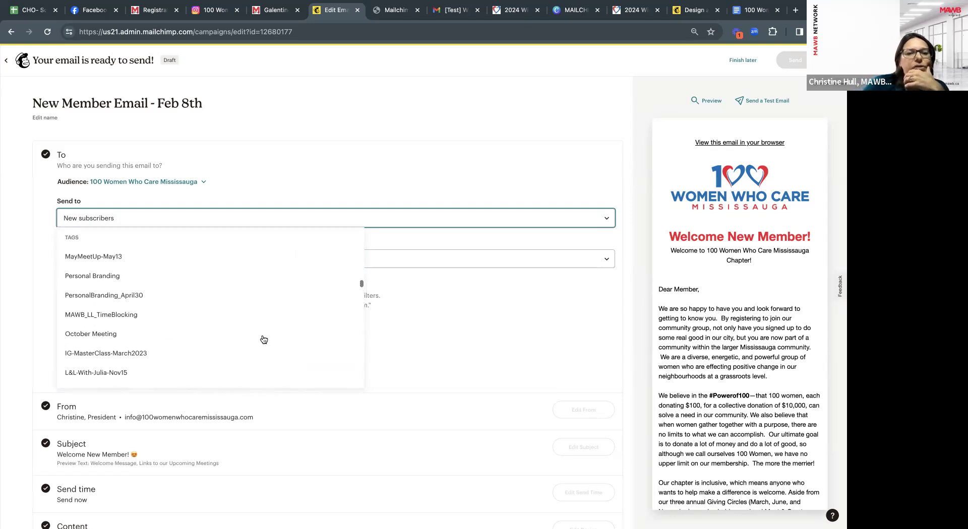
scroll(263, 339, "up", 10)
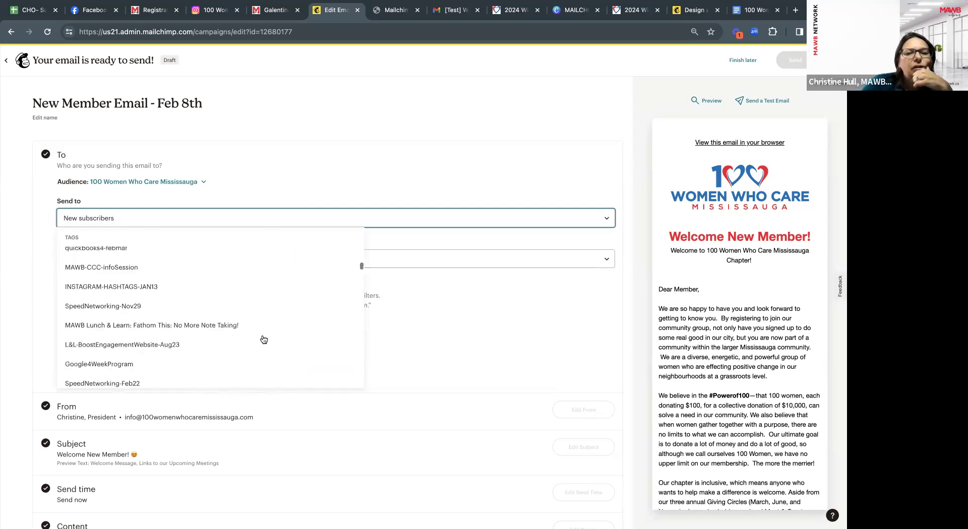
scroll(263, 340, "up", 10)
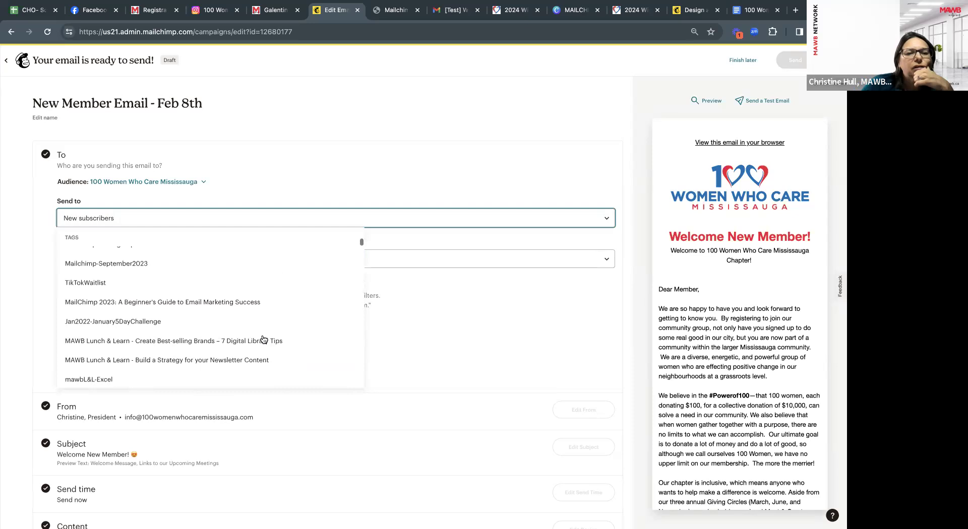
scroll(261, 282, "up", 5)
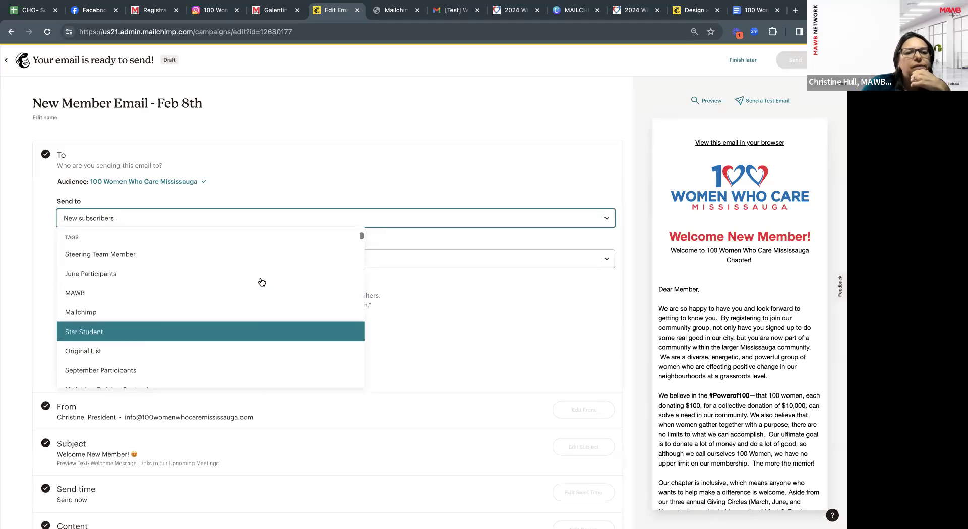
left_click(232, 318)
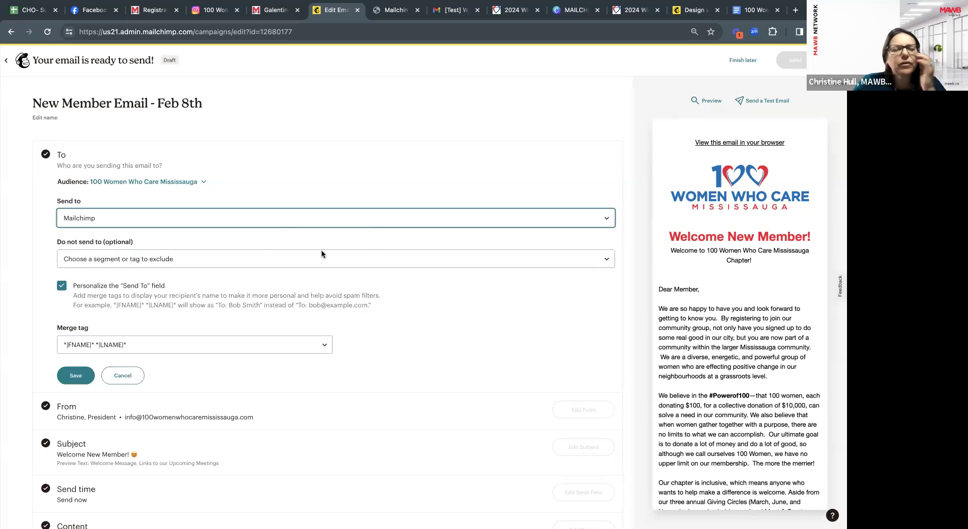
Save the Mailchimp-tag recipients and check the list of 3 recipients.
left_click(87, 376)
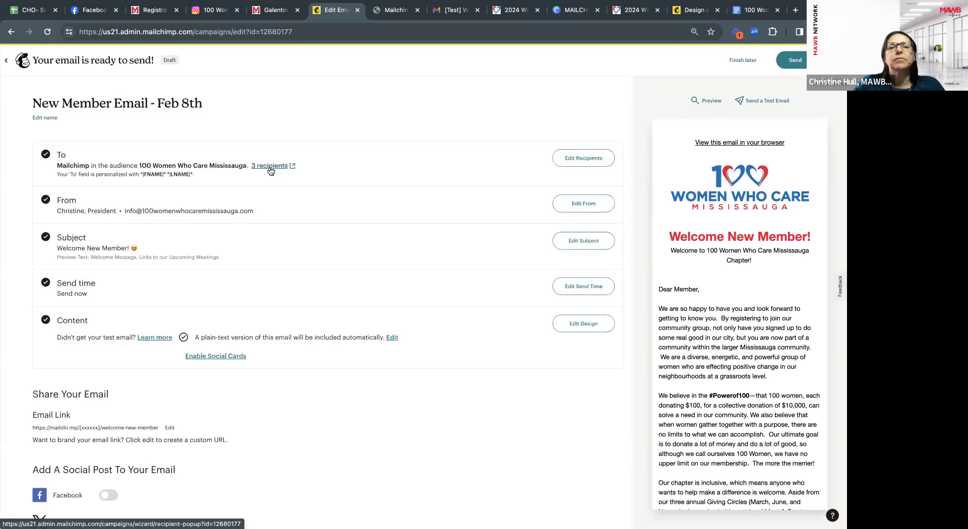
left_click(270, 167)
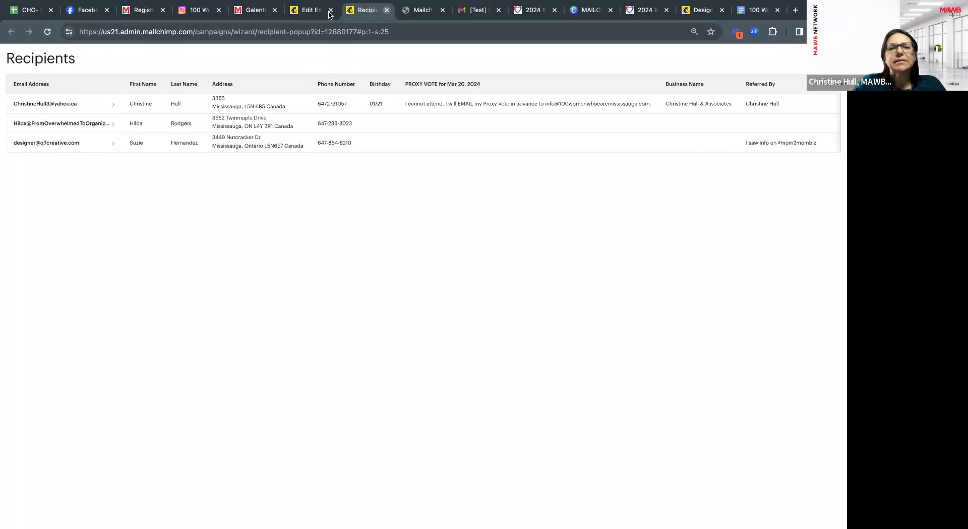
key("ctrl+w")
Reopen the recipient settings and the Send to segments and tags list.
left_click(583, 158)
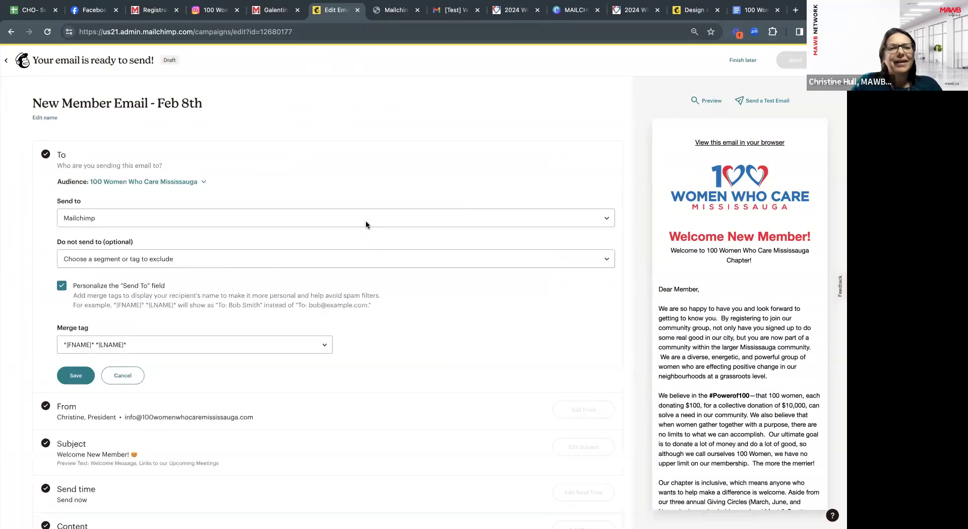
left_click(340, 220)
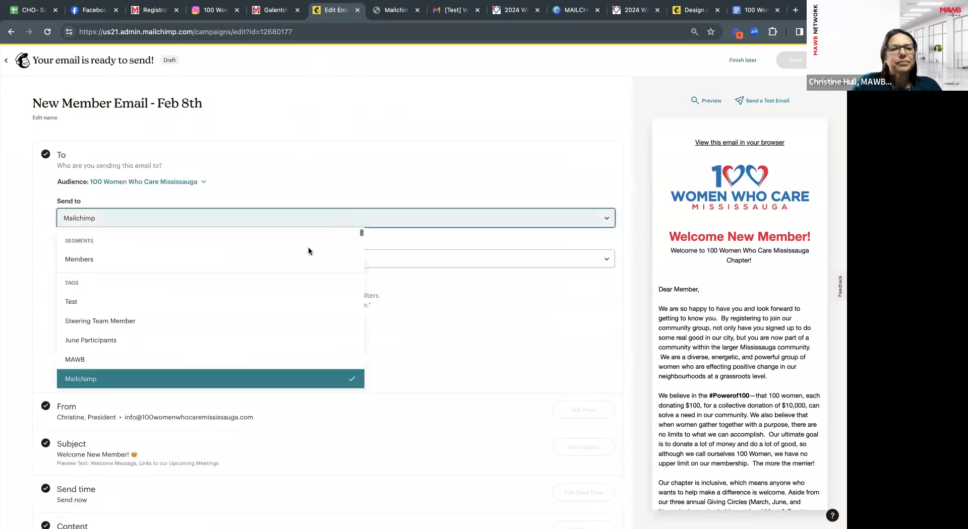
scroll(307, 247, "up", 1)
scroll(306, 250, "up", 1)
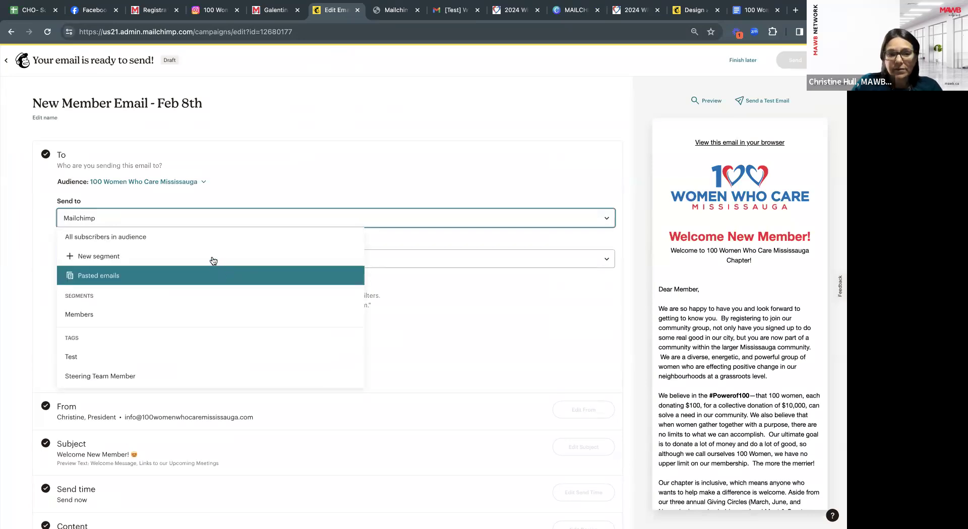
Create a new segment filtering on a First Name value and review its 3 matching subscribers.
left_click(121, 258)
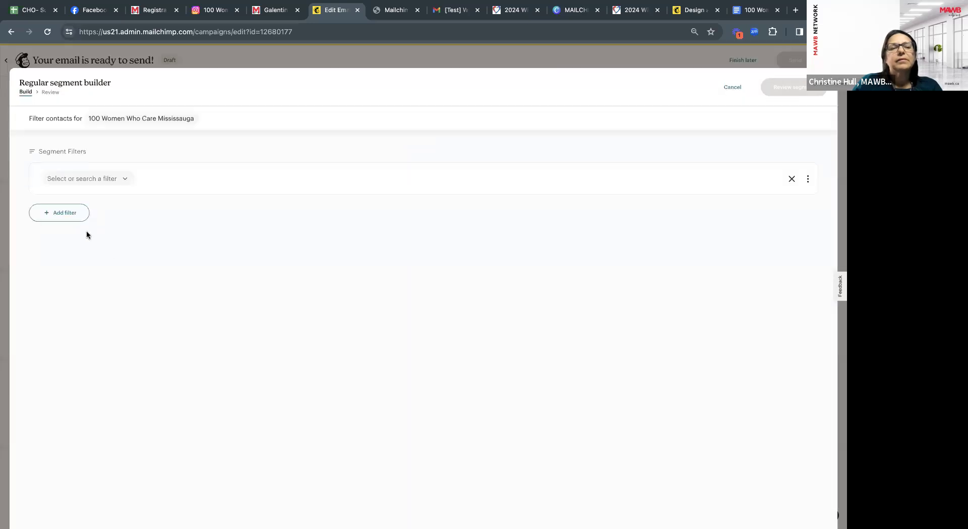
left_click(74, 214)
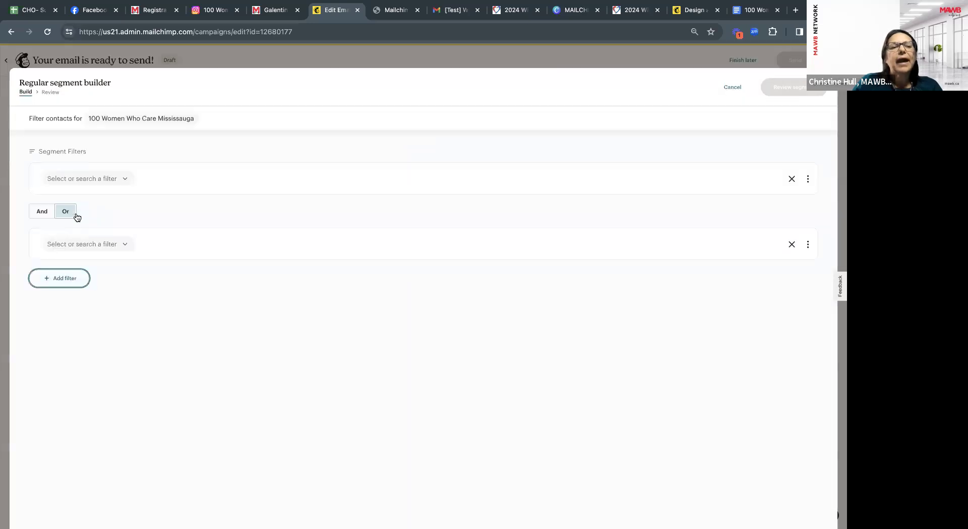
left_click(111, 247)
left_click(152, 213)
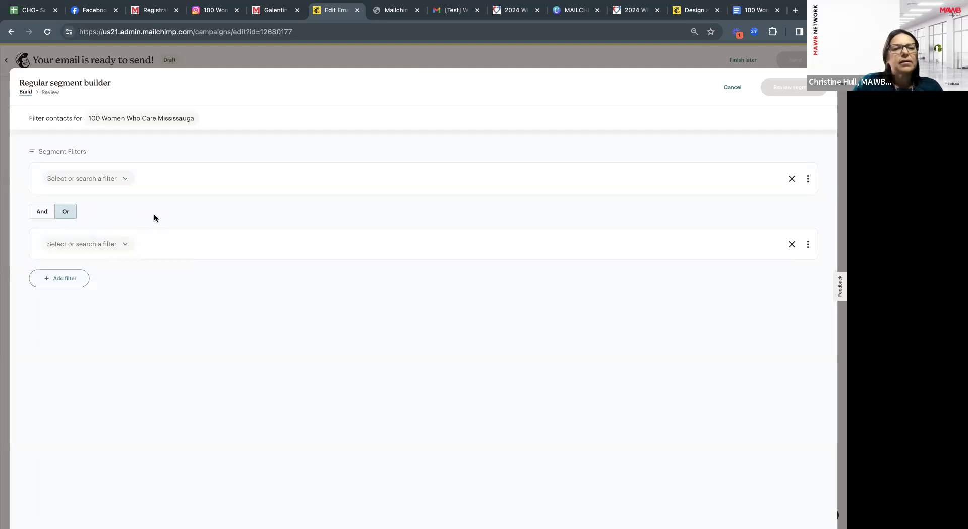
left_click(103, 181)
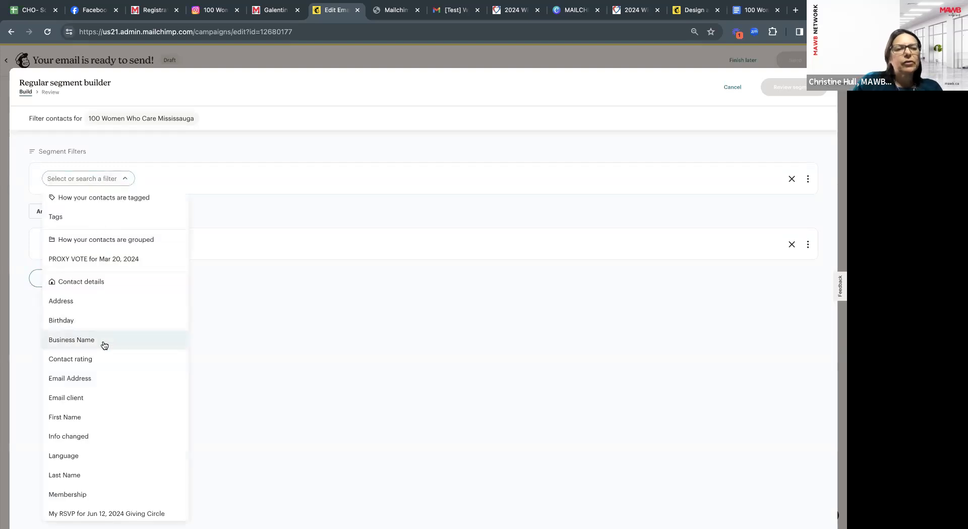
left_click(100, 426)
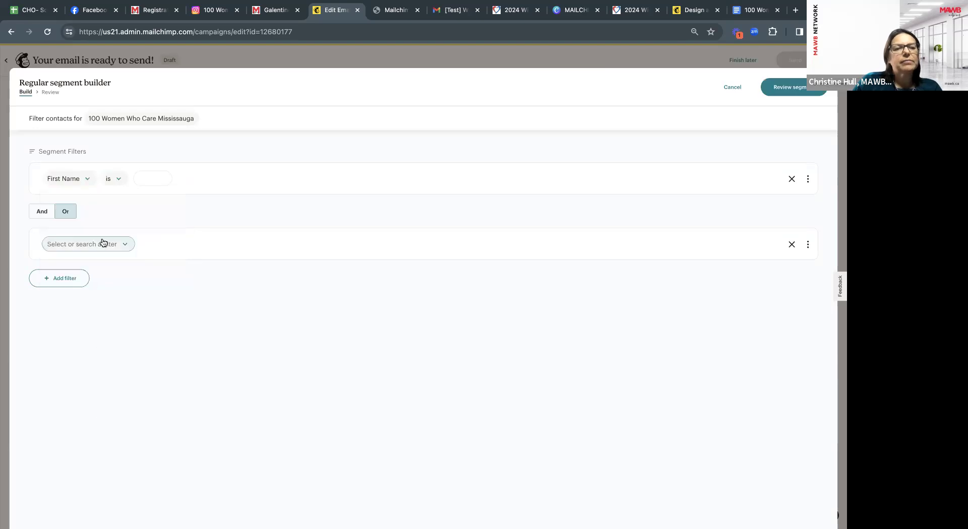
type("Christine")
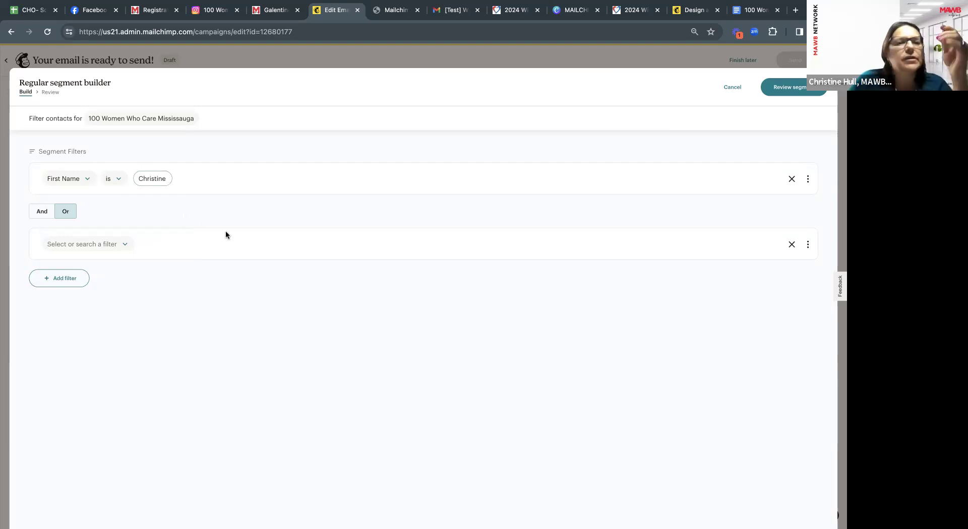
left_click(787, 87)
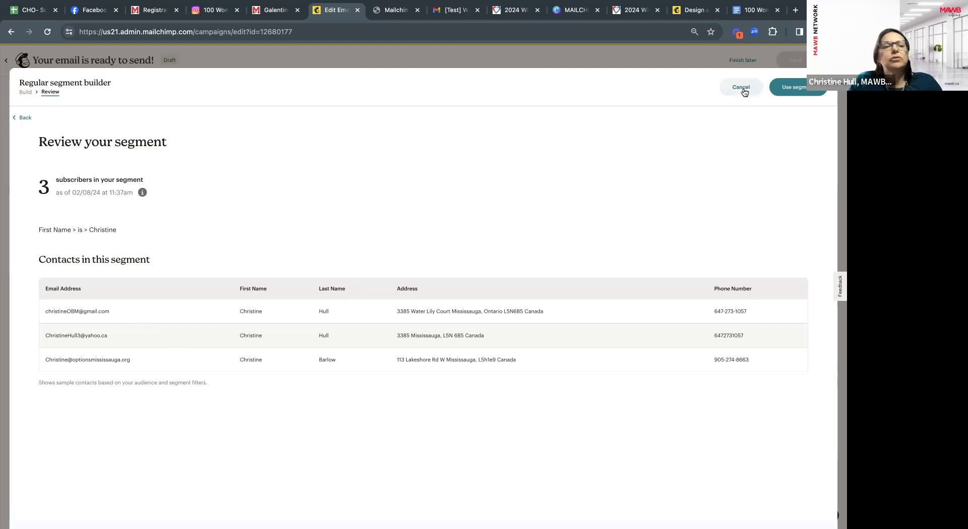
Change the segment filter to Last Name with the contact's surname and review the matches.
left_click(22, 118)
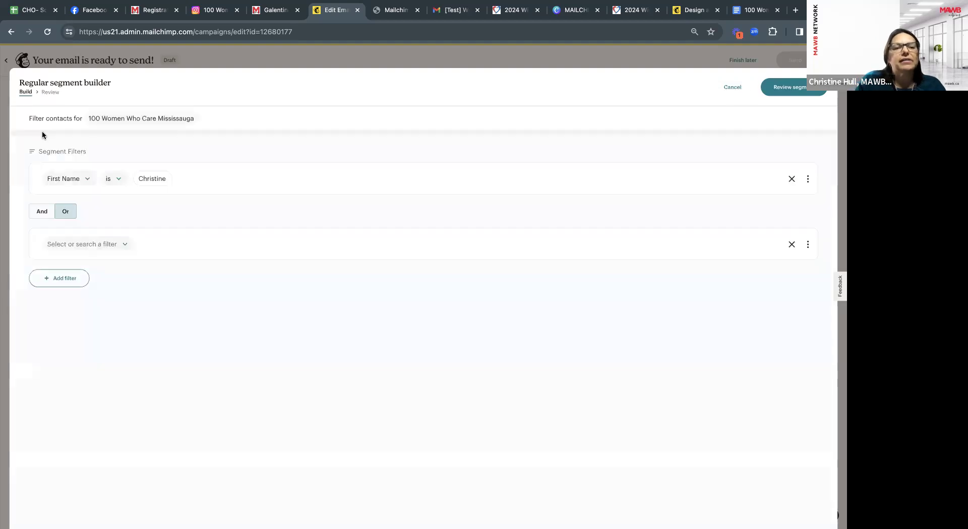
left_click(87, 181)
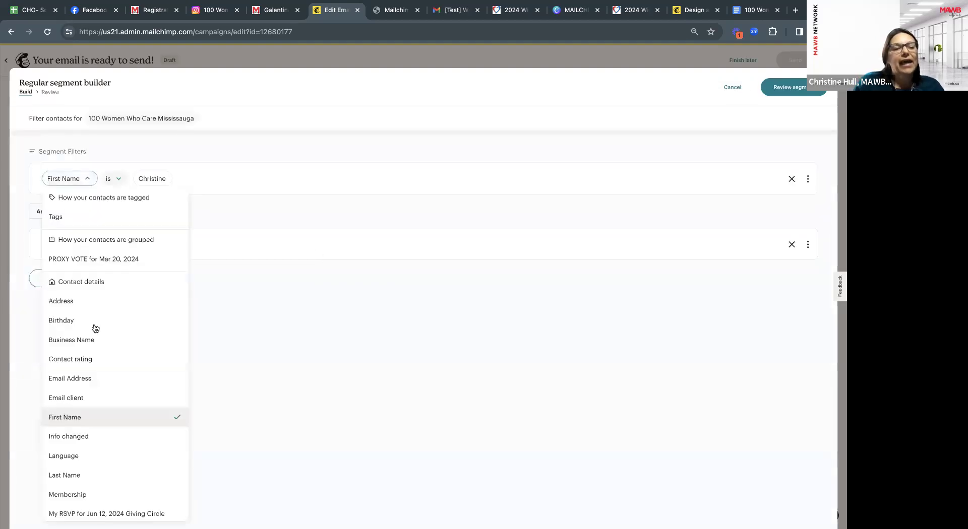
left_click(97, 474)
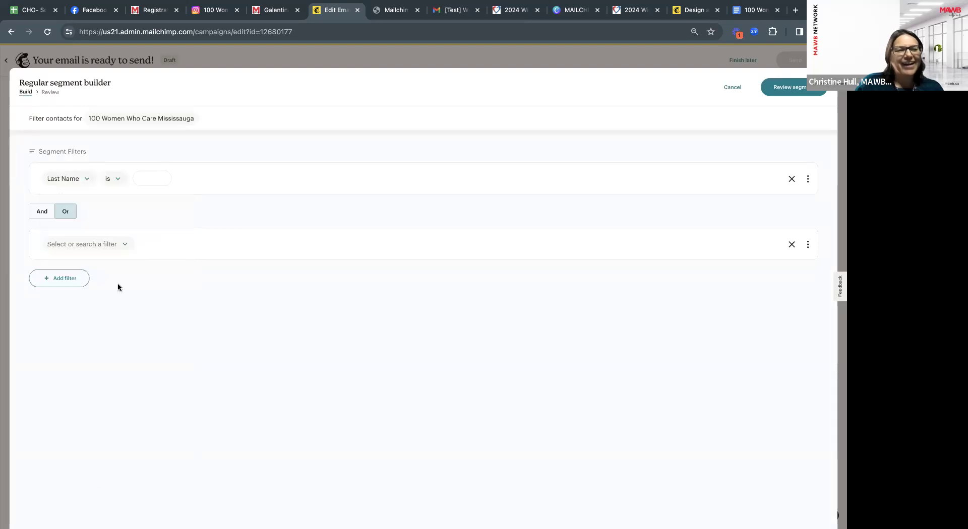
left_click(146, 183)
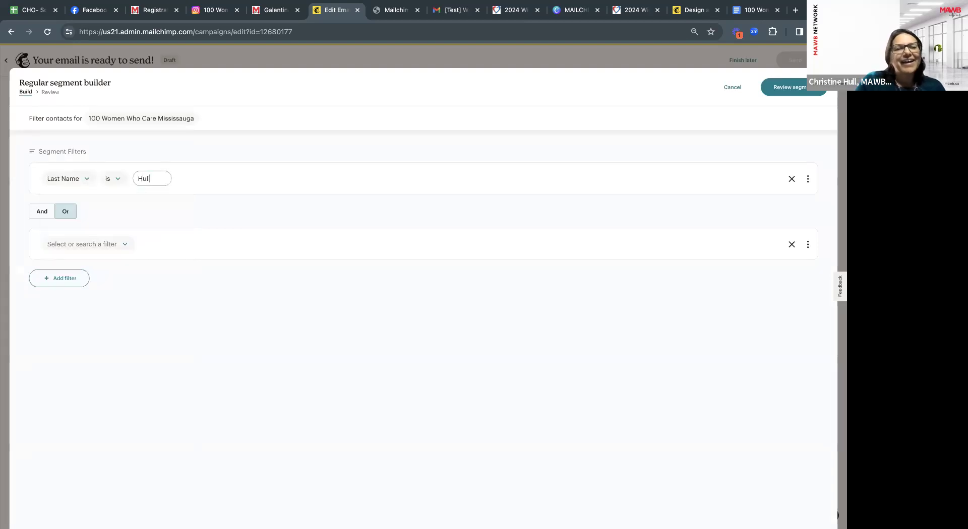
left_click(786, 93)
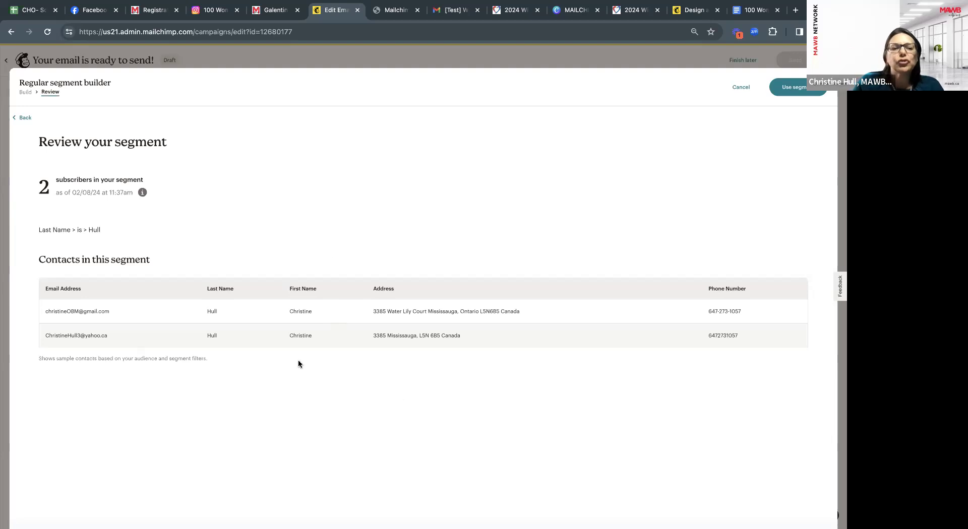
Use the custom segment as recipients, save, and view its 2 recipients.
left_click(795, 89)
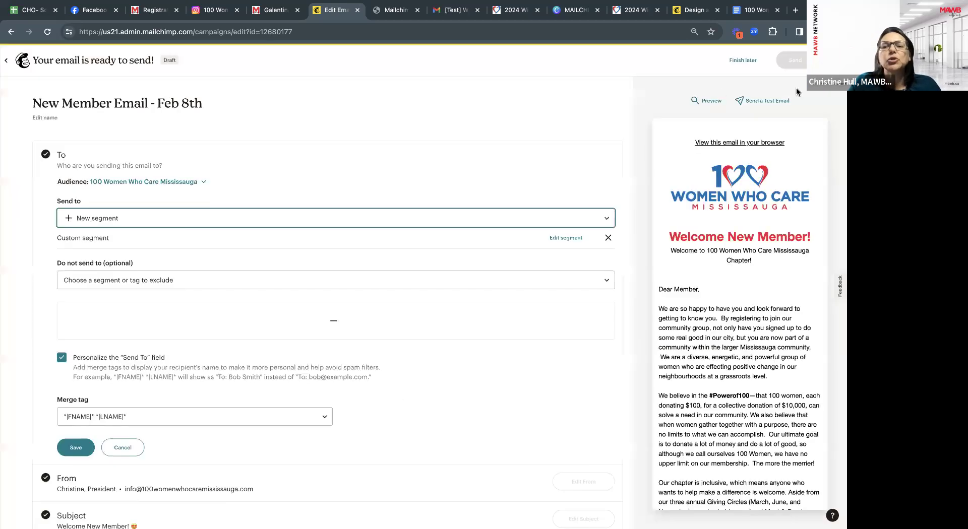
left_click(80, 443)
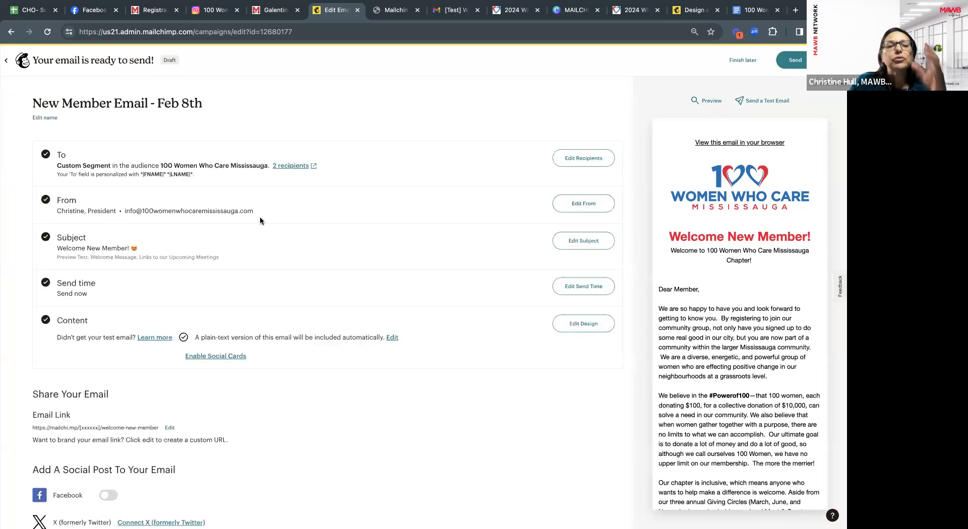
left_click(286, 167)
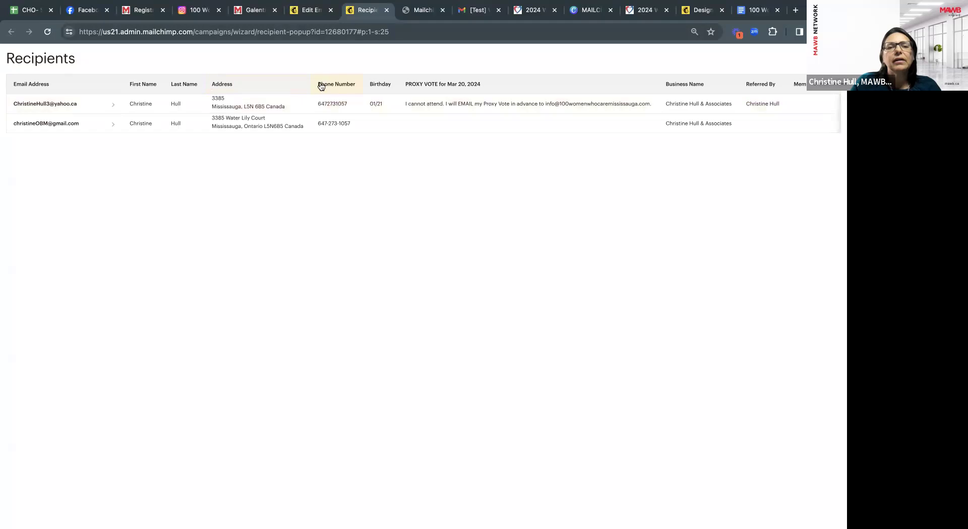
Close the Recipients popup and look over the 'Your email is ready to send!' page.
left_click(387, 10)
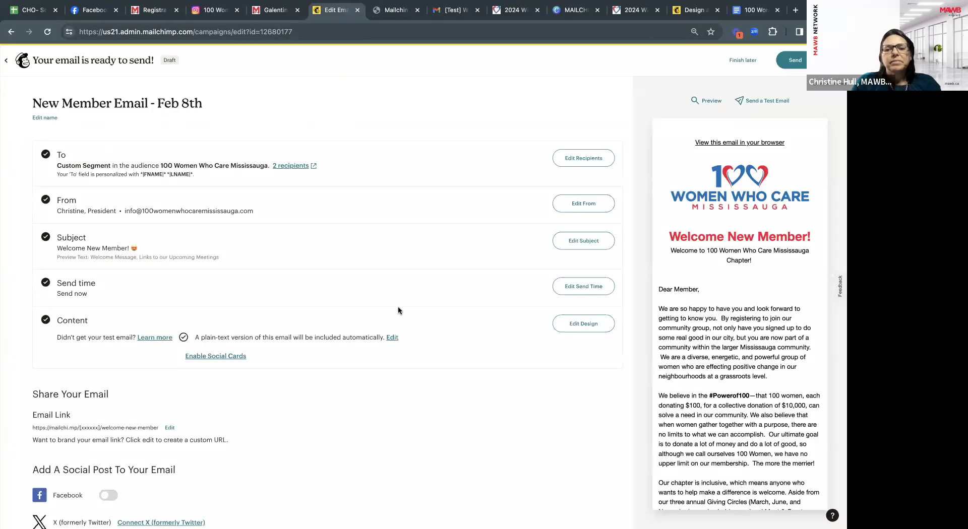
scroll(398, 309, "down", 3)
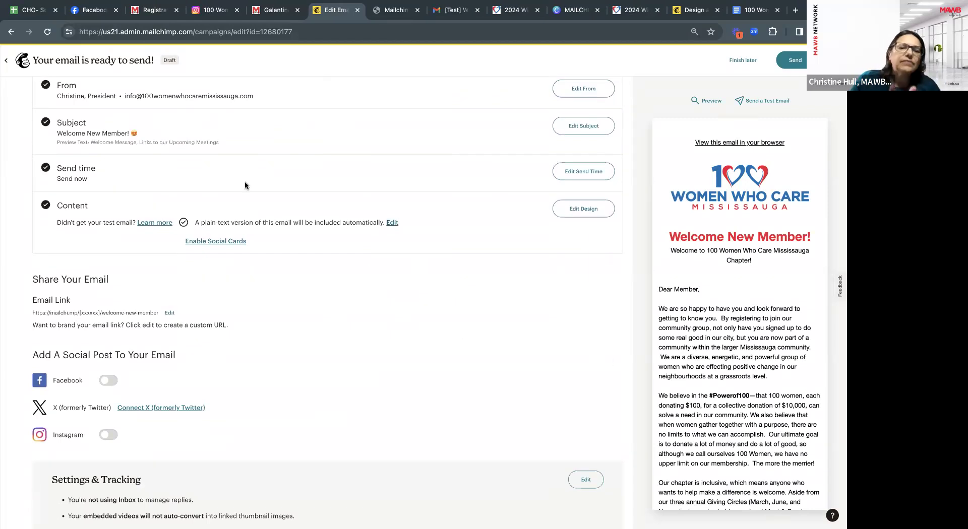
scroll(379, 268, "down", 2)
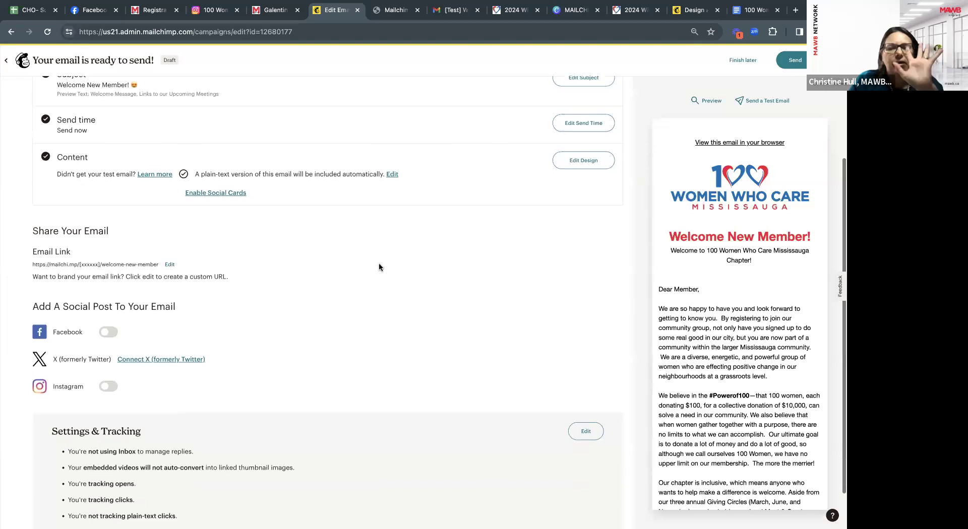
scroll(379, 267, "up", 3)
scroll(379, 266, "up", 2)
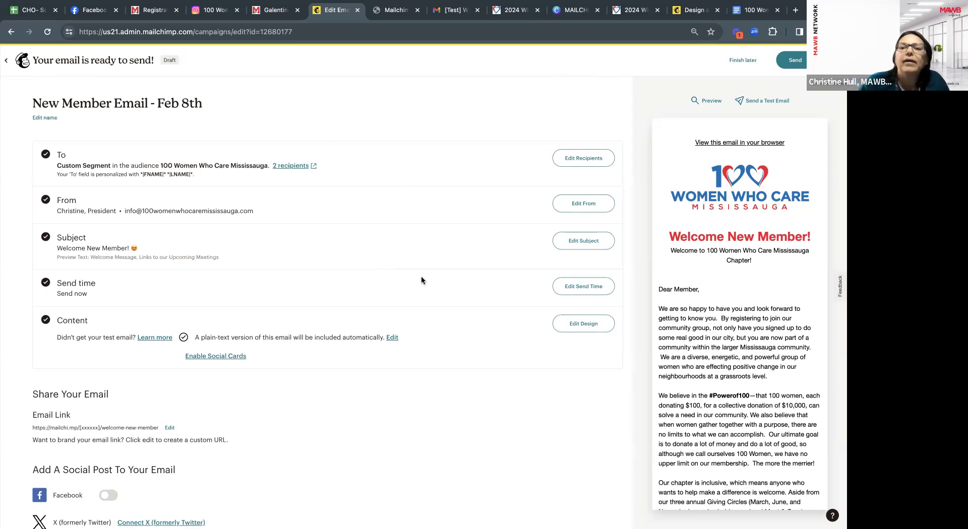
Send the campaign now to its 2 subscribers.
left_click(794, 65)
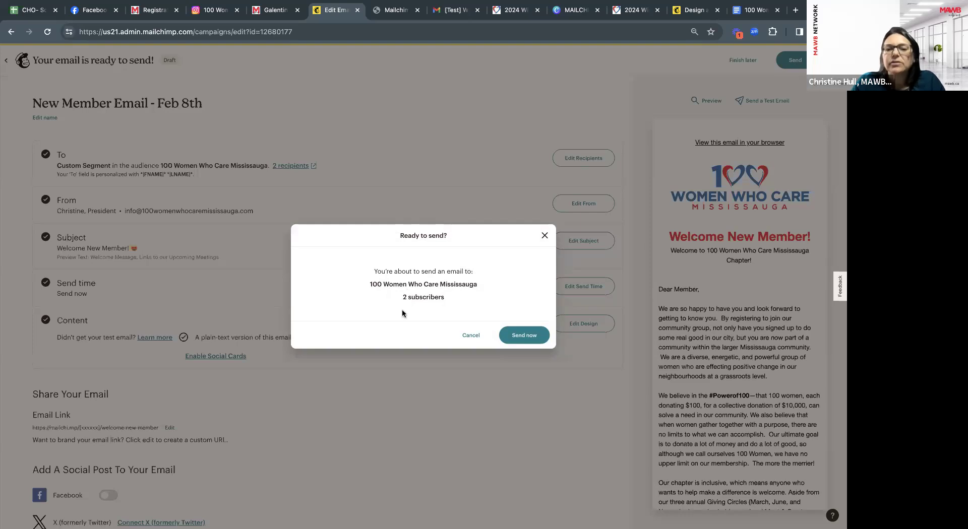
left_click(525, 335)
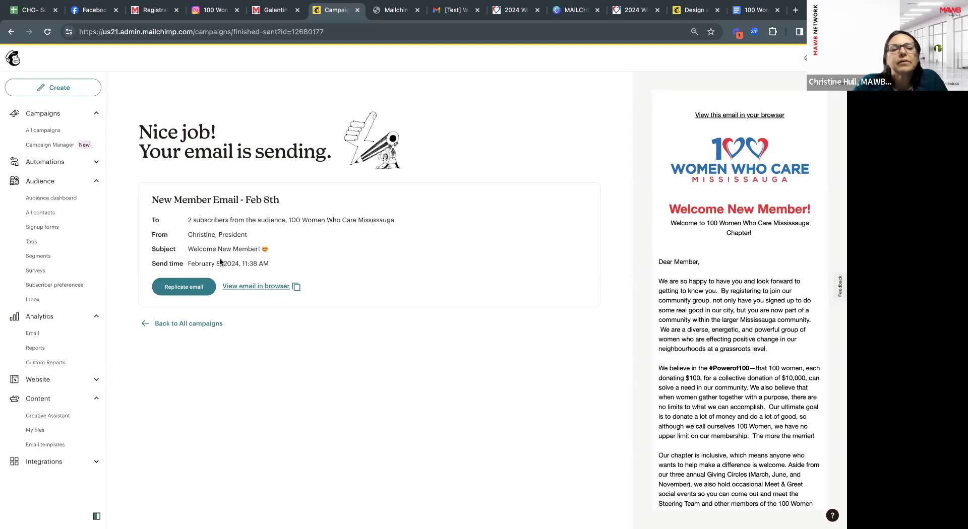
Open the sent email's web version and select its mailchi.mp address.
left_click(251, 288)
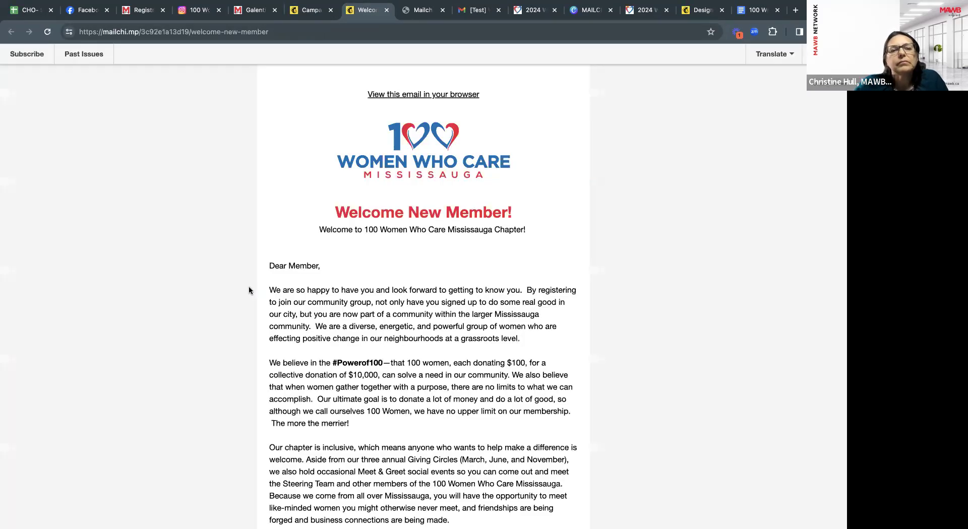
scroll(456, 285, "down", 15)
scroll(457, 286, "up", 15)
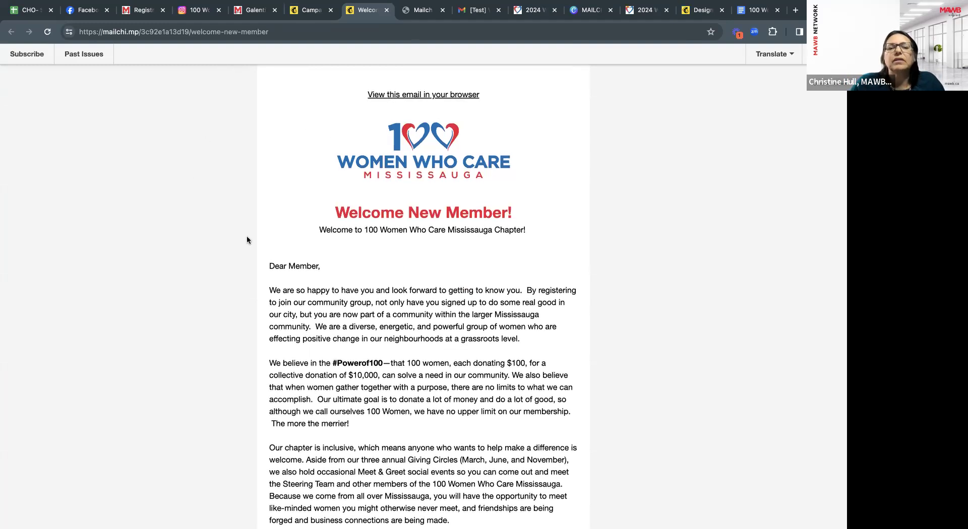
left_click_drag(277, 32, 78, 29)
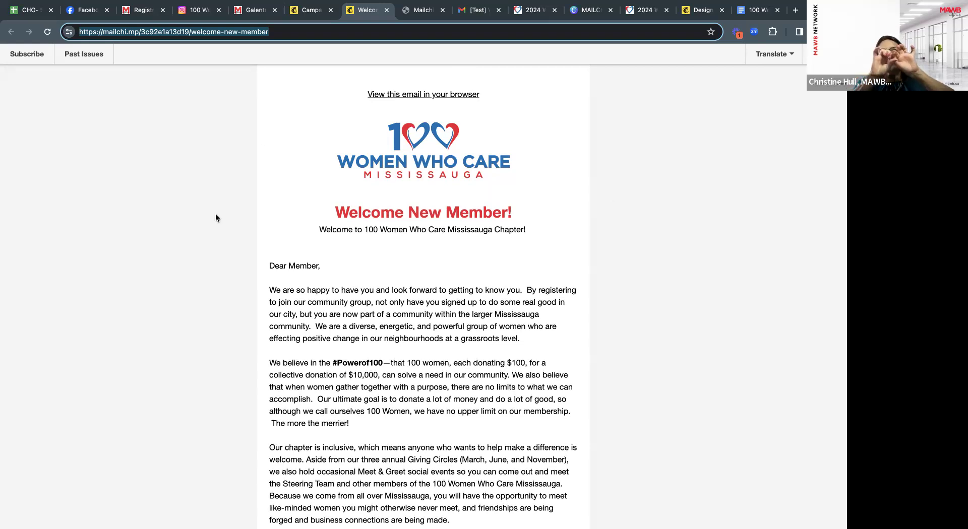
left_click(312, 11)
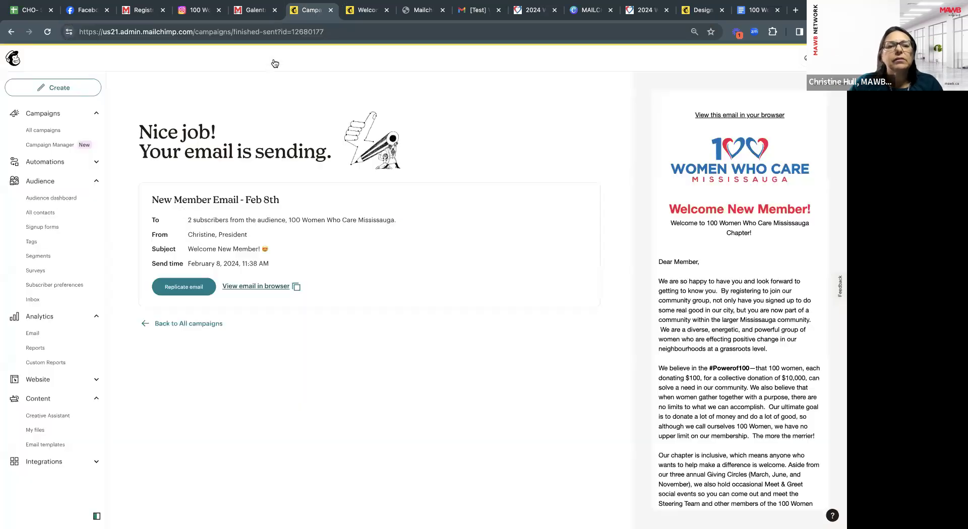
Go to All campaigns to see New Member Email - Feb 8th listed as Sent.
left_click(54, 131)
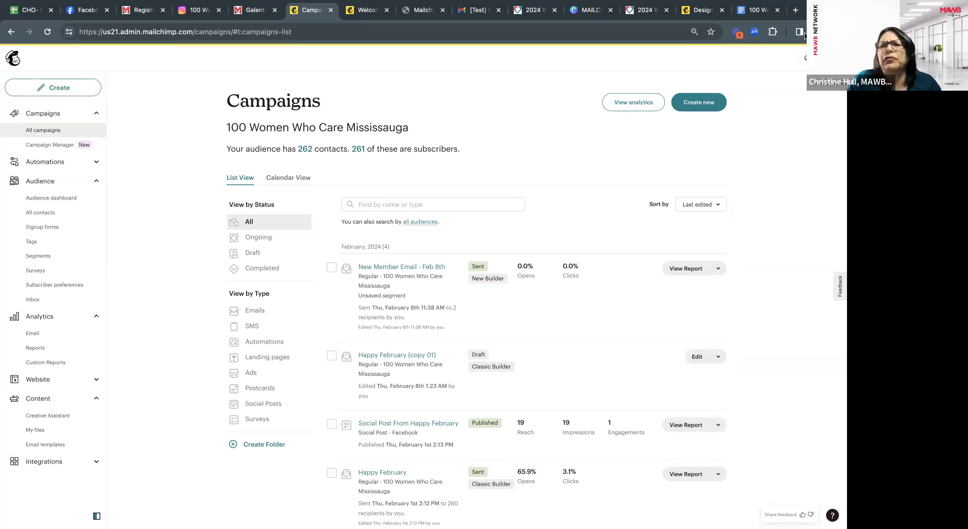
Search Google for 'mailchimp.com free plan' in a new tab and scan the results.
left_click(795, 11)
type("d")
key("BackSpace")
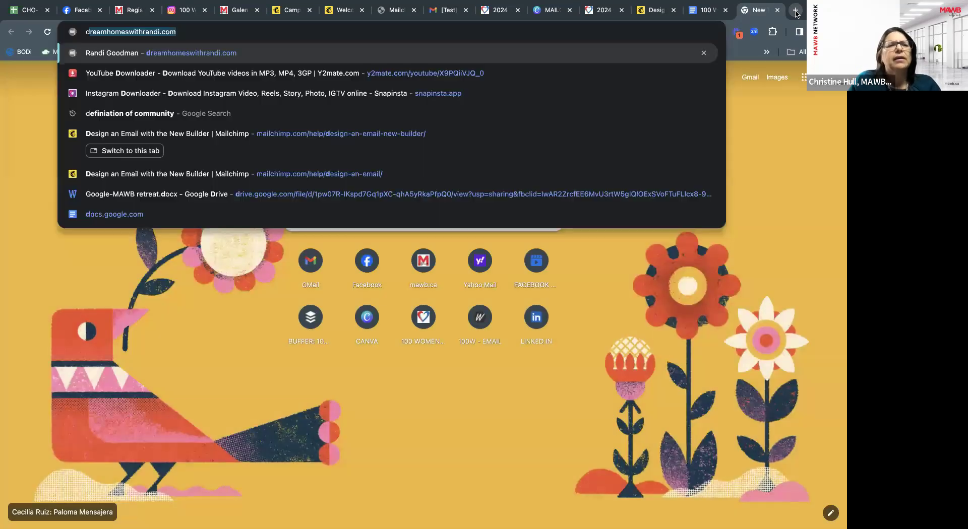
key("BackSpace")
type("mail")
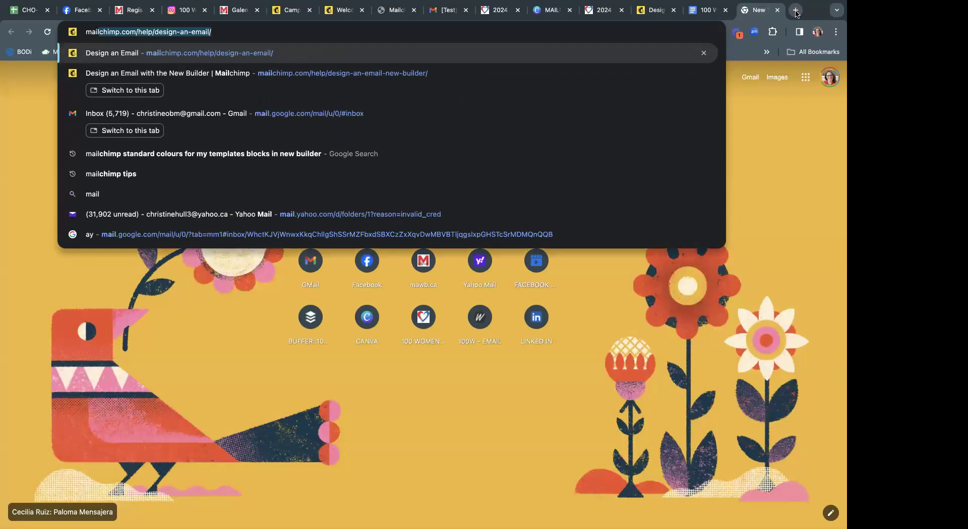
type("chimp.com/help/des")
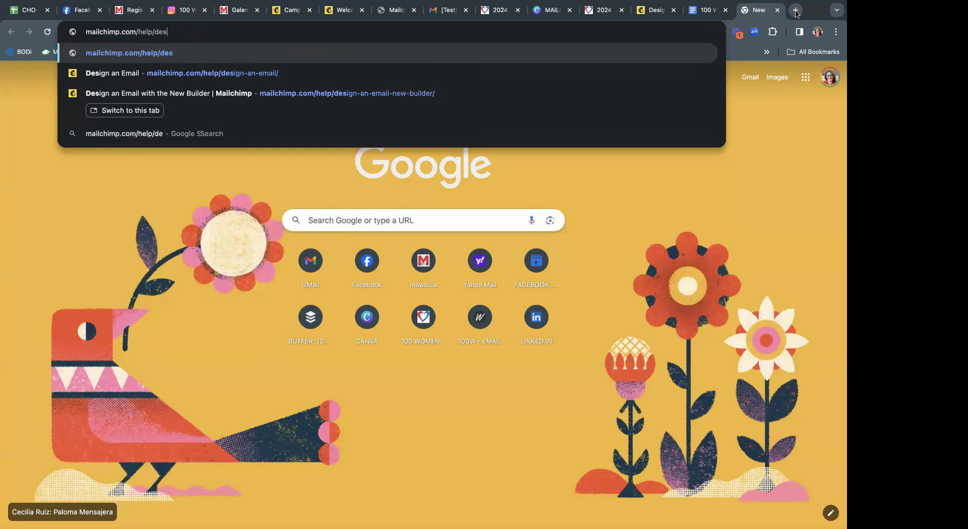
key("BackSpace")
key("BackSpace")
key("BackSpace")
key("BackSpace")
key("BackSpace")
key("BackSpace")
key("BackSpace")
key("BackSpace")
key("BackSpace")
type("free ")
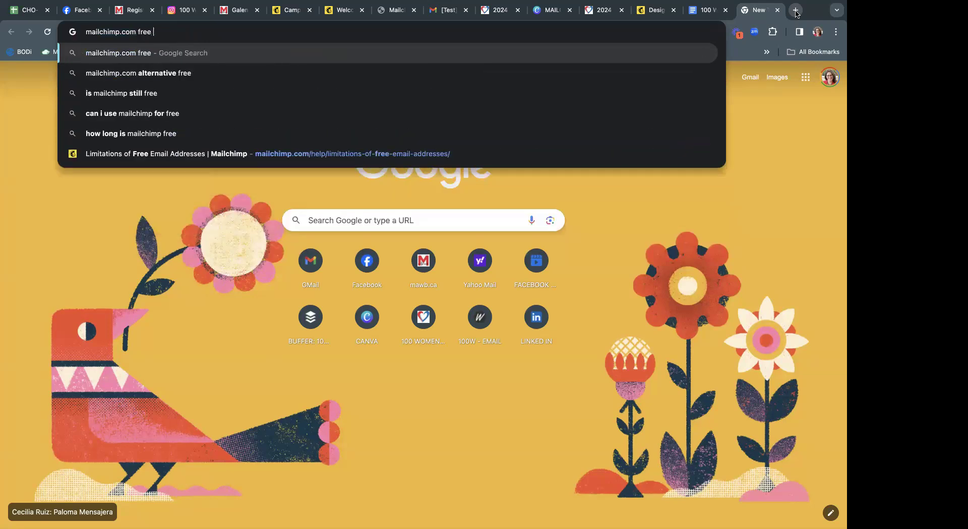
type("plan")
key("Return")
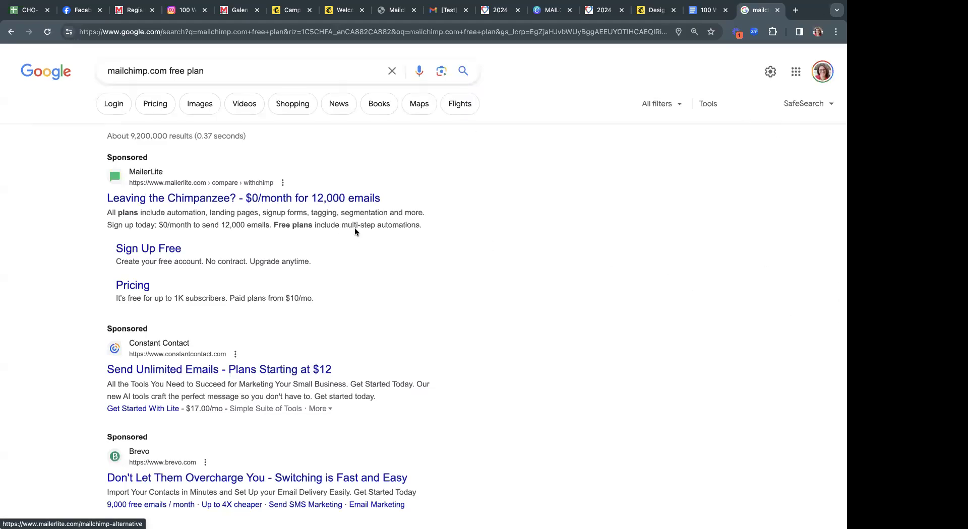
scroll(359, 227, "down", 1)
scroll(359, 227, "down", 5)
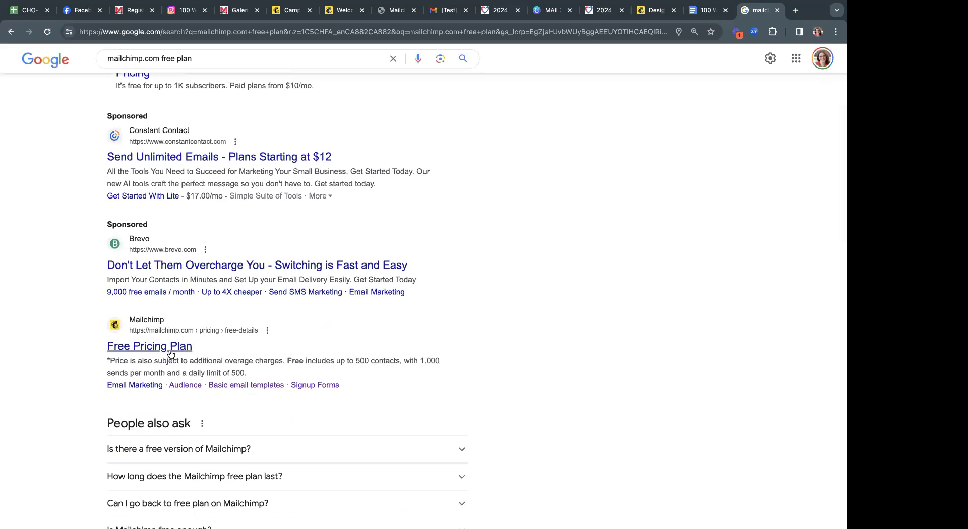
Open the Free Pricing Plan page and review its Free, Essentials, Standard and Premium prices.
left_click(170, 352)
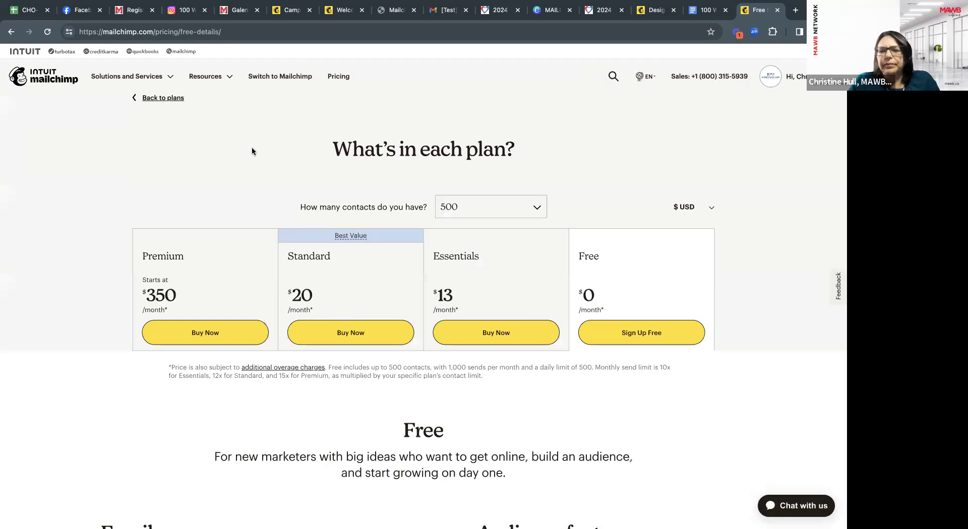
scroll(537, 256, "down", 1)
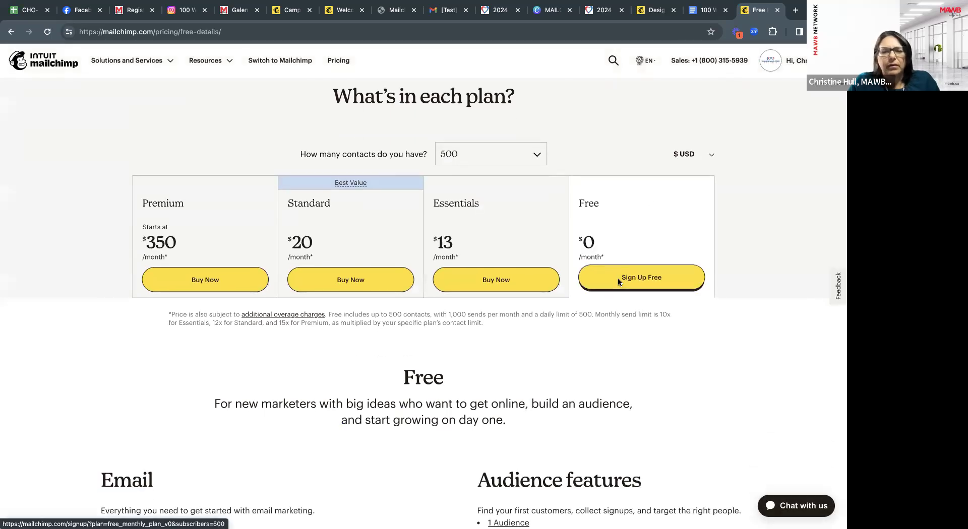
scroll(618, 277, "down", 3)
scroll(618, 282, "up", 2)
scroll(618, 283, "up", 1)
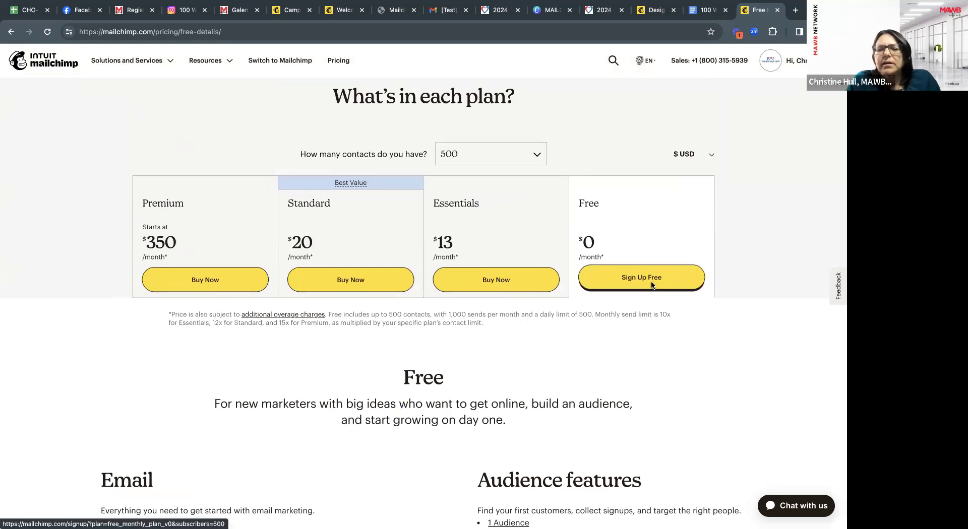
scroll(585, 346, "down", 10)
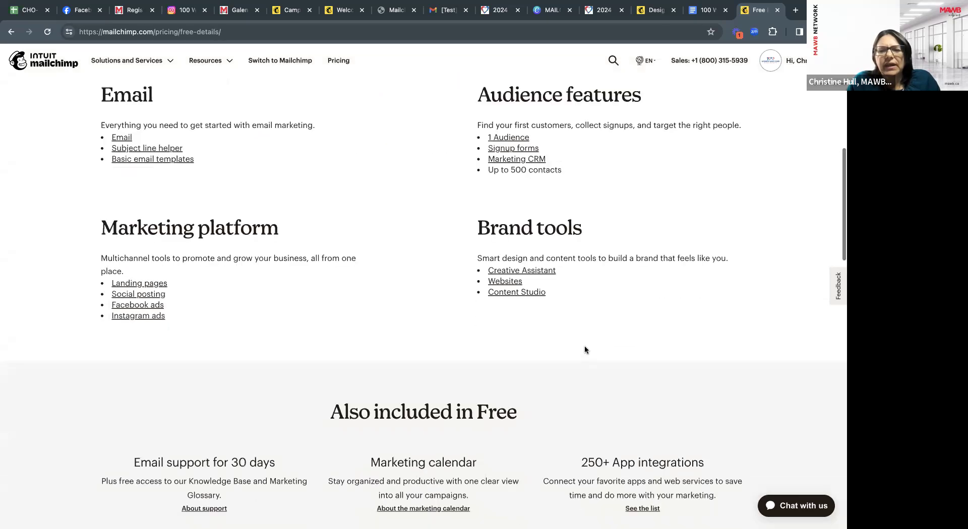
scroll(585, 349, "down", 6)
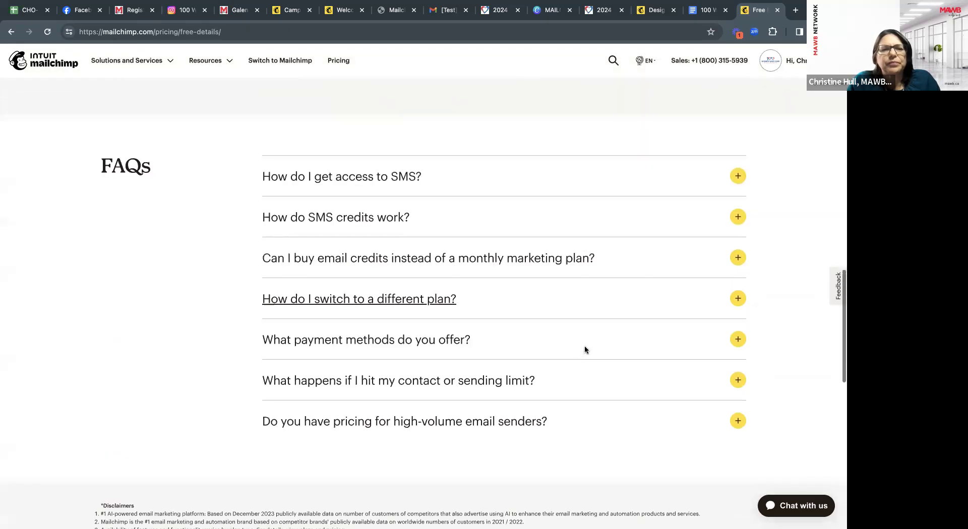
scroll(585, 349, "down", 1)
scroll(585, 349, "up", 18)
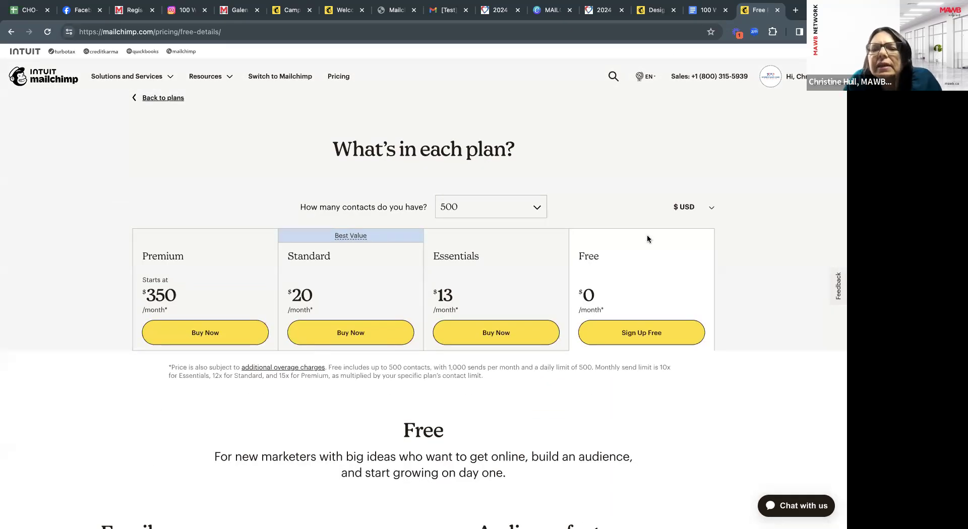
Scroll through the plan comparison table showing Essentials as current, then go back to All campaigns.
left_click(602, 338)
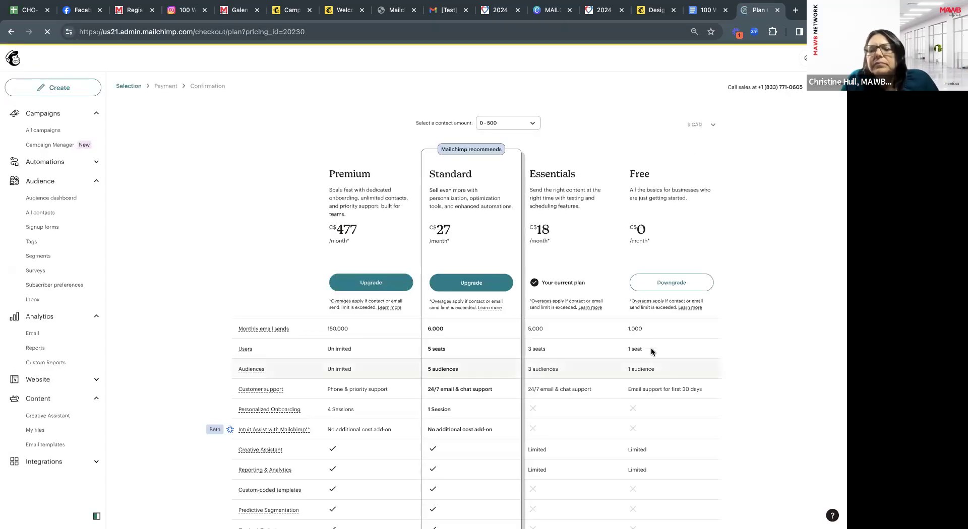
scroll(652, 334, "down", 3)
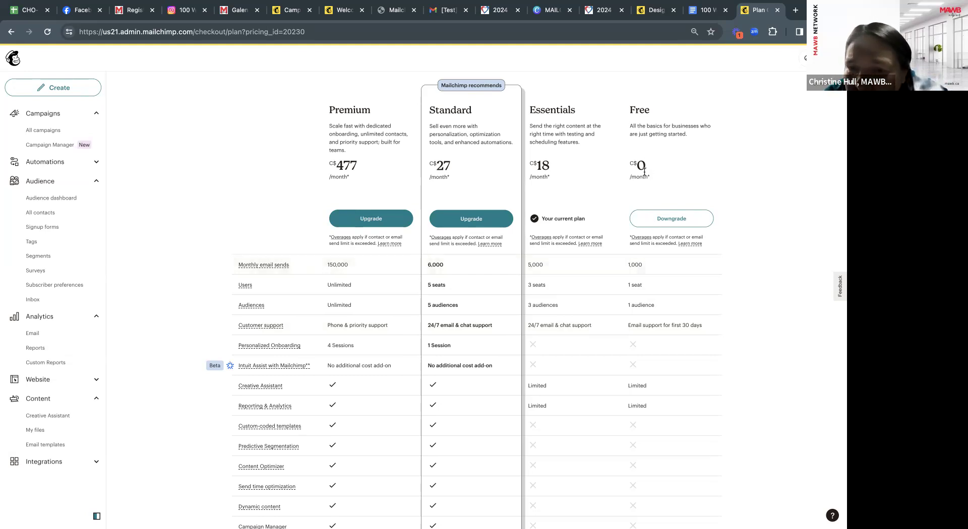
scroll(644, 182, "down", 2)
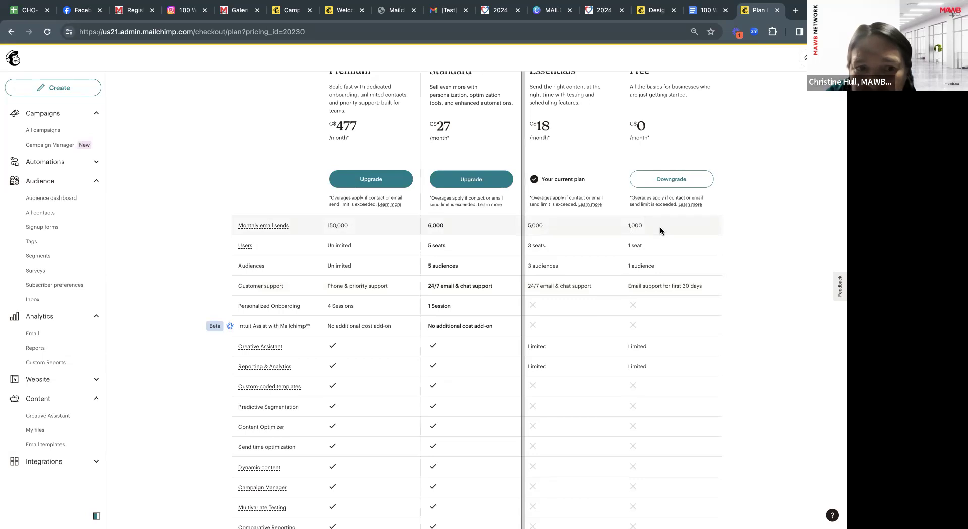
scroll(661, 231, "down", 1)
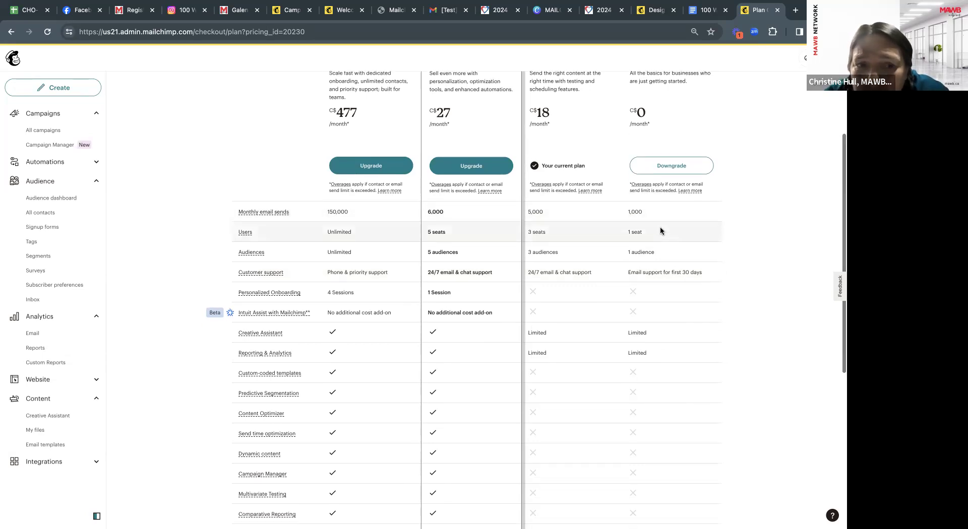
scroll(661, 231, "down", 1)
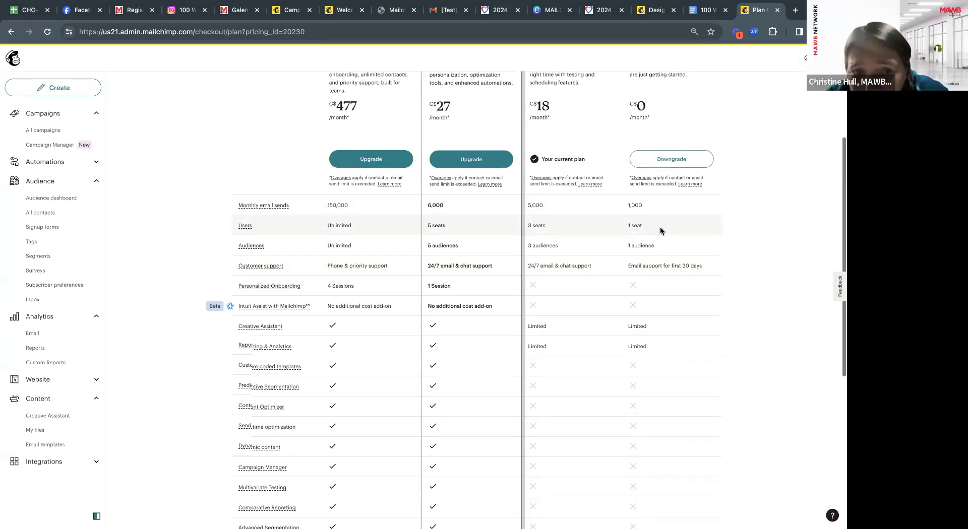
scroll(661, 231, "down", 1)
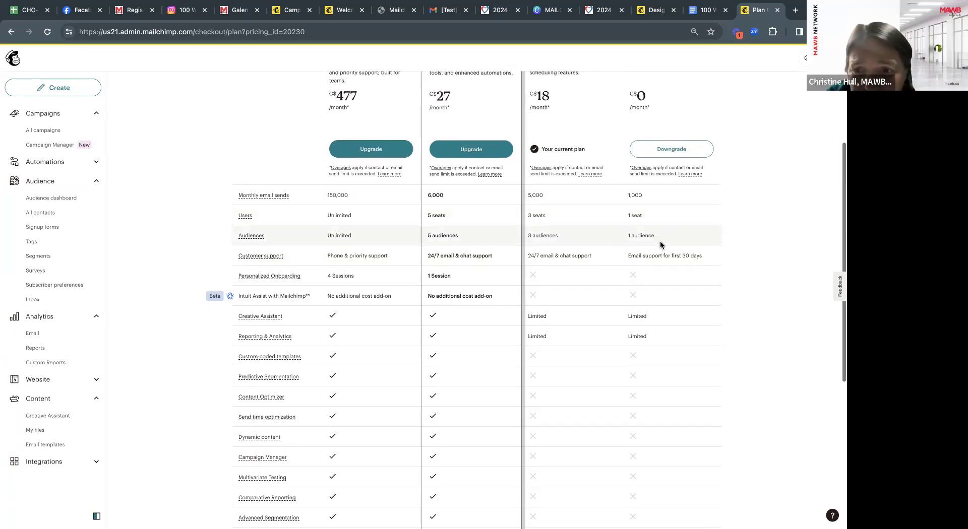
scroll(661, 244, "down", 5)
scroll(661, 244, "up", 10)
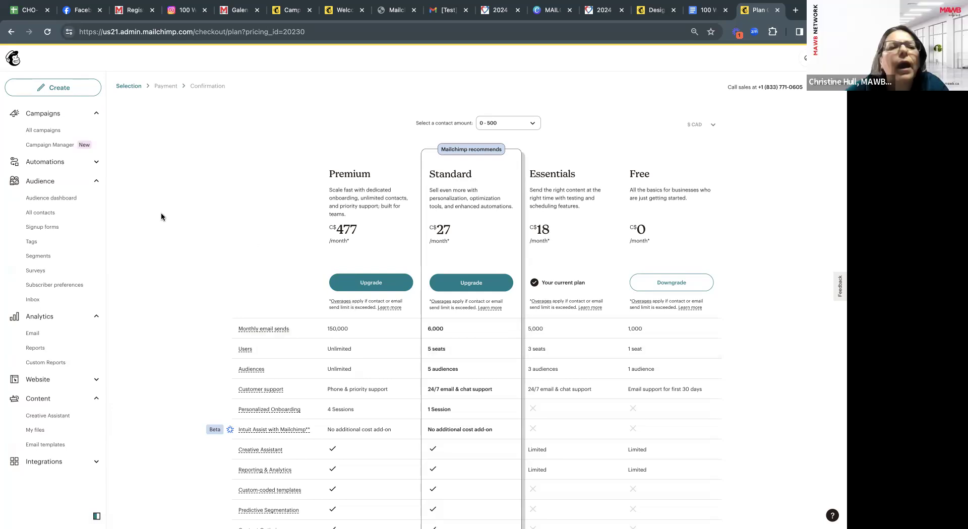
left_click(50, 131)
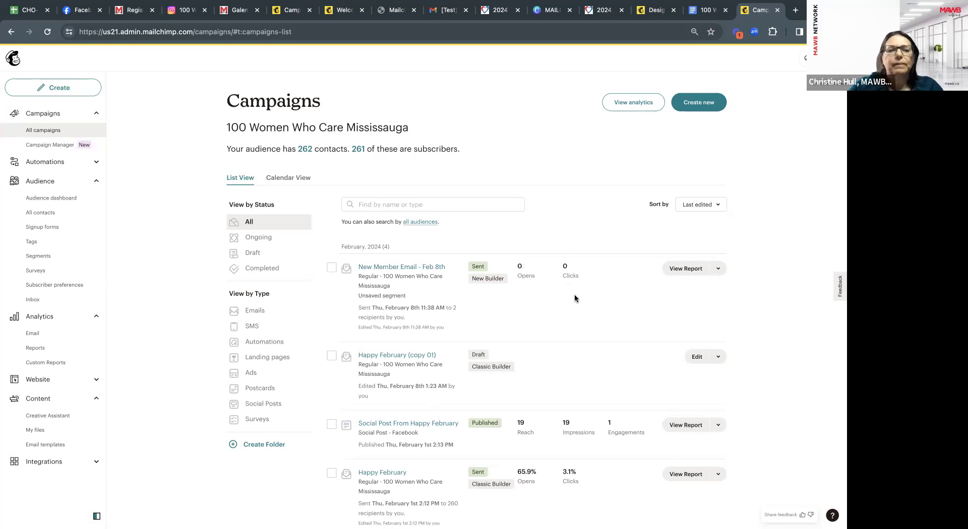
Go from the test welcome email back to a reloaded Gmail inbox, then switch to the Week 2 guide.
left_click(447, 13)
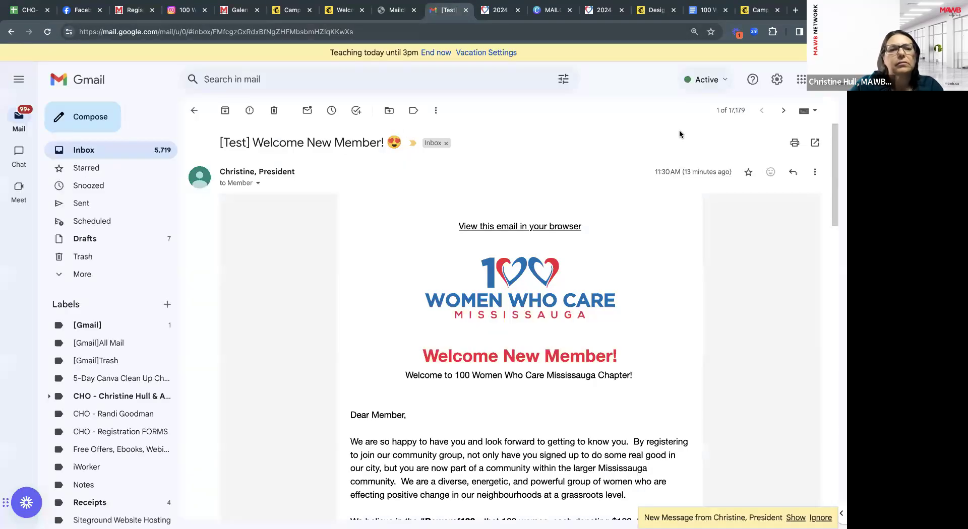
left_click(92, 153)
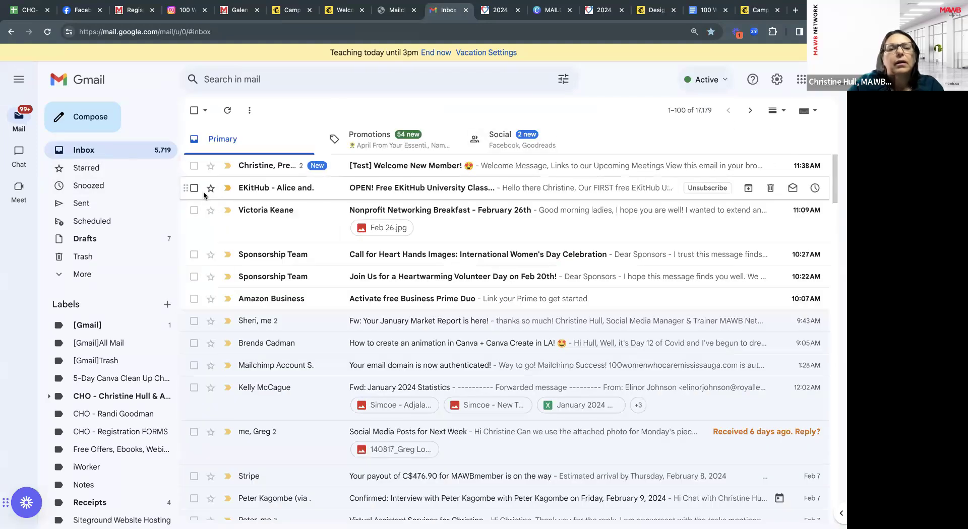
left_click(51, 34)
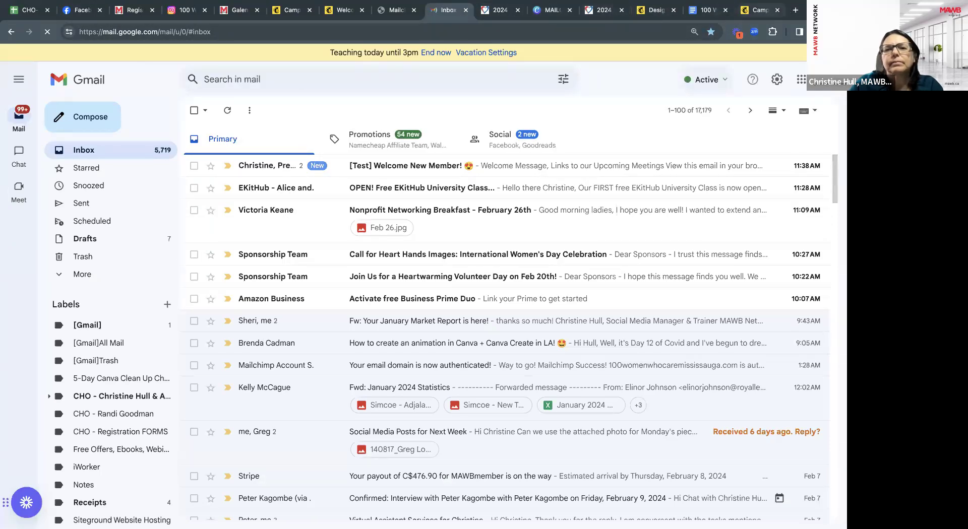
left_click(398, 14)
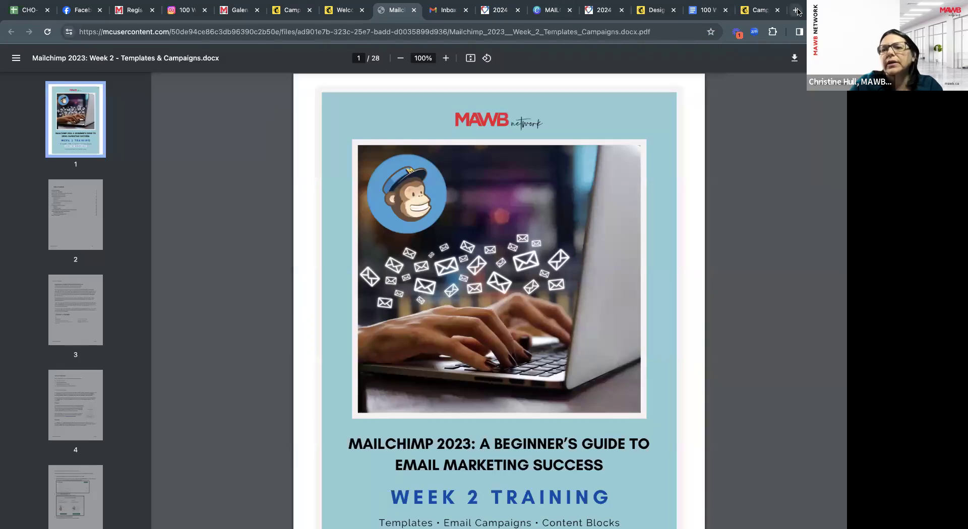
Go to yahoo.com in a new tab and open Yahoo Mail.
left_click(795, 10)
type("yahoo.com")
key("Return")
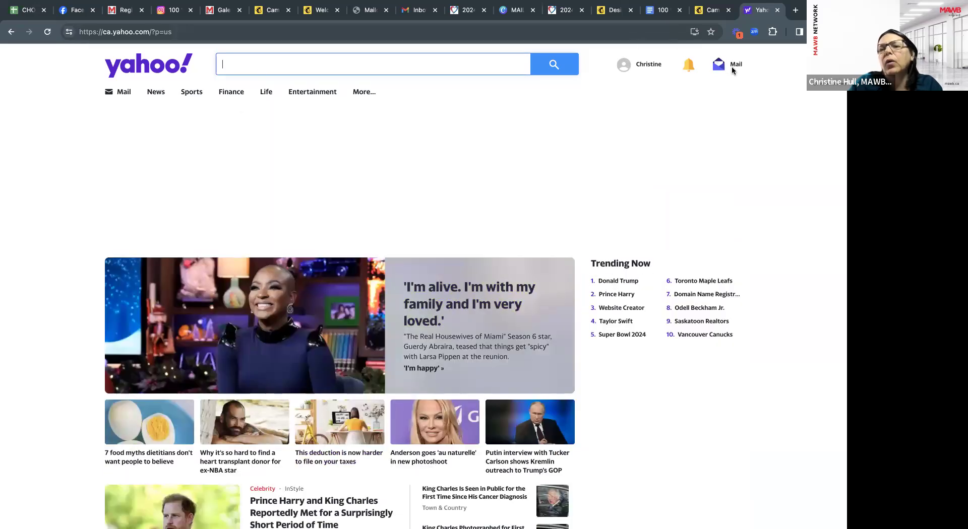
left_click(731, 65)
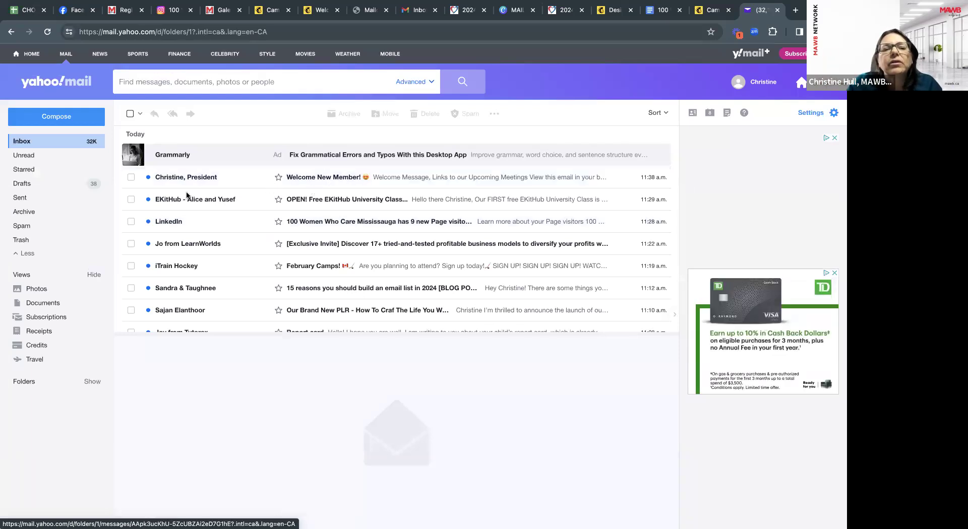
Open the Welcome New Member email and follow its Info Session Register Now link.
left_click(314, 181)
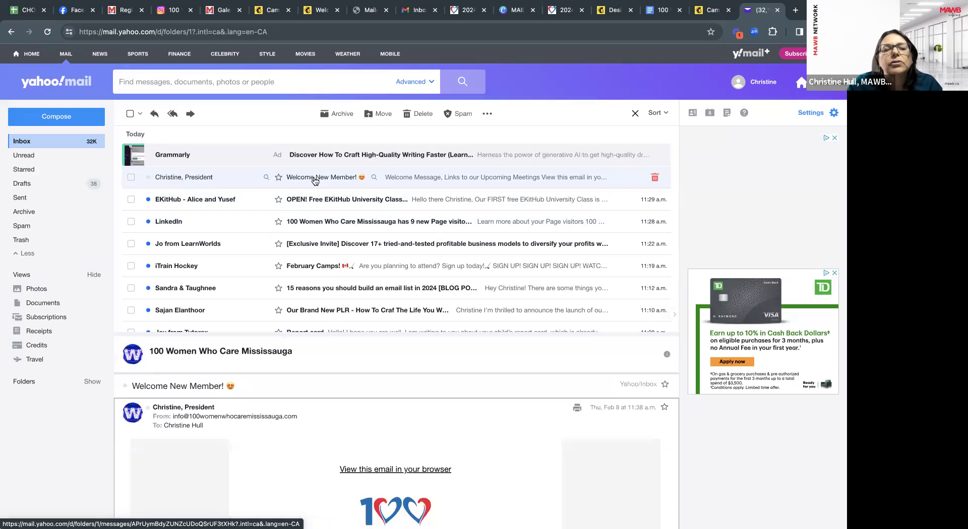
left_click(315, 181)
scroll(328, 287, "down", 6)
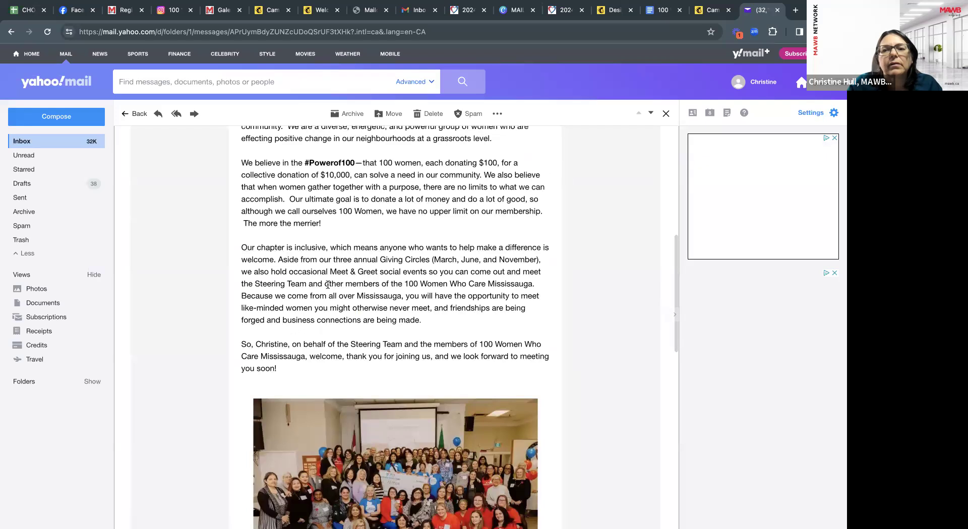
scroll(343, 409, "down", 3)
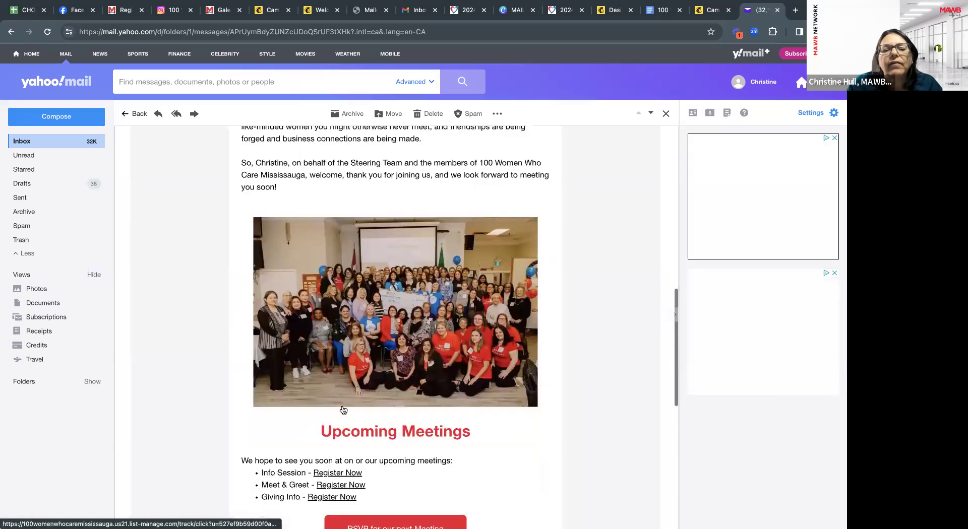
scroll(343, 410, "down", 3)
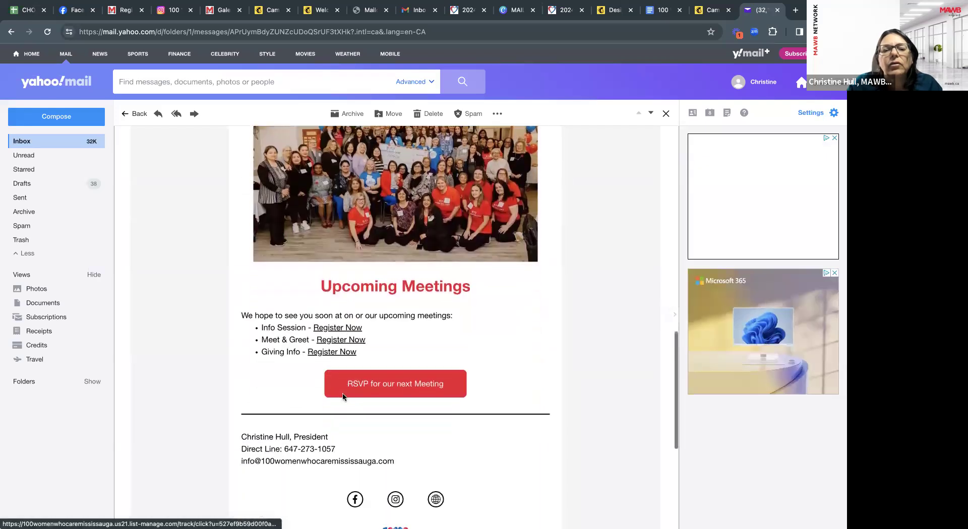
left_click(332, 327)
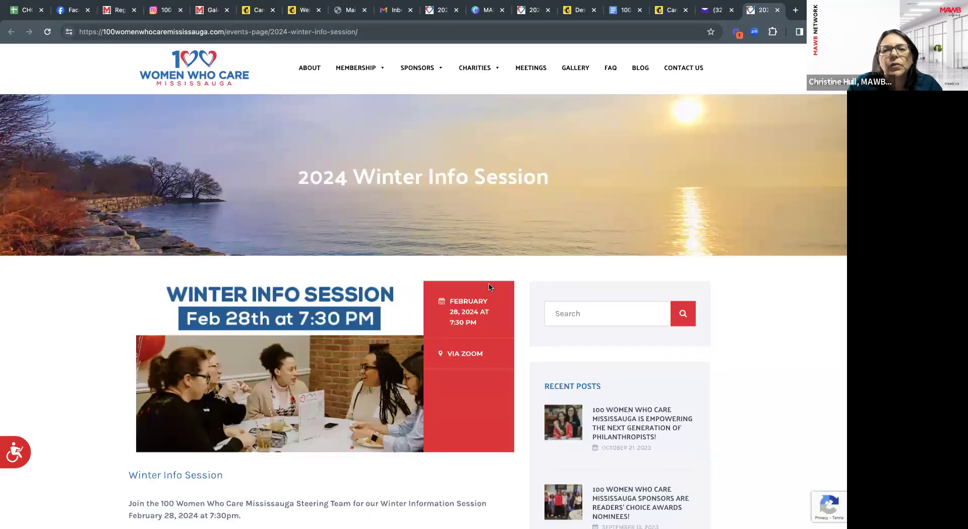
Return to the Mailchimp Campaigns list and reload it to refresh the campaign stats.
left_click(255, 11)
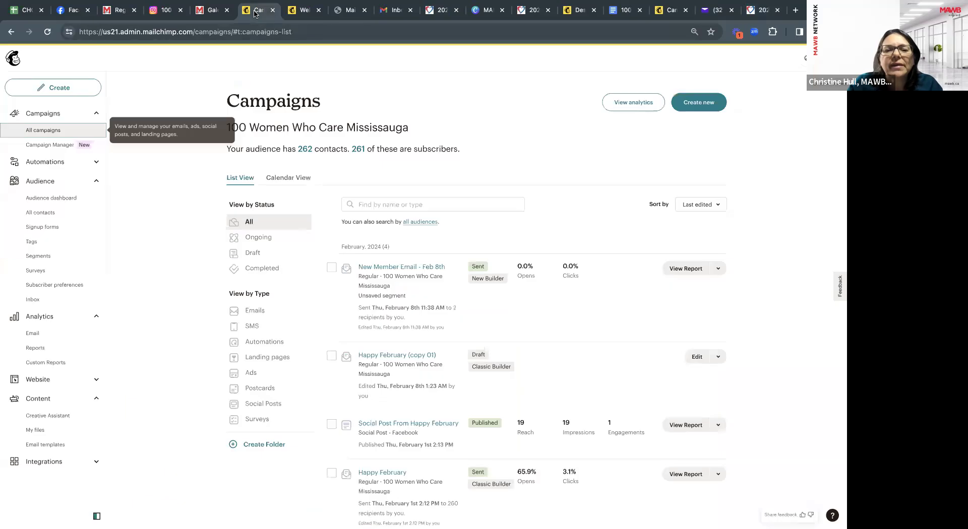
left_click(47, 31)
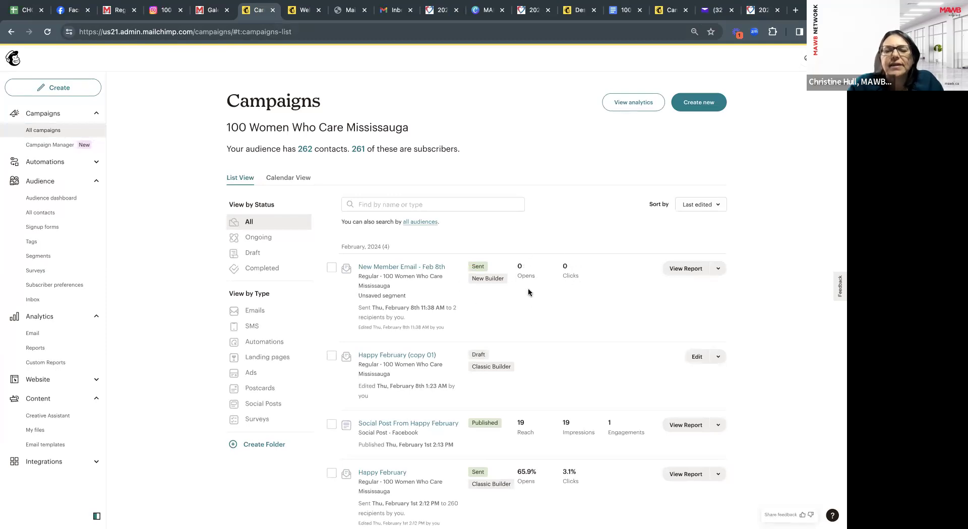
Scroll through the New Member Email - Feb 8th report, then return to All campaigns.
left_click(686, 270)
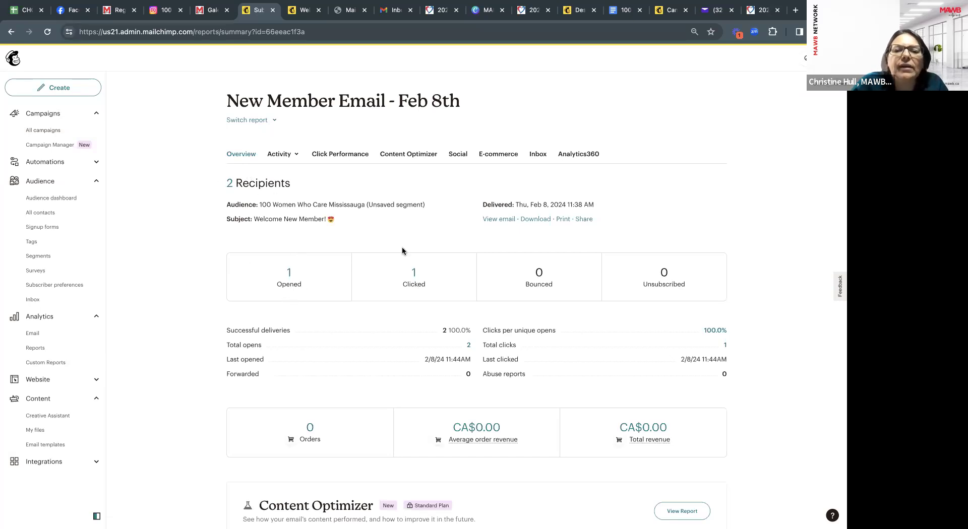
scroll(420, 294, "down", 4)
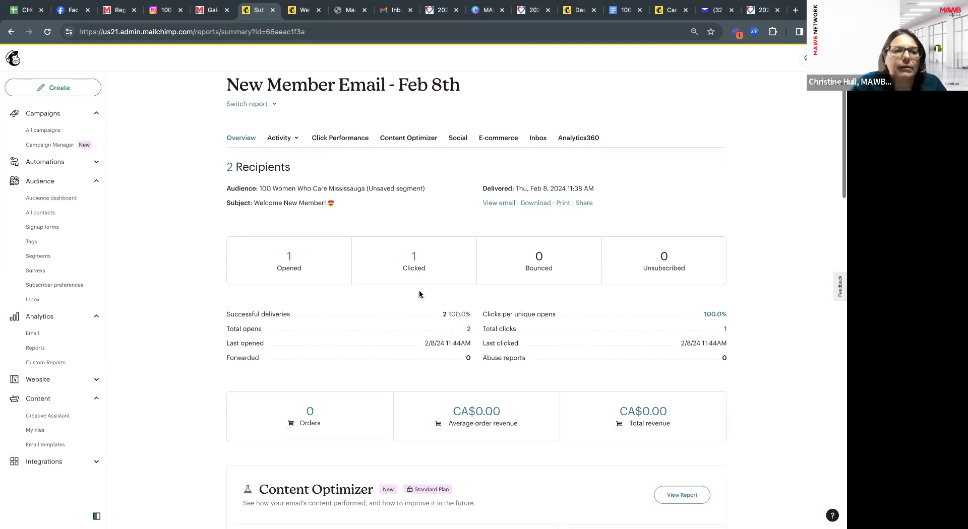
scroll(420, 294, "down", 10)
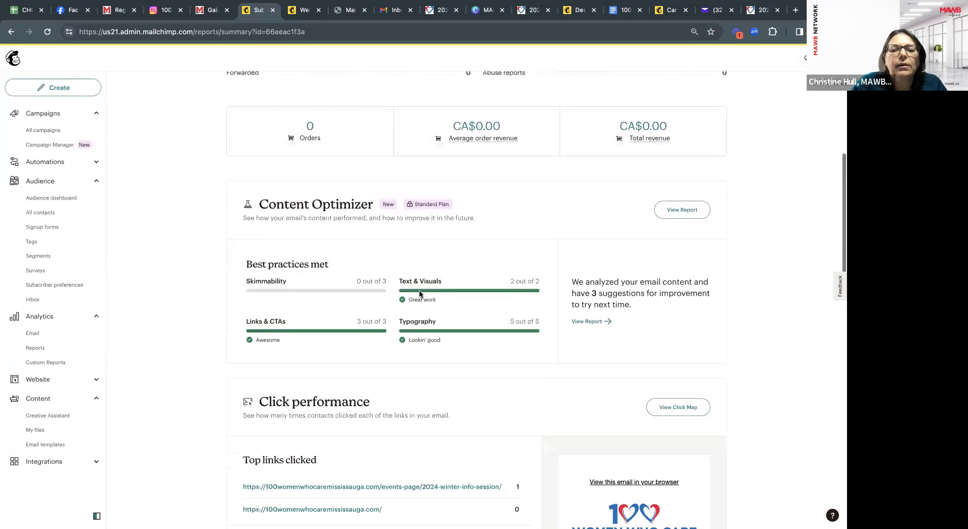
scroll(419, 294, "down", 11)
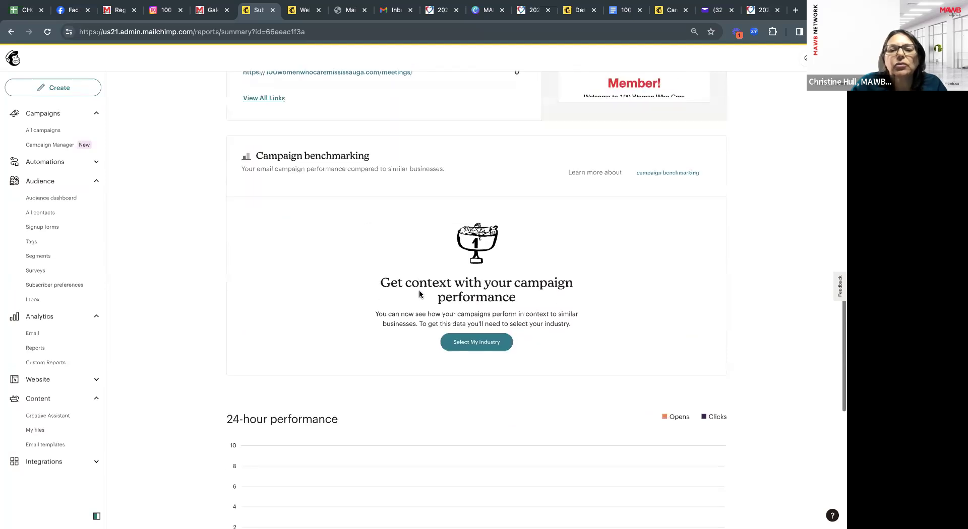
scroll(419, 294, "up", 19)
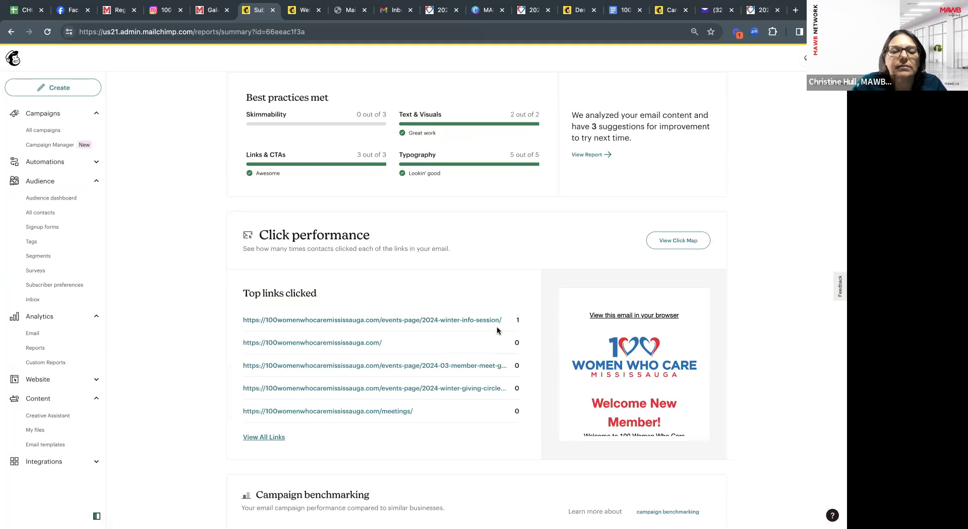
scroll(497, 330, "up", 2)
scroll(497, 330, "up", 5)
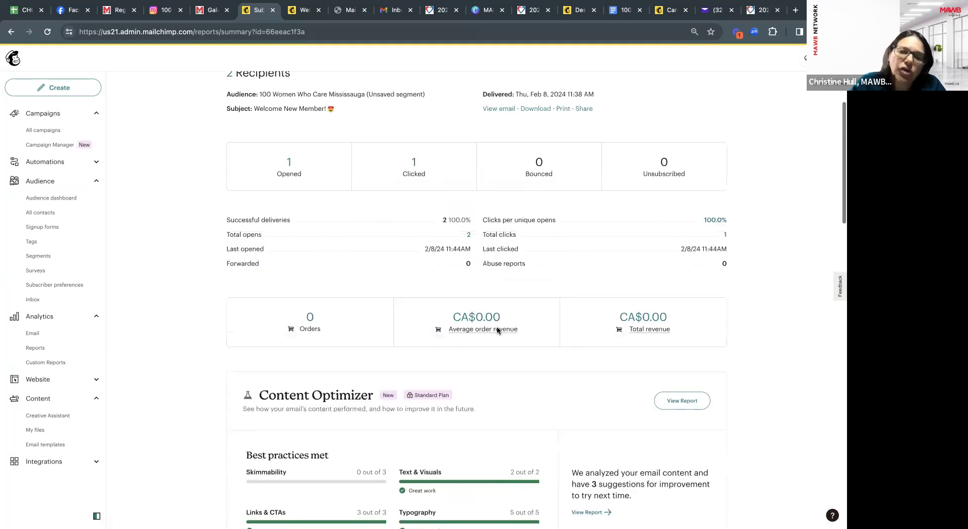
scroll(506, 294, "up", 1)
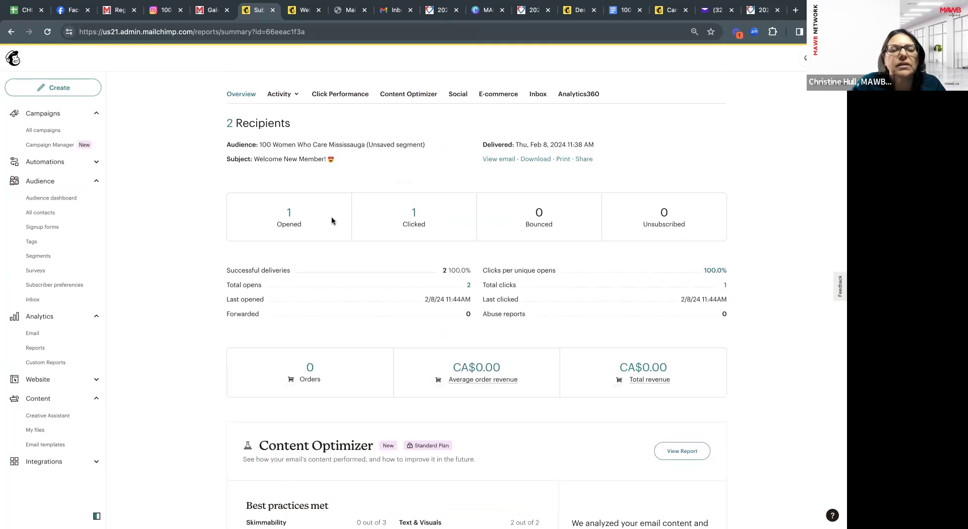
scroll(422, 224, "up", 1)
scroll(422, 224, "up", 1)
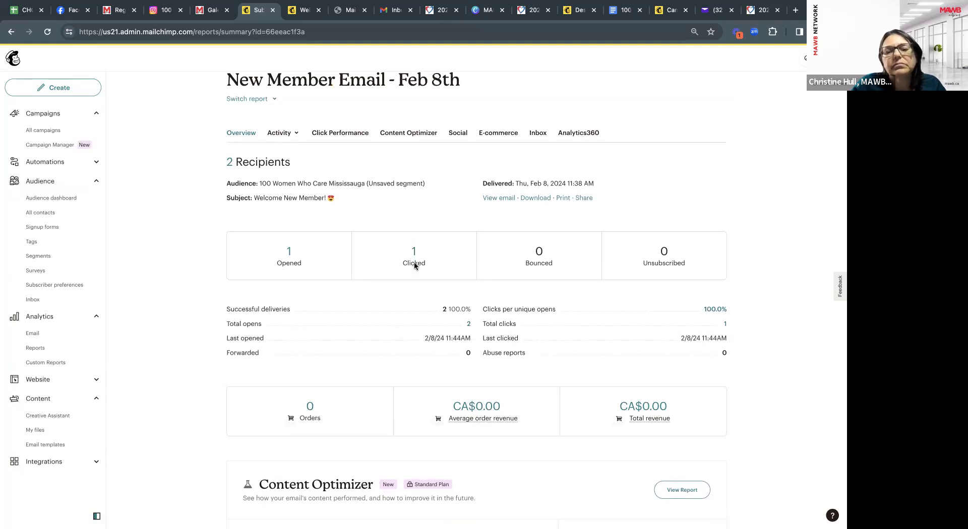
scroll(415, 265, "down", 3)
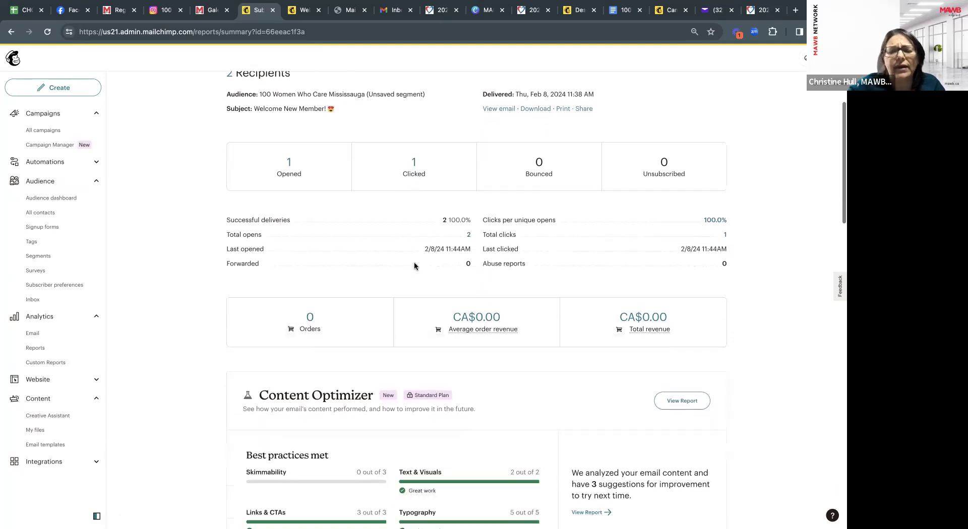
scroll(414, 265, "up", 3)
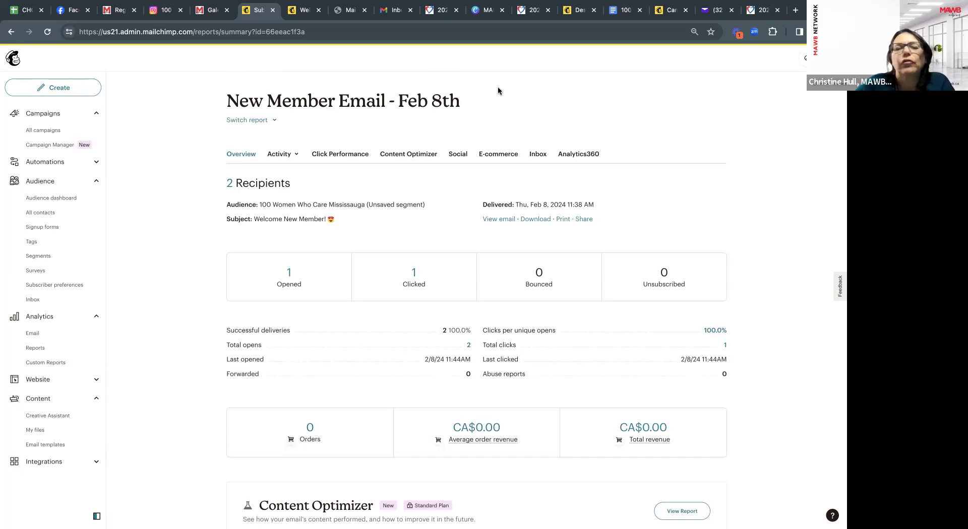
left_click(38, 132)
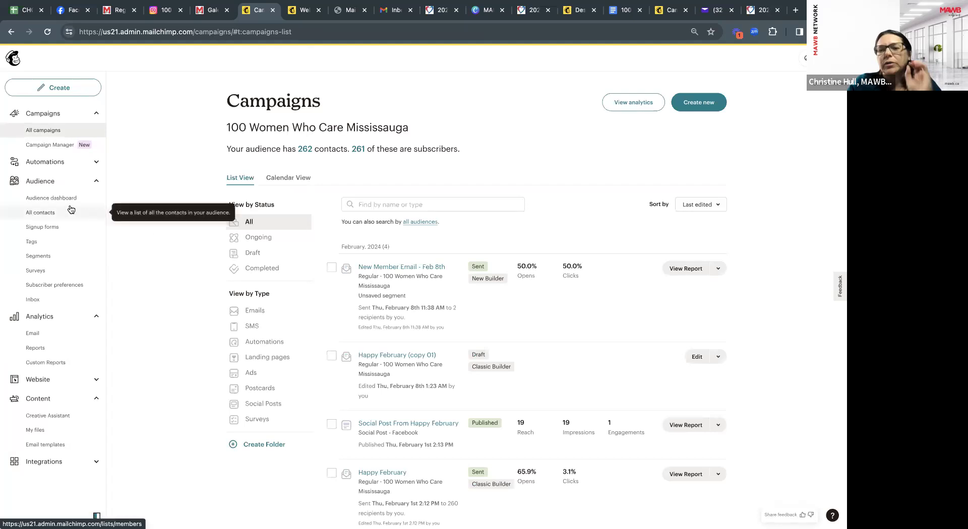
From All contacts, open the first contact's profile and follow her clicked link to the Winter Info Session page.
left_click(48, 216)
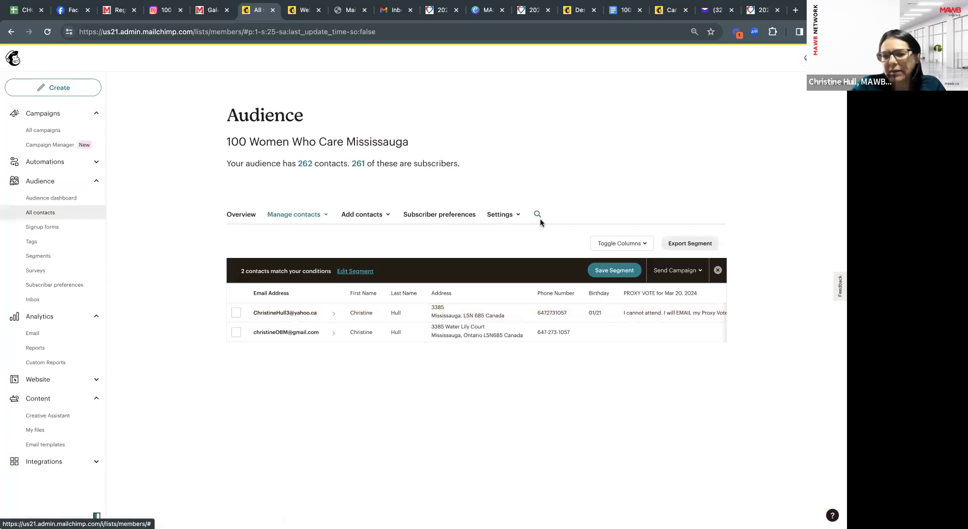
left_click(298, 313)
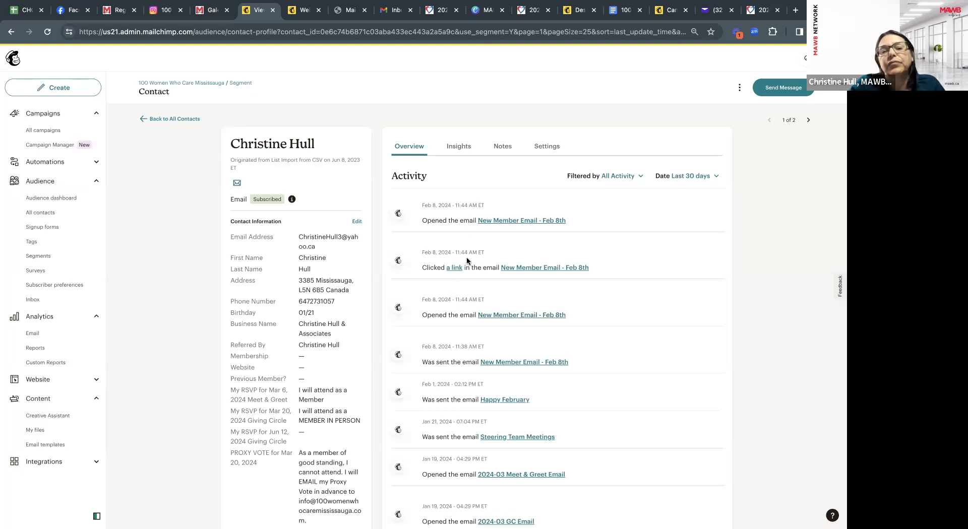
left_click(454, 269)
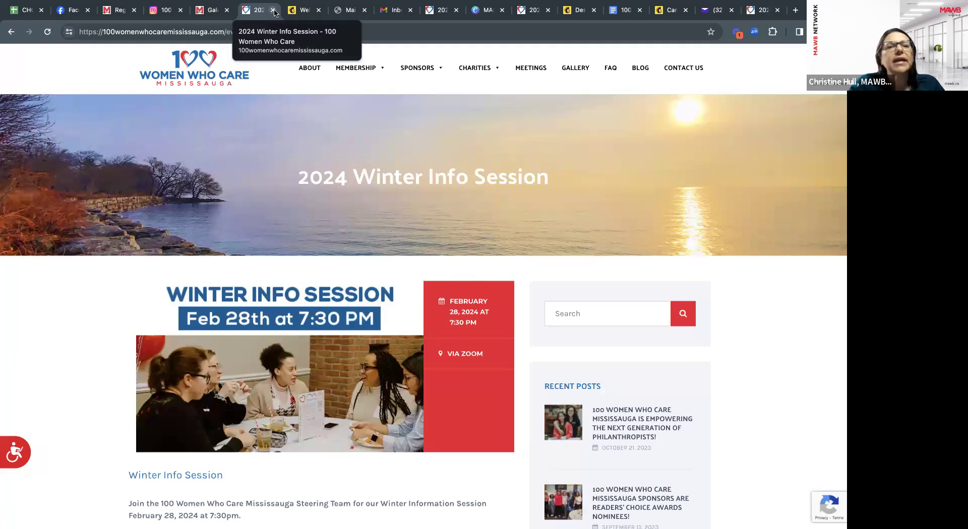
Close the Winter Info Session tab and look over the web version of the welcome email.
left_click(273, 10)
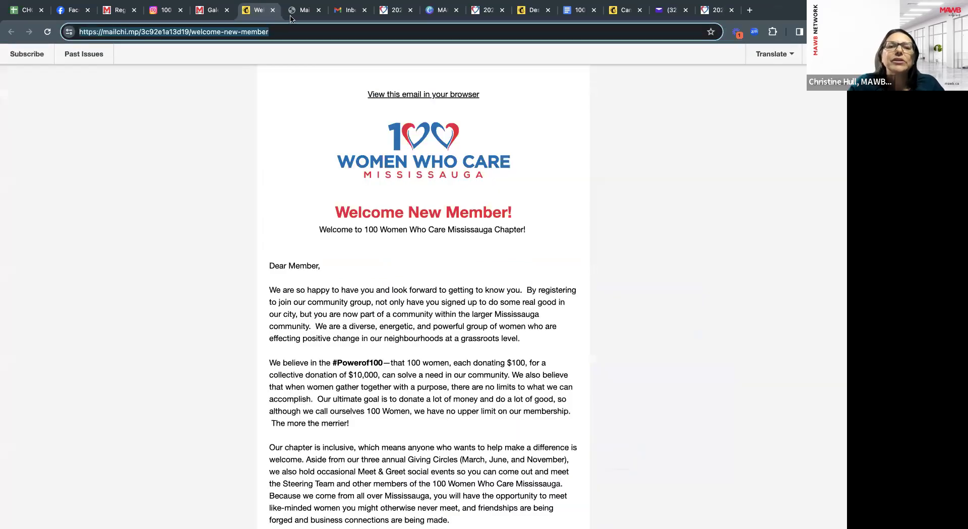
left_click(368, 11)
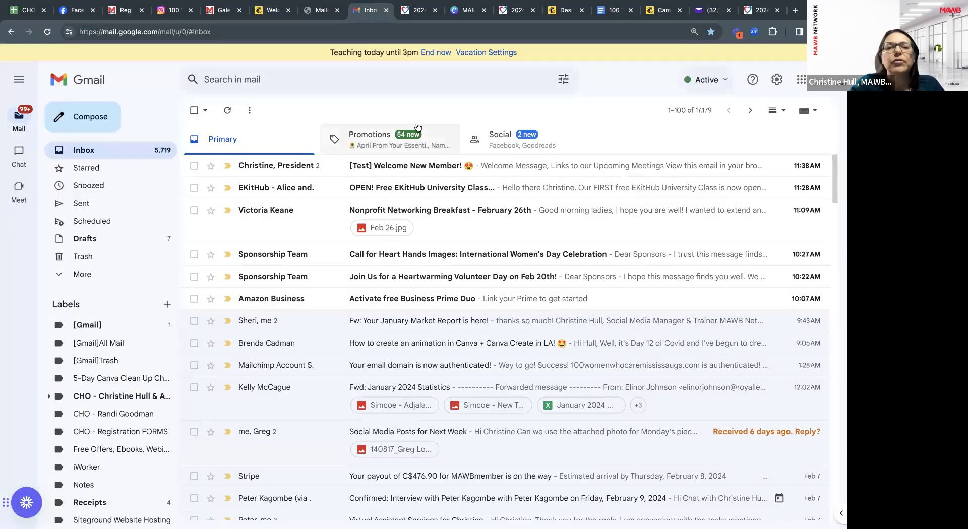
left_click(273, 10)
scroll(237, 108, "down", 1)
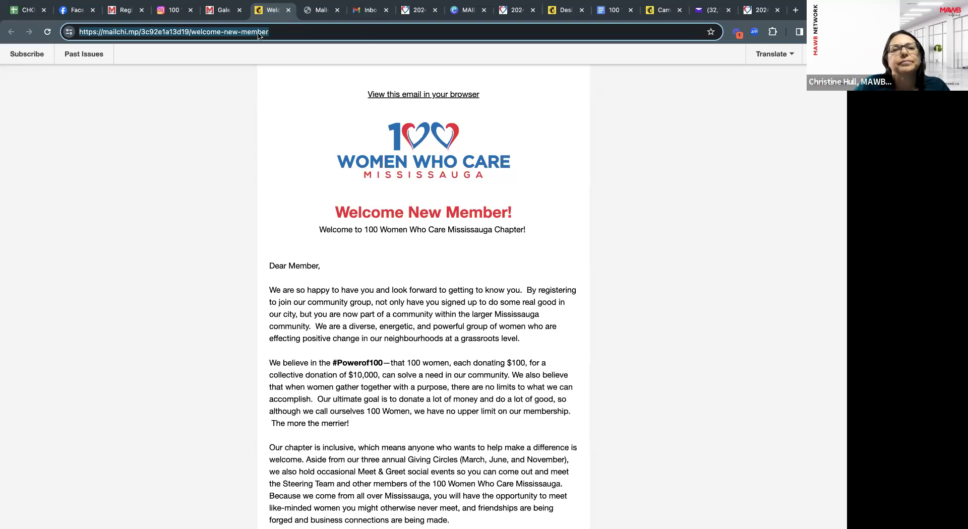
Close the email-builder help tab and return to the Mailchimp Campaigns list.
left_click(565, 11)
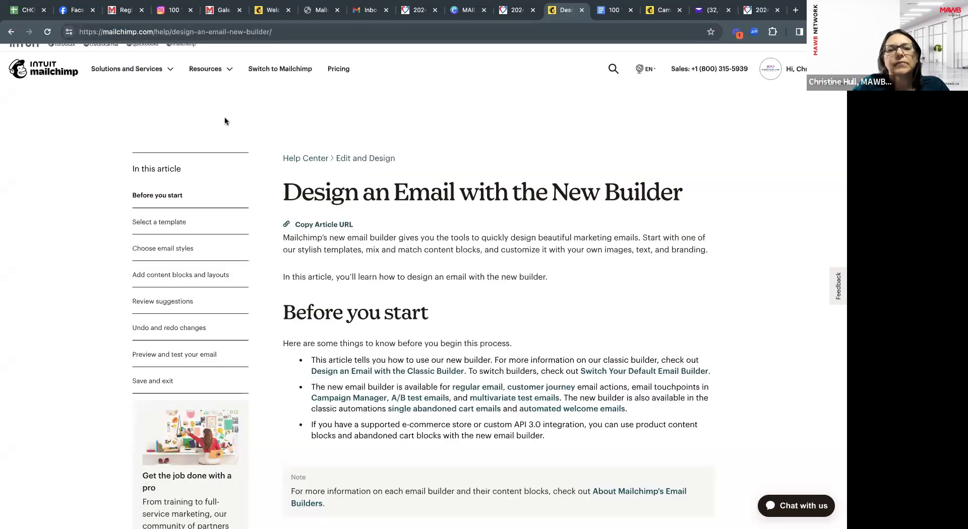
left_click(582, 10)
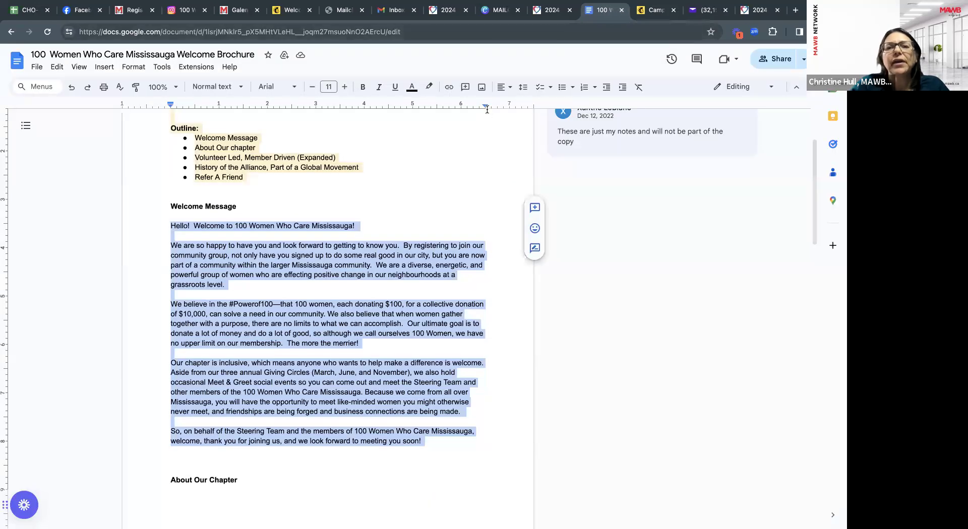
left_click(289, 11)
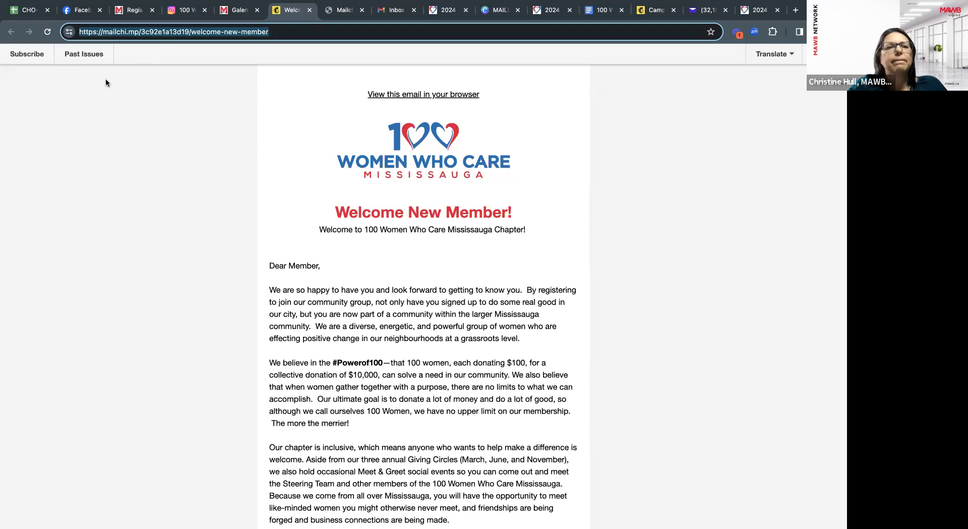
left_click(653, 10)
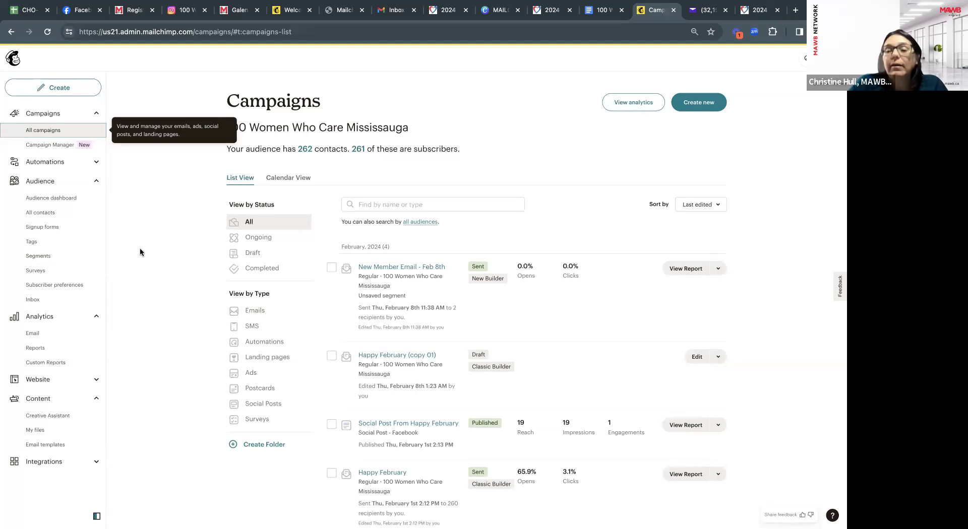
Choose Create, then Design Email under Regular email to start an Untitled draft.
left_click(59, 90)
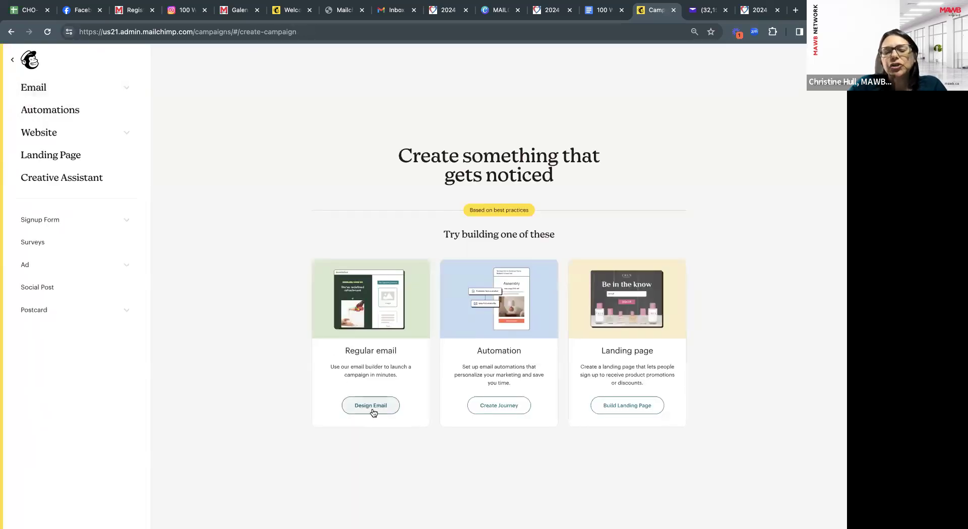
left_click(381, 405)
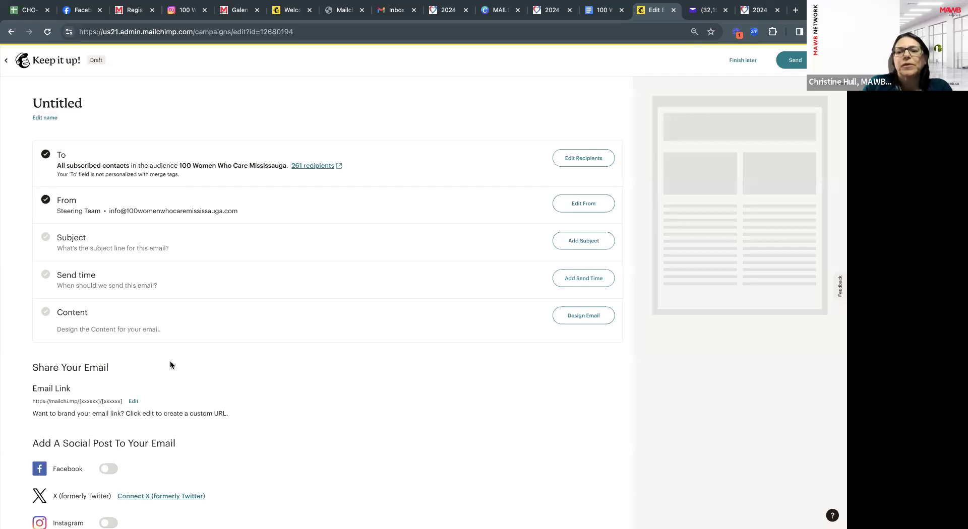
Rename the draft to 'Upcoming Meetings - RSVP NOW!' and save the name.
left_click(46, 118)
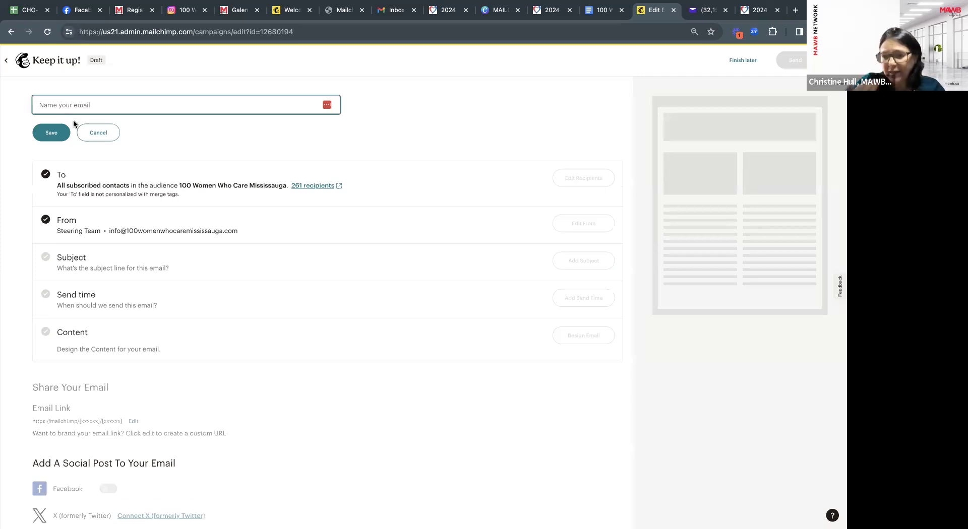
type("Upcoming ")
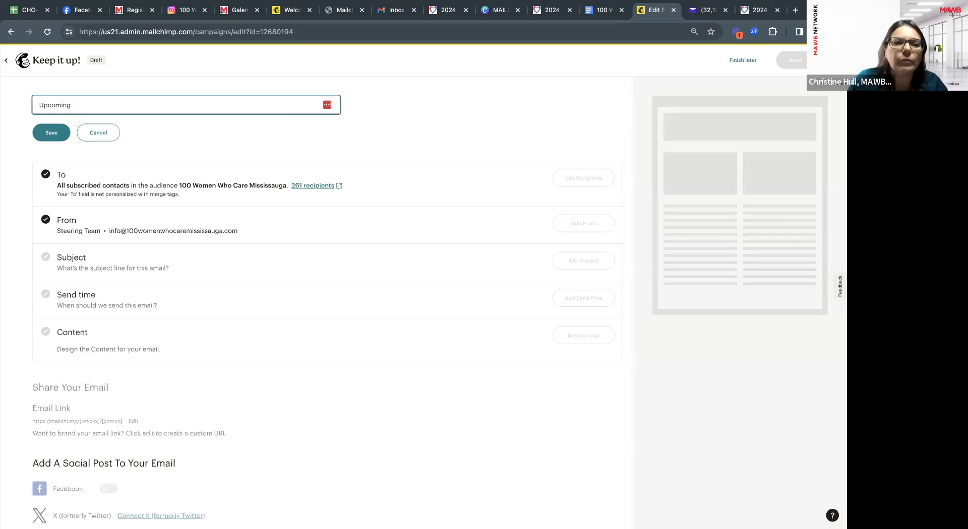
type("Meetings ")
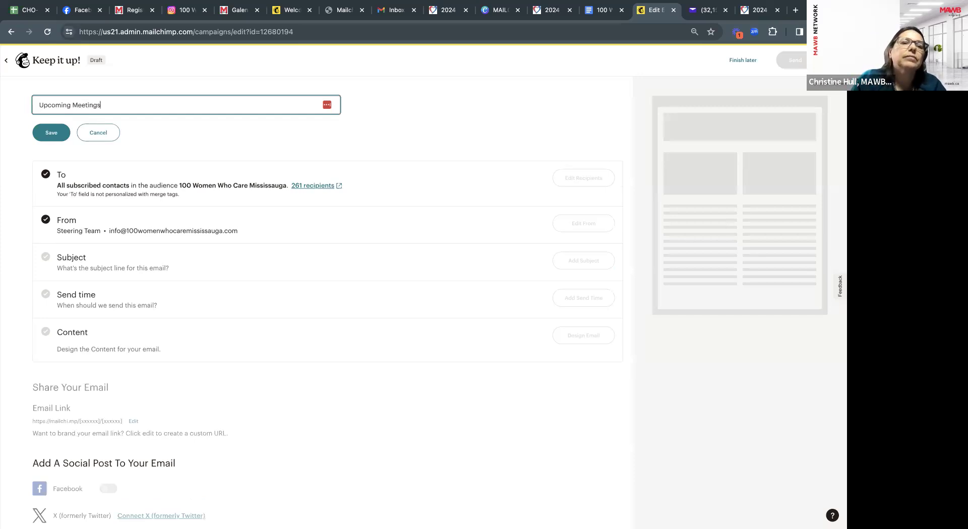
type("- RSVP NOW!")
key("ctrl+a")
left_click(53, 134)
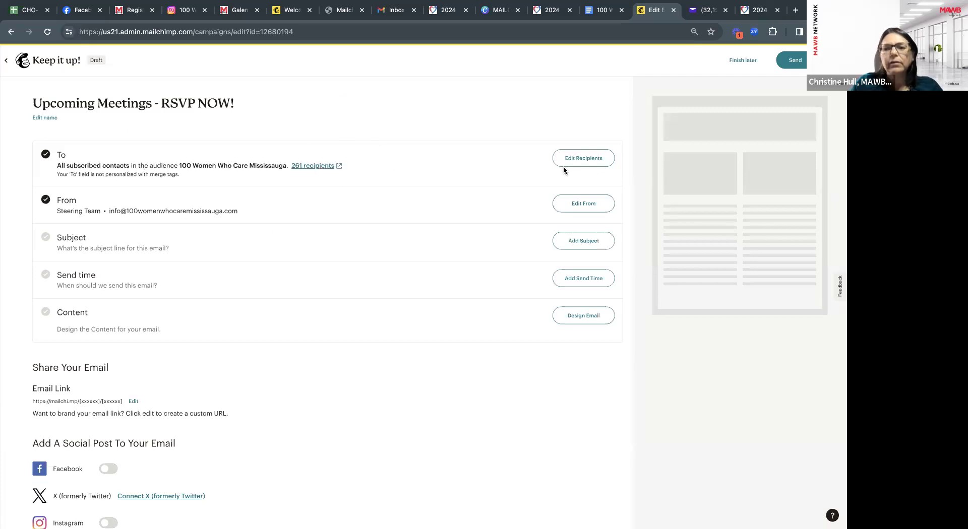
Send the campaign to a pasted-emails segment containing the recipient's single e-mail address.
left_click(589, 159)
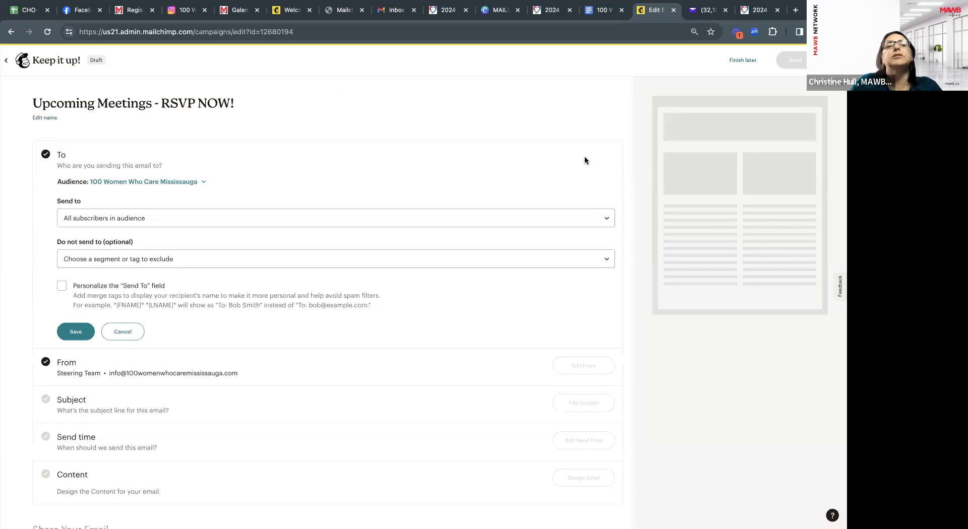
left_click(438, 218)
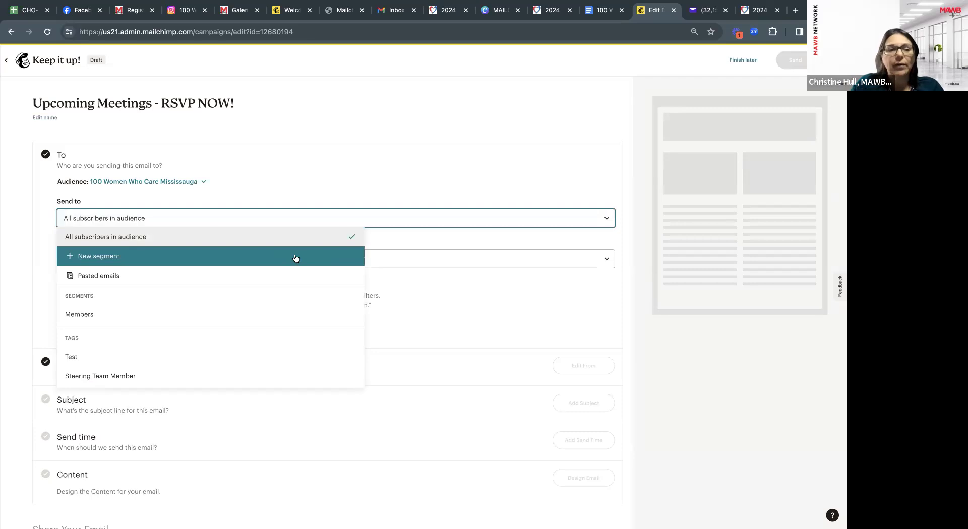
left_click(111, 279)
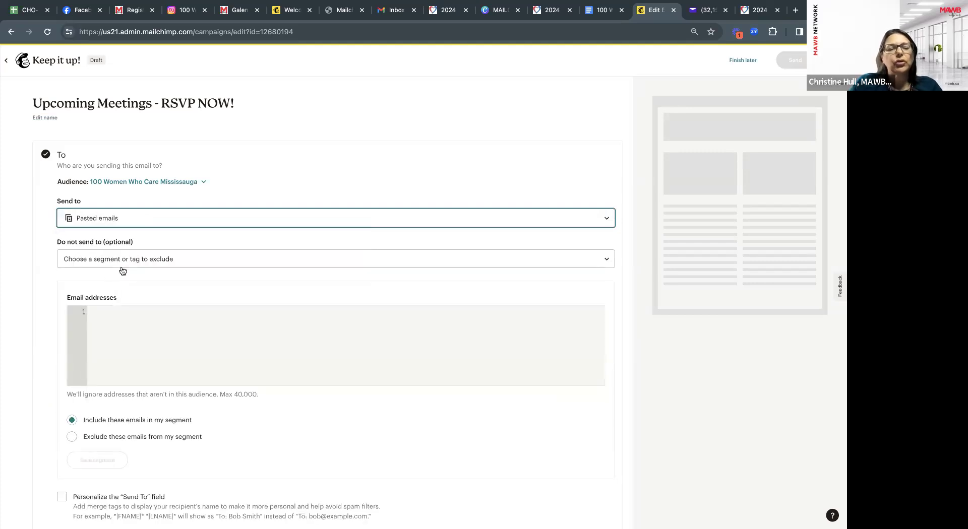
left_click(124, 313)
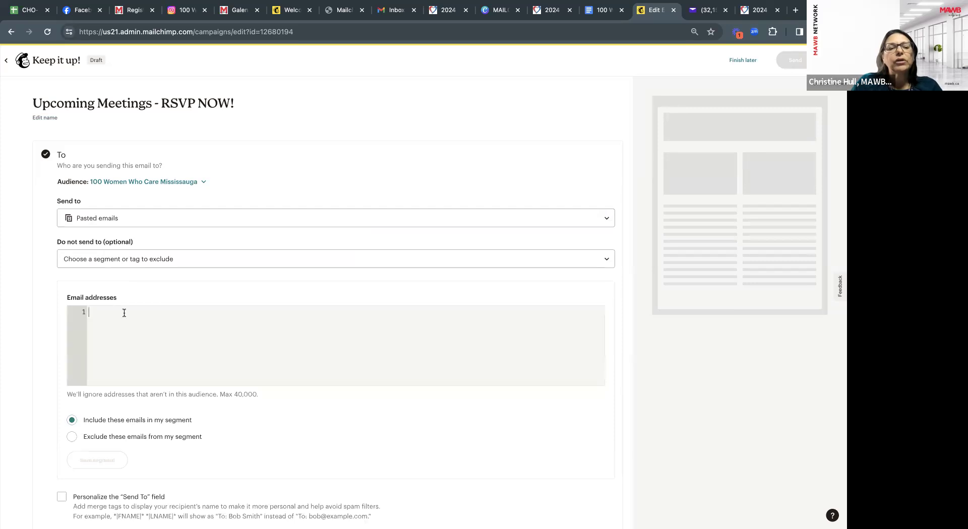
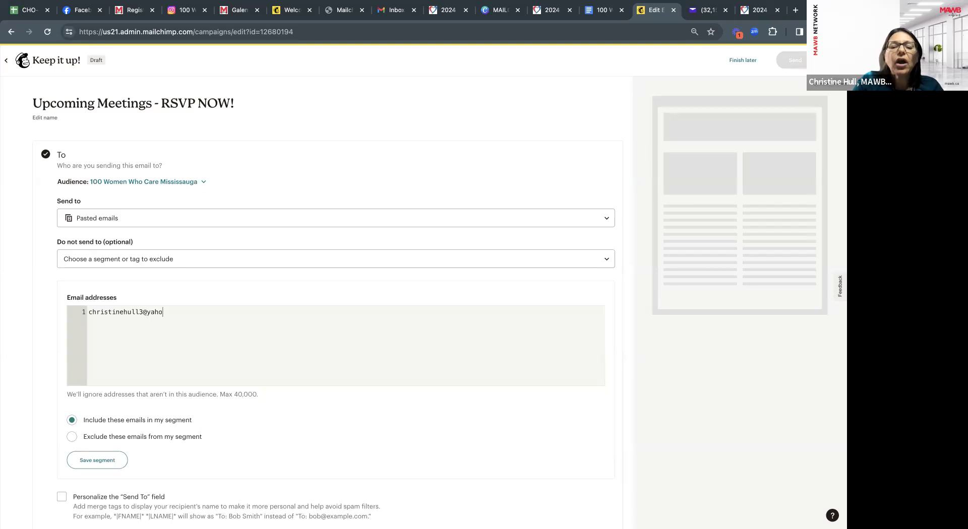
scroll(170, 362, "down", 3)
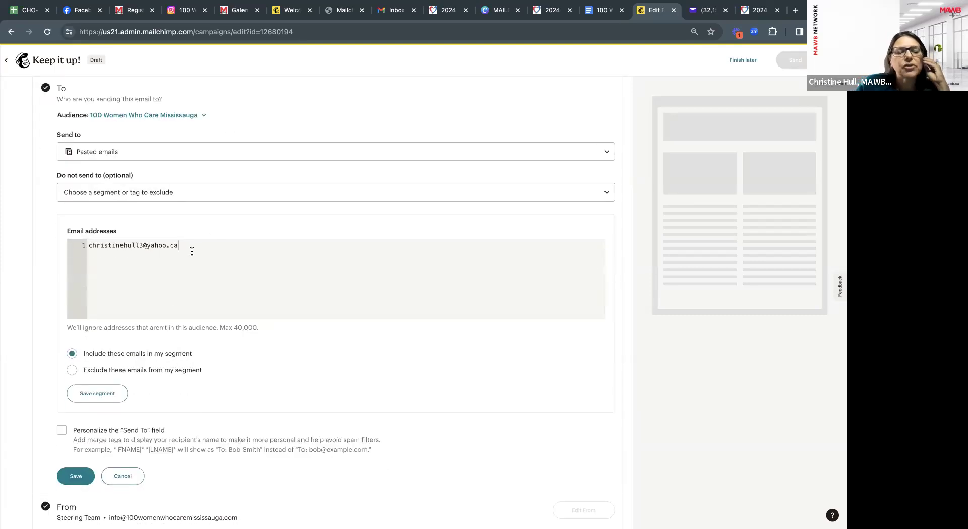
left_click(97, 394)
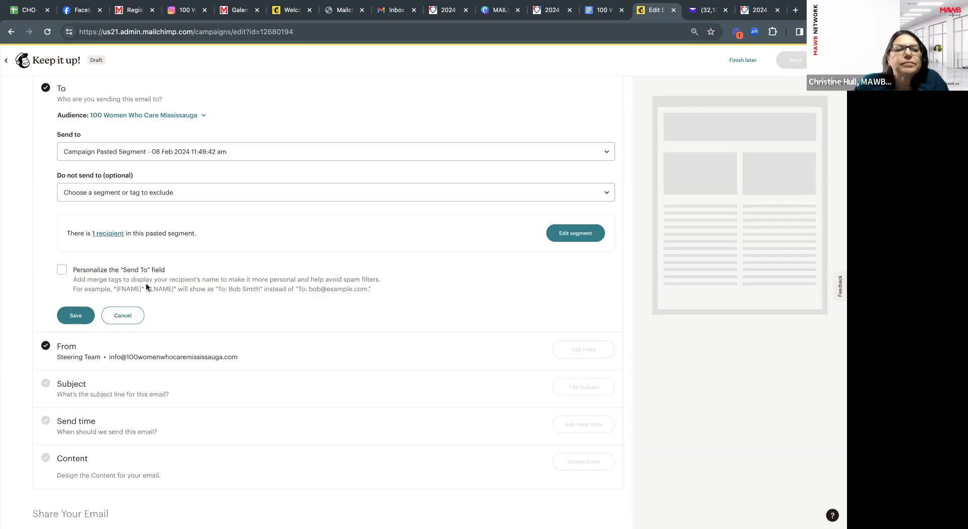
Personalize the To field with *|FNAME|* *|LNAME|*, save, and view the 1-recipient list.
scroll(161, 279, "up", 2)
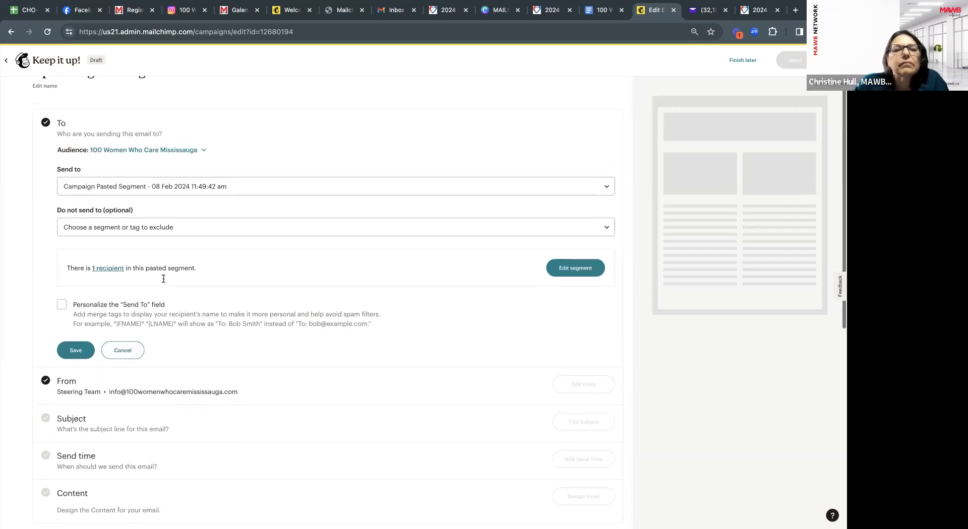
scroll(60, 252, "down", 1)
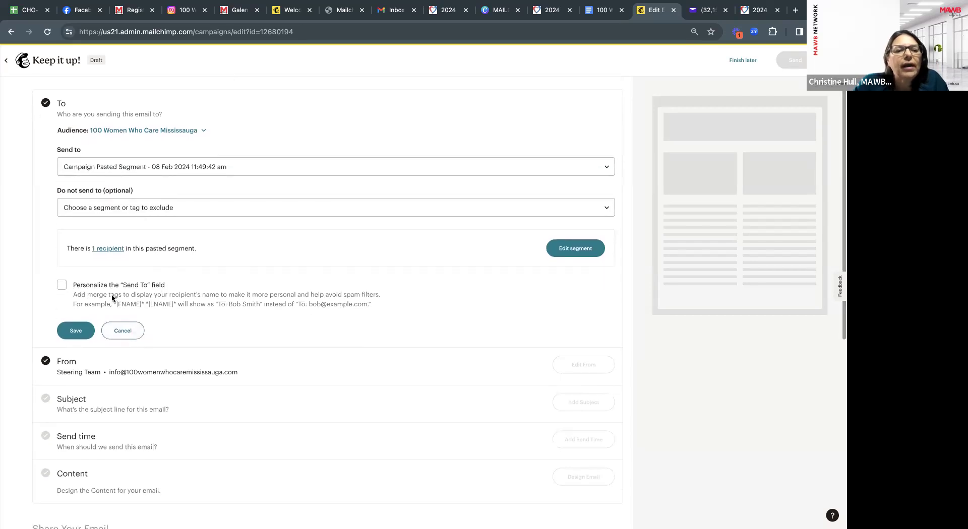
left_click(61, 285)
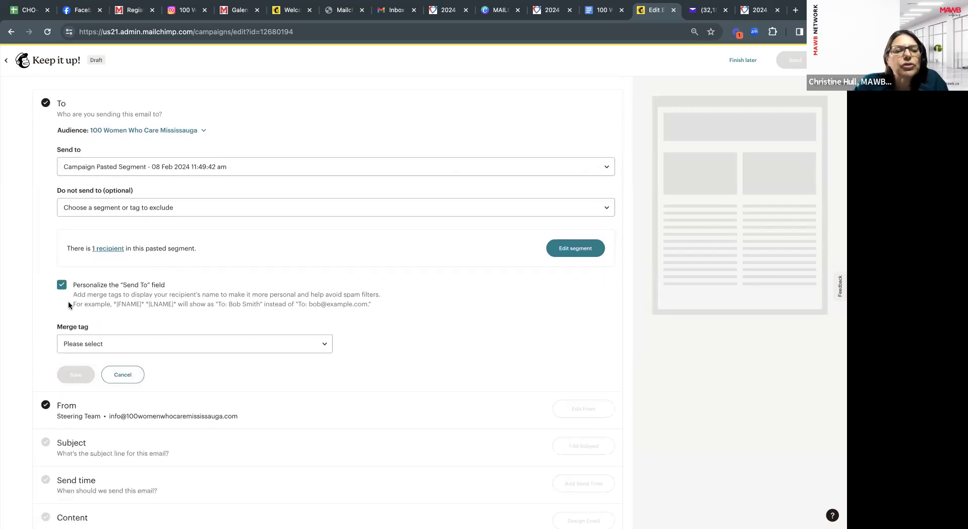
left_click(83, 346)
left_click(94, 419)
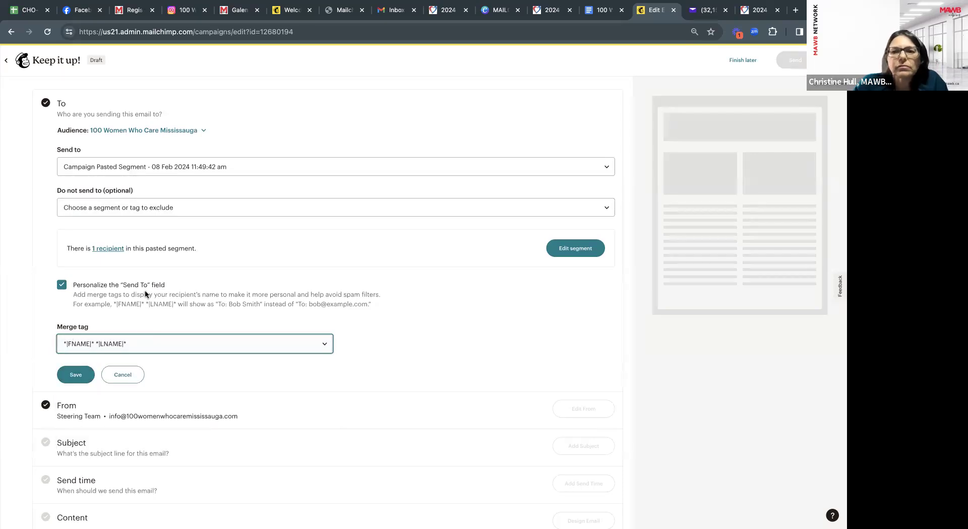
left_click(80, 374)
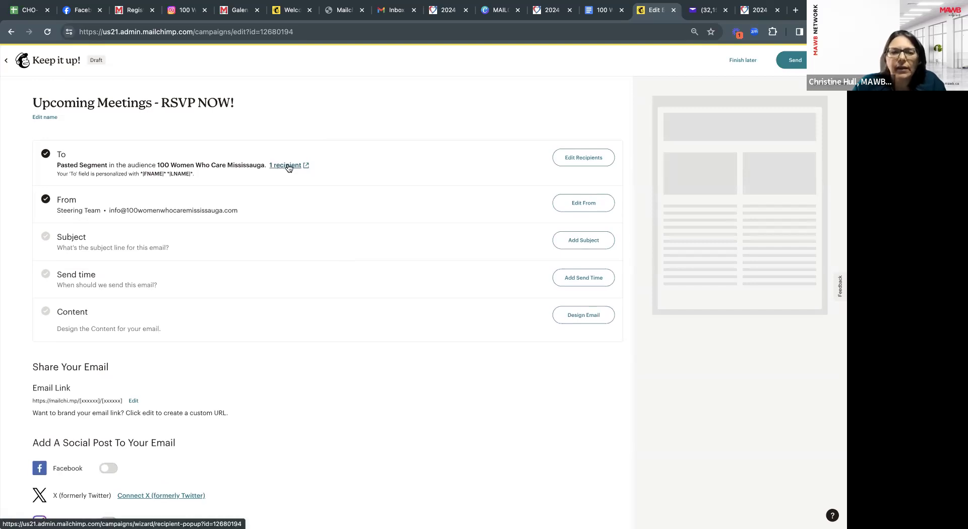
left_click(288, 166)
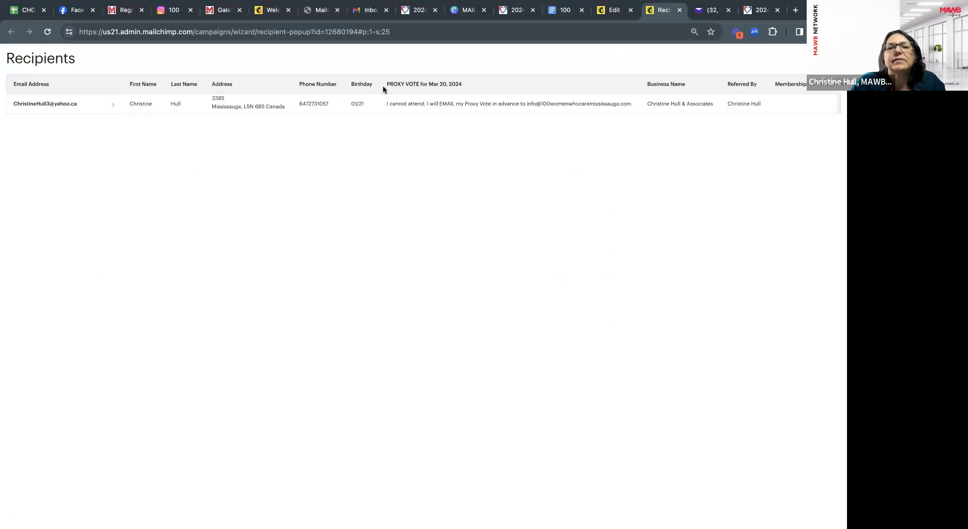
Close the Recipients tab to return to the campaign draft.
left_click(680, 10)
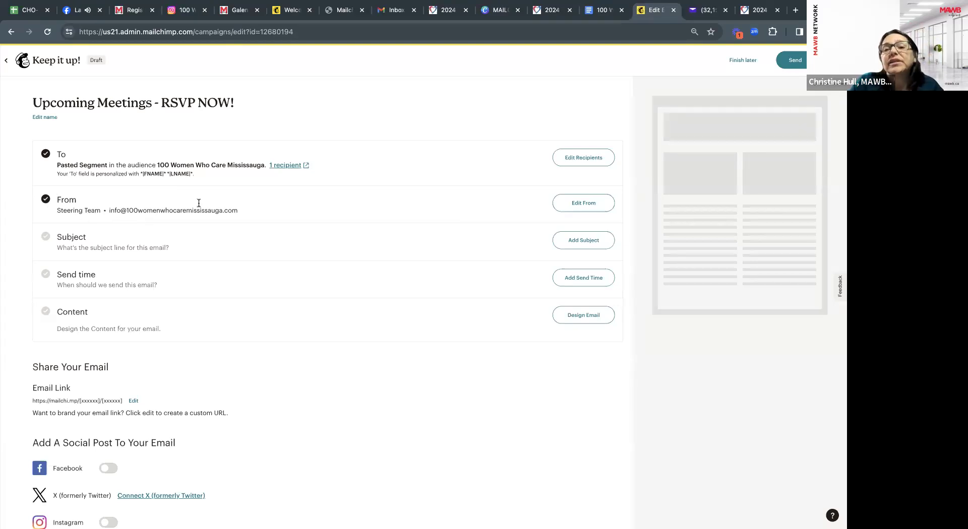
Replace the Steering Team sender name with the sender's first name plus 'Founder' and save.
left_click(575, 205)
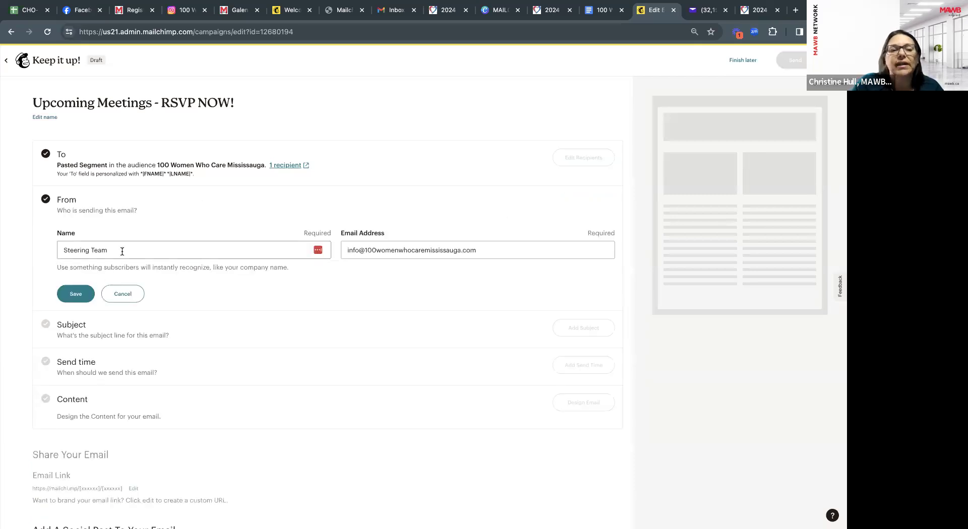
left_click_drag(123, 247, 56, 247)
type("Christ")
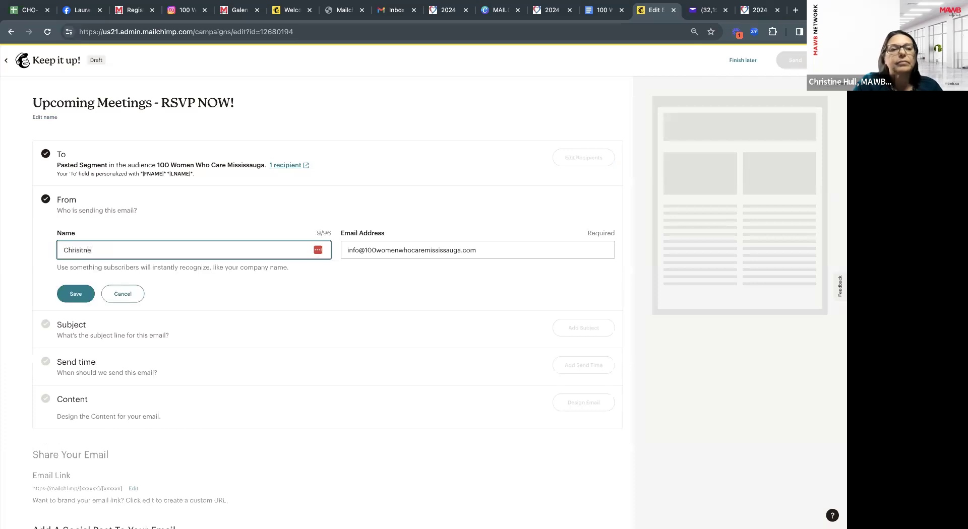
type("ine, Founder")
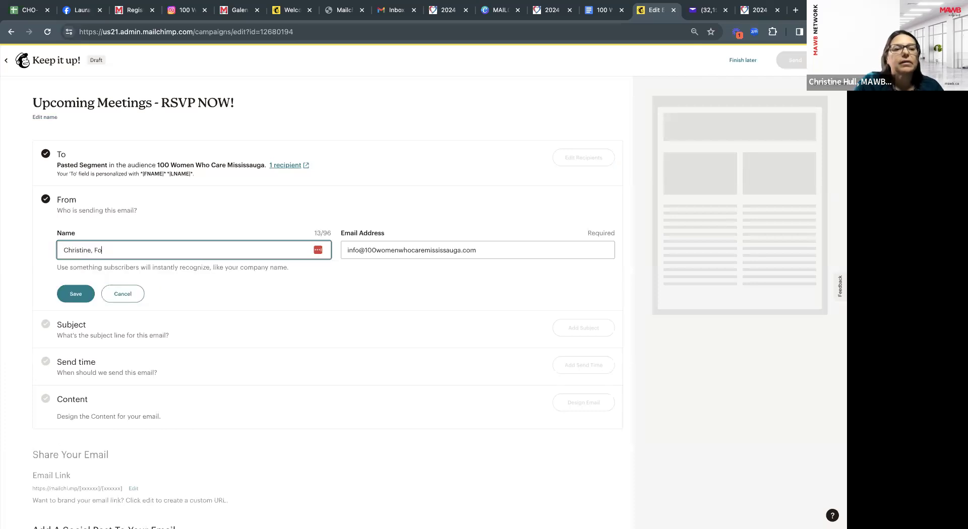
left_click(71, 295)
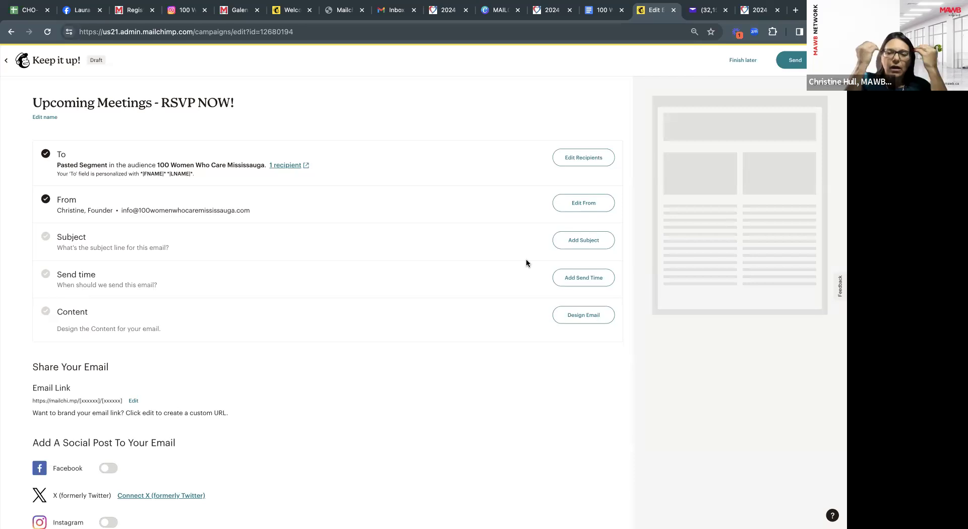
Fill the subject with the pasted campaign name, prefixed by a calendar emoji.
left_click(591, 245)
left_click(142, 286)
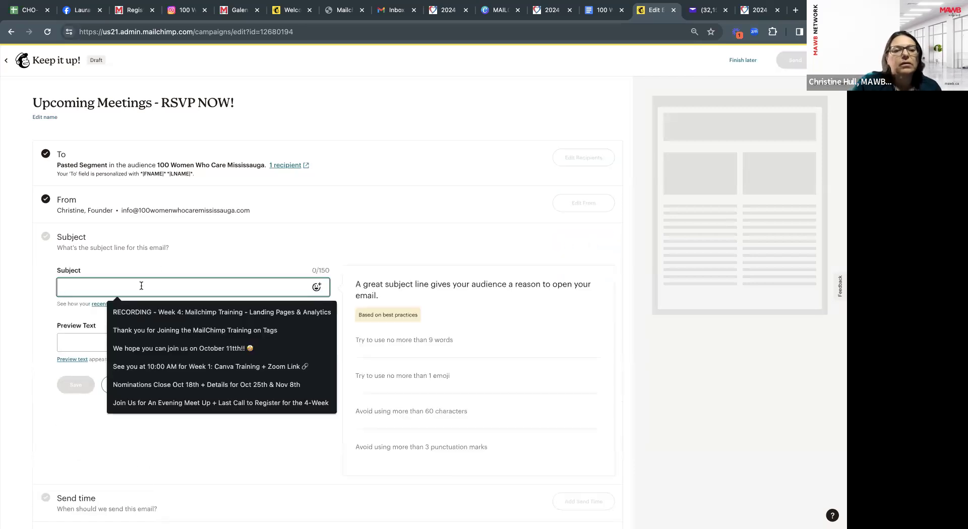
type("Upcoming Meetings - RSVP NOW!")
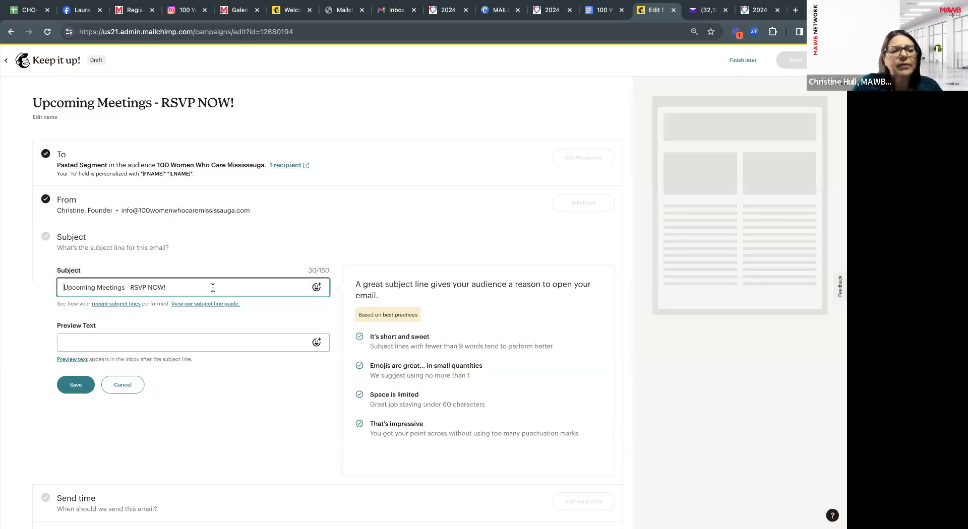
left_click(316, 287)
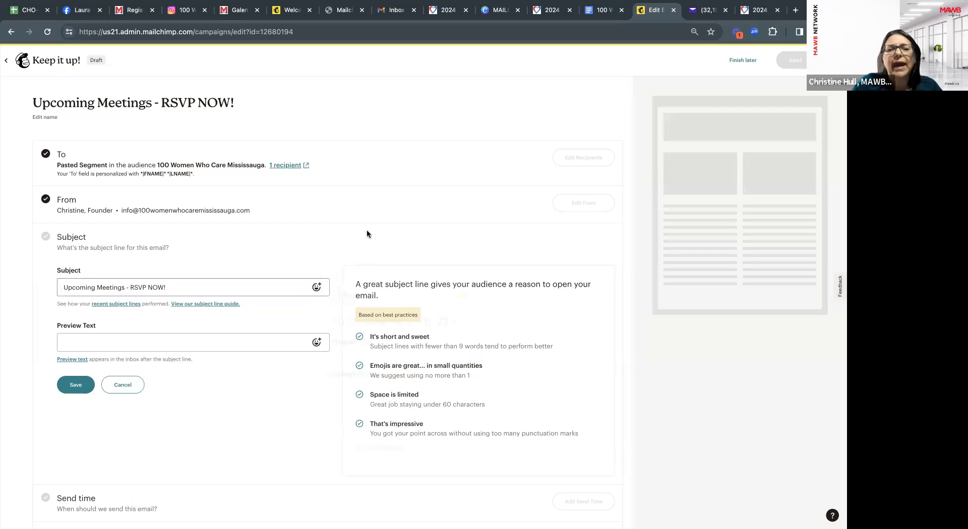
left_click(357, 358)
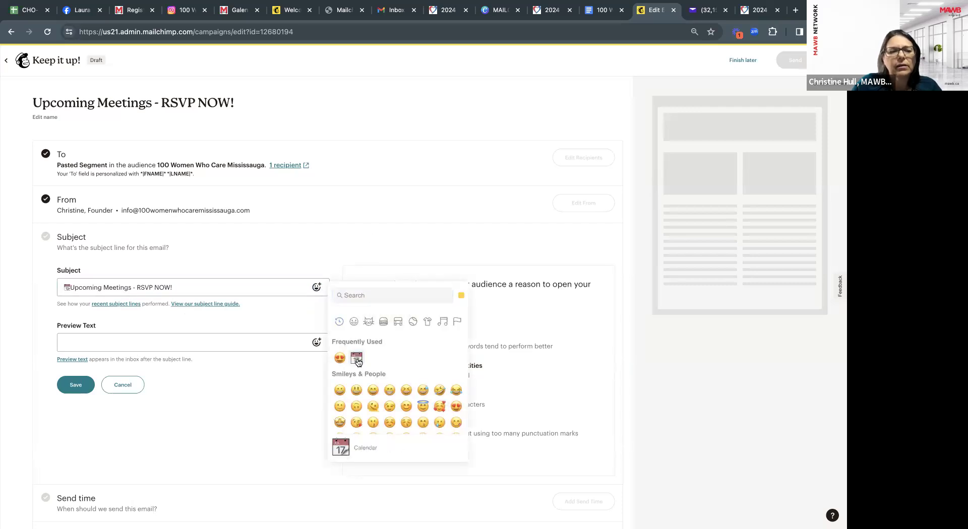
left_click(71, 288)
key("space")
key("Escape")
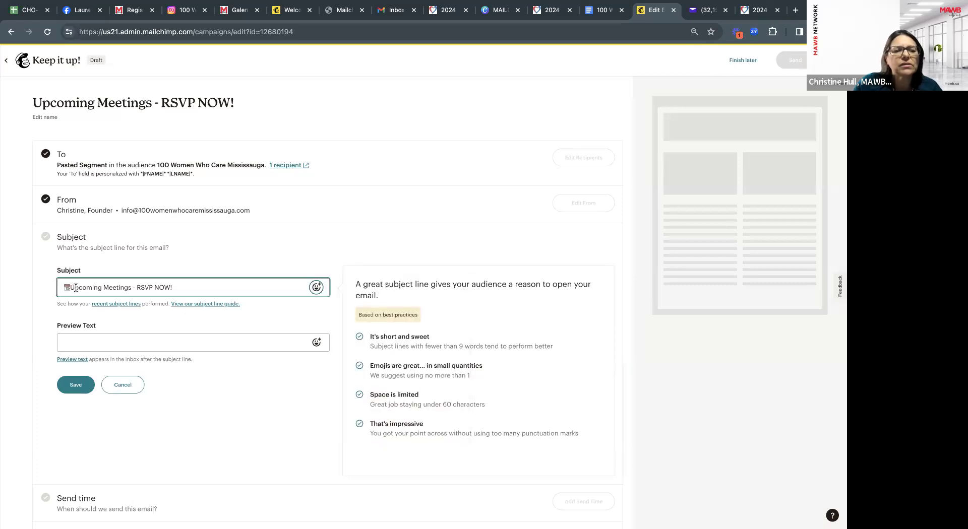
Add preview text 'We have some exciting events planned and we cannot wait to see you!' and save.
left_click(102, 343)
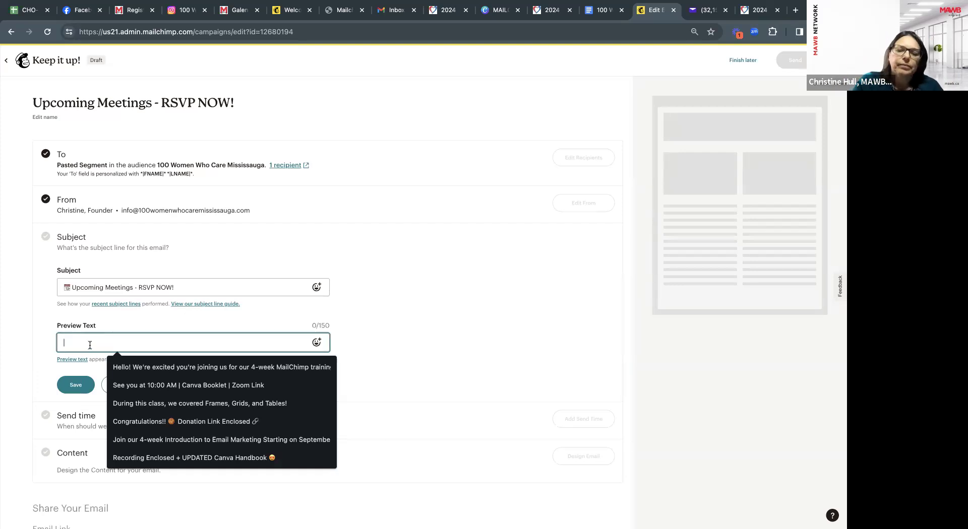
type("We have some exciting events ")
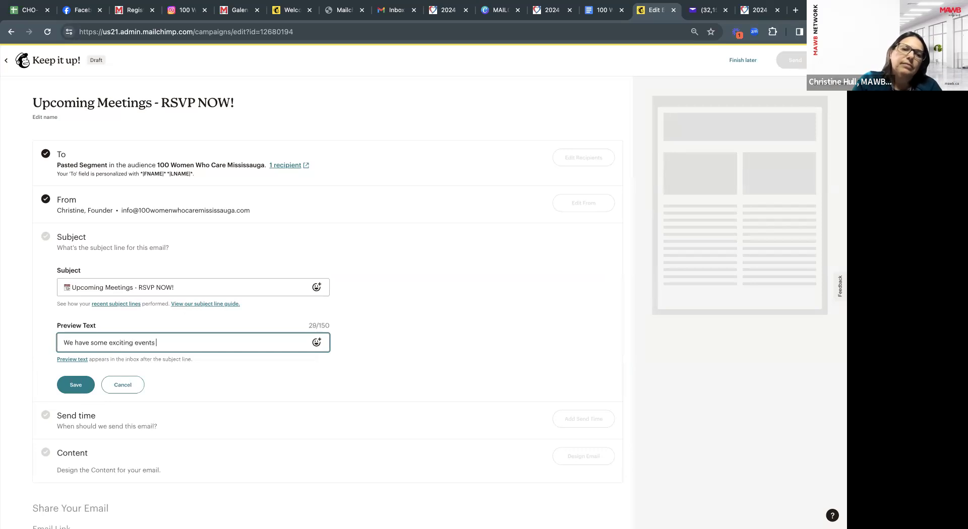
type("planned and we can")
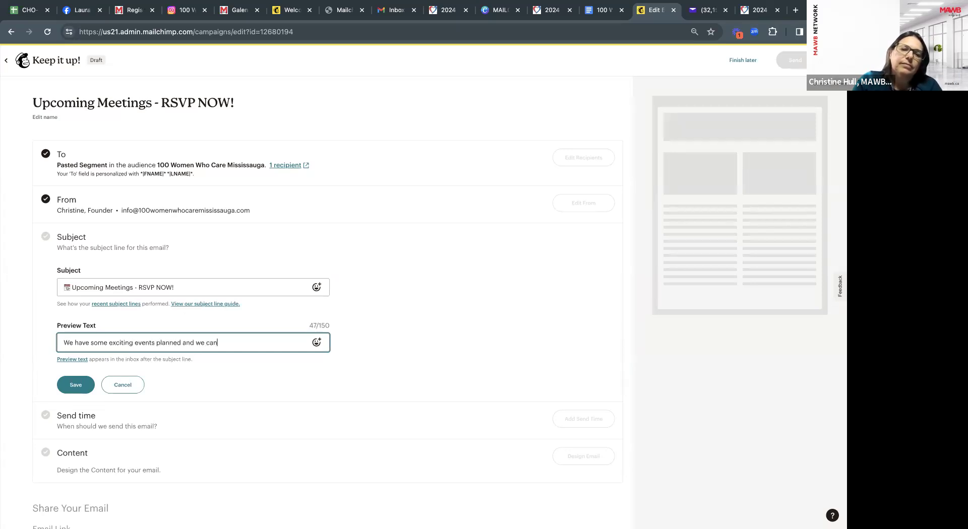
type("not wait to see you!")
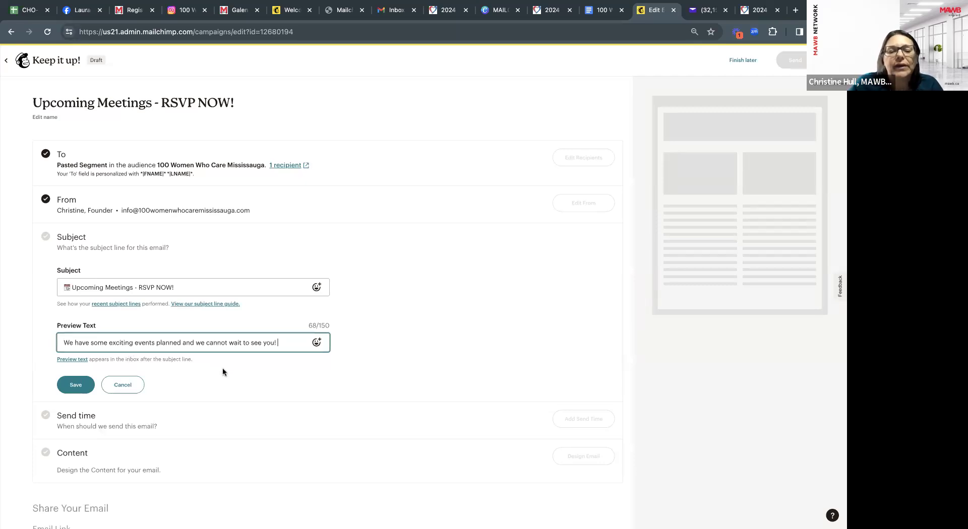
left_click(84, 386)
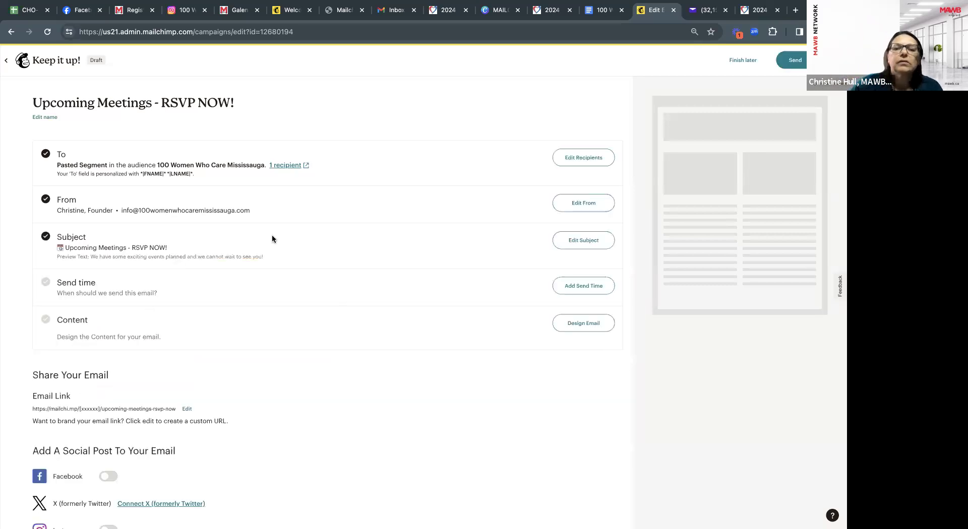
Schedule the send for February 8, 2024 at a specific time and save it.
left_click(580, 287)
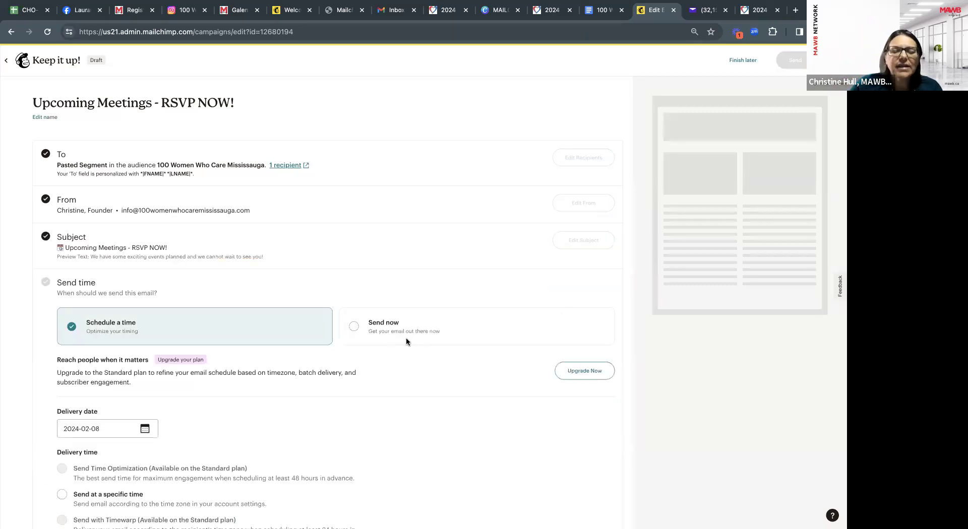
left_click(351, 327)
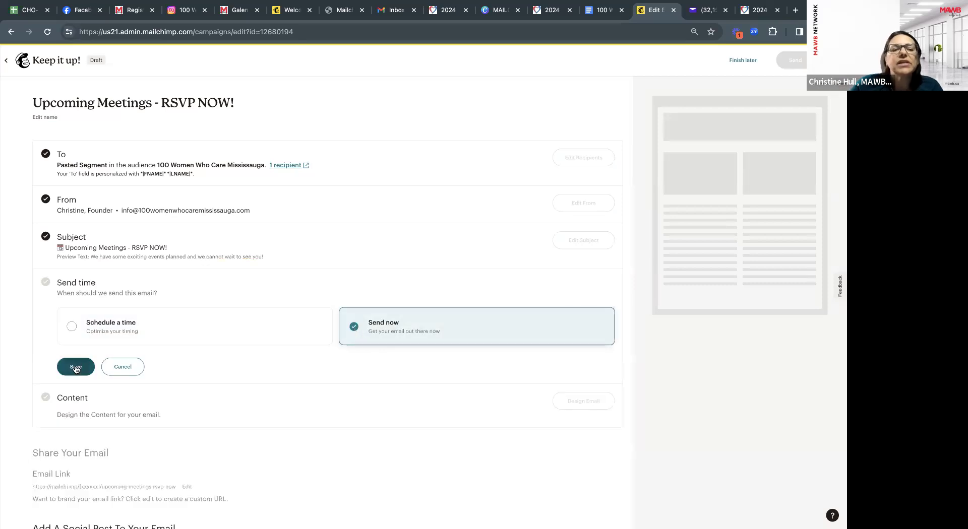
left_click(72, 327)
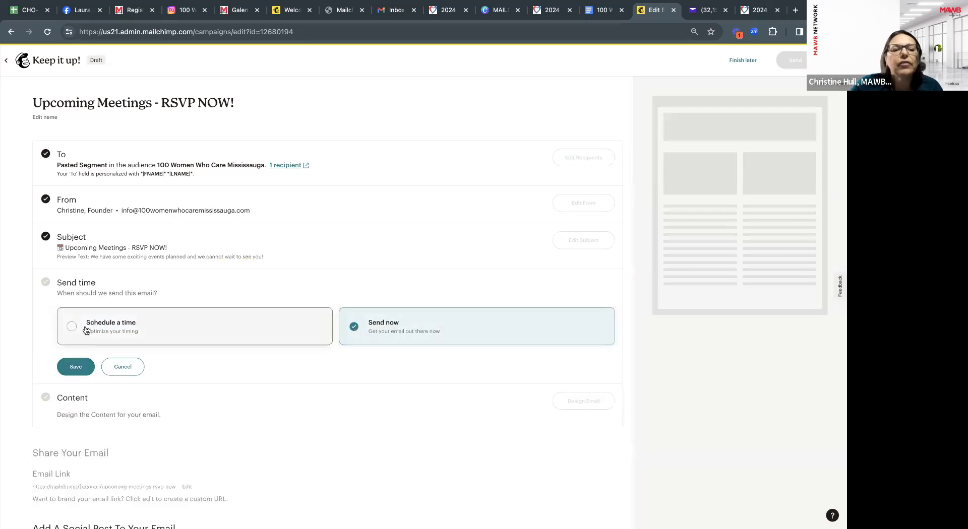
scroll(147, 379, "down", 1)
scroll(146, 379, "down", 1)
left_click(146, 342)
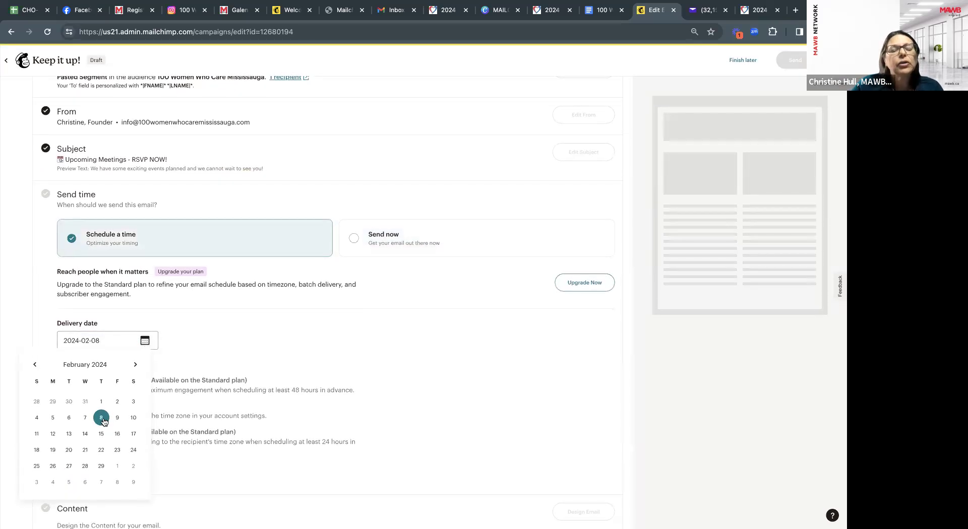
left_click(173, 341)
left_click(62, 407)
scroll(139, 405, "down", 1)
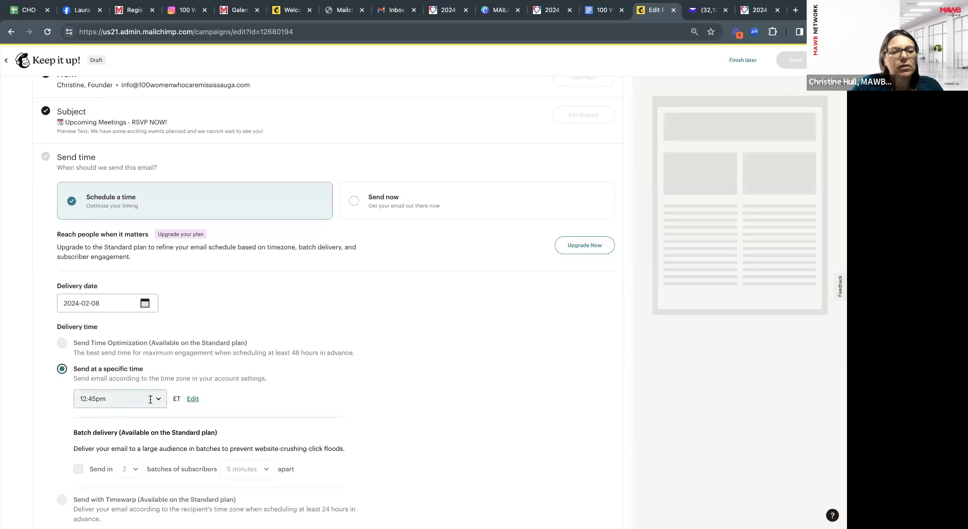
left_click(150, 400)
key("BackSpace")
key("BackSpace")
key("BackSpace")
key("BackSpace")
type("10")
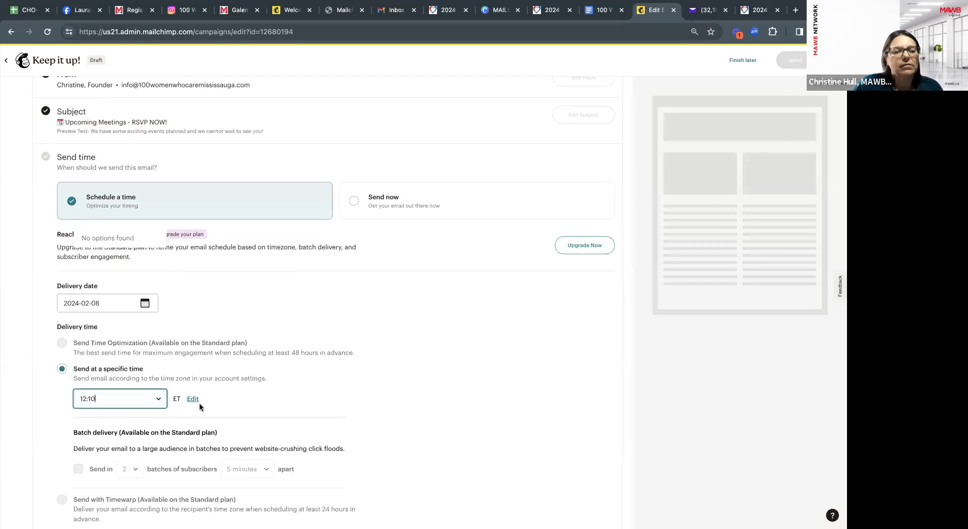
scroll(183, 437, "down", 2)
left_click(75, 481)
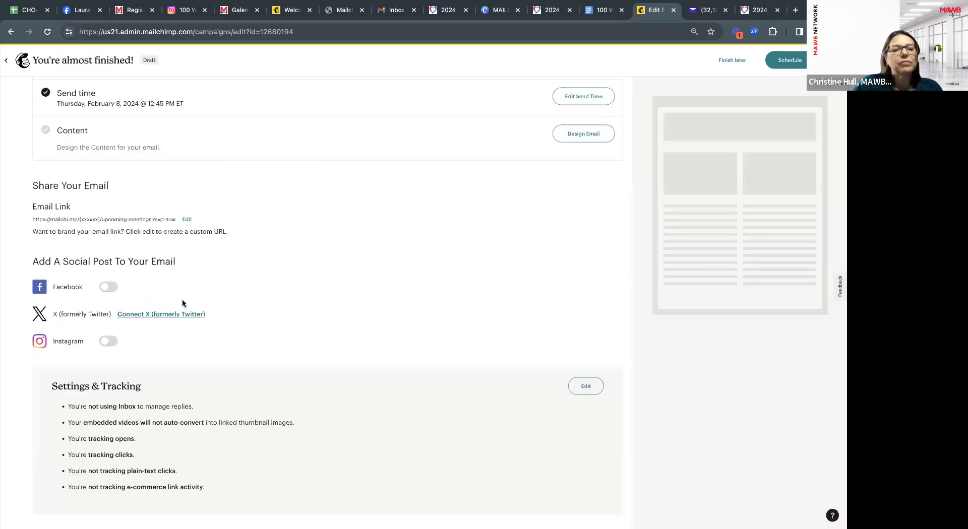
scroll(177, 352, "up", 3)
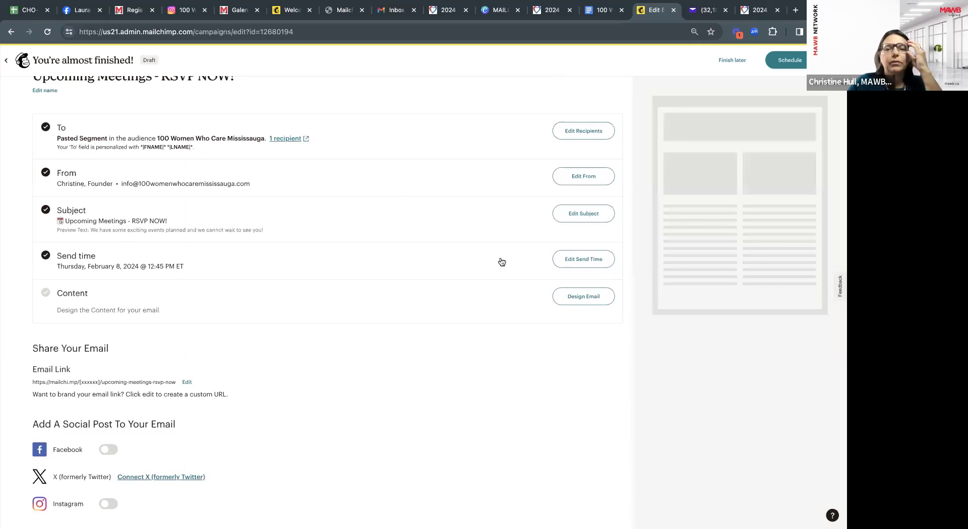
Change the scheduled send time to 12:15 PM ET and save.
left_click(579, 260)
left_click(145, 402)
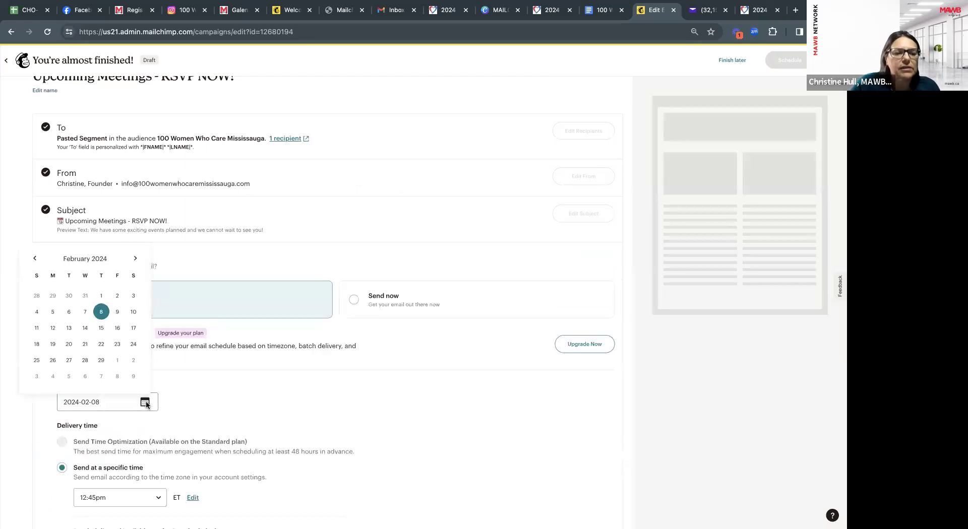
scroll(231, 404, "down", 2)
left_click(164, 388)
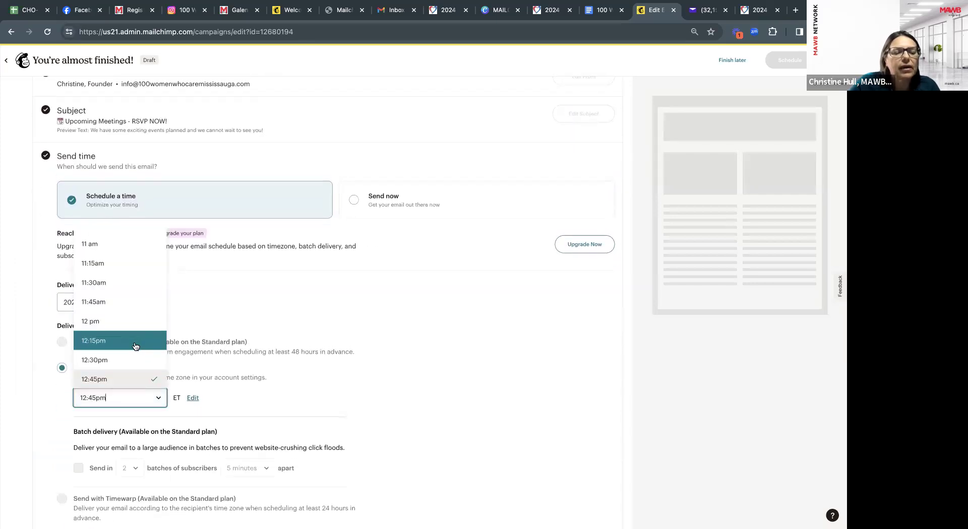
left_click(135, 342)
scroll(249, 338, "down", 1)
scroll(249, 337, "down", 1)
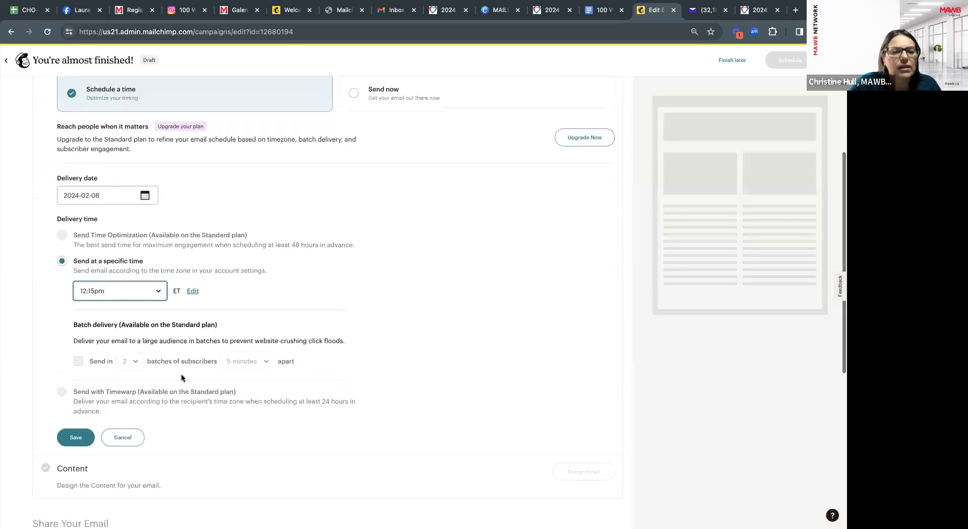
left_click(77, 433)
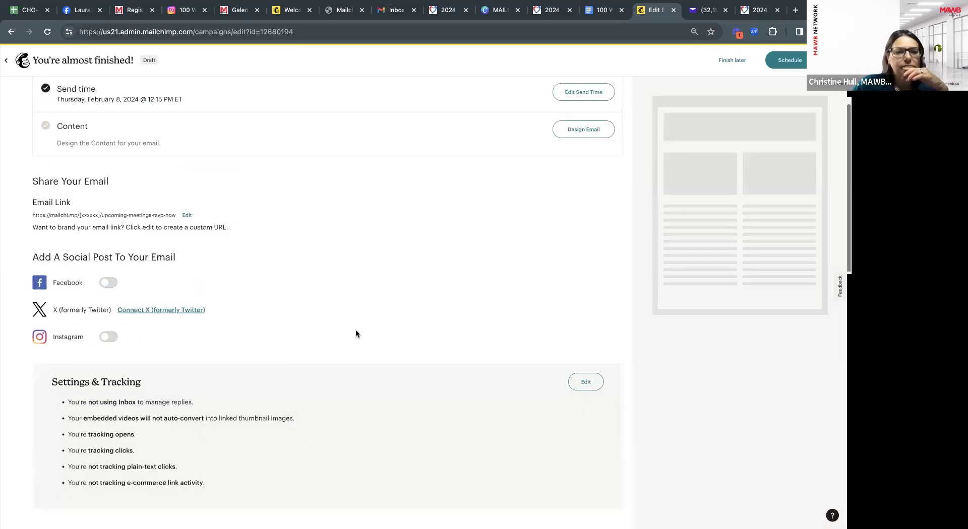
scroll(356, 334, "up", 5)
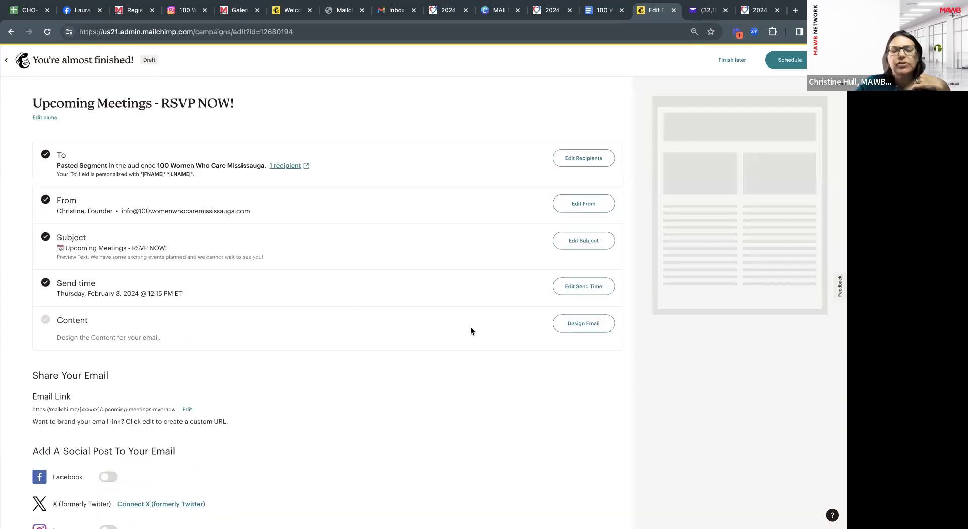
Open the template gallery via Design Email and show Saved Templates like My Standard Template.
left_click(586, 324)
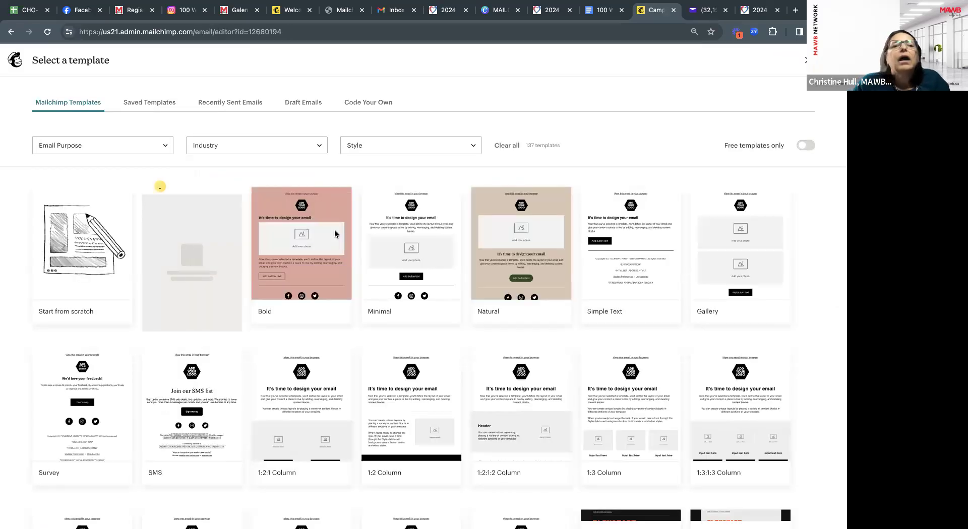
mouse_move(92, 321)
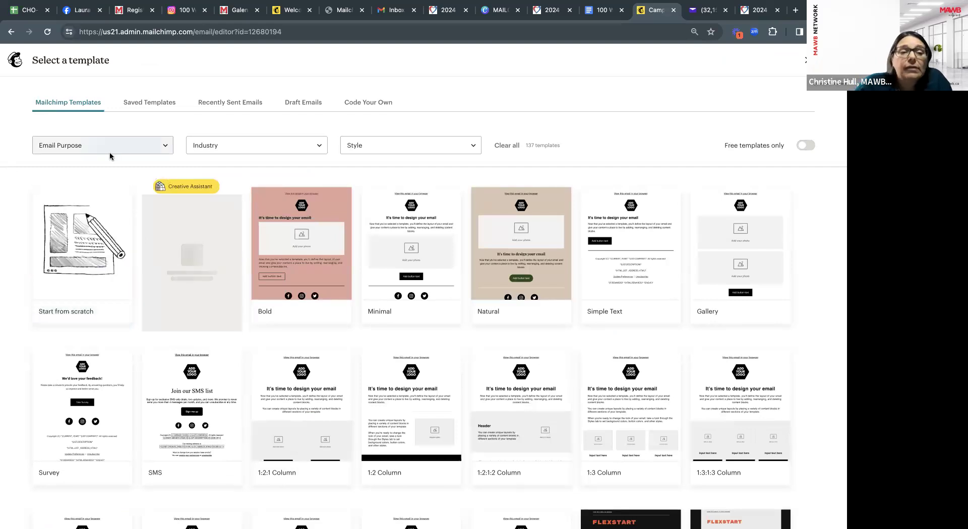
mouse_move(325, 270)
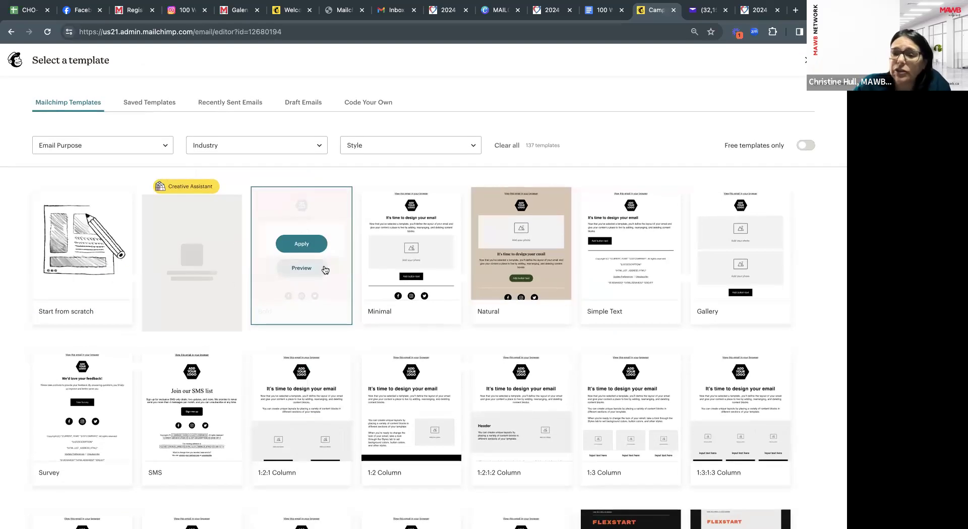
mouse_move(164, 229)
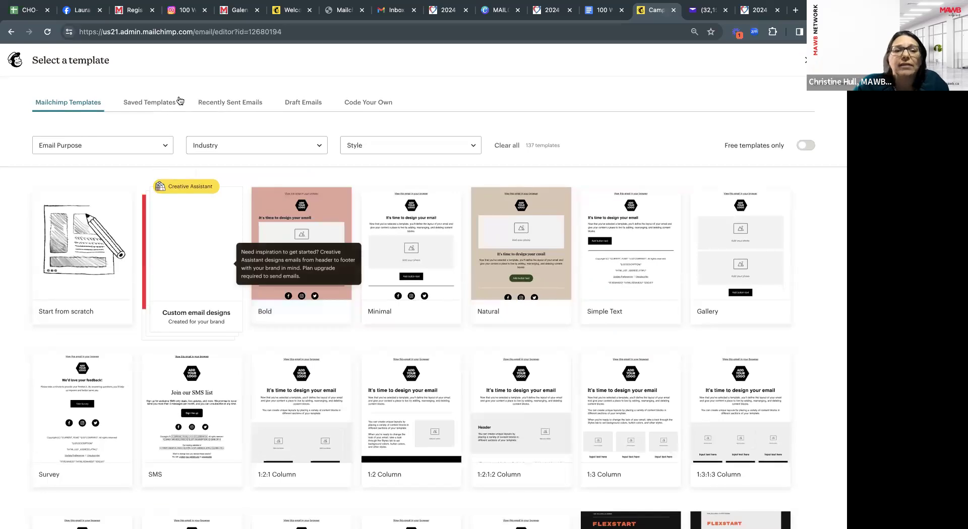
left_click(150, 105)
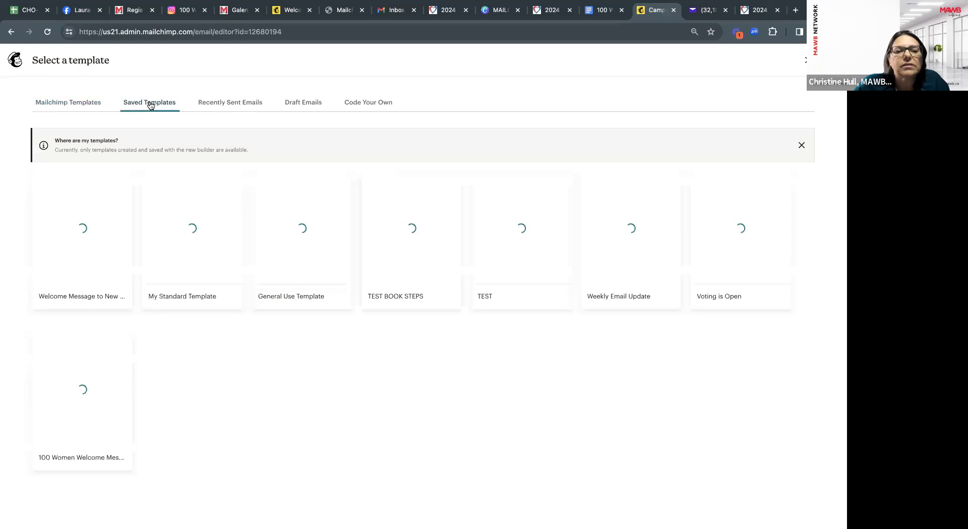
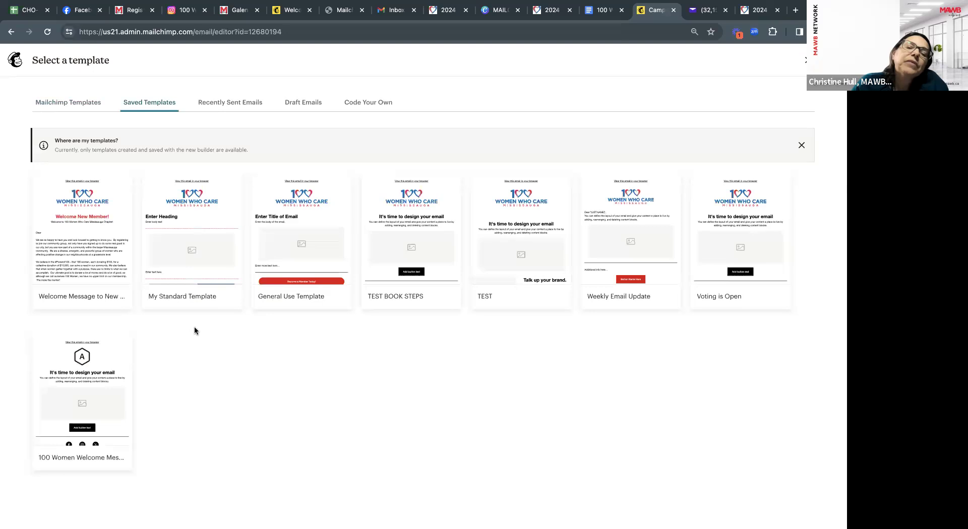
Apply My Standard Template from Saved Templates to the Upcoming Meetings email.
mouse_move(194, 198)
left_click(191, 228)
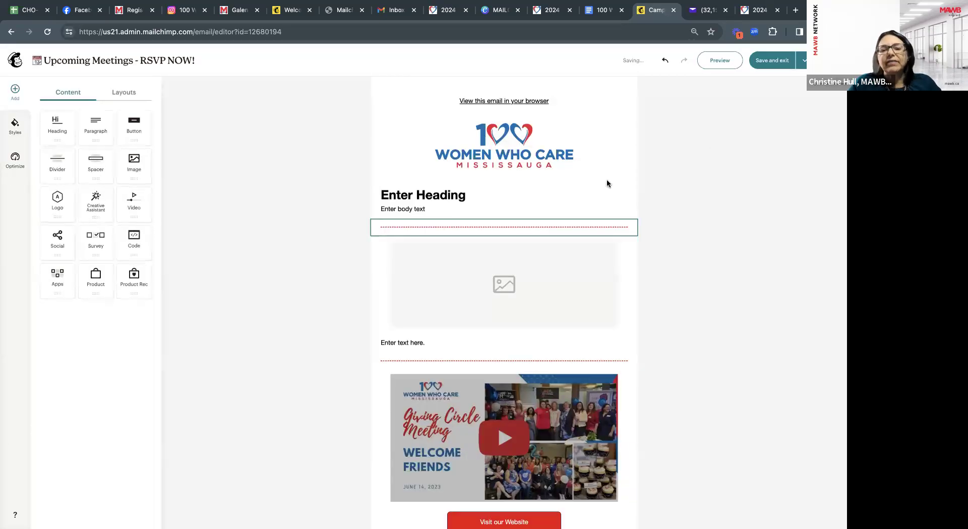
Replace the placeholder text with heading 'Upcoming Meetings' and 'We look forward to seeing you at one of our events.'.
scroll(606, 184, "down", 3)
scroll(606, 184, "down", 2)
scroll(536, 221, "up", 5)
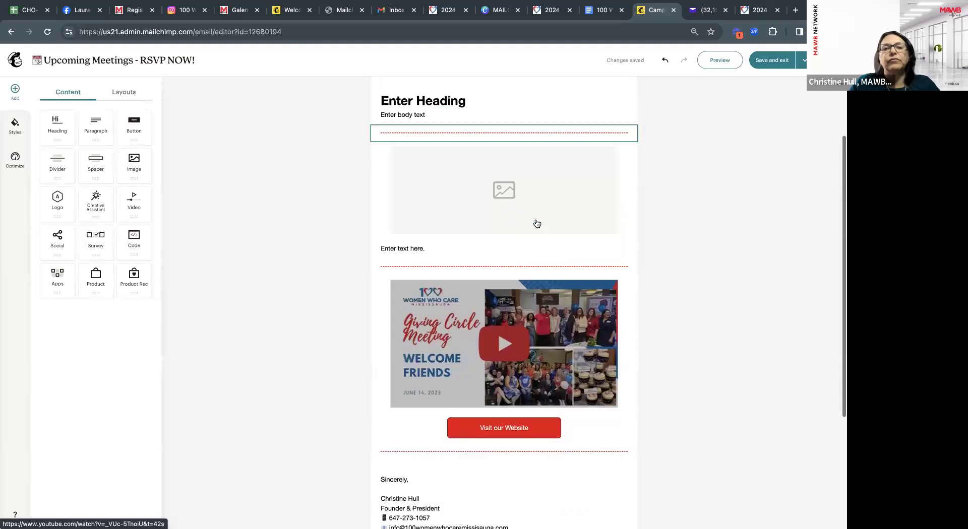
left_click(466, 196)
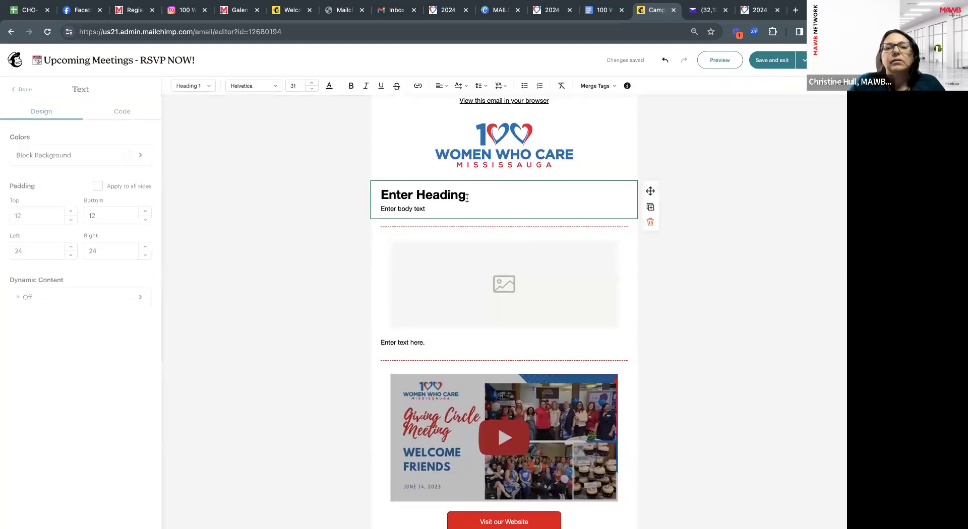
left_click_drag(389, 197, 384, 194)
left_click(385, 193)
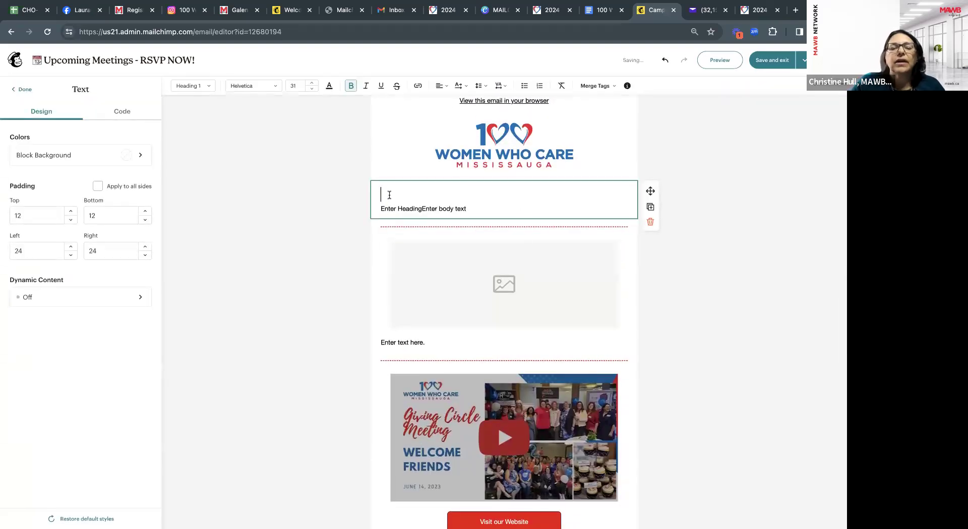
type("Upcom")
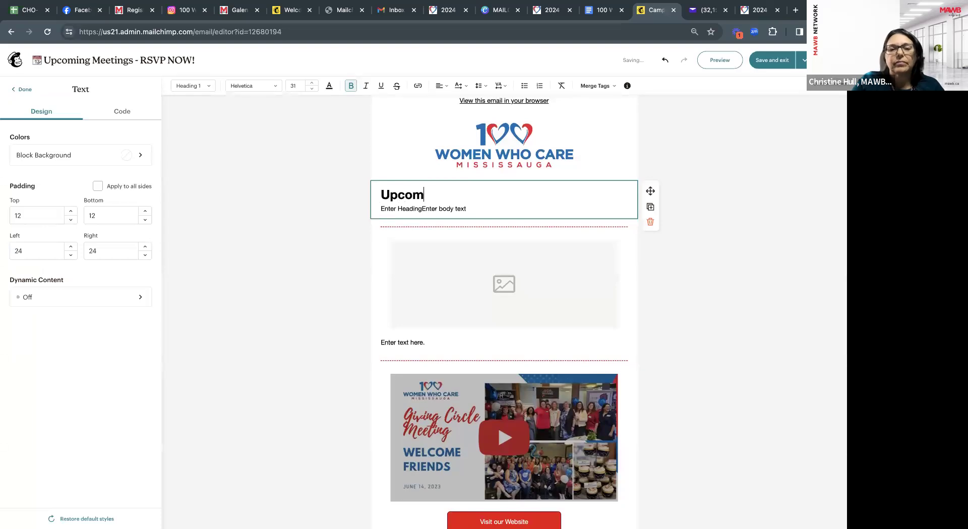
type("ing Meetings")
left_click_drag(467, 208, 380, 208)
type("We")
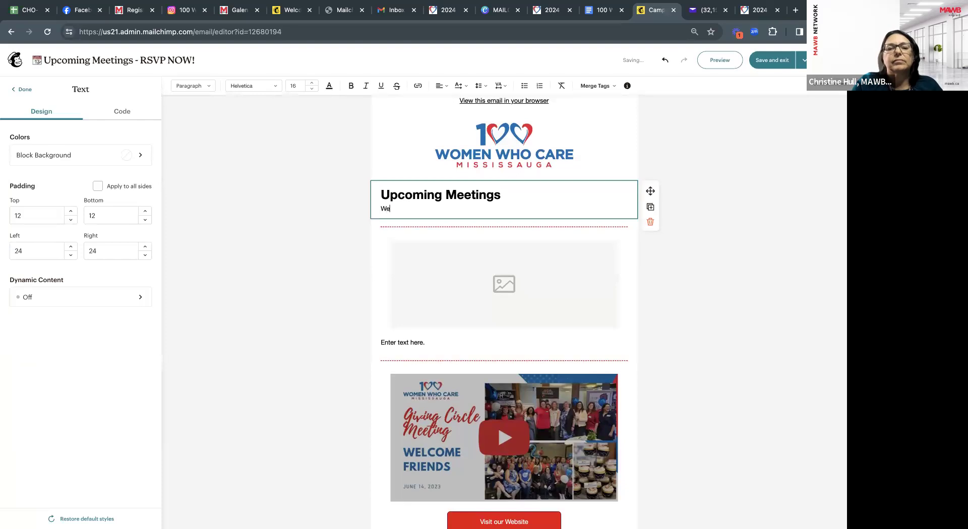
type(" look forwa")
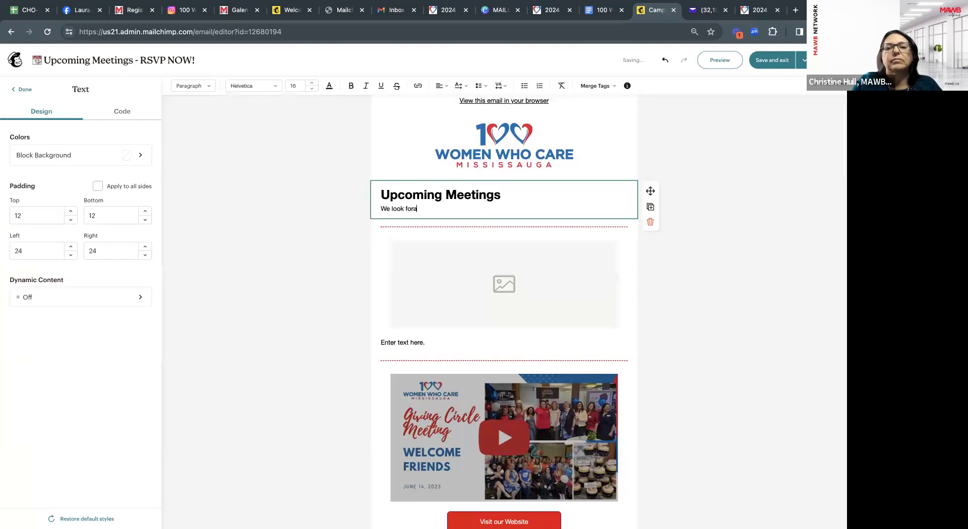
type("rd to seeing ")
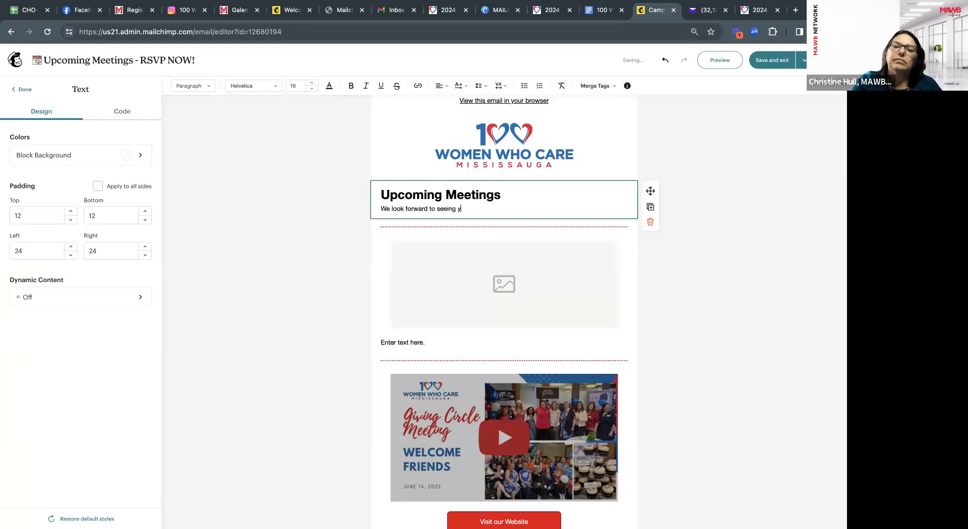
type("you at one of our")
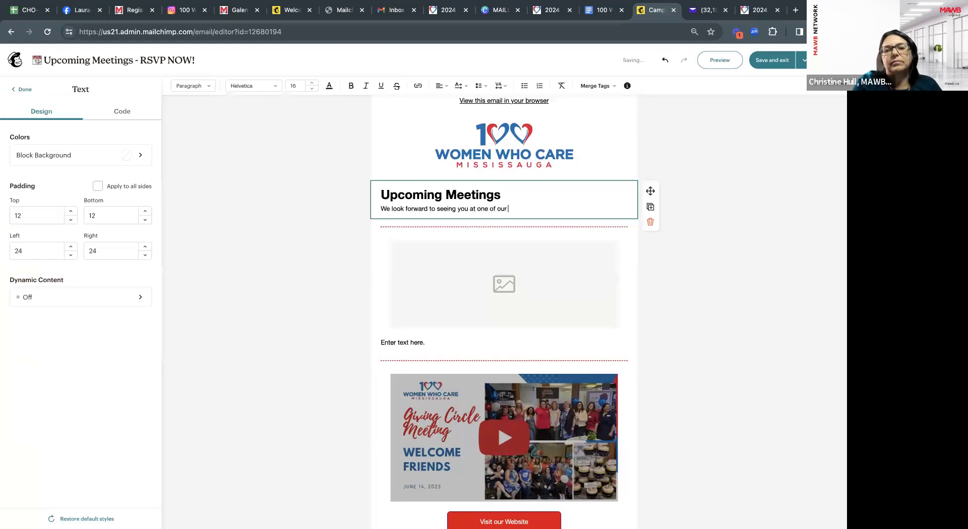
type(" events")
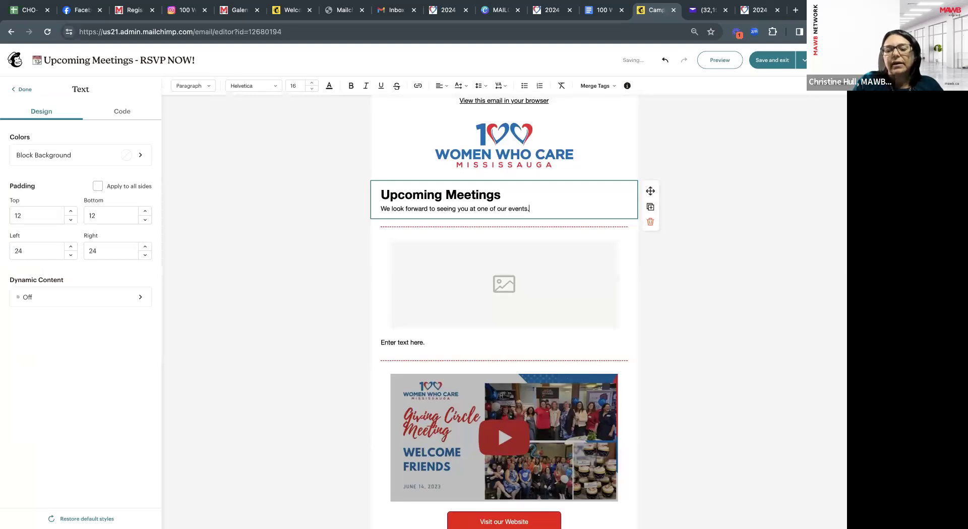
type(".")
Add left-aligned bullets: Info Session, Meet & Greet, and Giving Circle.
key("Return")
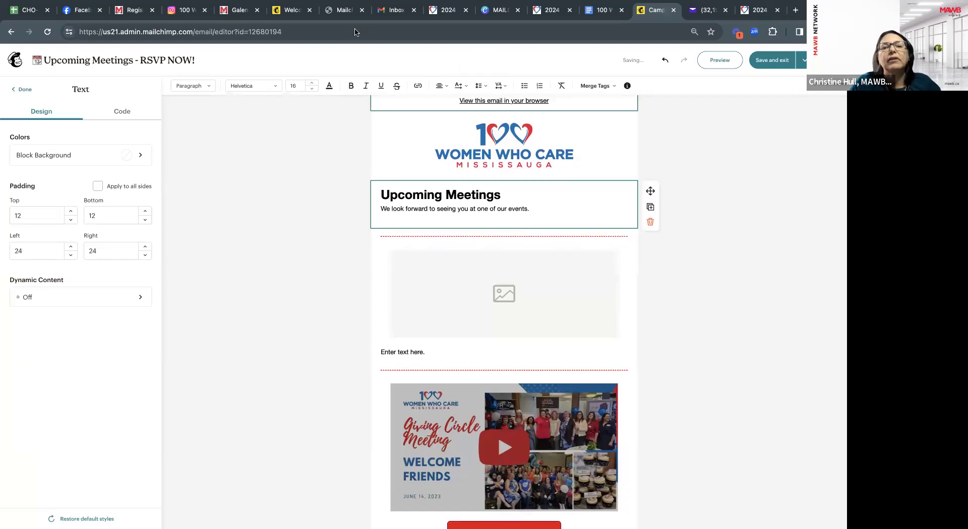
left_click(524, 86)
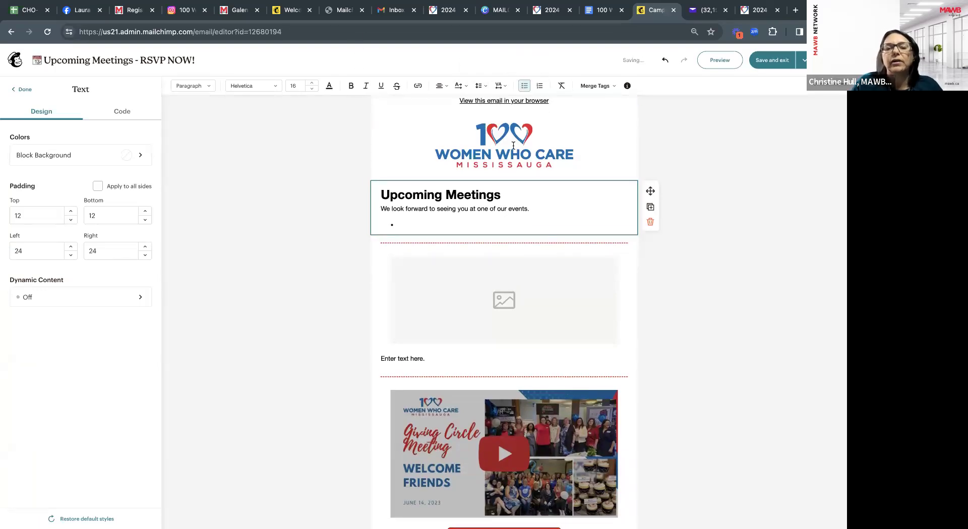
left_click(440, 85)
left_click(440, 101)
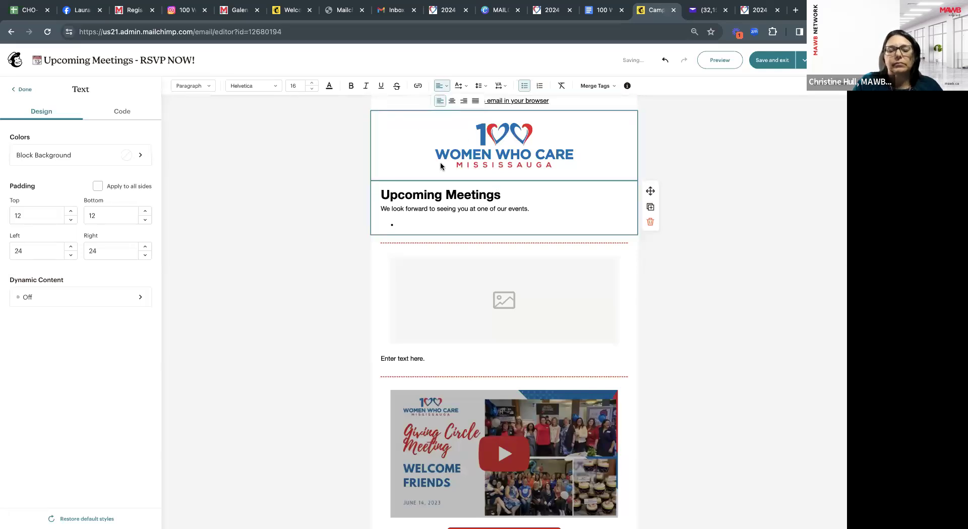
type("Info Session")
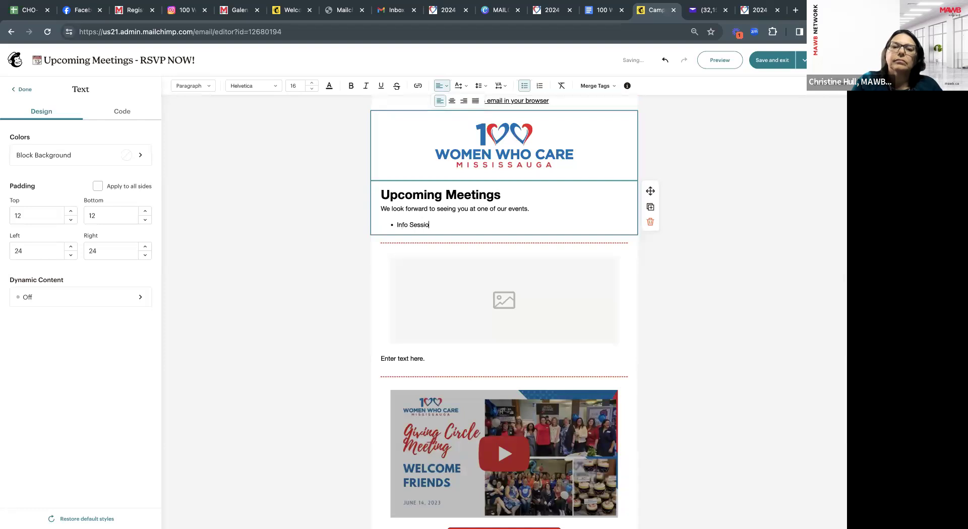
key("Return")
type("Meet ")
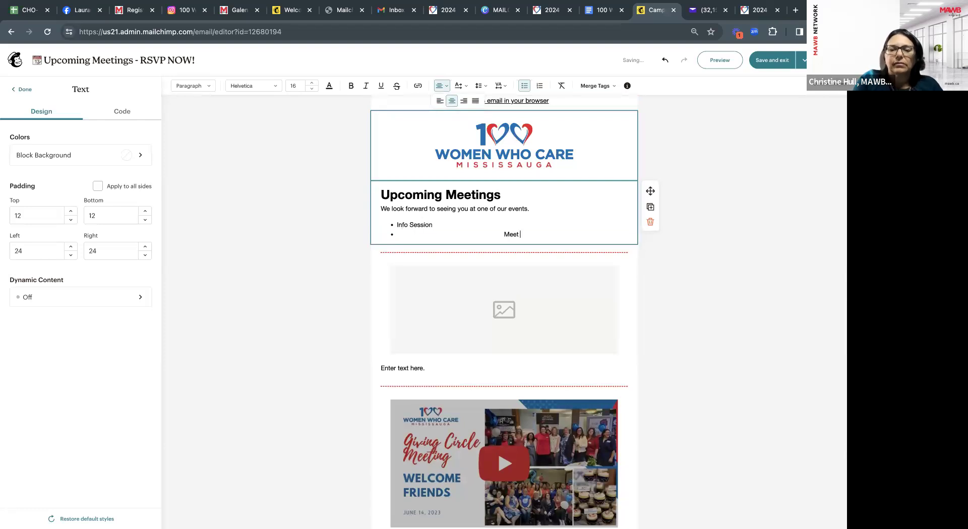
type("& Greet")
key("Return")
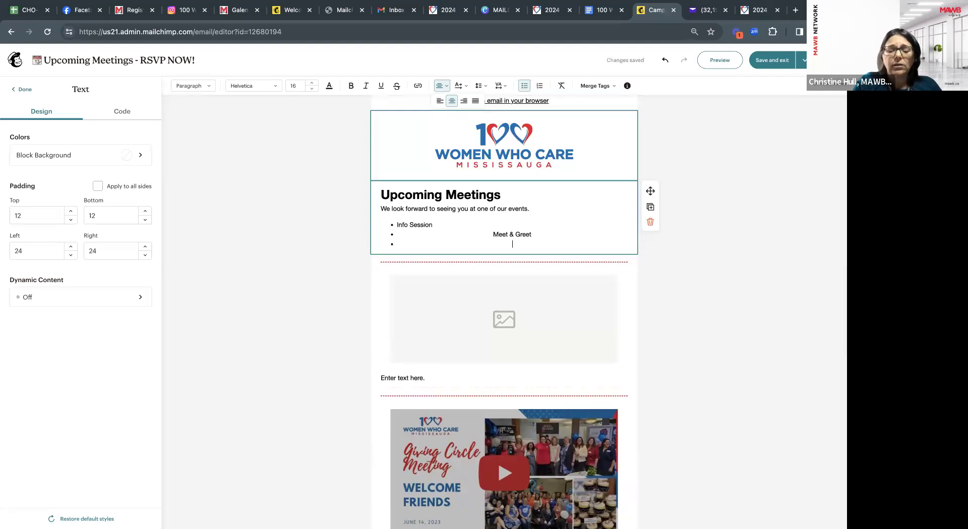
type("Giv")
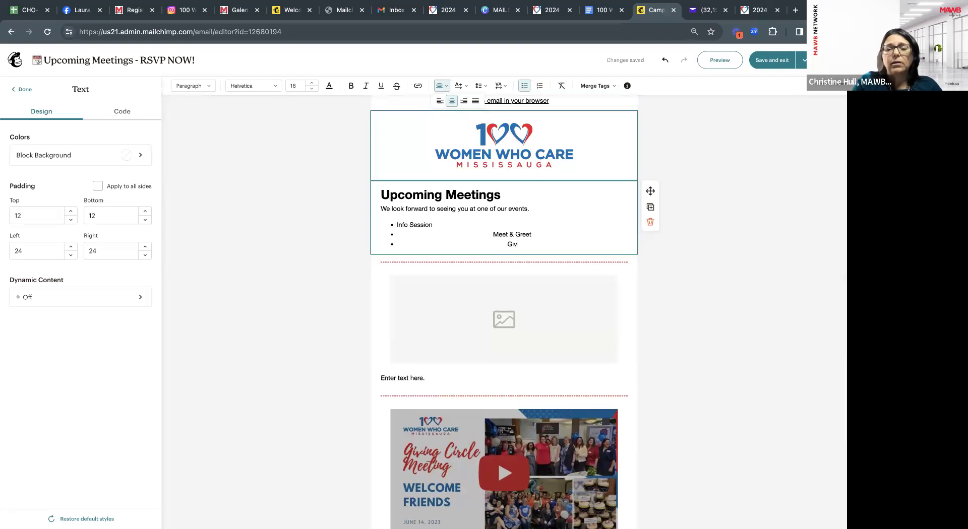
type("ing Circle")
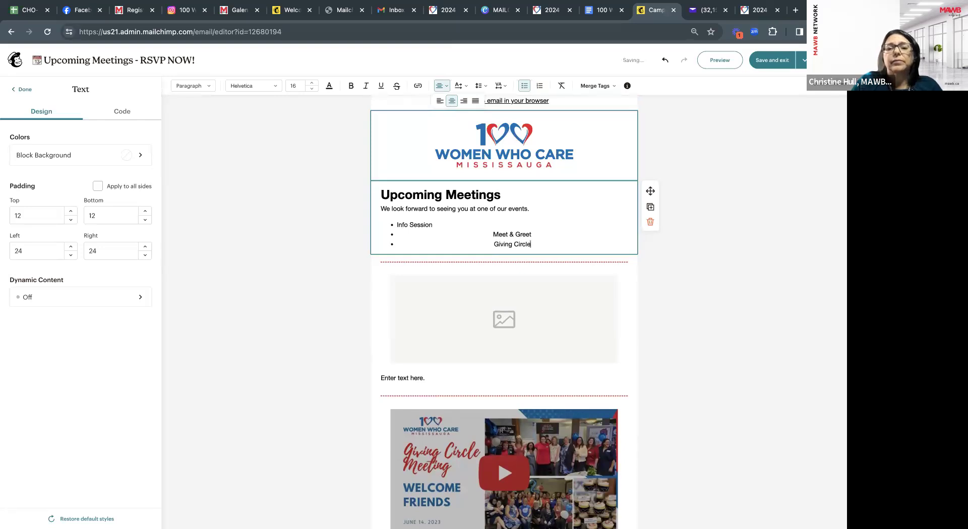
double_click(525, 244)
left_click(495, 233, "shift")
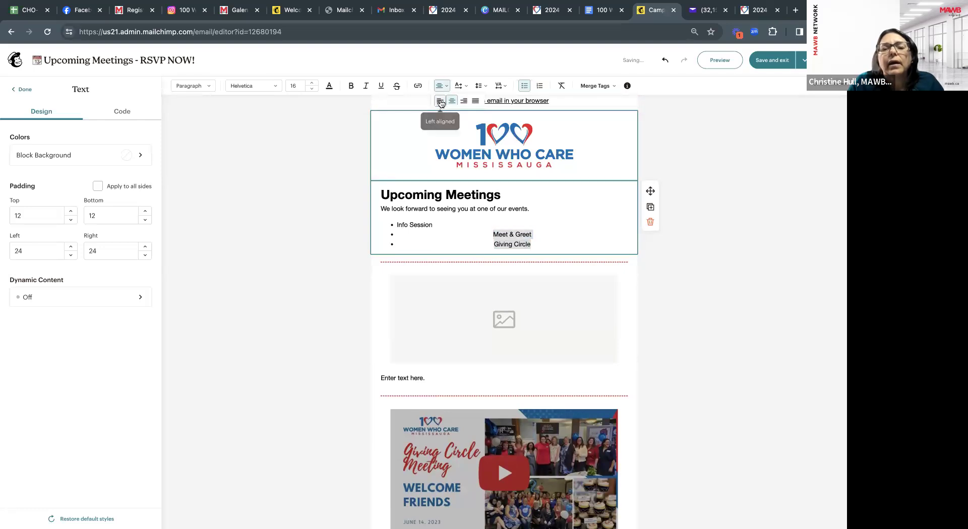
left_click(440, 101)
left_click(464, 252)
scroll(467, 317, "down", 1)
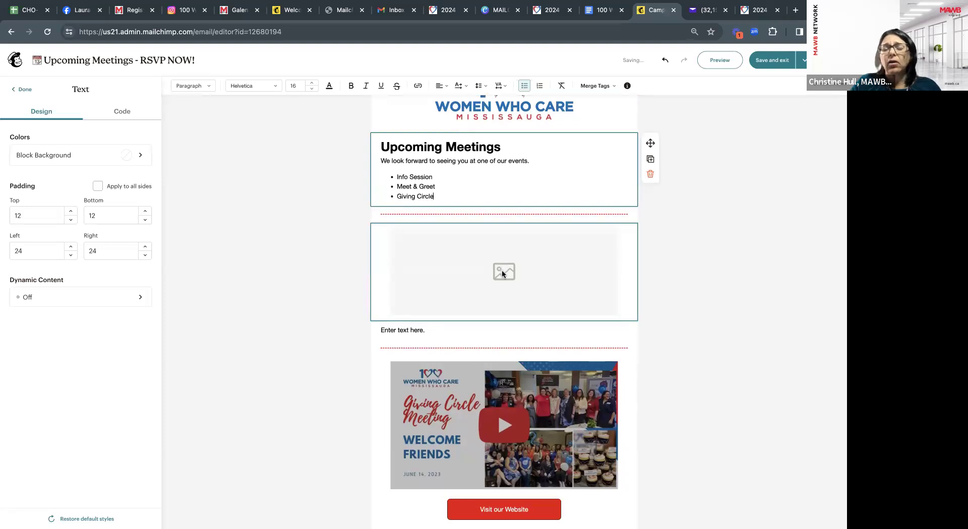
Insert the cheque presentation group photo from the image library into the empty image block.
left_click(503, 273)
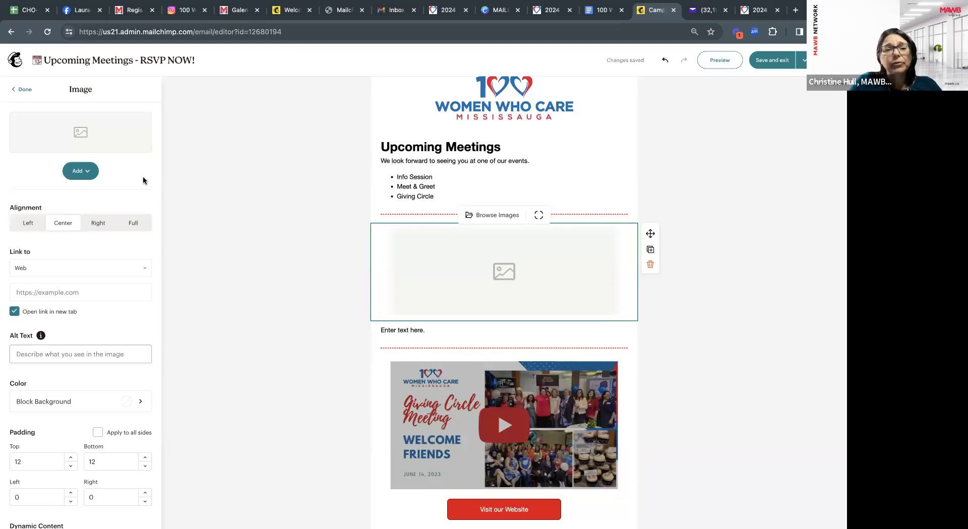
left_click(77, 173)
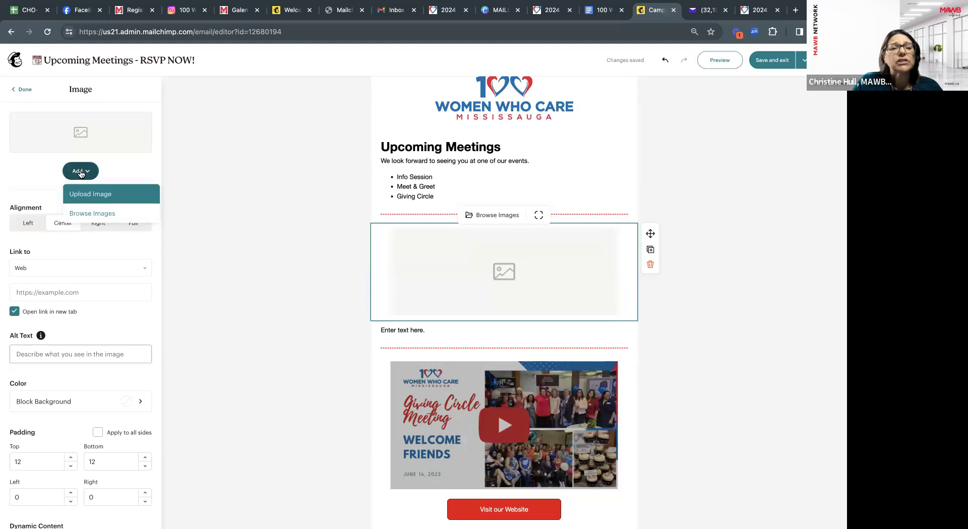
left_click(89, 213)
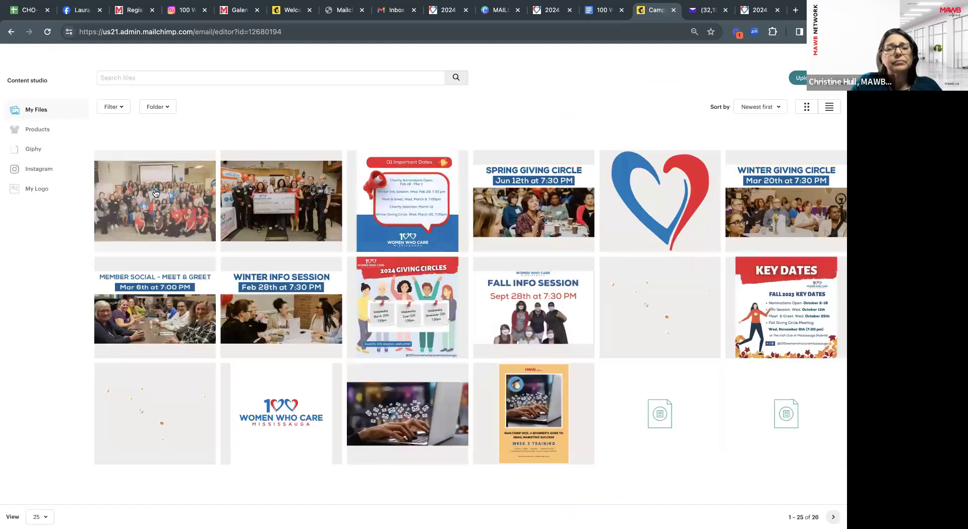
scroll(156, 193, "down", 2)
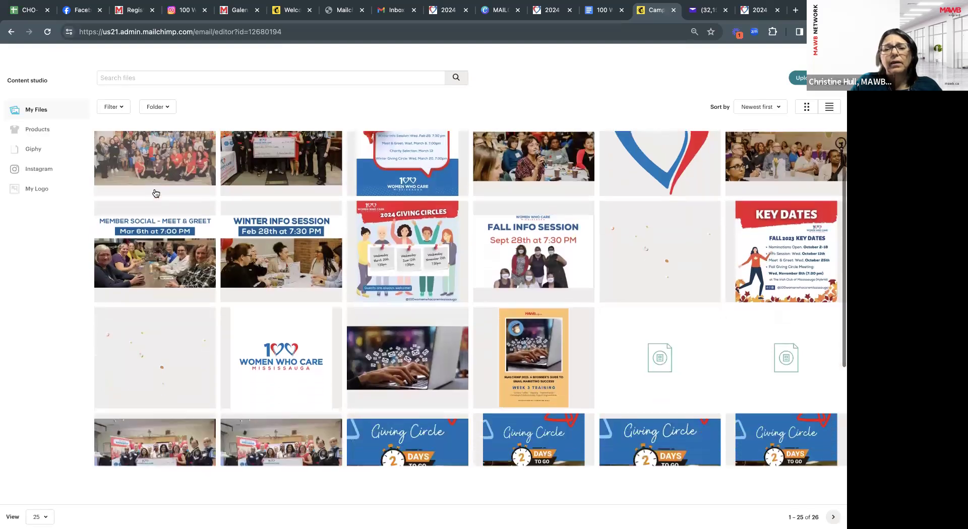
scroll(156, 193, "down", 3)
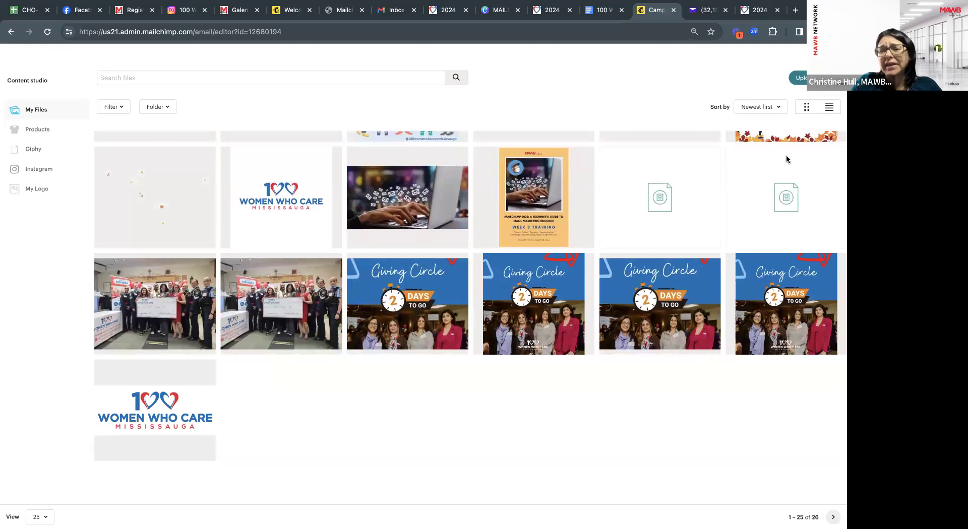
scroll(656, 139, "up", 5)
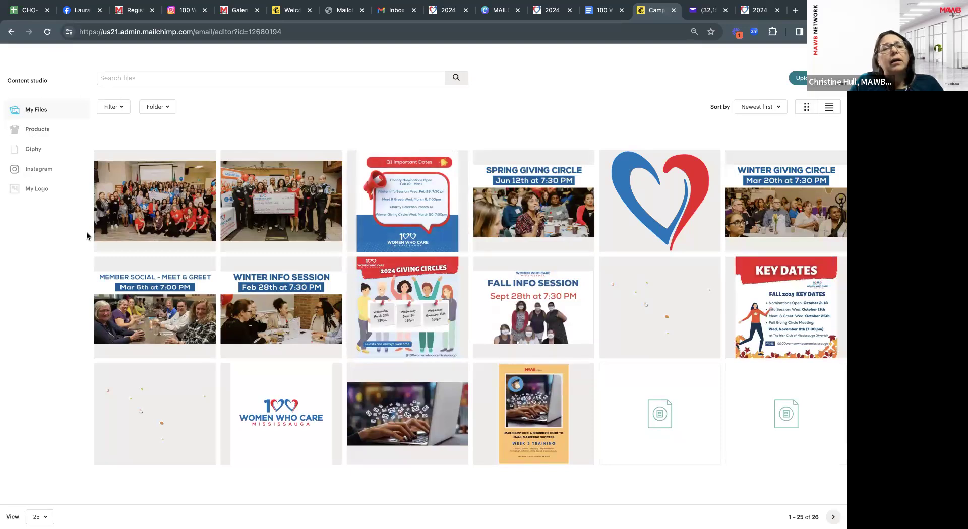
left_click(257, 204)
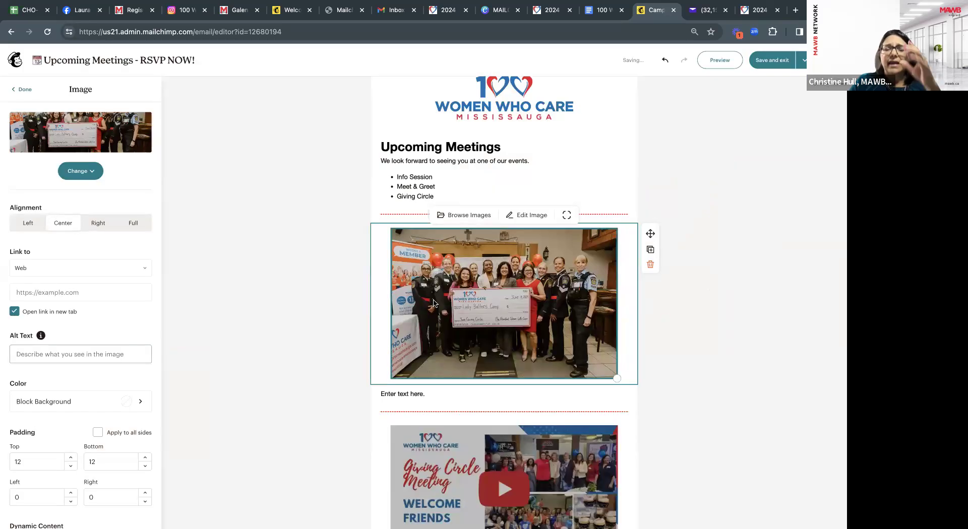
Write 'Nominate Charities Here.' under the photo and start a link on the word 'Here'.
scroll(465, 343, "down", 1)
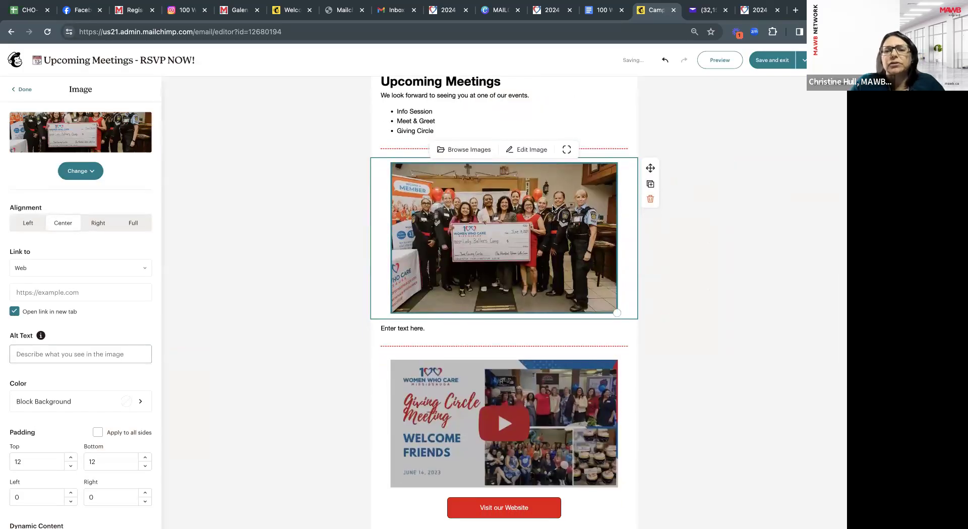
scroll(552, 209, "down", 1)
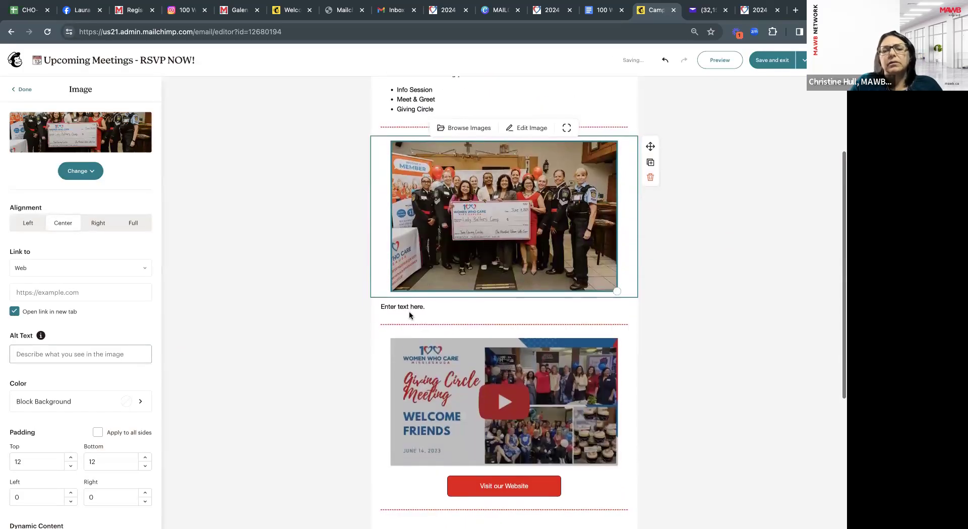
left_click(410, 310)
type("Neet")
left_click_drag(450, 306, 373, 306)
type("Nominate Charities")
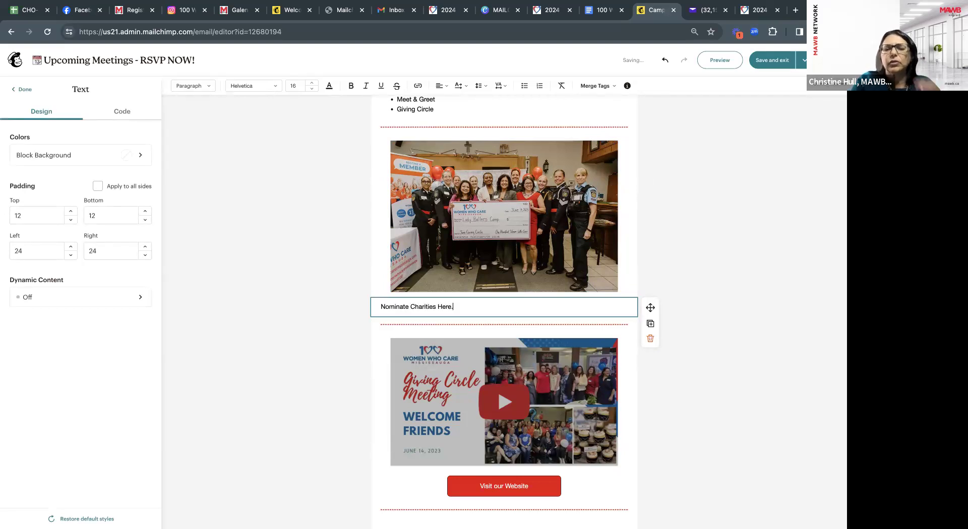
double_click(444, 307)
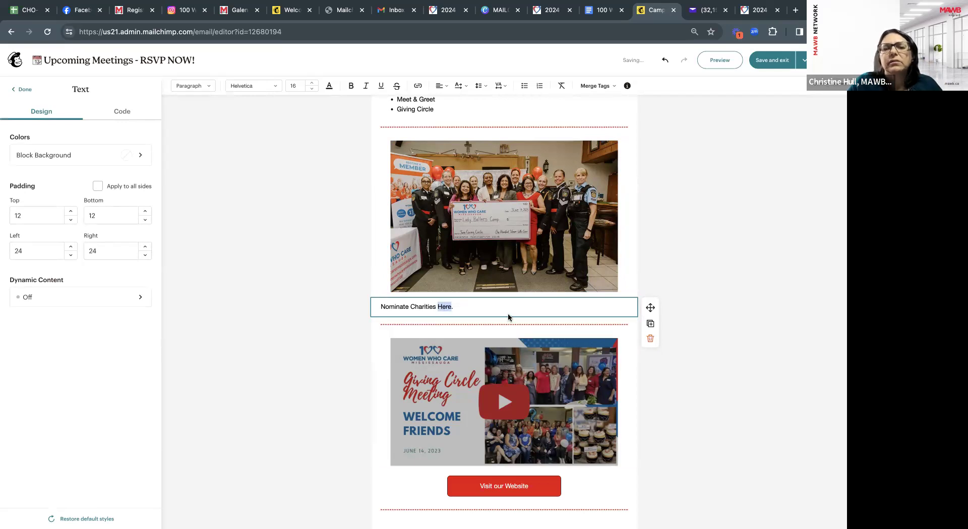
scroll(490, 300, "up", 1)
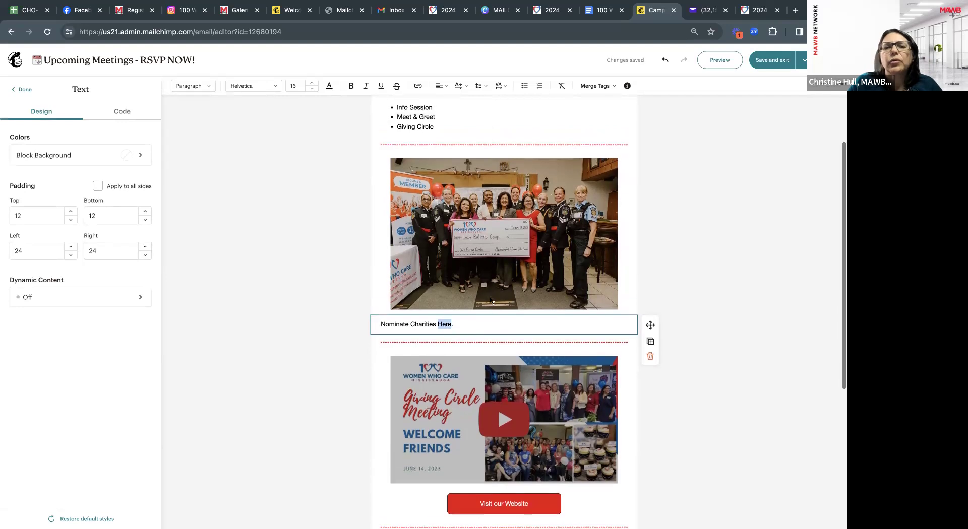
left_click(416, 87)
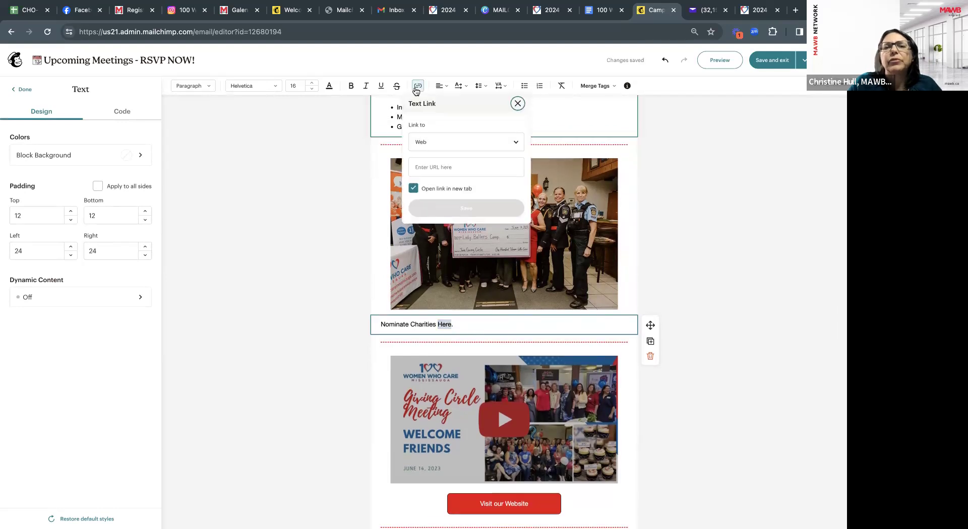
Copy the website's Charities page address (100womenwhocaremississauga.com/charities) into the email's link field.
left_click(446, 12)
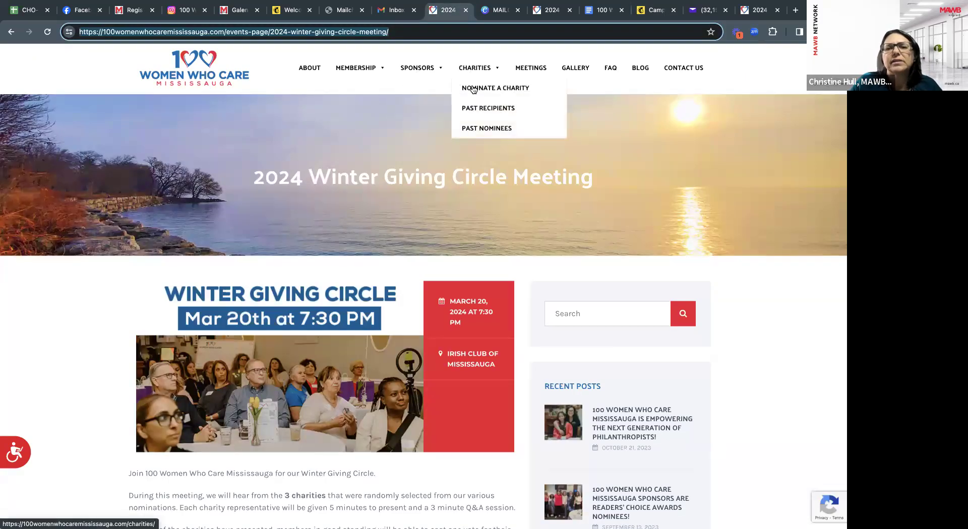
left_click(473, 87)
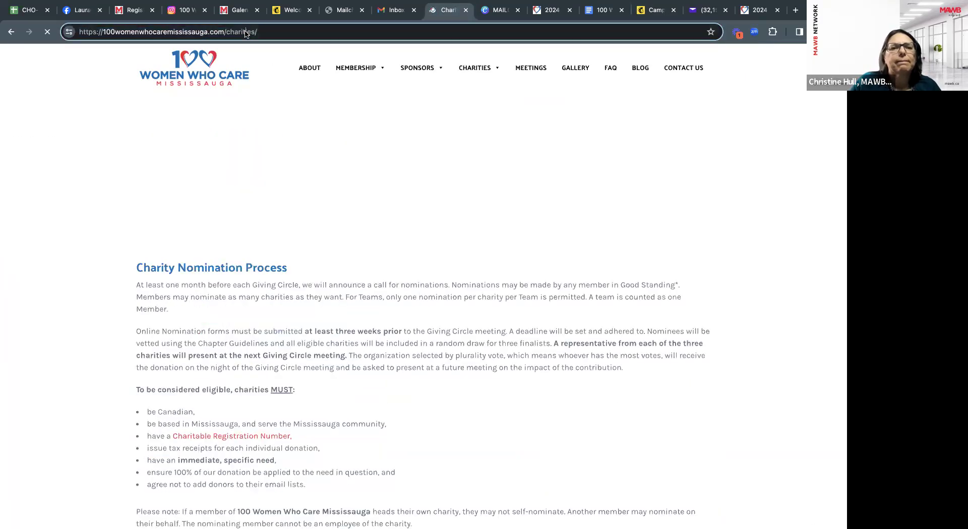
left_click(246, 34)
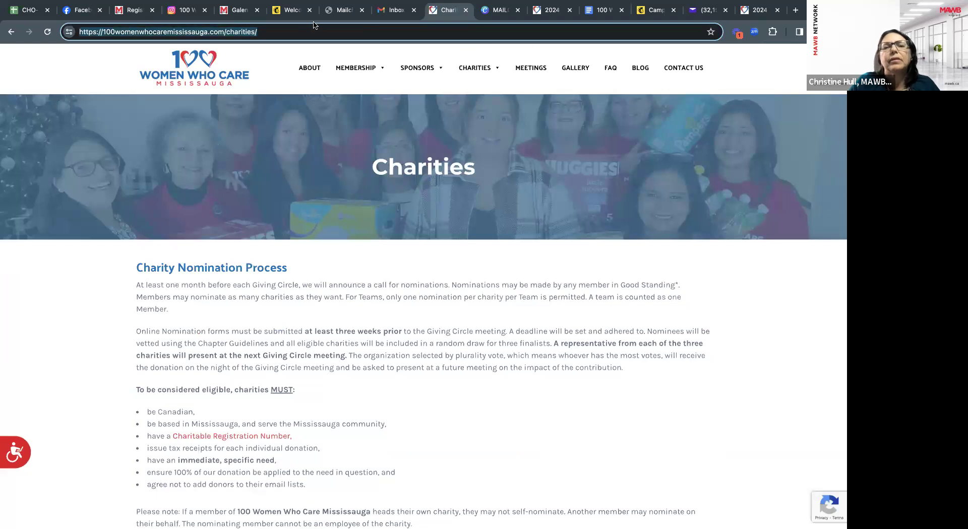
left_click(301, 10)
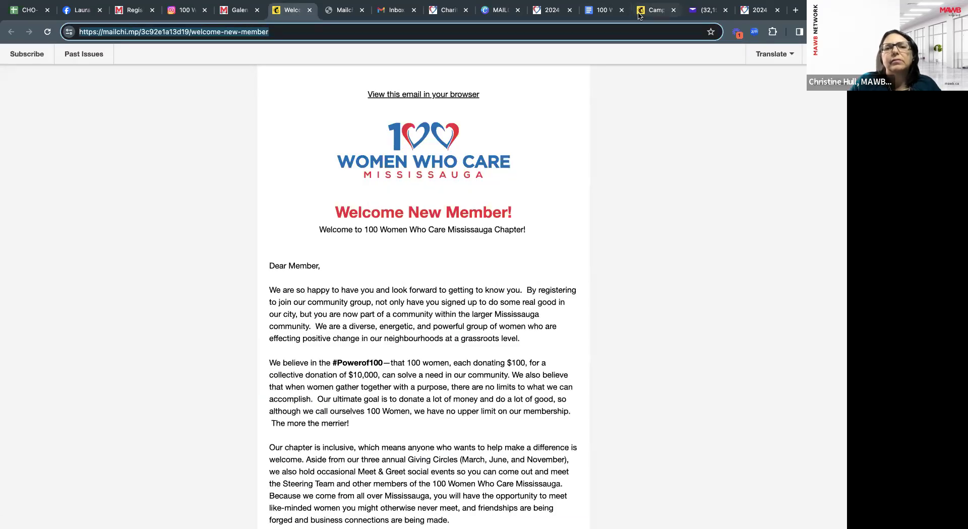
left_click(655, 10)
left_click(435, 167)
type("https://womenwhocaremississauga.com/charities/")
Save the 'Here' link to the Charities page and delete the Giving Circle video block.
left_click(474, 209)
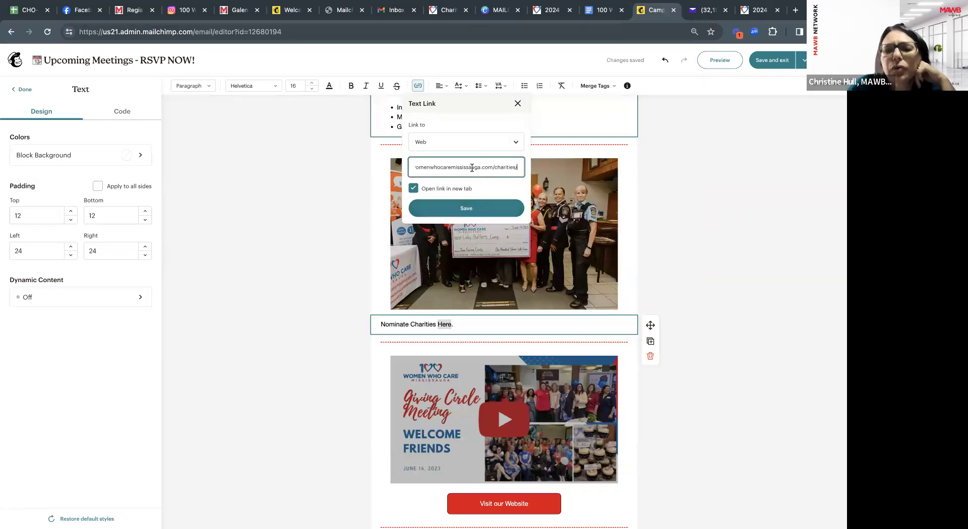
left_click(474, 209)
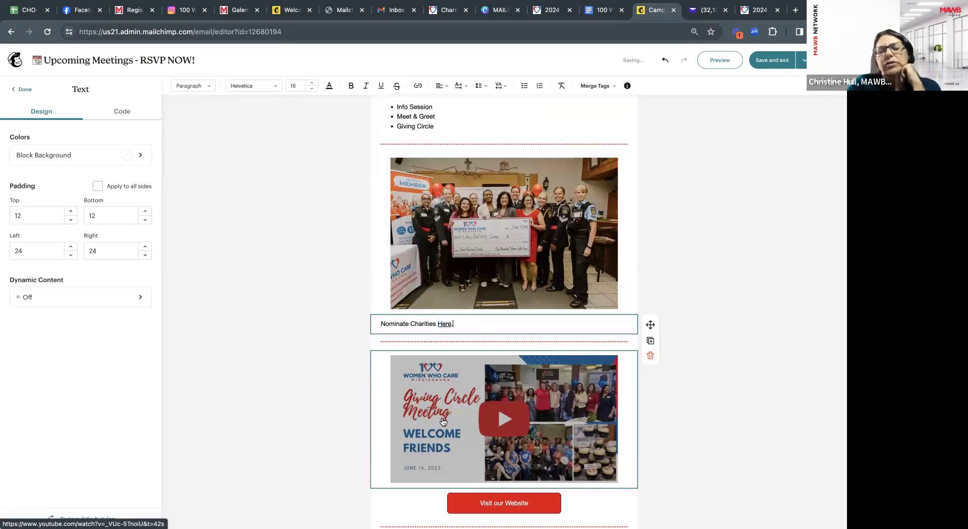
scroll(504, 419, "down", 2)
scroll(555, 416, "up", 1)
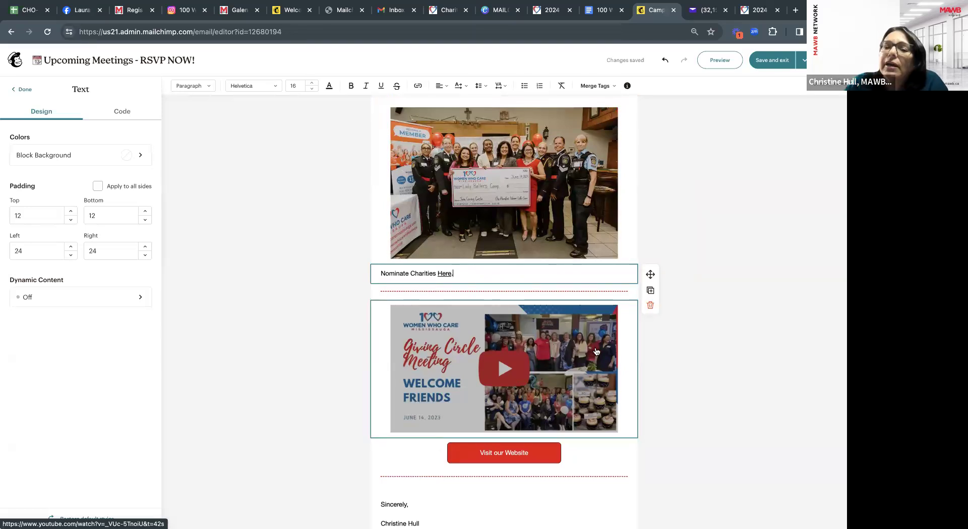
left_click(549, 372)
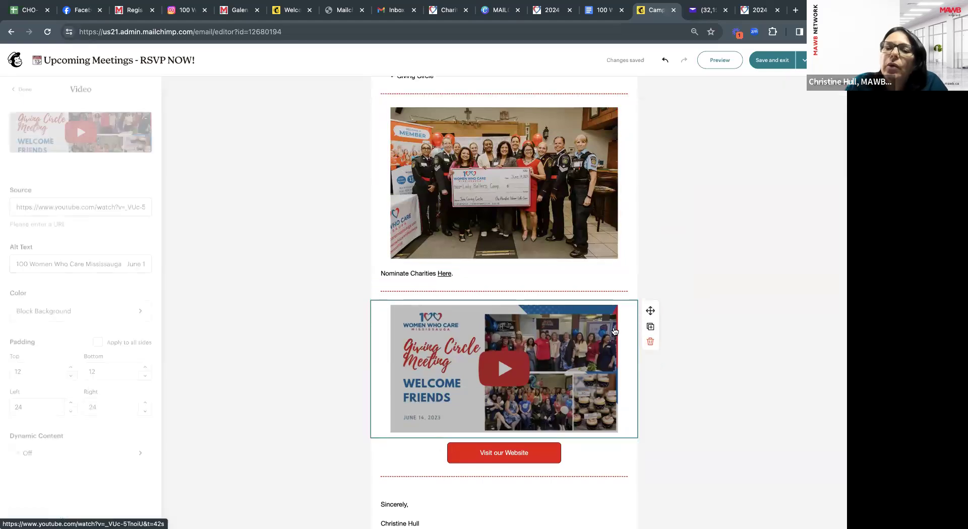
left_click(650, 341)
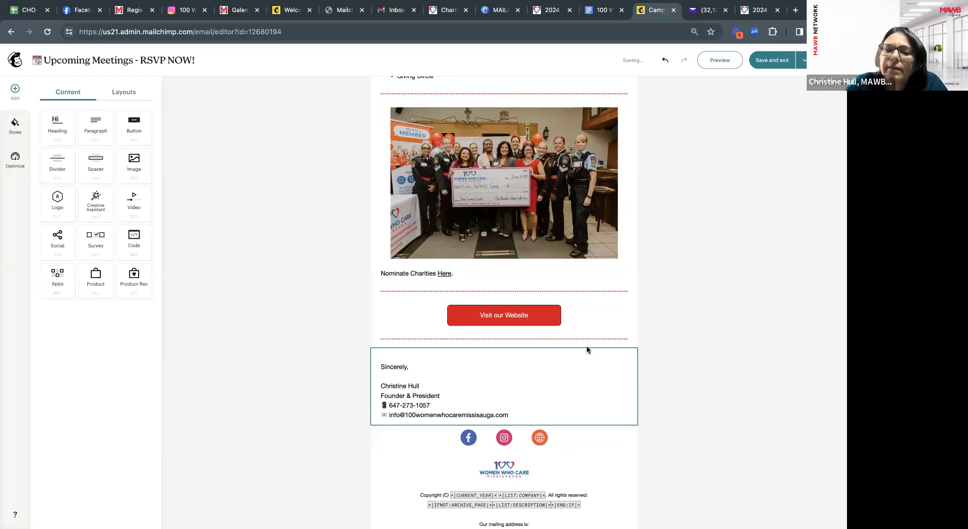
scroll(586, 342, "up", 1)
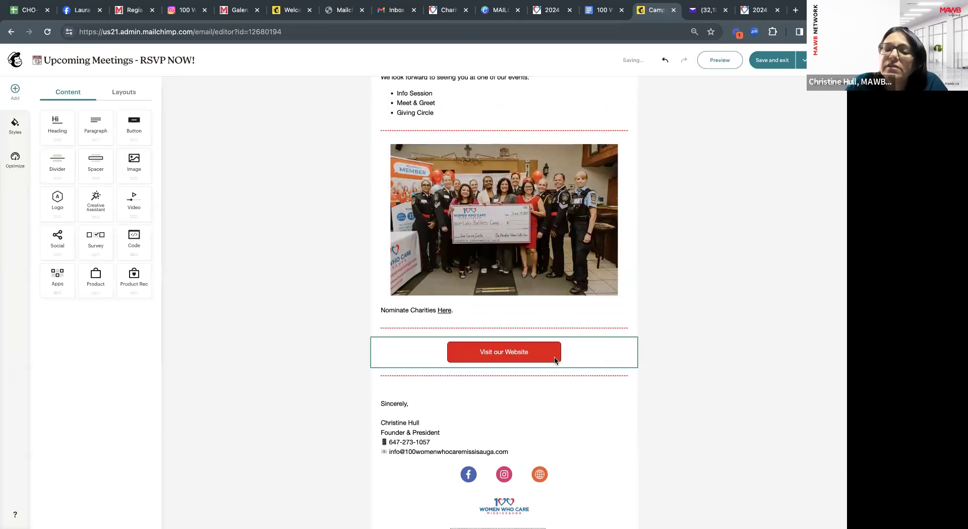
Verify the Visit our Website button links to 100womenwhocaremississauga.com, opening in a new tab.
left_click(518, 353)
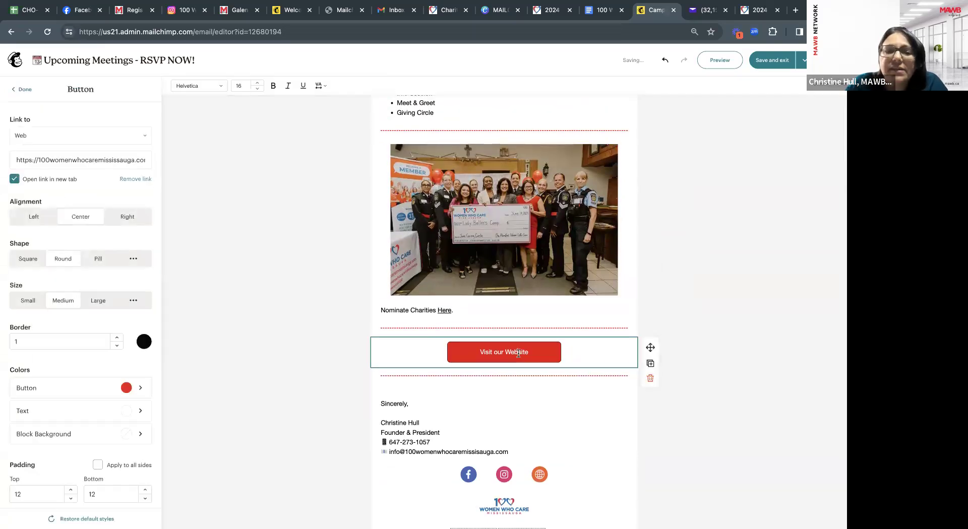
left_click(130, 161)
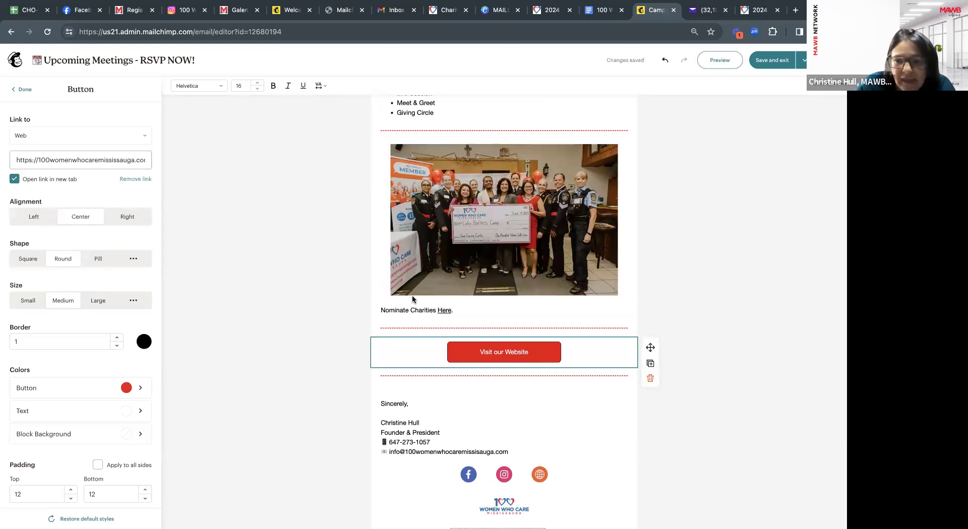
scroll(106, 371, "down", 2)
scroll(91, 302, "up", 2)
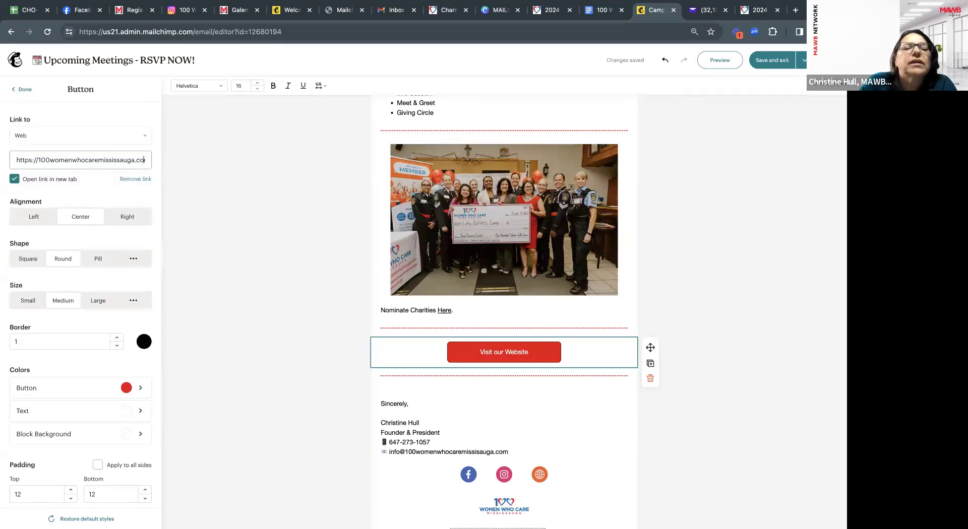
key("Right")
key("Right")
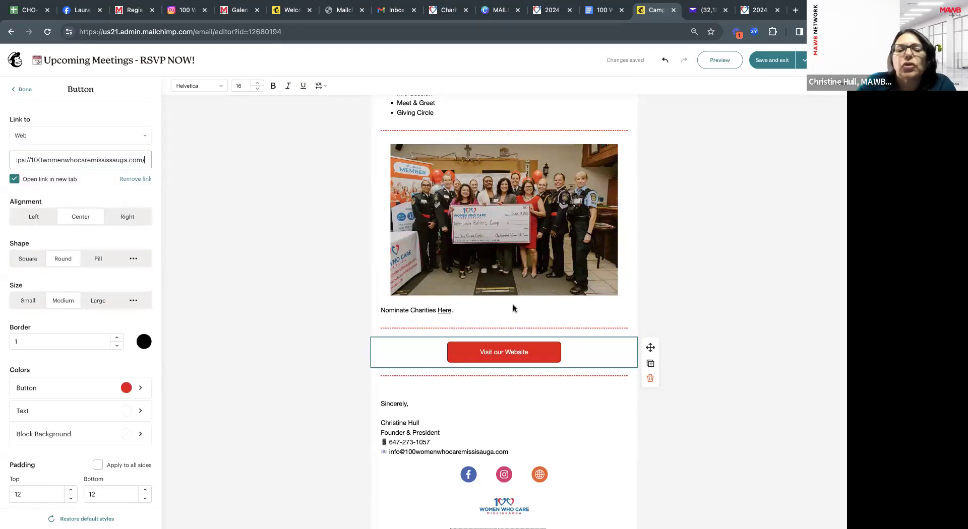
scroll(618, 350, "up", 1)
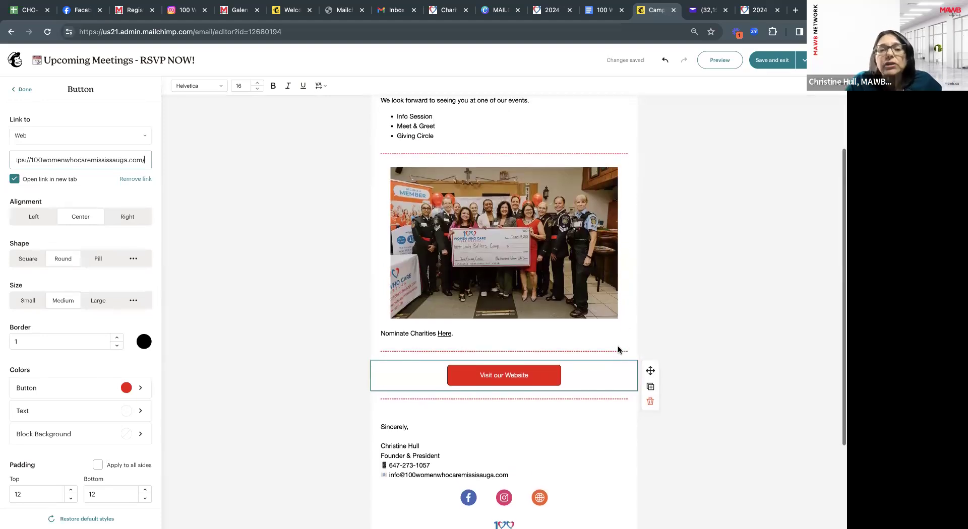
scroll(618, 348, "up", 1)
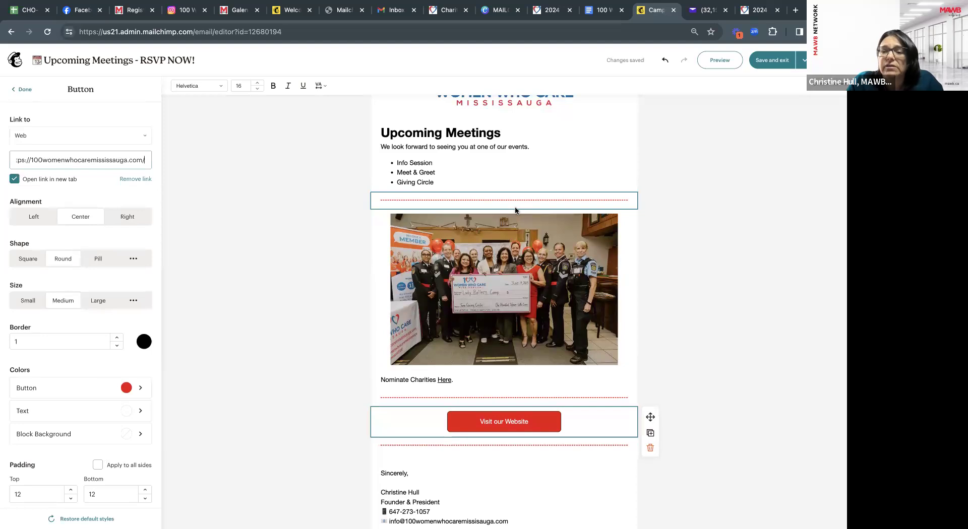
scroll(515, 210, "down", 1)
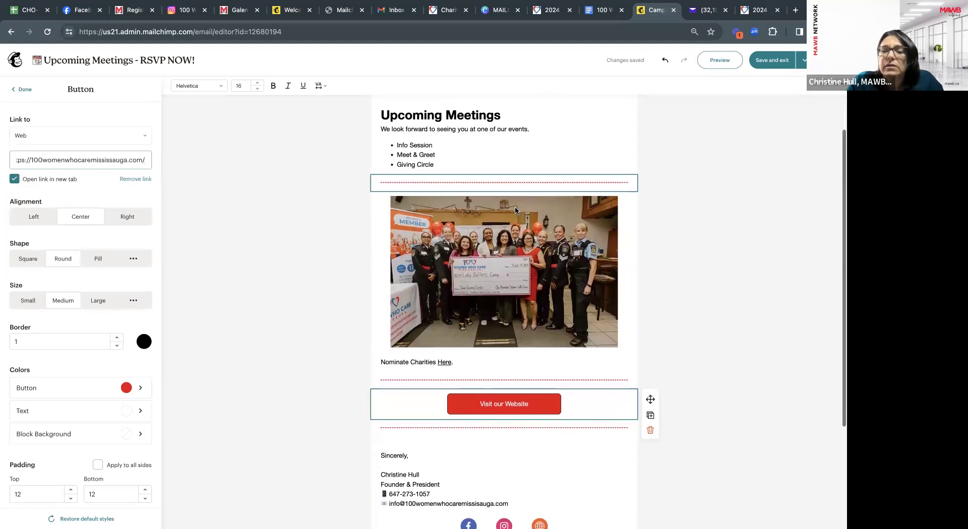
left_click(15, 94)
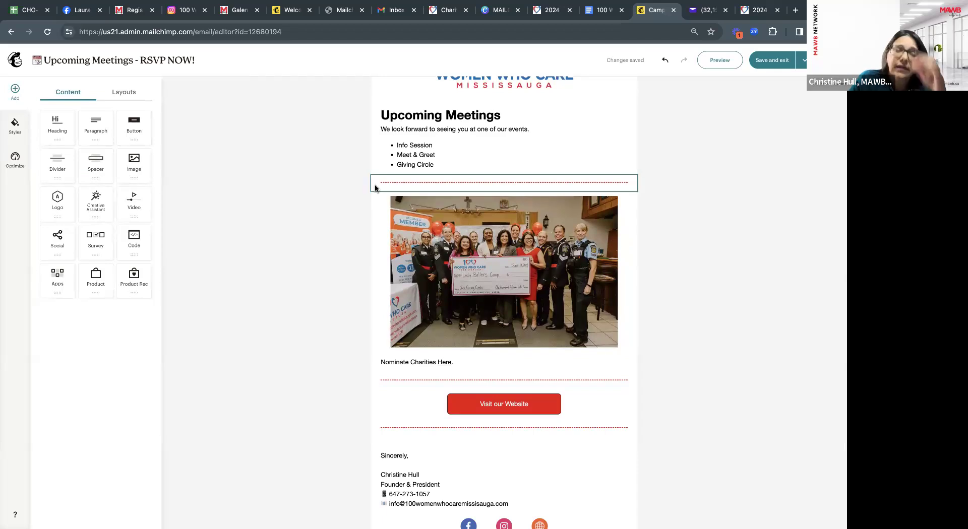
left_click(585, 412)
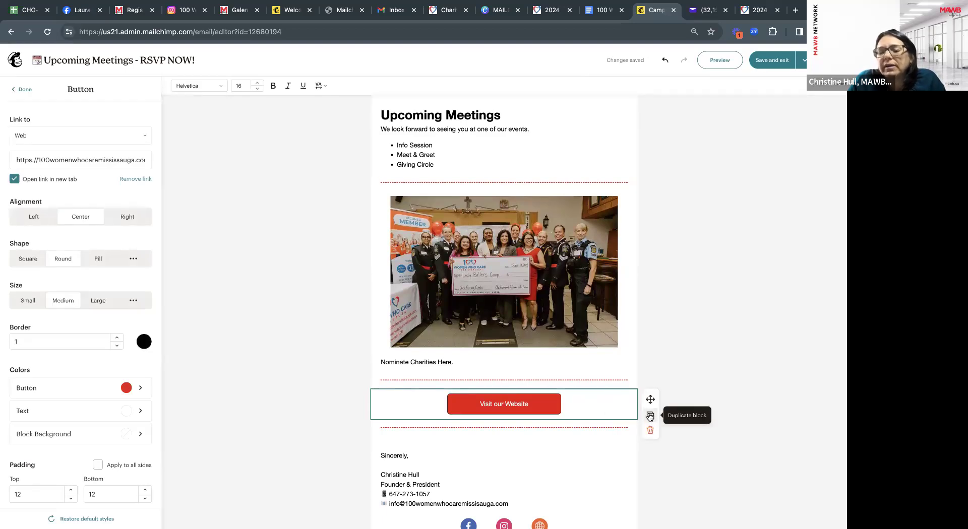
Duplicate the Visit our Website button and rearrange the dividers so a copy sits above the photo.
left_click(650, 417)
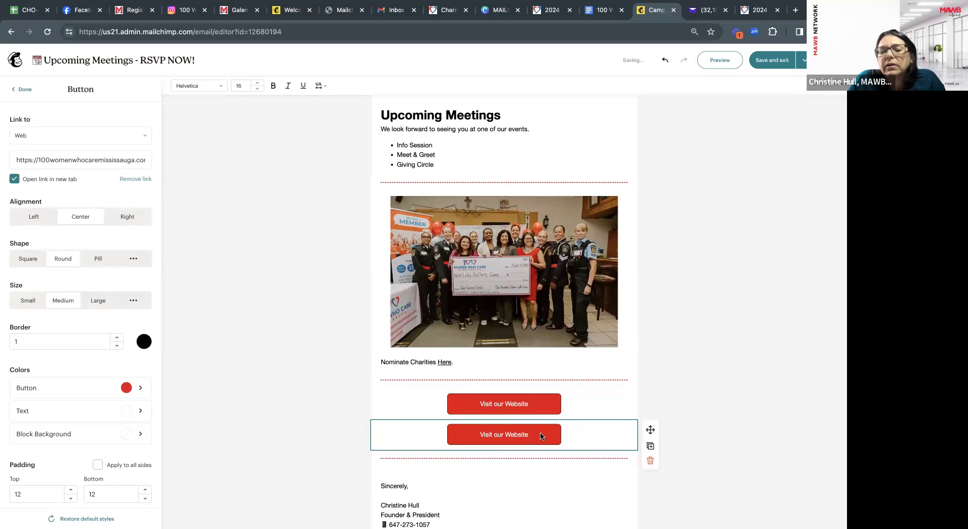
left_click(653, 436)
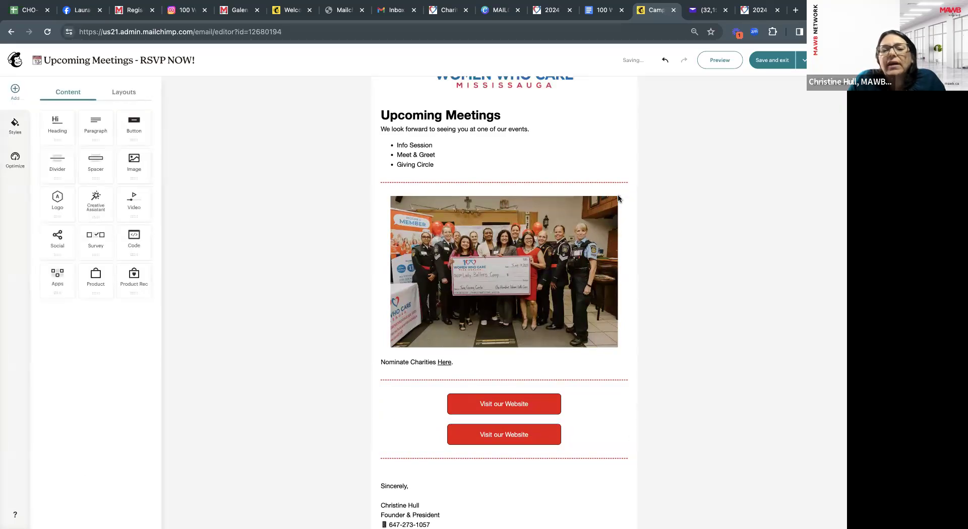
left_click(583, 182)
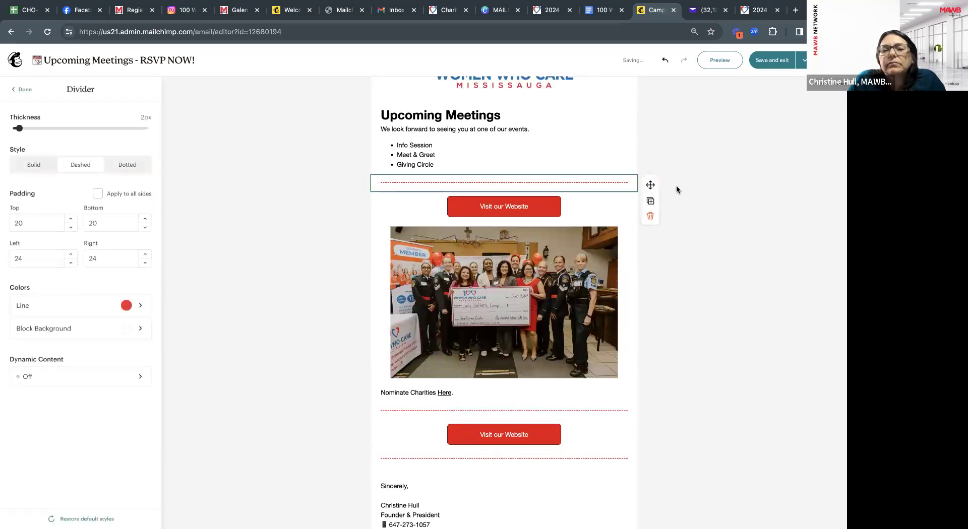
left_click(651, 215)
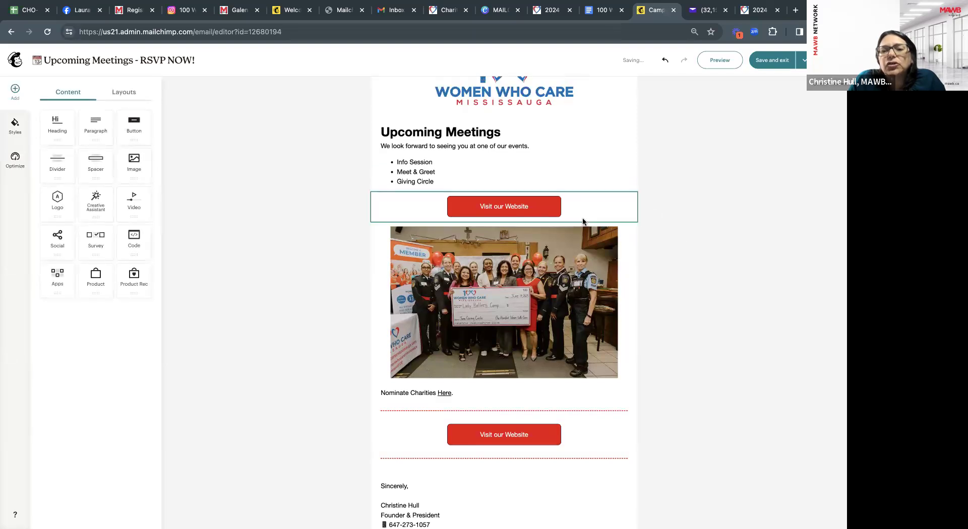
left_click(625, 410)
left_click_drag(647, 412, 626, 253)
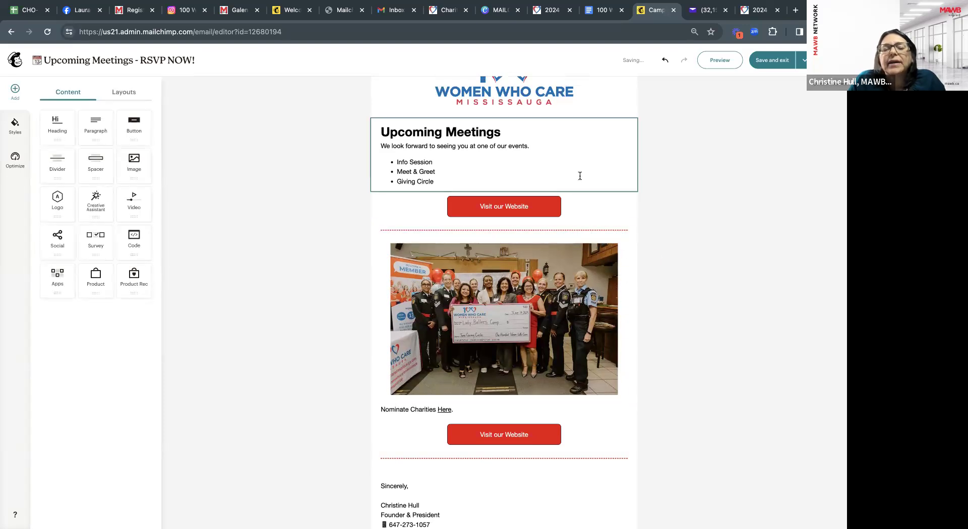
Relabel the top button 'RSVP NOW'.
left_click(532, 213)
double_click(517, 206)
left_click_drag(464, 204, 475, 205)
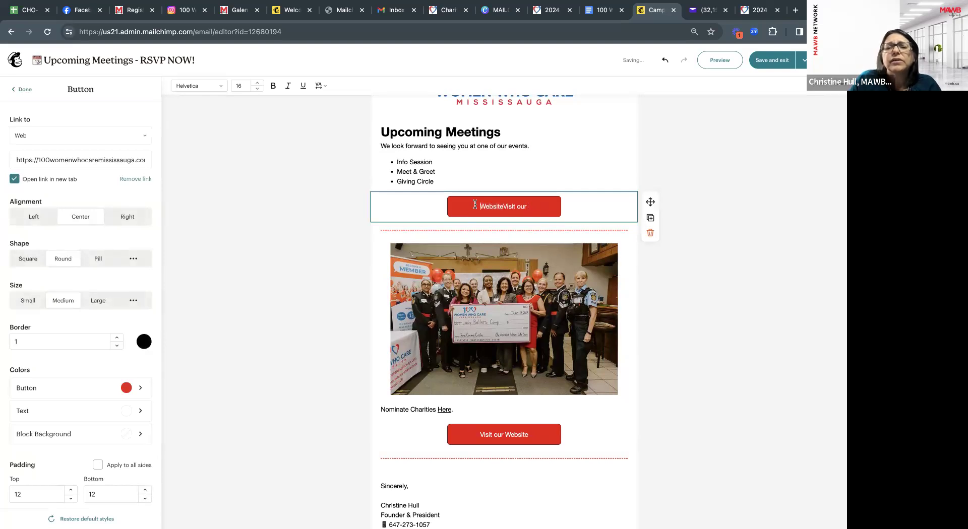
triple_click(534, 206)
type("R")
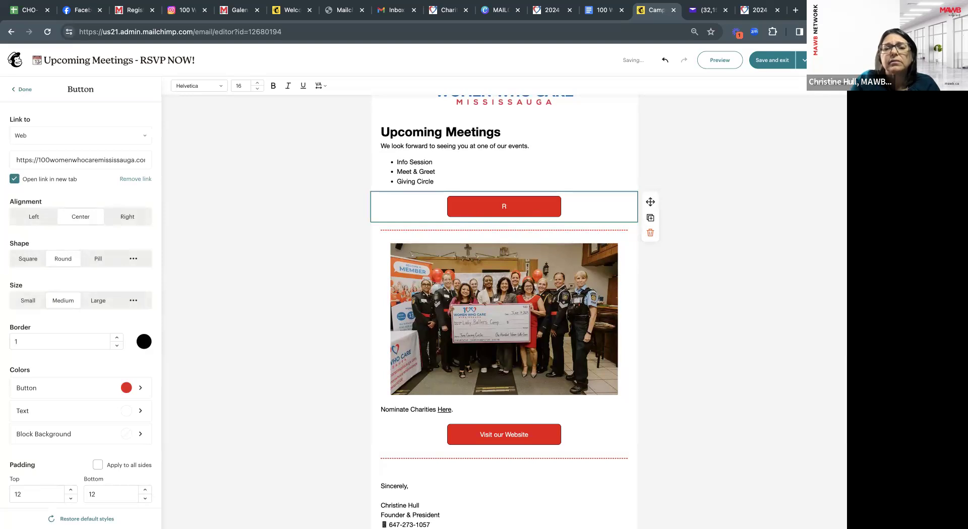
type("ESP NPOW")
key("BackSpace")
key("BackSpace")
key("BackSpace")
type("OW")
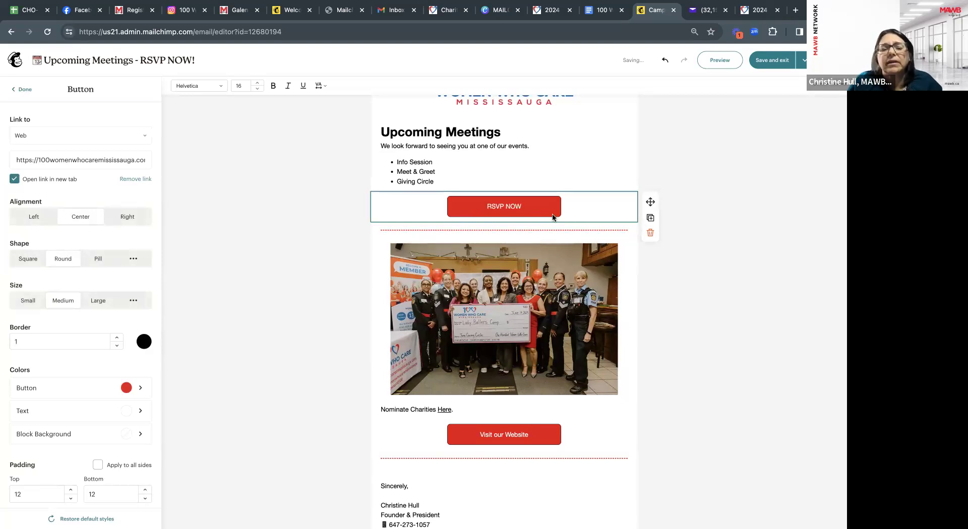
left_click(583, 171)
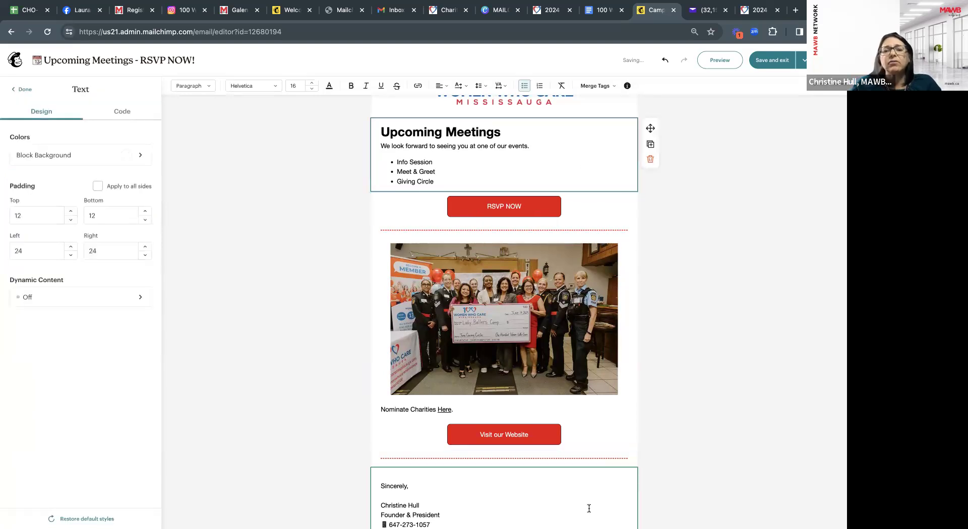
left_click(637, 248)
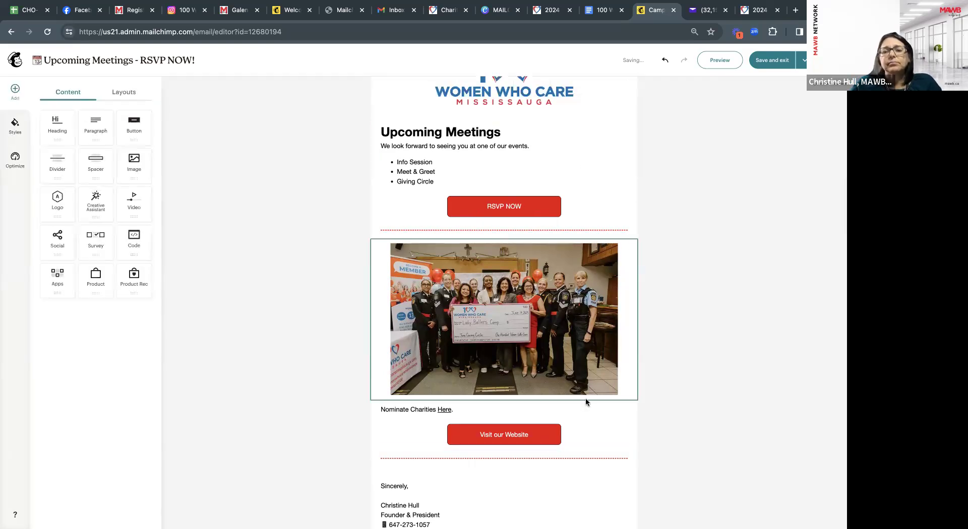
scroll(599, 445, "down", 3)
scroll(599, 445, "up", 5)
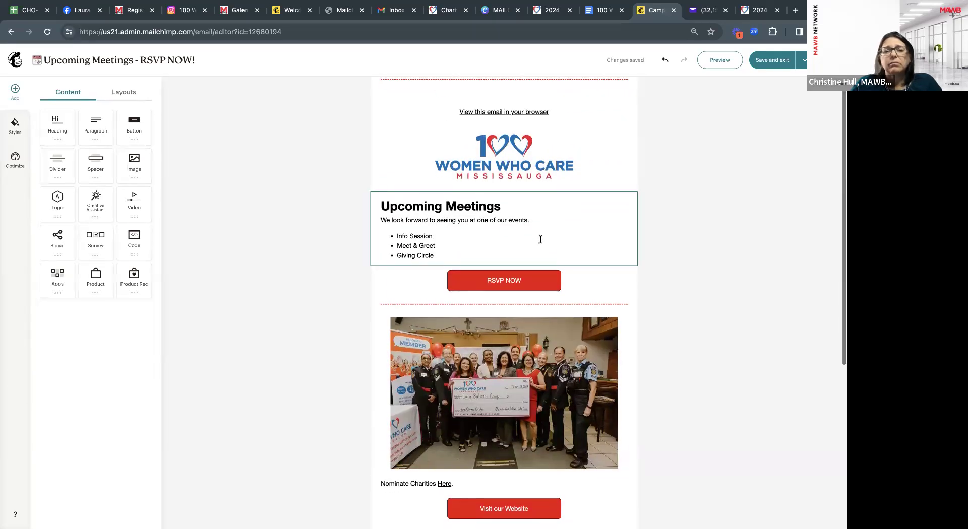
scroll(540, 239, "down", 5)
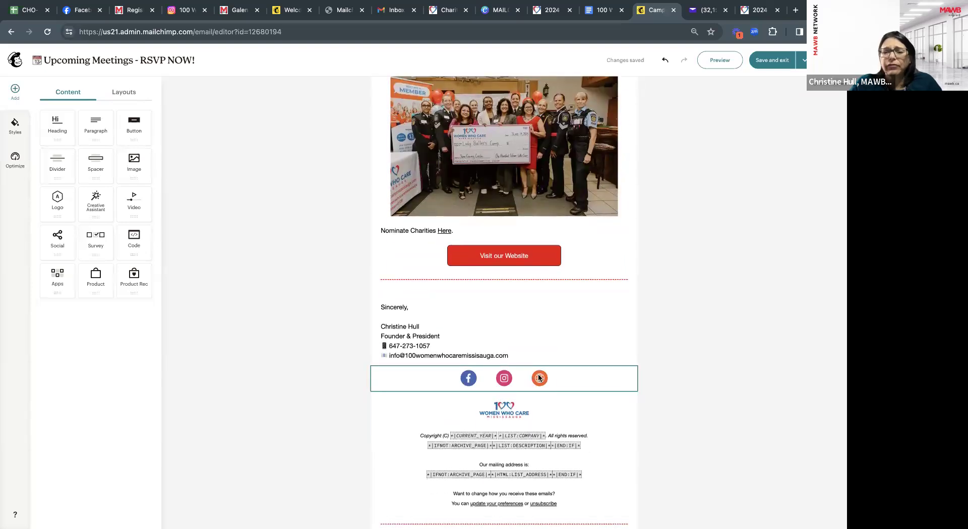
scroll(525, 338, "up", 2)
scroll(525, 338, "up", 3)
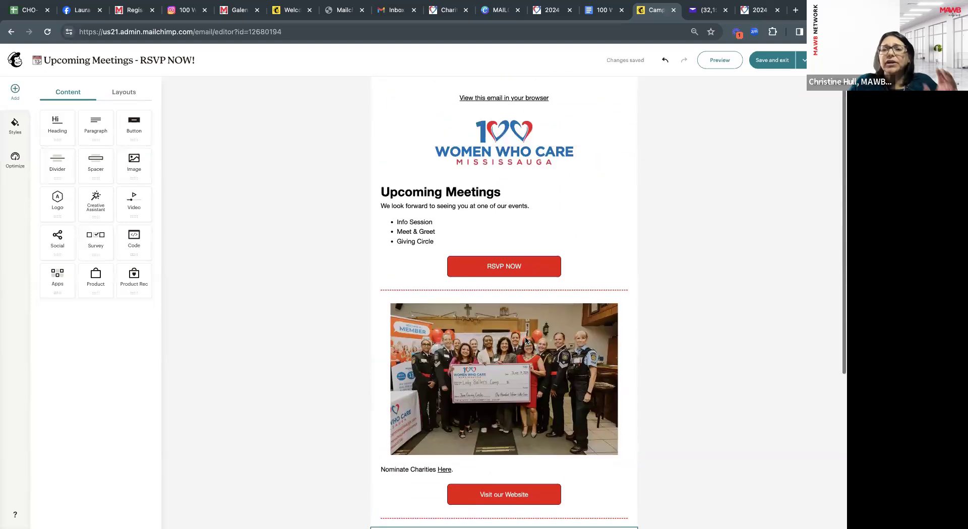
scroll(526, 338, "up", 1)
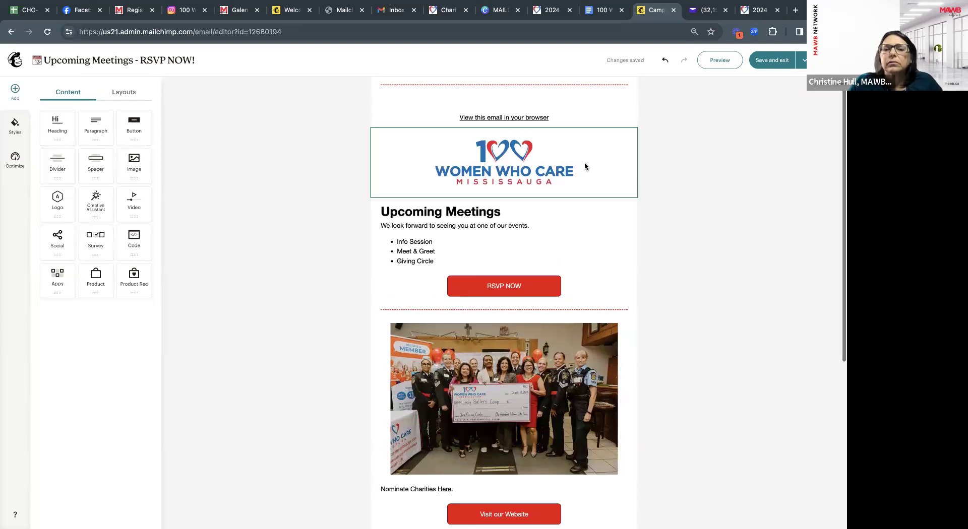
left_click(727, 61)
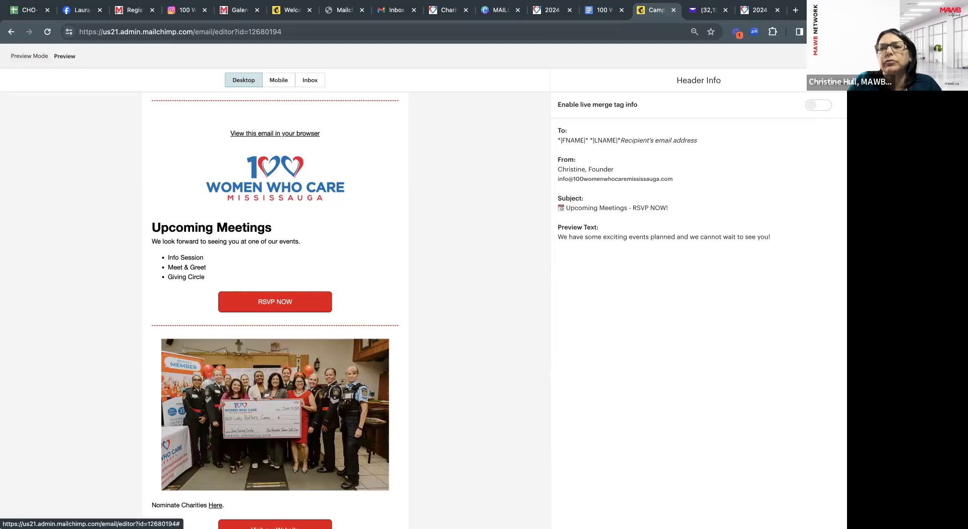
left_click(832, 56)
Prefix the intro with 'Hello' plus the First Name merge tag, lowercase 'we', and preview.
left_click(426, 227)
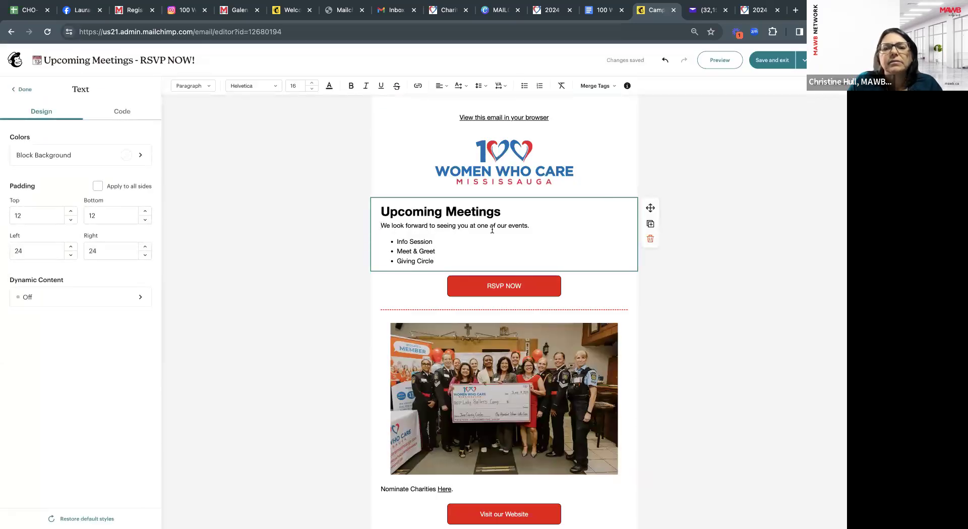
type("He")
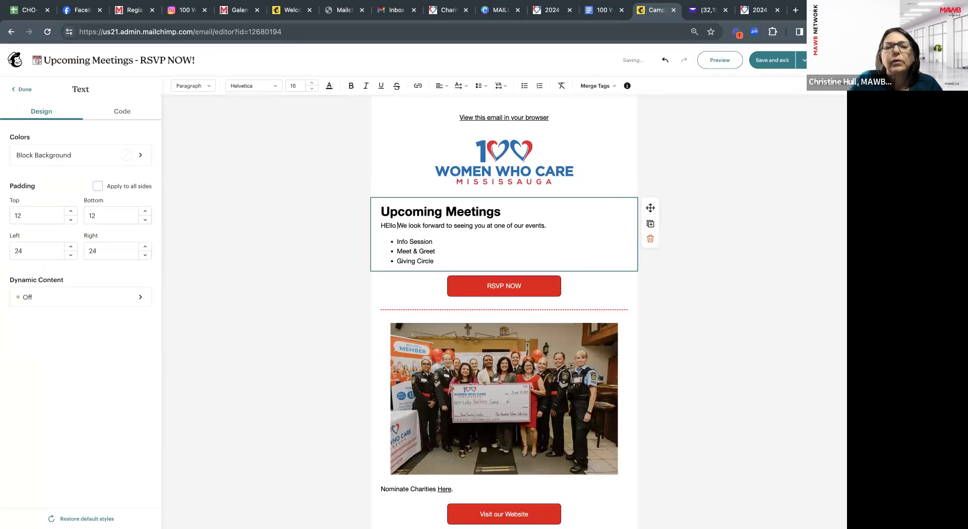
type("llo")
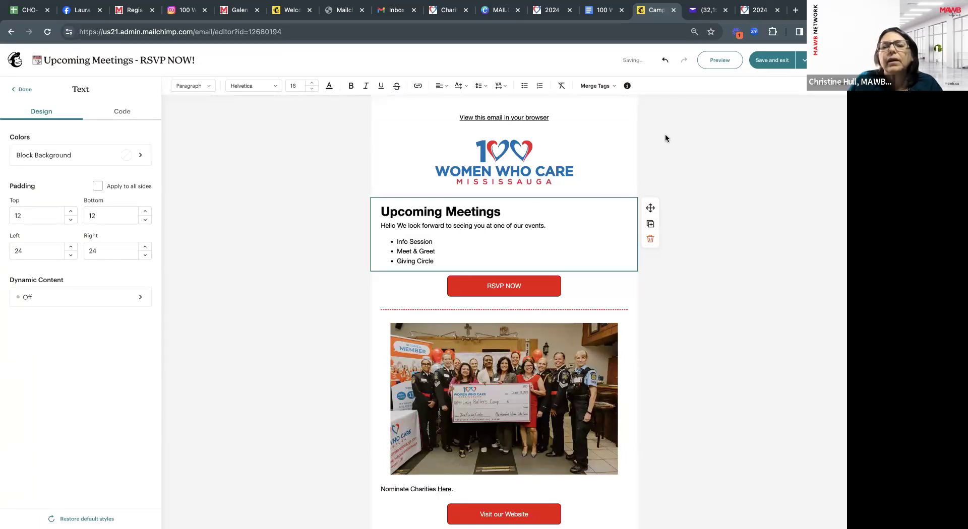
left_click(600, 87)
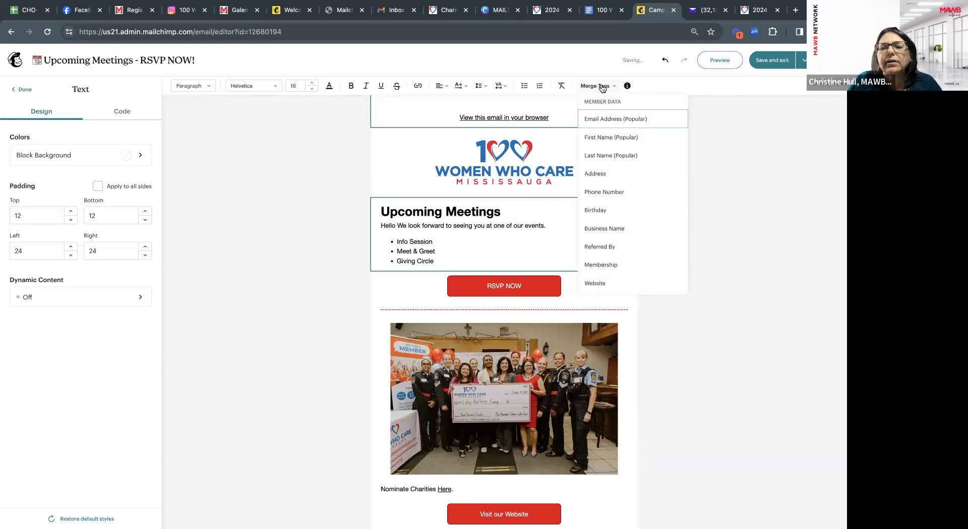
left_click(601, 138)
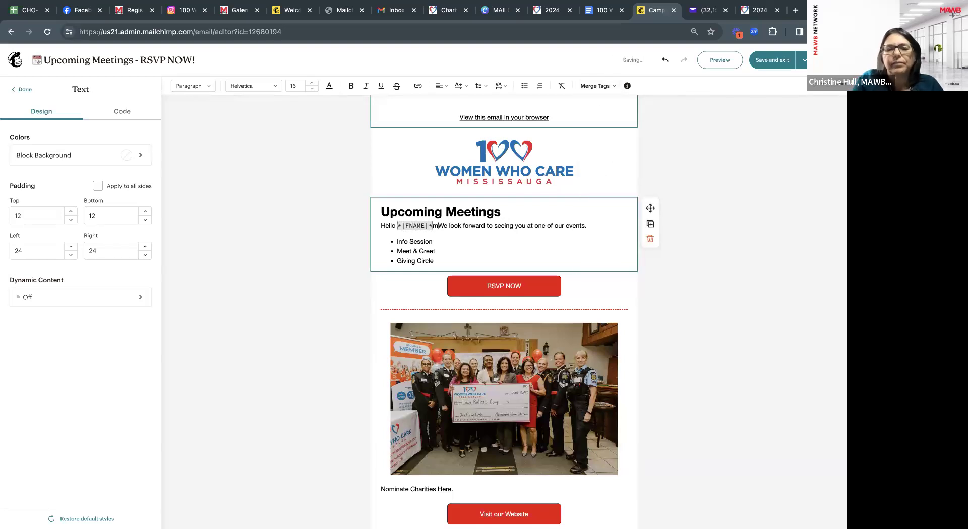
key("BackSpace")
type("w")
left_click(488, 253)
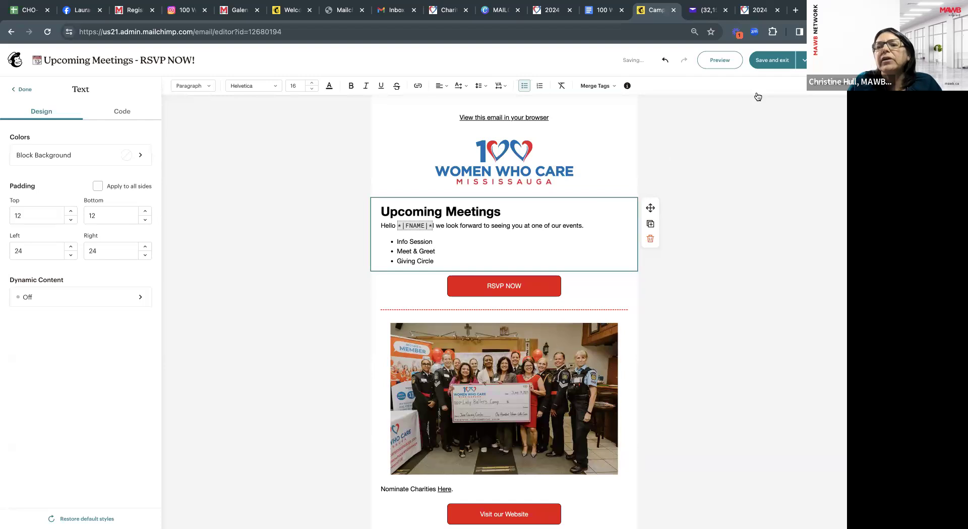
left_click(728, 62)
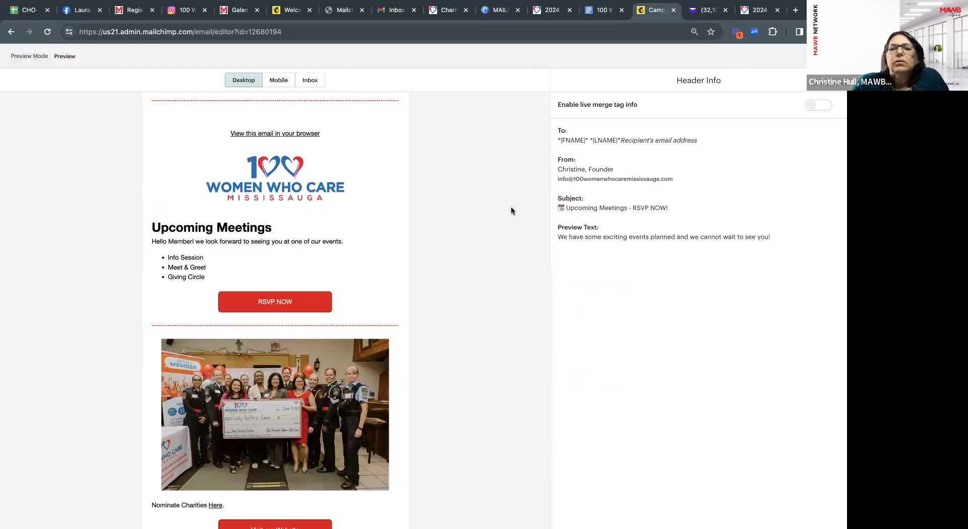
Toggle Enable live merge tag info to compare the subscriber's first name against the raw tag, then close preview.
left_click(819, 105)
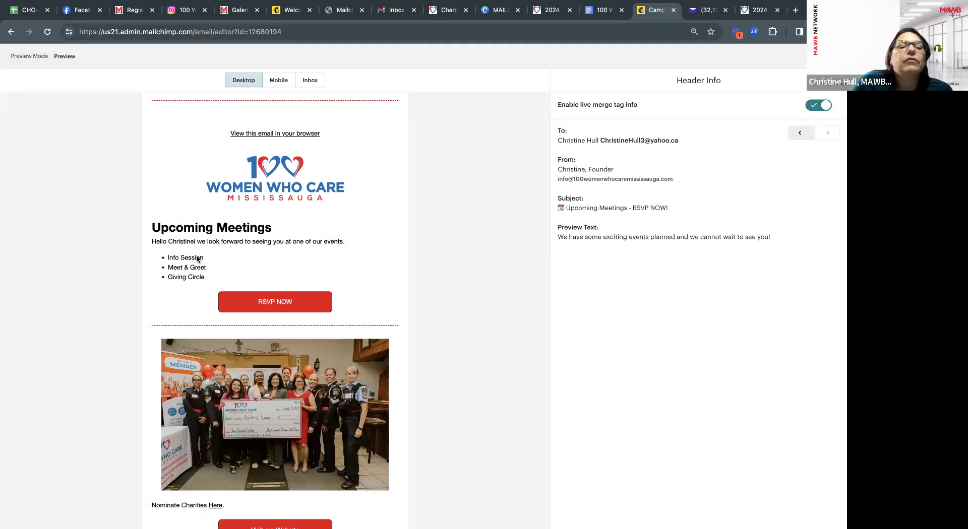
left_click(803, 141)
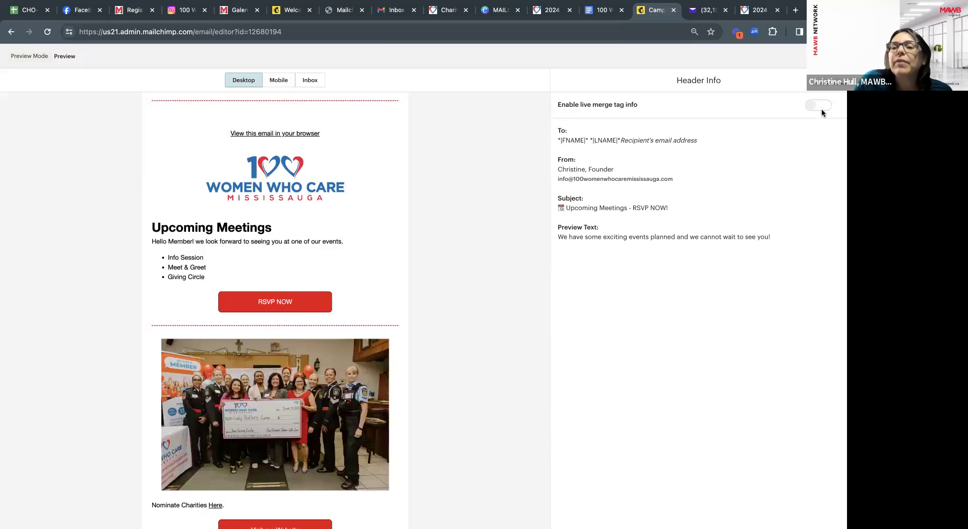
left_click(820, 106)
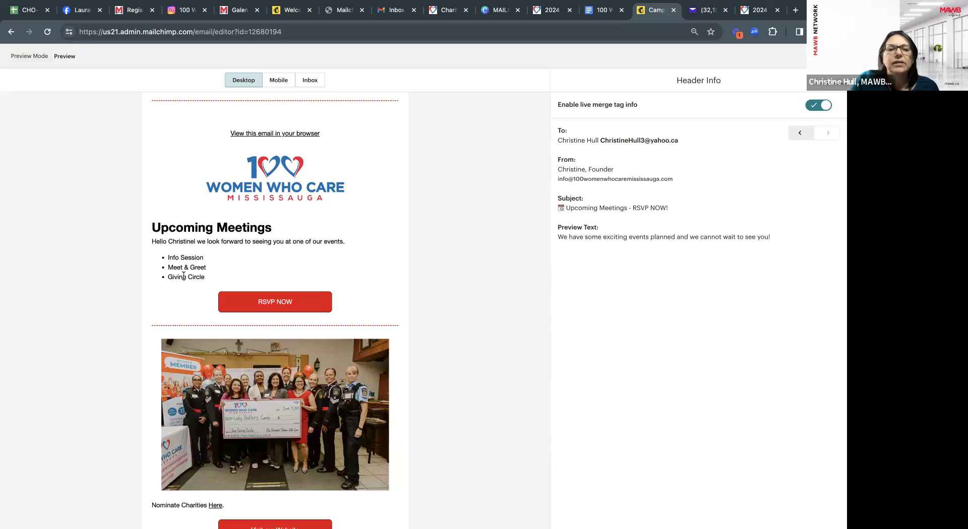
scroll(207, 285, "up", 5, "ctrl")
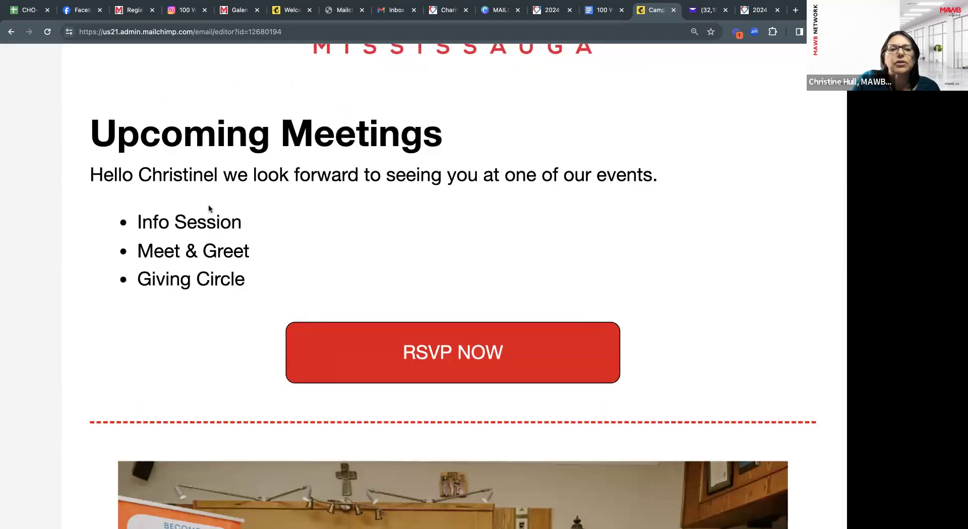
scroll(307, 241, "down", 5)
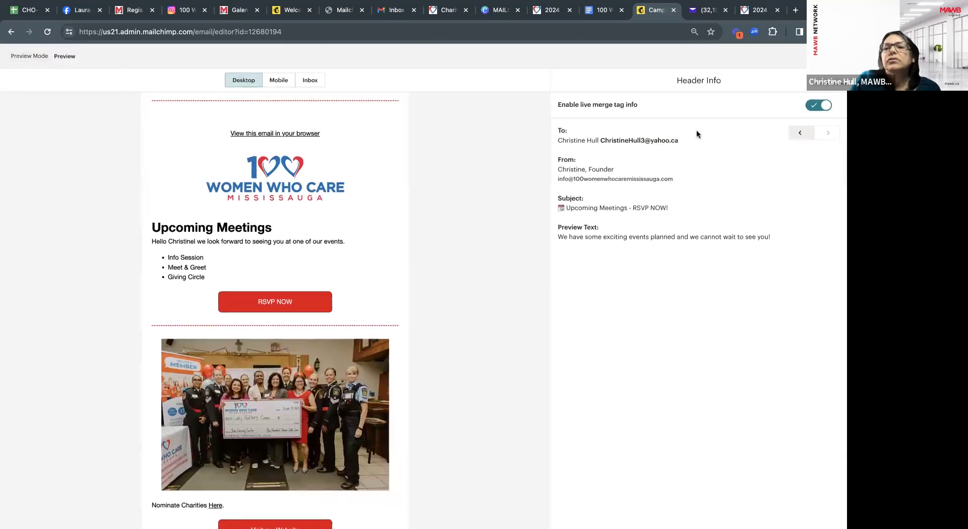
left_click(833, 56)
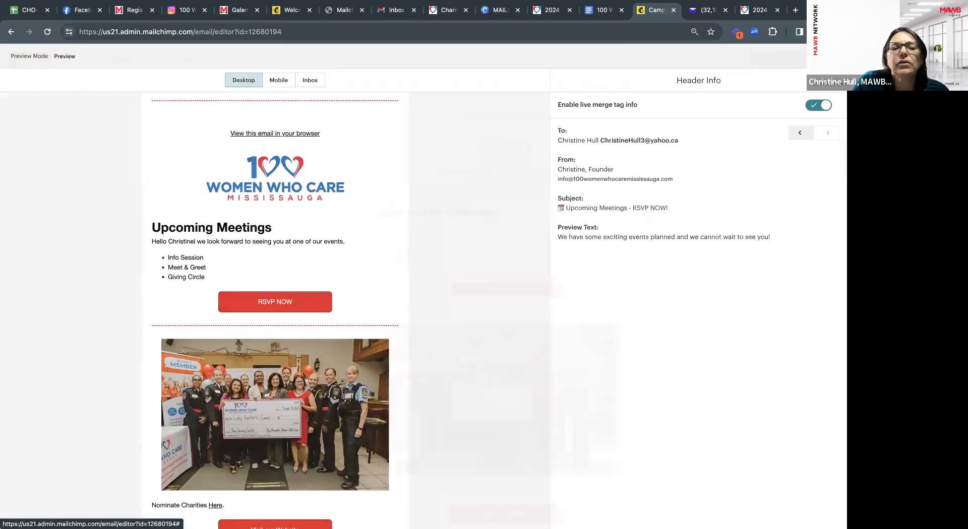
Replace the space after the *|FNAME|* tag with a comma.
left_click(435, 227)
key("BackSpace")
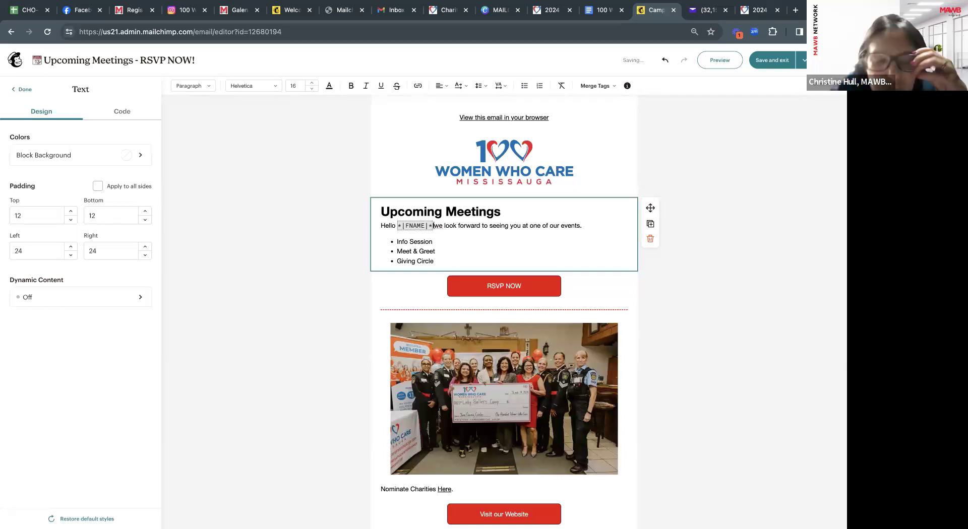
type(",")
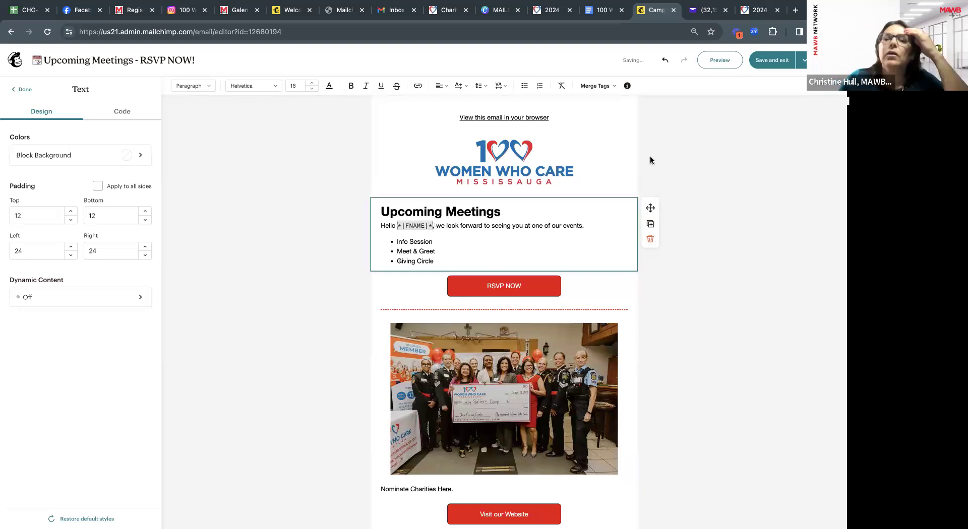
Recheck the greeting in preview with live merge tag info enabled, then return to editing.
left_click(728, 65)
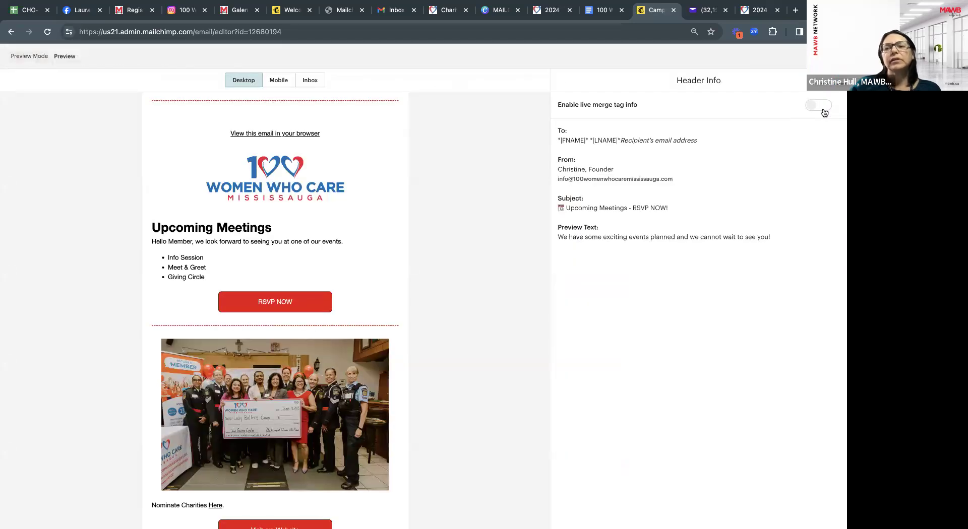
left_click(822, 107)
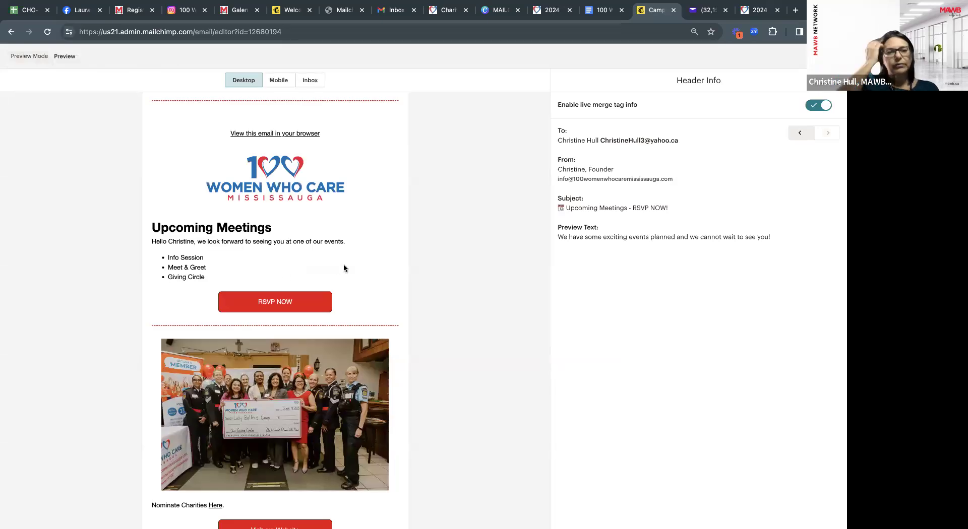
scroll(344, 268, "down", 2)
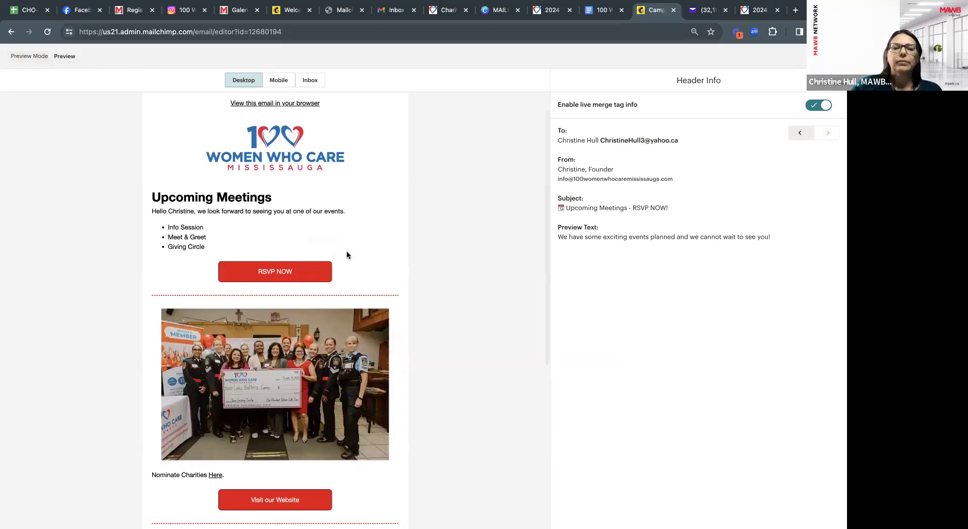
scroll(334, 259, "down", 3)
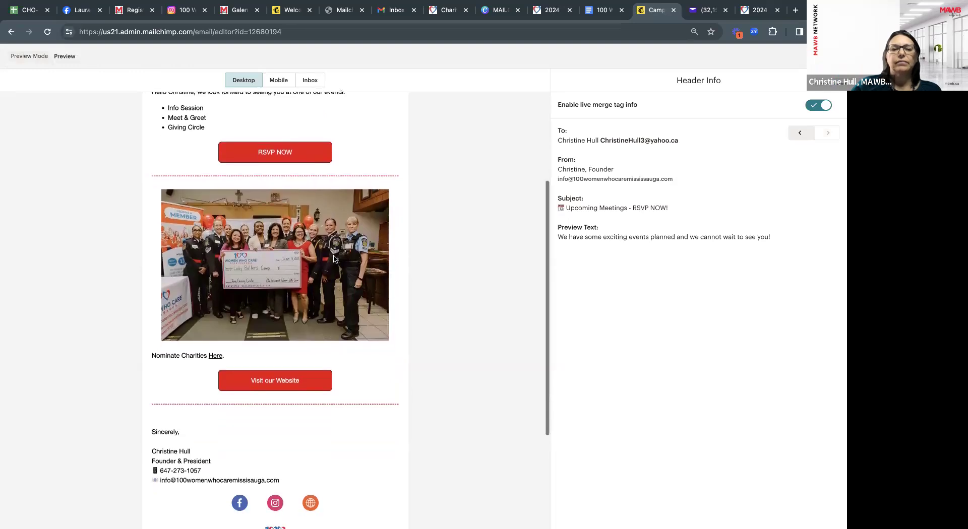
scroll(334, 259, "up", 4)
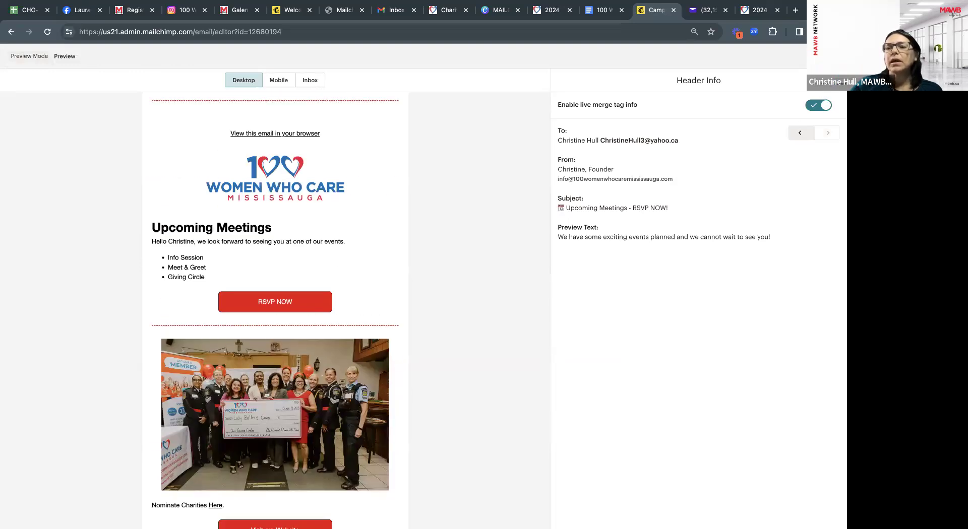
left_click(833, 56)
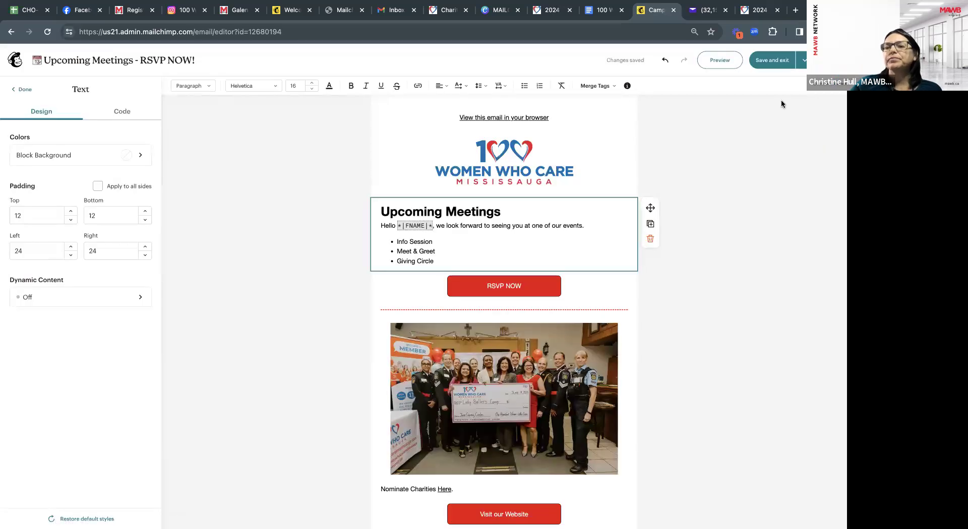
Send a test of the Upcoming Meetings email to the recipient's e-mail address.
left_click(803, 61)
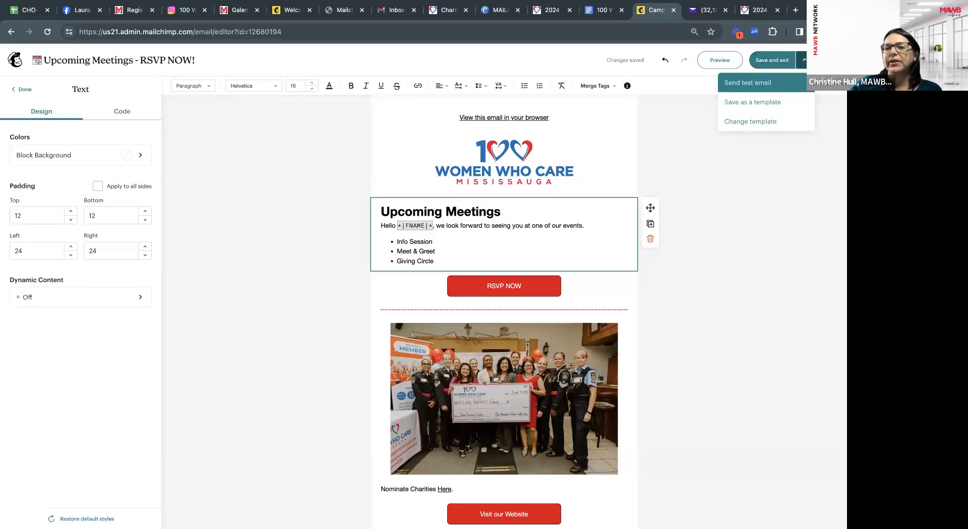
left_click(779, 85)
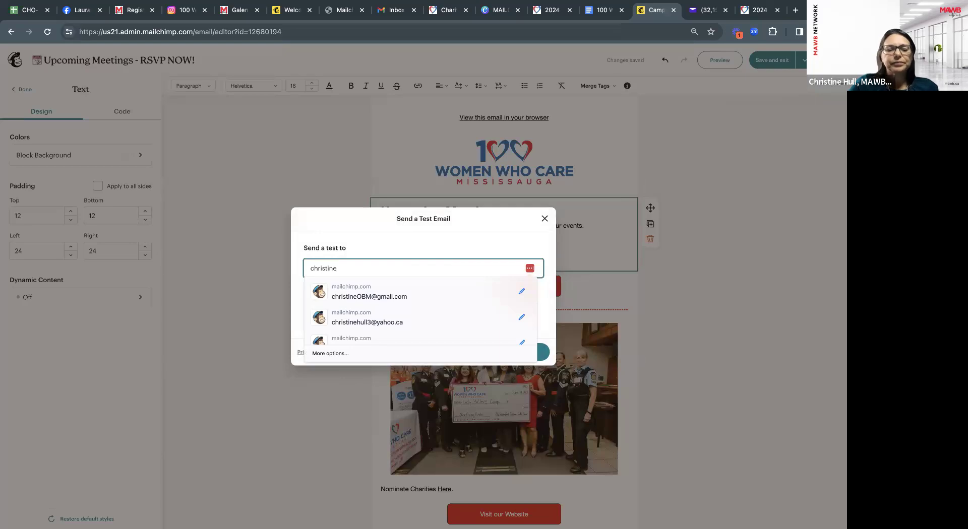
left_click(371, 273)
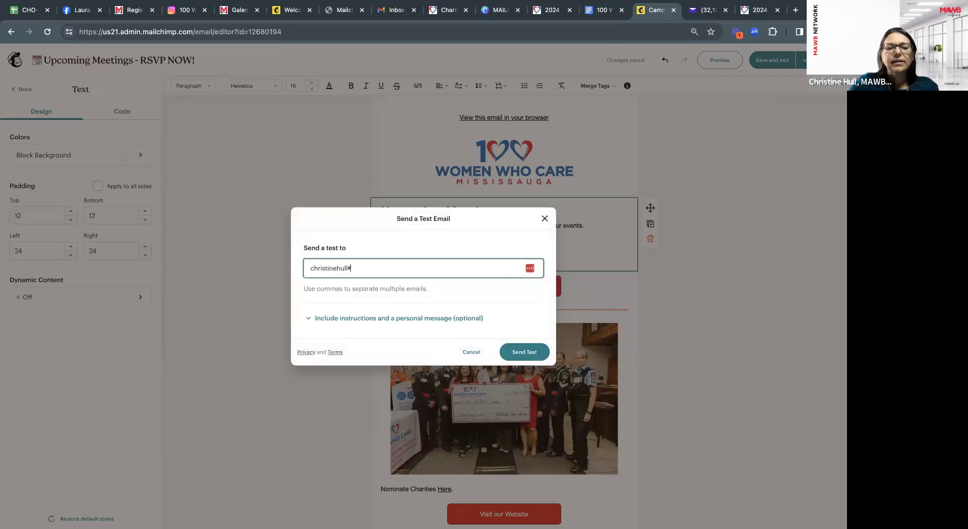
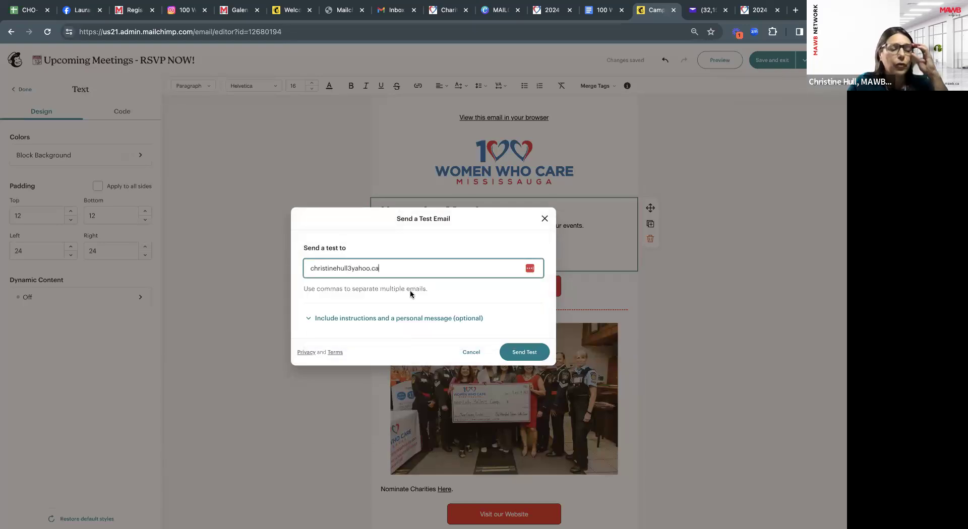
left_click(531, 355)
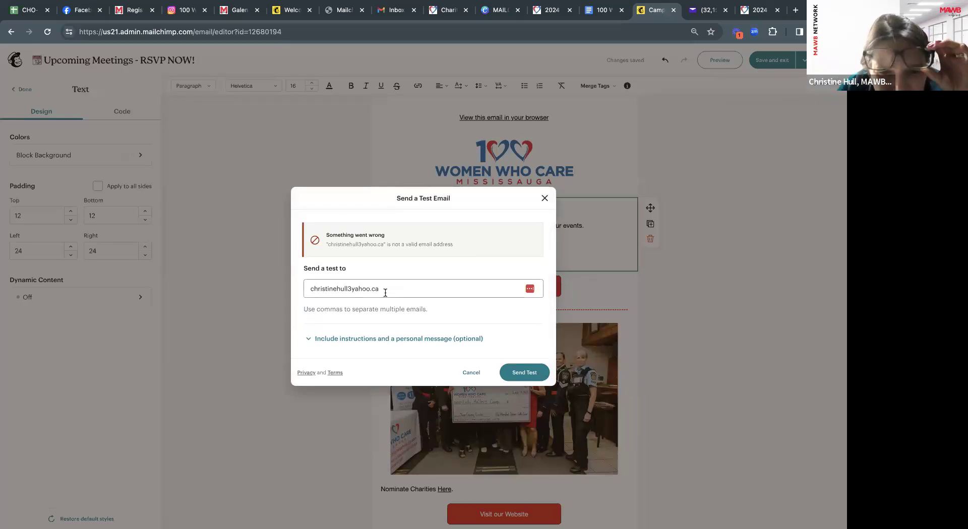
Add the missing @ to the test address, resend the test, and dismiss the confirmation.
left_click(351, 289)
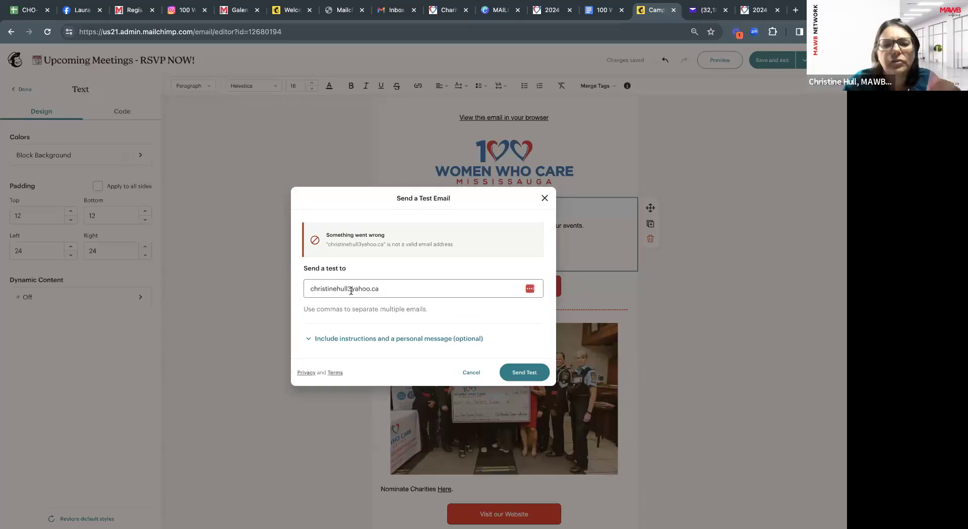
type("@")
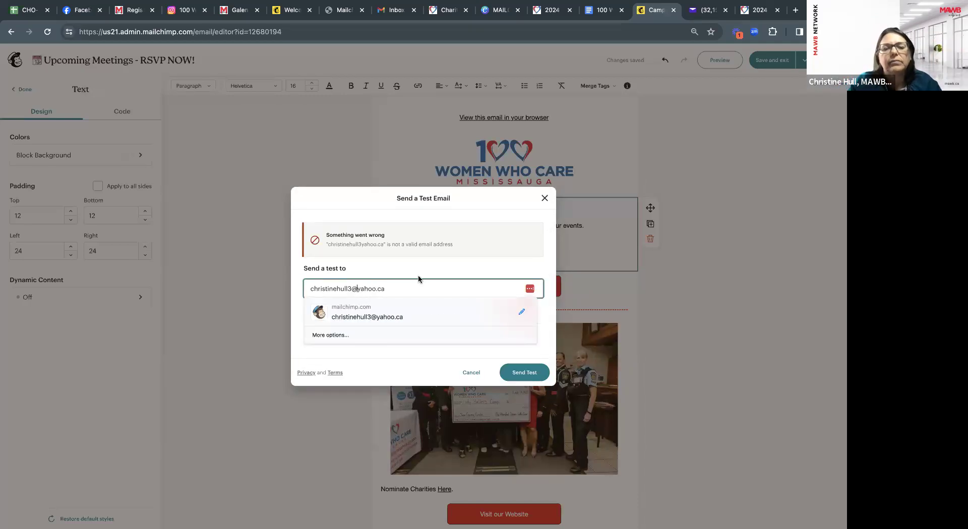
left_click(429, 268)
left_click(518, 373)
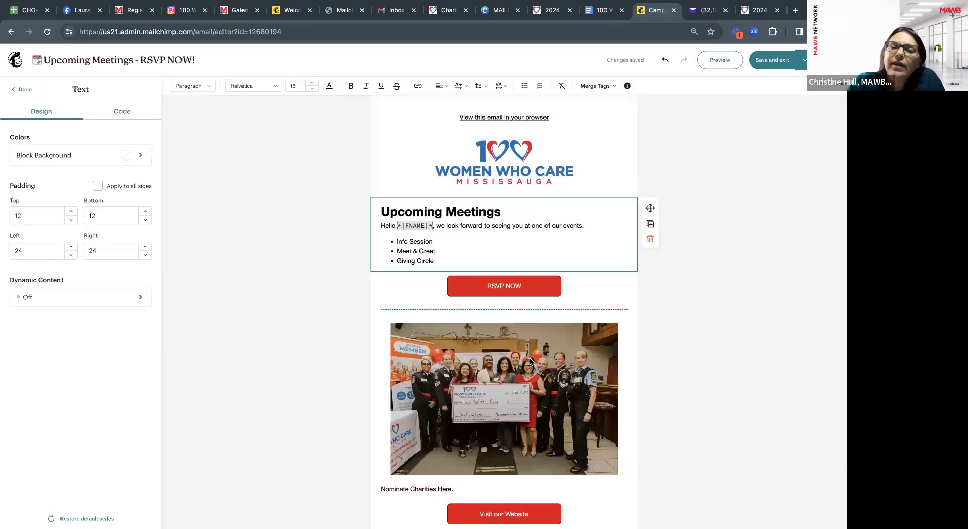
left_click(533, 357)
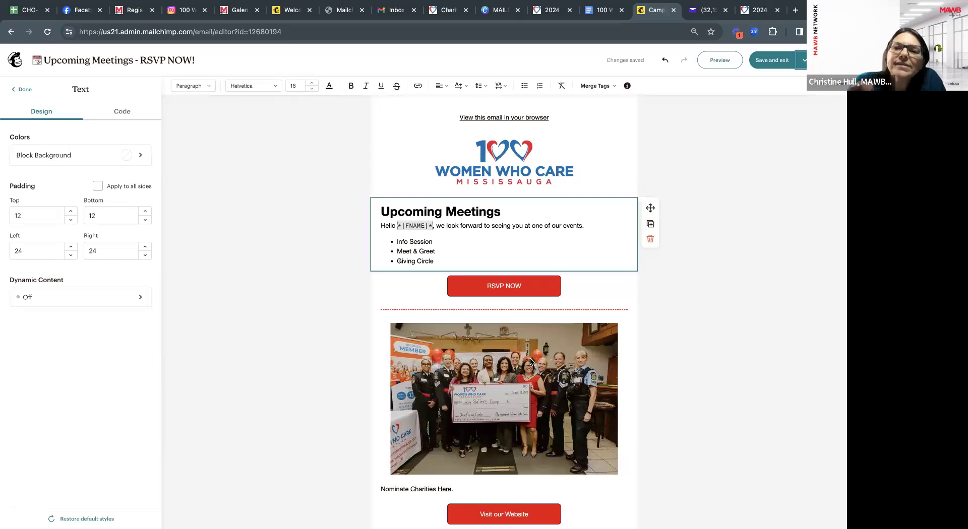
left_click(801, 65)
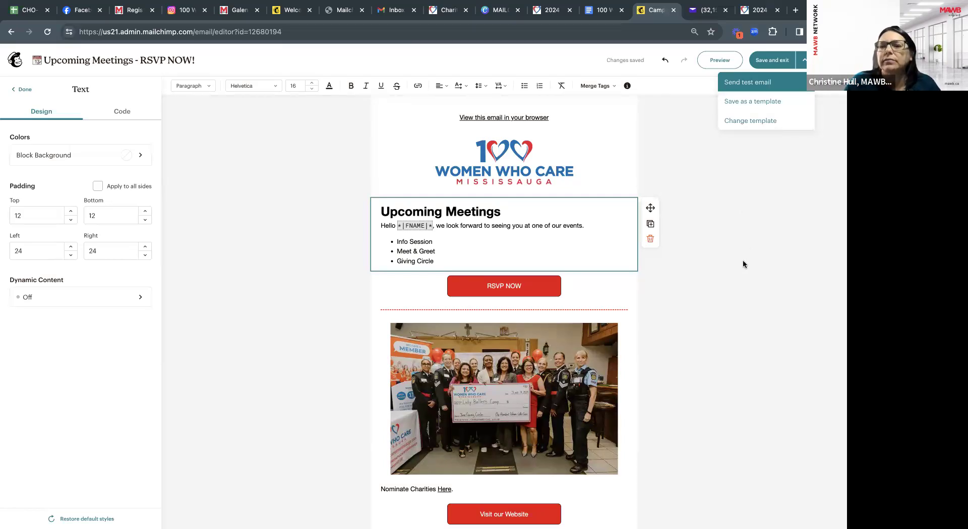
left_click(674, 271)
scroll(616, 299, "down", 3)
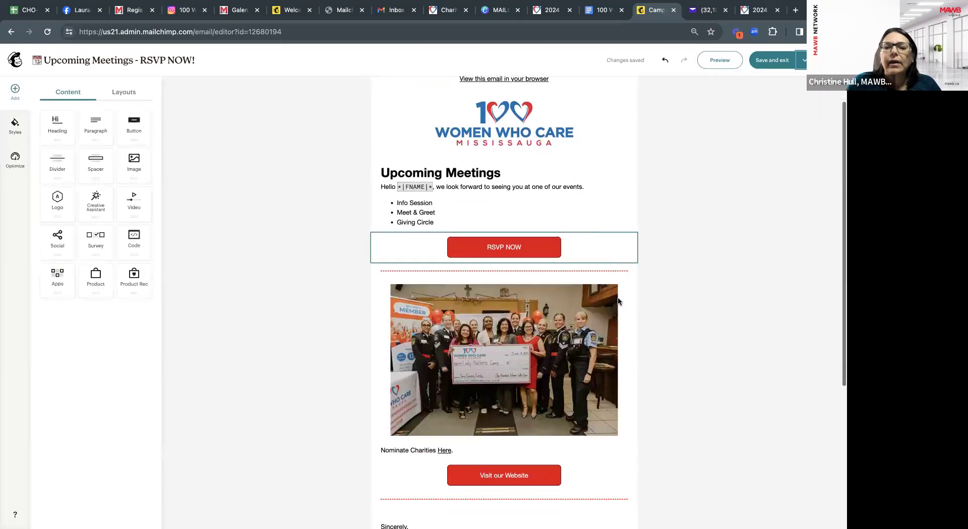
scroll(619, 301, "up", 3)
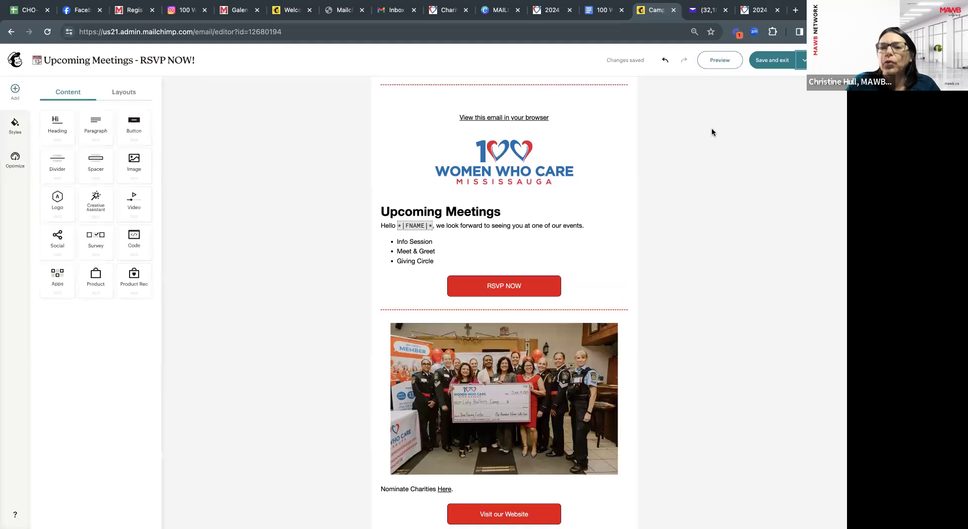
Save the design and exit to the checklist showing delivery for February 8, 2024, 12:15 PM ET.
left_click(774, 61)
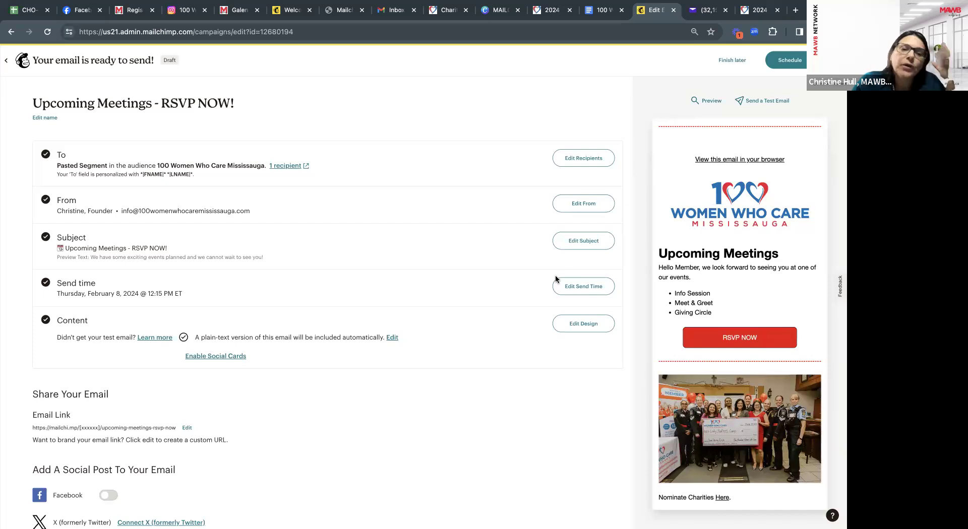
scroll(557, 277, "down", 5)
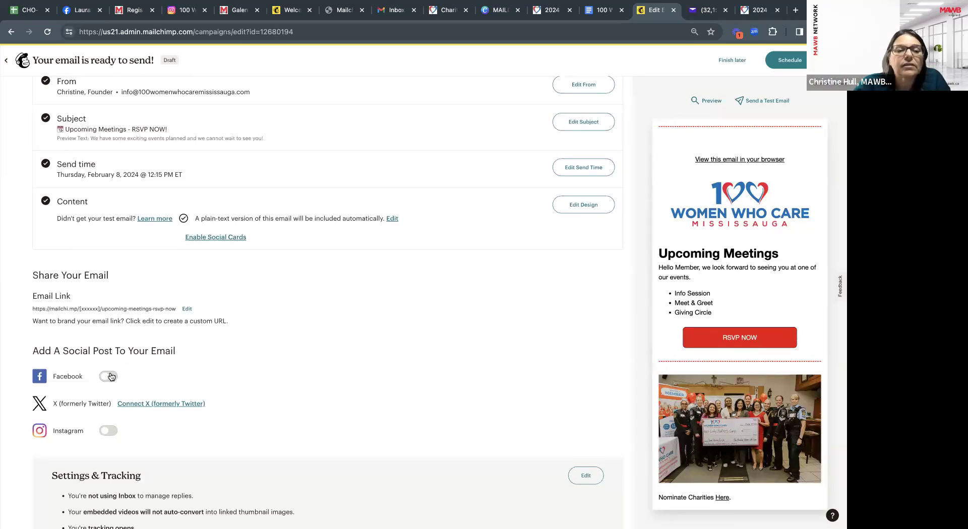
Enable a Facebook post for the email on the 100 Women Who Care Mississauga page.
left_click(108, 377)
scroll(96, 332, "down", 3)
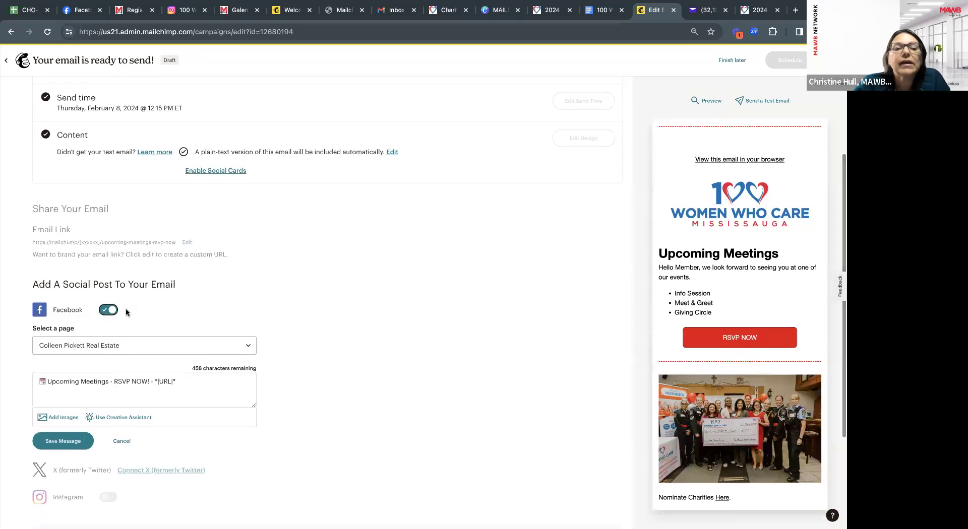
left_click(133, 348)
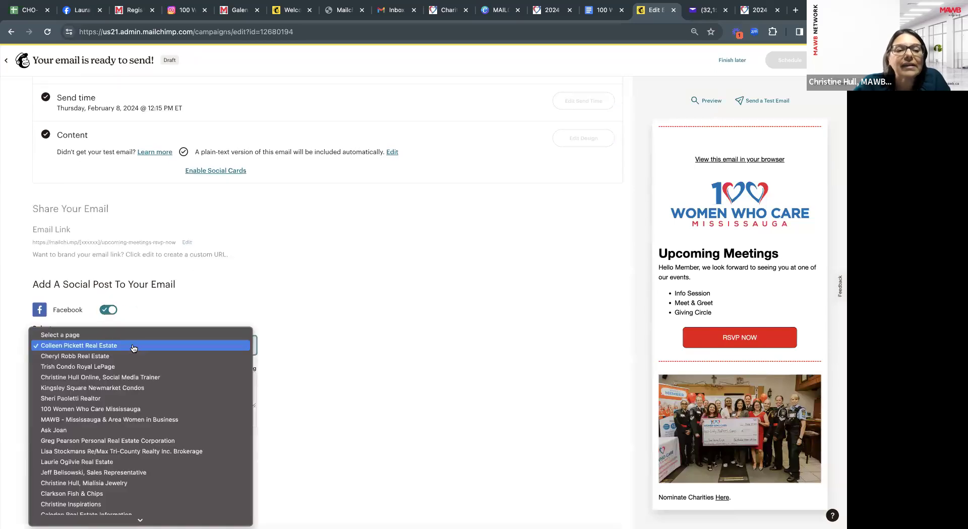
left_click(126, 409)
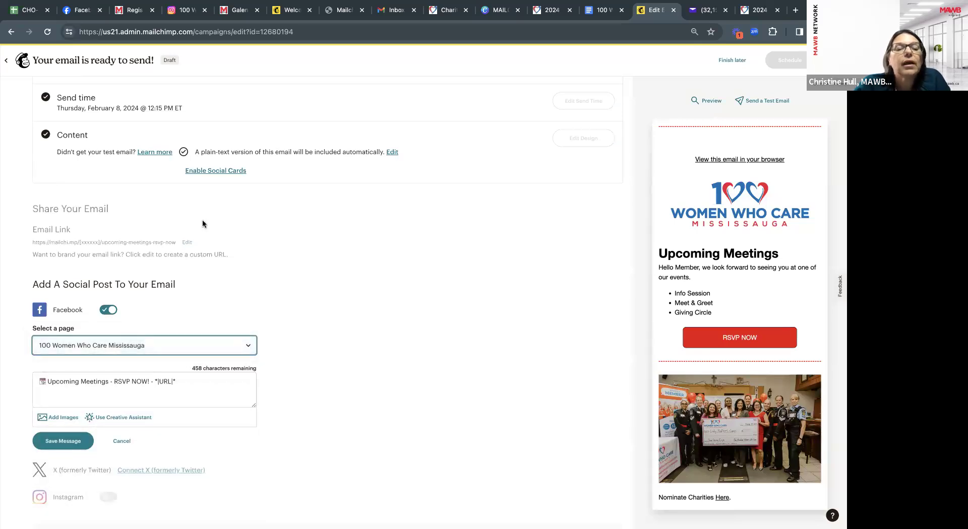
scroll(188, 250, "down", 1)
scroll(182, 217, "up", 2)
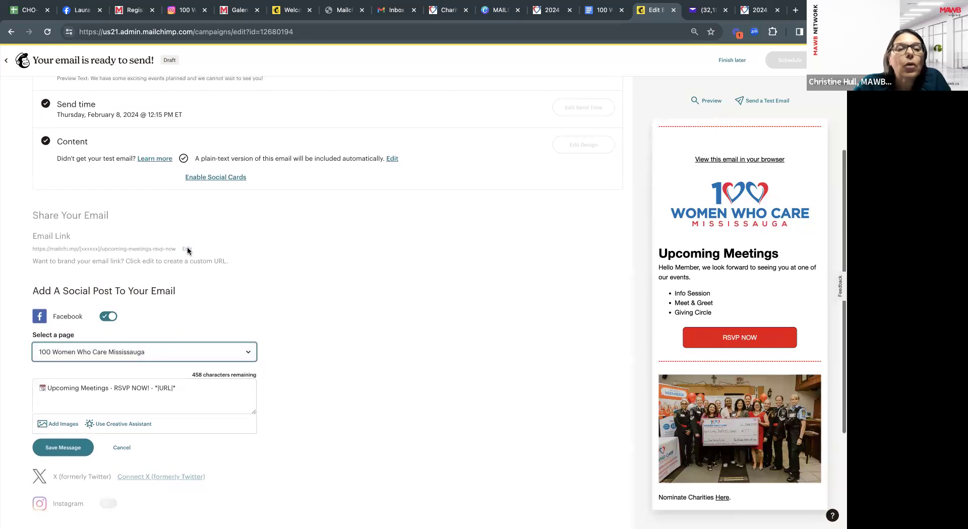
scroll(174, 180, "up", 2)
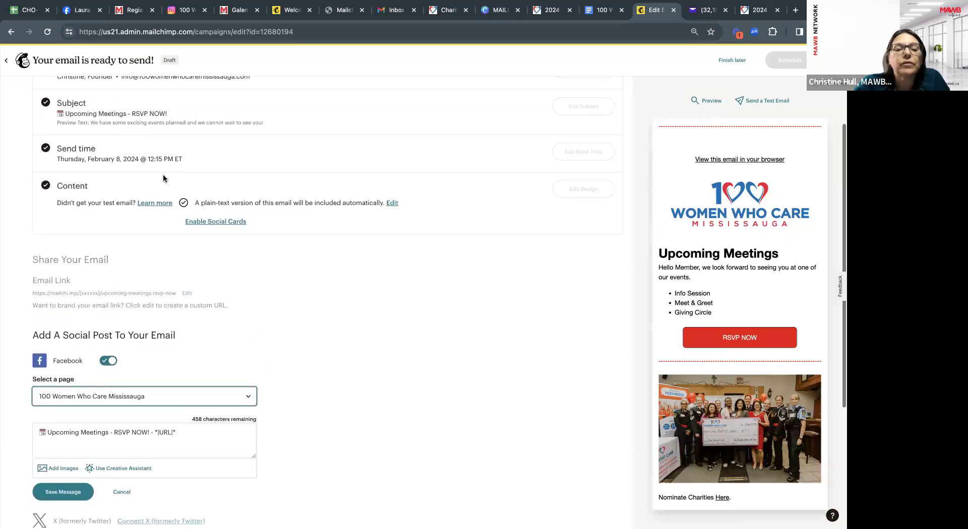
scroll(163, 178, "down", 3)
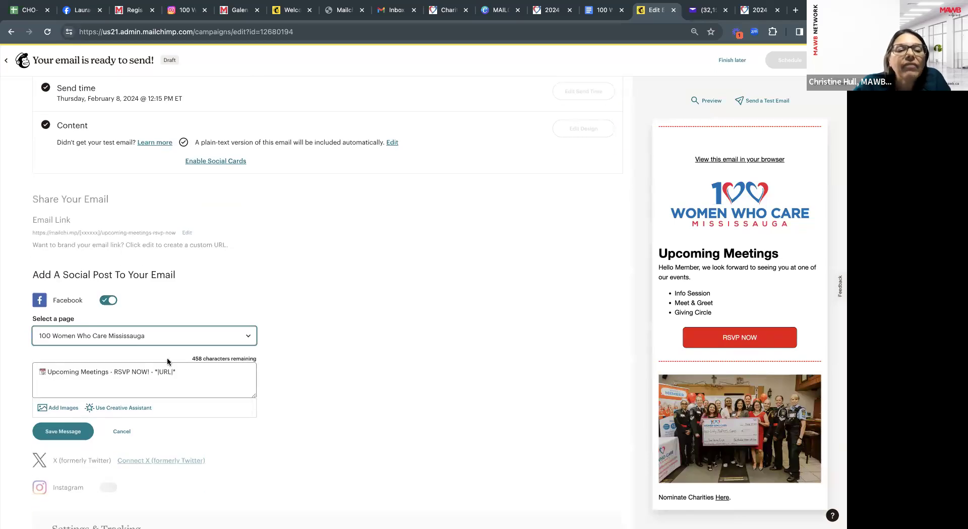
scroll(182, 386, "up", 5)
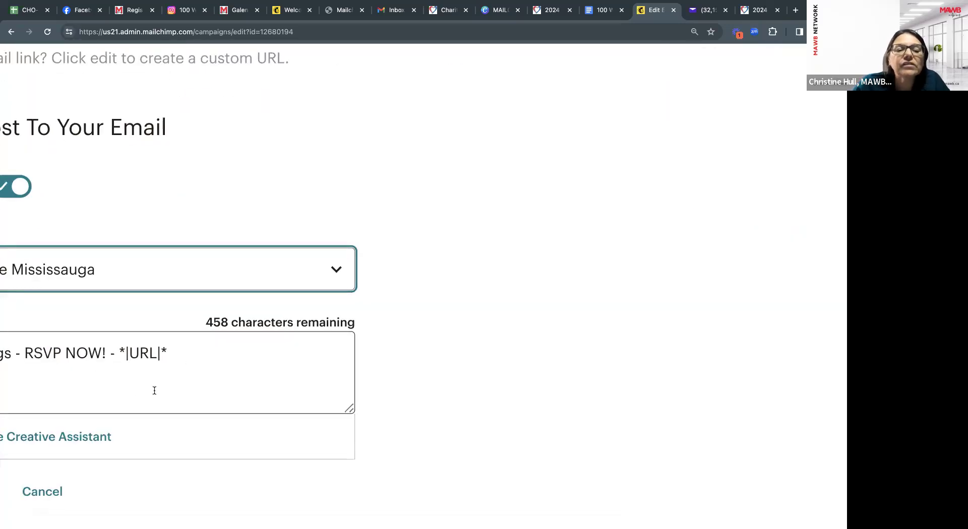
scroll(154, 391, "down", 5)
scroll(155, 391, "down", 1)
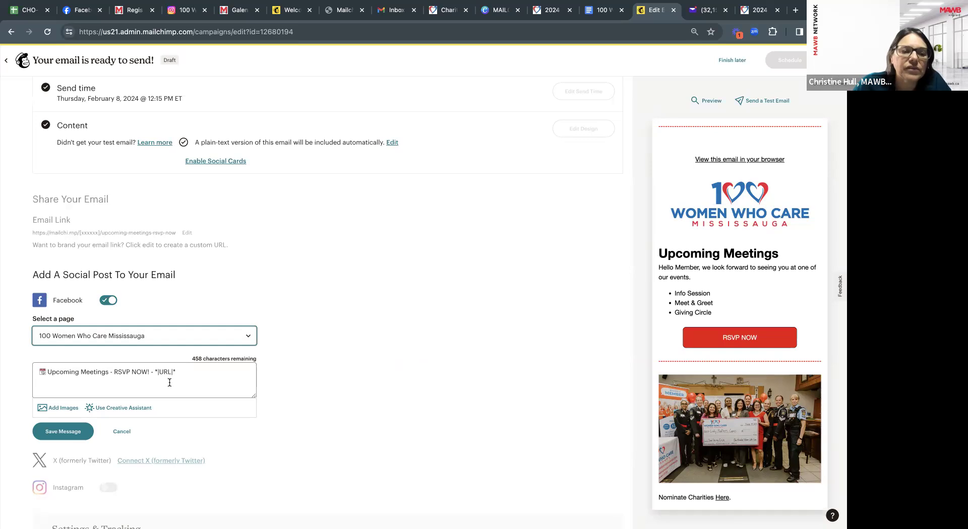
Attach the 2024 Giving Circles image from Content studio and save the Facebook post.
left_click(66, 409)
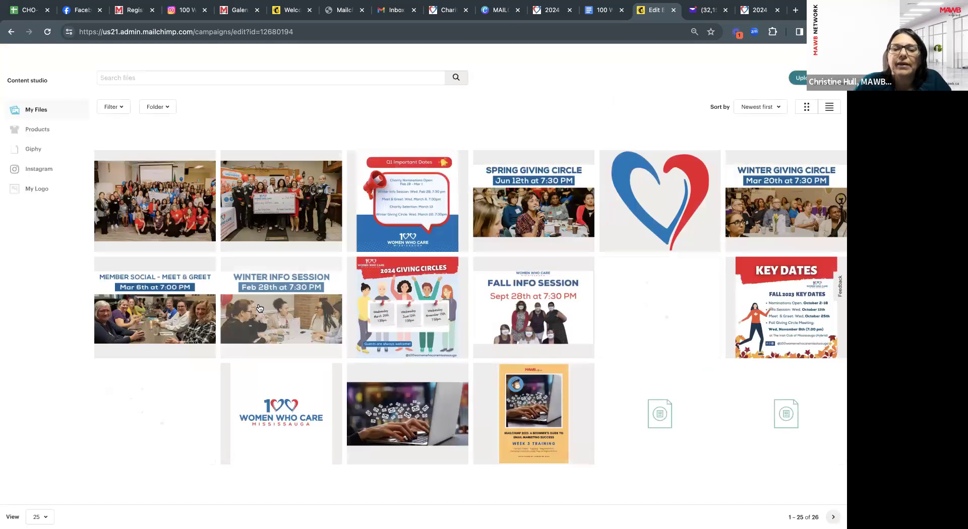
left_click(423, 316)
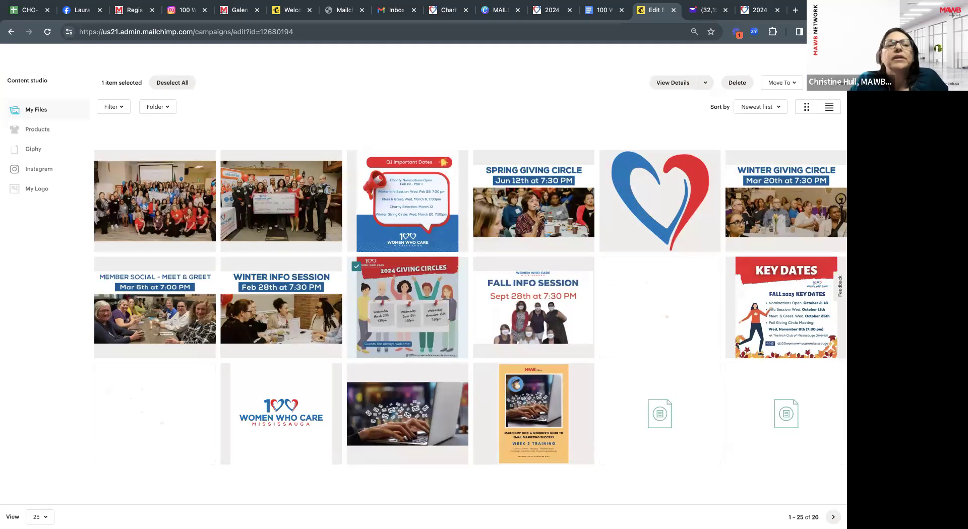
left_click(826, 82)
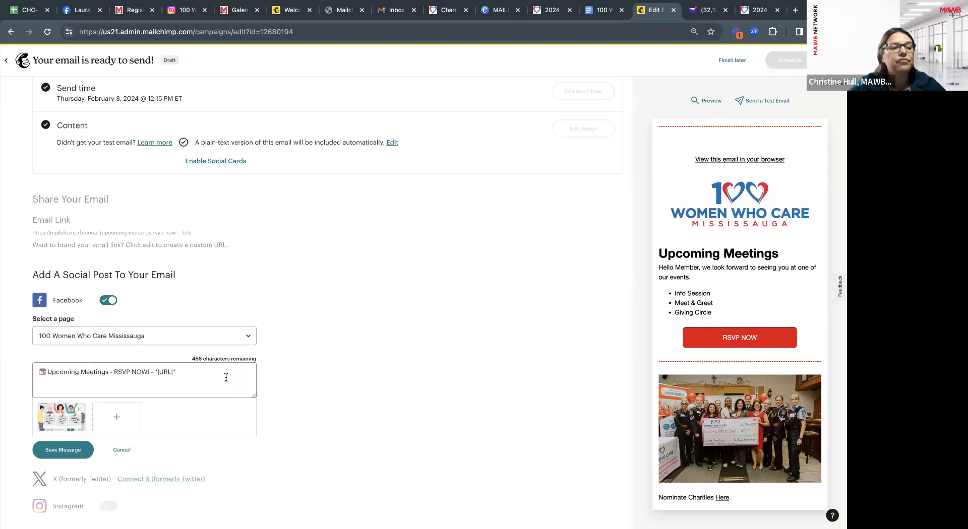
scroll(151, 393, "down", 1)
left_click(65, 407)
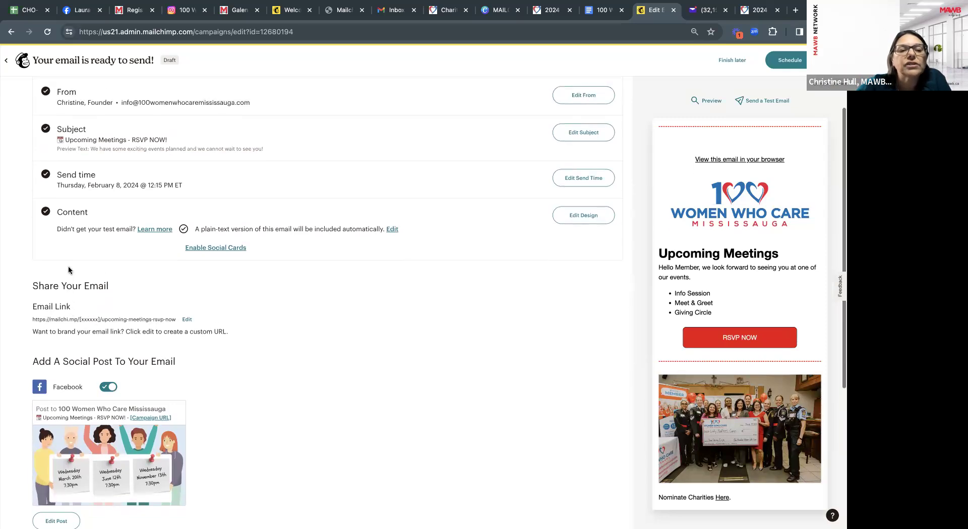
Append -feb8th to the email link slug so it reads upcoming-meetings-rsvp-now-feb8th.
scroll(68, 270, "down", 1)
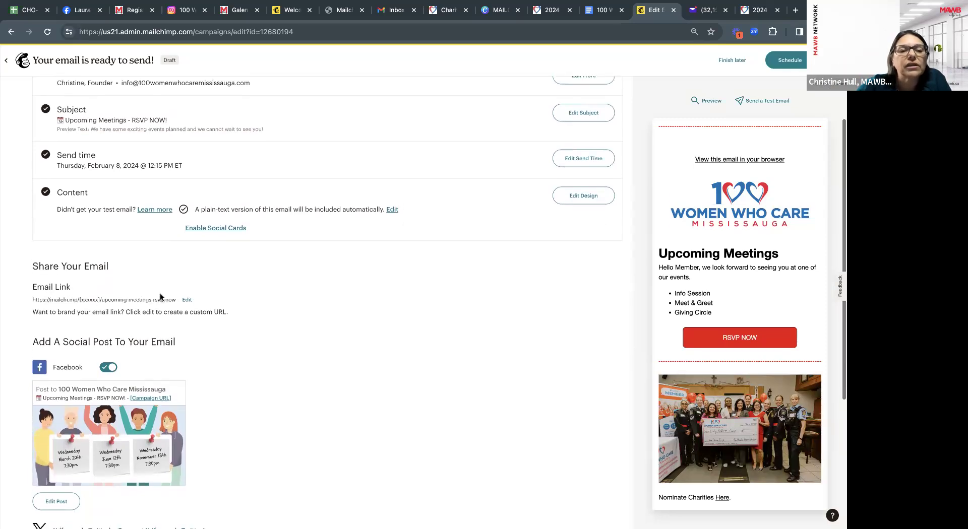
left_click(186, 301)
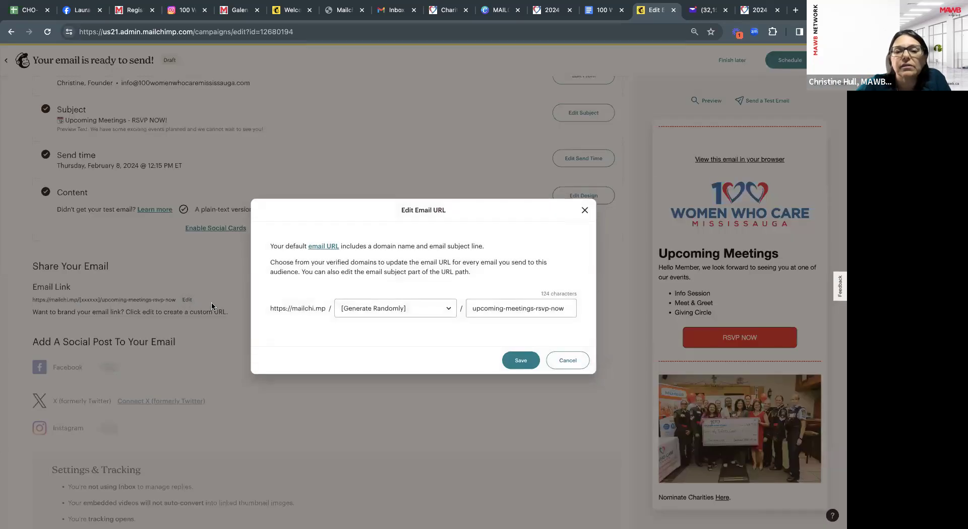
left_click(568, 310)
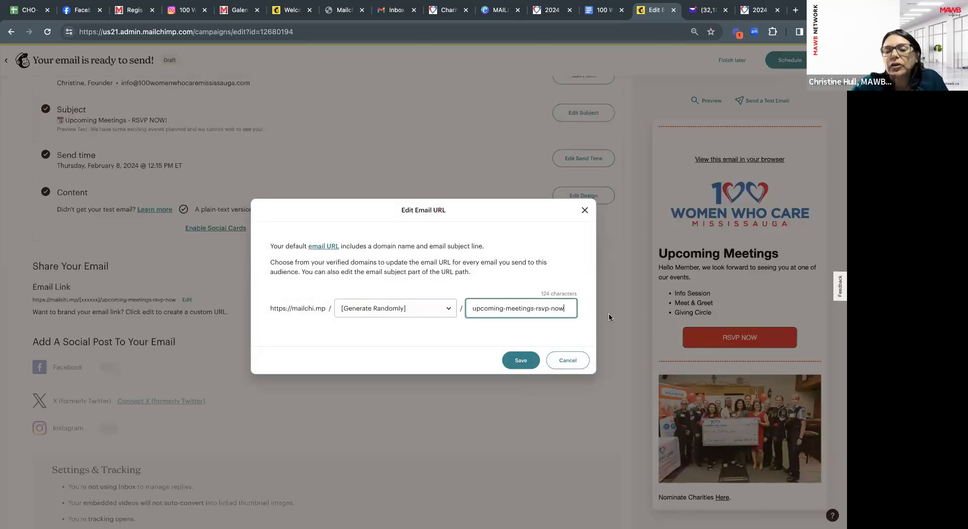
type("-feb8th")
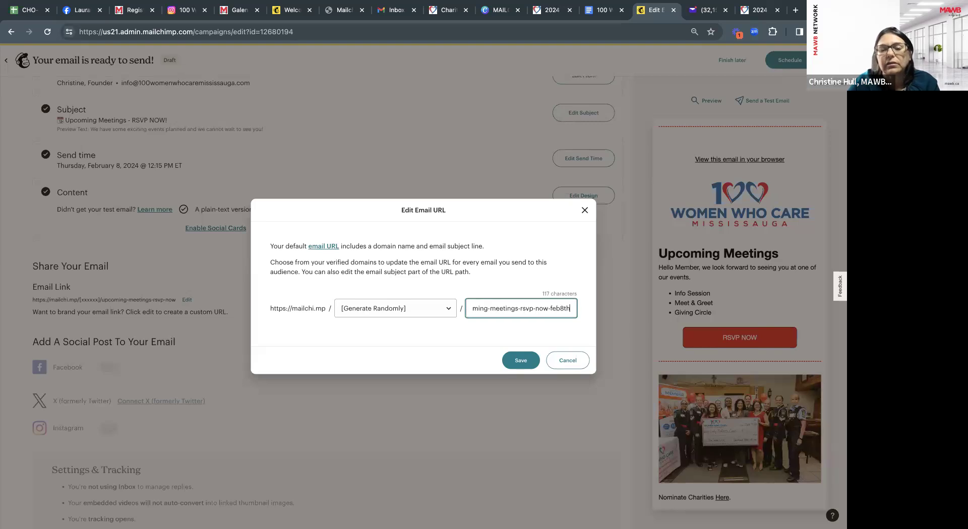
left_click(517, 372)
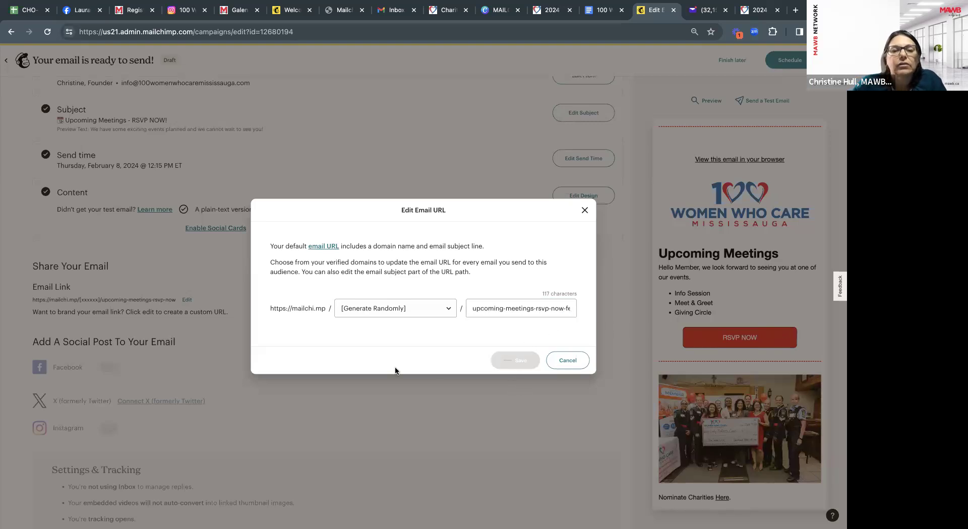
scroll(269, 342, "up", 3)
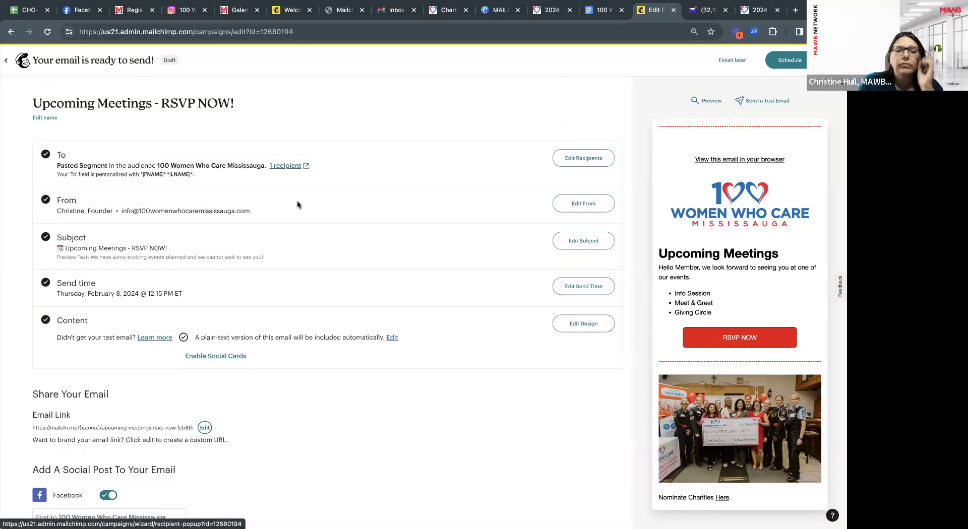
scroll(306, 220, "down", 1)
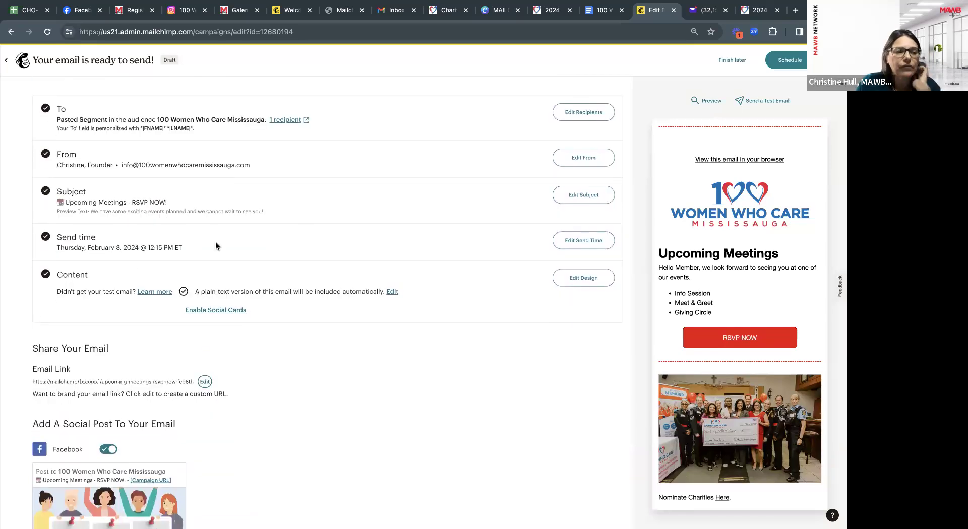
scroll(215, 246, "down", 3)
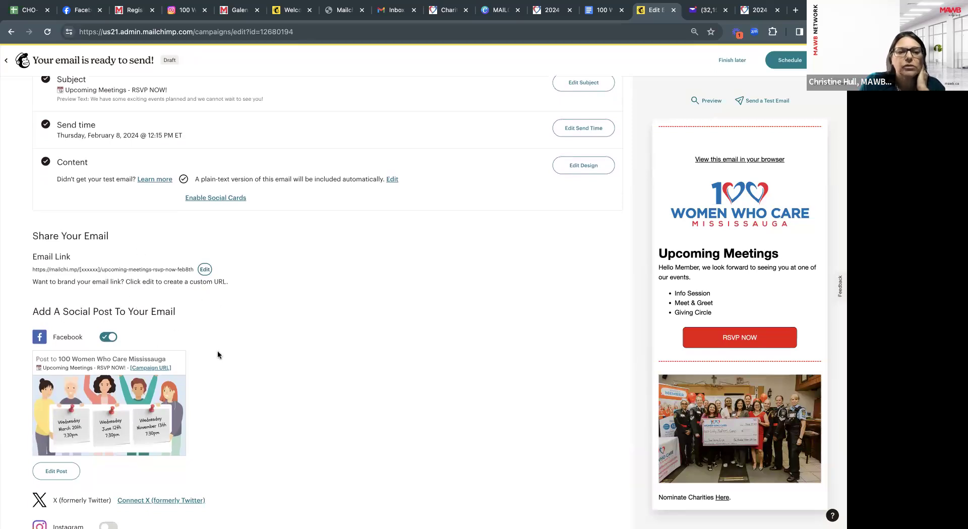
scroll(218, 355, "down", 1)
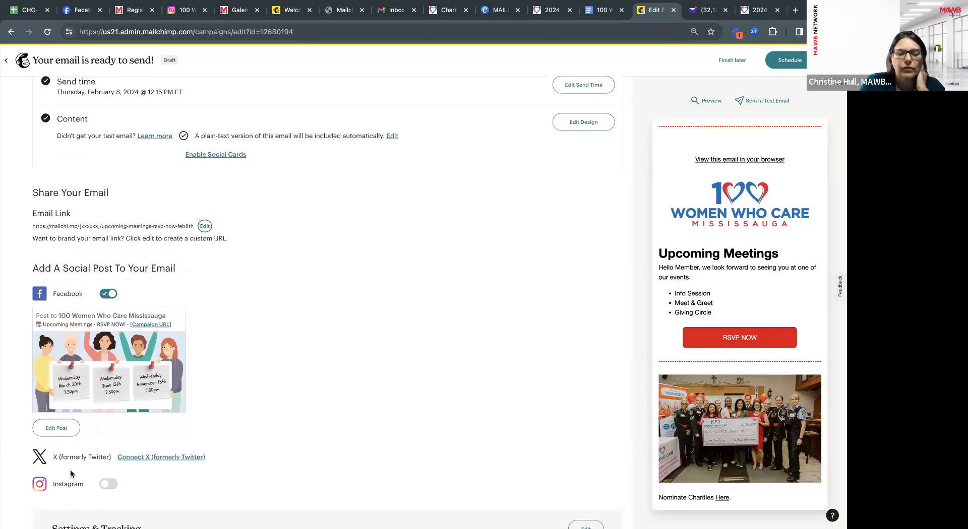
scroll(382, 224, "up", 1)
scroll(383, 223, "up", 3)
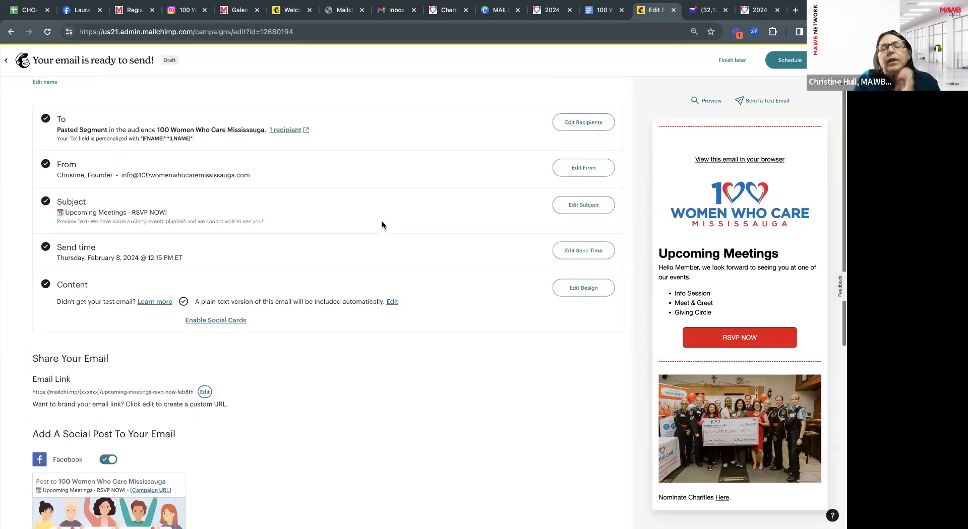
Schedule the email for February 8, 2024 at 12:15 PM to 1 subscriber.
left_click(787, 62)
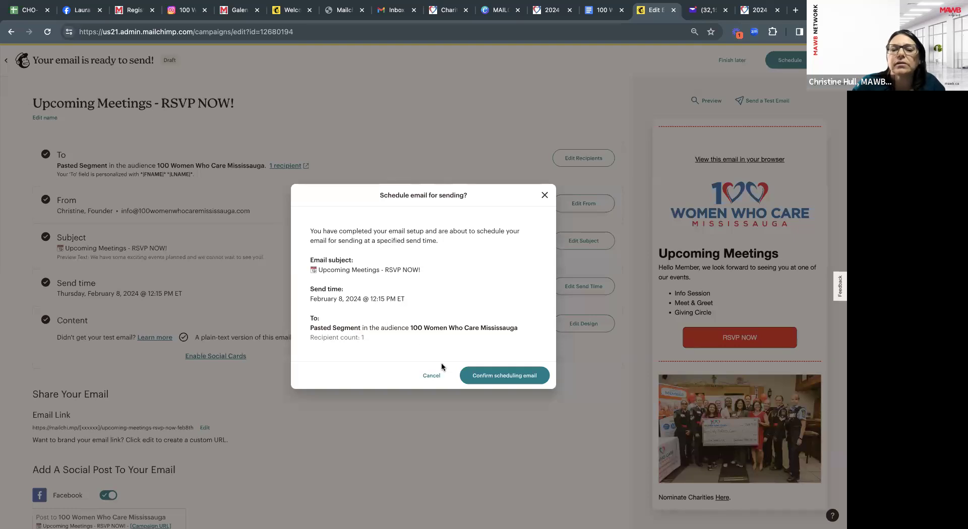
left_click(492, 379)
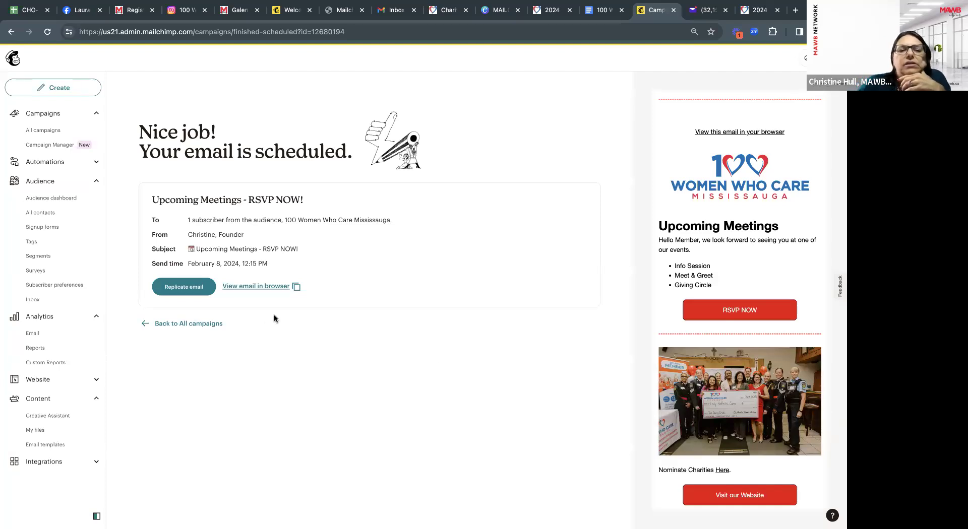
View the email's web version, select its mailchi.mp URL, then return to the scheduled confirmation.
left_click(253, 287)
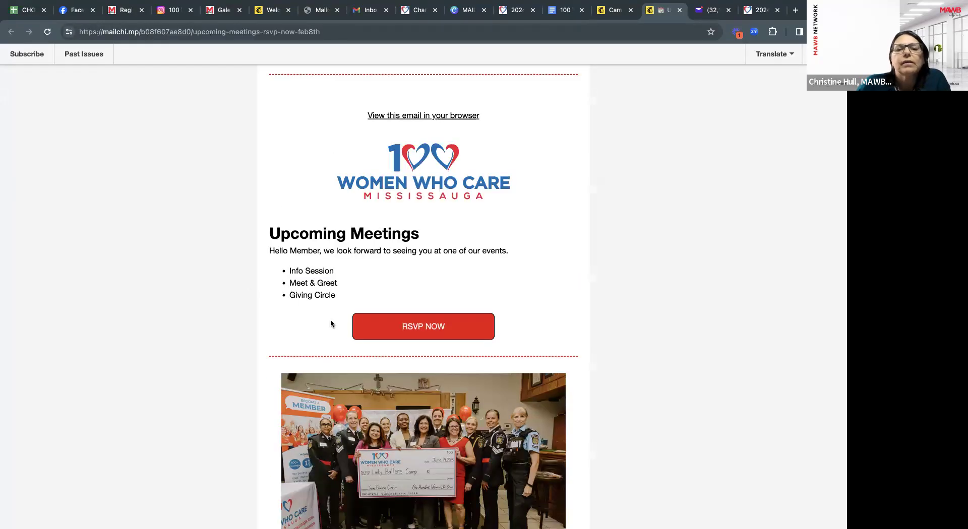
scroll(332, 323, "down", 3)
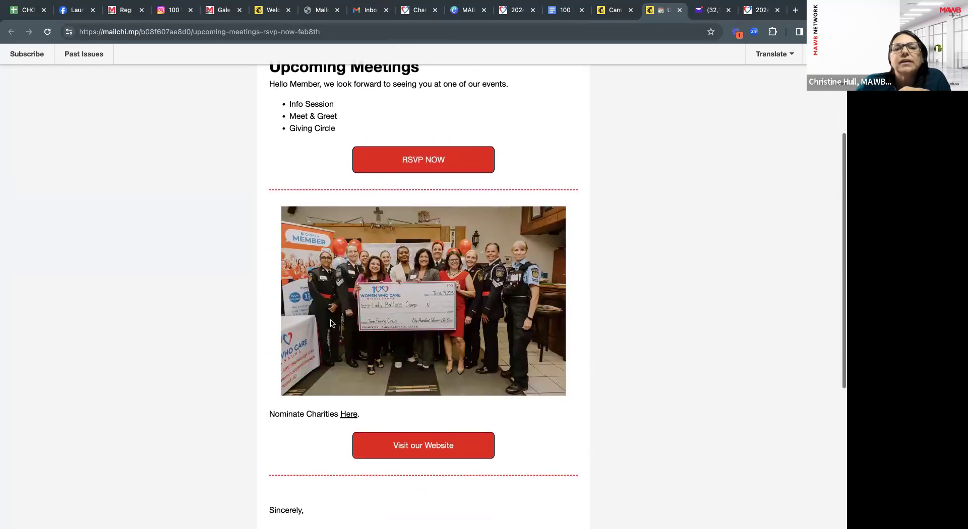
scroll(331, 324, "down", 4)
scroll(331, 323, "up", 2)
scroll(331, 324, "up", 6)
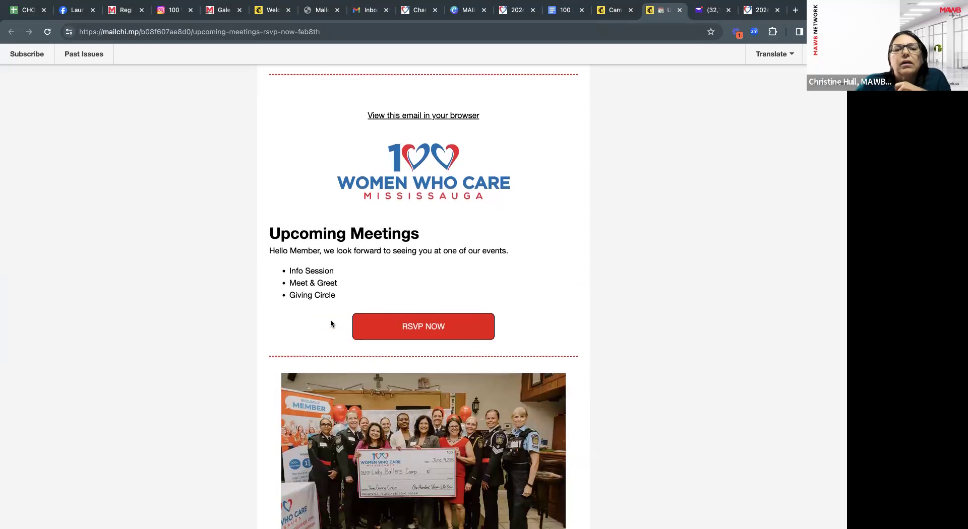
left_click_drag(320, 32, 76, 30)
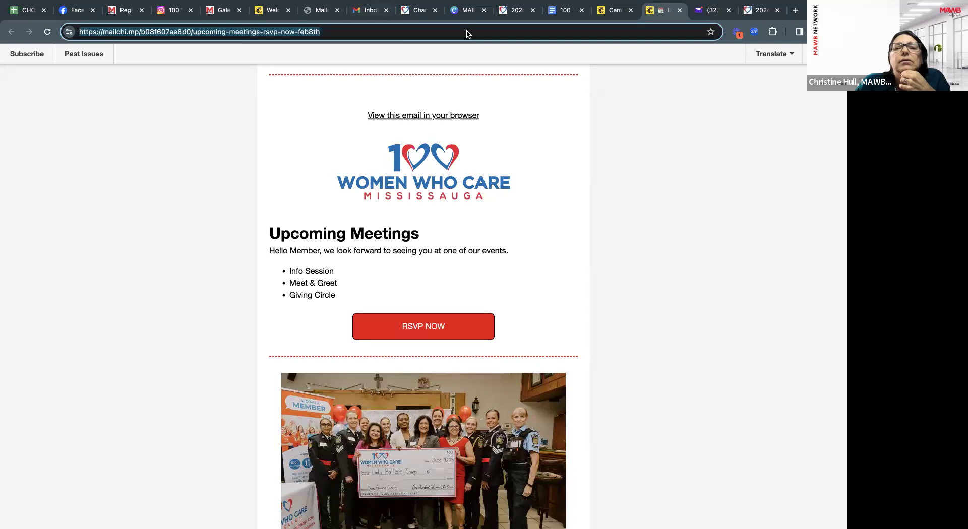
left_click(615, 15)
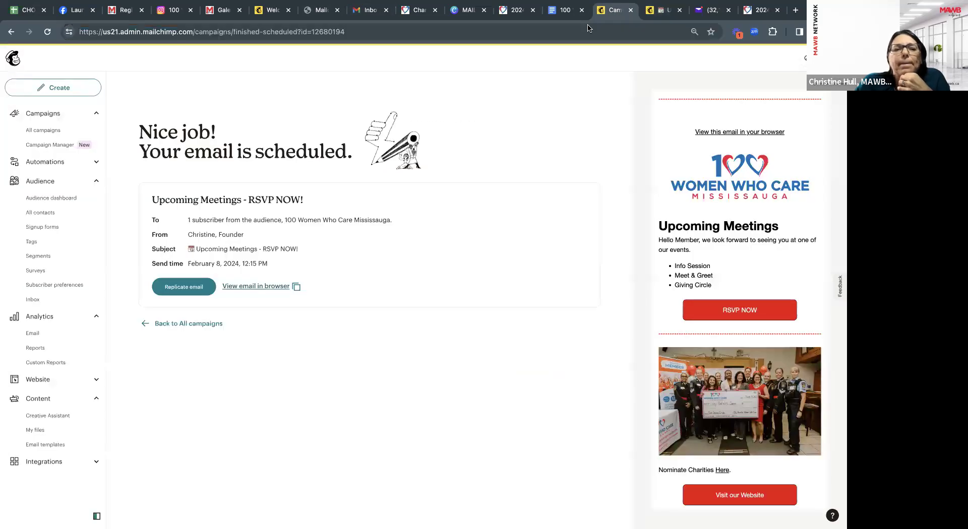
Open All campaigns and find Upcoming Meetings - RSVP NOW! scheduled for Thu, February 8th 12:15 PM.
left_click(45, 132)
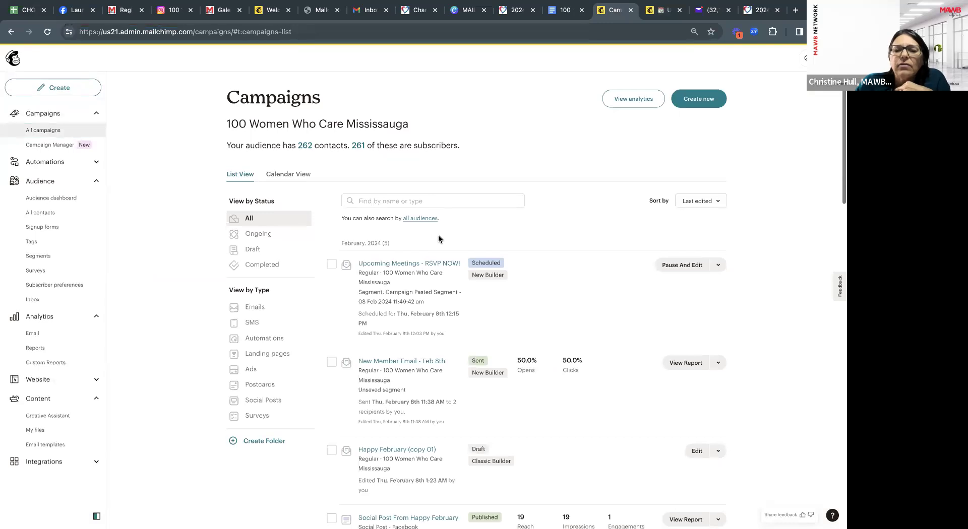
scroll(437, 237, "down", 3)
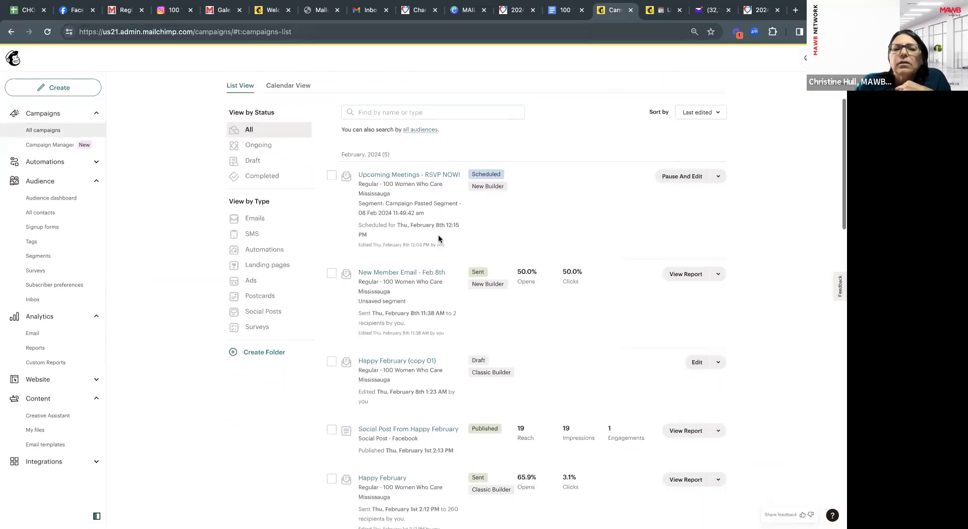
scroll(438, 239, "up", 3)
scroll(439, 240, "down", 2)
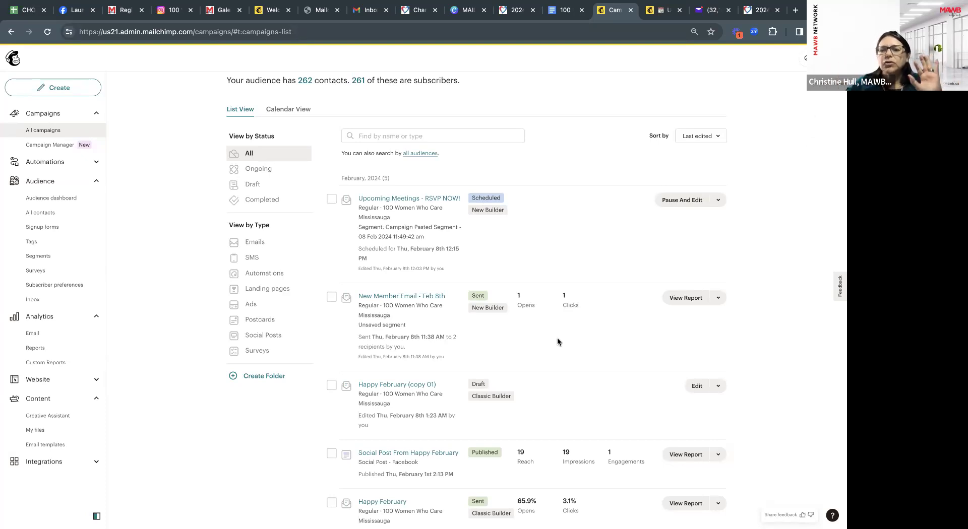
scroll(558, 339, "up", 2)
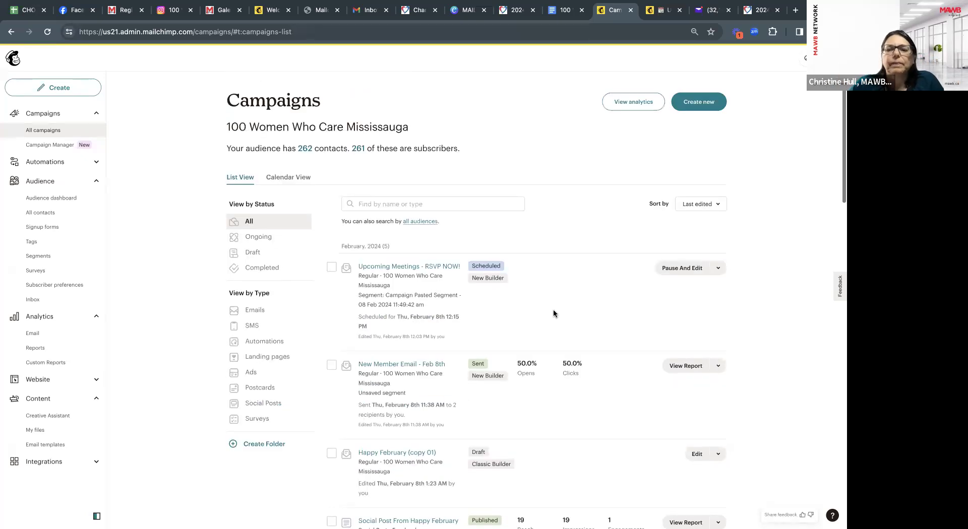
scroll(553, 313, "down", 5)
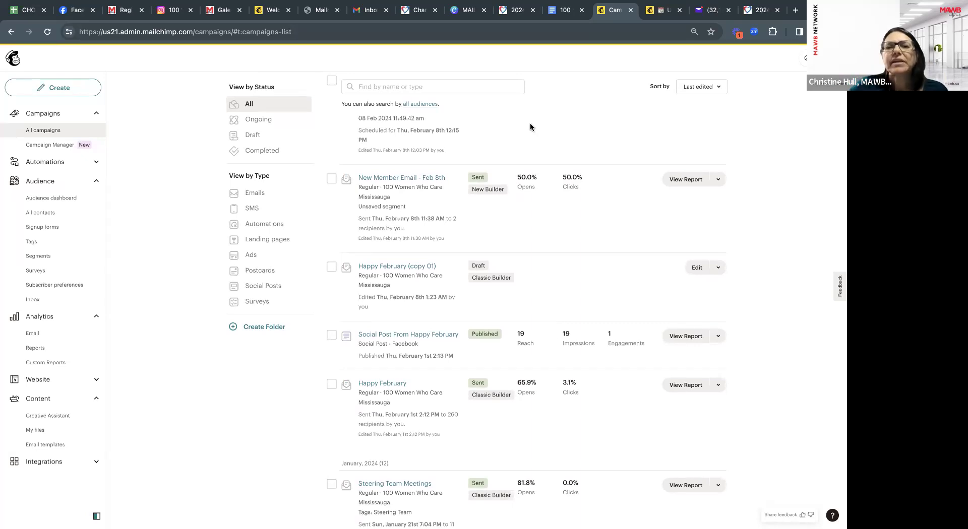
Read the Week 2 PDF's Text, Link, Buttons and Divider style pages through to page 11.
left_click(320, 11)
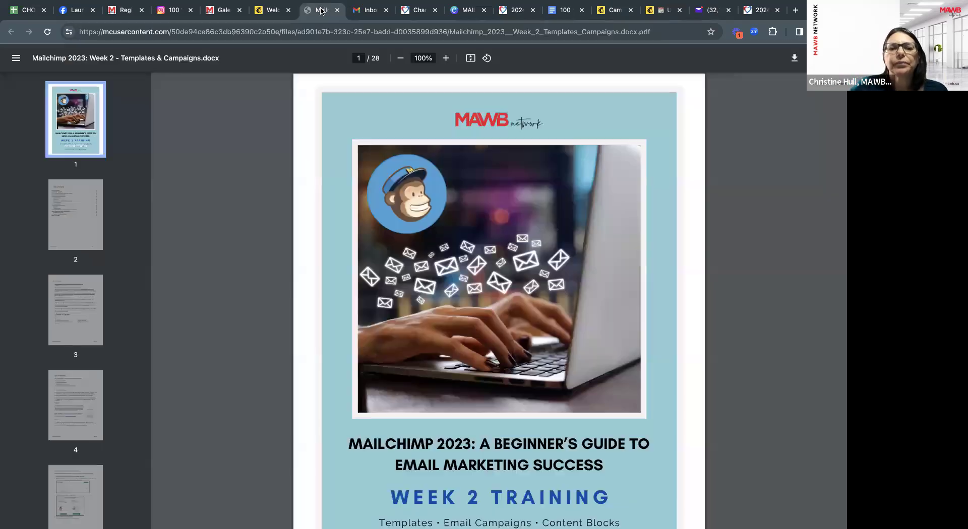
scroll(343, 247, "down", 3)
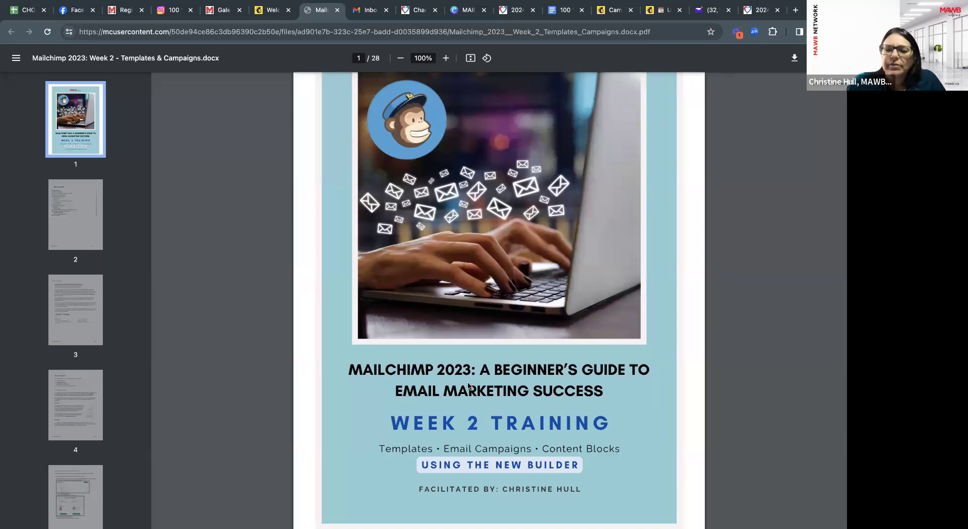
scroll(503, 431, "down", 1)
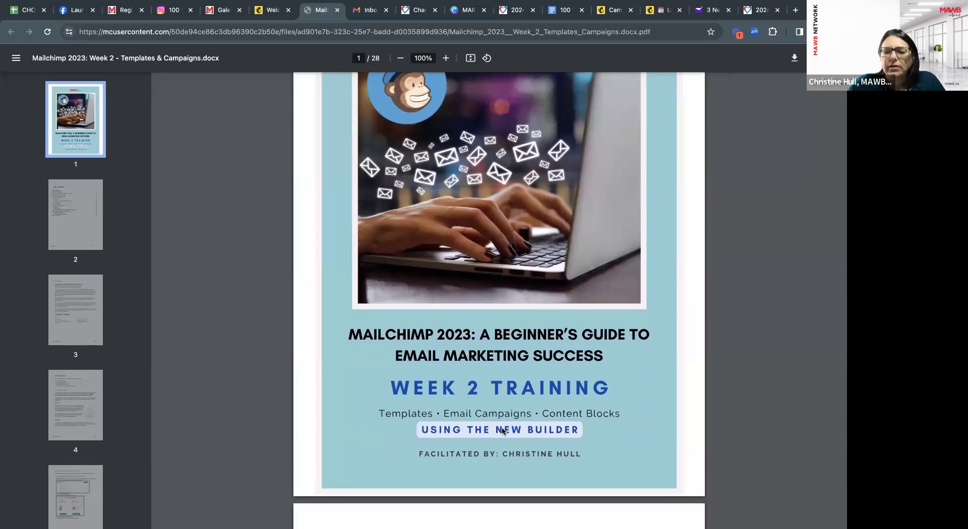
scroll(502, 428, "down", 4)
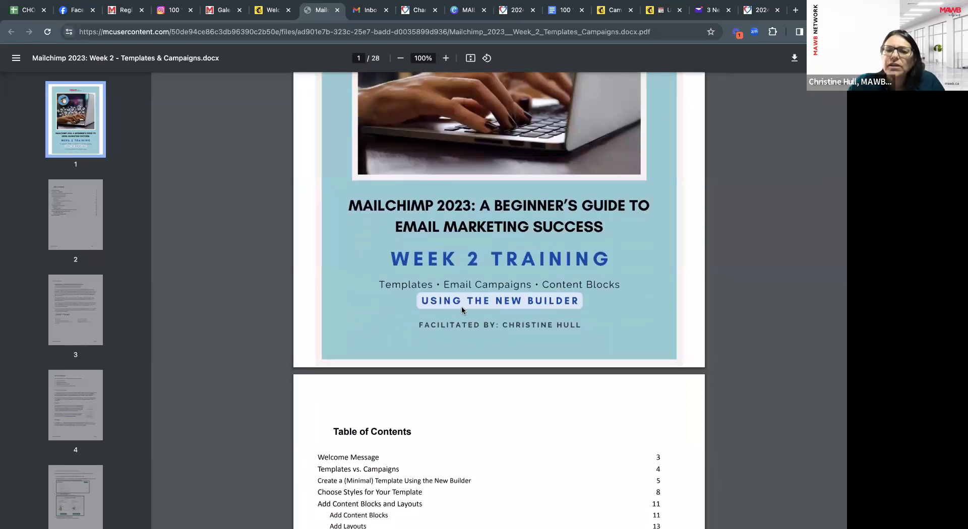
scroll(561, 314, "down", 7)
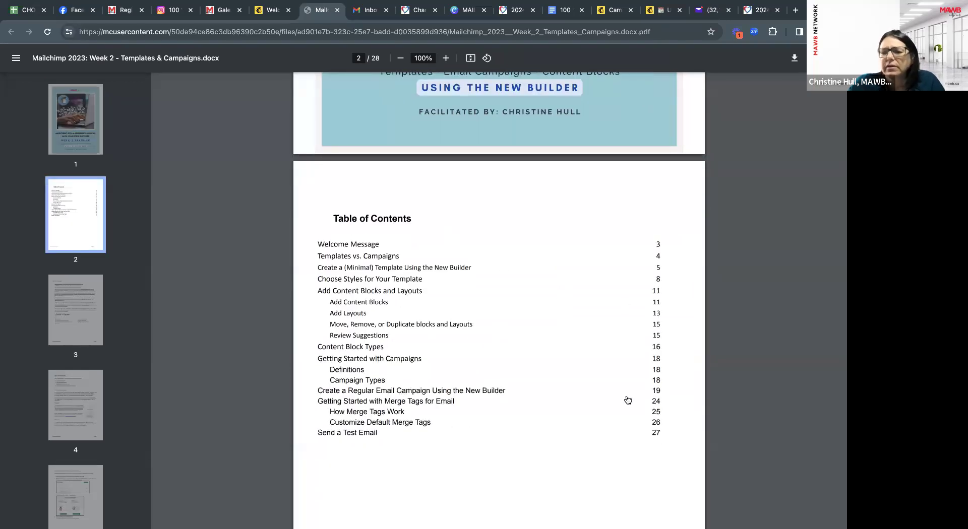
scroll(514, 415, "down", 9)
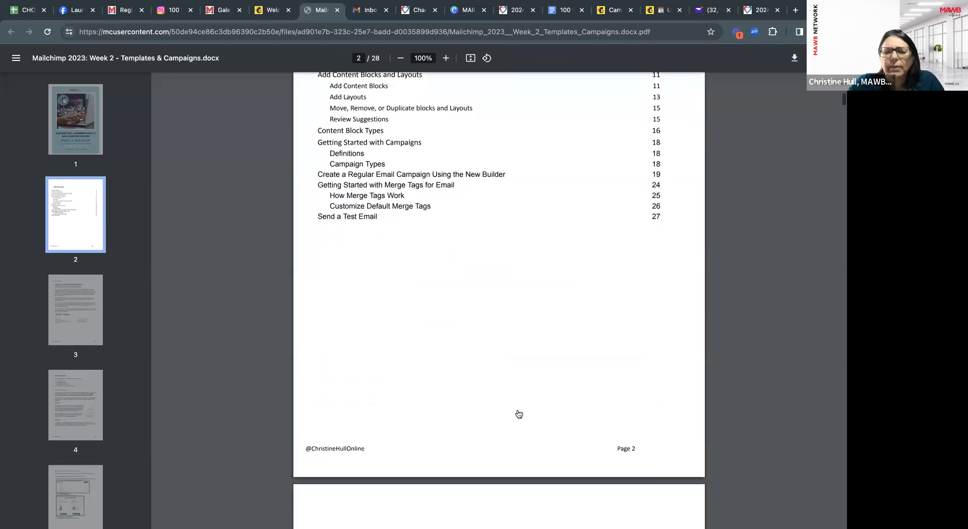
scroll(519, 414, "down", 18)
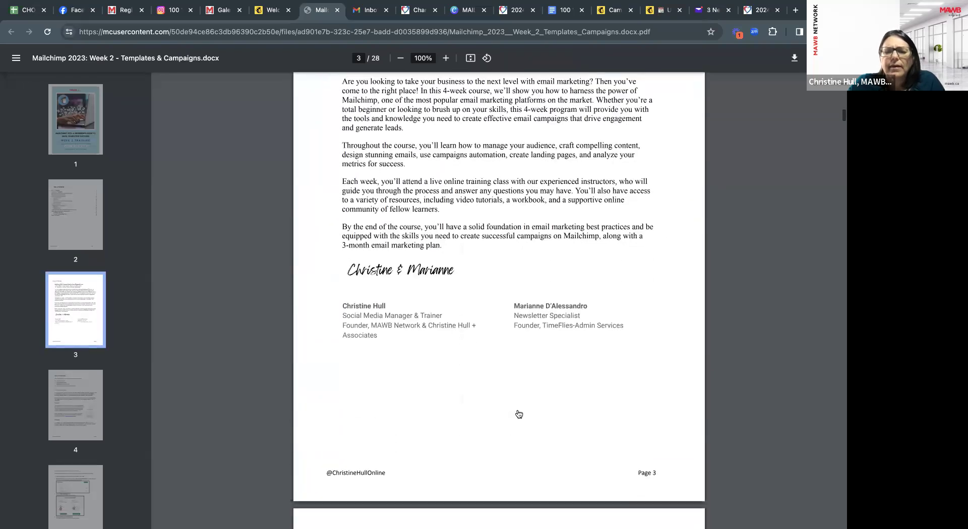
scroll(519, 413, "down", 6)
scroll(519, 414, "down", 3)
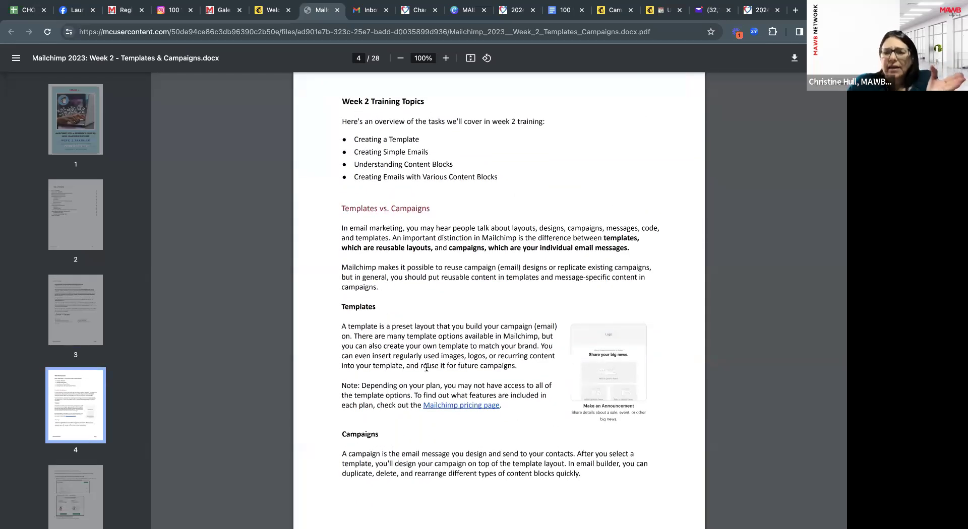
scroll(427, 369, "down", 1)
scroll(426, 368, "down", 9)
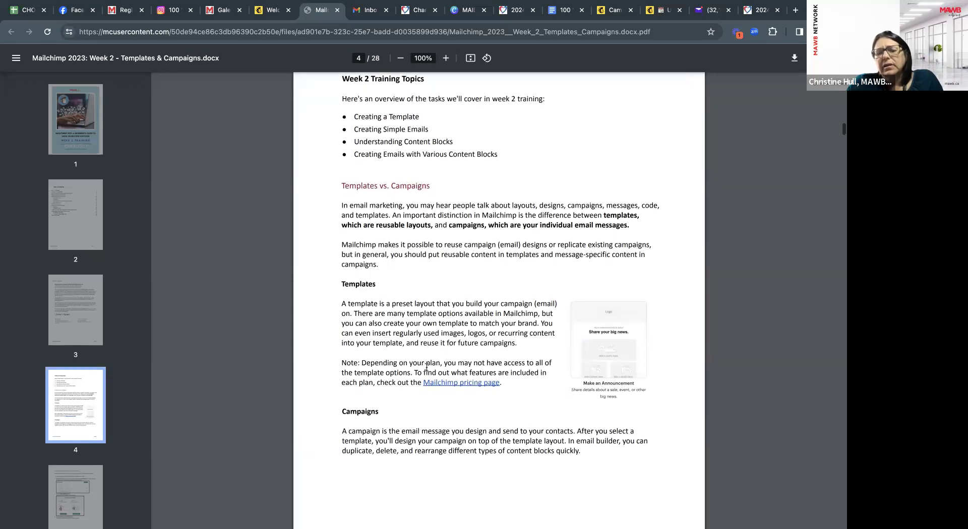
scroll(427, 368, "down", 7)
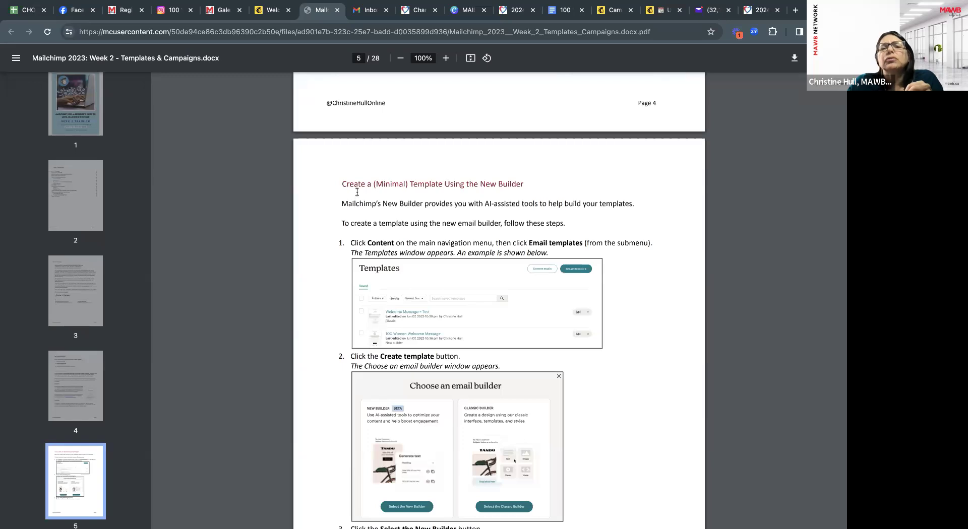
scroll(461, 283, "down", 1)
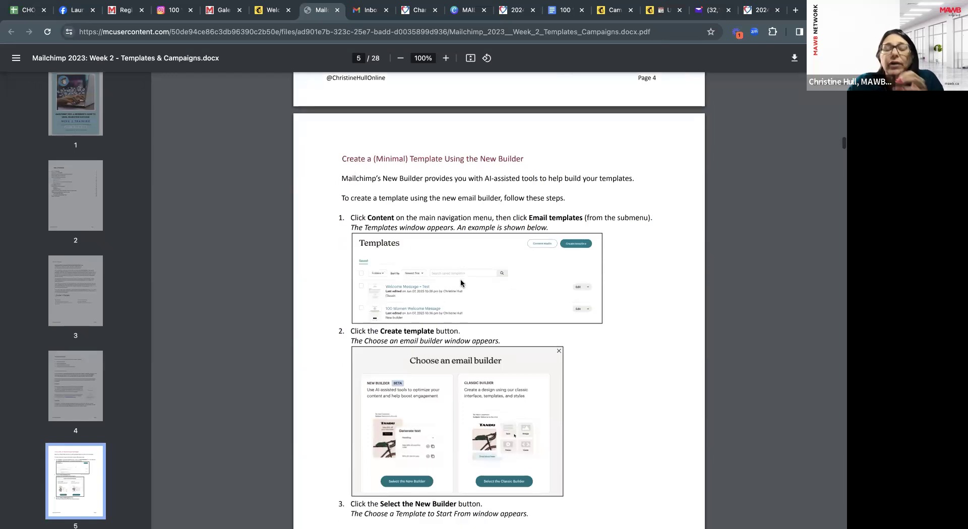
scroll(461, 284, "down", 4)
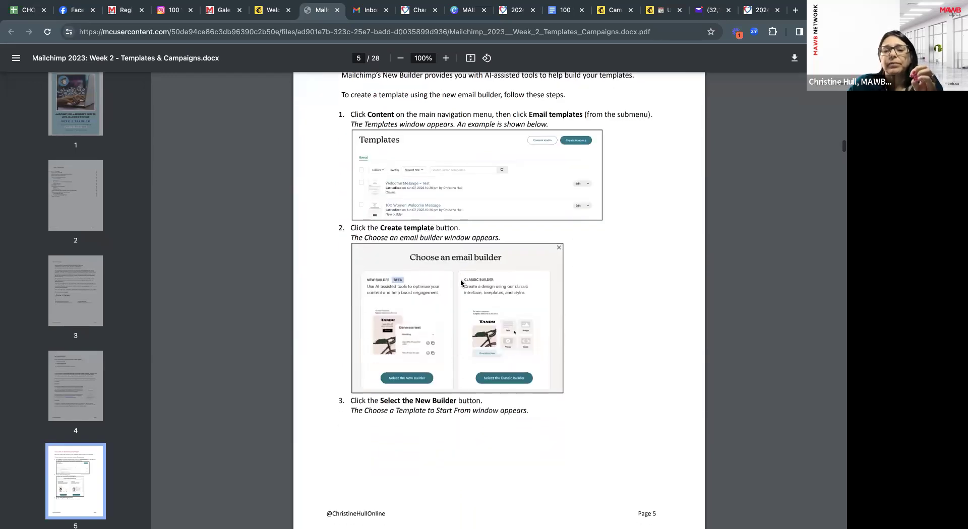
scroll(461, 283, "down", 15)
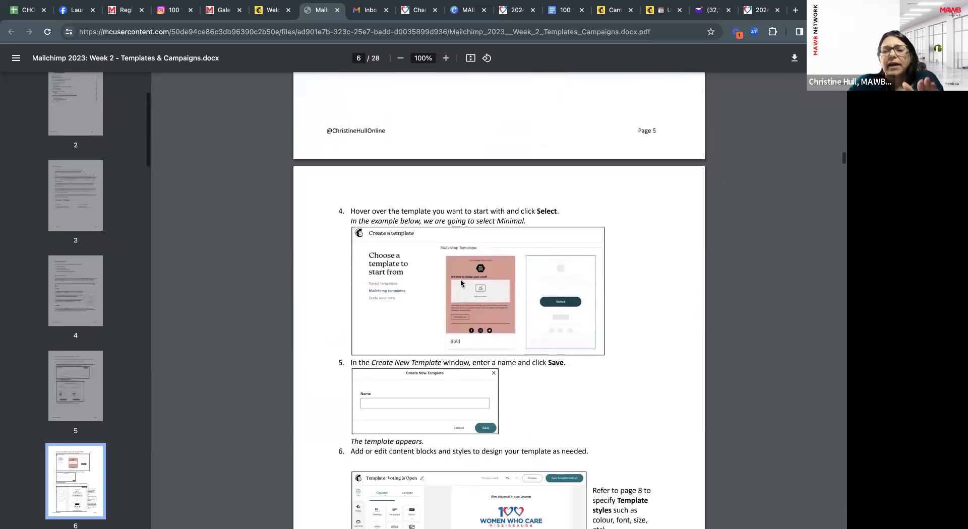
scroll(461, 282, "down", 7)
scroll(460, 283, "down", 3)
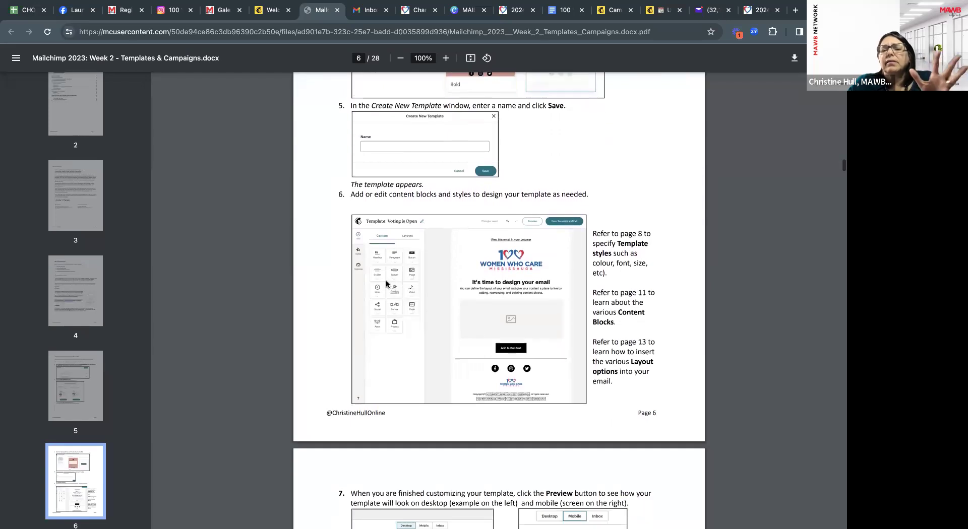
scroll(460, 342, "down", 5)
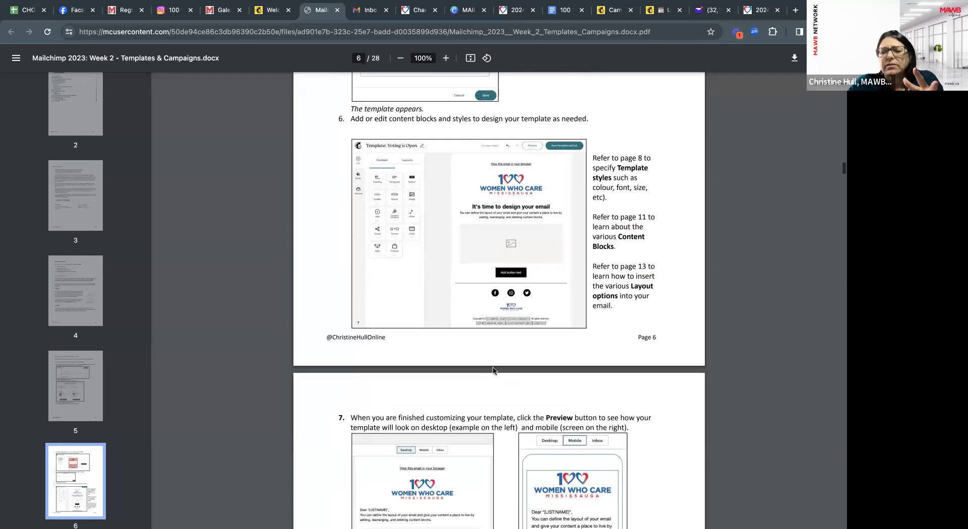
scroll(494, 370, "down", 5)
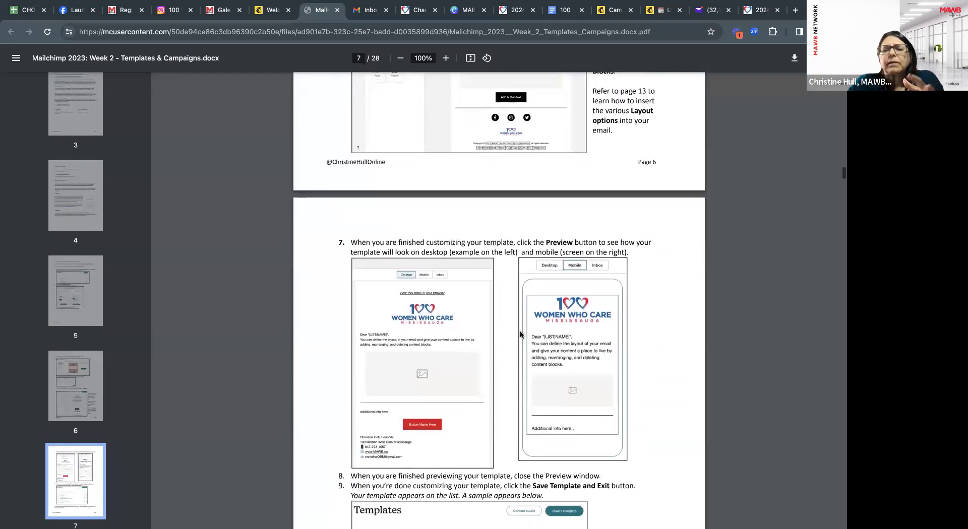
scroll(445, 430, "down", 10)
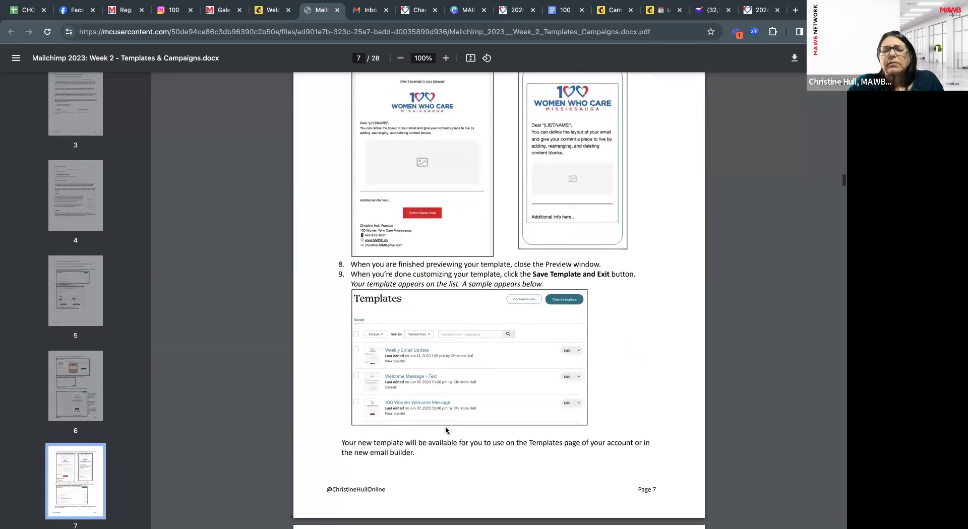
scroll(445, 430, "down", 4)
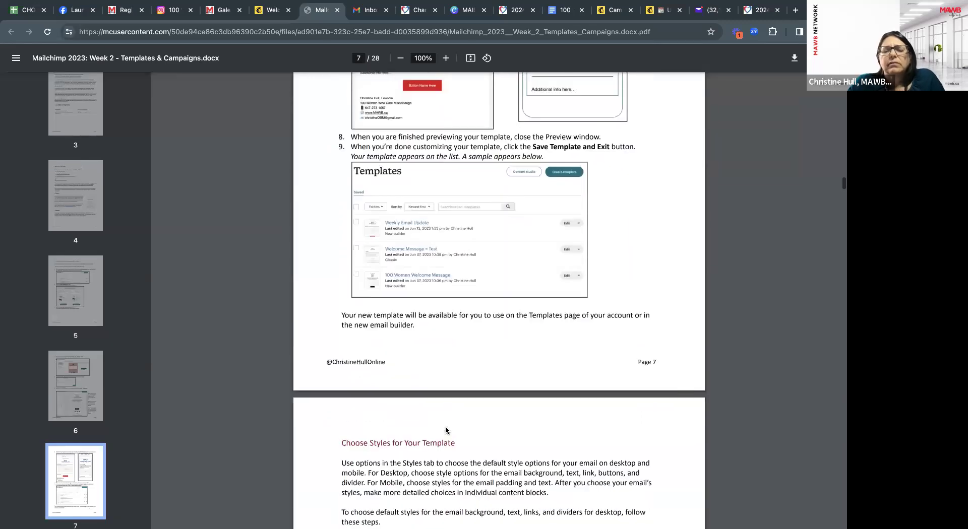
scroll(446, 430, "down", 9)
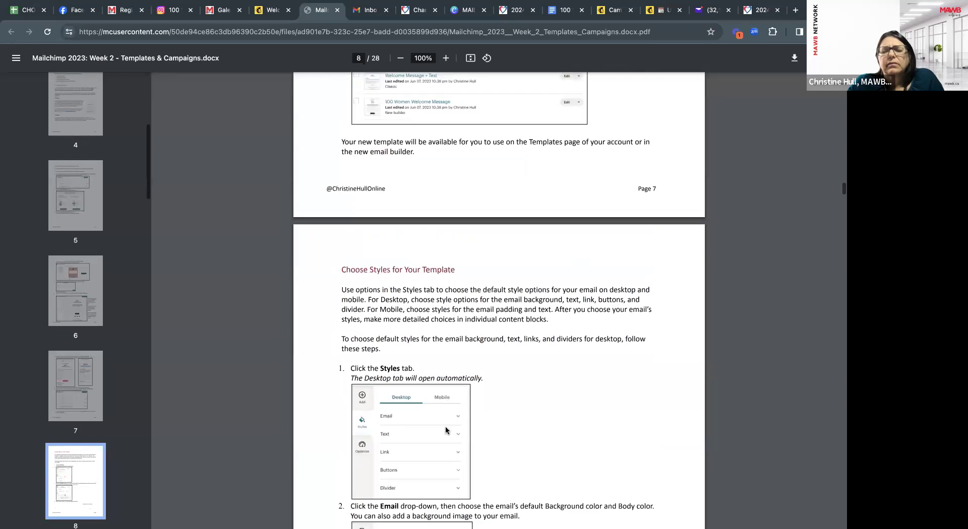
scroll(446, 427, "down", 1)
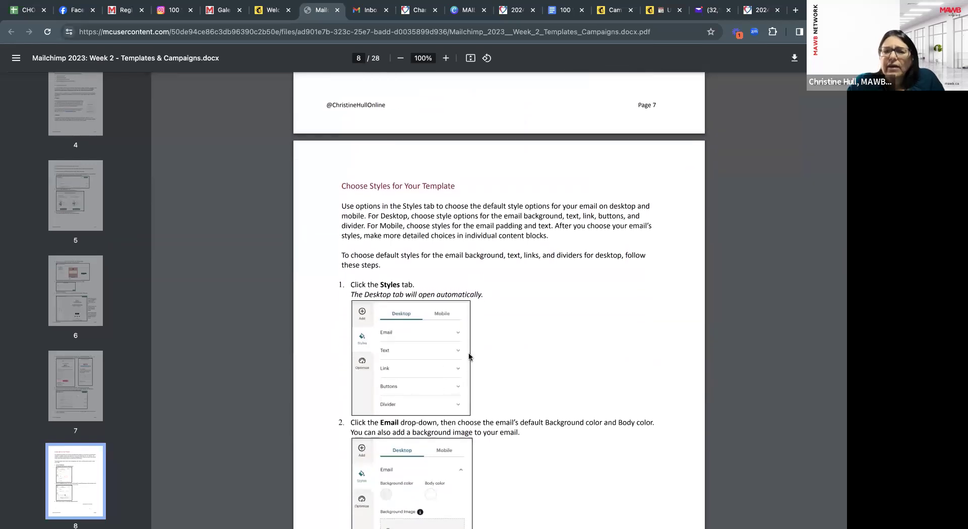
scroll(469, 355, "down", 1)
scroll(483, 277, "down", 1)
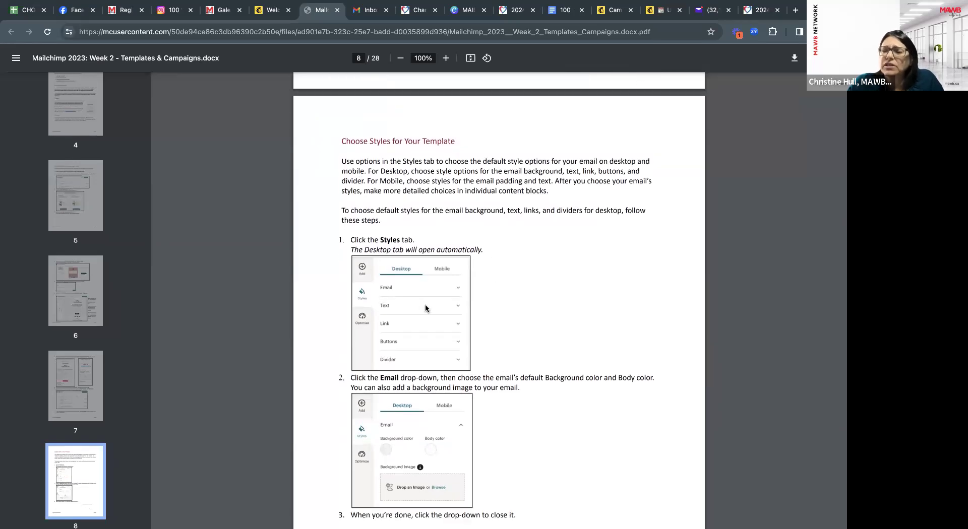
scroll(425, 305, "down", 6)
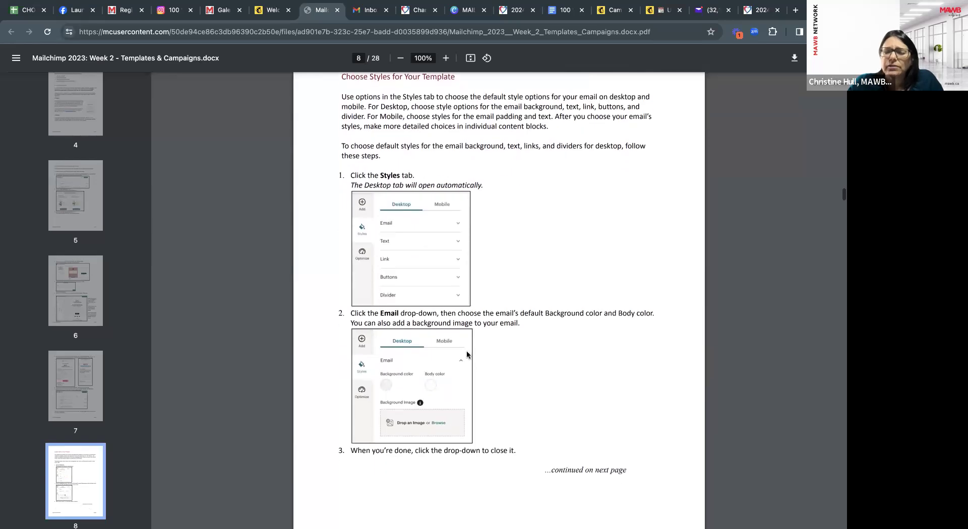
scroll(471, 366, "down", 6)
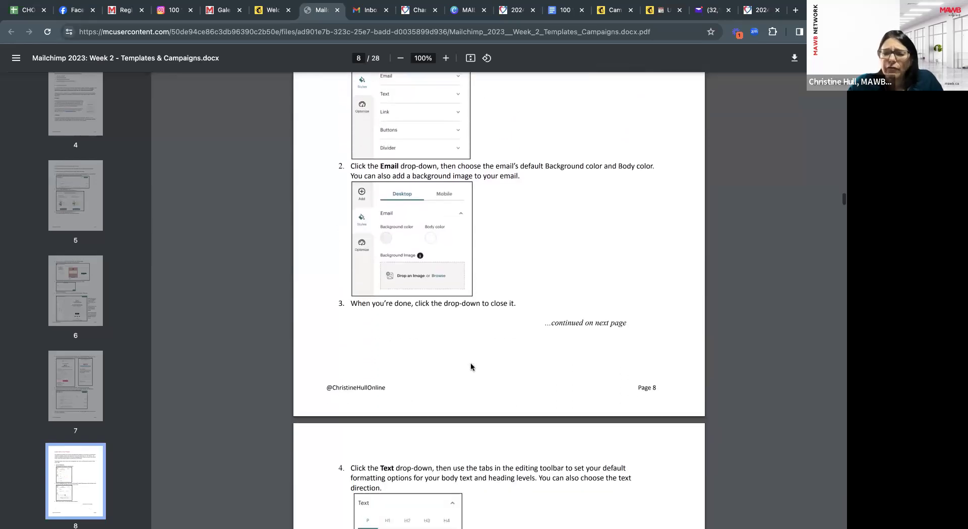
scroll(471, 367, "down", 7)
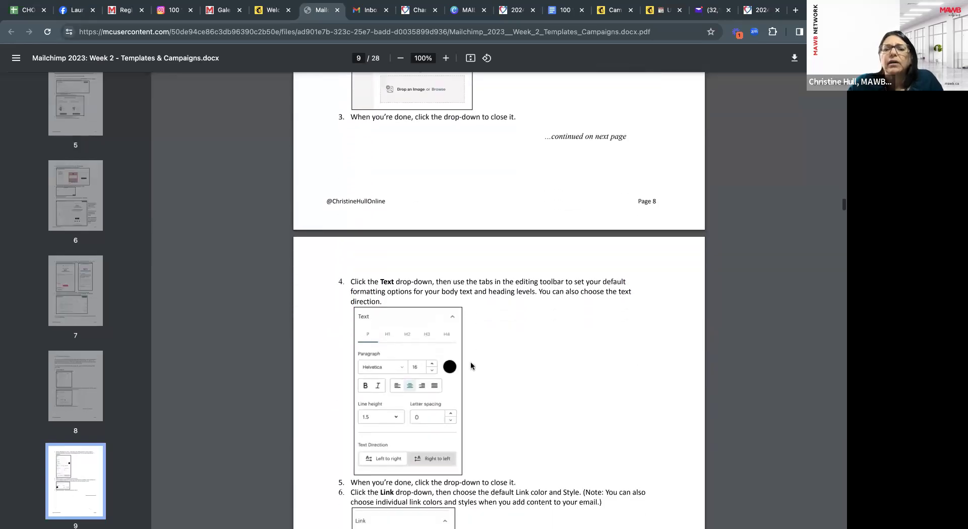
scroll(471, 367, "down", 5)
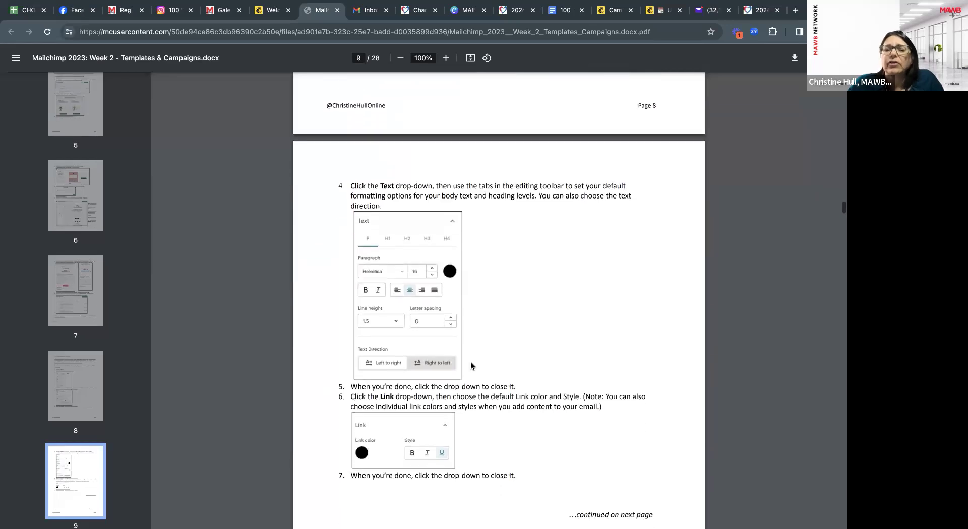
scroll(471, 367, "down", 1)
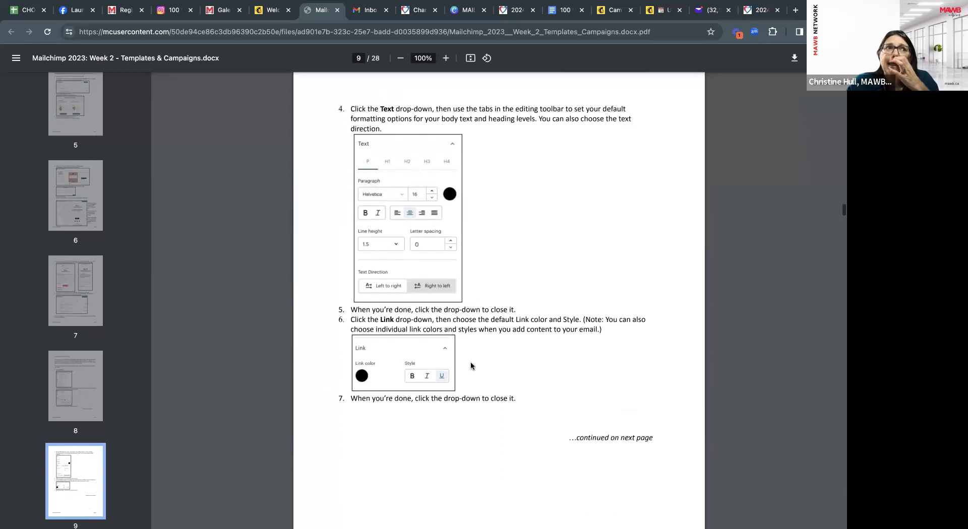
scroll(471, 366, "down", 12)
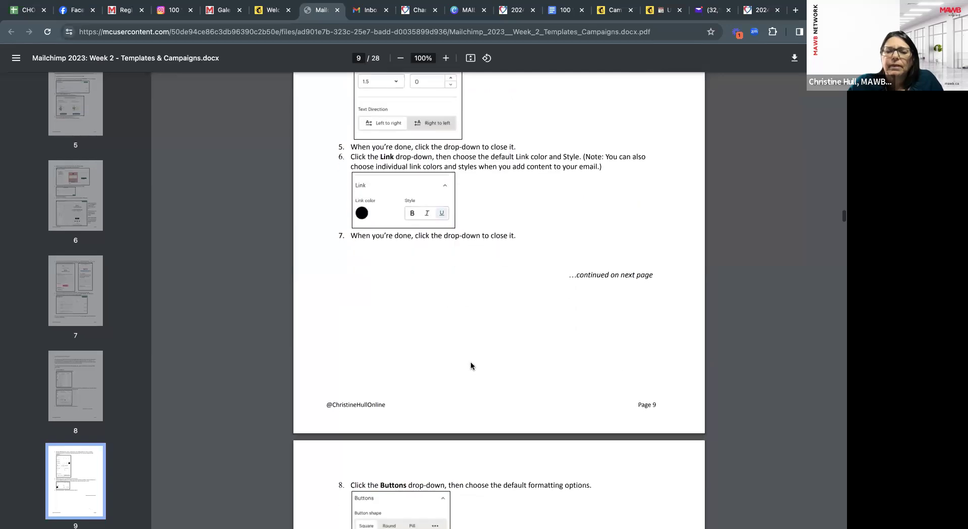
scroll(472, 366, "down", 16)
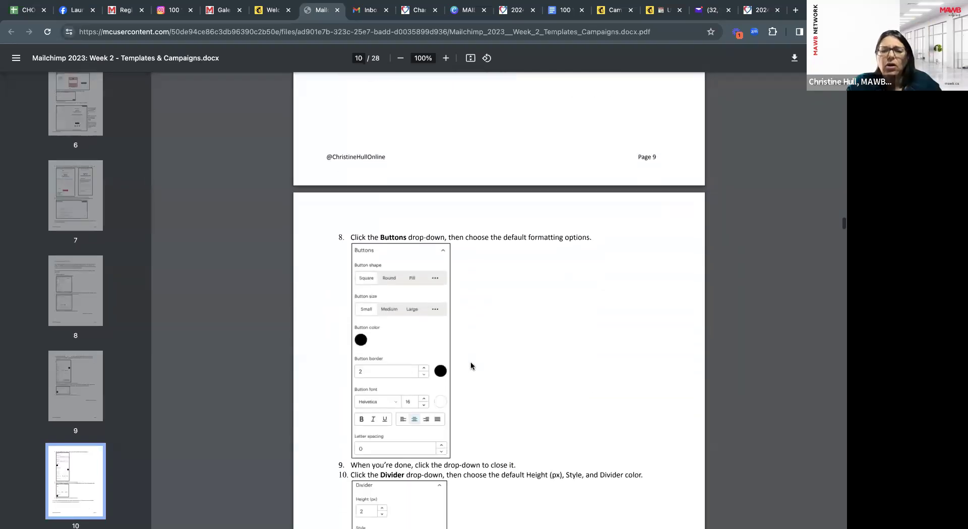
scroll(472, 365, "down", 10)
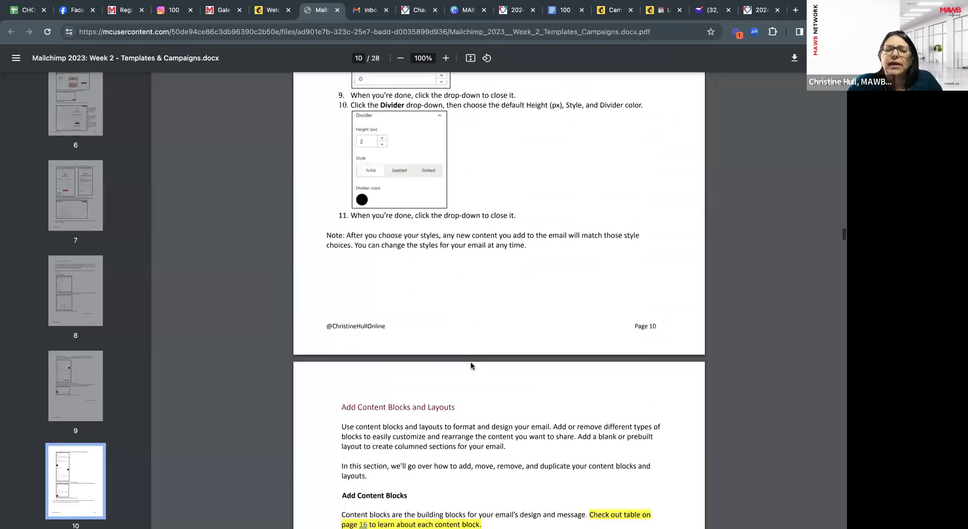
Read pages 11–19 of the Week 2 PDF up to 'Create a Regular Email Campaign Using the New Builder'.
scroll(471, 366, "down", 3)
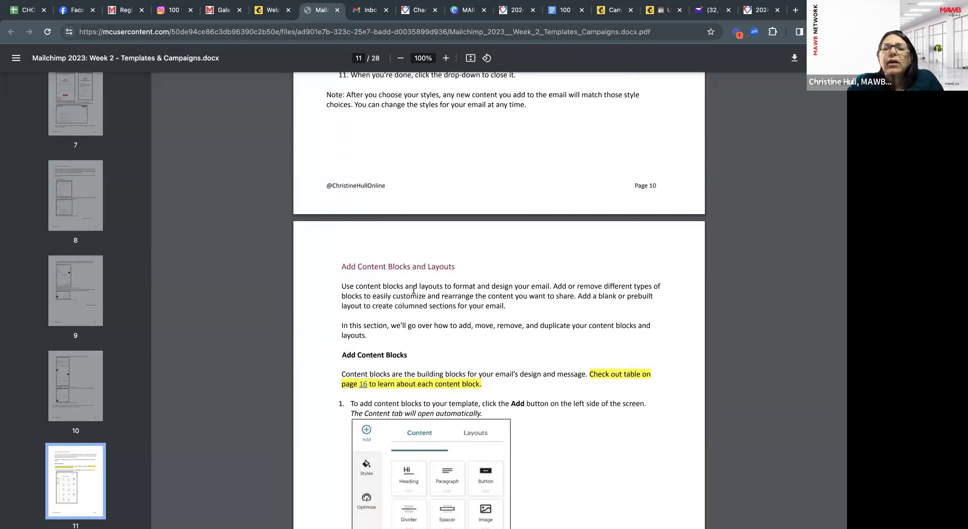
scroll(354, 258, "down", 1)
scroll(421, 293, "down", 2)
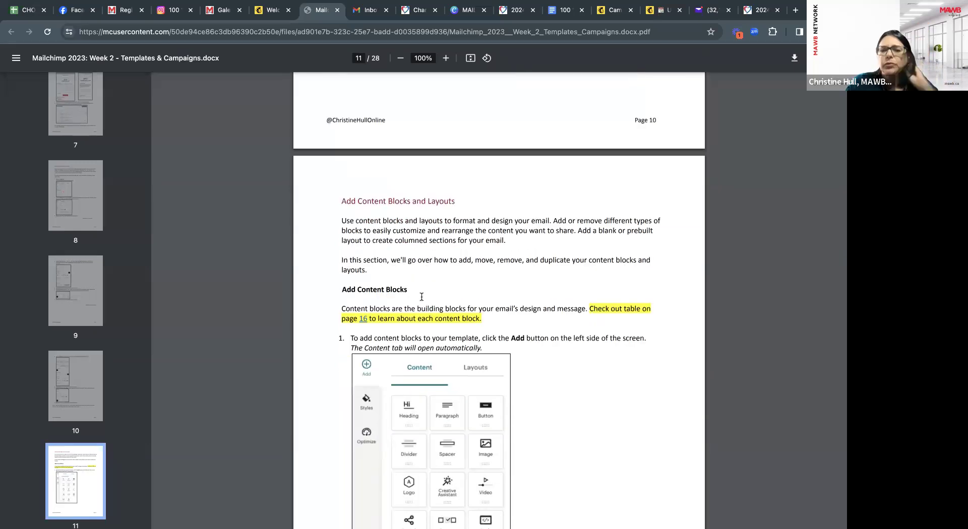
scroll(421, 296, "down", 4)
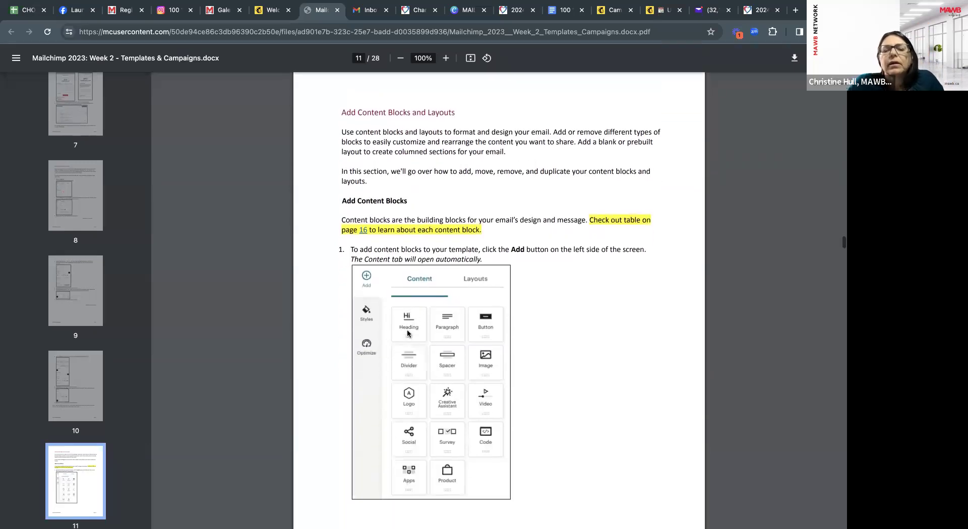
scroll(459, 419, "down", 2)
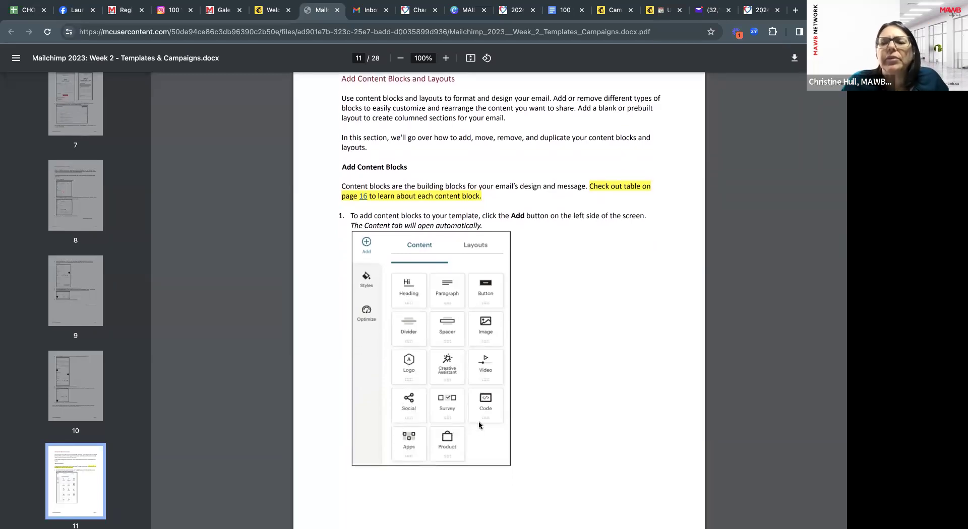
scroll(479, 425, "down", 2)
scroll(479, 425, "down", 7)
scroll(479, 425, "down", 11)
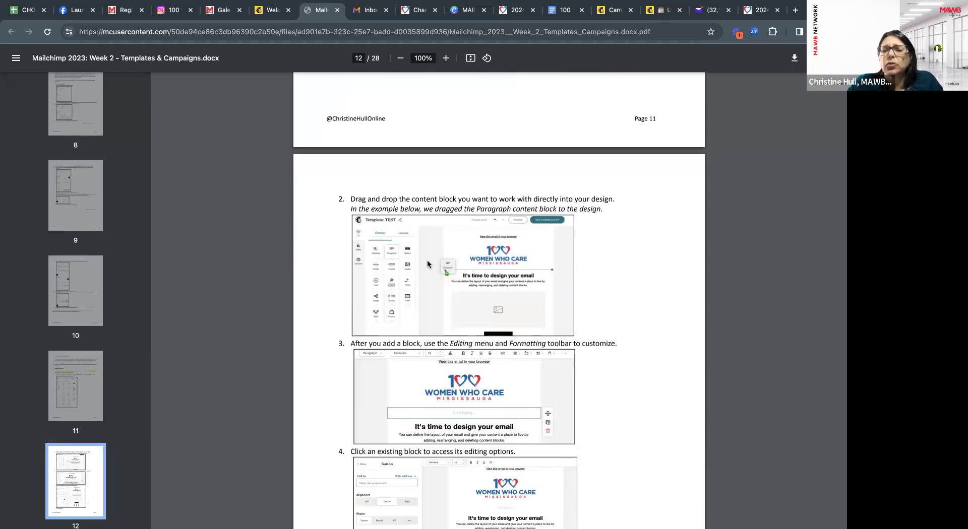
scroll(489, 316, "down", 8)
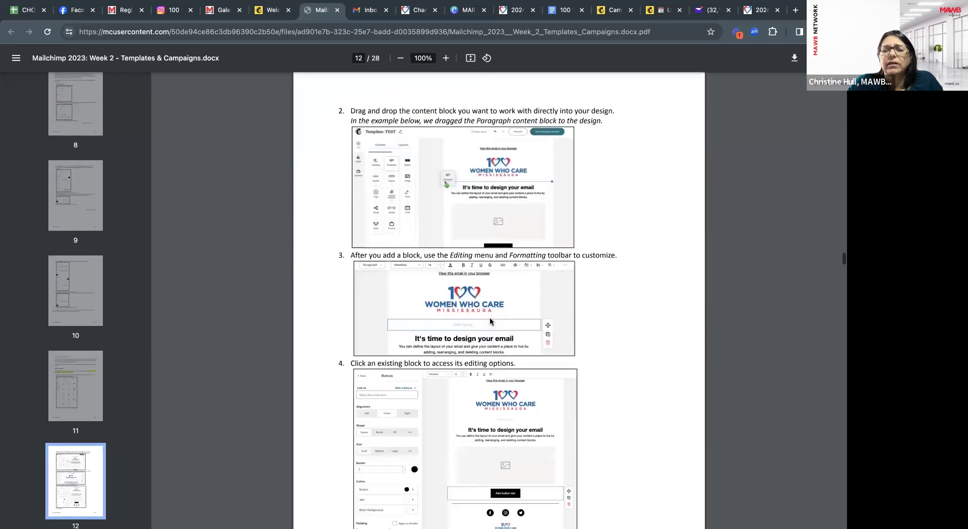
scroll(490, 321, "down", 6)
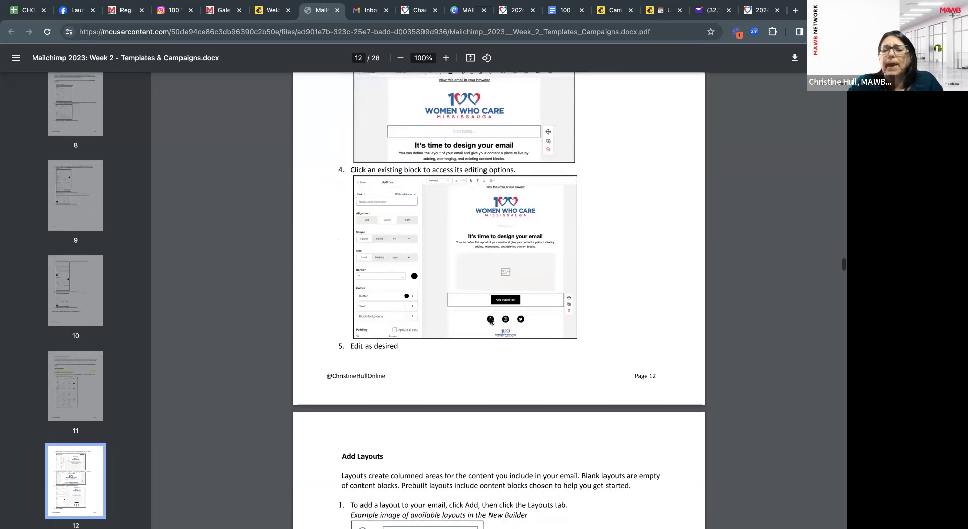
scroll(491, 320, "down", 15)
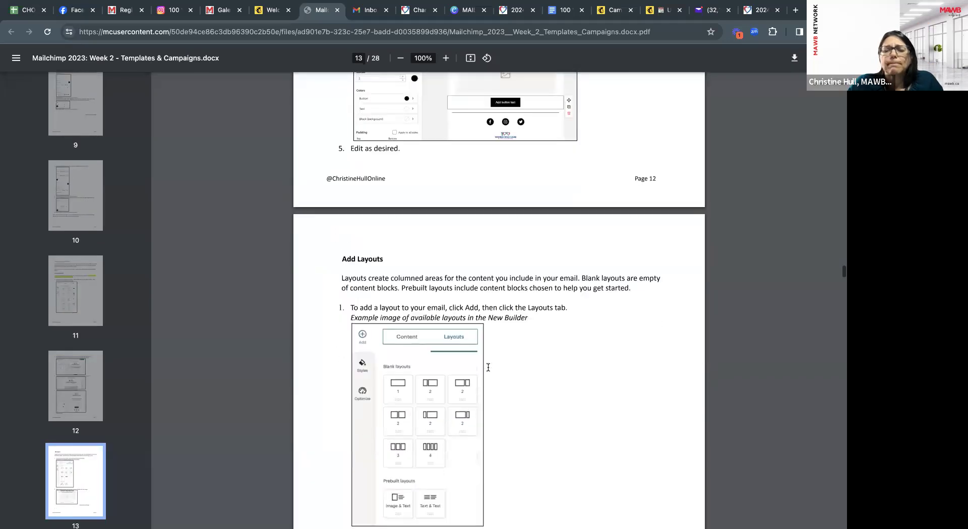
scroll(488, 367, "down", 12)
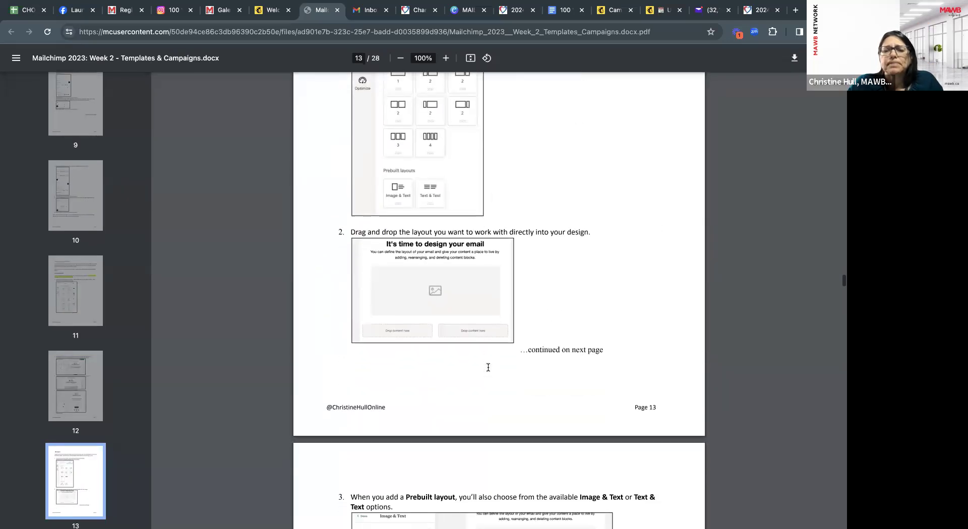
scroll(488, 368, "down", 20)
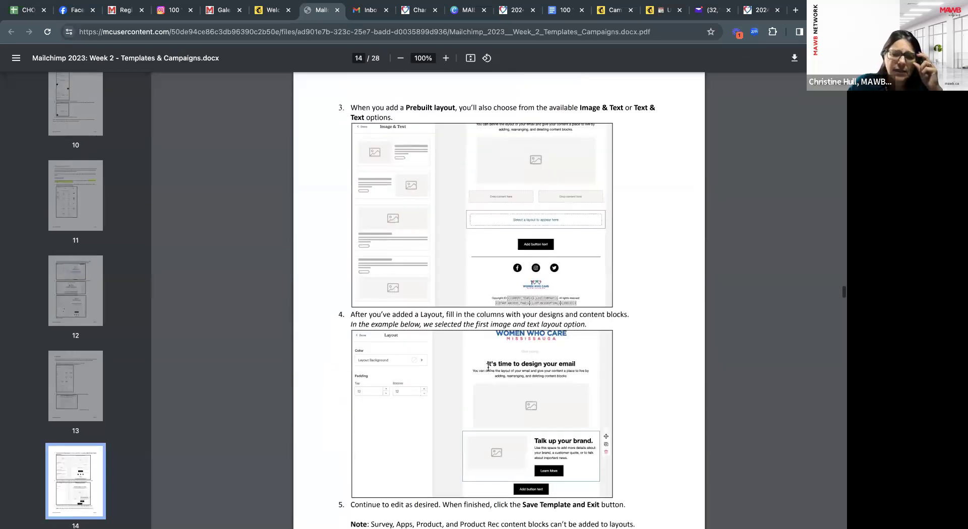
scroll(488, 368, "down", 10)
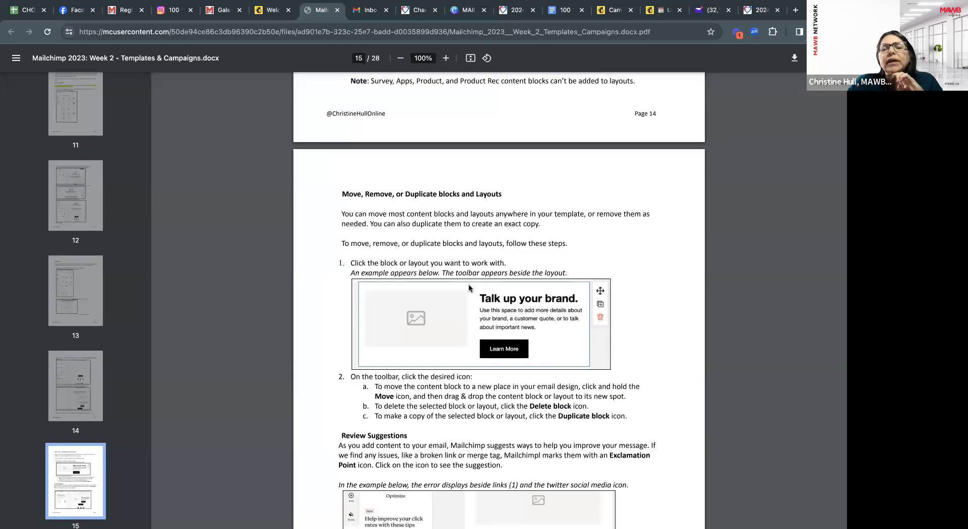
scroll(469, 287, "down", 4)
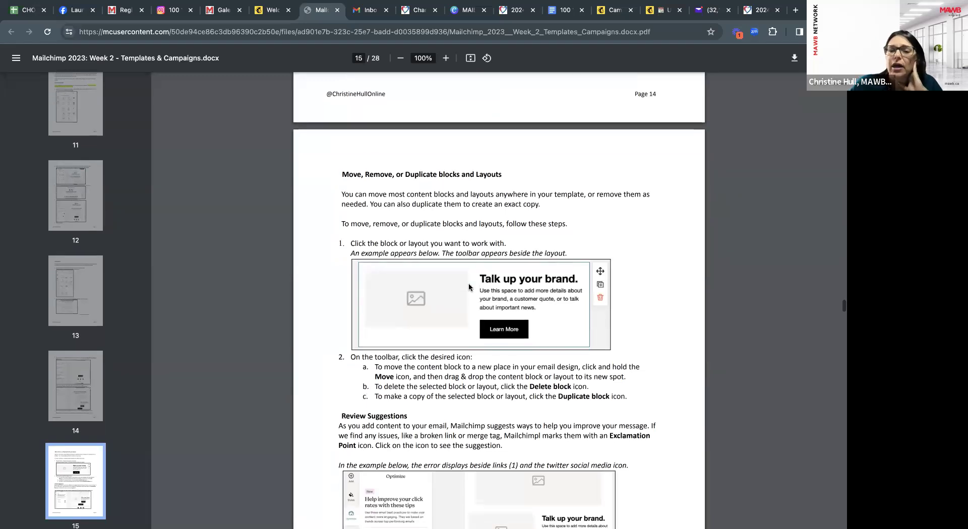
scroll(472, 375, "down", 18)
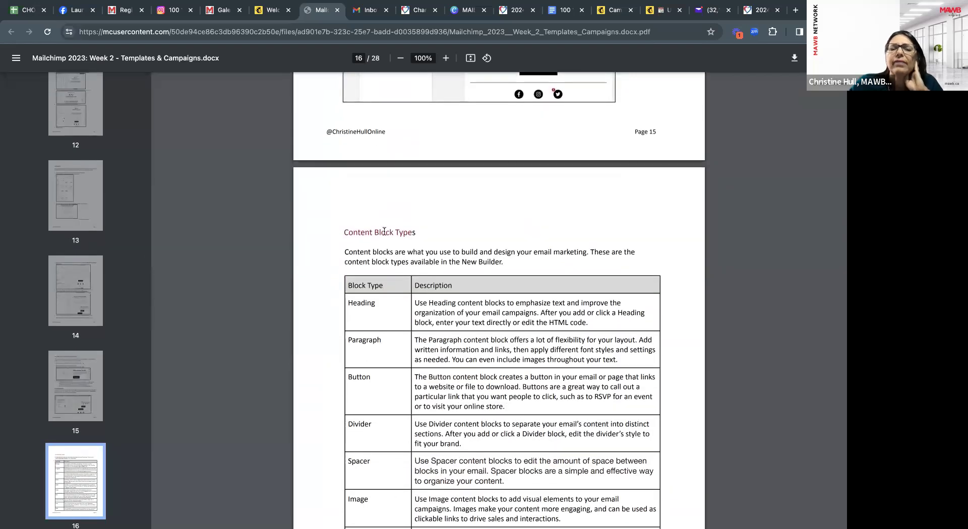
scroll(402, 295, "down", 1)
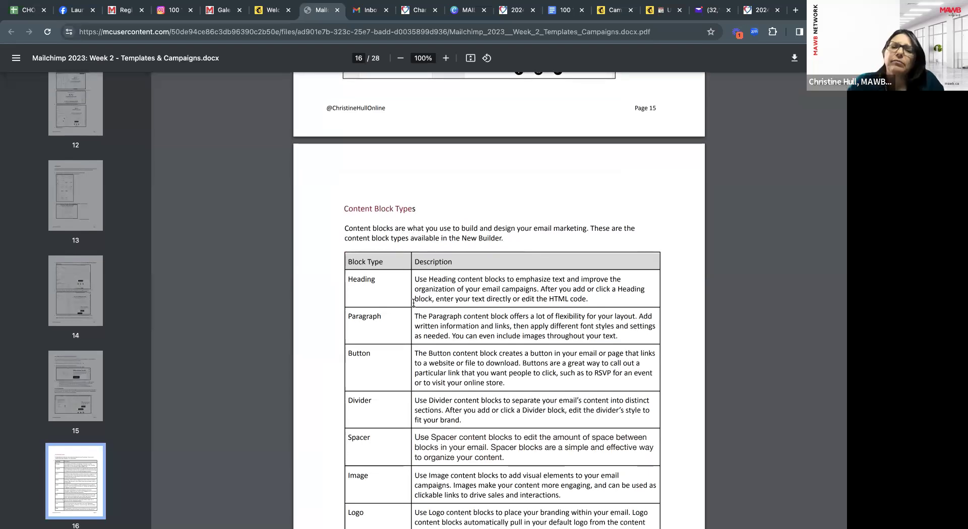
scroll(414, 303, "down", 5)
scroll(413, 303, "down", 10)
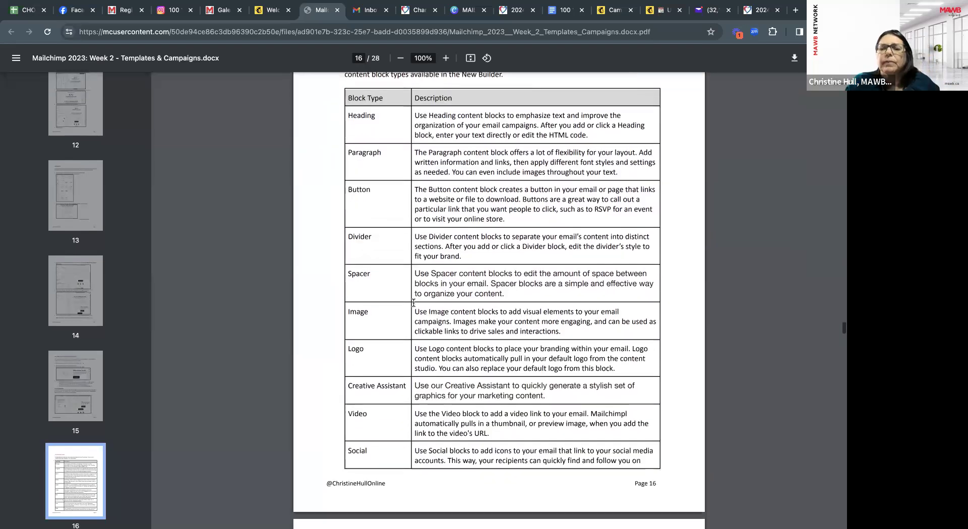
scroll(413, 303, "down", 15)
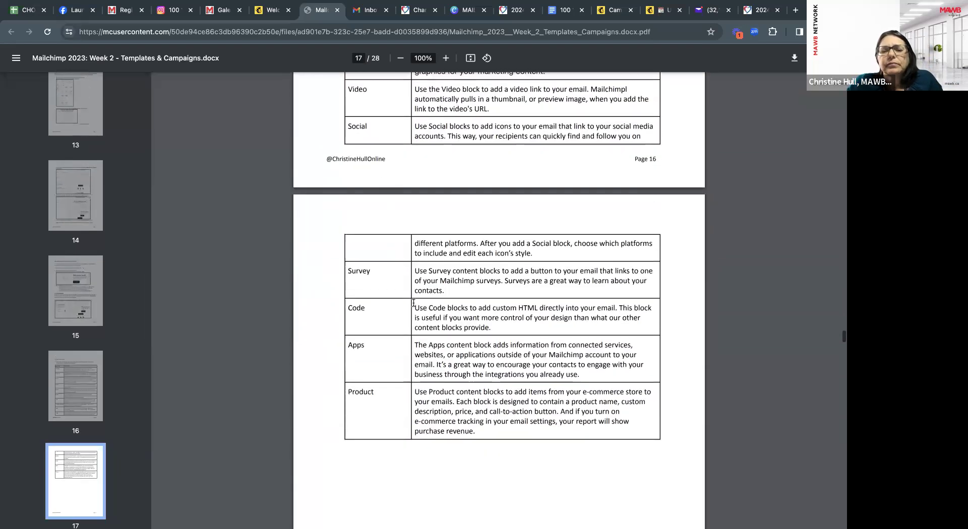
scroll(414, 302, "down", 9)
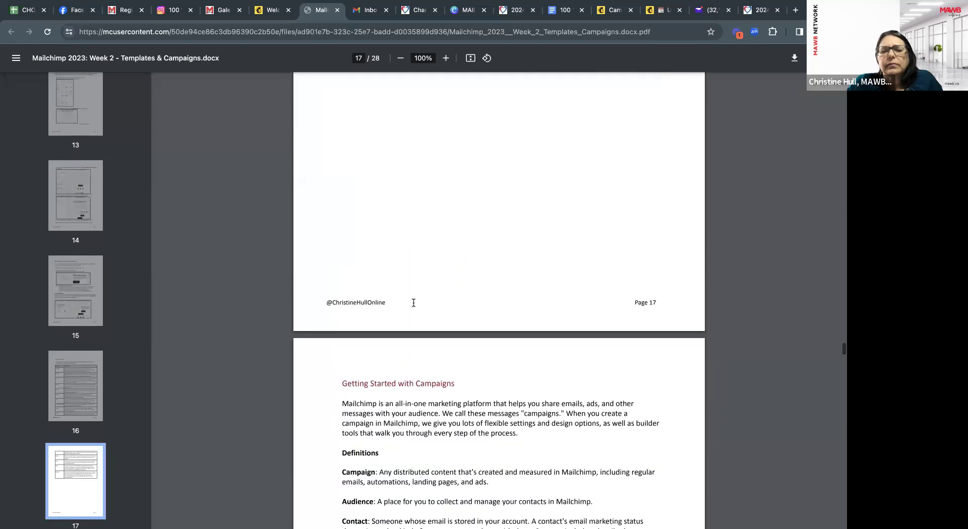
scroll(422, 344, "down", 1)
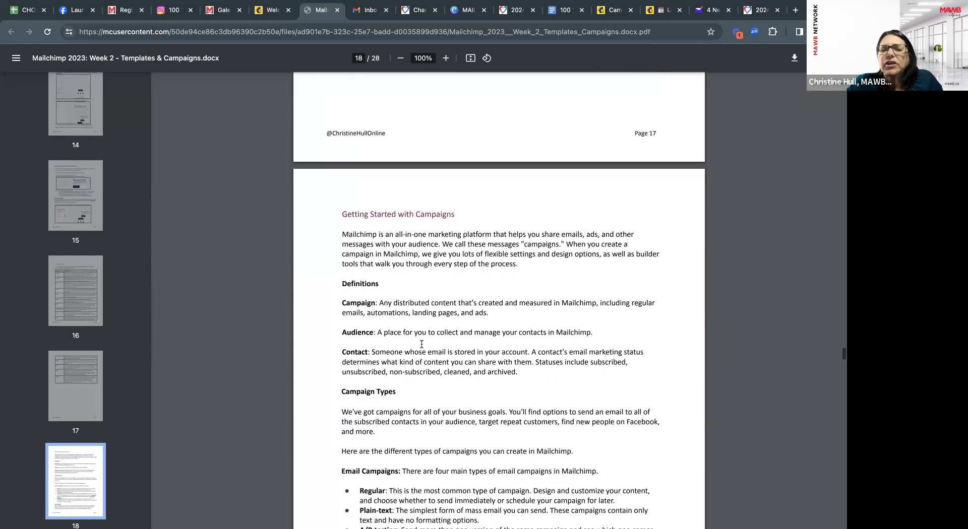
scroll(427, 287, "down", 4)
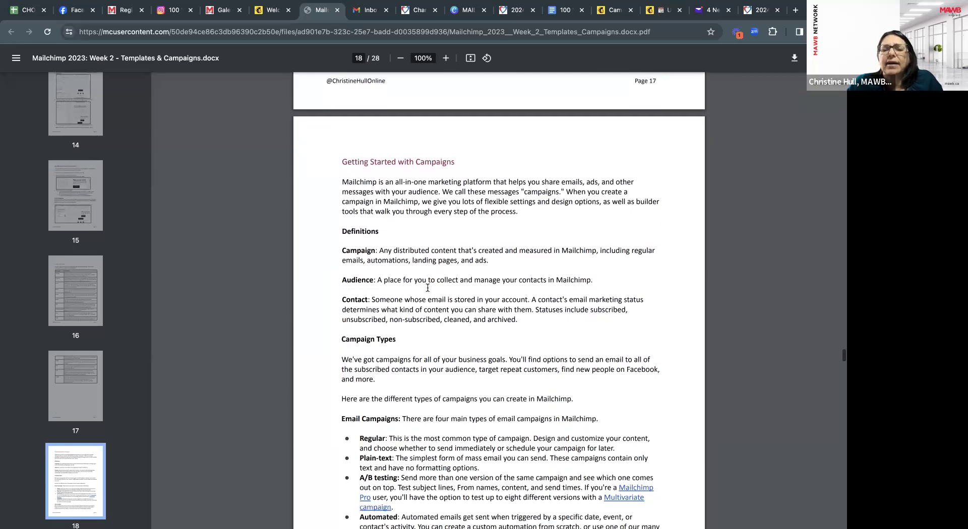
scroll(427, 287, "down", 9)
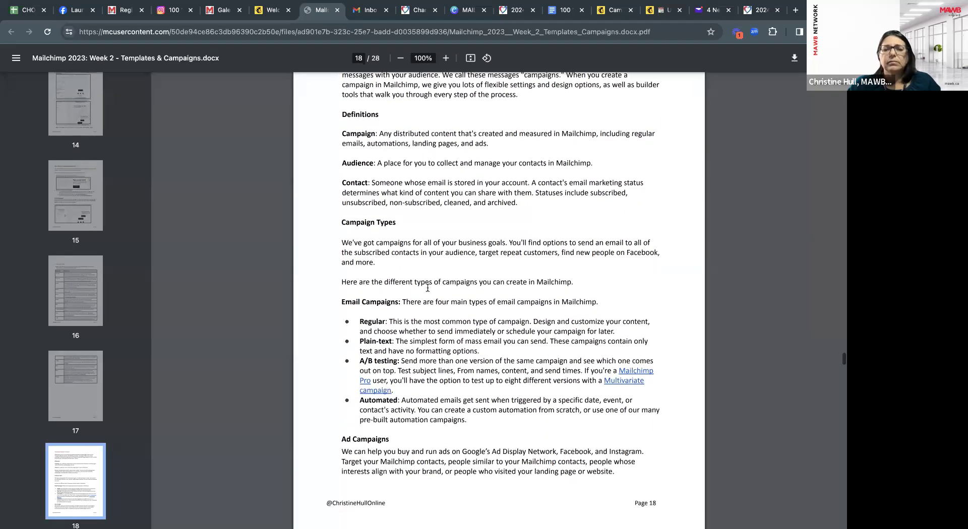
scroll(428, 287, "down", 8)
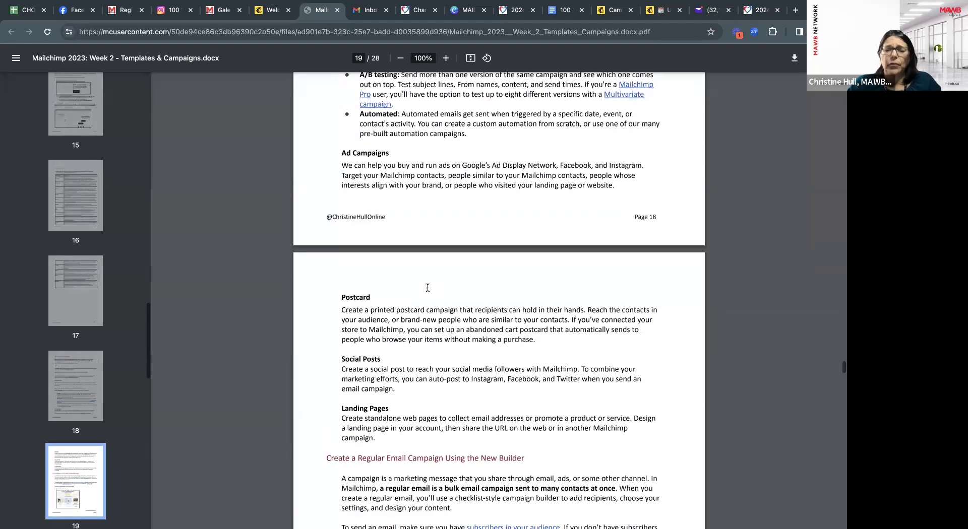
scroll(428, 288, "down", 6)
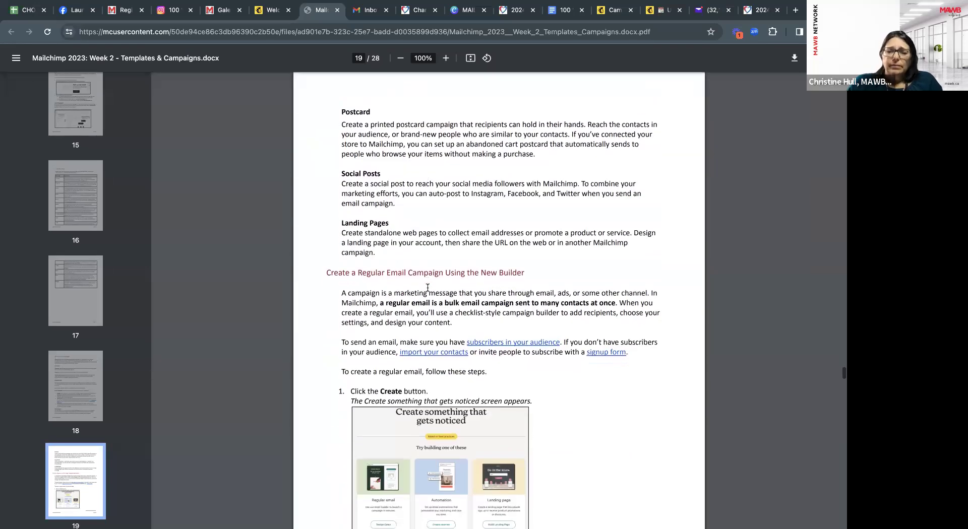